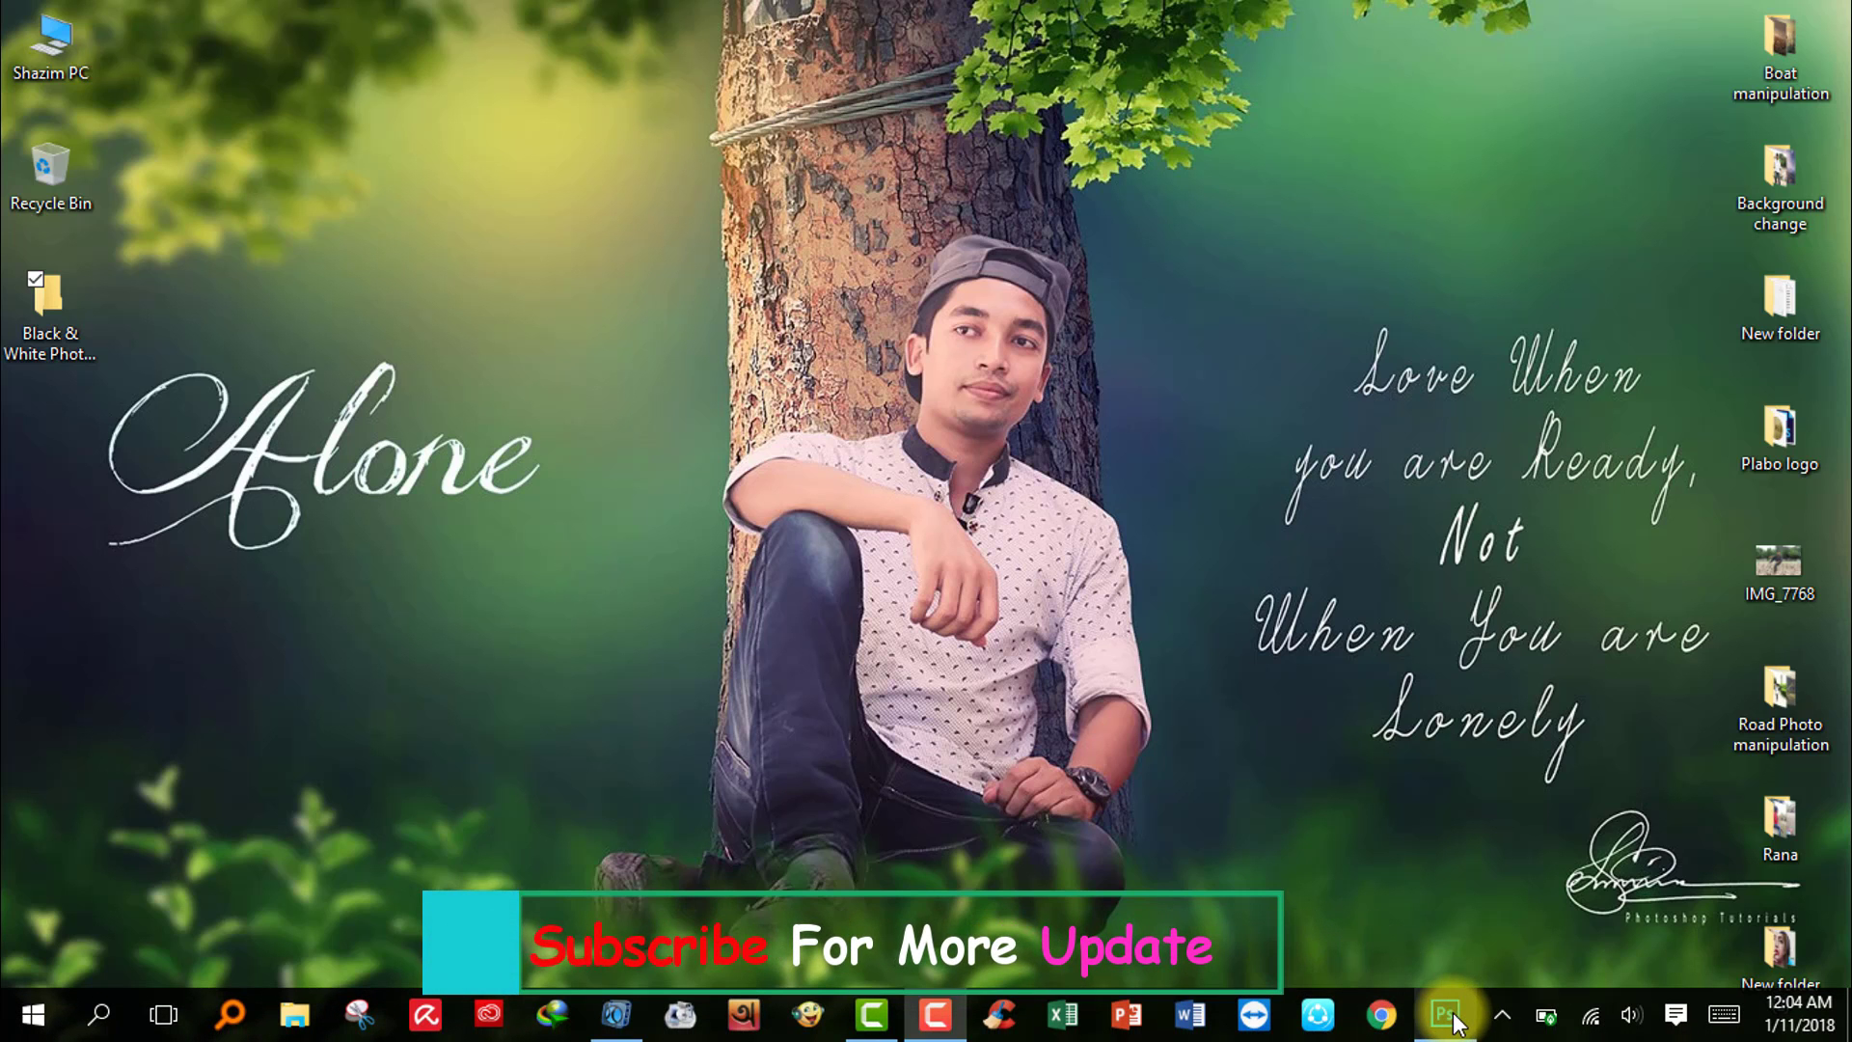
Step: Switch to Photoshop and open Black & White Photo from the desktop folder "Black & White Photo Into Colorize Digital Photo"
left_click(1452, 1015)
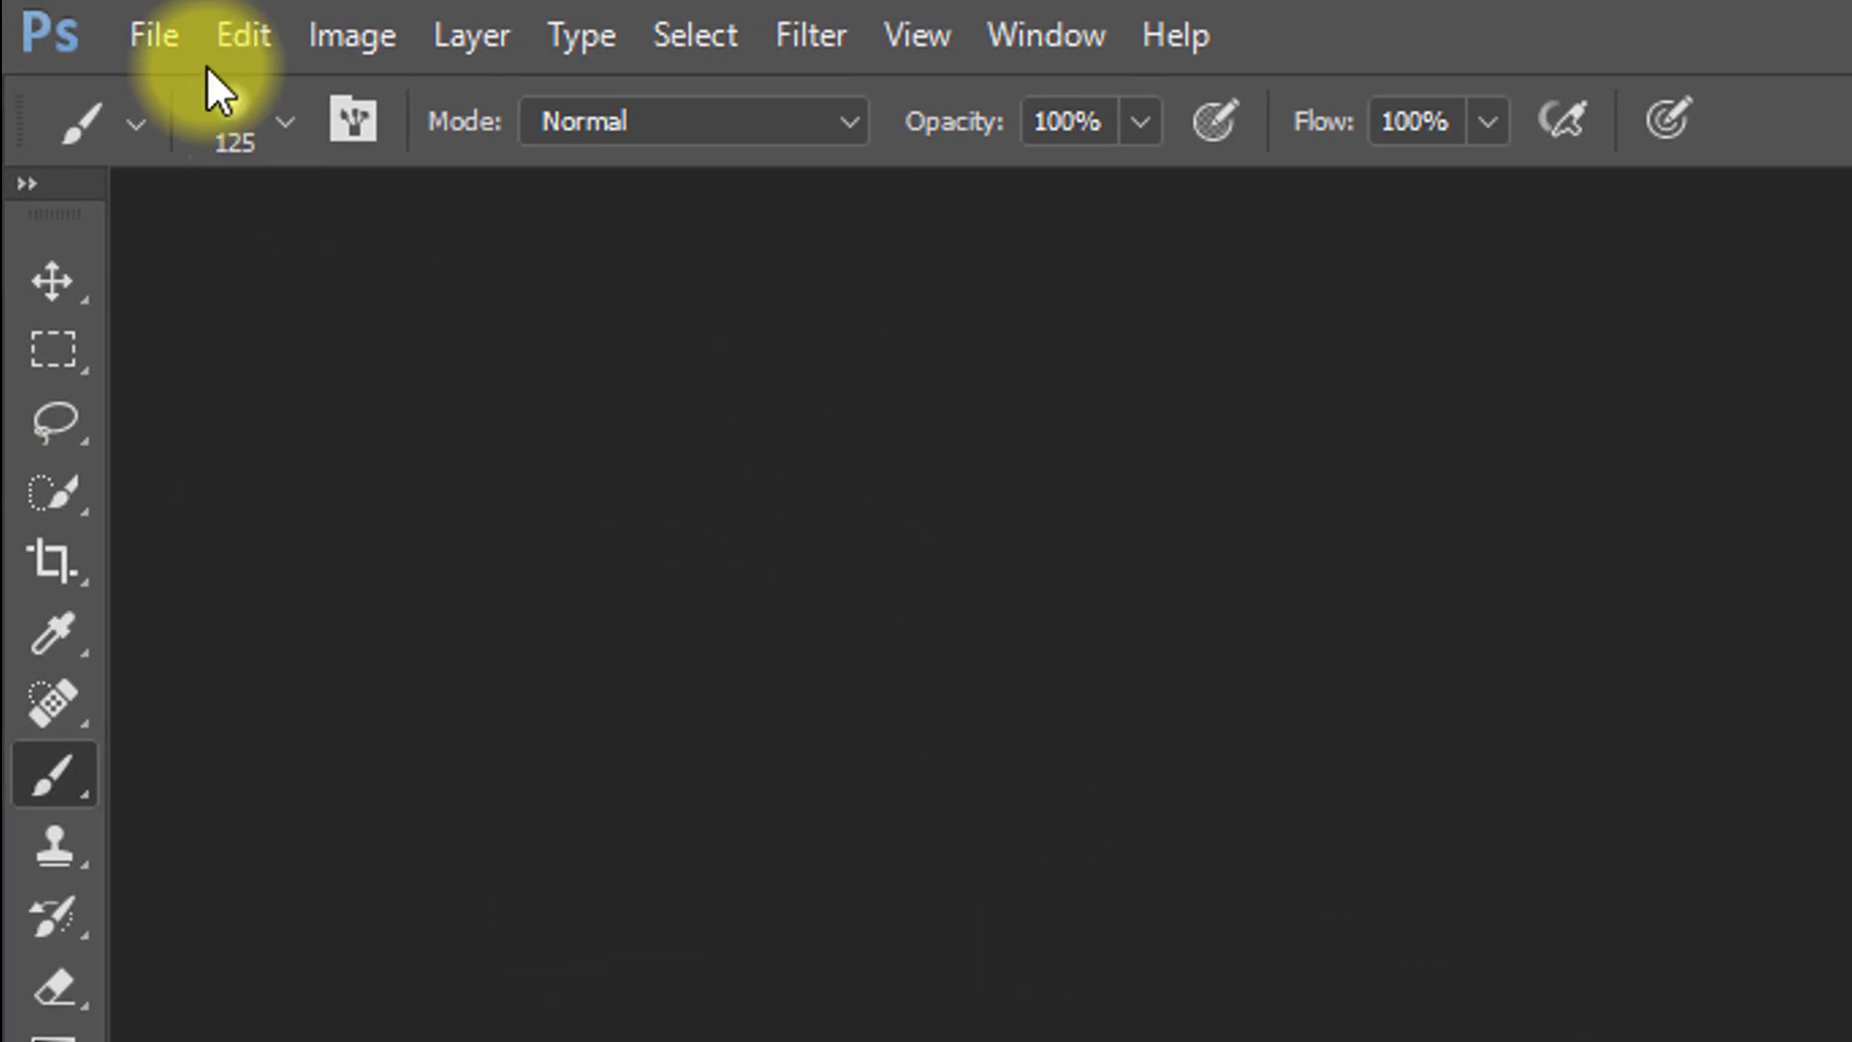
left_click(152, 34)
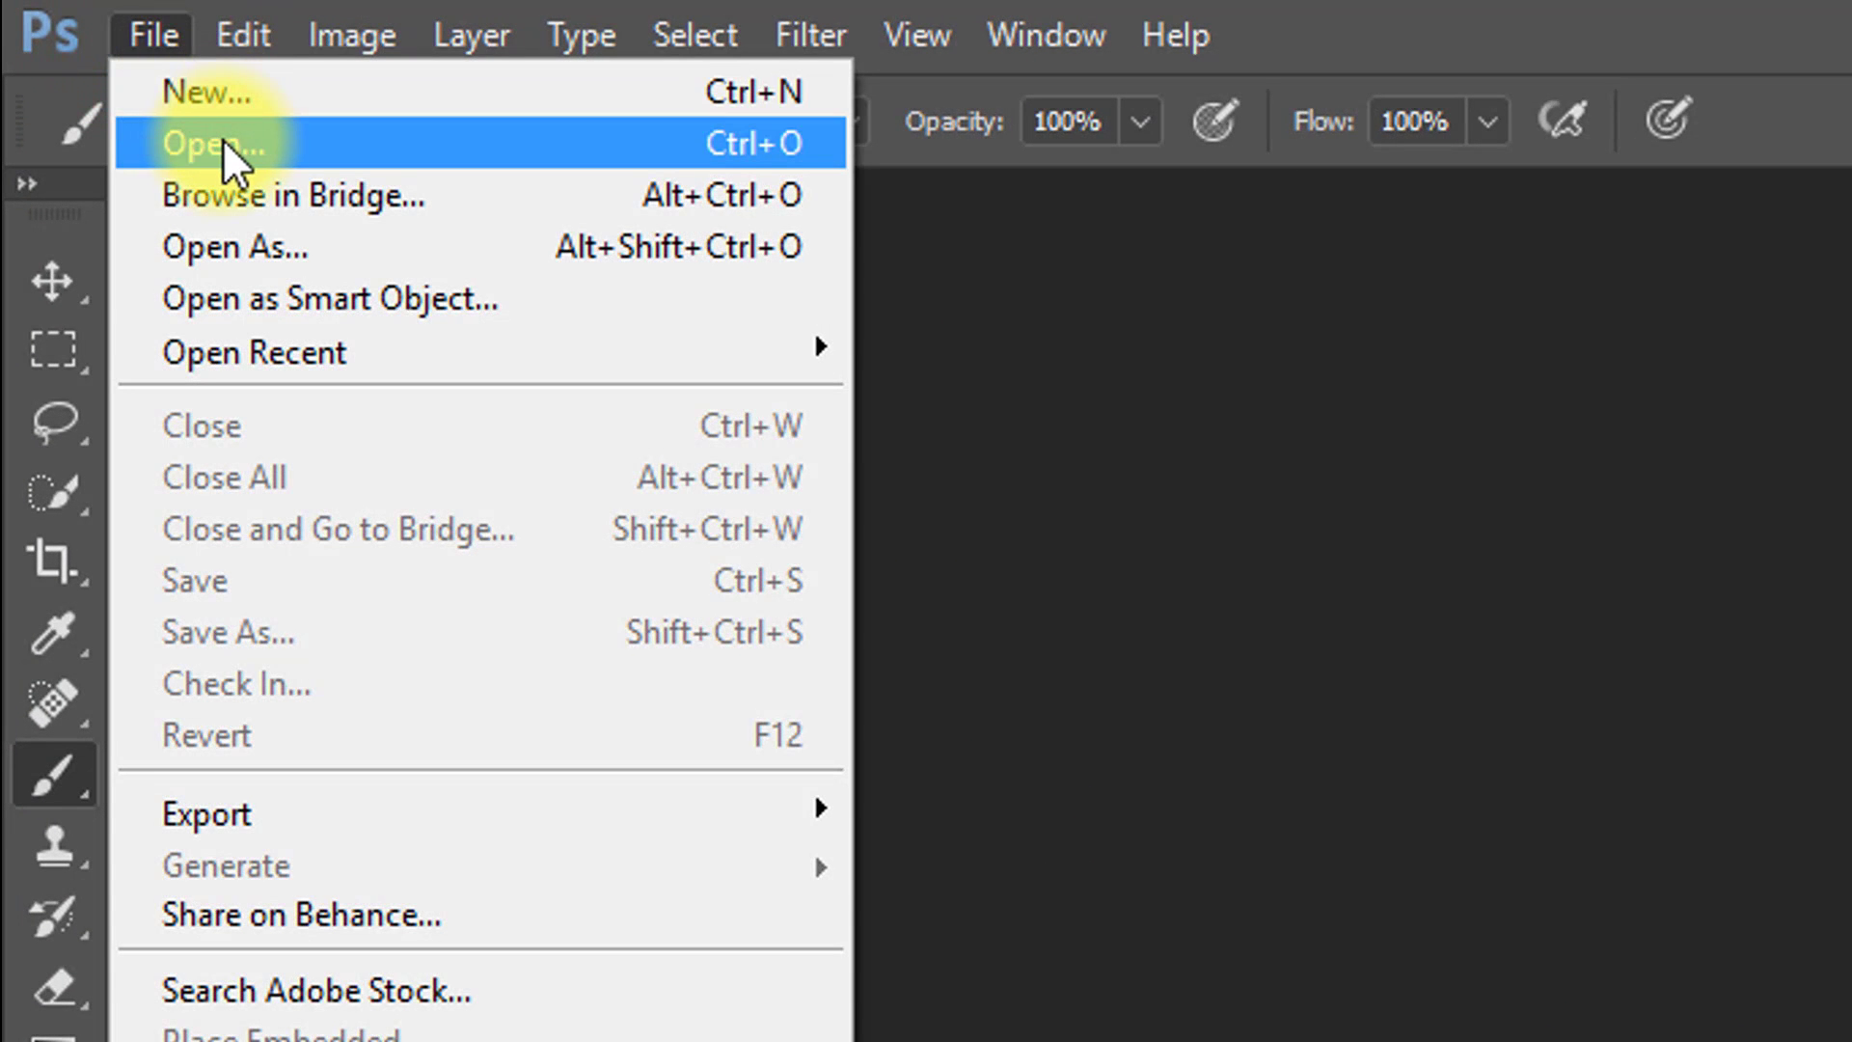
left_click(348, 142)
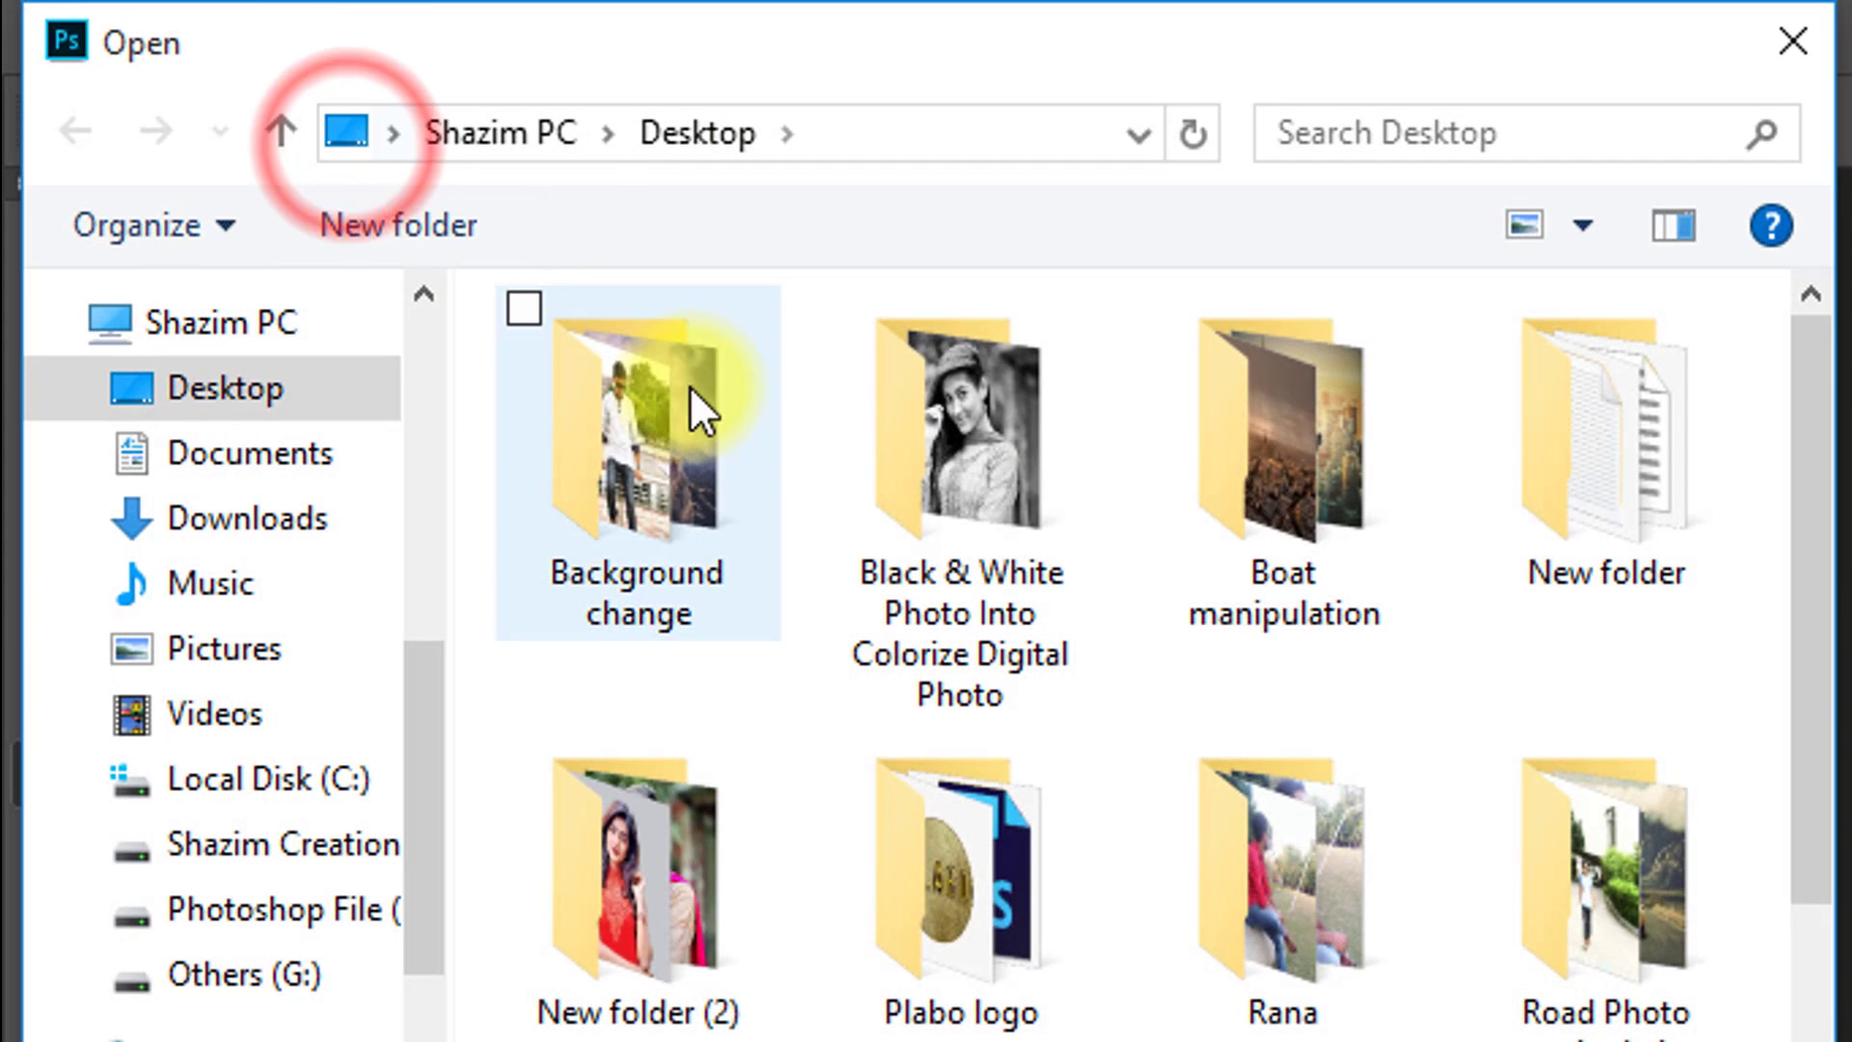
left_click(217, 388)
double_click(936, 567)
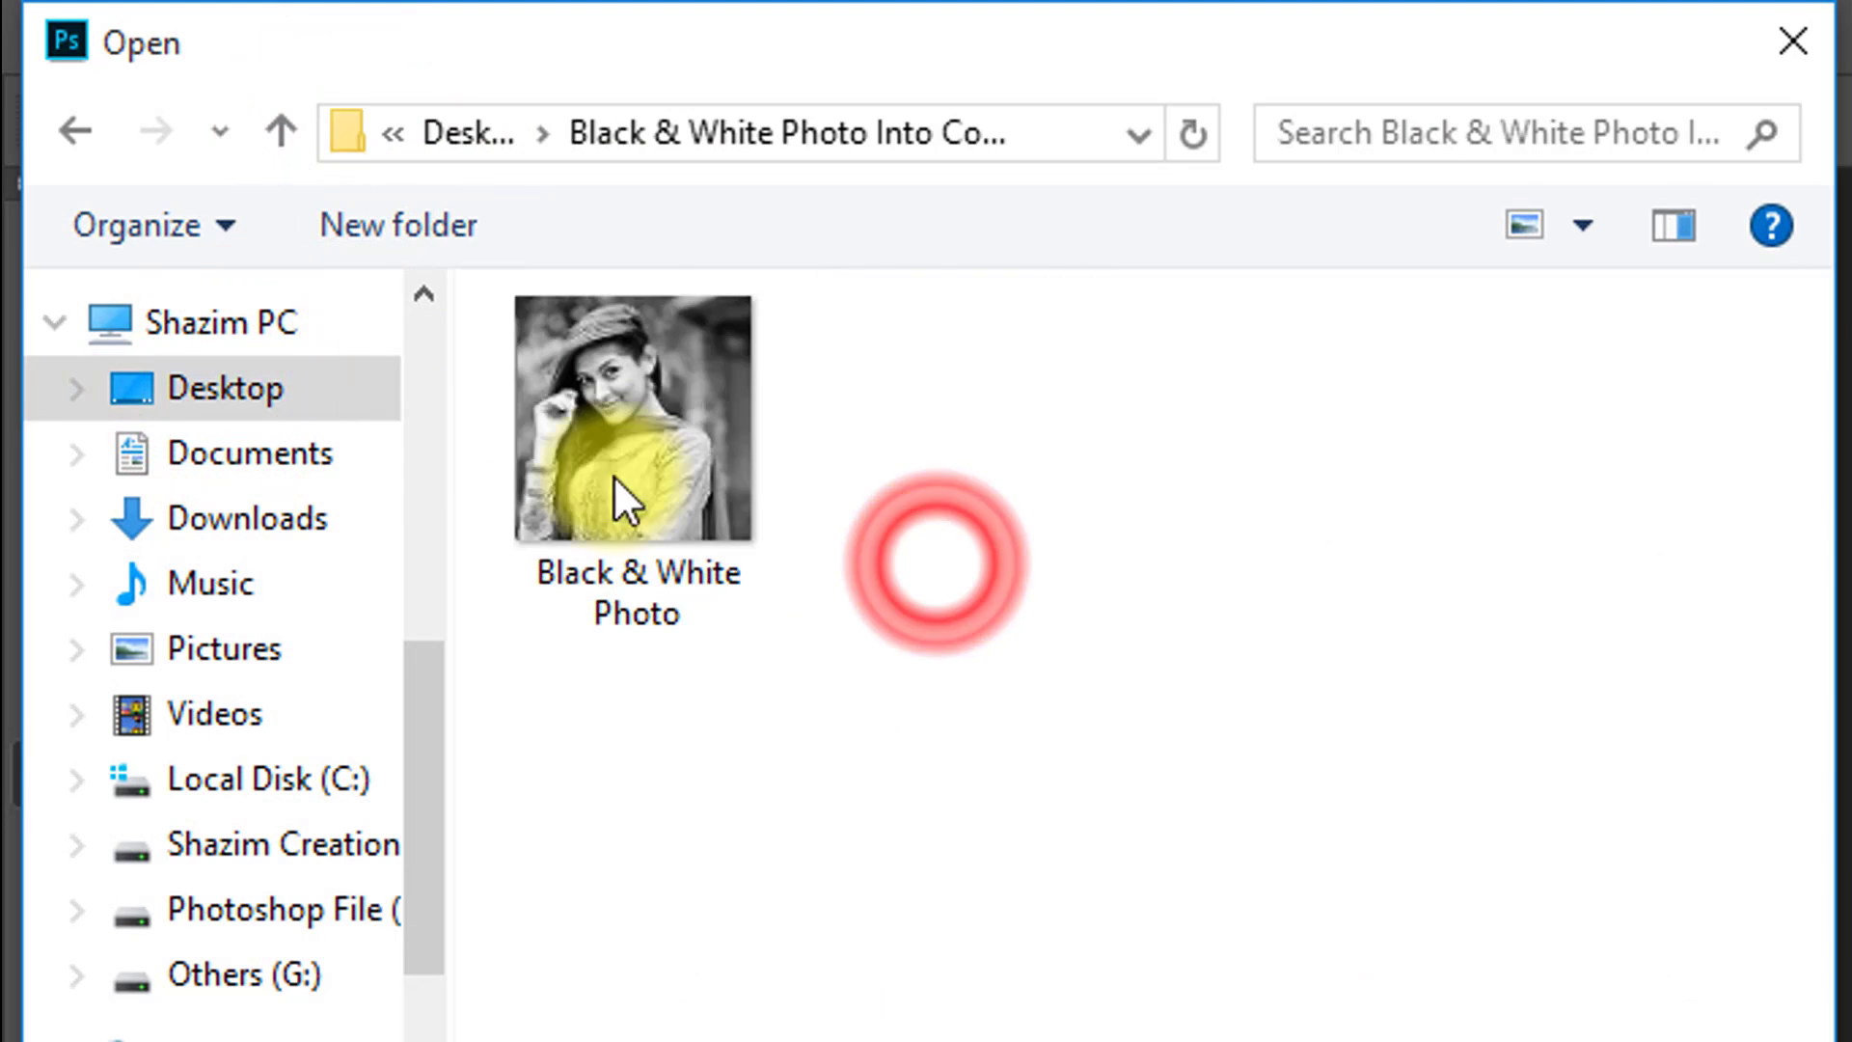
left_click(617, 482)
left_click(1045, 917)
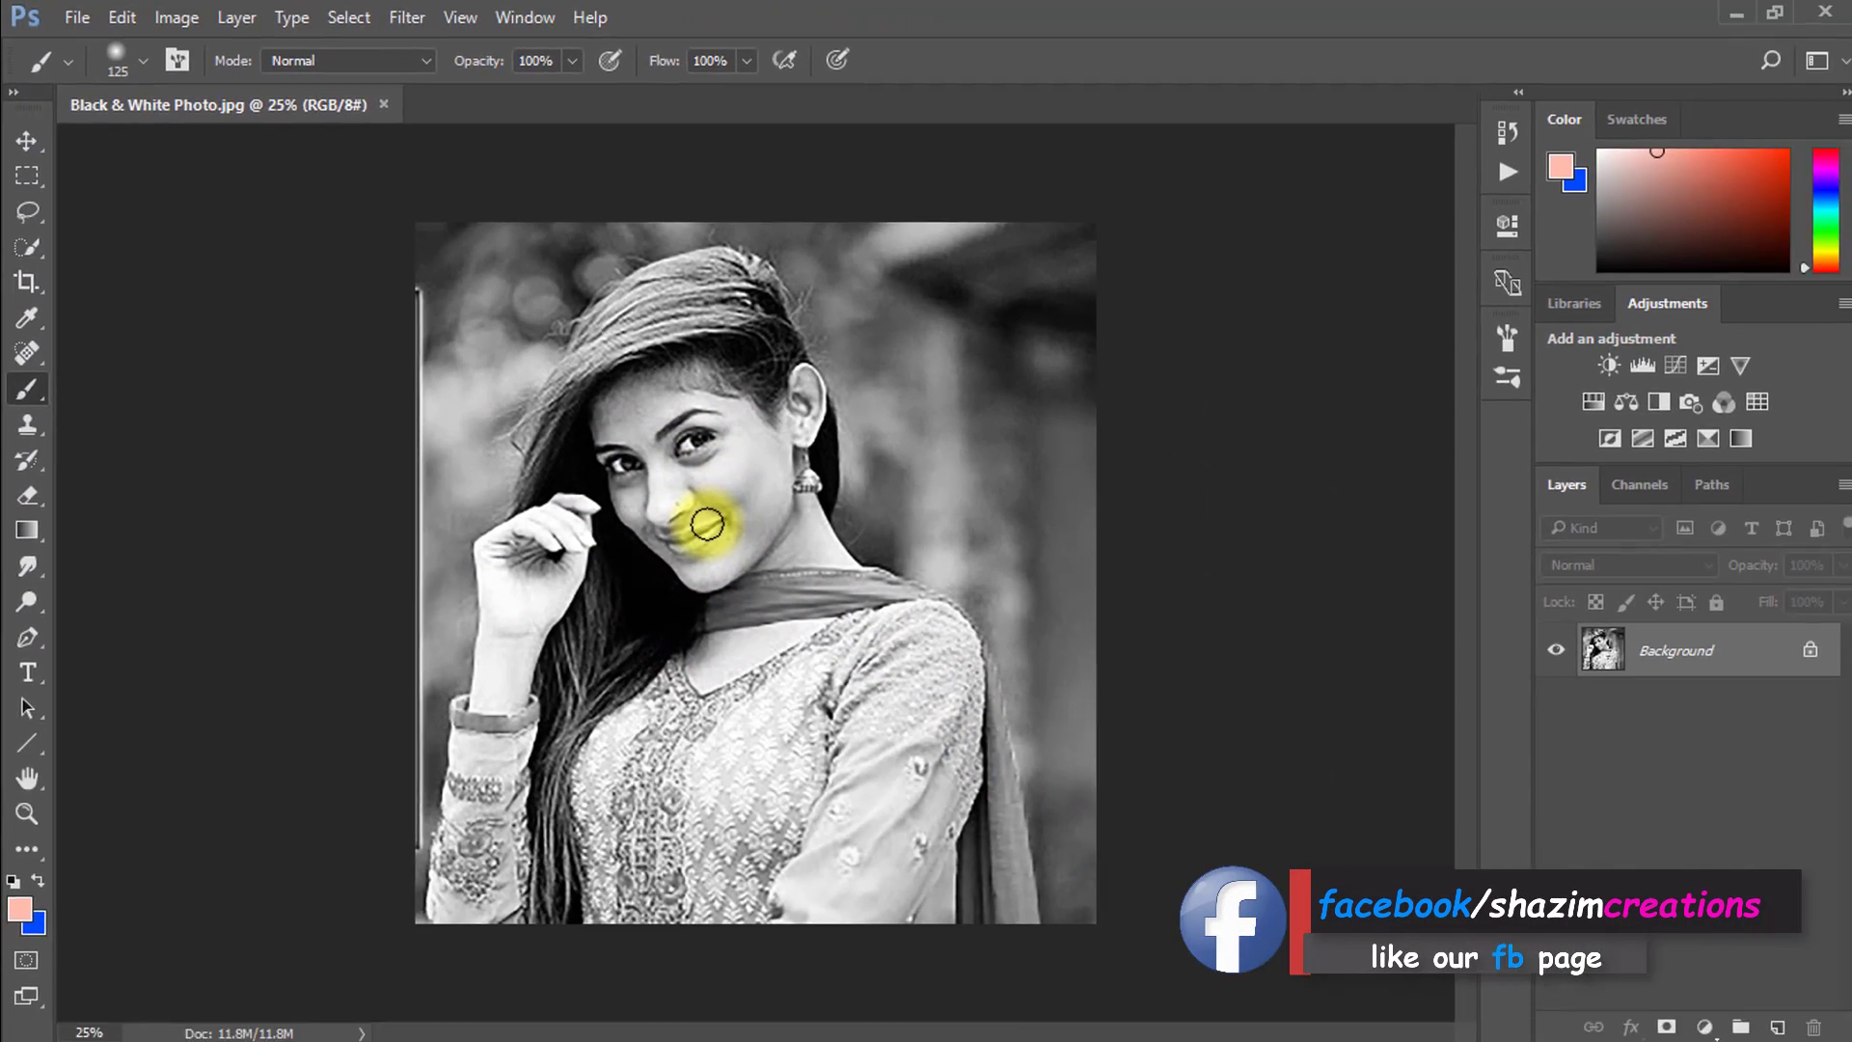
Step: Add a Solid Color fill layer above the Background in the light pink ffbaab
left_click(688, 484)
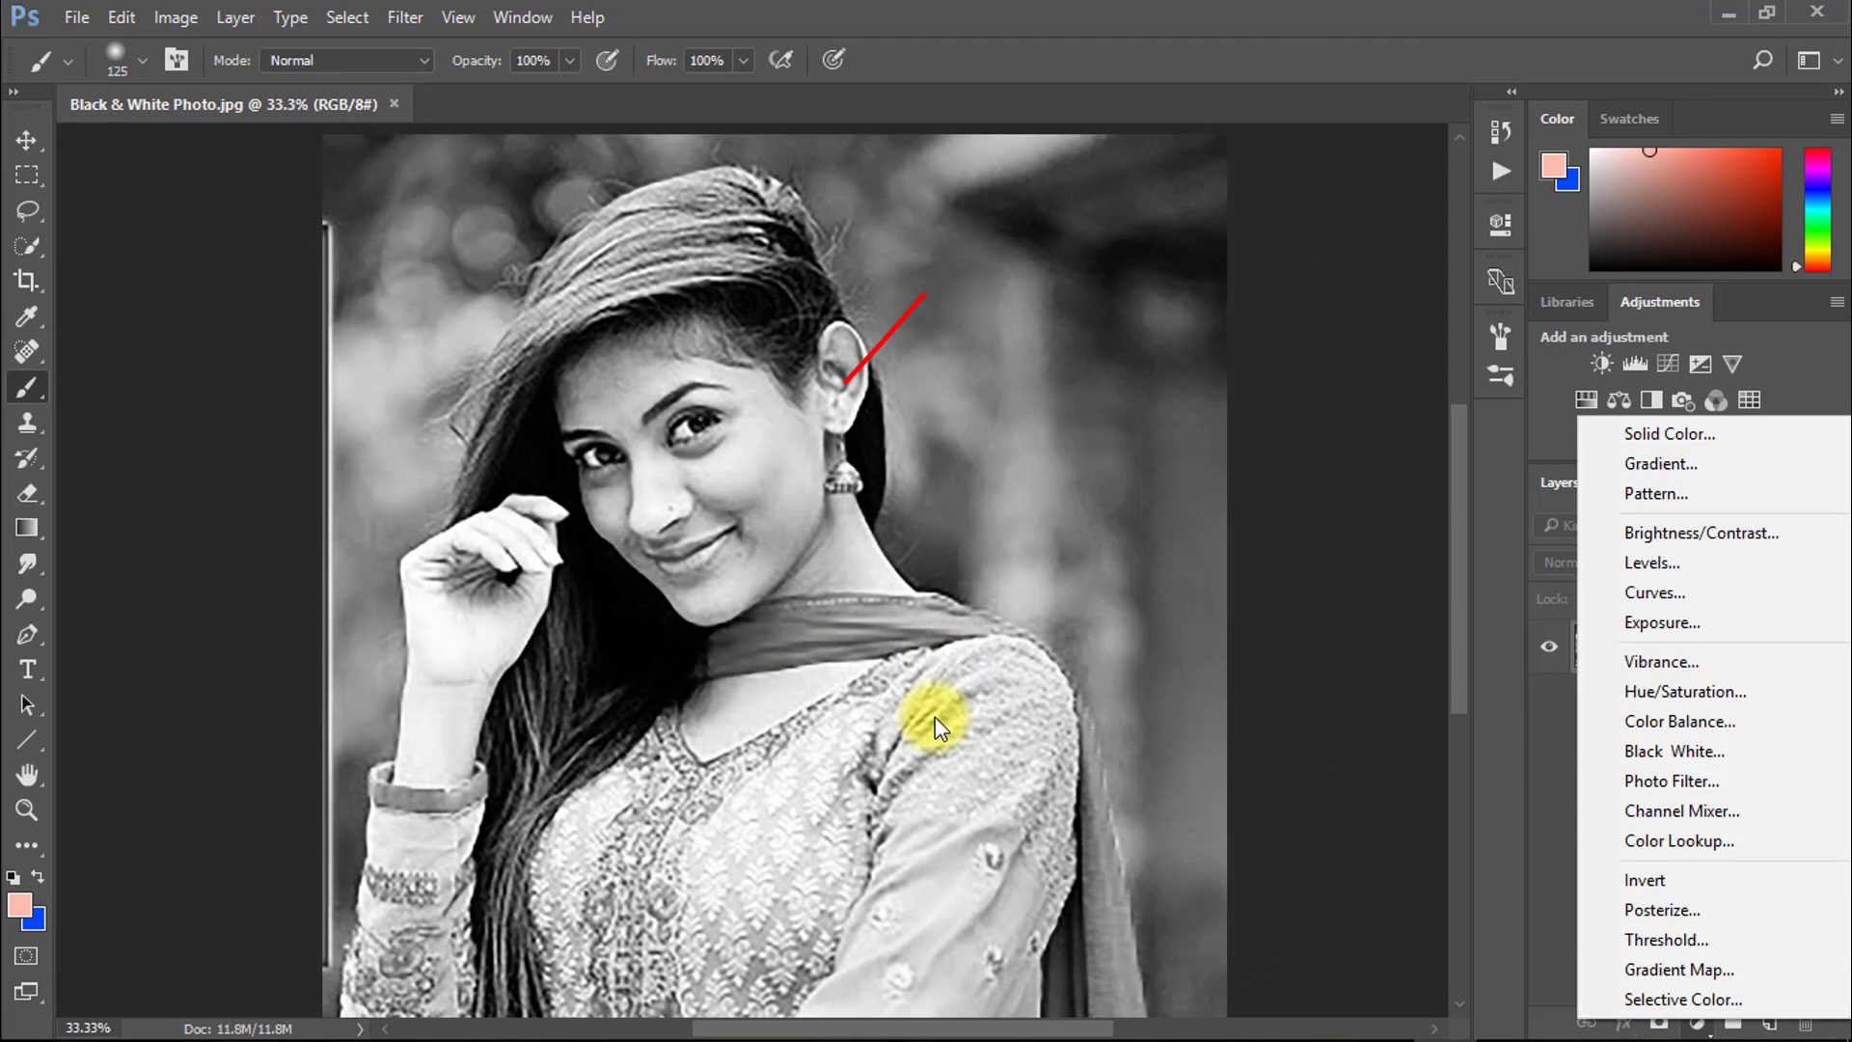
left_click(935, 715)
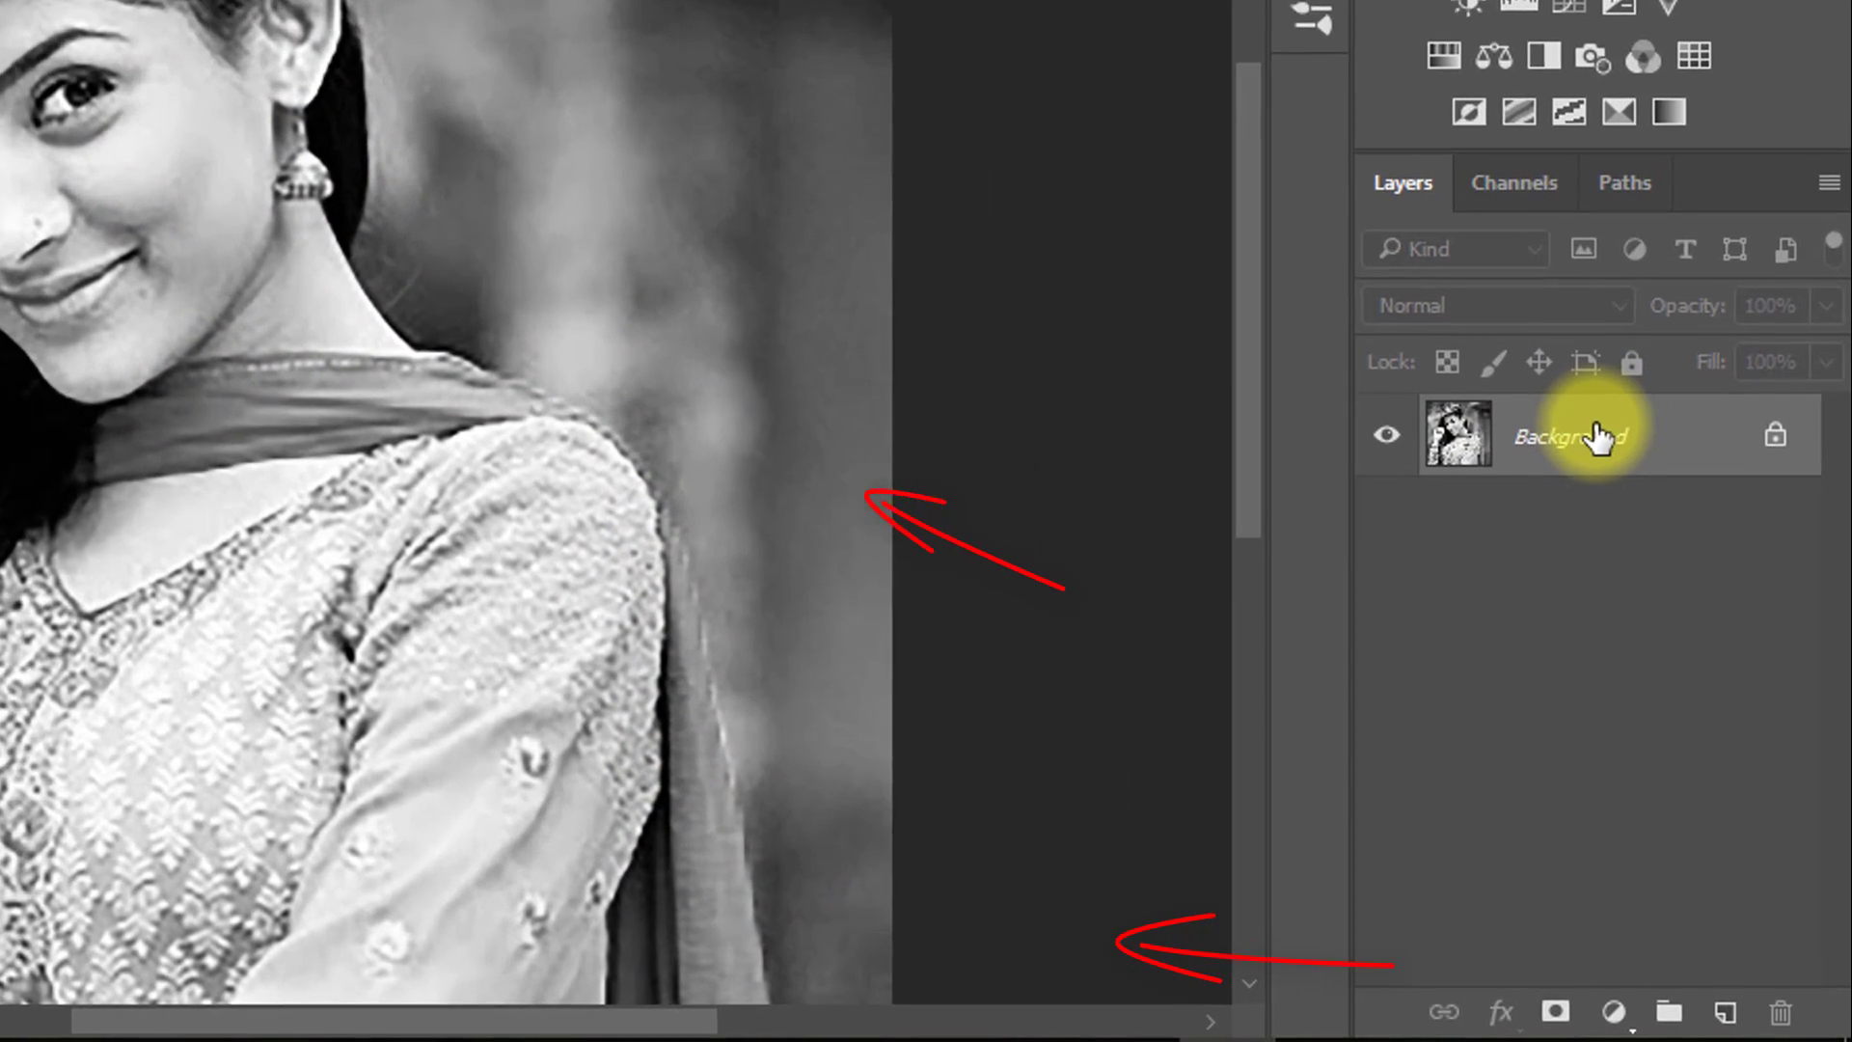
left_click(1685, 640)
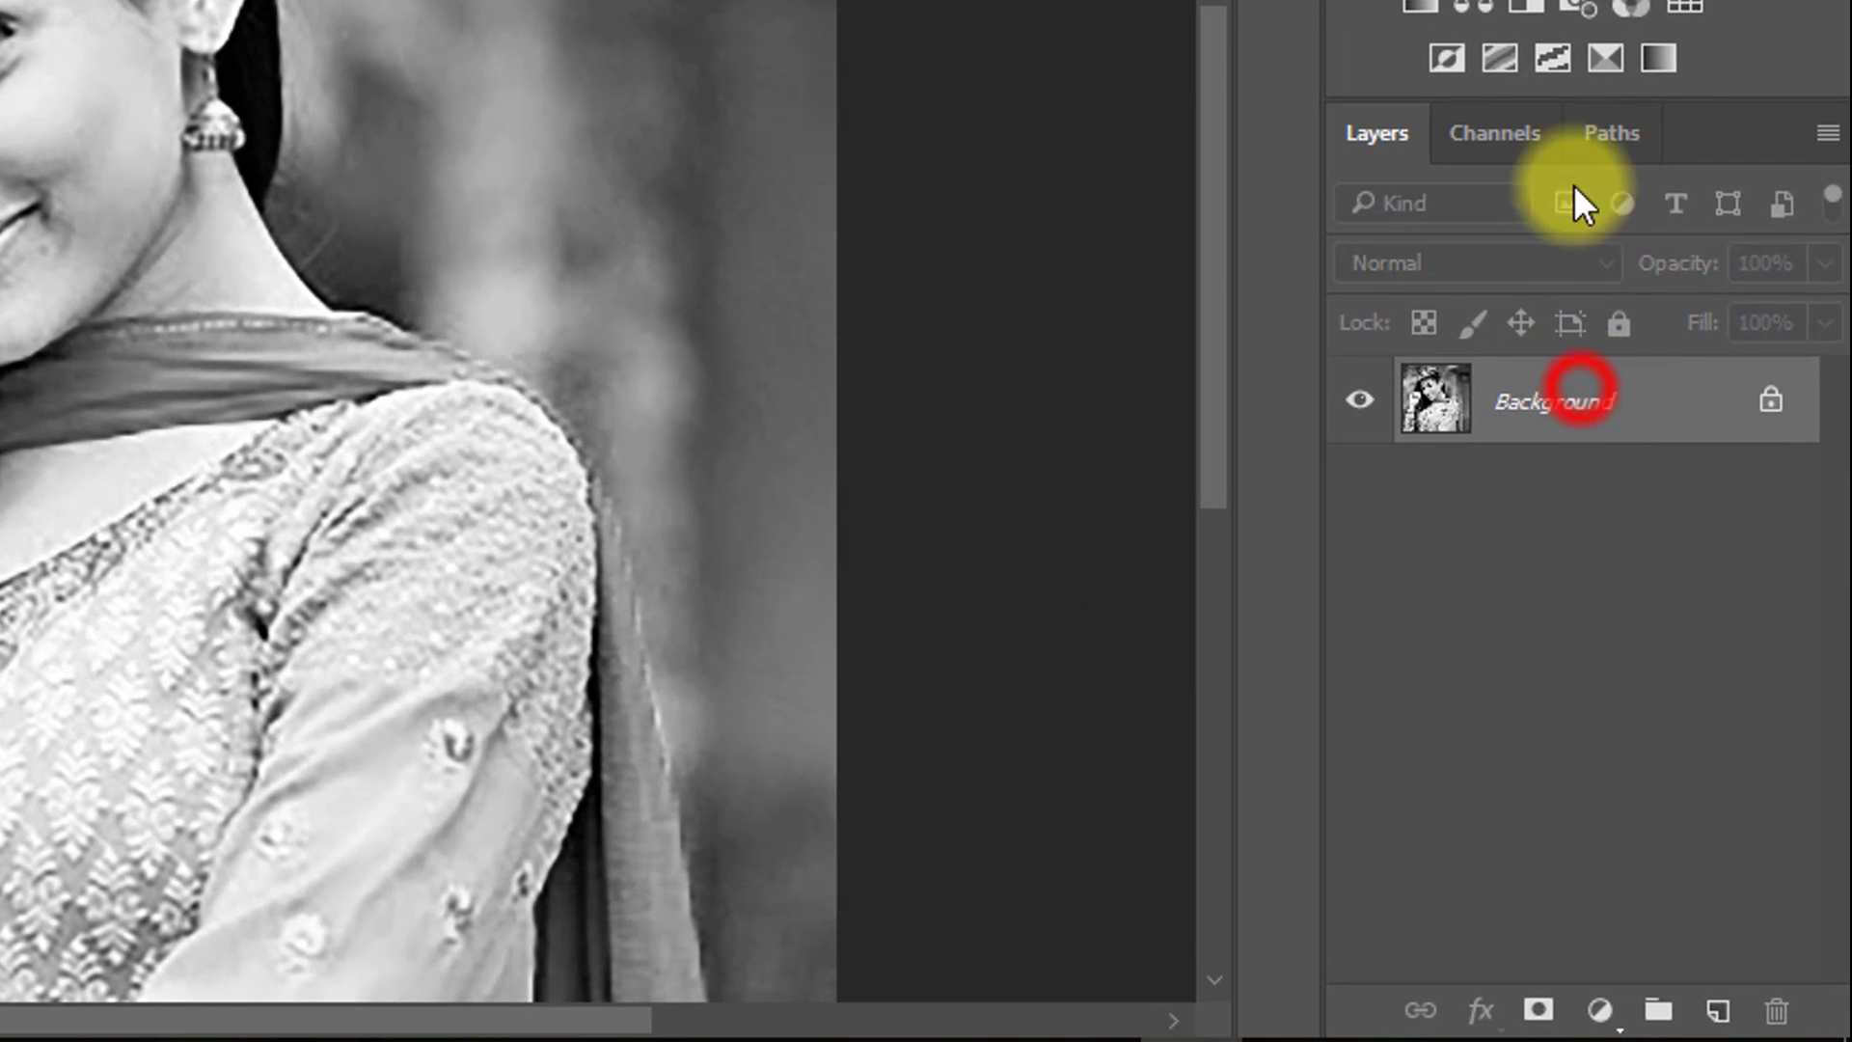
left_click(1598, 1009)
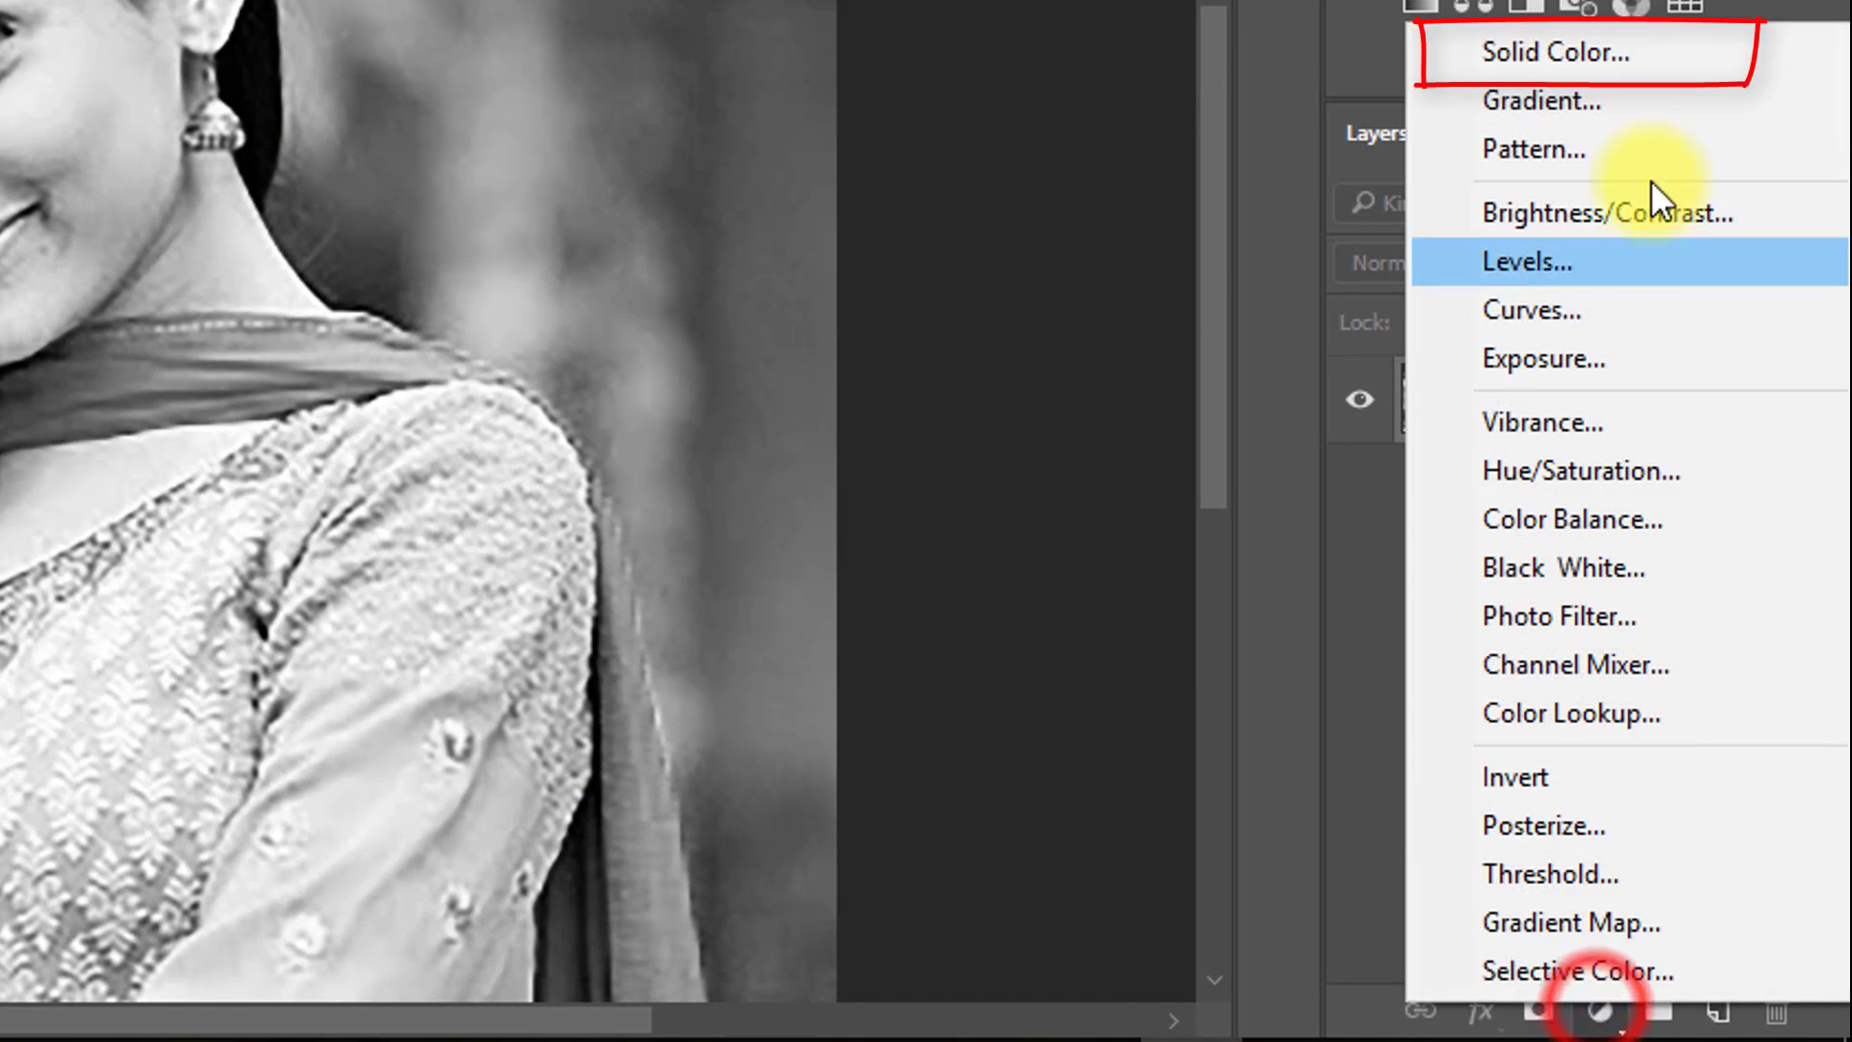
left_click(1559, 52)
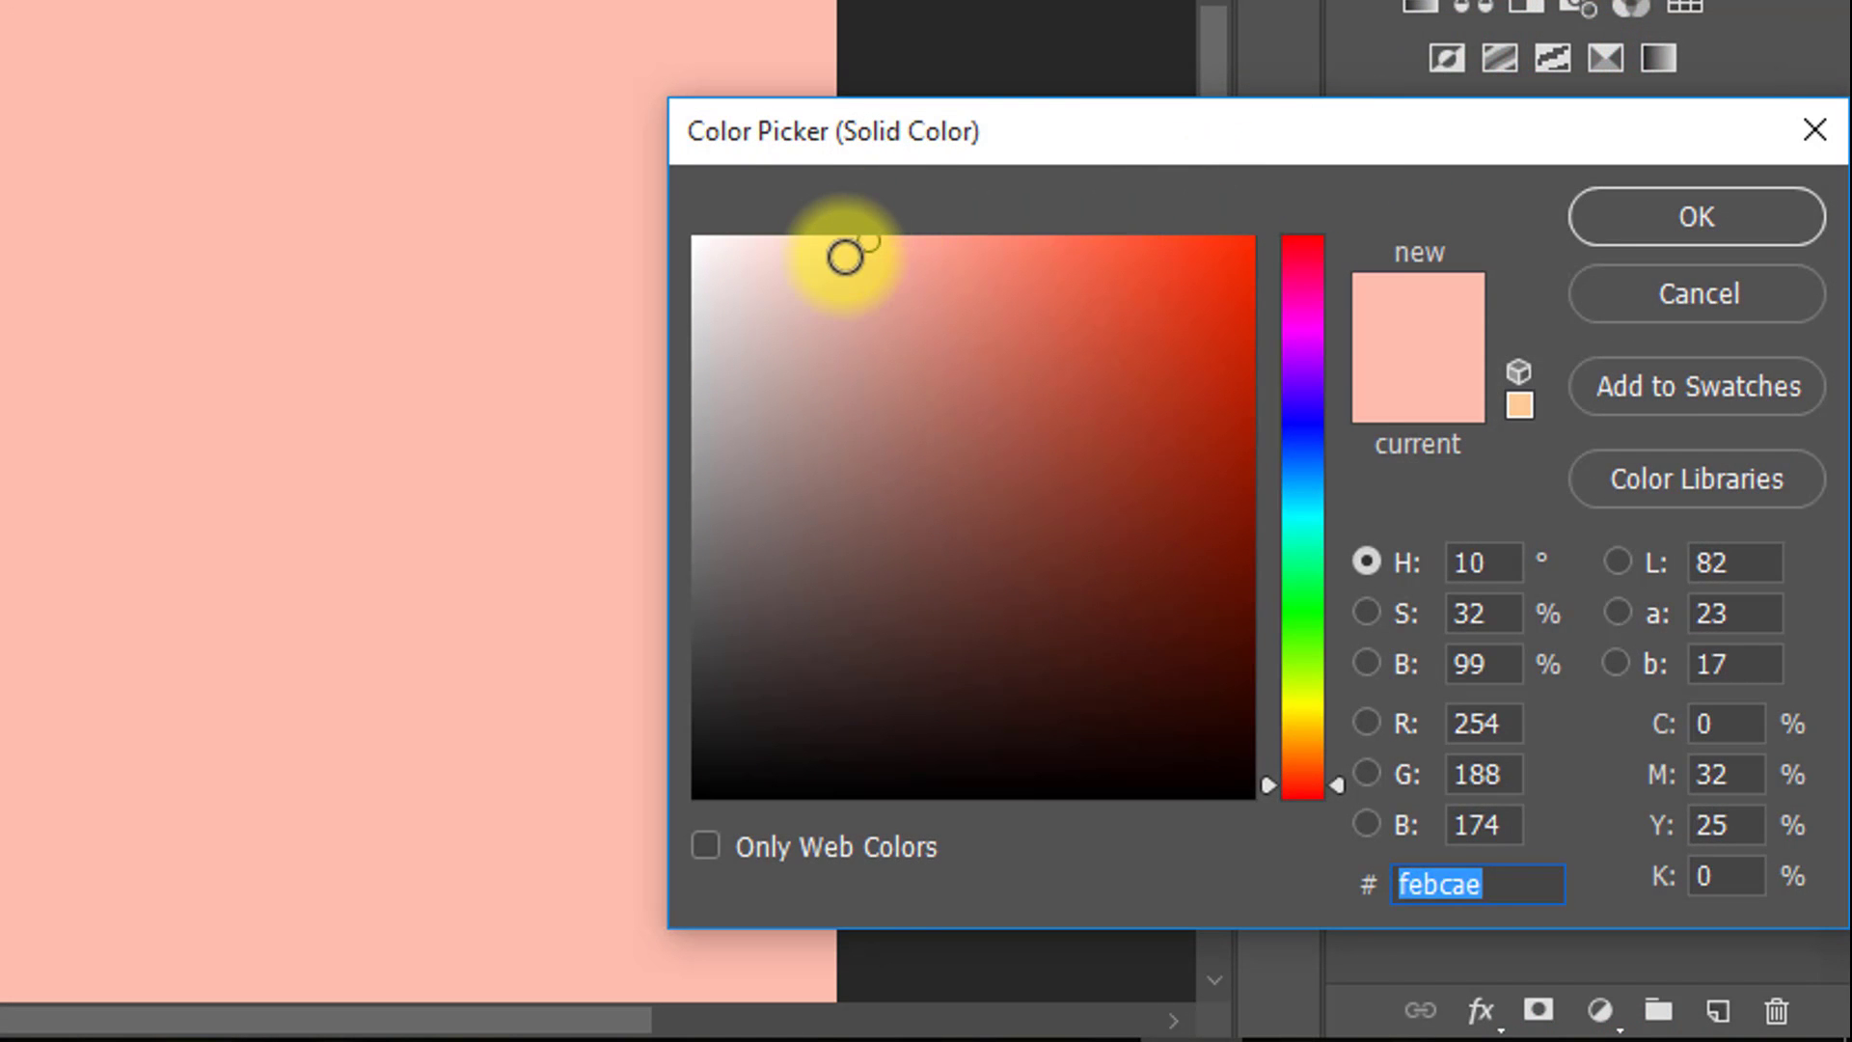
mouse_move(871, 234)
left_mouse_down()
mouse_move(856, 211)
mouse_move(871, 210)
left_mouse_up()
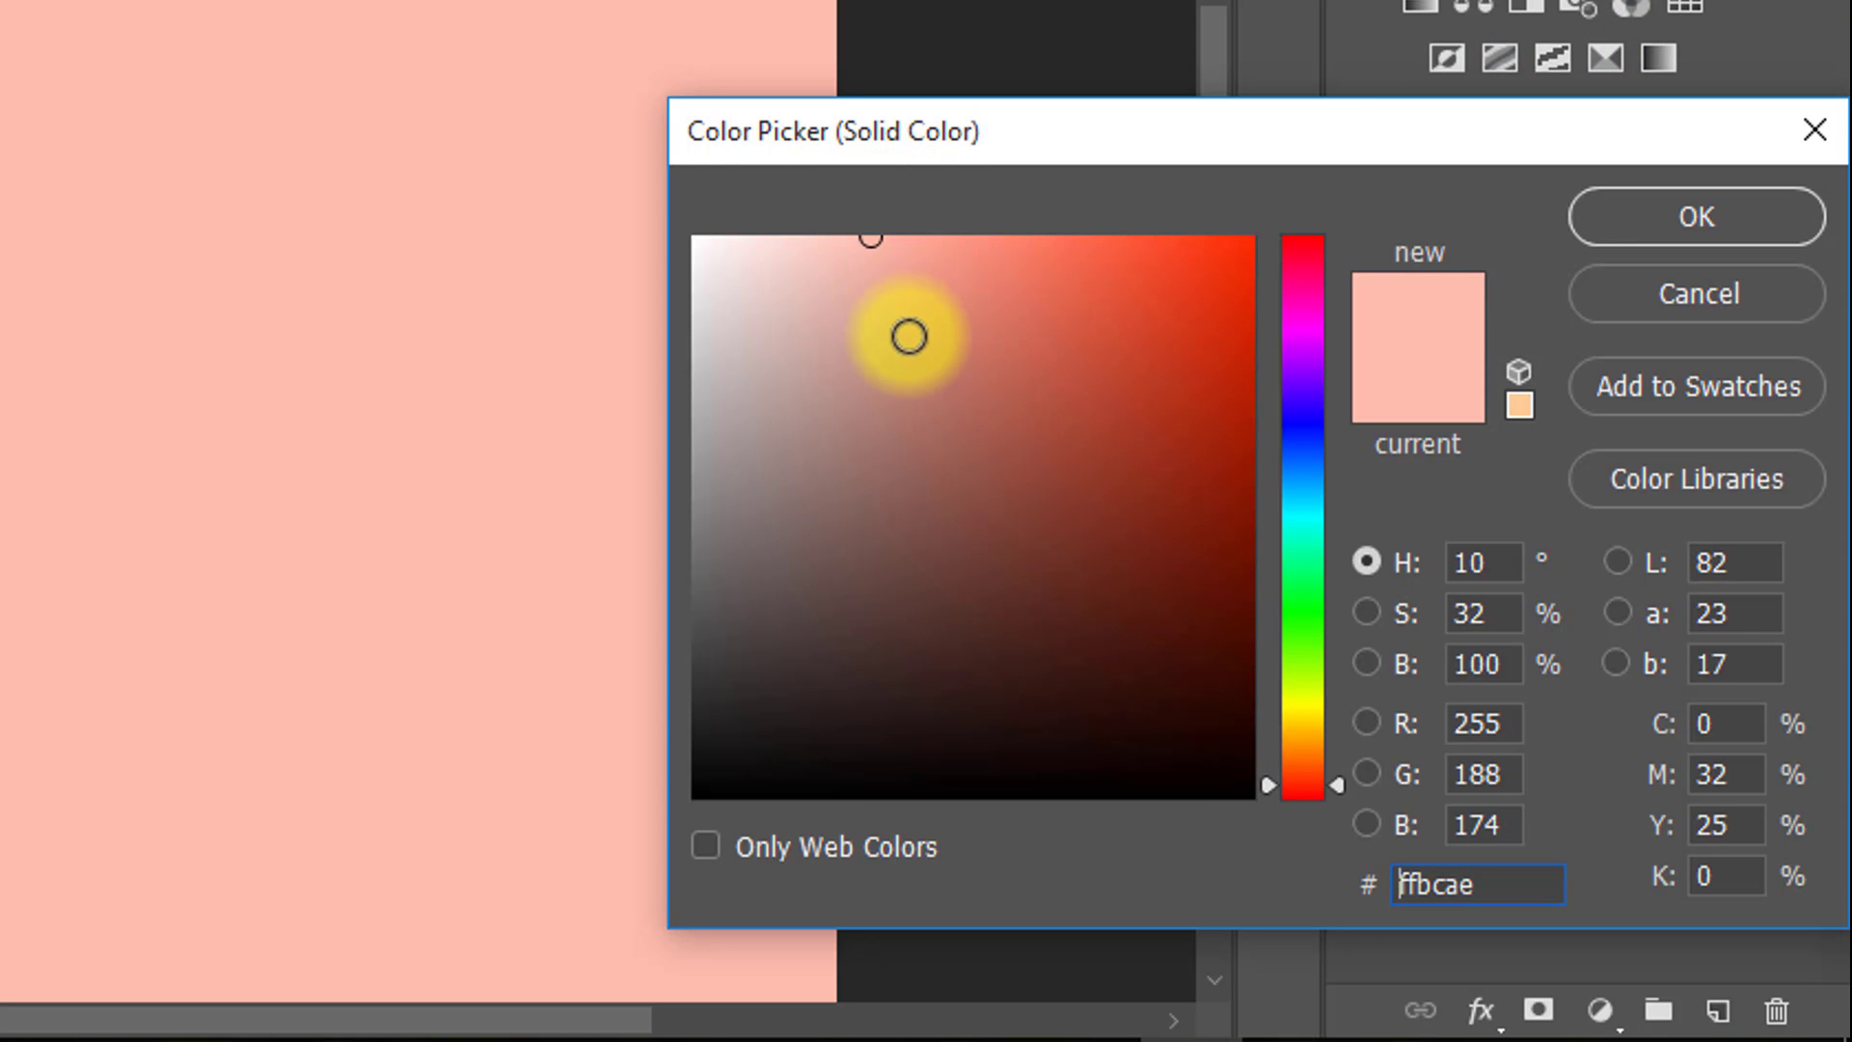
left_click_drag(876, 232, 877, 218)
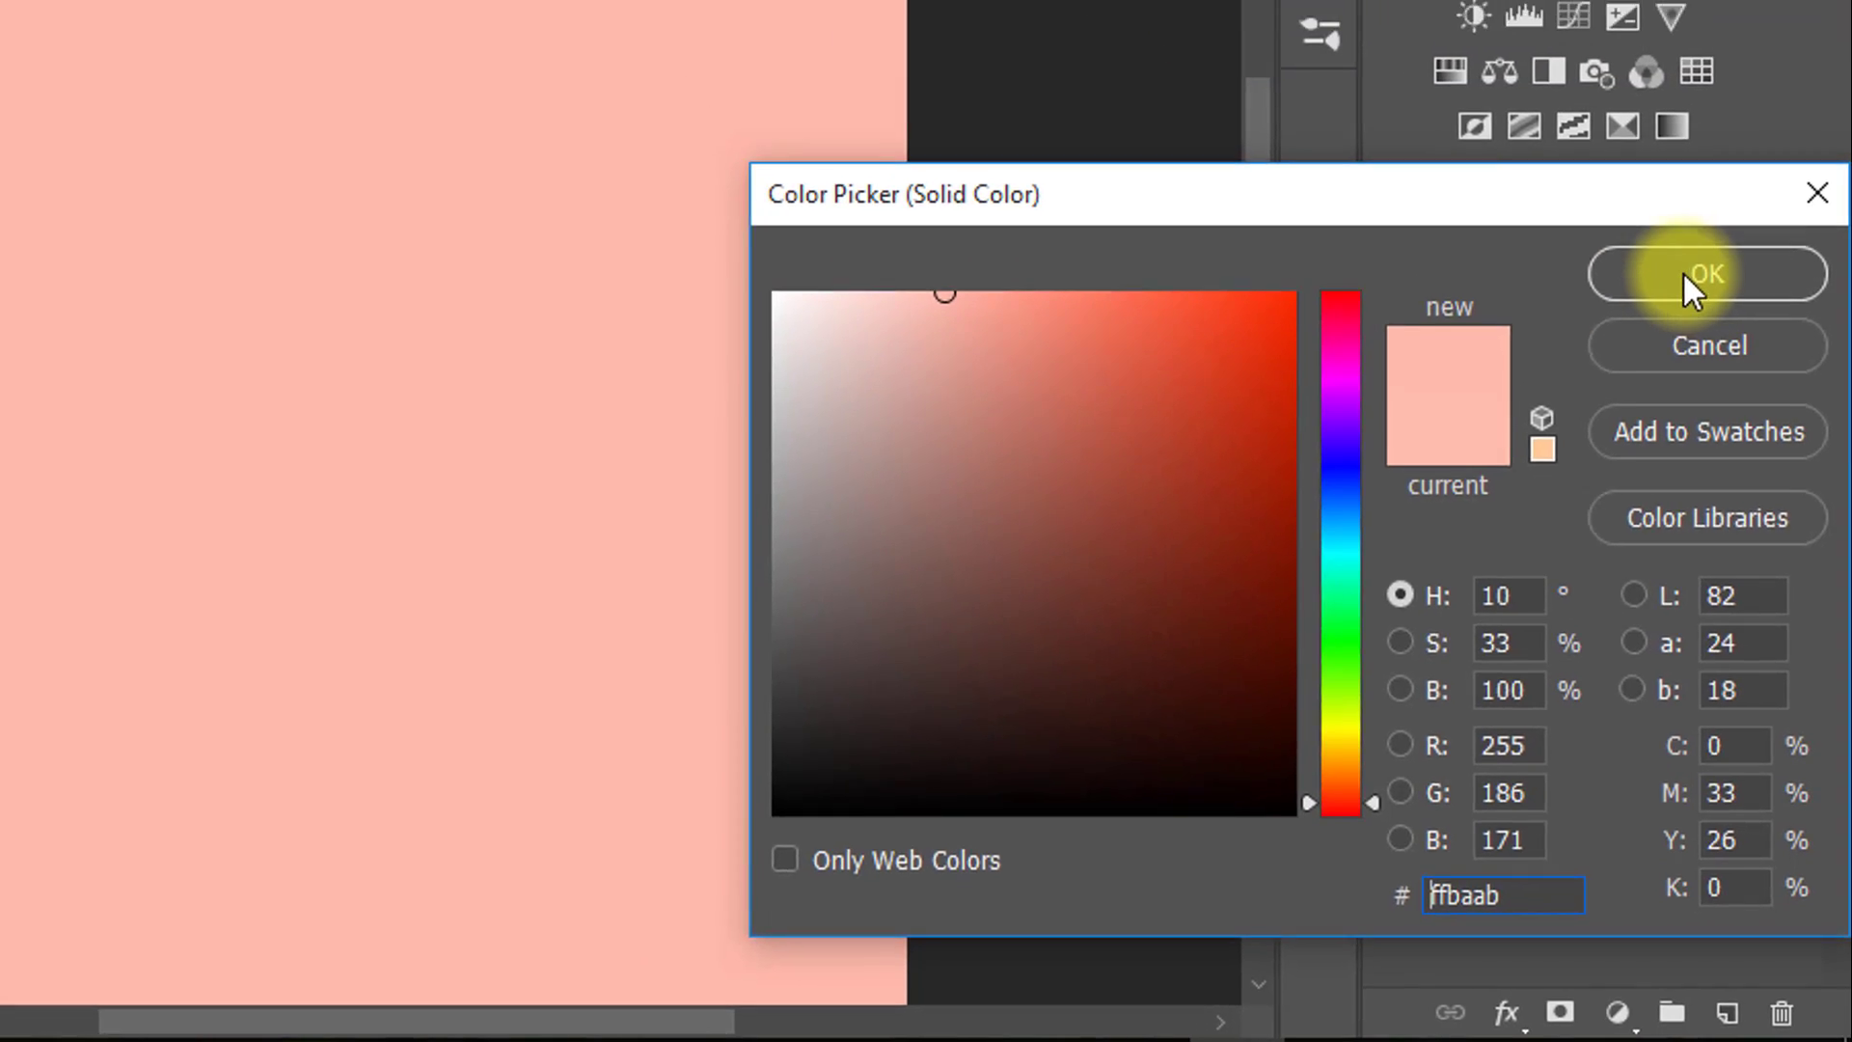
left_click(1678, 218)
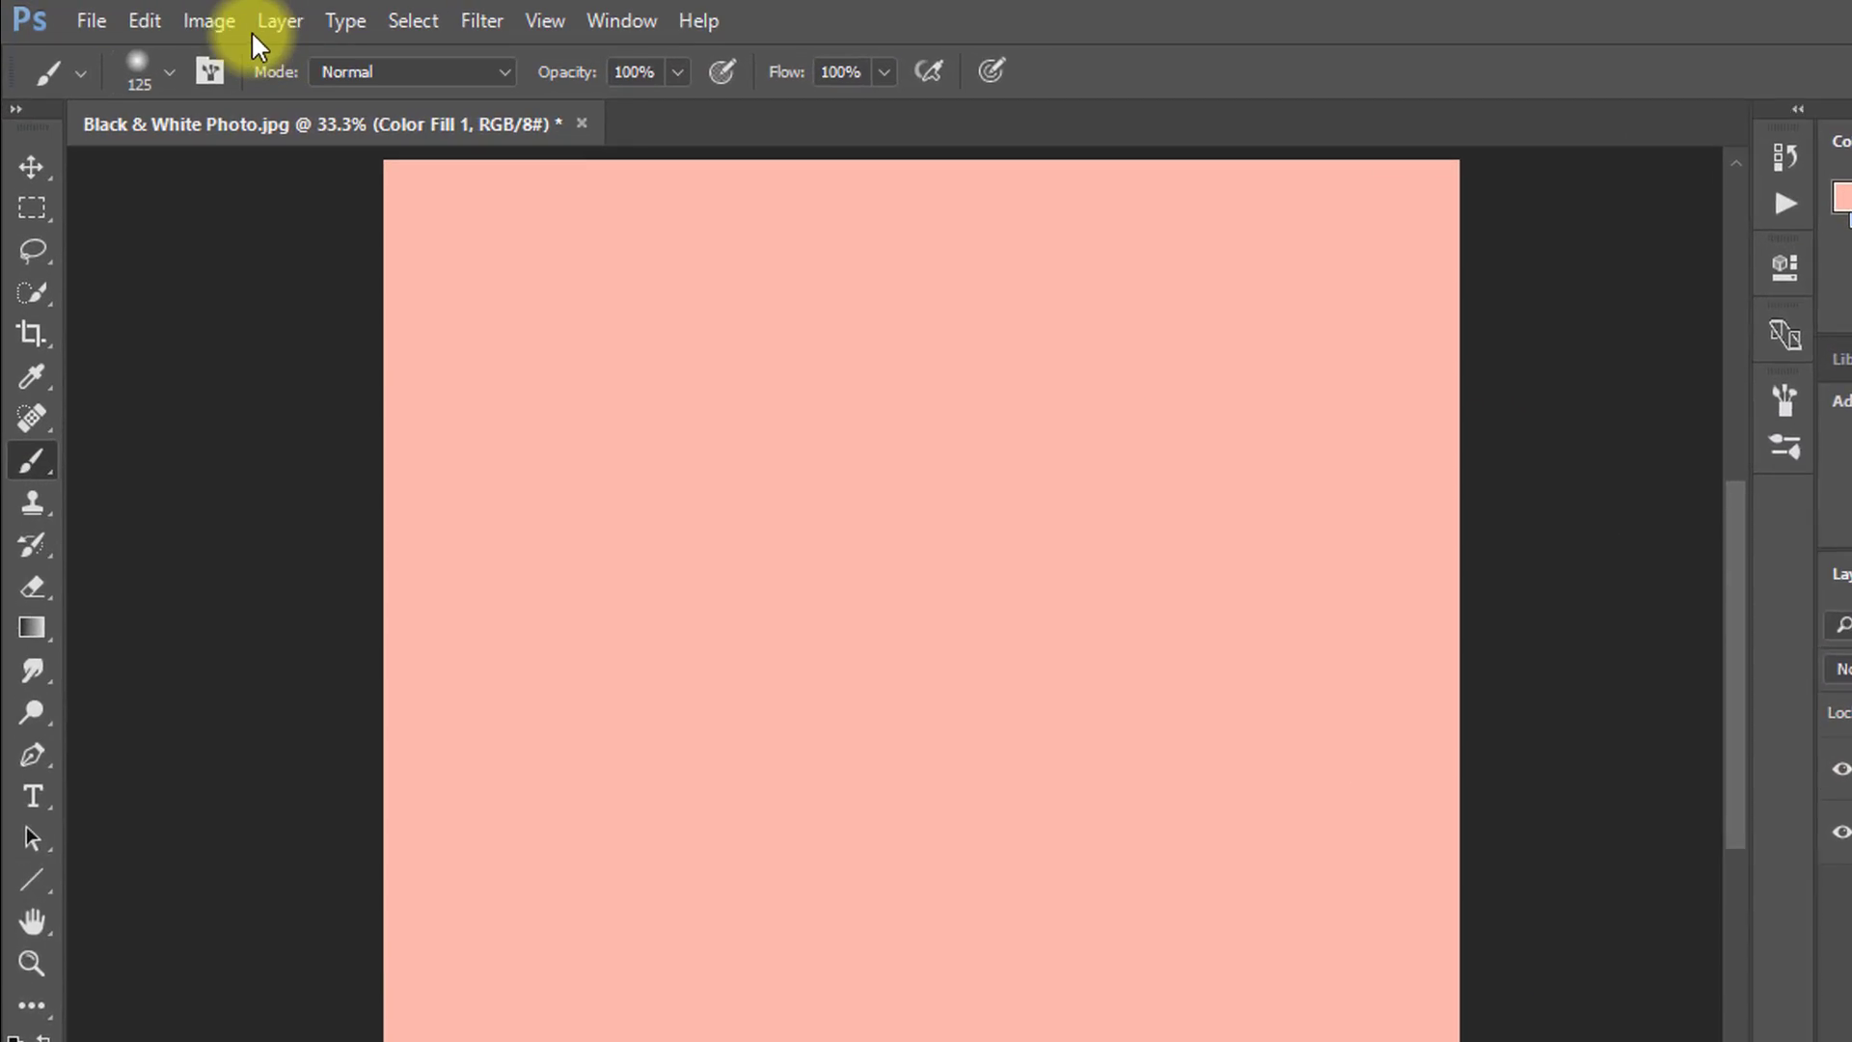
Step: Open the colour reference portrait Tanjin-Tisha9.jpg from the desktop folder New folder (2) and show it beside the black-and-white document
left_click(104, 29)
left_click(126, 87)
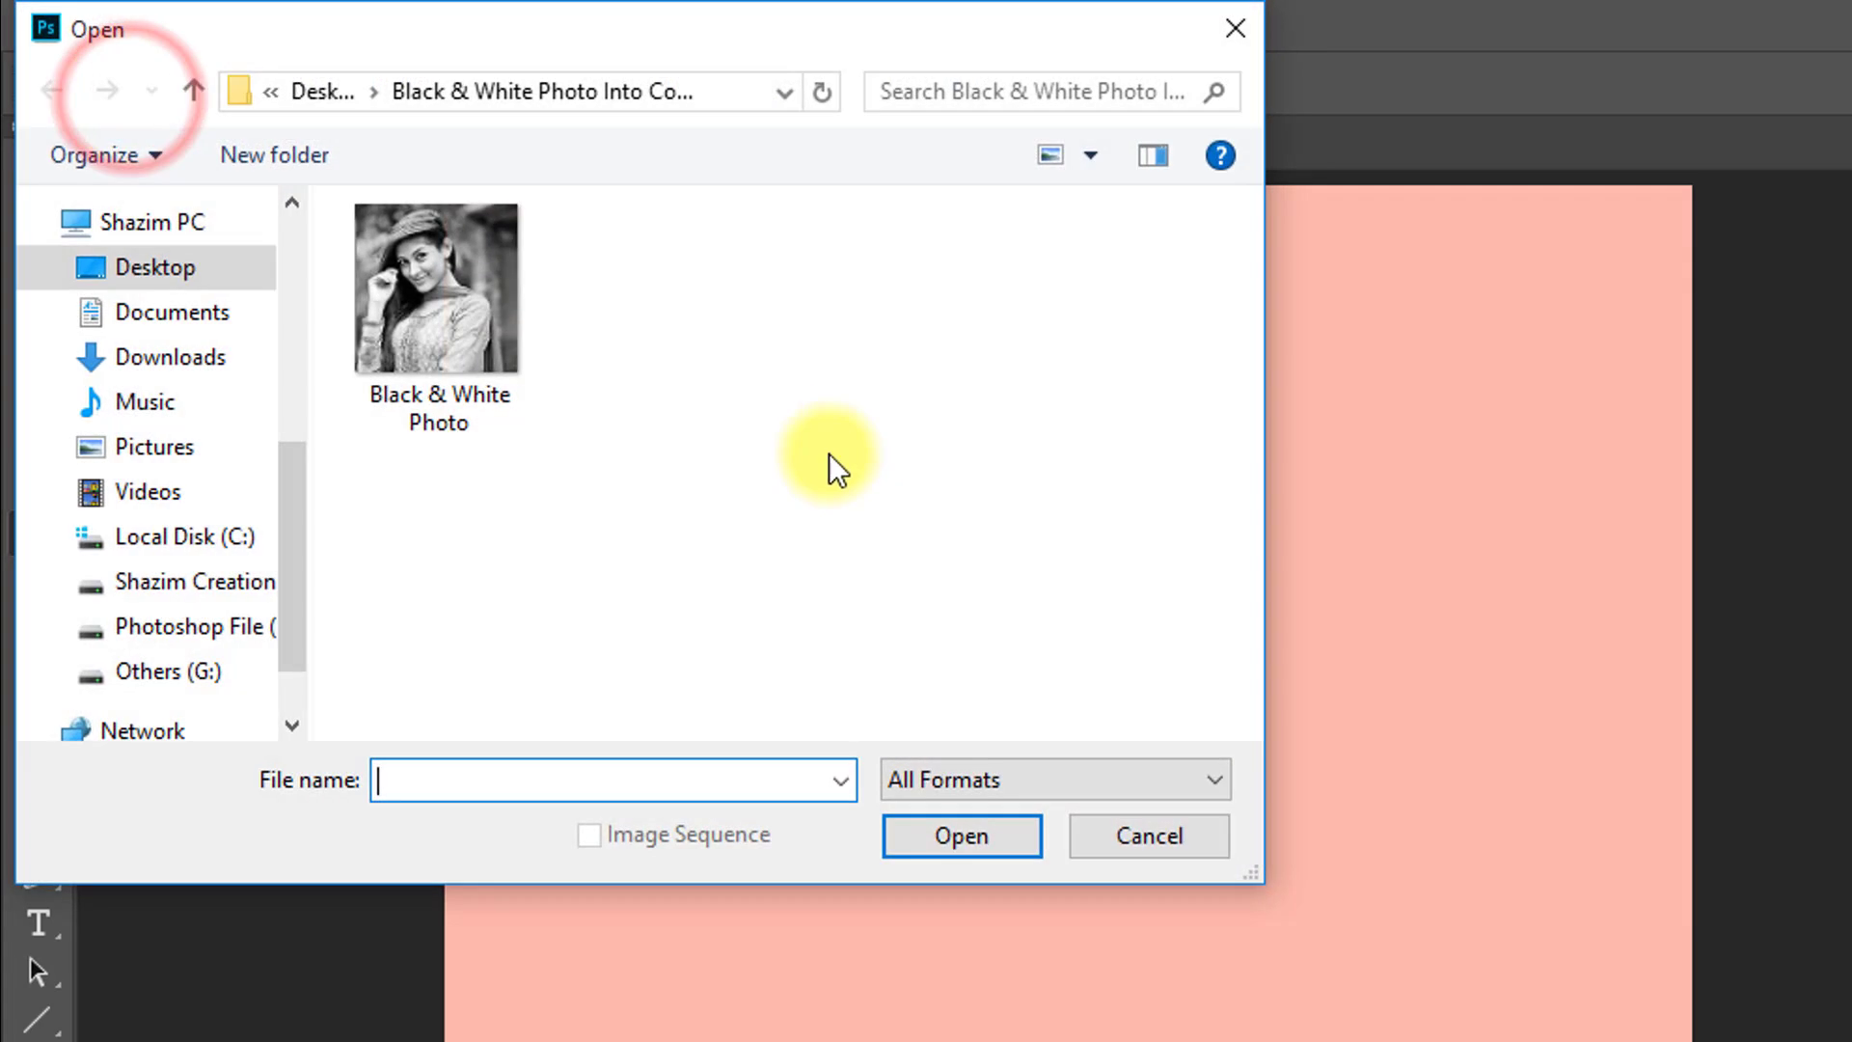
left_click(208, 267)
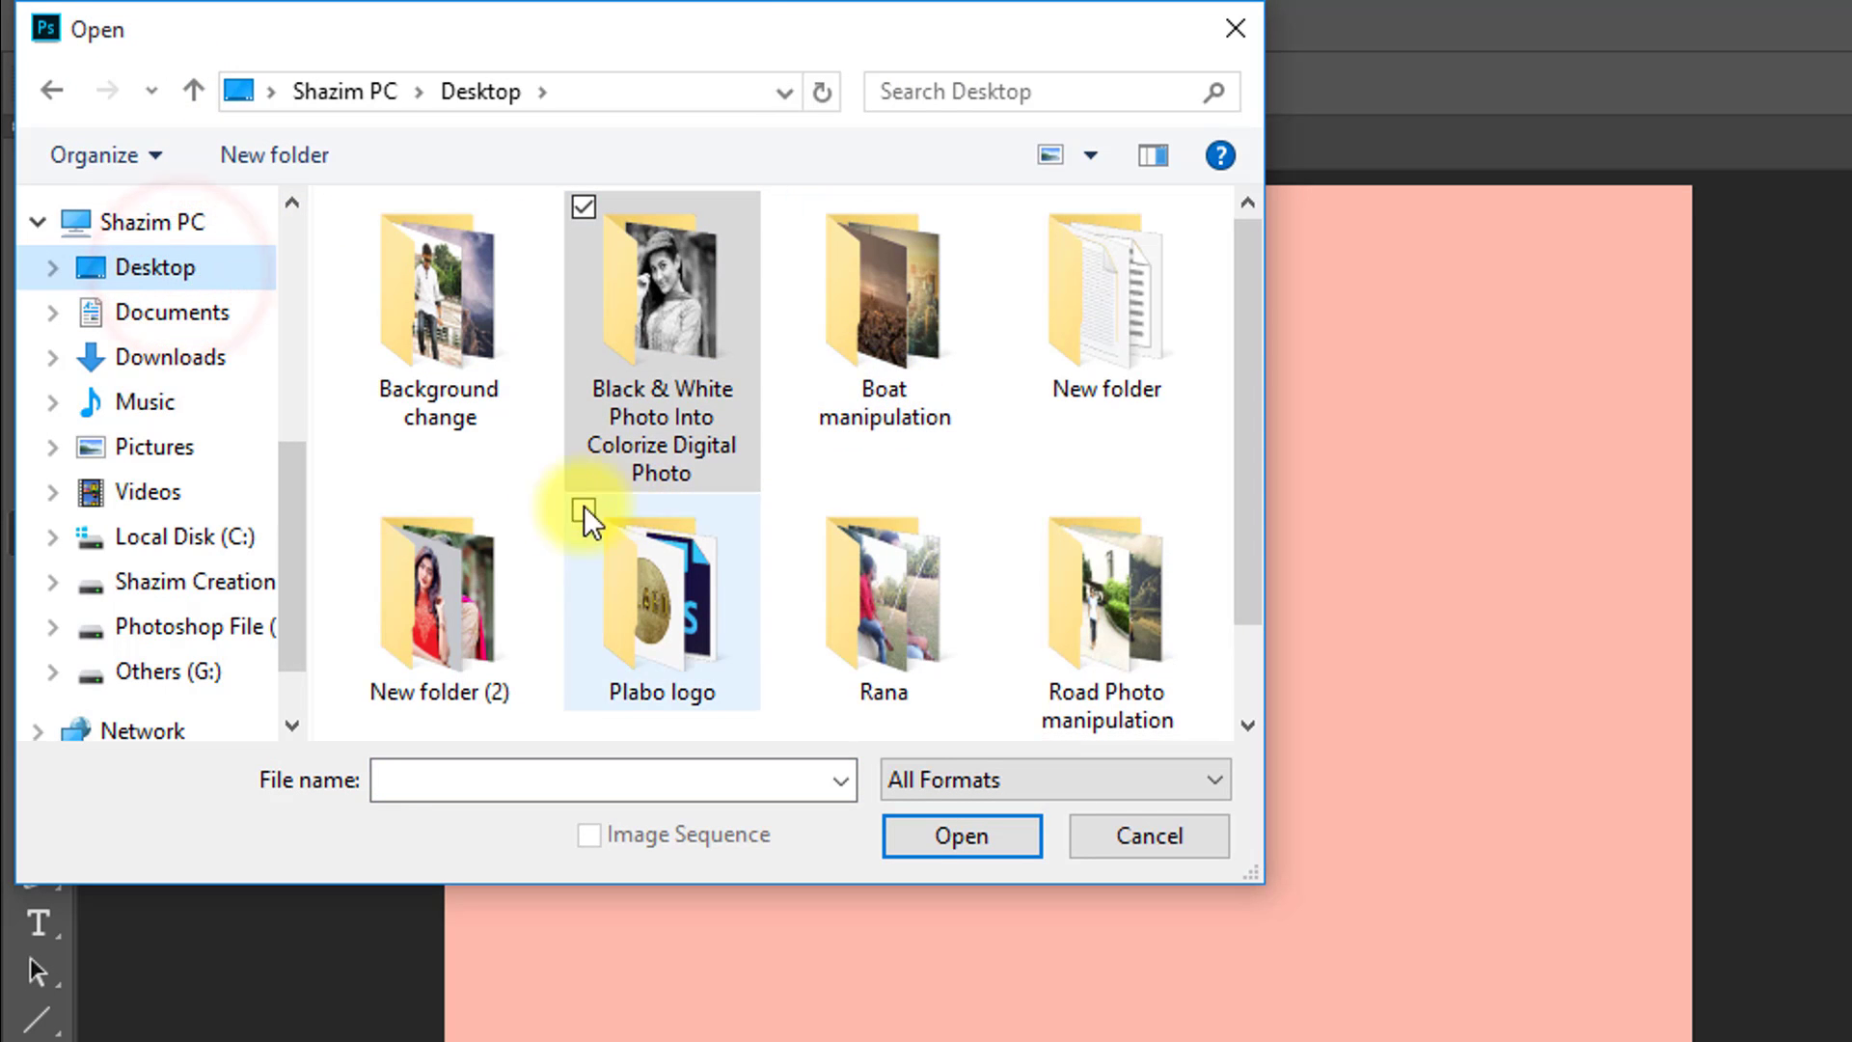
double_click(469, 593)
left_click(430, 566)
left_click(961, 836)
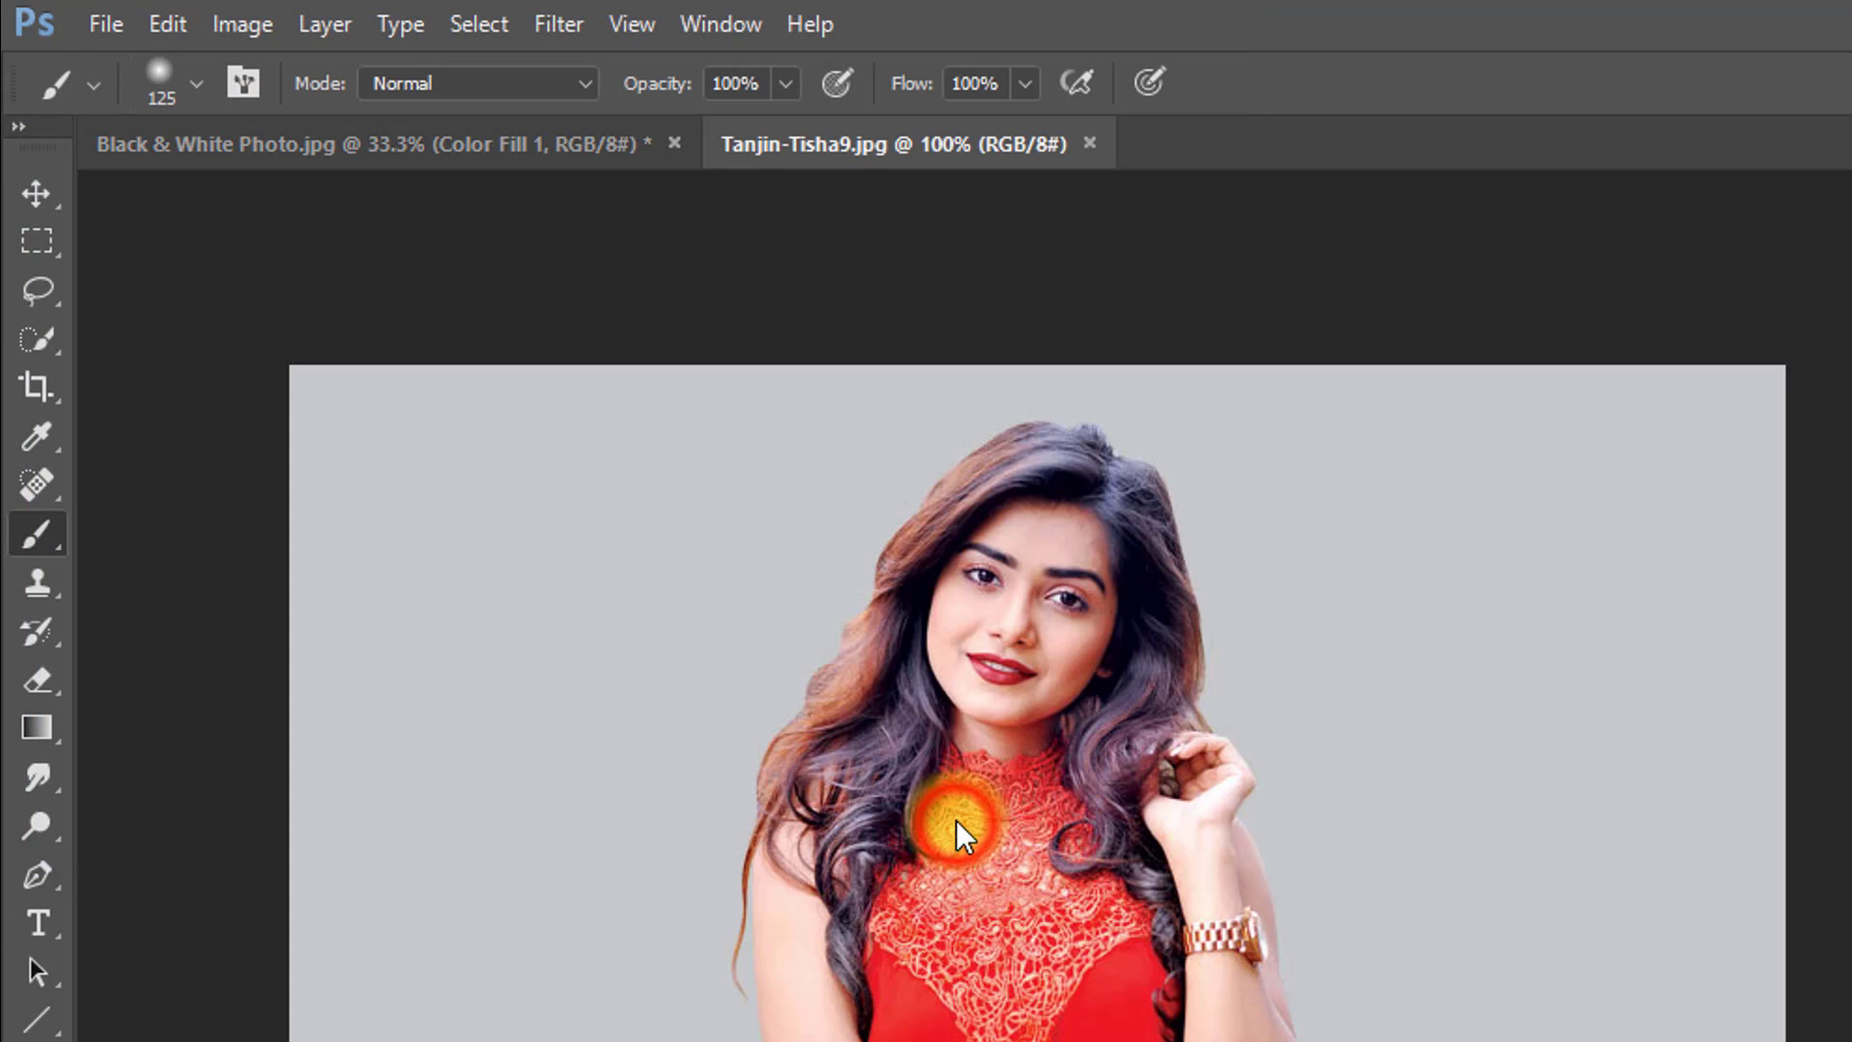
left_click(567, 142)
left_click(875, 145)
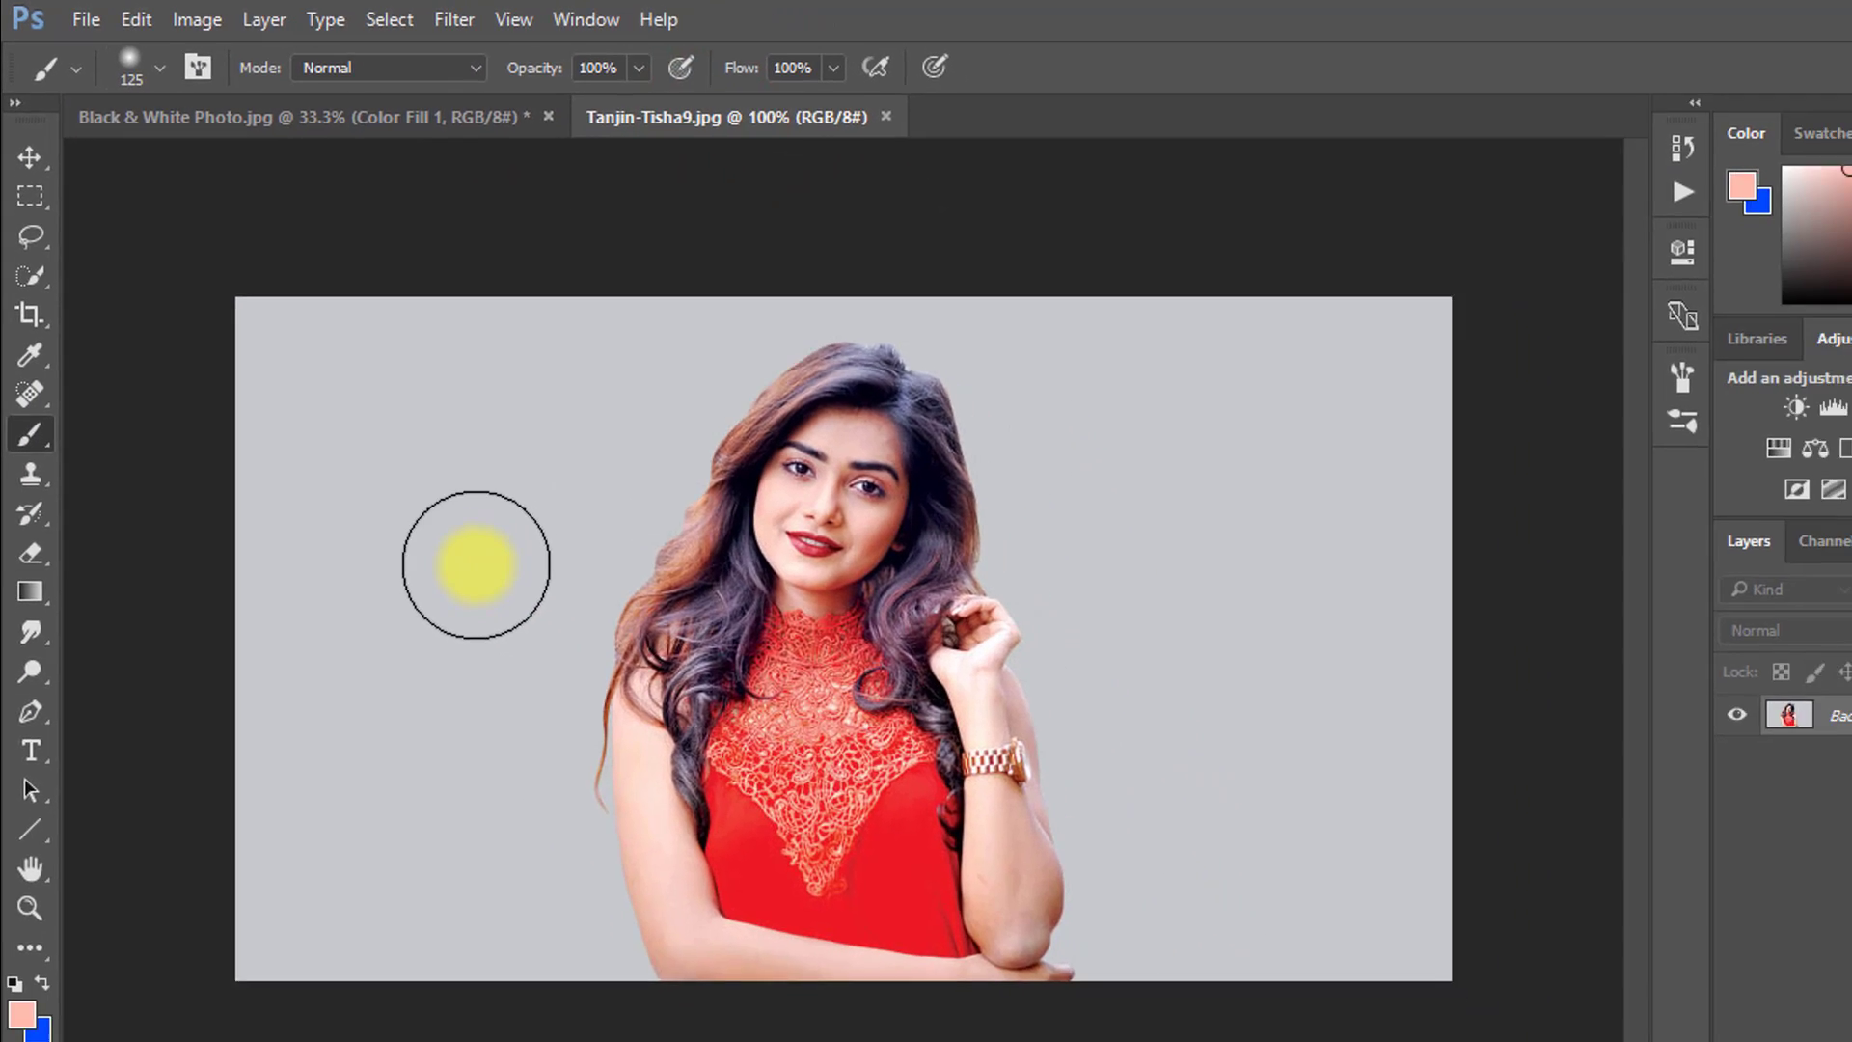
Step: Sample the skin tone f8c6bb from the reference portrait as the foreground colour and copy its hex code
left_click(1636, 944)
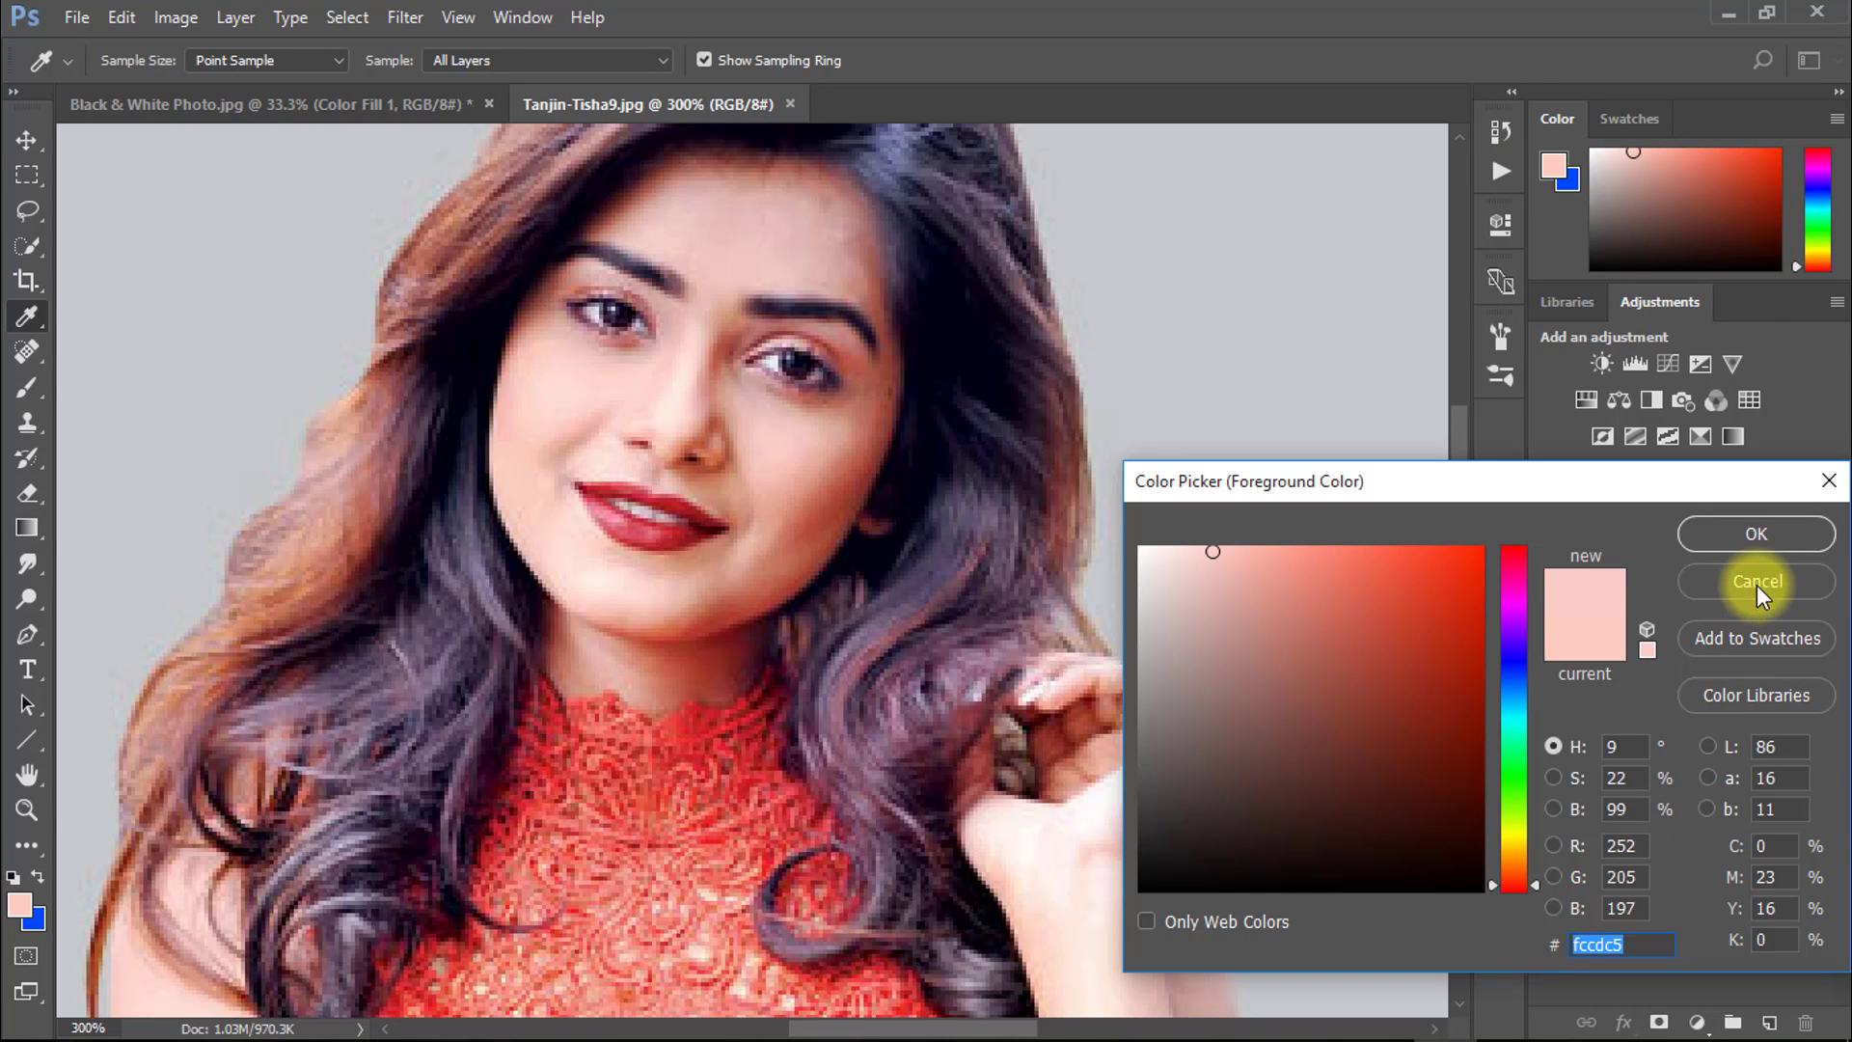
key("alt")
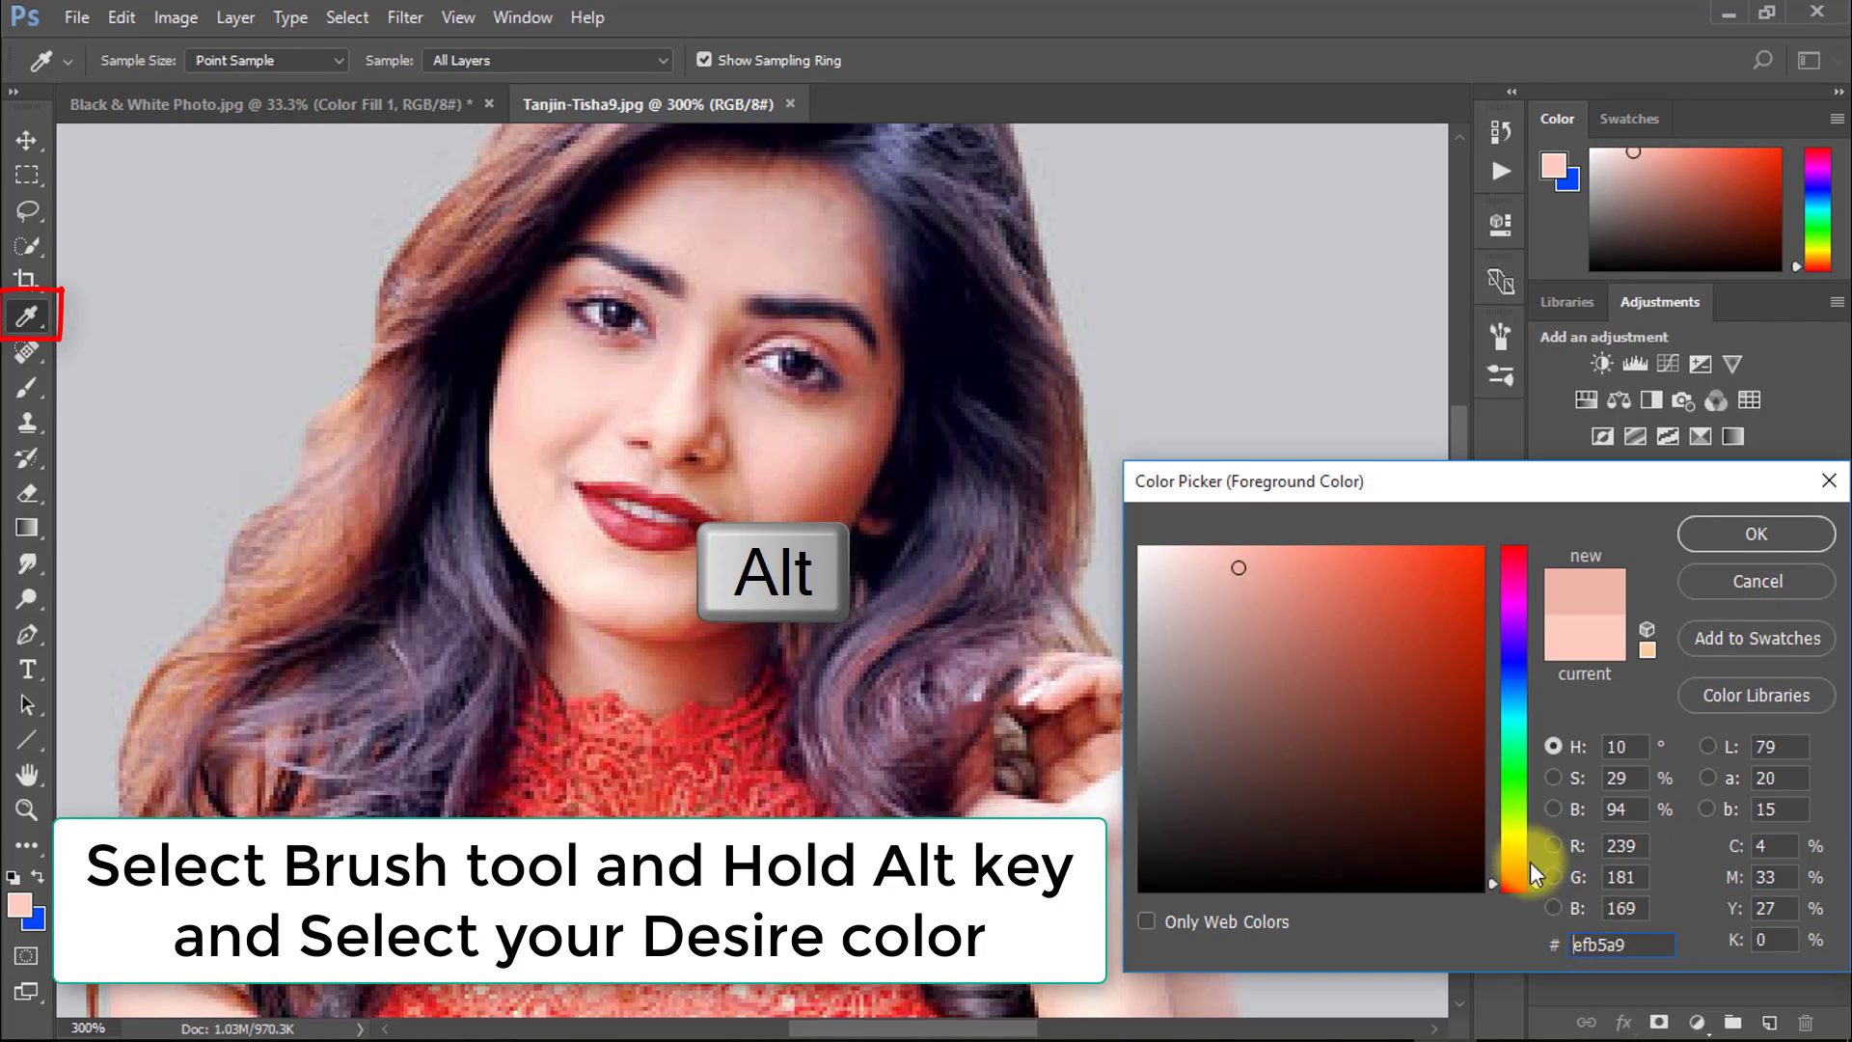
left_click(798, 476)
scroll(777, 471, "up", 3)
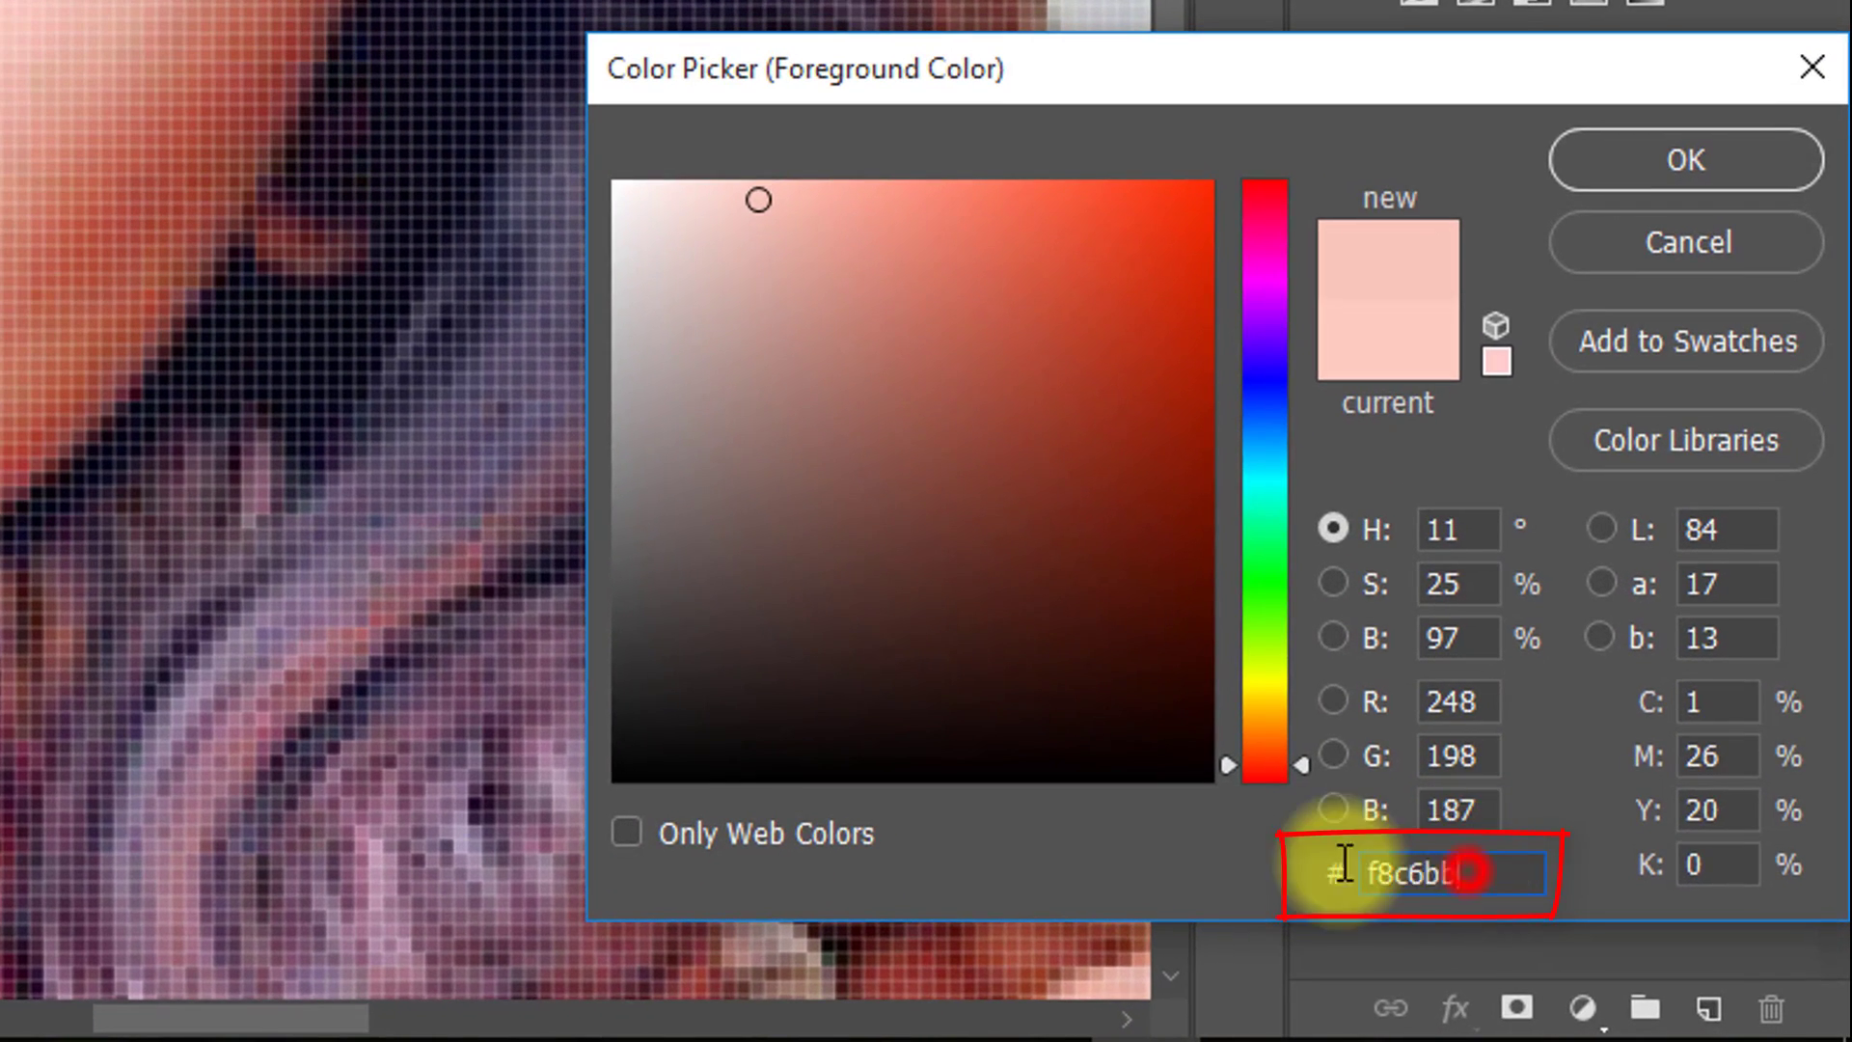
left_click_drag(1629, 944, 1531, 938)
key("ctrl+c")
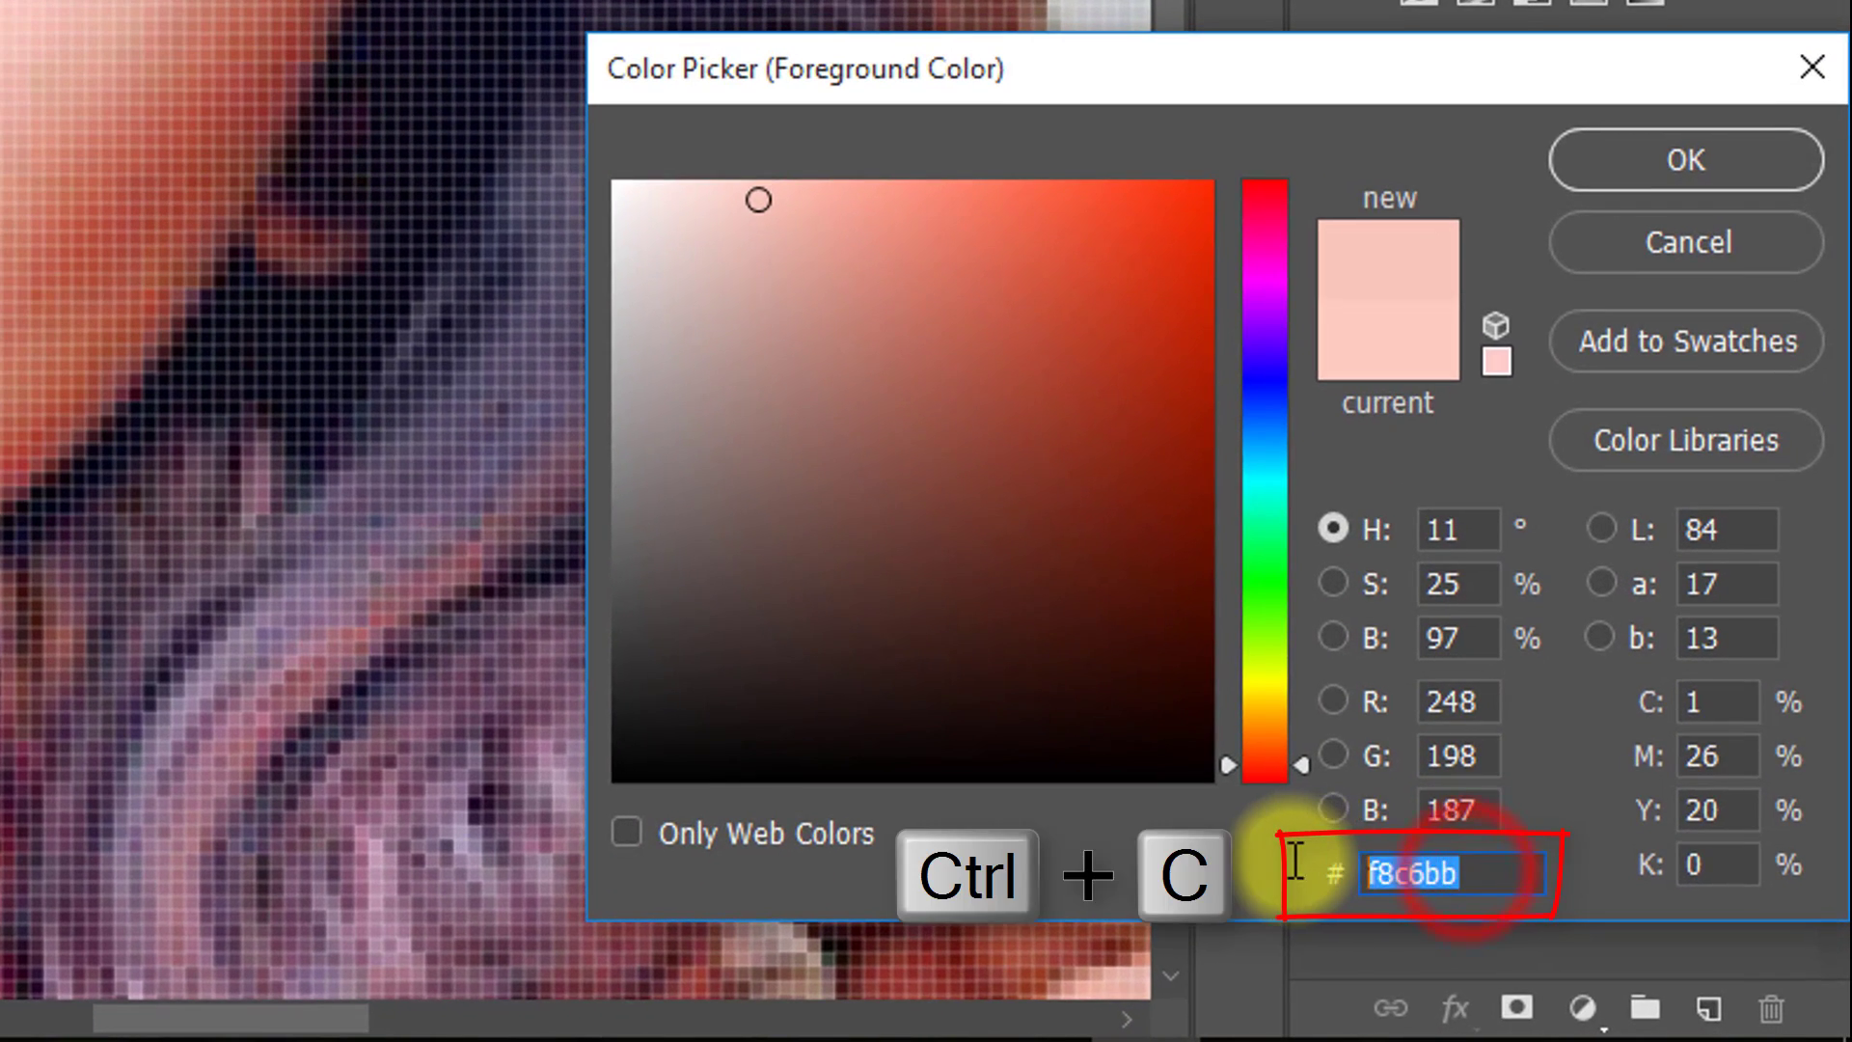
scroll(289, 250, "down", 2)
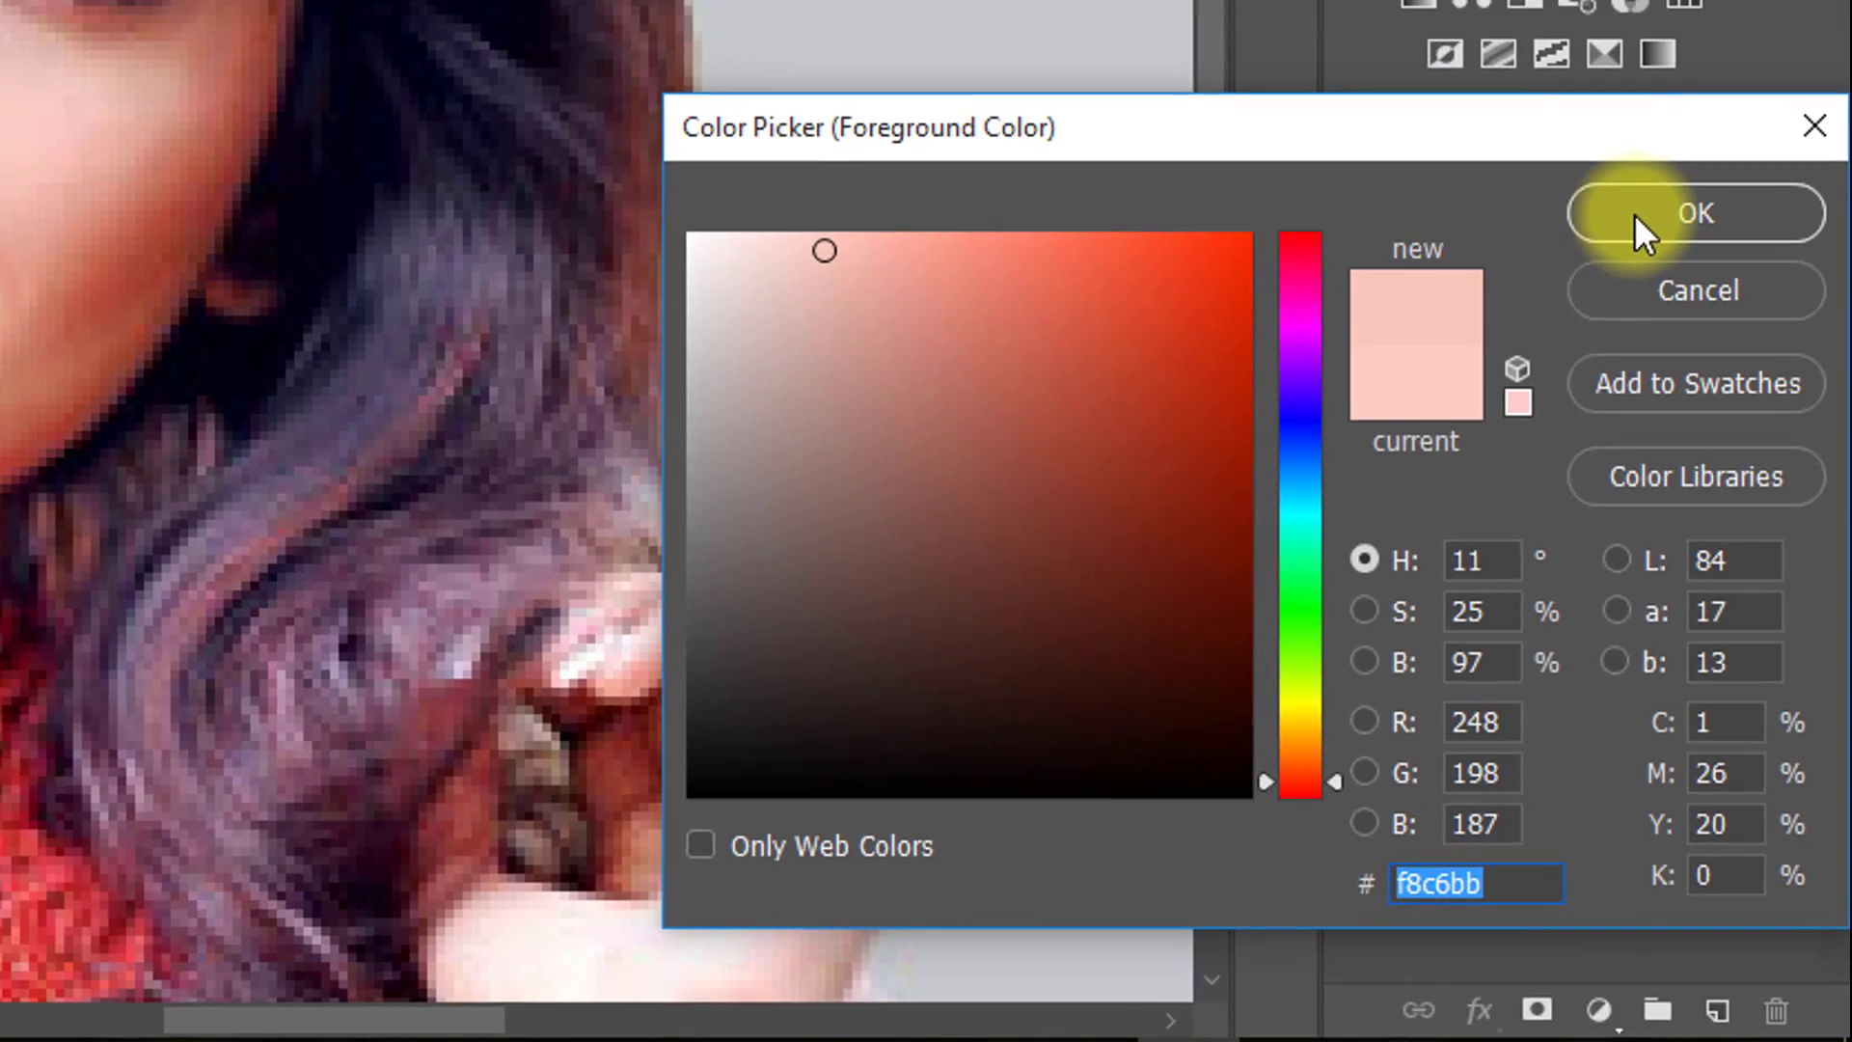
left_click(1640, 166)
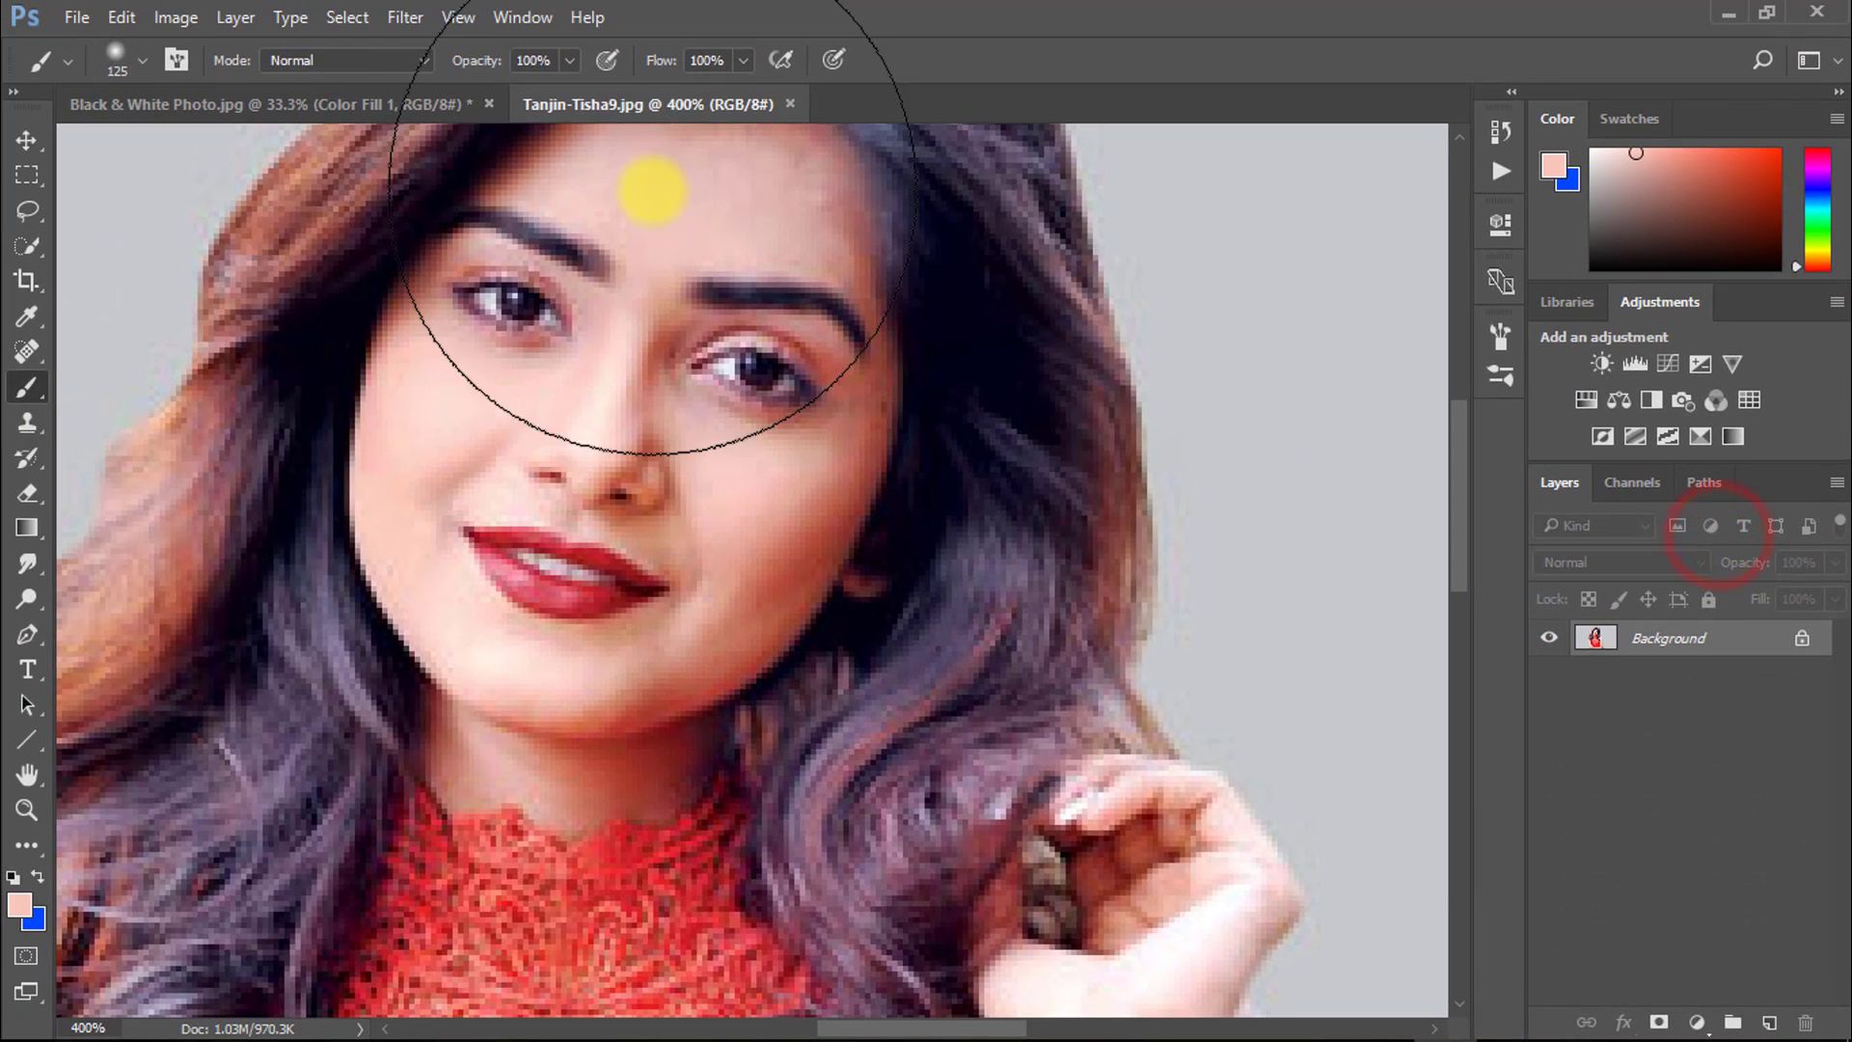
Step: Change the solid colour of the Color Fill 1 layer in the Black & White Photo document to the copied skin tone f8c6bb
left_click(409, 90)
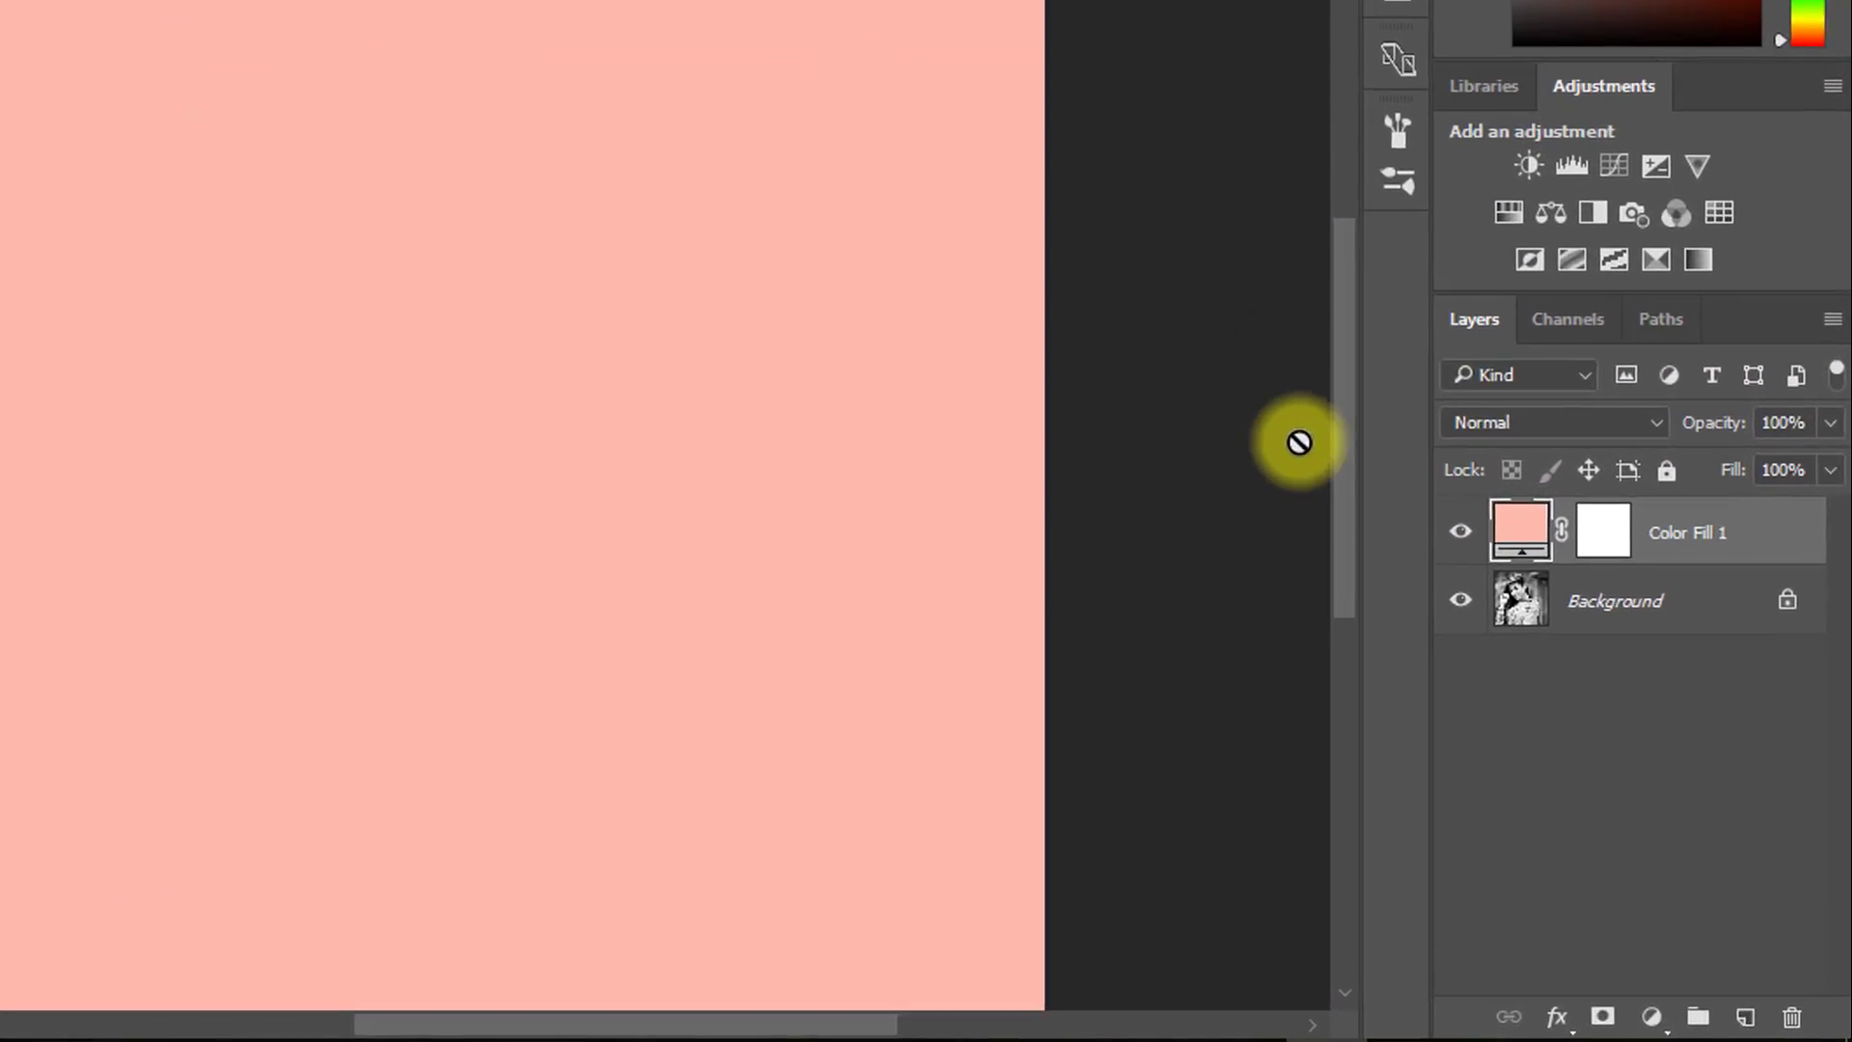
double_click(1442, 419)
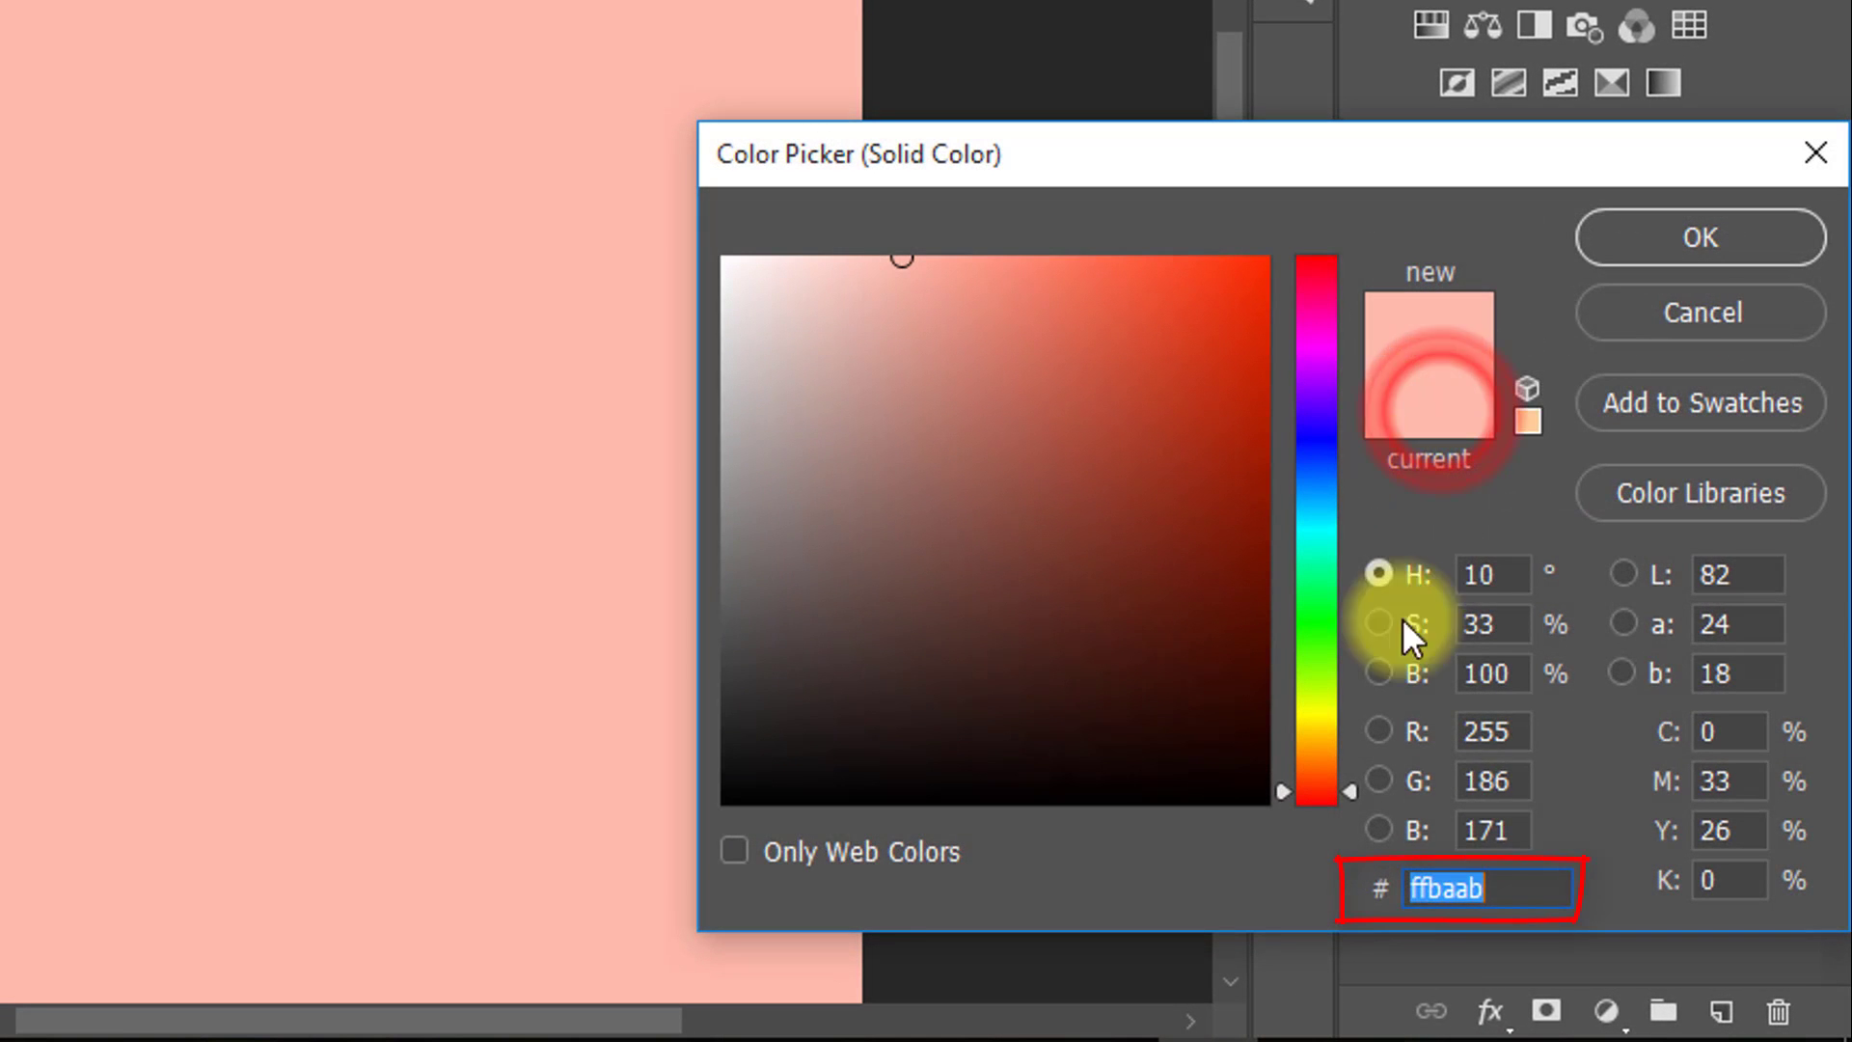
left_click(1518, 899)
key("ctrl+v")
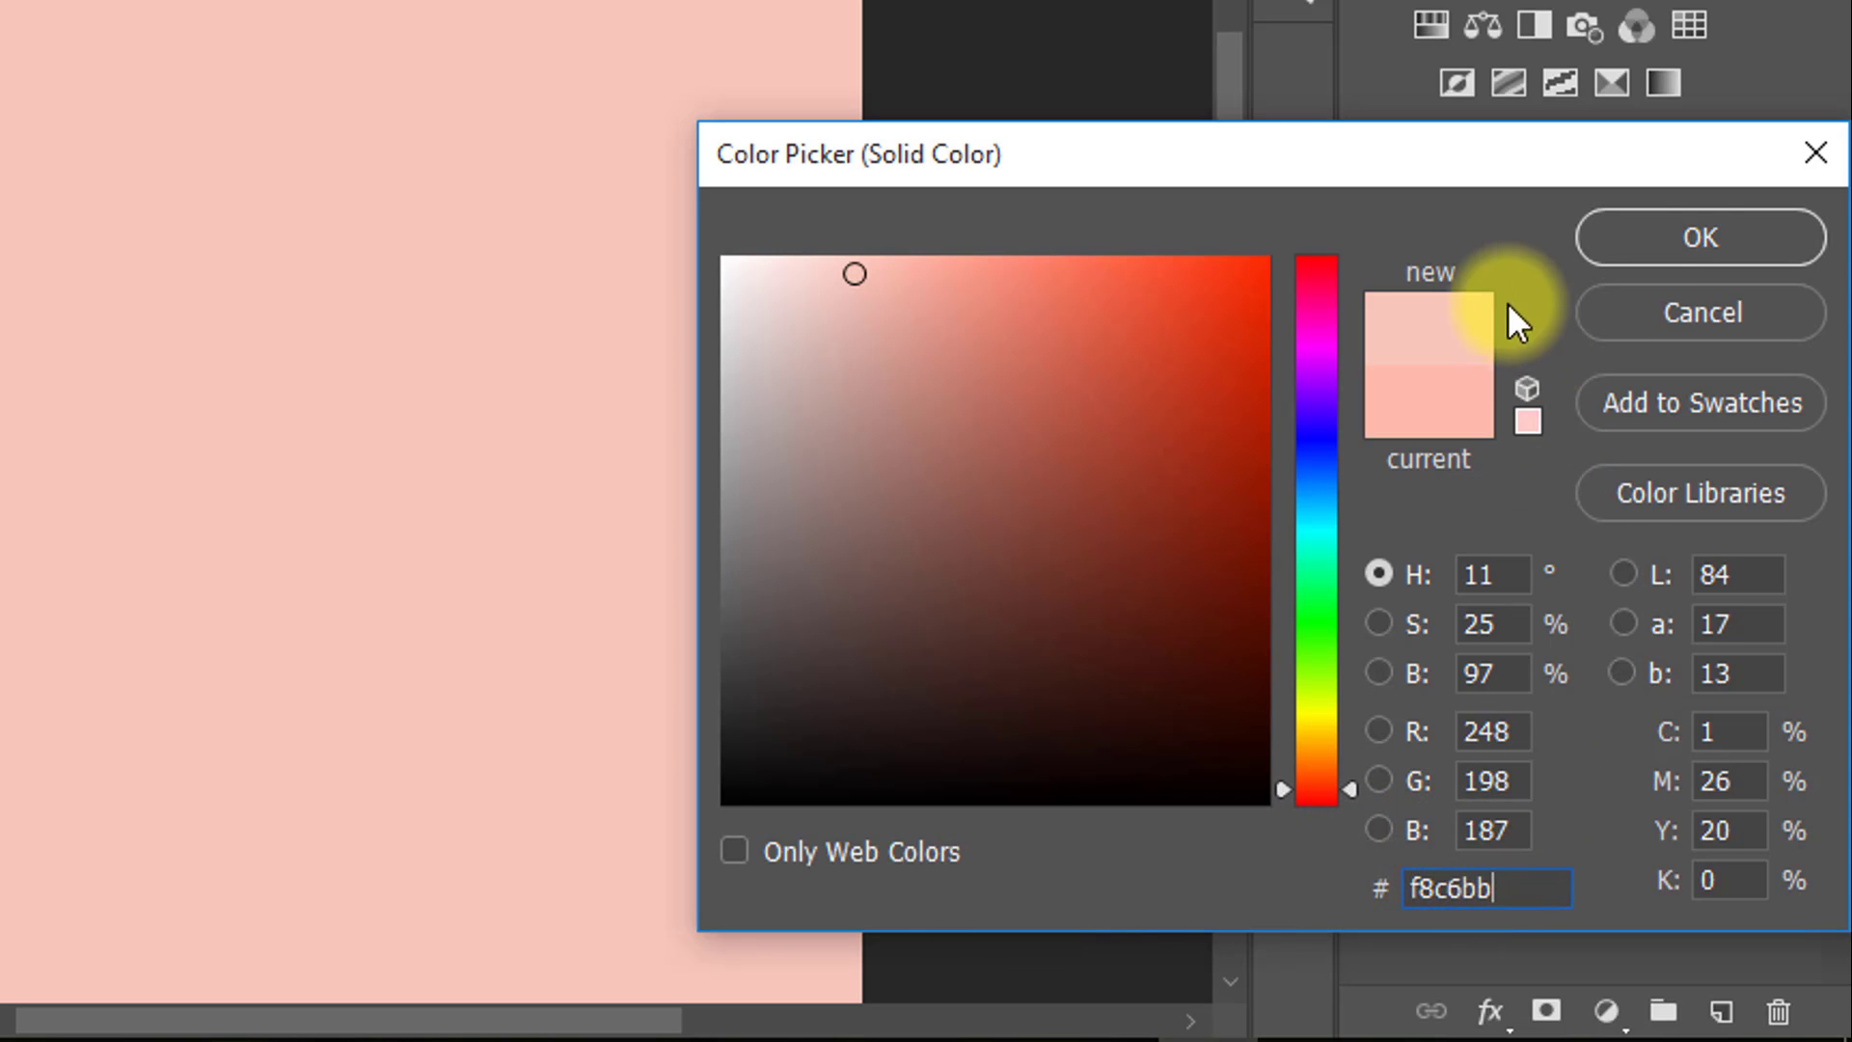
left_click(1677, 239)
Step: Invert the Color Fill 1 layer mask to black and undo the test brush strokes over the eyes and cheek
left_click(1543, 417)
key("ctrl+i")
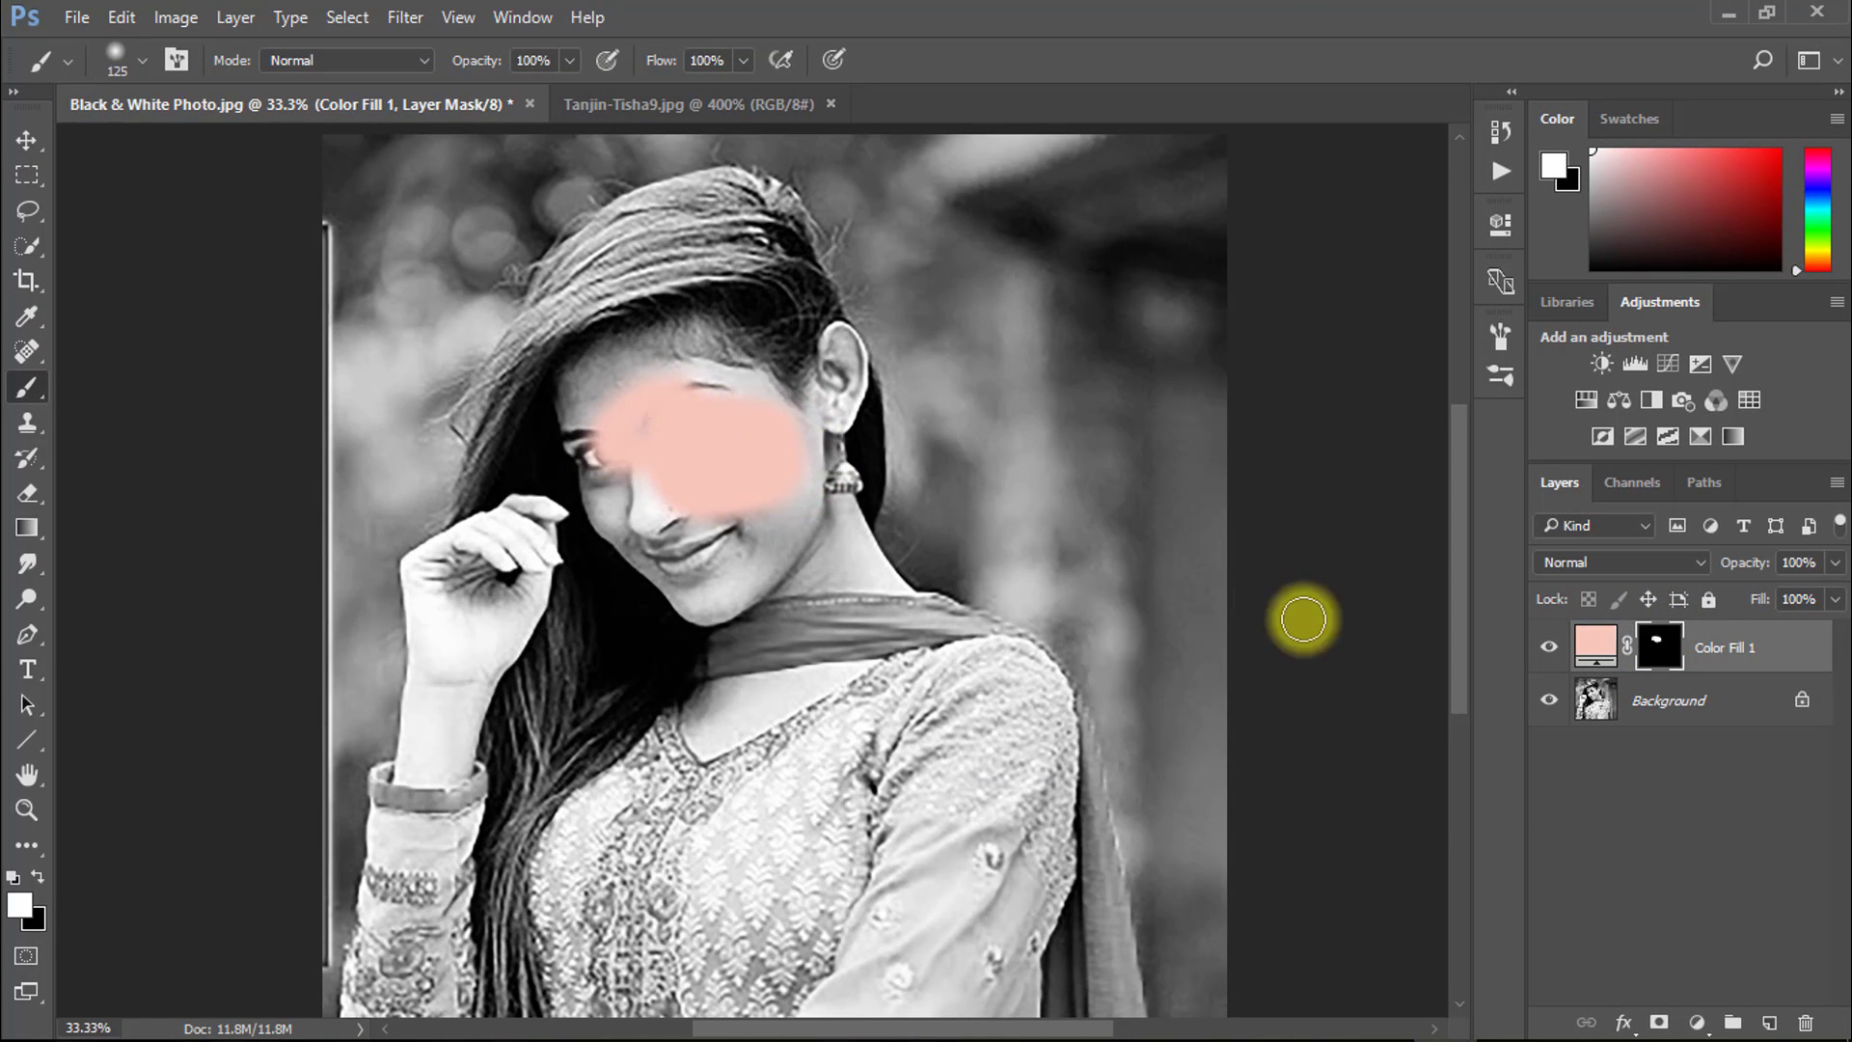
key("ctrl+z")
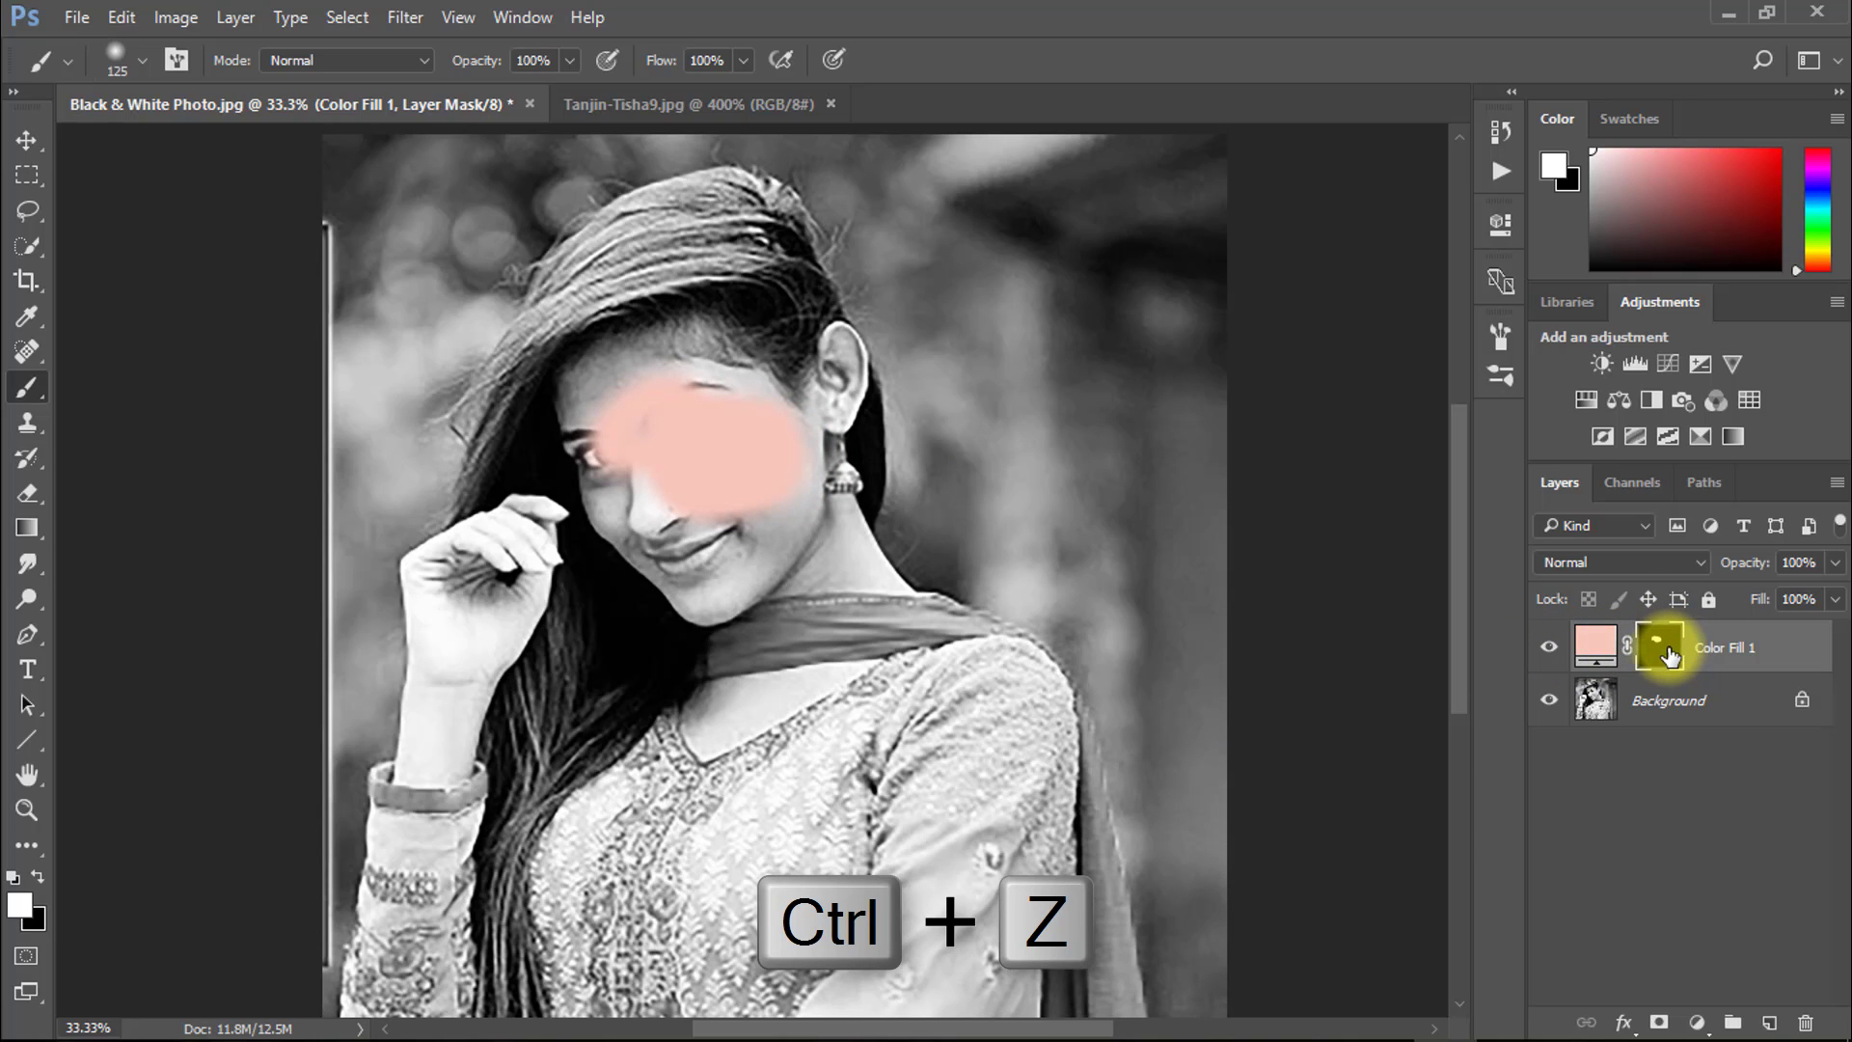
key("ctrl+z")
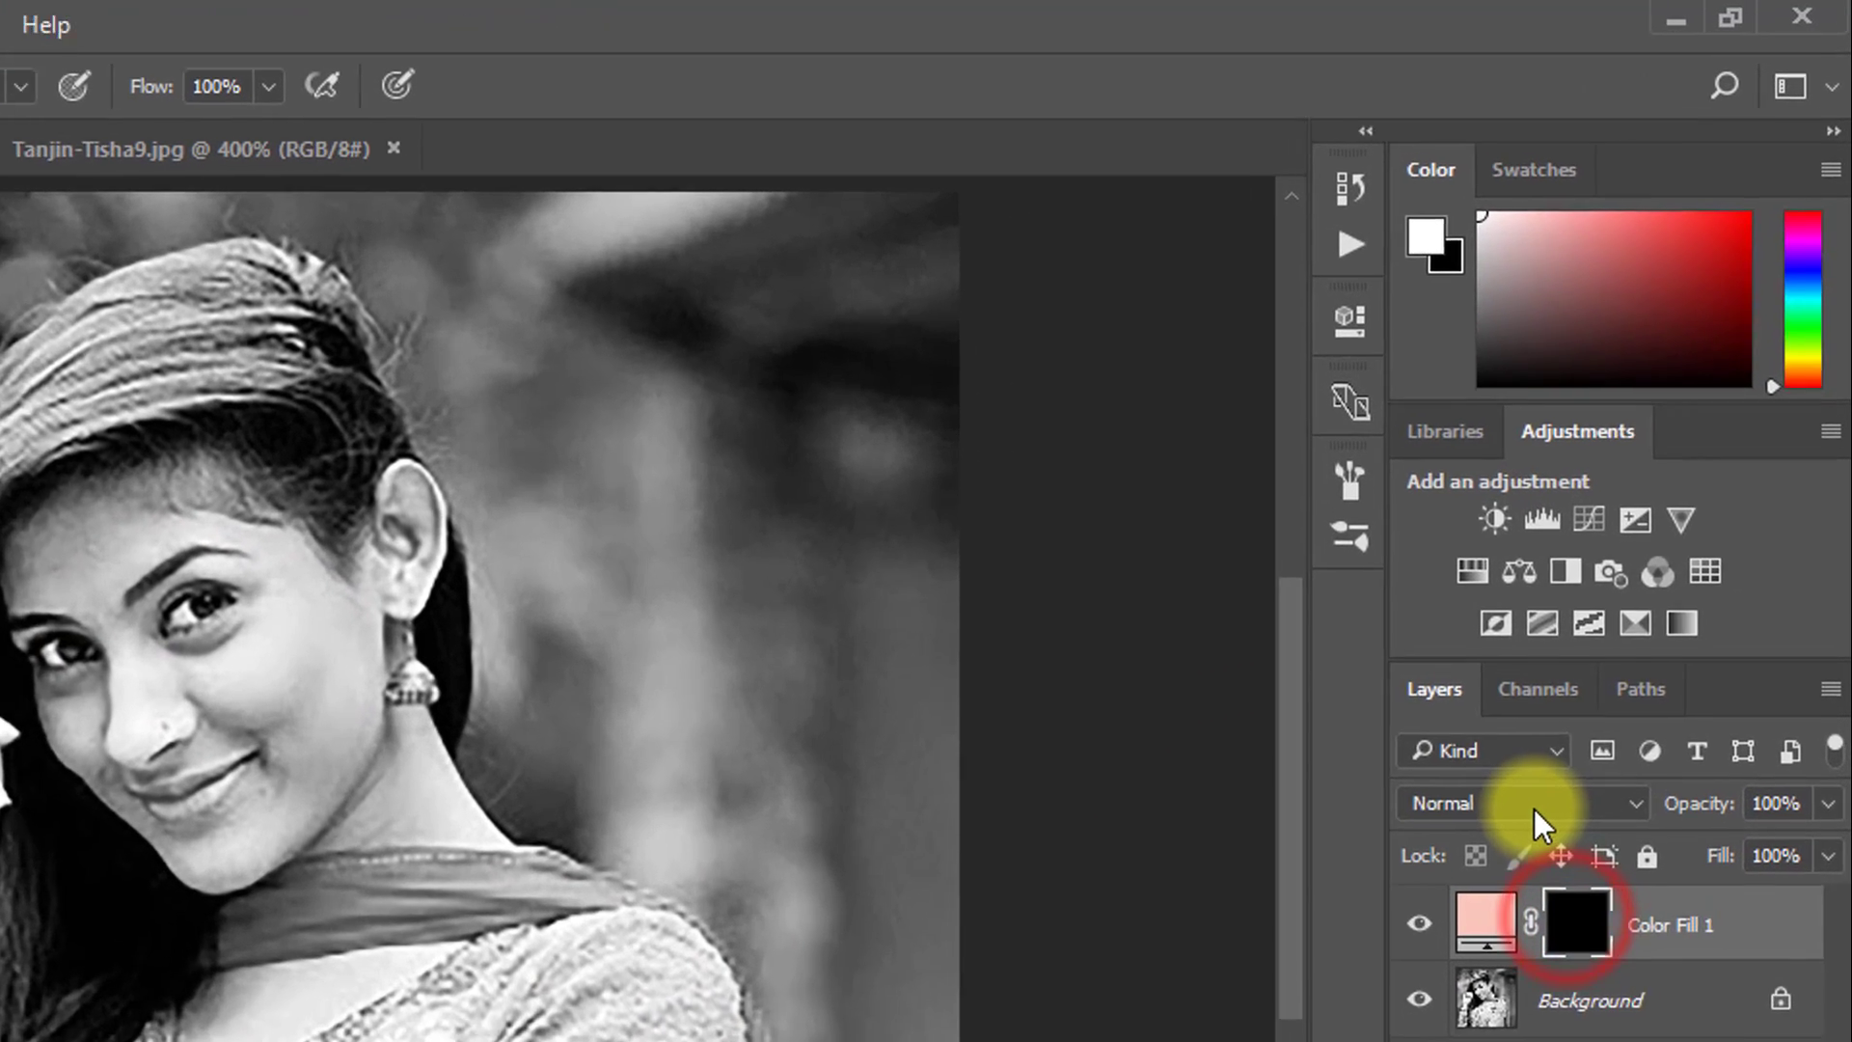
Step: Set the Color Fill 1 layer's blend mode to Color and paint its mask white over the cheek below the eye
left_click(1630, 562)
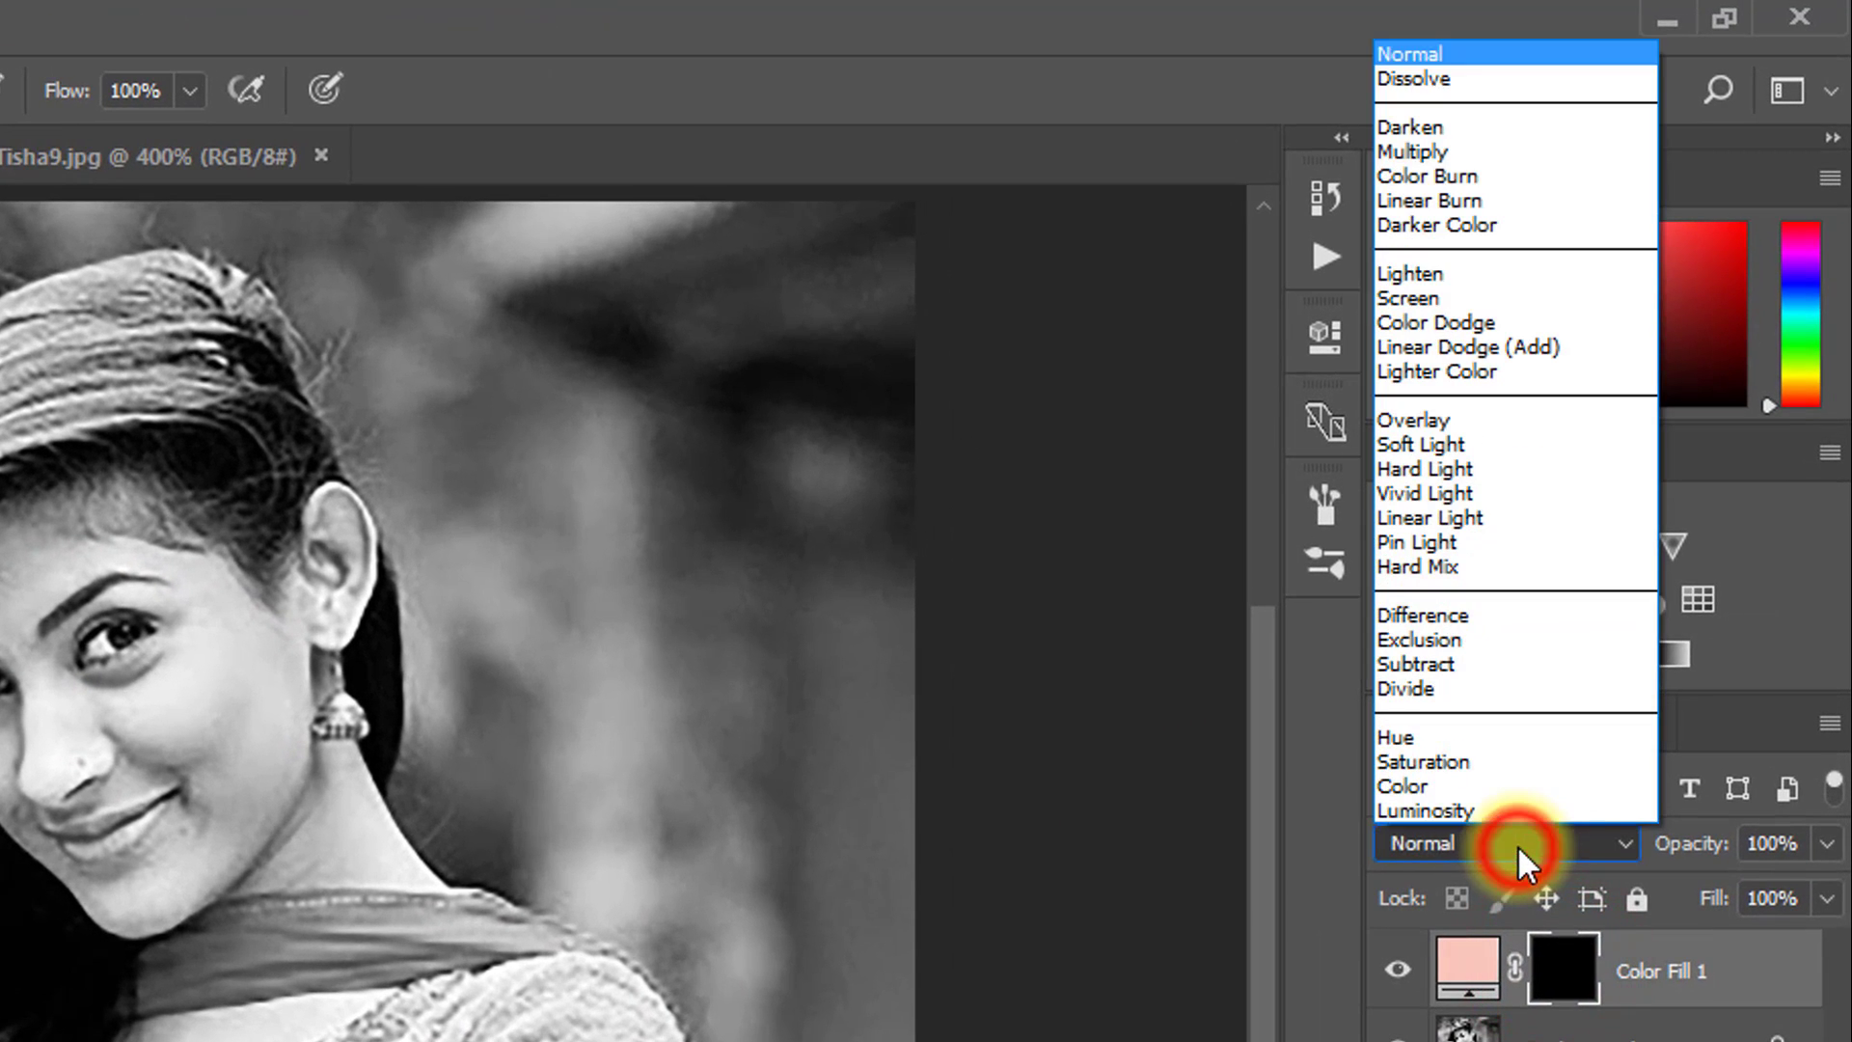
left_click(1411, 783)
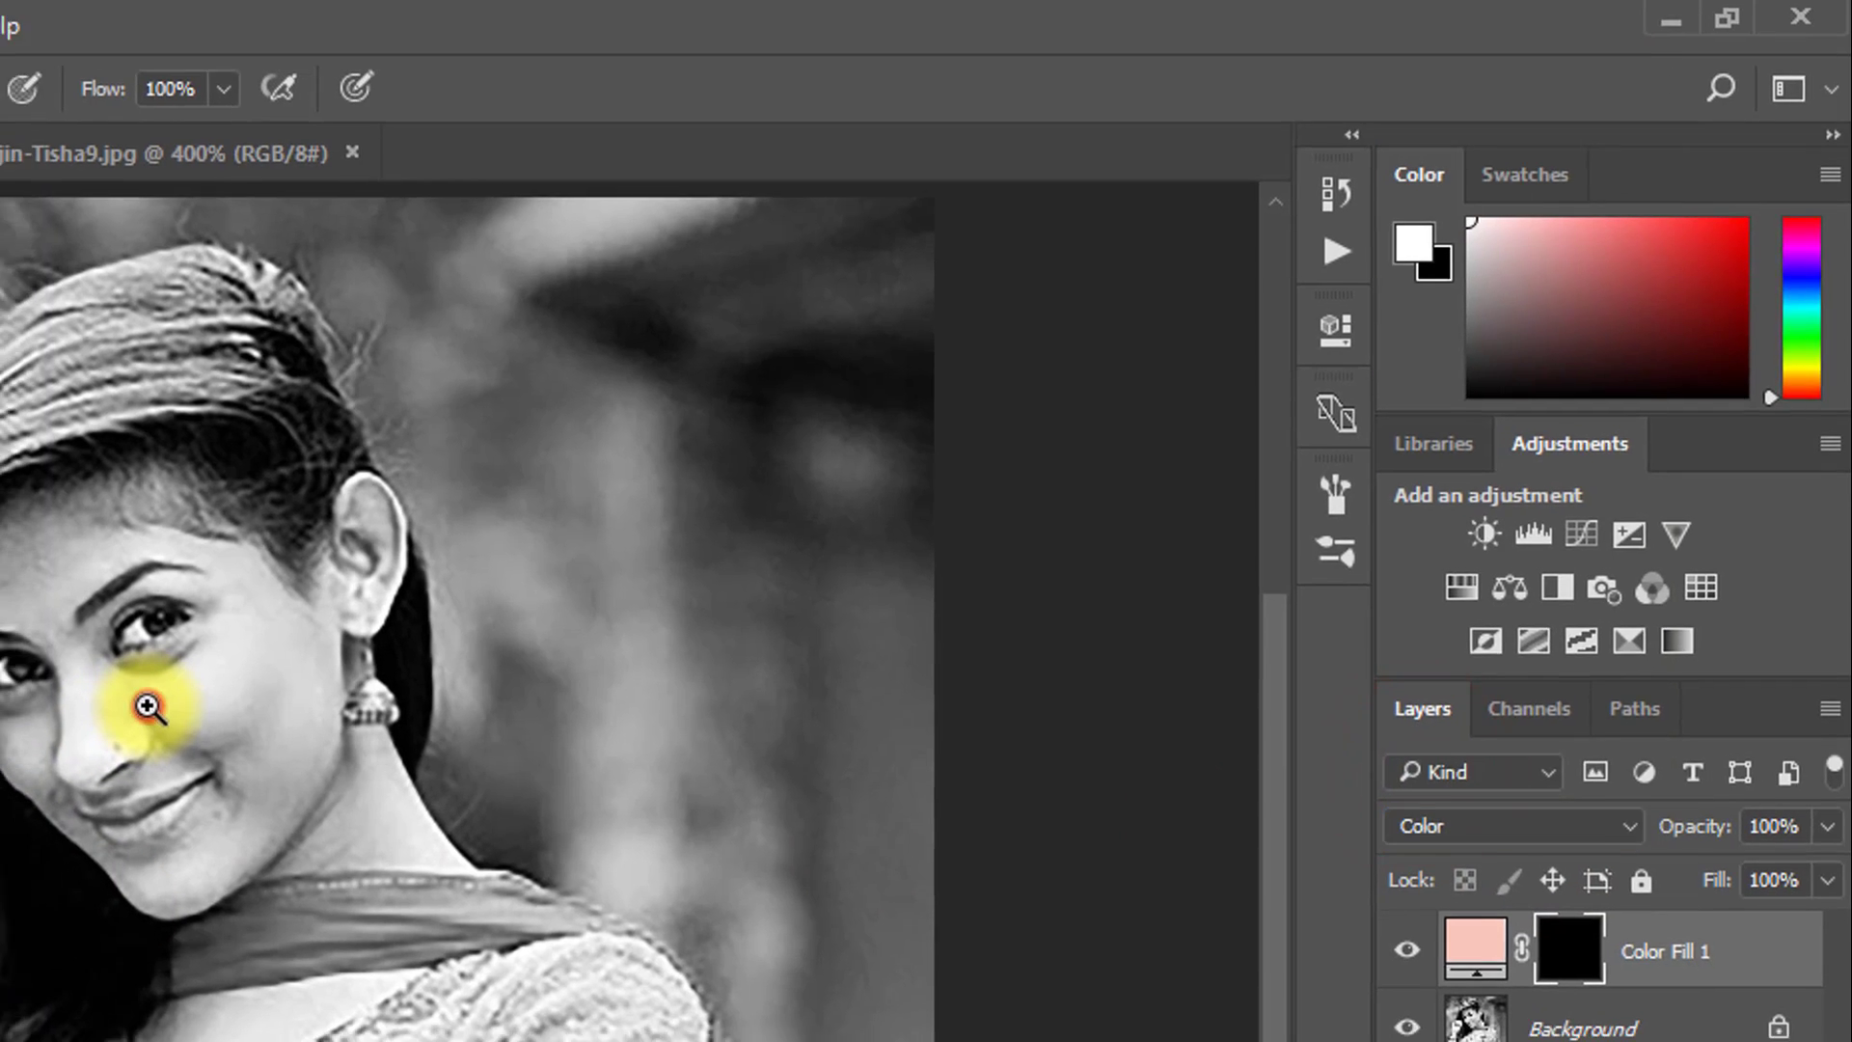
left_click(144, 713, "ctrl")
left_click(349, 625, "ctrl")
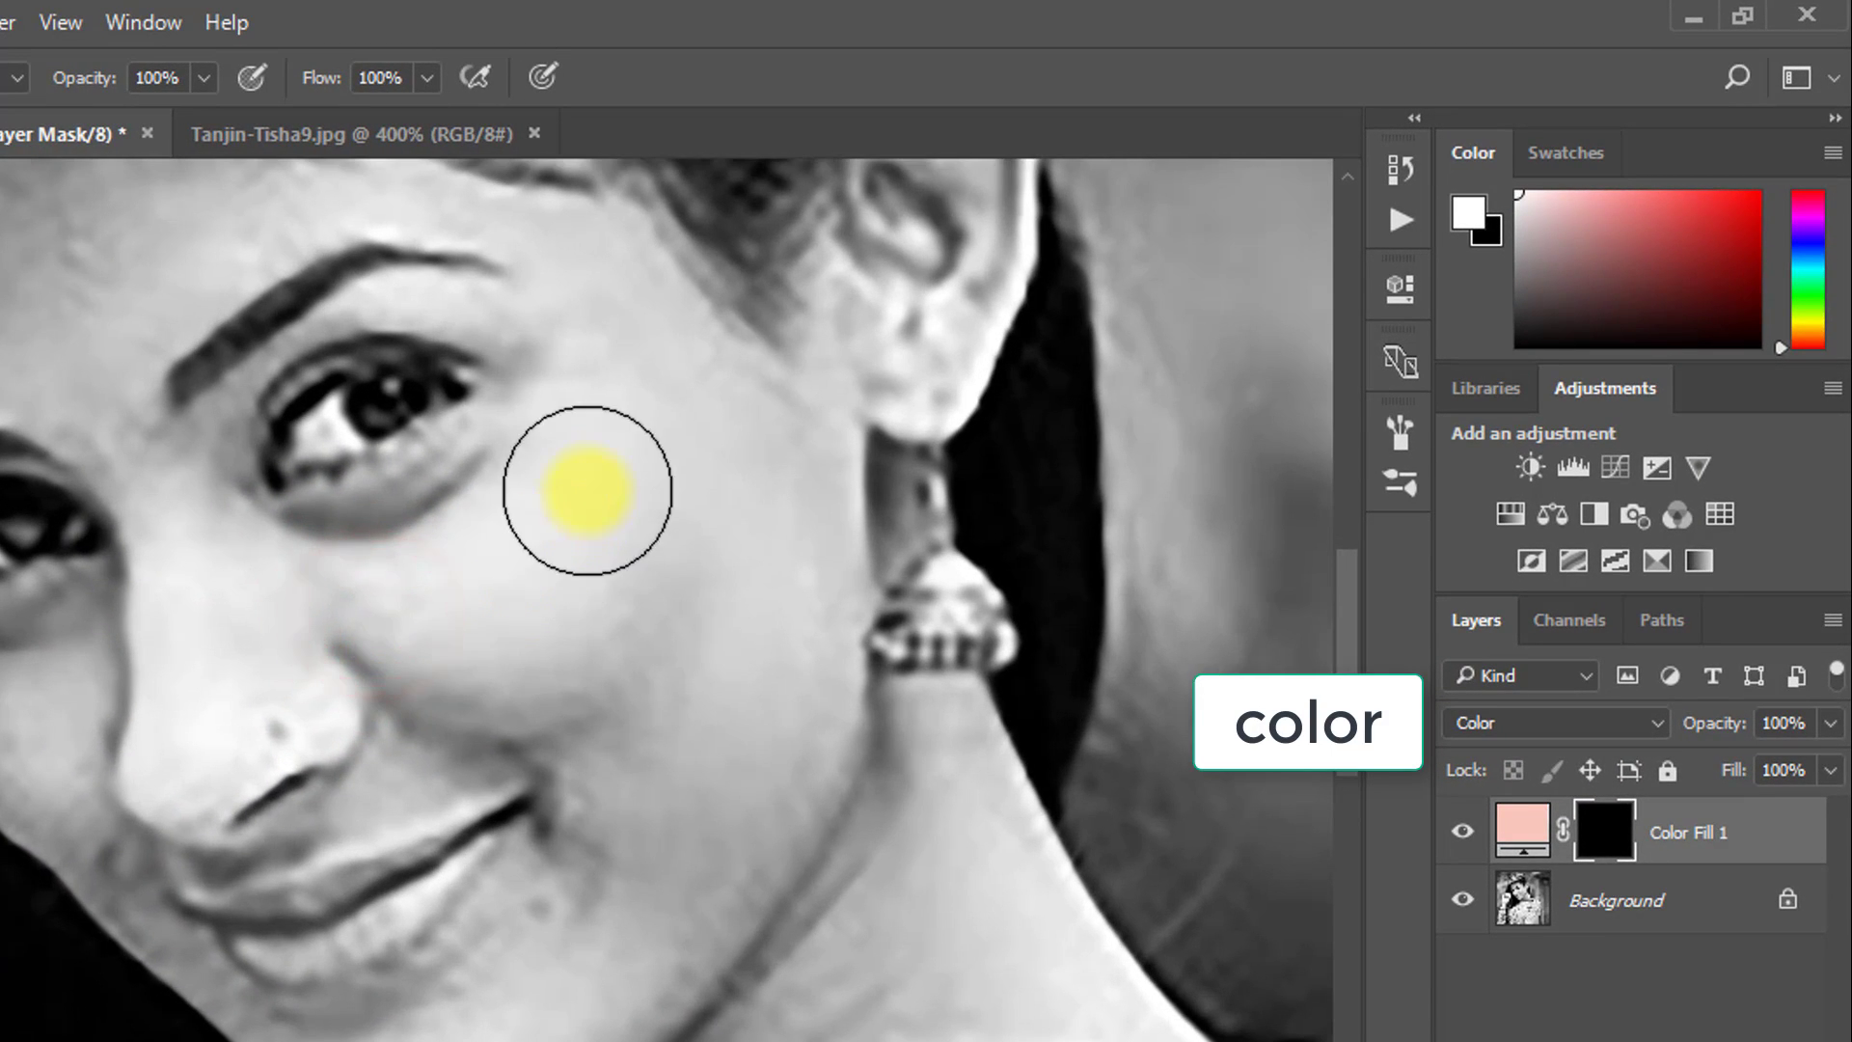
mouse_move(419, 610)
left_mouse_down()
mouse_move(342, 613)
mouse_move(502, 503)
mouse_move(513, 471)
mouse_move(549, 587)
left_mouse_up()
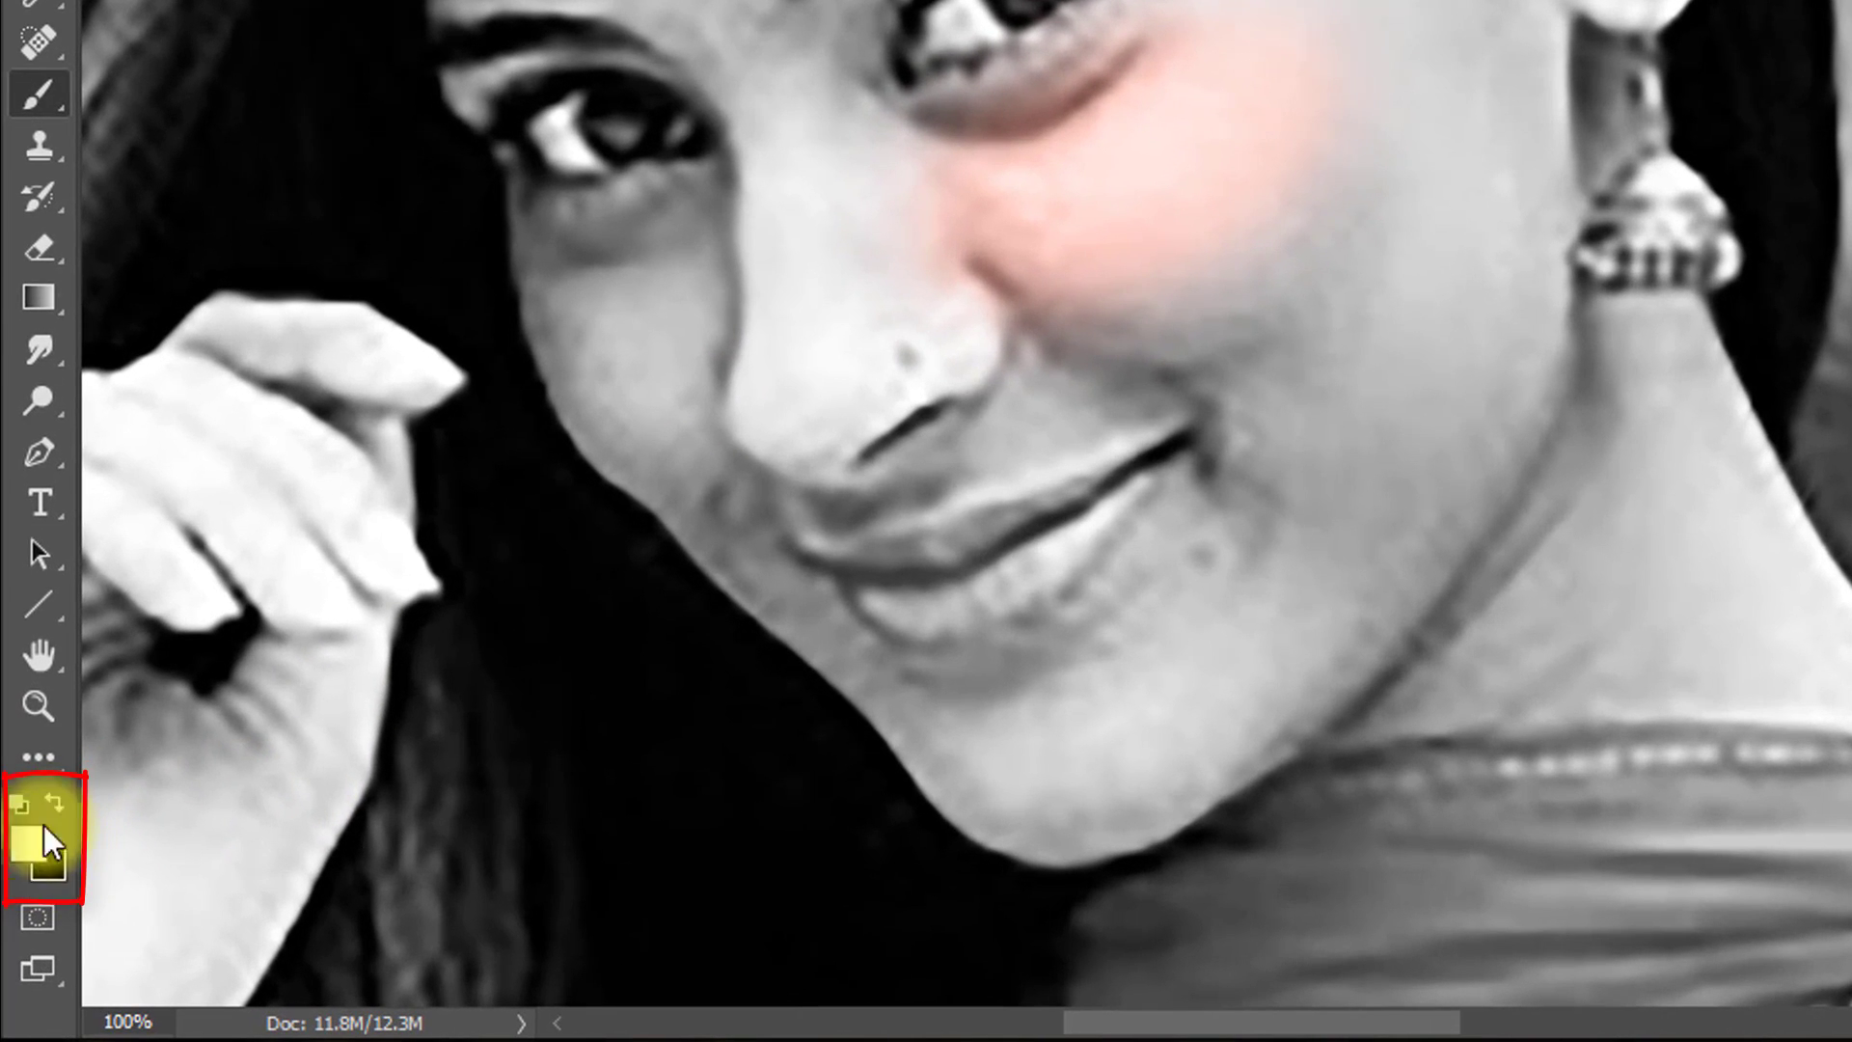
Step: With the Brush tool and white foreground, extend the skin tint on the mask over the cheek, jaw and chin
right_click(38, 94)
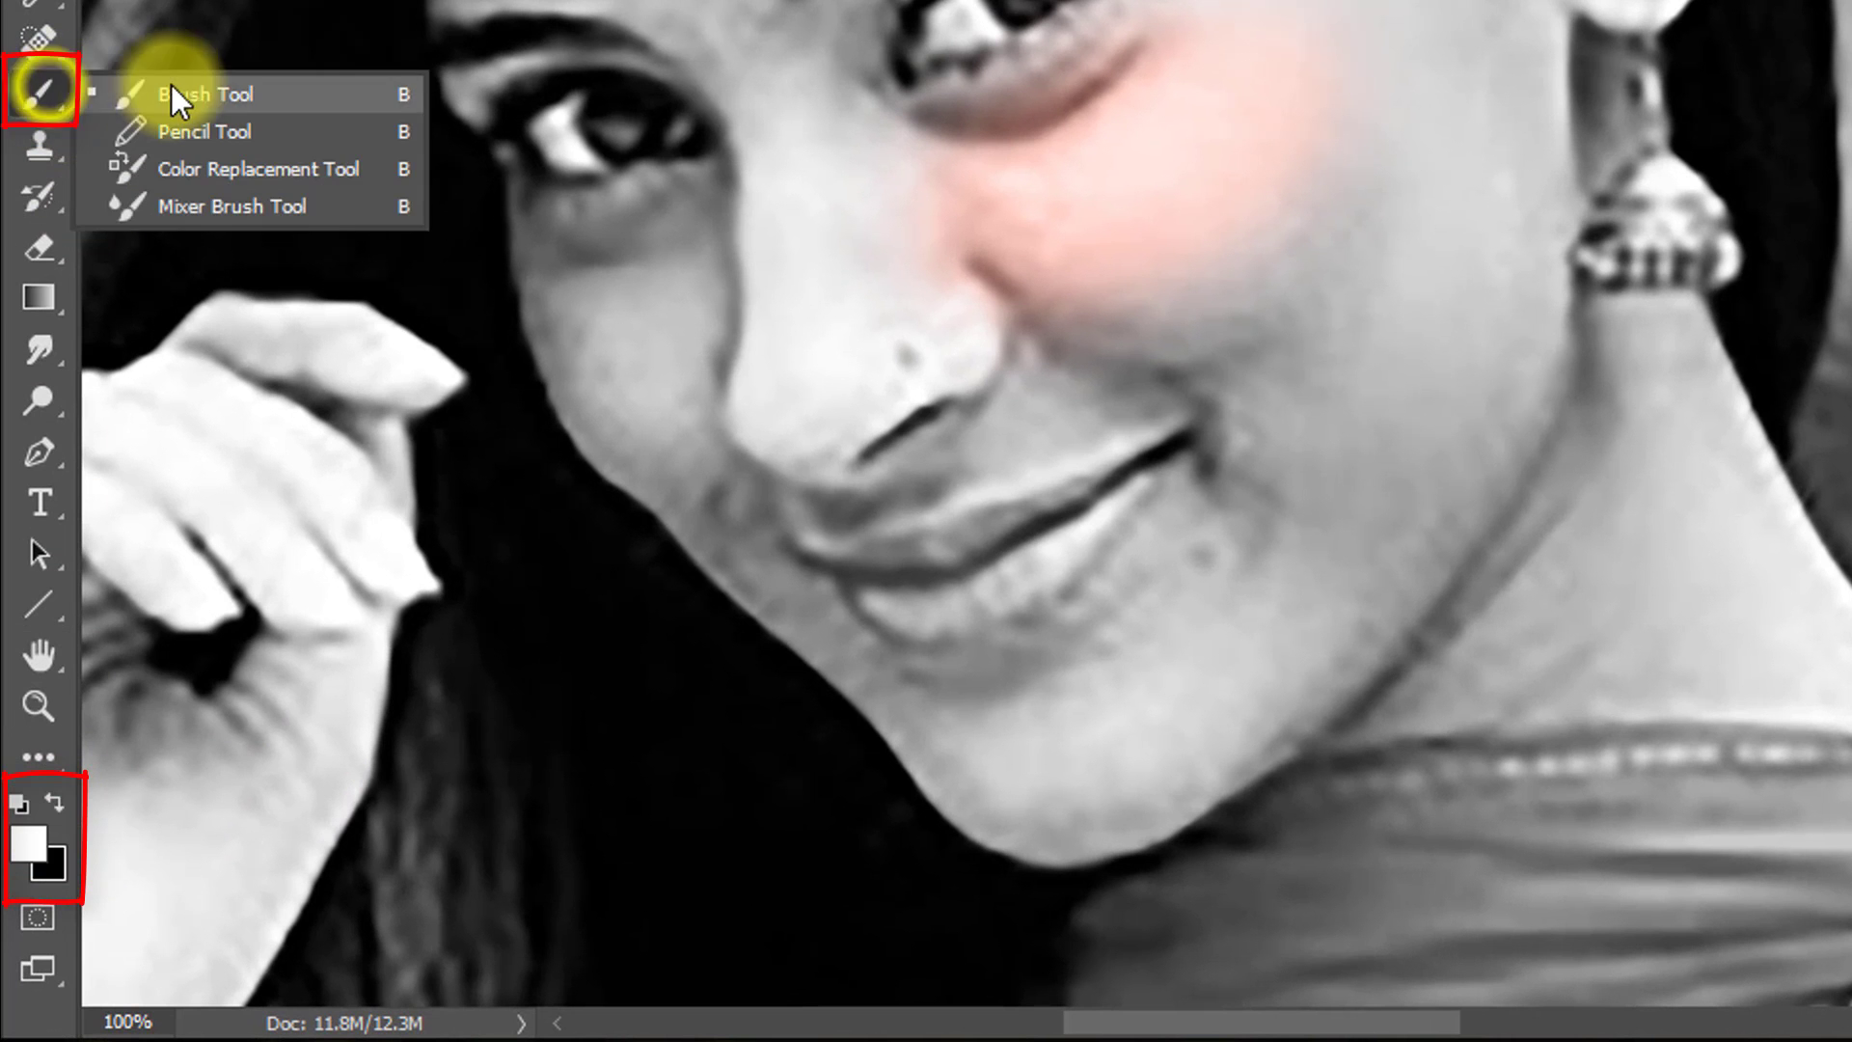
left_click(205, 96)
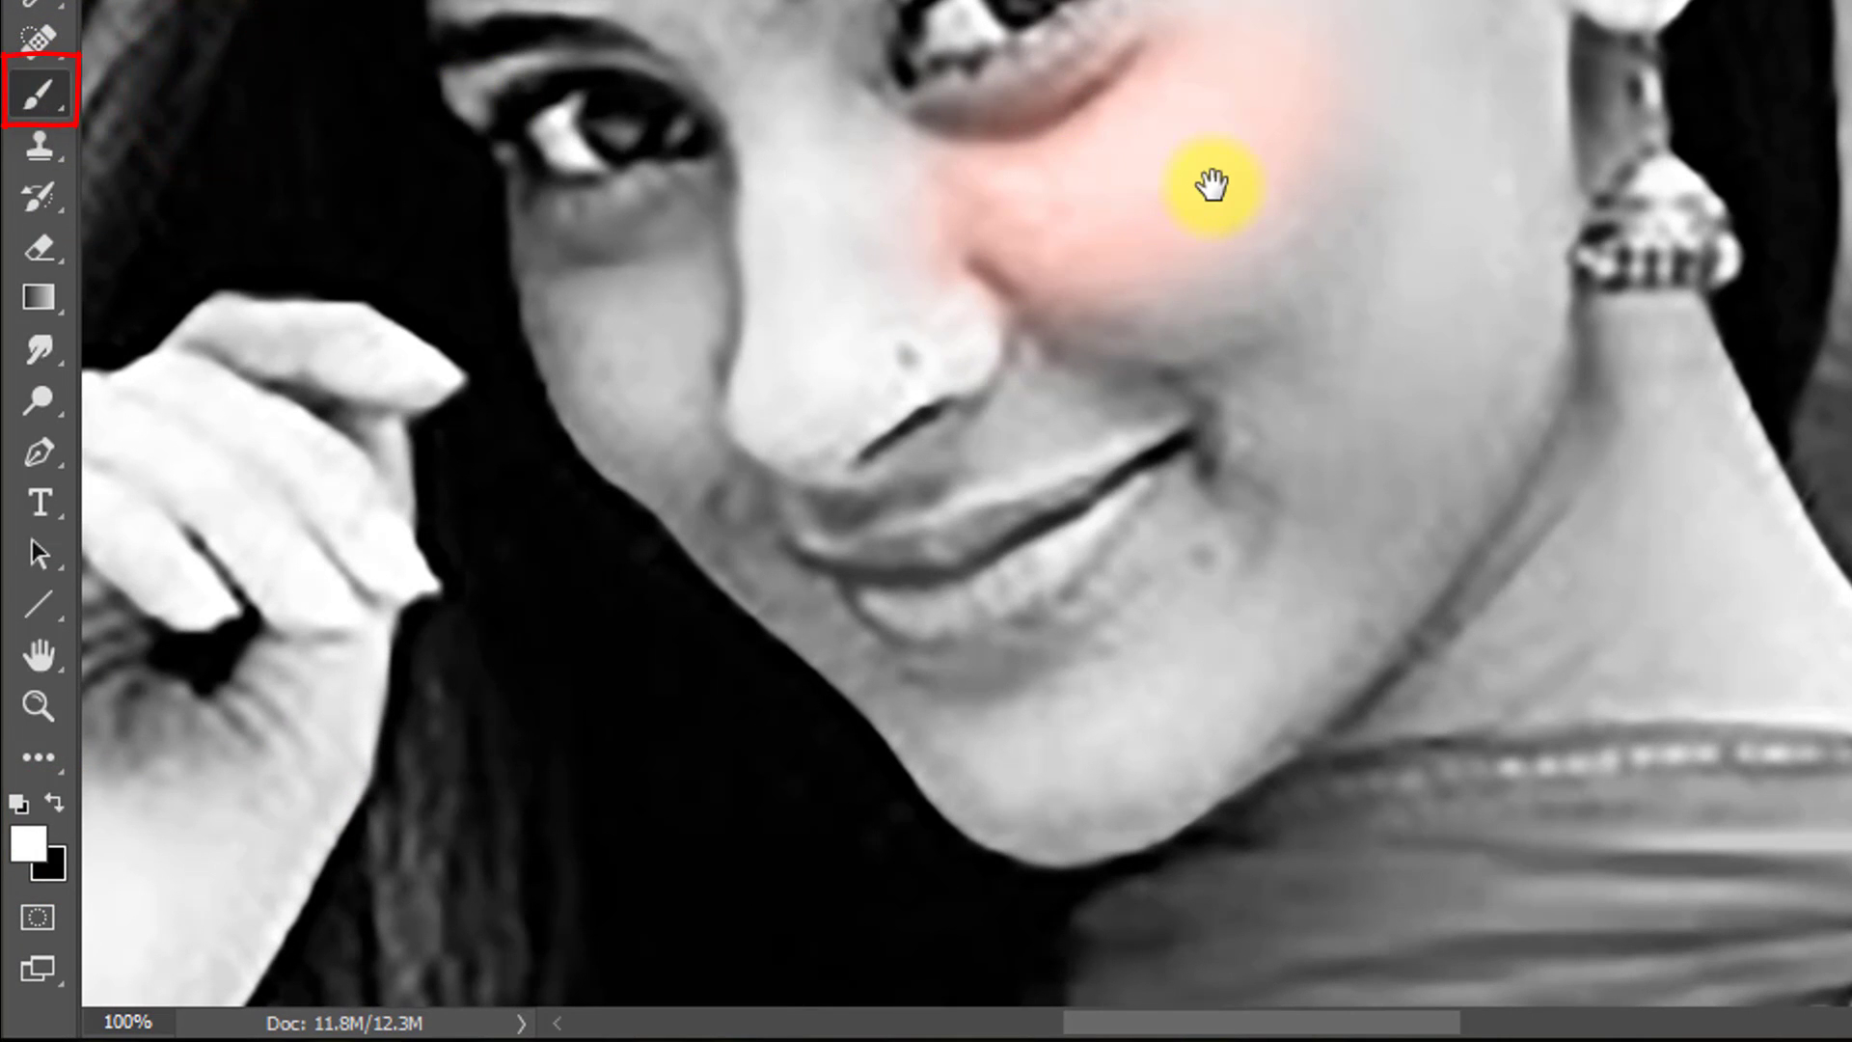
left_click(1191, 176, "ctrl")
left_click(1254, 176, "alt")
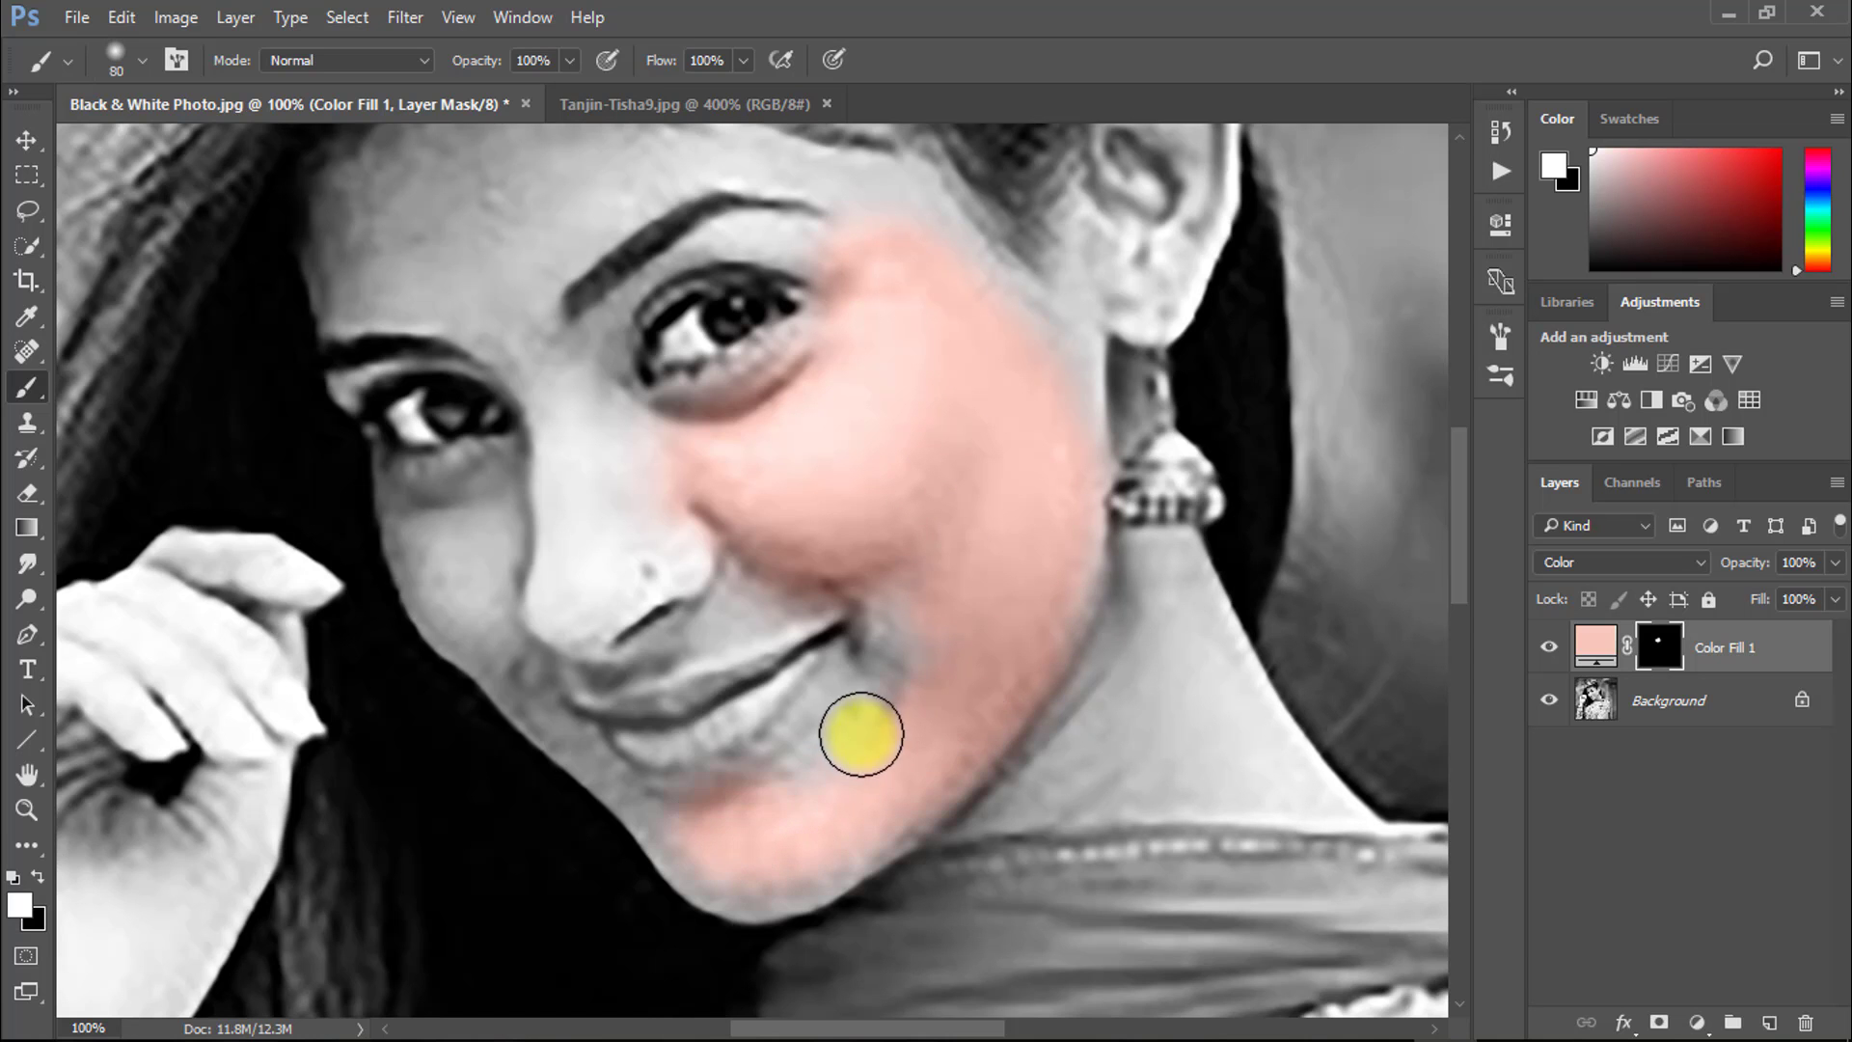
Step: Paint the skin tint over the cheek and under-eye area on the hand side of the face with a 40 px brush
left_click(562, 715, "ctrl")
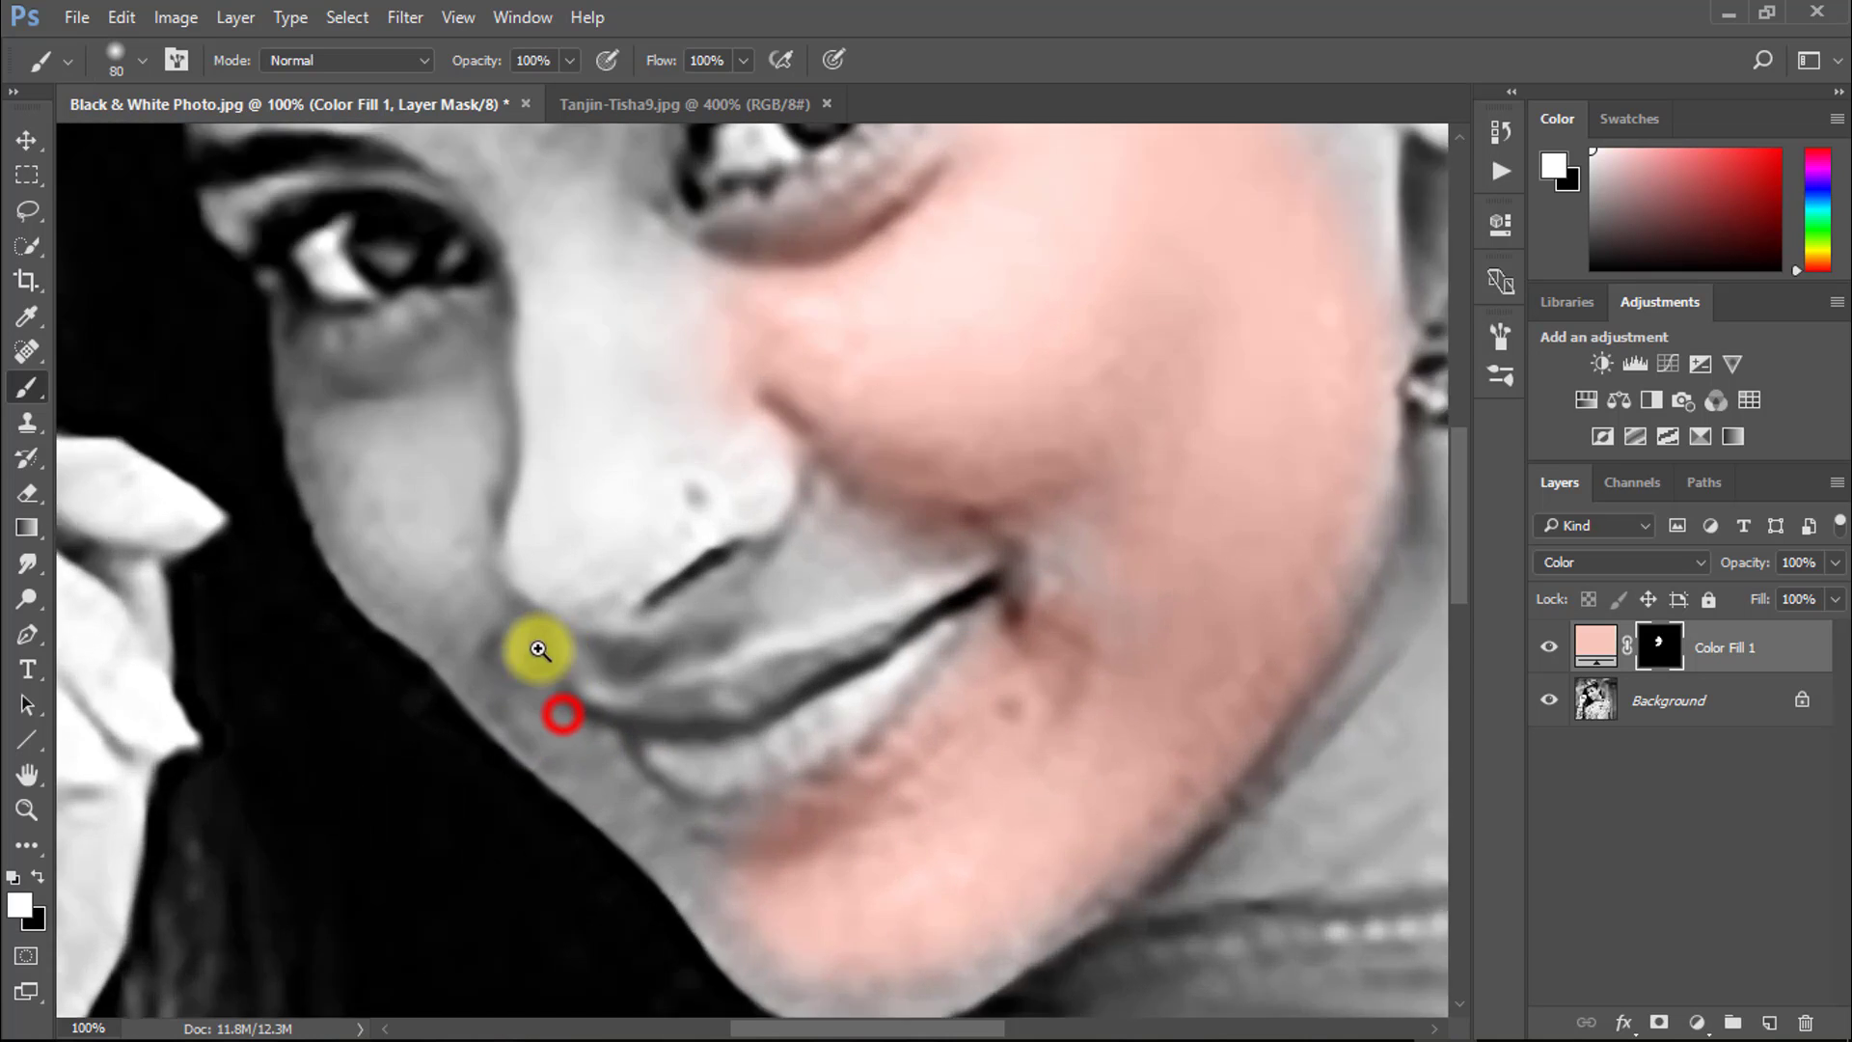
left_click_drag(550, 646, 1009, 819)
left_click_drag(795, 651, 753, 511)
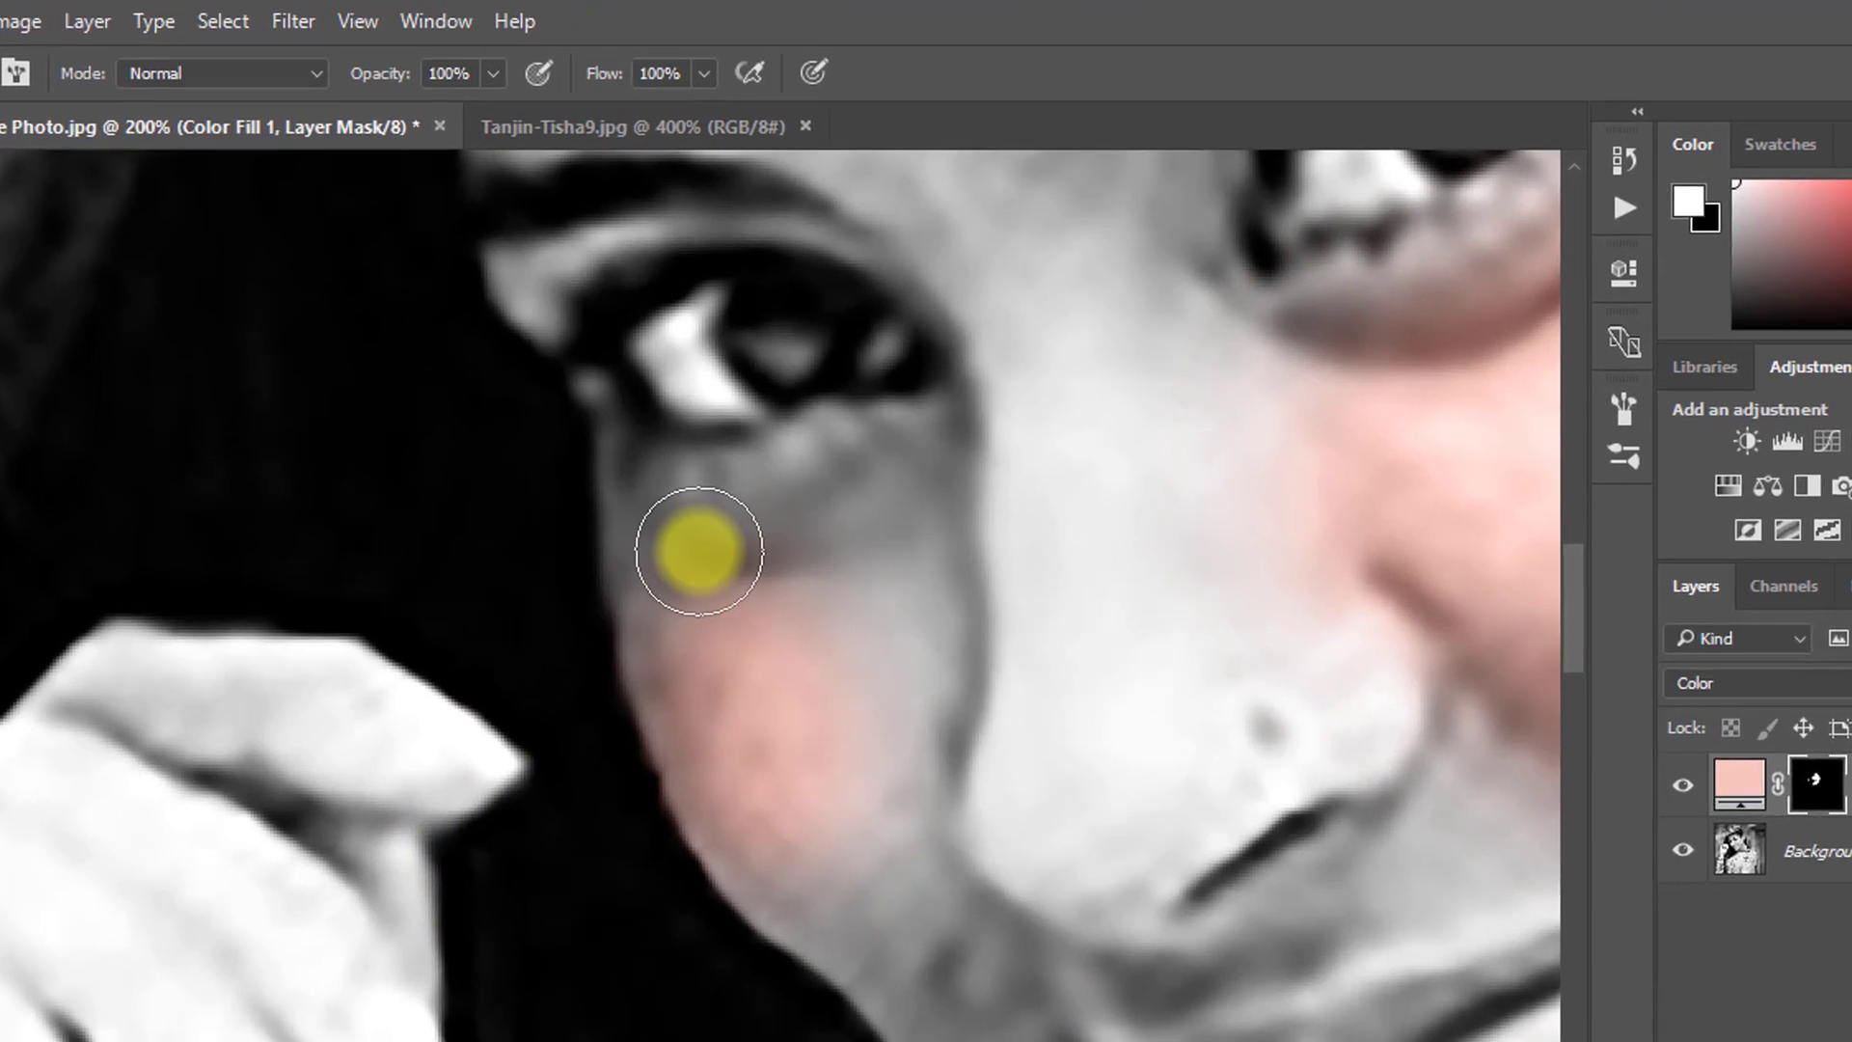
left_click(723, 445)
left_click_drag(474, 58, 533, 68)
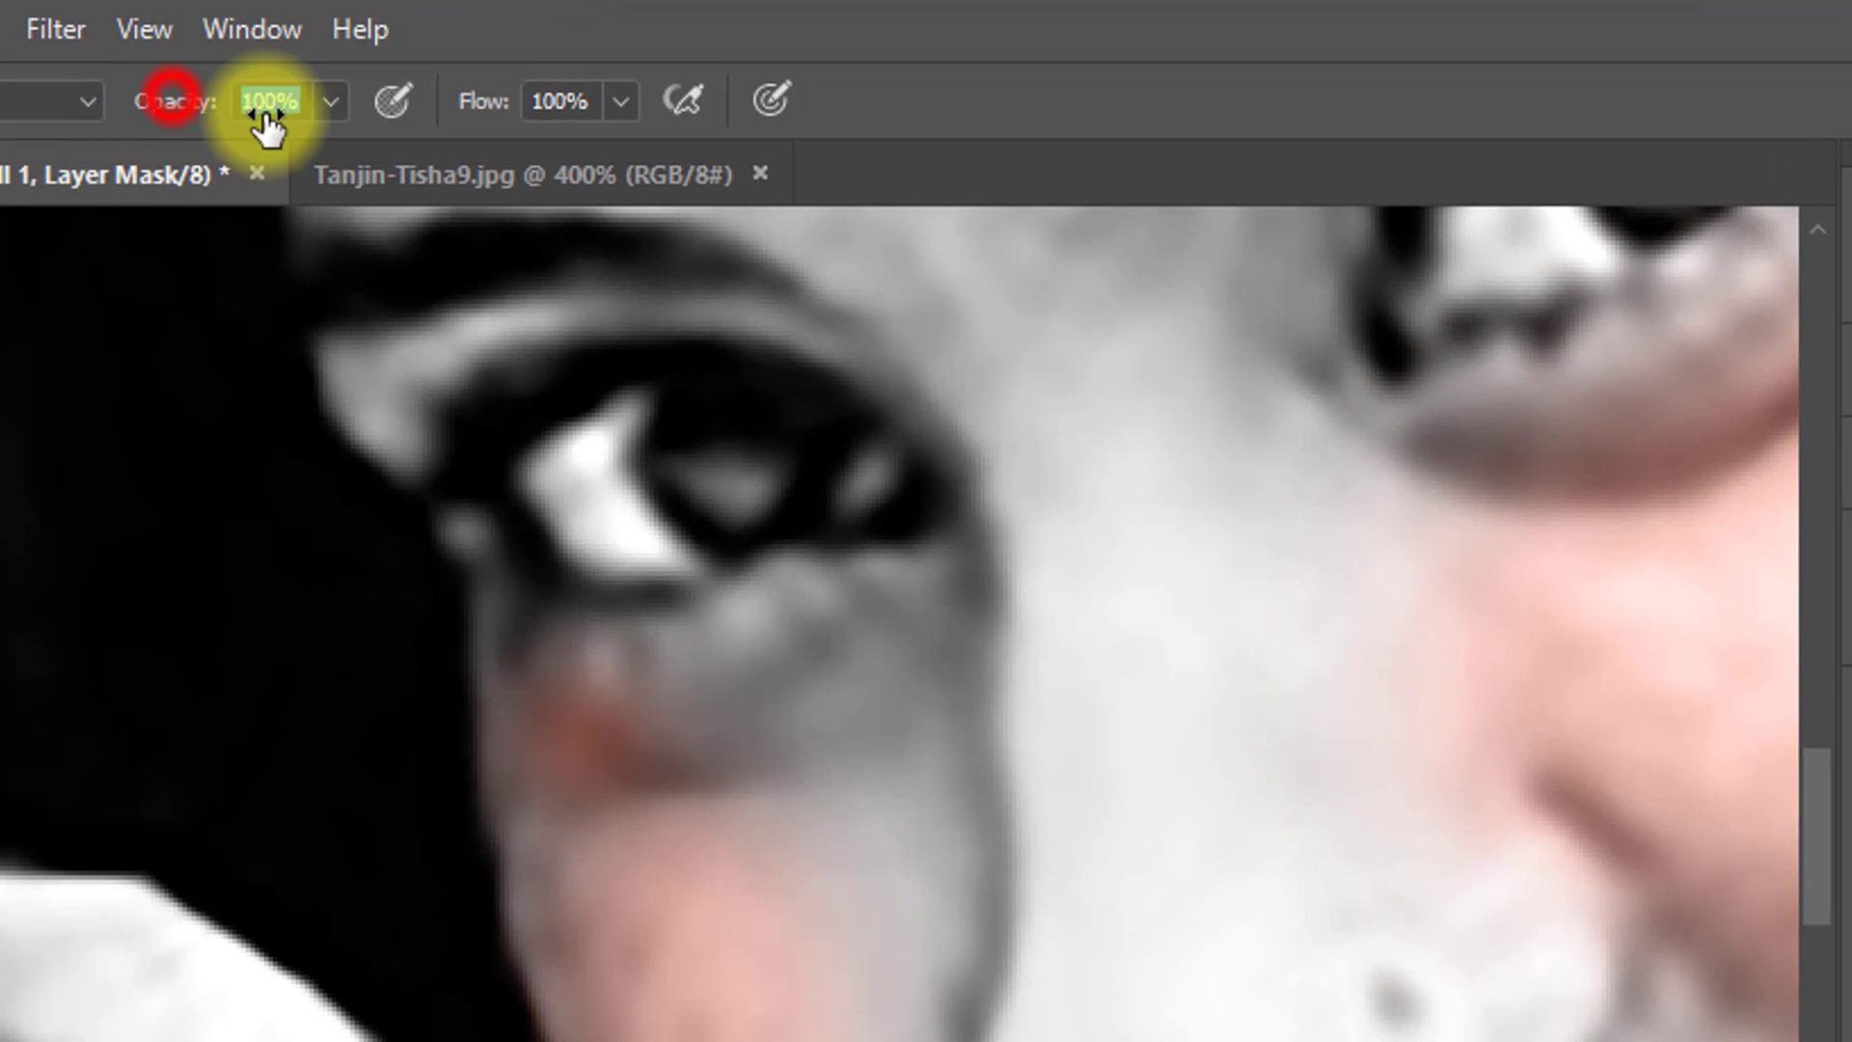
left_click(480, 102)
mouse_move(530, 748)
left_mouse_down()
mouse_move(718, 723)
mouse_move(895, 656)
mouse_move(829, 792)
mouse_move(888, 720)
mouse_move(899, 828)
mouse_move(687, 878)
mouse_move(607, 836)
mouse_move(626, 993)
mouse_move(647, 668)
mouse_move(897, 788)
left_mouse_up()
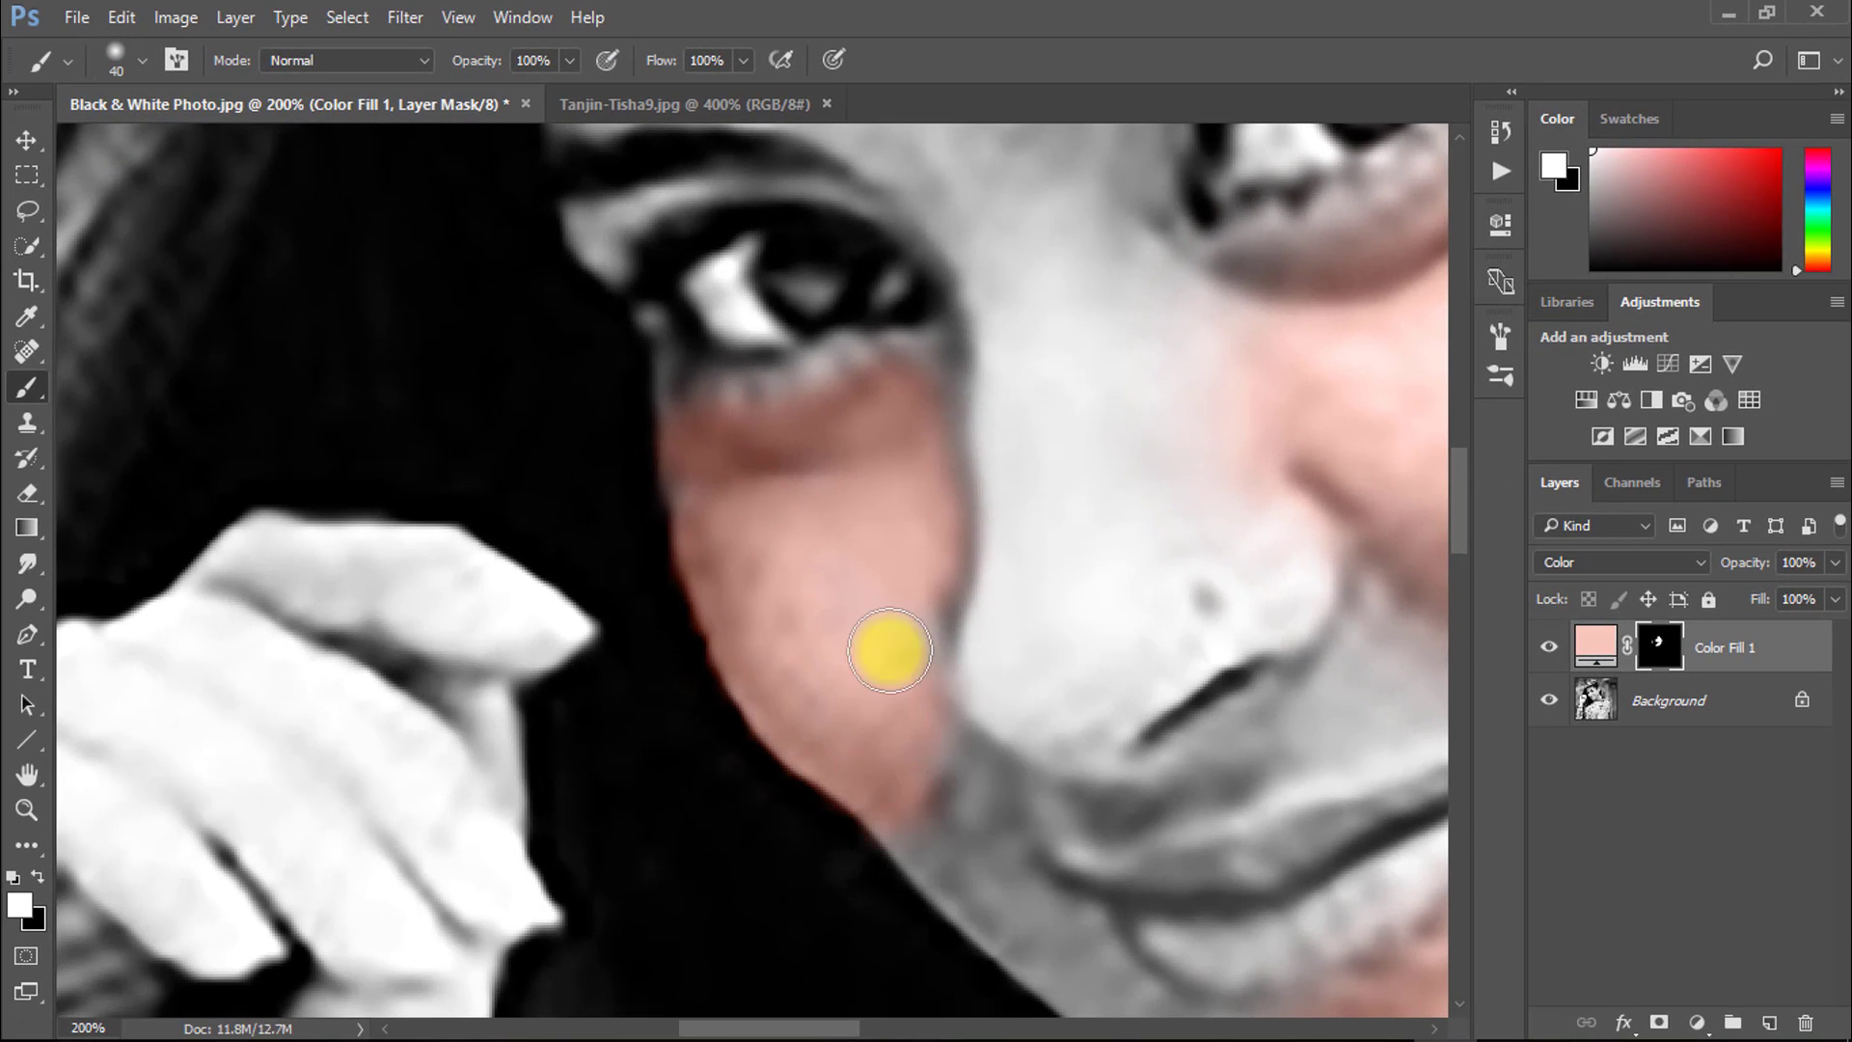
left_click_drag(890, 650, 923, 753)
mouse_move(898, 843)
left_mouse_down()
mouse_move(761, 624)
mouse_move(748, 544)
left_mouse_up()
mouse_move(705, 506)
left_mouse_down()
mouse_move(742, 543)
mouse_move(796, 539)
mouse_move(804, 517)
left_mouse_up()
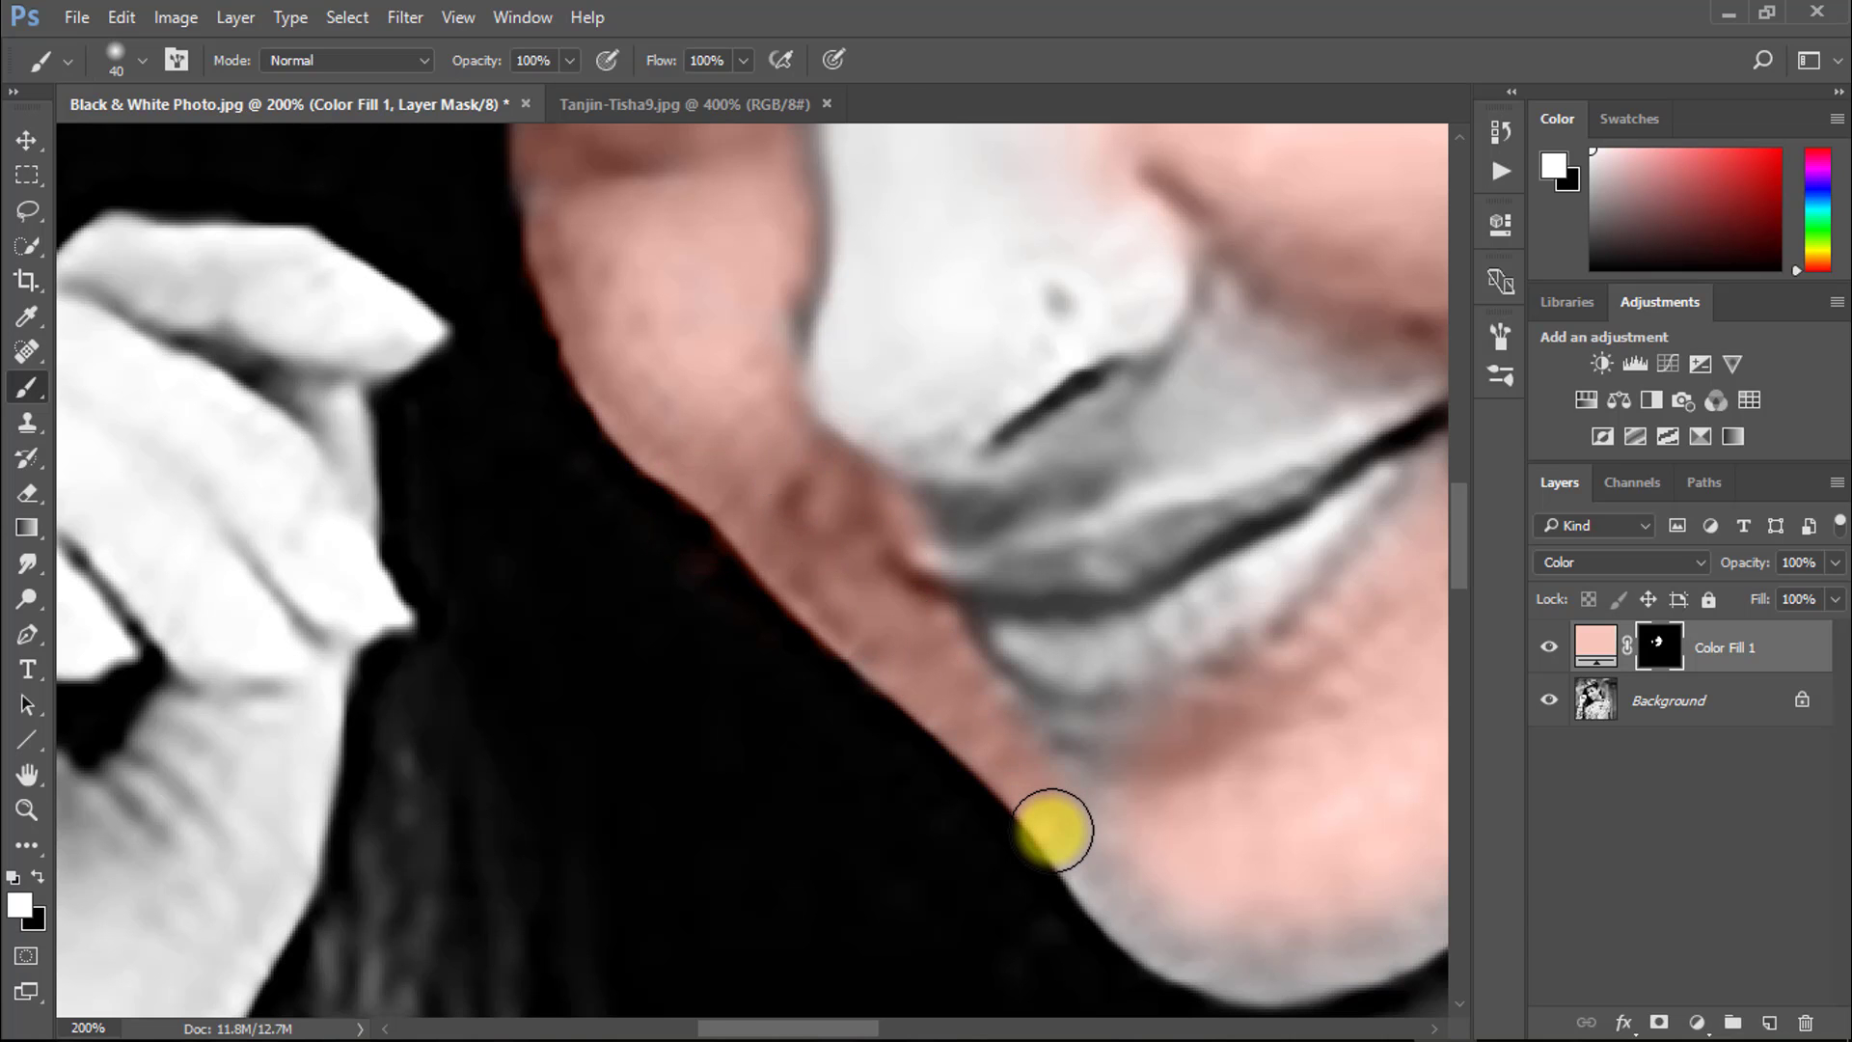
Step: Paint the skin tint along the jawline and chin beside and below the mouth, leaving the lips uncoloured
left_click_drag(990, 785, 746, 637)
mouse_move(841, 686)
left_mouse_down()
mouse_move(890, 766)
mouse_move(1020, 825)
mouse_move(1202, 798)
mouse_move(1269, 740)
left_mouse_up()
left_click_drag(991, 785, 912, 928)
left_click_drag(839, 682, 926, 656)
left_click_drag(1103, 719, 1003, 762)
left_click_drag(831, 756, 711, 749)
left_click_drag(1120, 521, 1081, 757)
Step: Fill in the skin bordering the lips and nose on the mask with a smaller brush
left_click_drag(939, 550, 901, 566)
key("bracketleft")
key("bracketleft")
key("bracketleft")
mouse_move(776, 682)
left_mouse_down()
mouse_move(752, 686)
mouse_move(1167, 645)
left_mouse_up()
Step: Paint the skin tint over the nose, forehead and skin around the eyes with a 60 px brush, keeping the eyes and brows clear
left_click(699, 373, "alt")
left_click_drag(756, 455, 814, 616)
left_click(690, 473, "ctrl")
key("bracketright")
key("bracketright")
key("bracketright")
left_click_drag(695, 477, 635, 358)
mouse_move(680, 430)
left_mouse_down()
mouse_move(791, 636)
mouse_move(616, 663)
mouse_move(885, 766)
left_mouse_up()
left_click_drag(652, 511, 771, 680)
mouse_move(691, 463)
left_mouse_down()
mouse_move(587, 415)
mouse_move(339, 529)
left_mouse_up()
mouse_move(811, 460)
left_mouse_down()
mouse_move(886, 467)
mouse_move(789, 473)
mouse_move(890, 400)
left_mouse_up()
left_click_drag(896, 383, 912, 463)
mouse_move(540, 492)
left_mouse_down()
mouse_move(494, 487)
mouse_move(543, 461)
left_mouse_up()
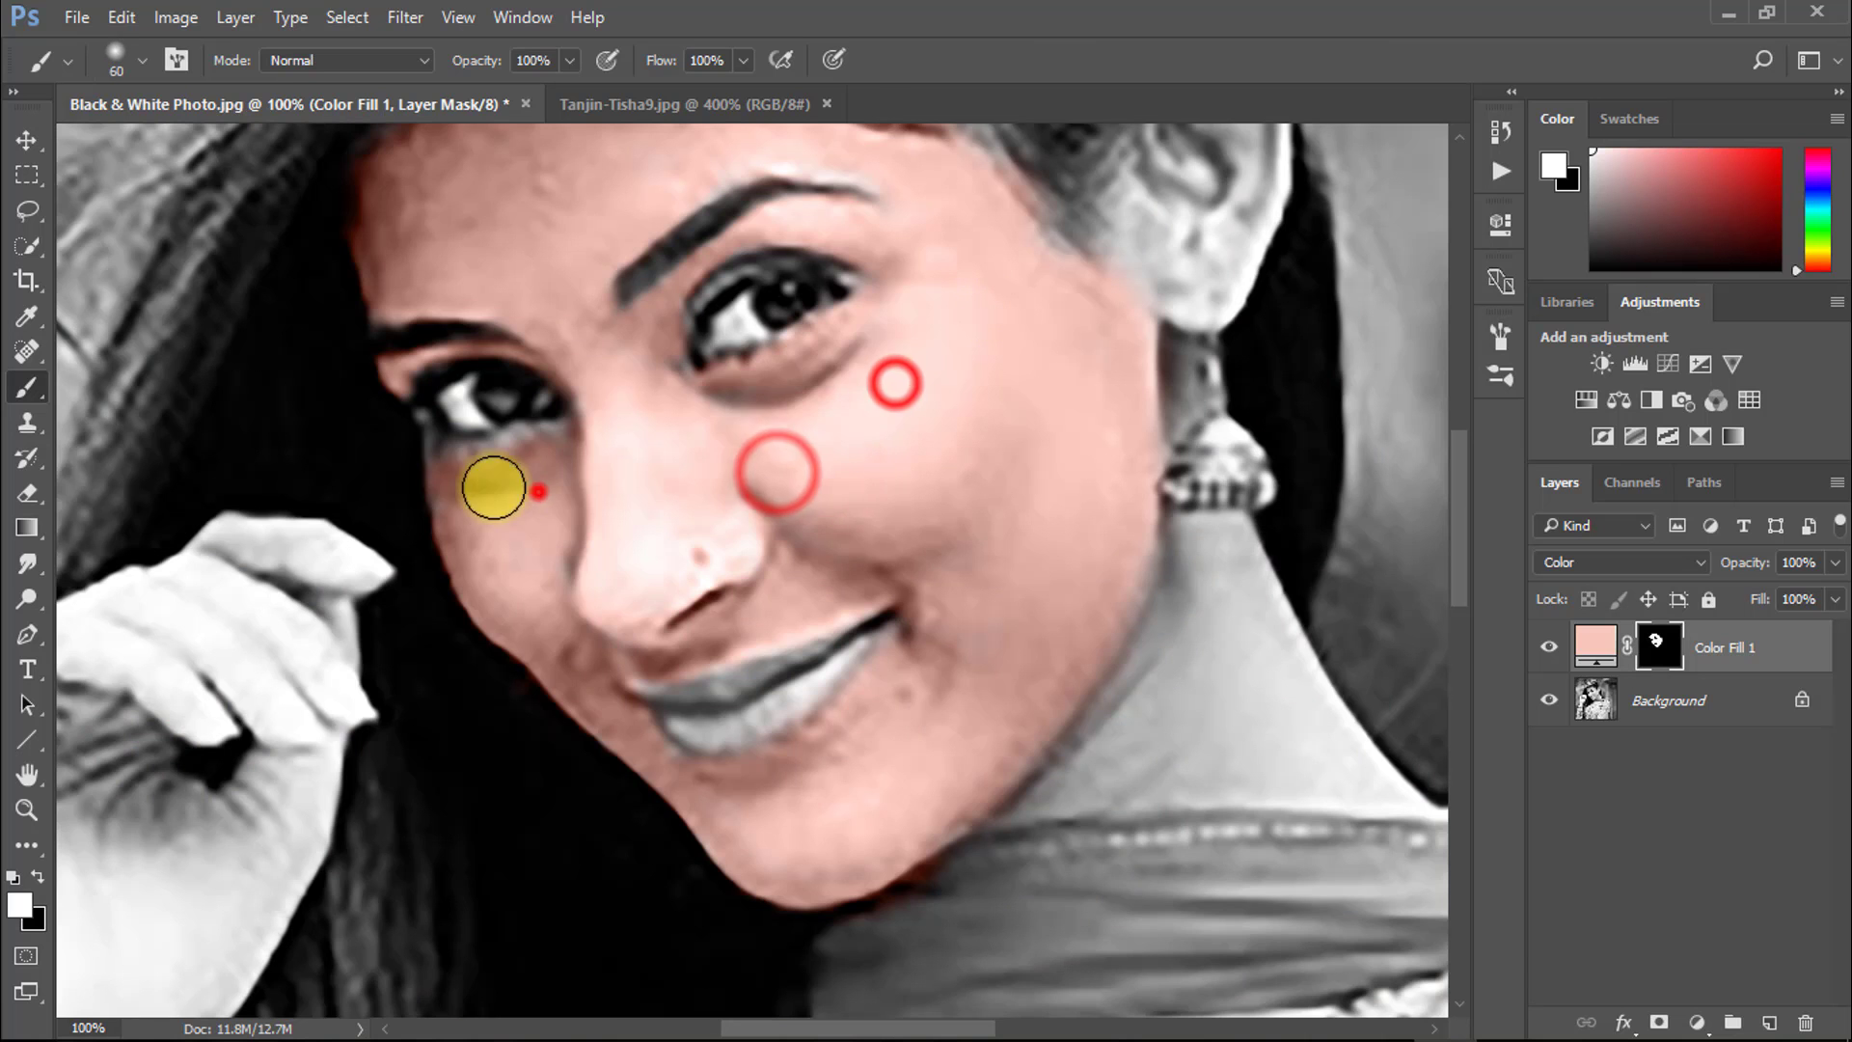
Step: Paint the skin tint over the ear and the neck below the jaw, avoiding the earring
left_click_drag(696, 379, 717, 453)
left_click_drag(671, 674, 613, 629)
left_click_drag(583, 602, 617, 636)
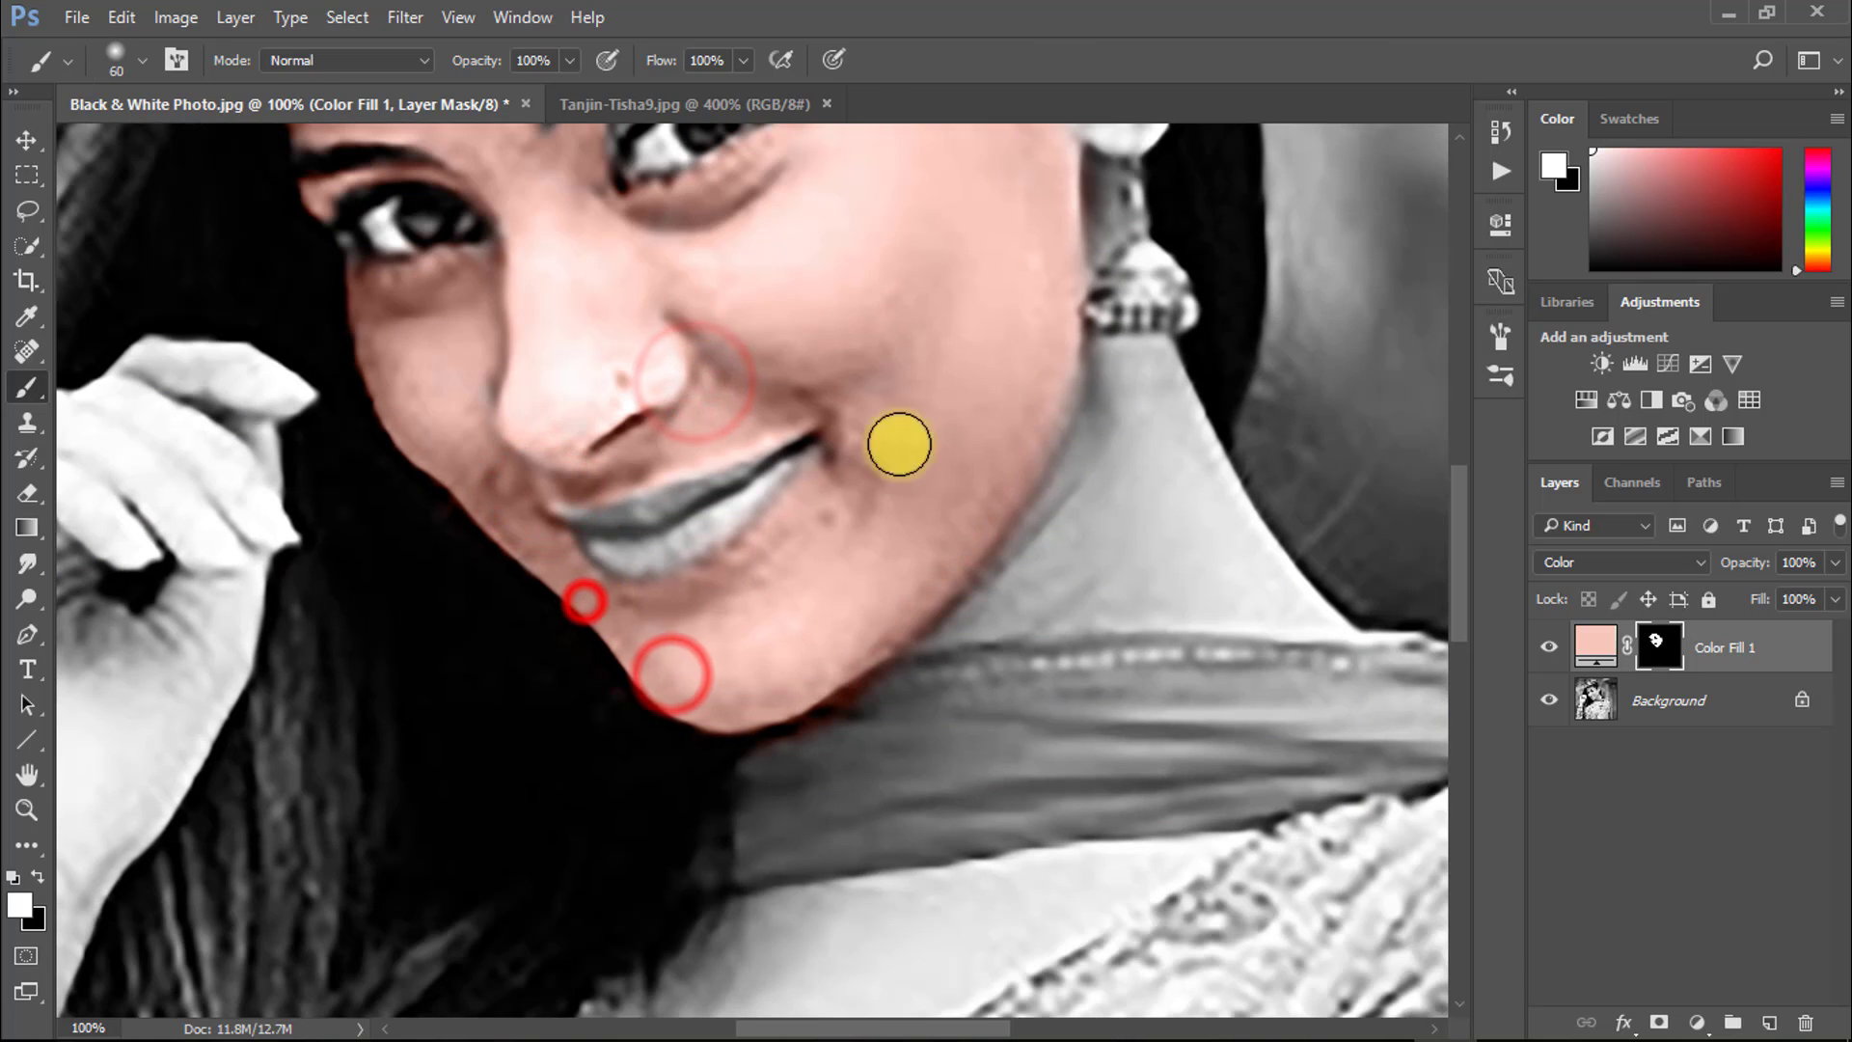
left_click(918, 364, "alt")
left_click(932, 381, "ctrl")
left_click_drag(926, 240, 886, 530)
left_click_drag(749, 447, 783, 479)
mouse_move(940, 280)
left_mouse_down()
mouse_move(984, 315)
mouse_move(959, 599)
mouse_move(766, 262)
left_mouse_up()
mouse_move(766, 270)
left_mouse_down()
mouse_move(748, 322)
mouse_move(772, 333)
left_mouse_up()
mouse_move(740, 447)
left_mouse_down()
mouse_move(816, 484)
mouse_move(828, 571)
mouse_move(716, 684)
mouse_move(929, 689)
mouse_move(827, 632)
left_mouse_up()
left_click_drag(913, 756, 903, 618)
left_click_drag(579, 653, 830, 555)
left_click(980, 248)
Step: Paint the skin tint over the chest between the scarf and the dress neckline
mouse_move(658, 759)
left_mouse_down()
mouse_move(639, 933)
mouse_move(777, 756)
left_mouse_up()
left_click(608, 859)
left_click(628, 876)
left_click(964, 707)
left_click_drag(1046, 724, 1200, 483)
left_click_drag(749, 906, 1399, 999)
Step: Begin painting the skin tint over the forearm and wrist of the raised hand and undo the last stroke
left_click(579, 505)
left_click(610, 704)
left_click(616, 760)
mouse_move(665, 897)
left_mouse_down()
mouse_move(823, 694)
mouse_move(637, 723)
left_mouse_up()
left_click_drag(640, 657, 749, 682)
left_click(785, 647)
left_click_drag(754, 580, 754, 770)
mouse_move(644, 709)
left_mouse_down()
mouse_move(595, 443)
mouse_move(858, 352)
left_mouse_up()
key("ctrl+z")
Step: Paint the skin tint along the outer edge of the wrist and palm with a 40 px brush
left_click(624, 454, "ctrl")
left_click_drag(649, 425, 624, 599)
left_click_drag(583, 476, 612, 723)
left_click_drag(637, 704, 624, 541)
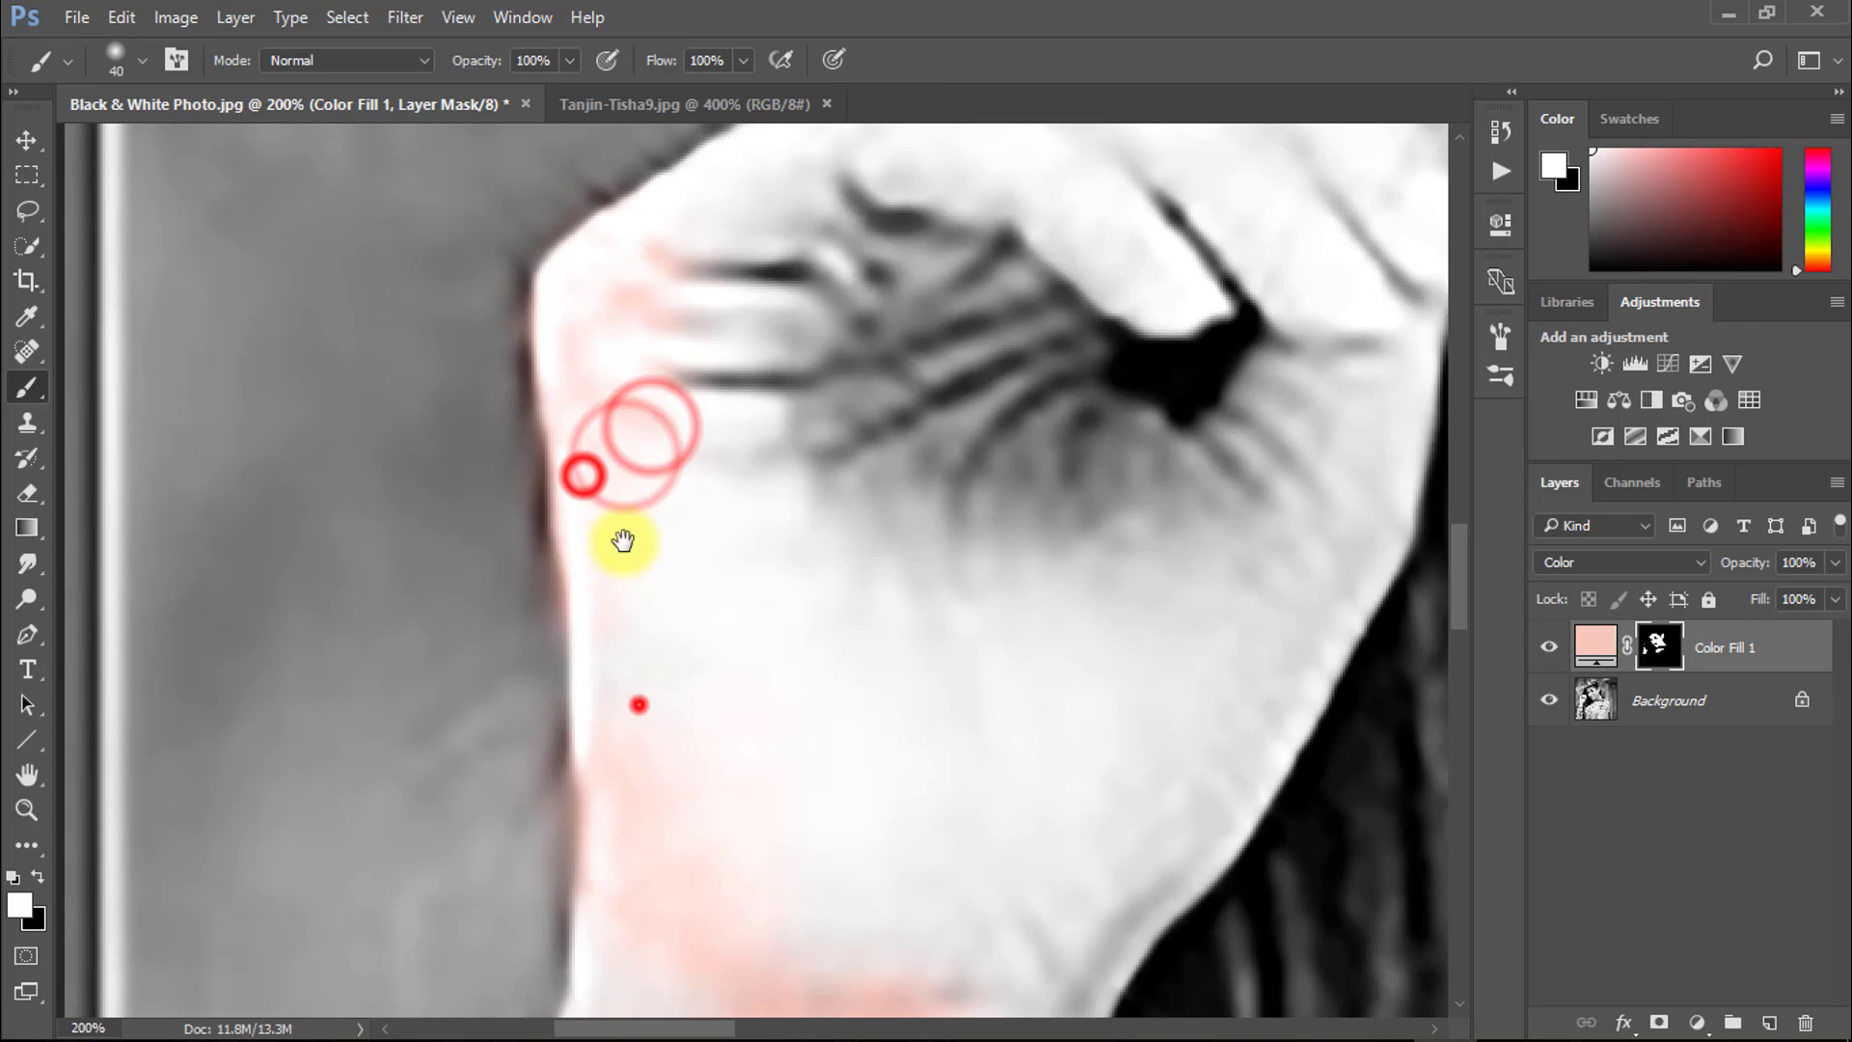
left_click_drag(612, 474, 625, 685)
left_click_drag(644, 437, 591, 661)
left_click_drag(587, 657, 723, 576)
Step: Paint the skin tint over the back of the raised hand and its fingers, leaving the nails uncoloured
left_click_drag(822, 505, 945, 458)
left_click_drag(1000, 431, 1105, 381)
left_click_drag(1141, 327, 1287, 337)
left_click_drag(1311, 356, 847, 462)
mouse_move(810, 454)
left_mouse_down()
mouse_move(939, 467)
mouse_move(964, 502)
left_mouse_up()
left_click_drag(843, 744, 860, 738)
left_click_drag(617, 529, 662, 566)
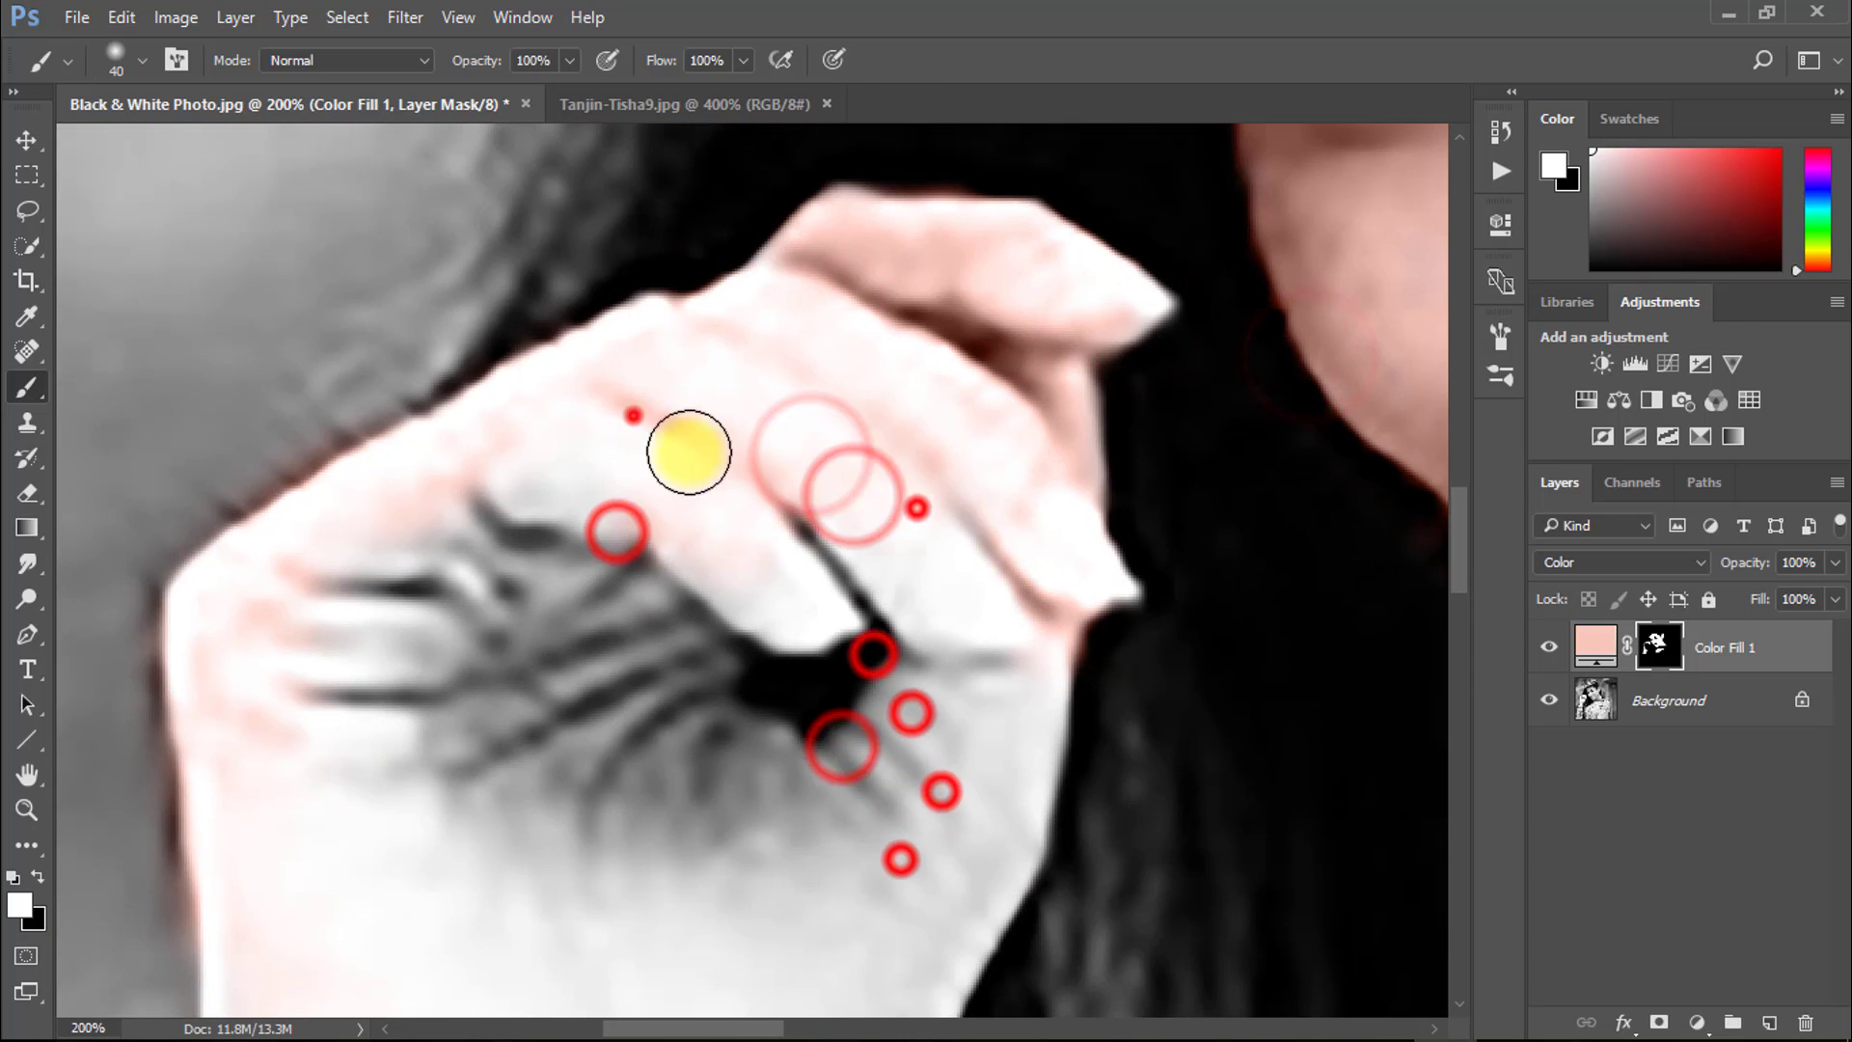
Step: Paint the skin tint over the creased palm and the lower part of the raised hand
left_click_drag(665, 634, 588, 709)
left_click_drag(508, 798, 917, 757)
left_click_drag(930, 884, 913, 603)
left_click_drag(968, 454, 940, 569)
left_click_drag(975, 575, 955, 624)
left_click_drag(749, 881, 873, 655)
left_click_drag(957, 492, 777, 848)
left_click_drag(574, 369, 585, 648)
Step: Complete the skin tint on the hand and forearm with a larger 100 px brush
left_click(583, 595, "alt")
key("bracketright")
key("bracketright")
key("bracketright")
key("bracketright")
key("bracketright")
key("bracketright")
left_click_drag(599, 666, 602, 473)
left_click_drag(595, 764, 649, 592)
left_click(662, 364, "alt")
left_click_drag(940, 442, 972, 537)
left_click_drag(1068, 363, 991, 600)
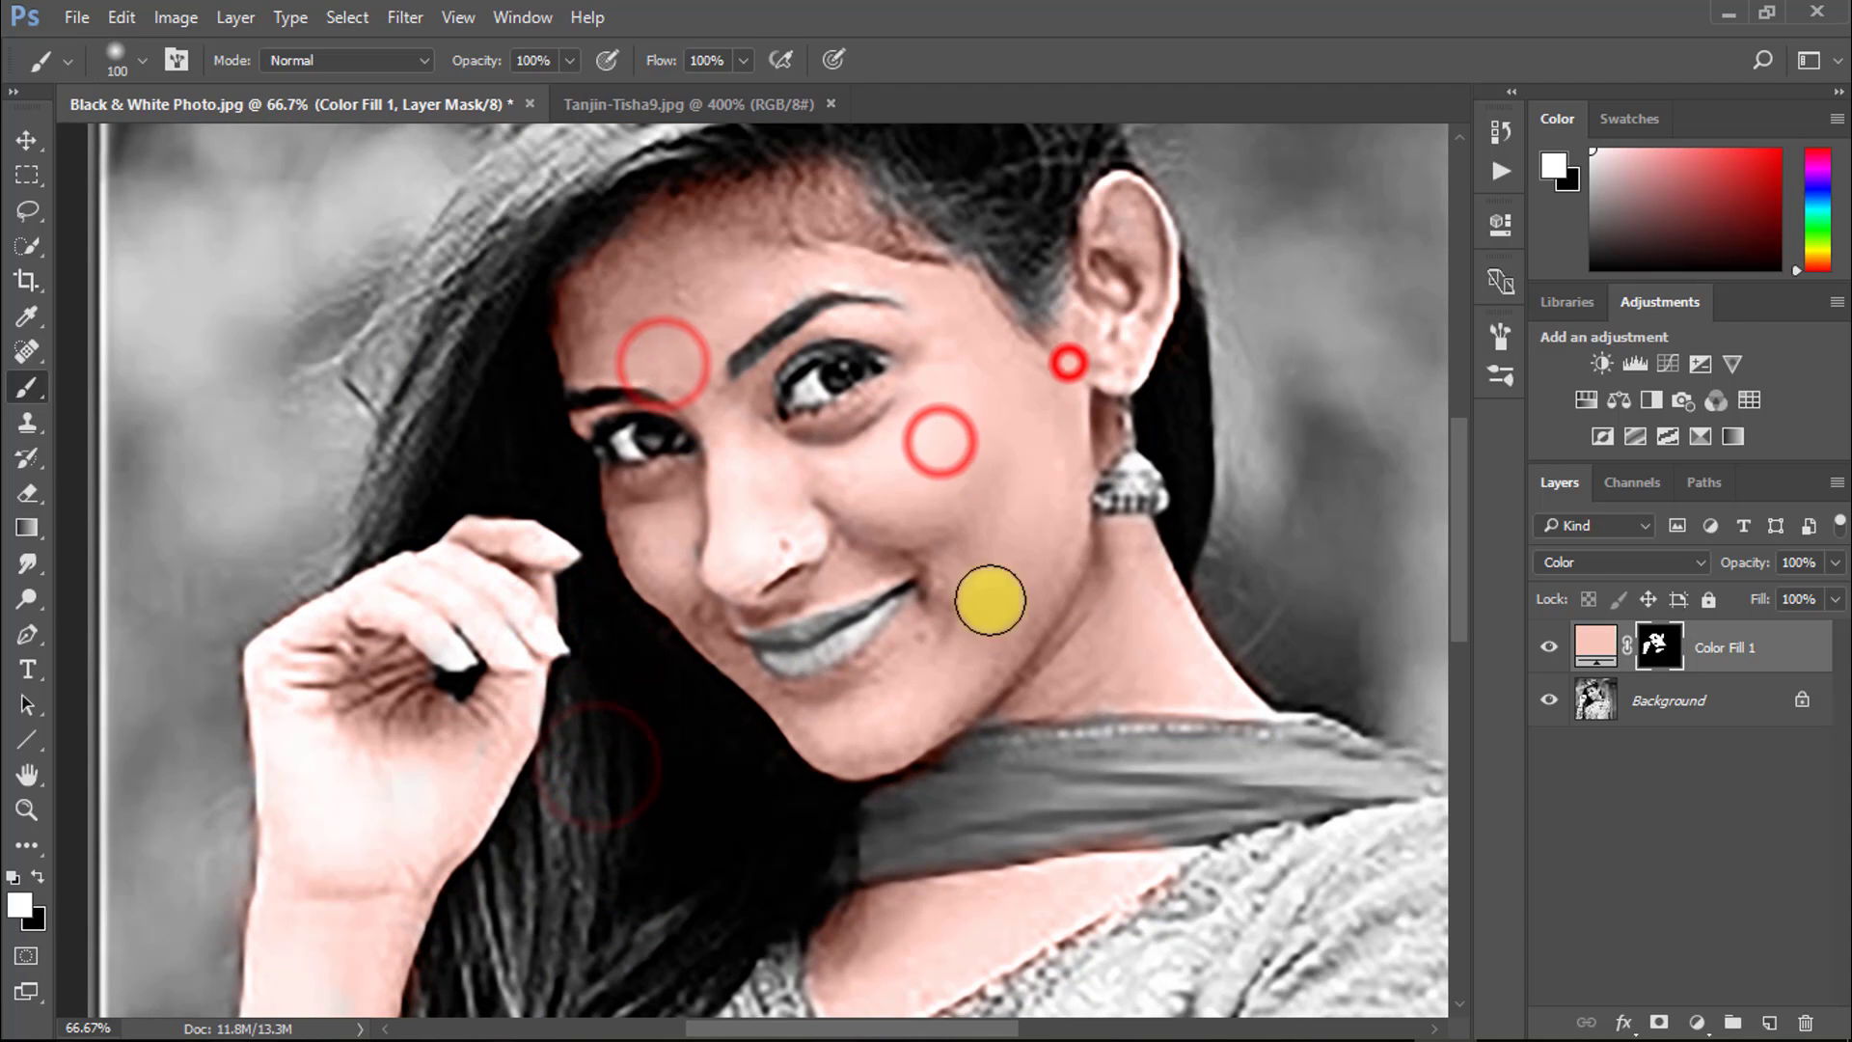
Step: Adjust the solid colour of Color Fill 1 to a slightly stronger pink skin tone
left_click(1601, 655)
double_click(1603, 651)
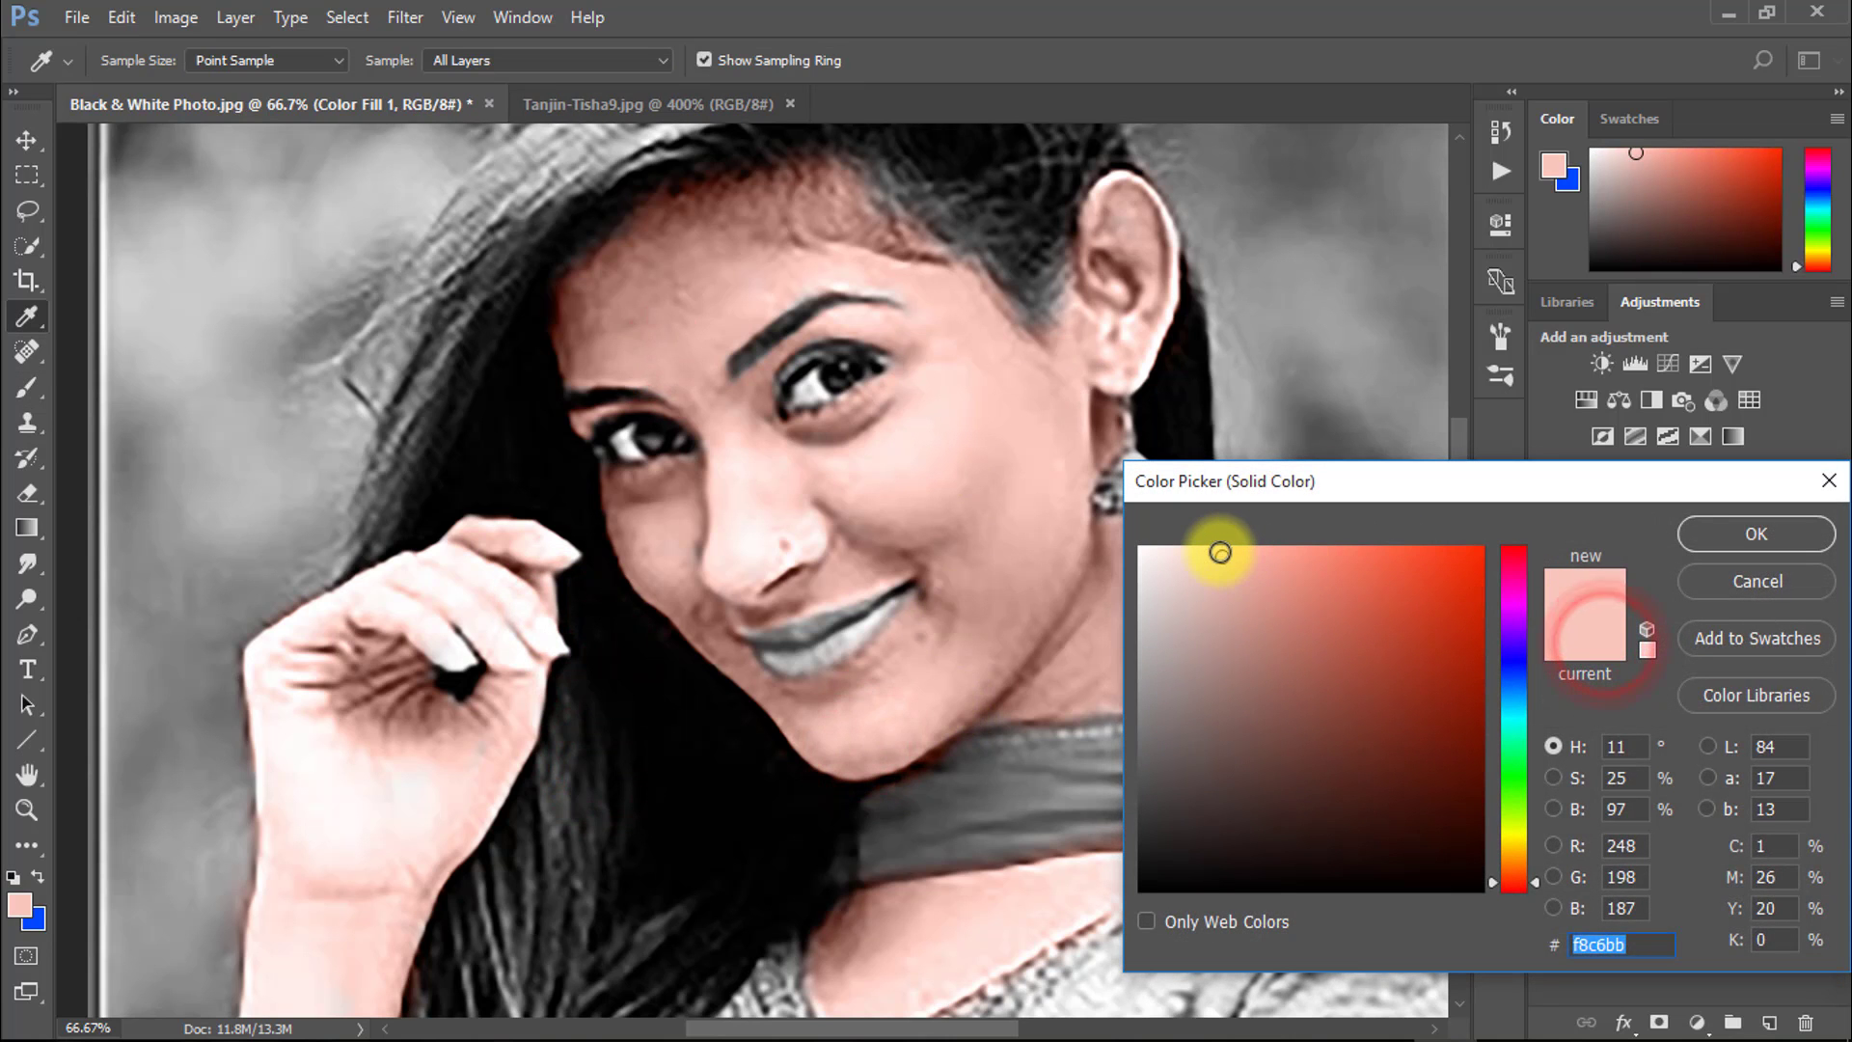
left_click_drag(1208, 549, 1158, 565)
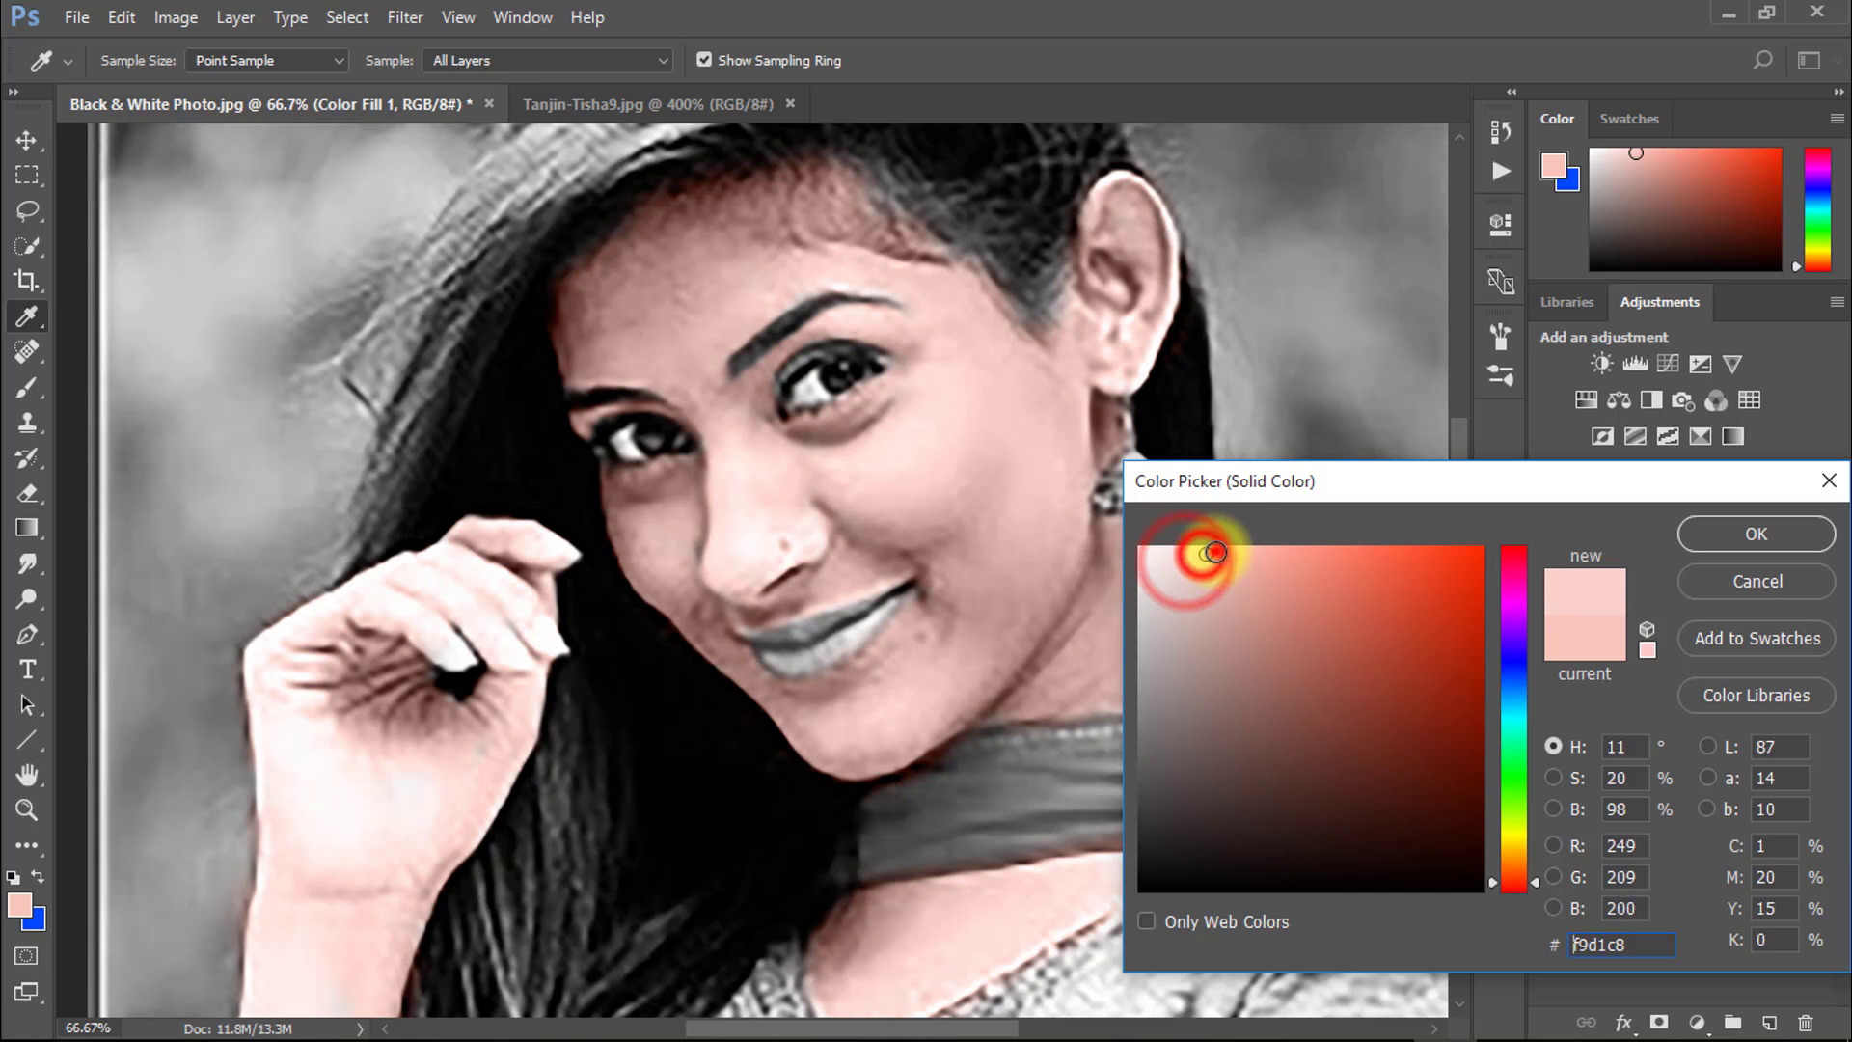
mouse_move(1218, 555)
left_mouse_down()
mouse_move(1218, 579)
mouse_move(1236, 550)
left_mouse_up()
key("ctrl+minus")
left_click(1719, 535)
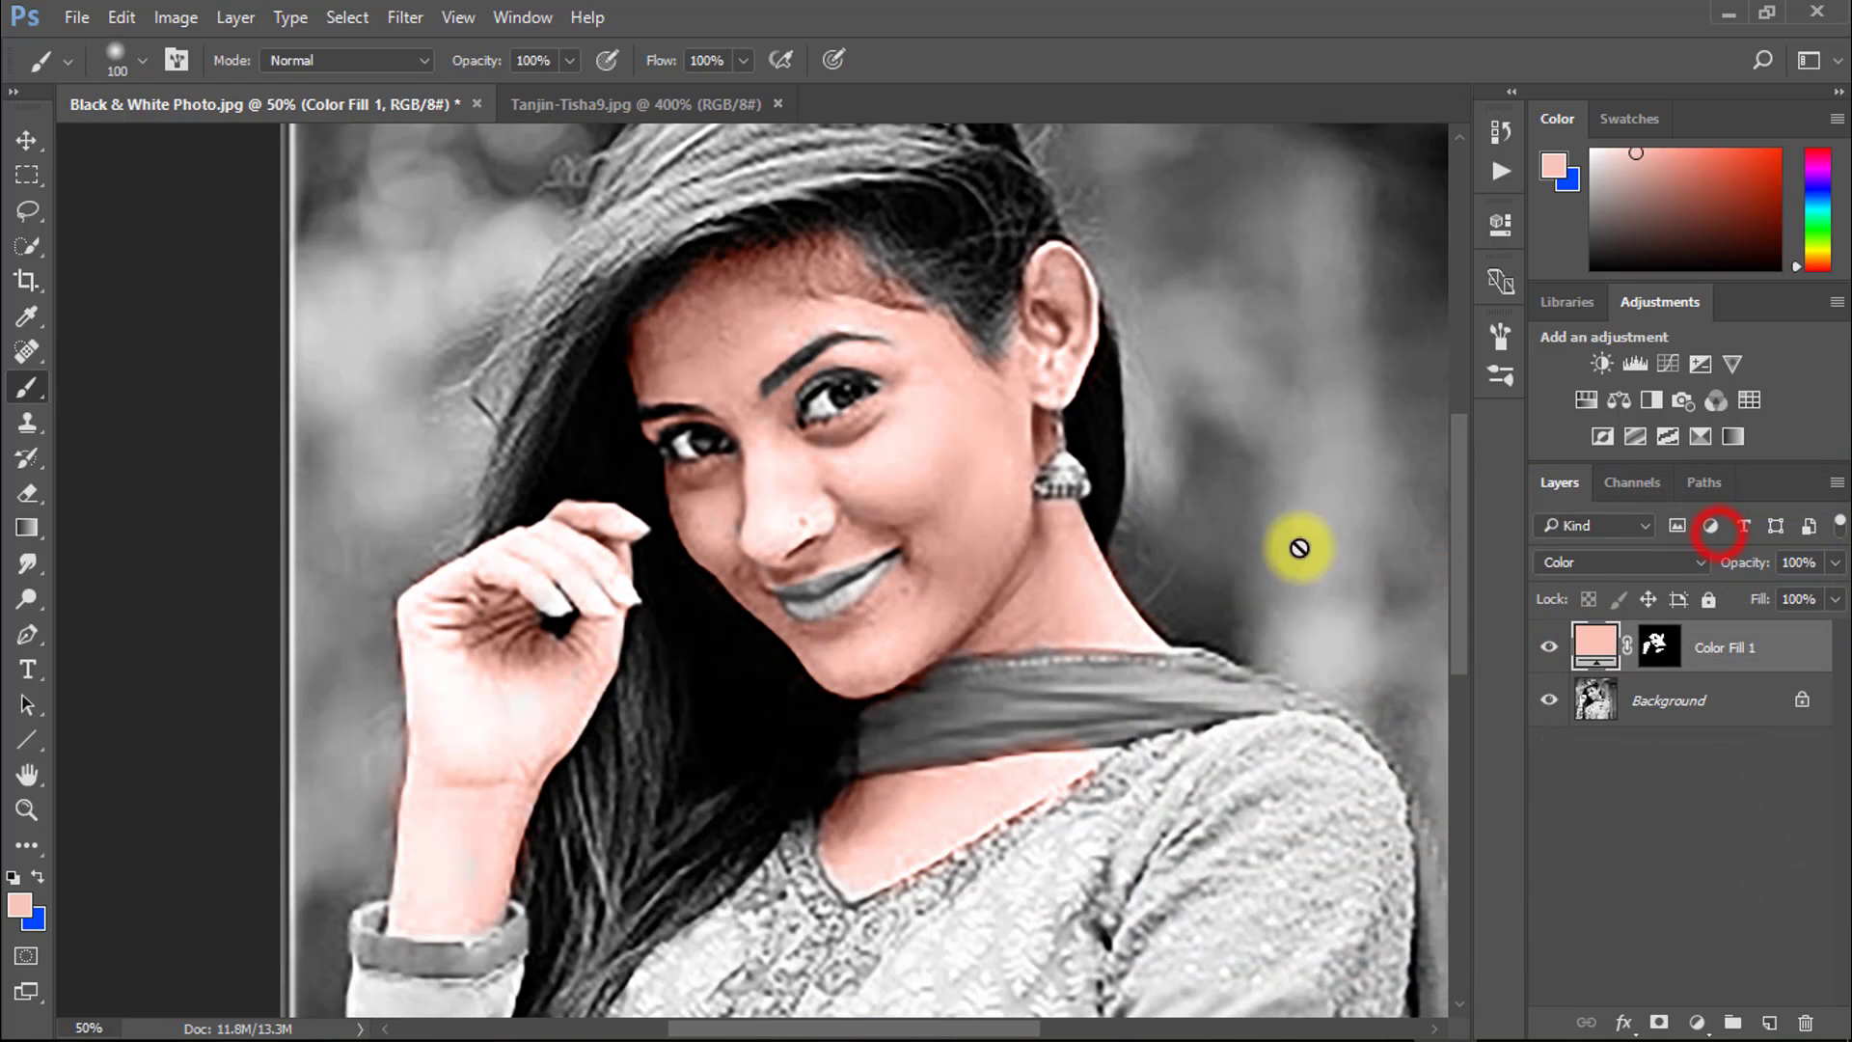
Step: Select the Background layer and add a red Solid Color fill layer with a black mask above it
left_click(812, 566, "alt")
left_click(812, 564, "alt")
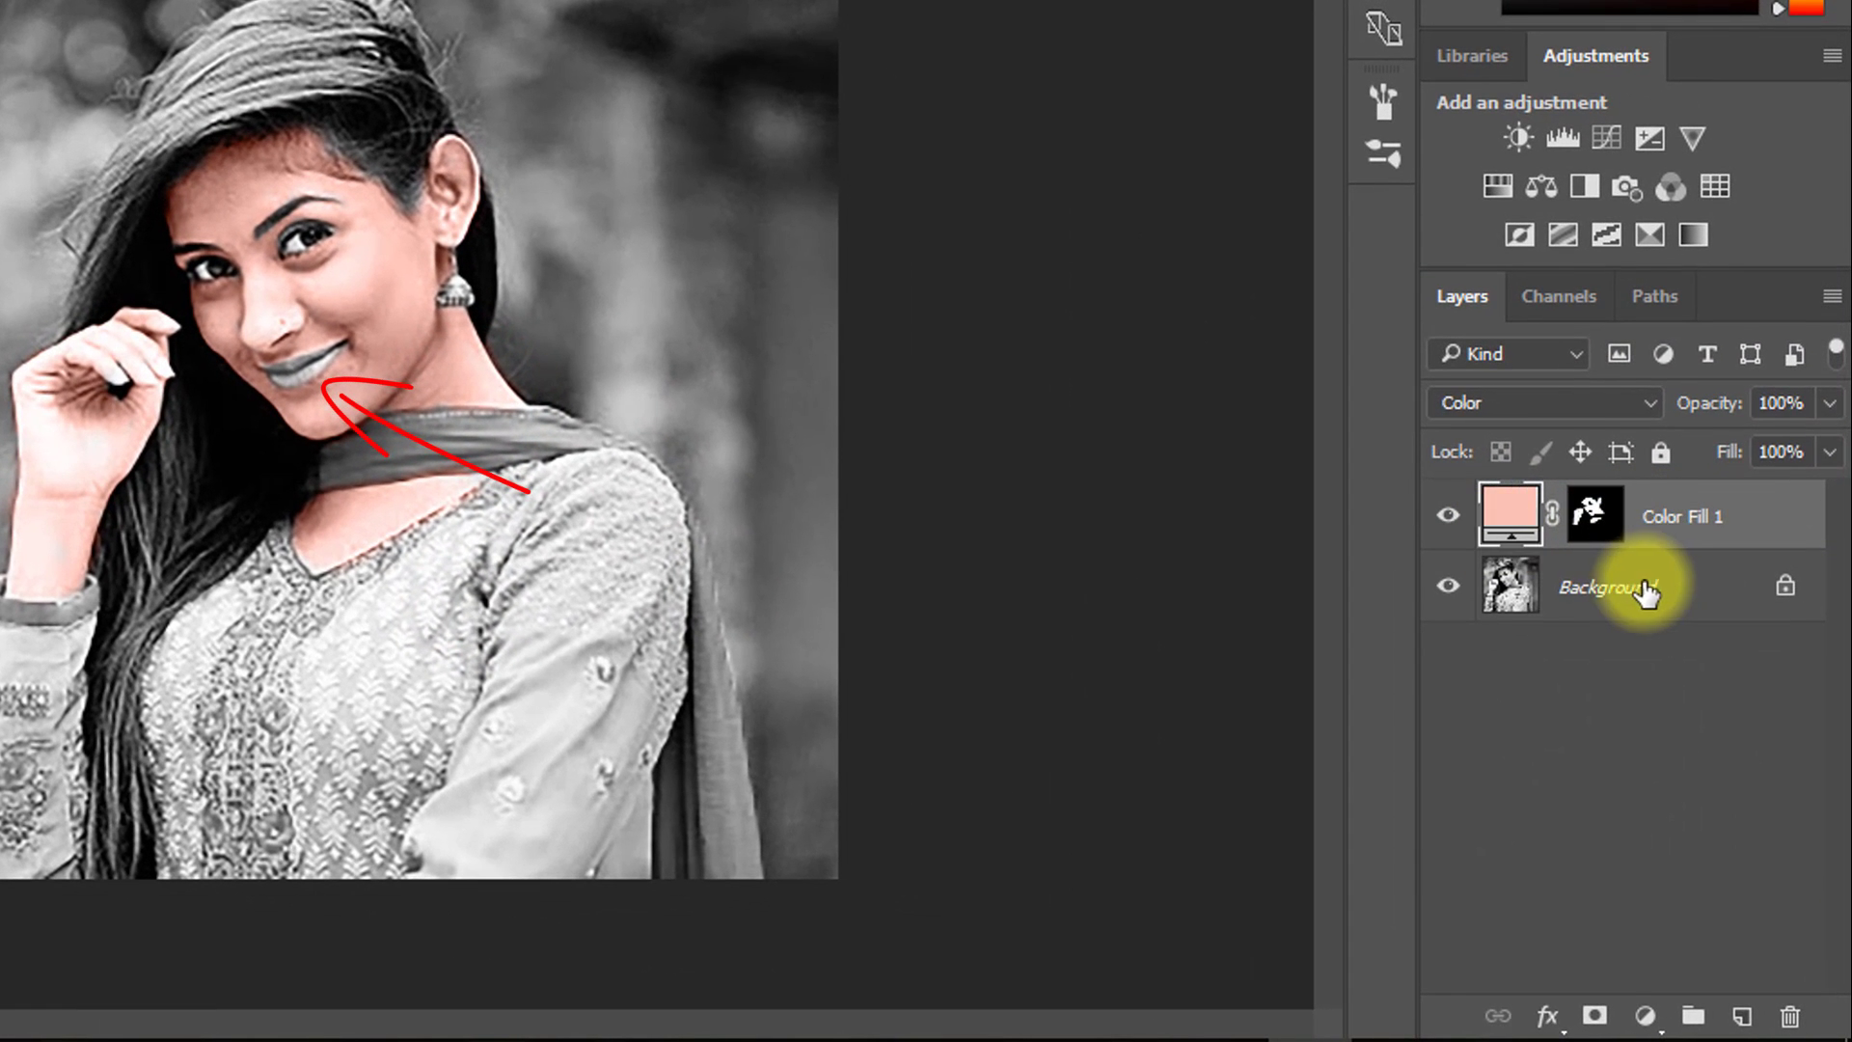
left_click(1619, 584)
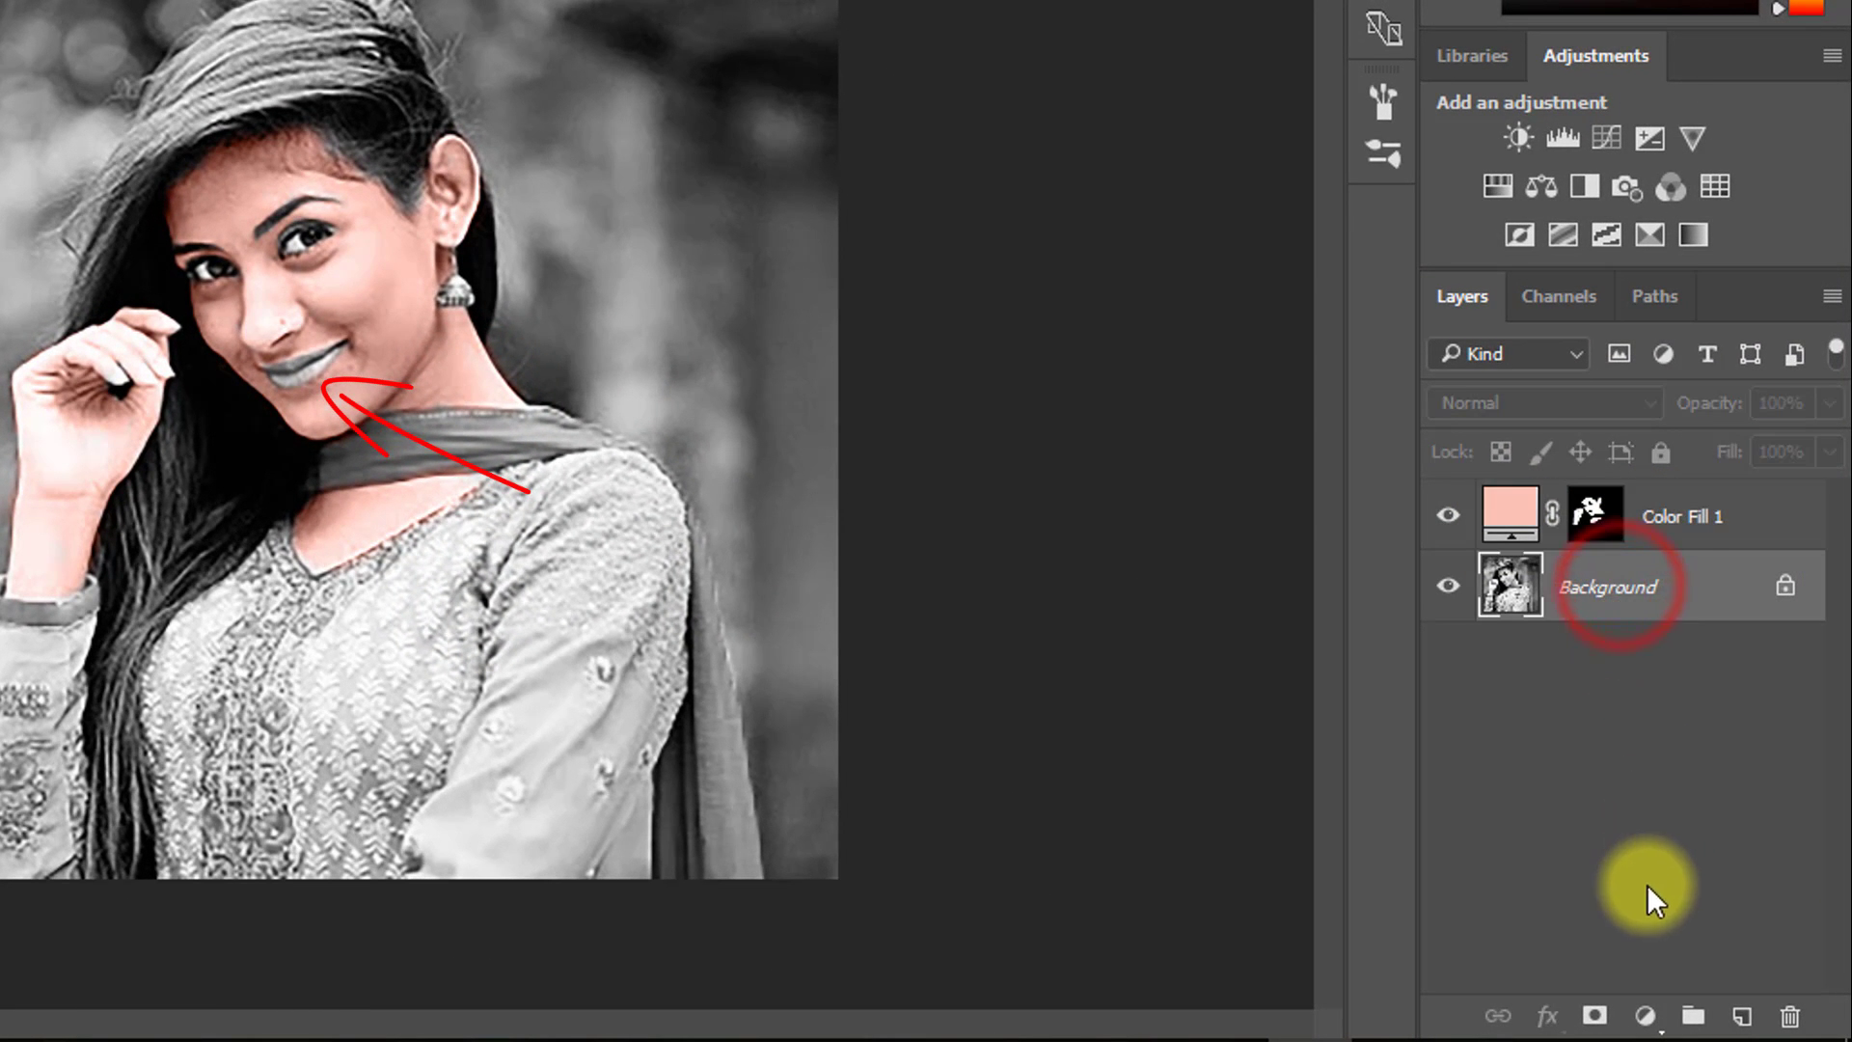
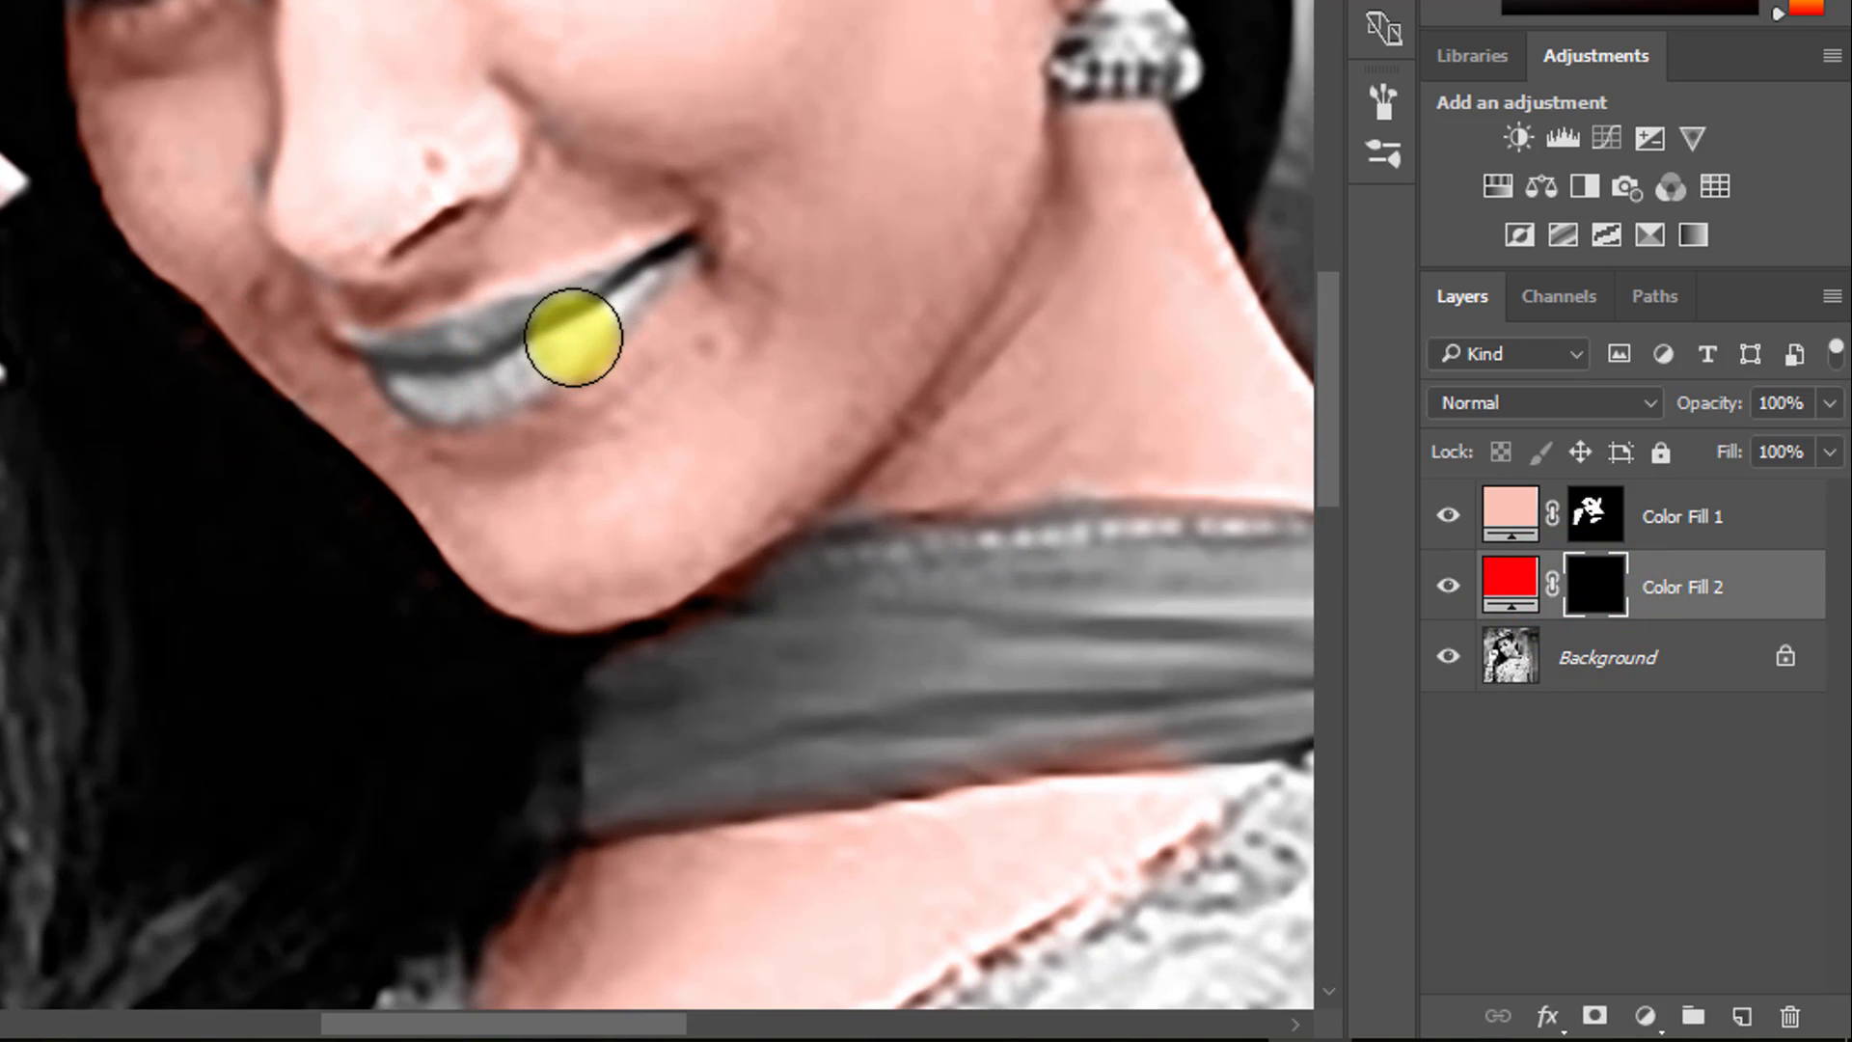
Step: Paint the Color Fill 2 mask white over the upper and lower lips to reveal the red
left_click_drag(511, 337, 443, 349)
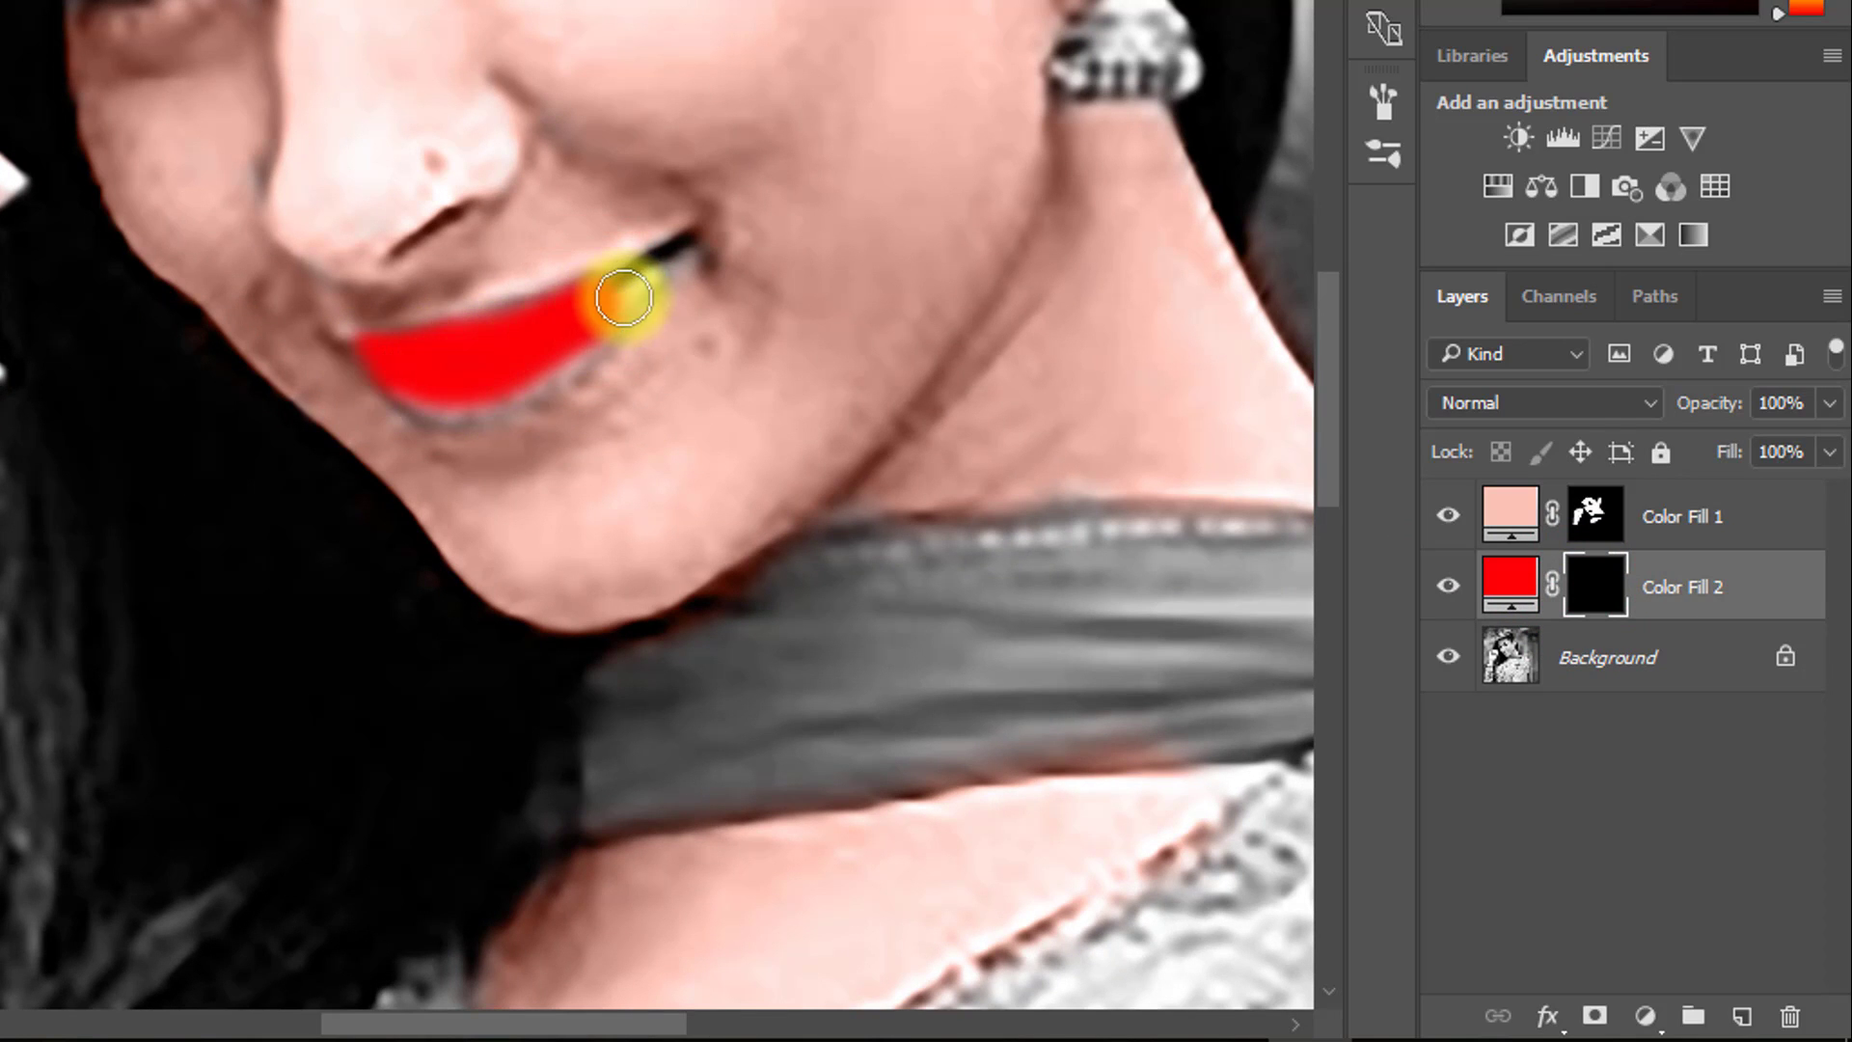
left_click_drag(446, 396, 550, 350)
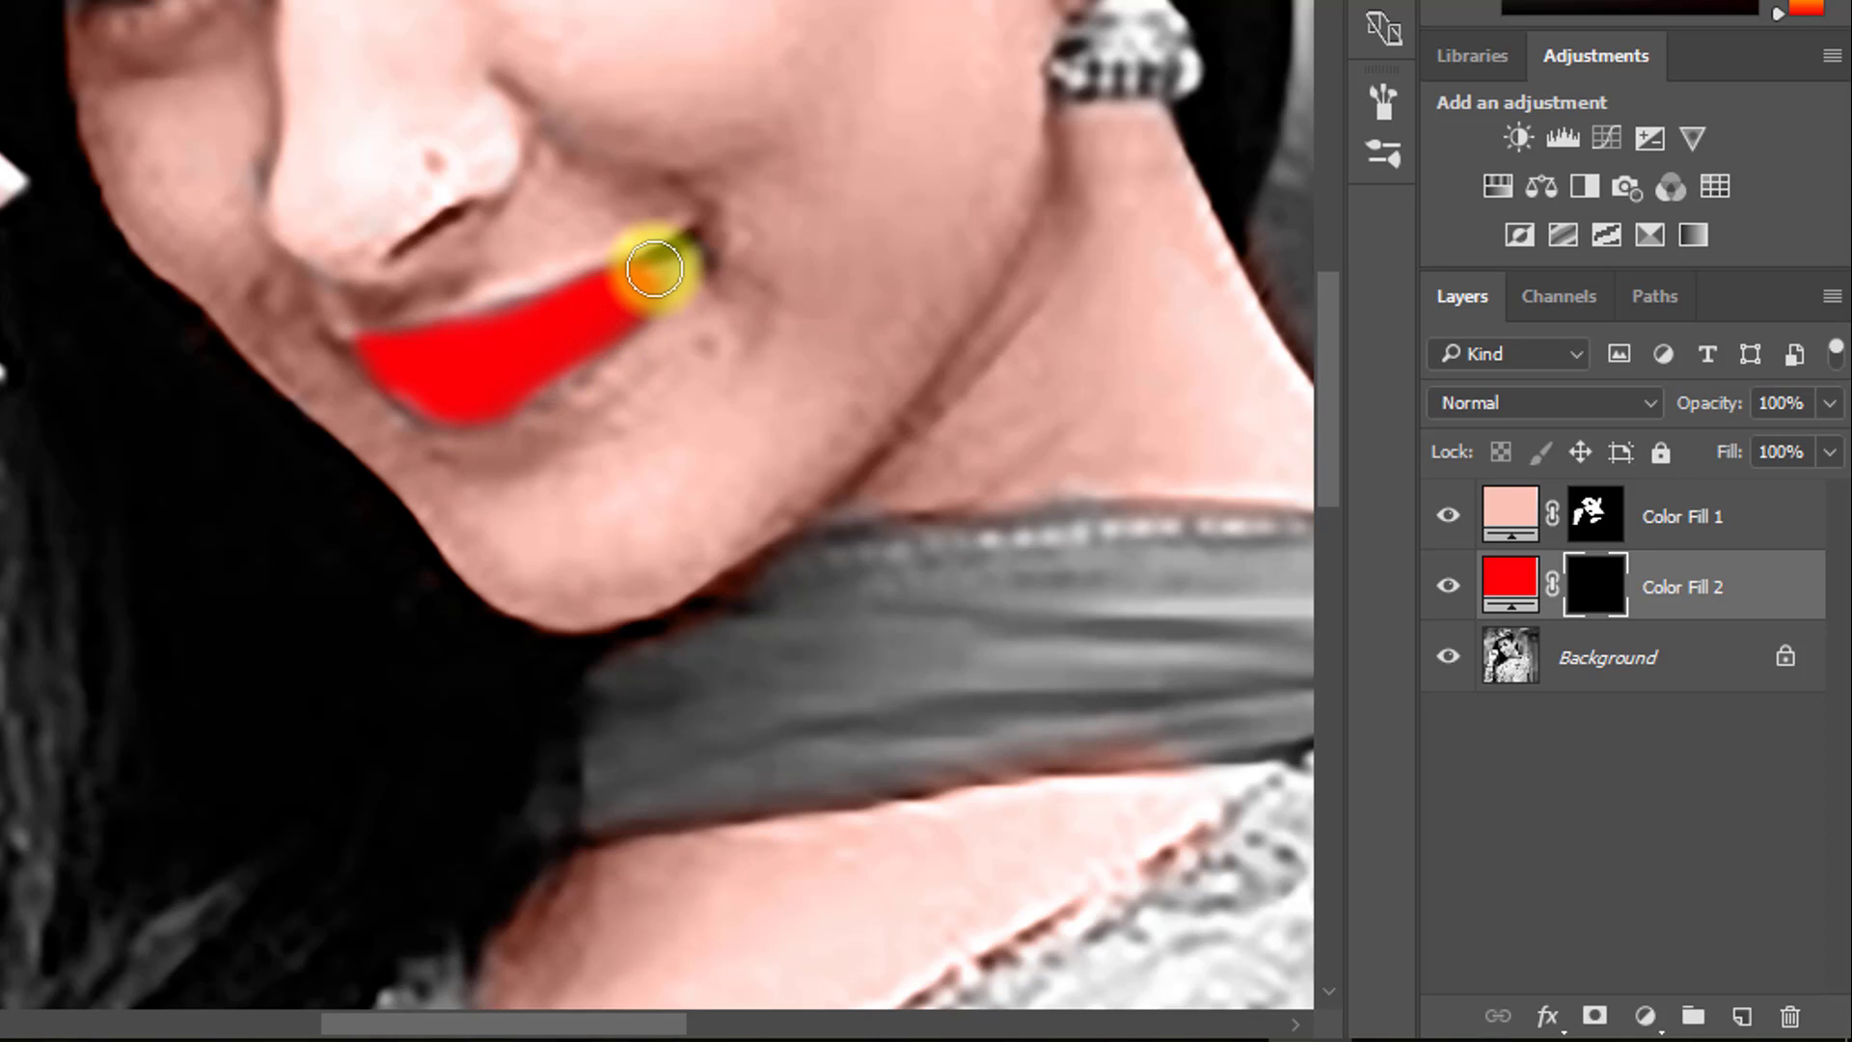
left_click(513, 352, "ctrl")
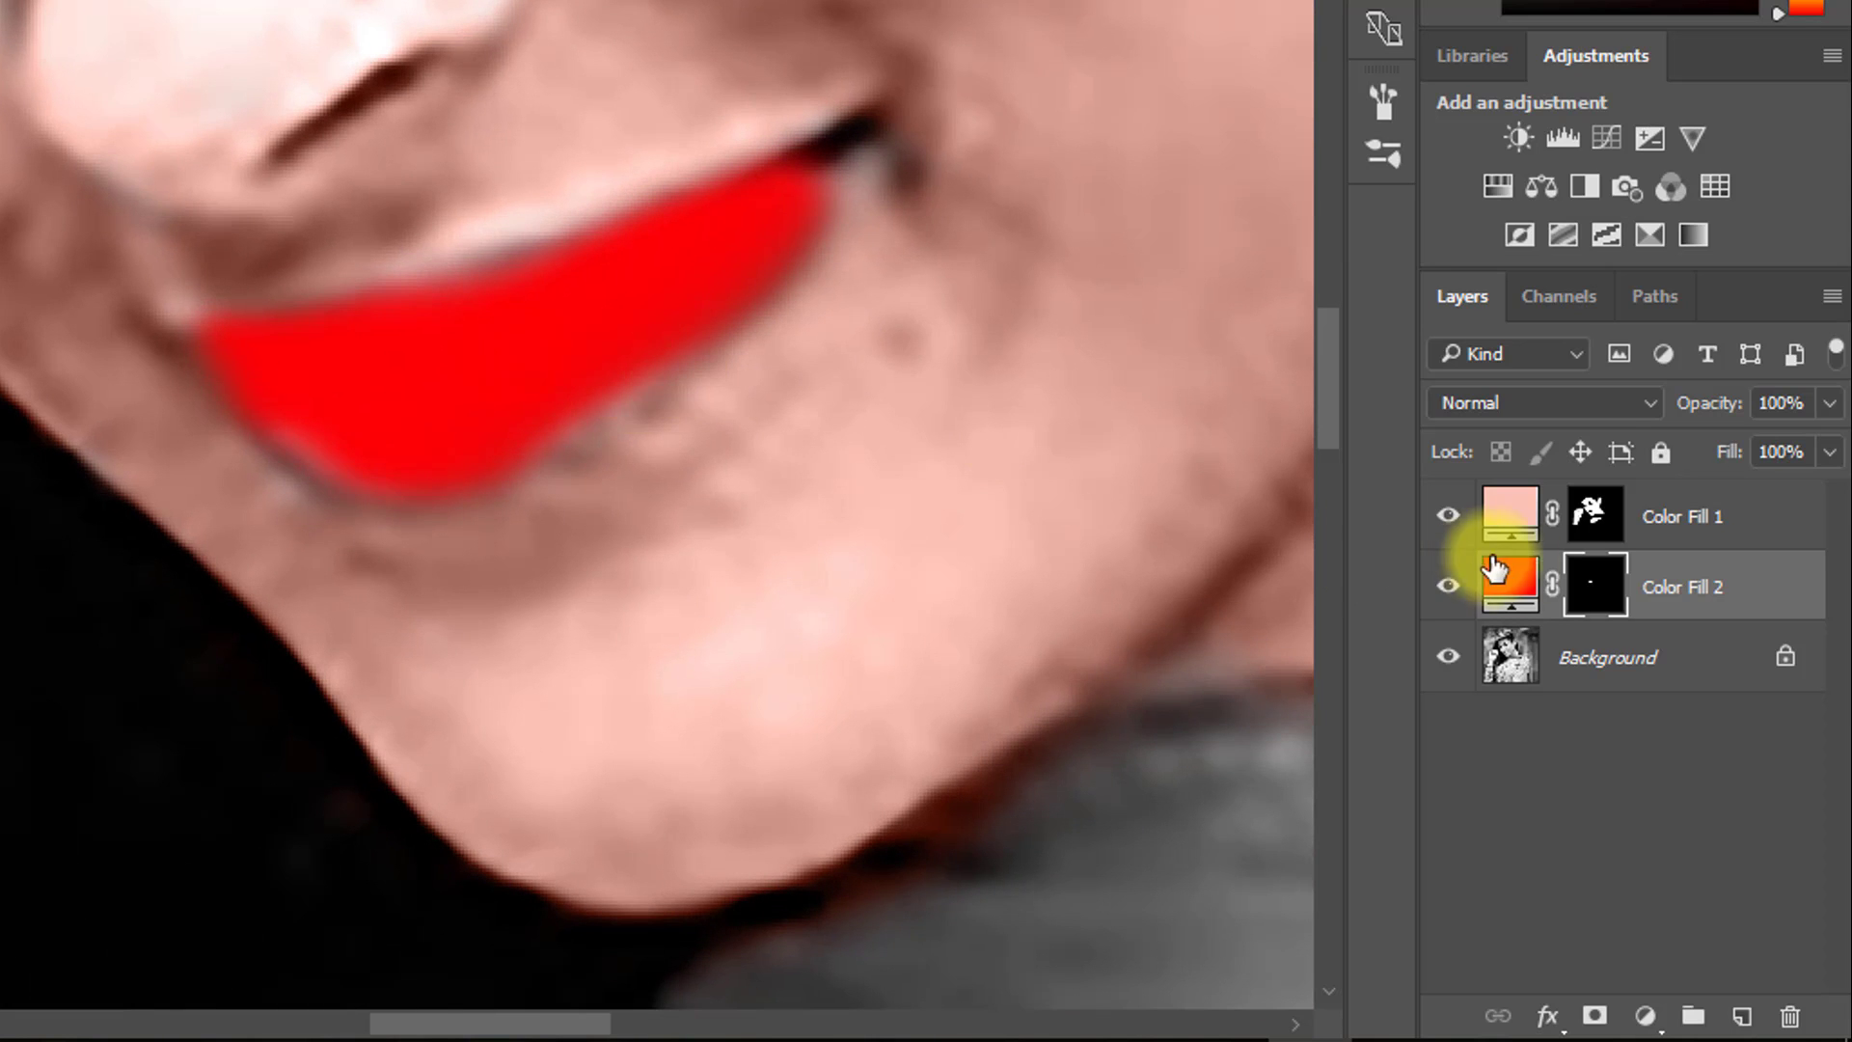
Step: Set the blend mode of the Color Fill 2 layer to Color
left_click(1588, 572)
left_click(1570, 402)
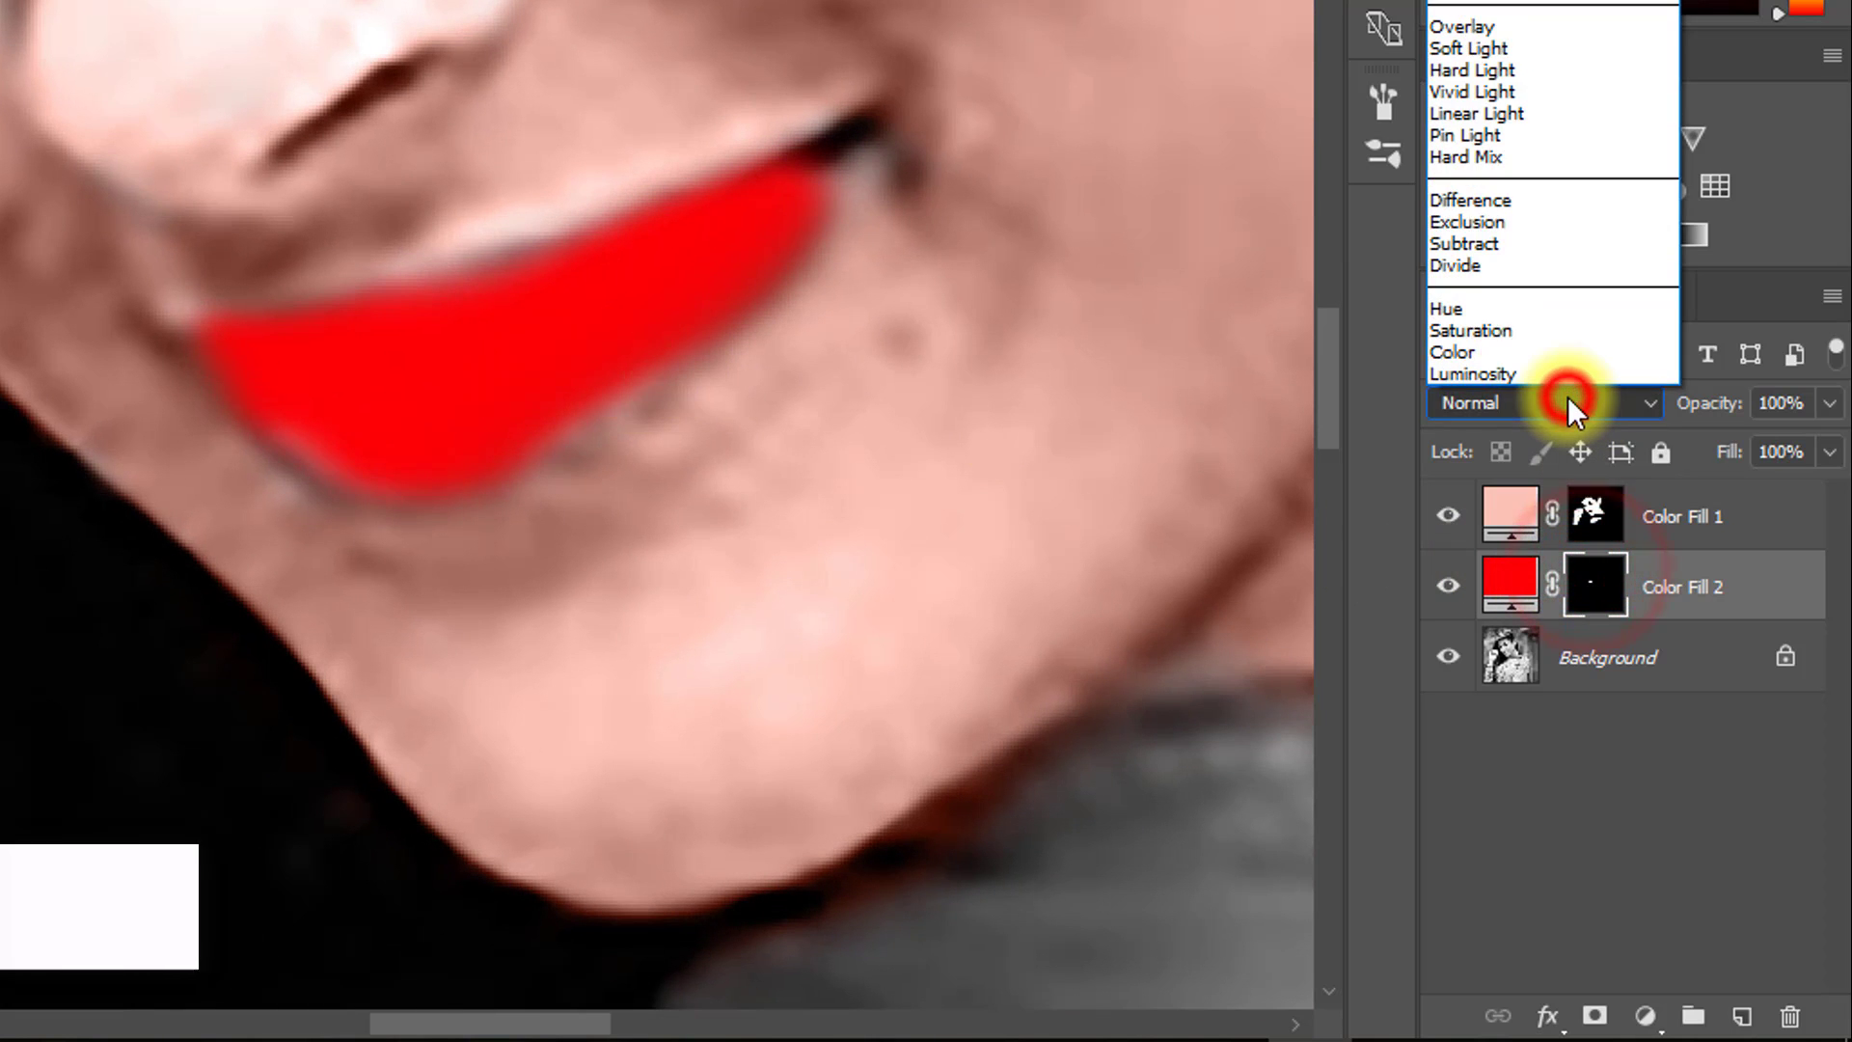
left_click(1505, 349)
Step: Extend the red lip colour into the corner of the mouth with a smaller brush
scroll(496, 302, "up", 2)
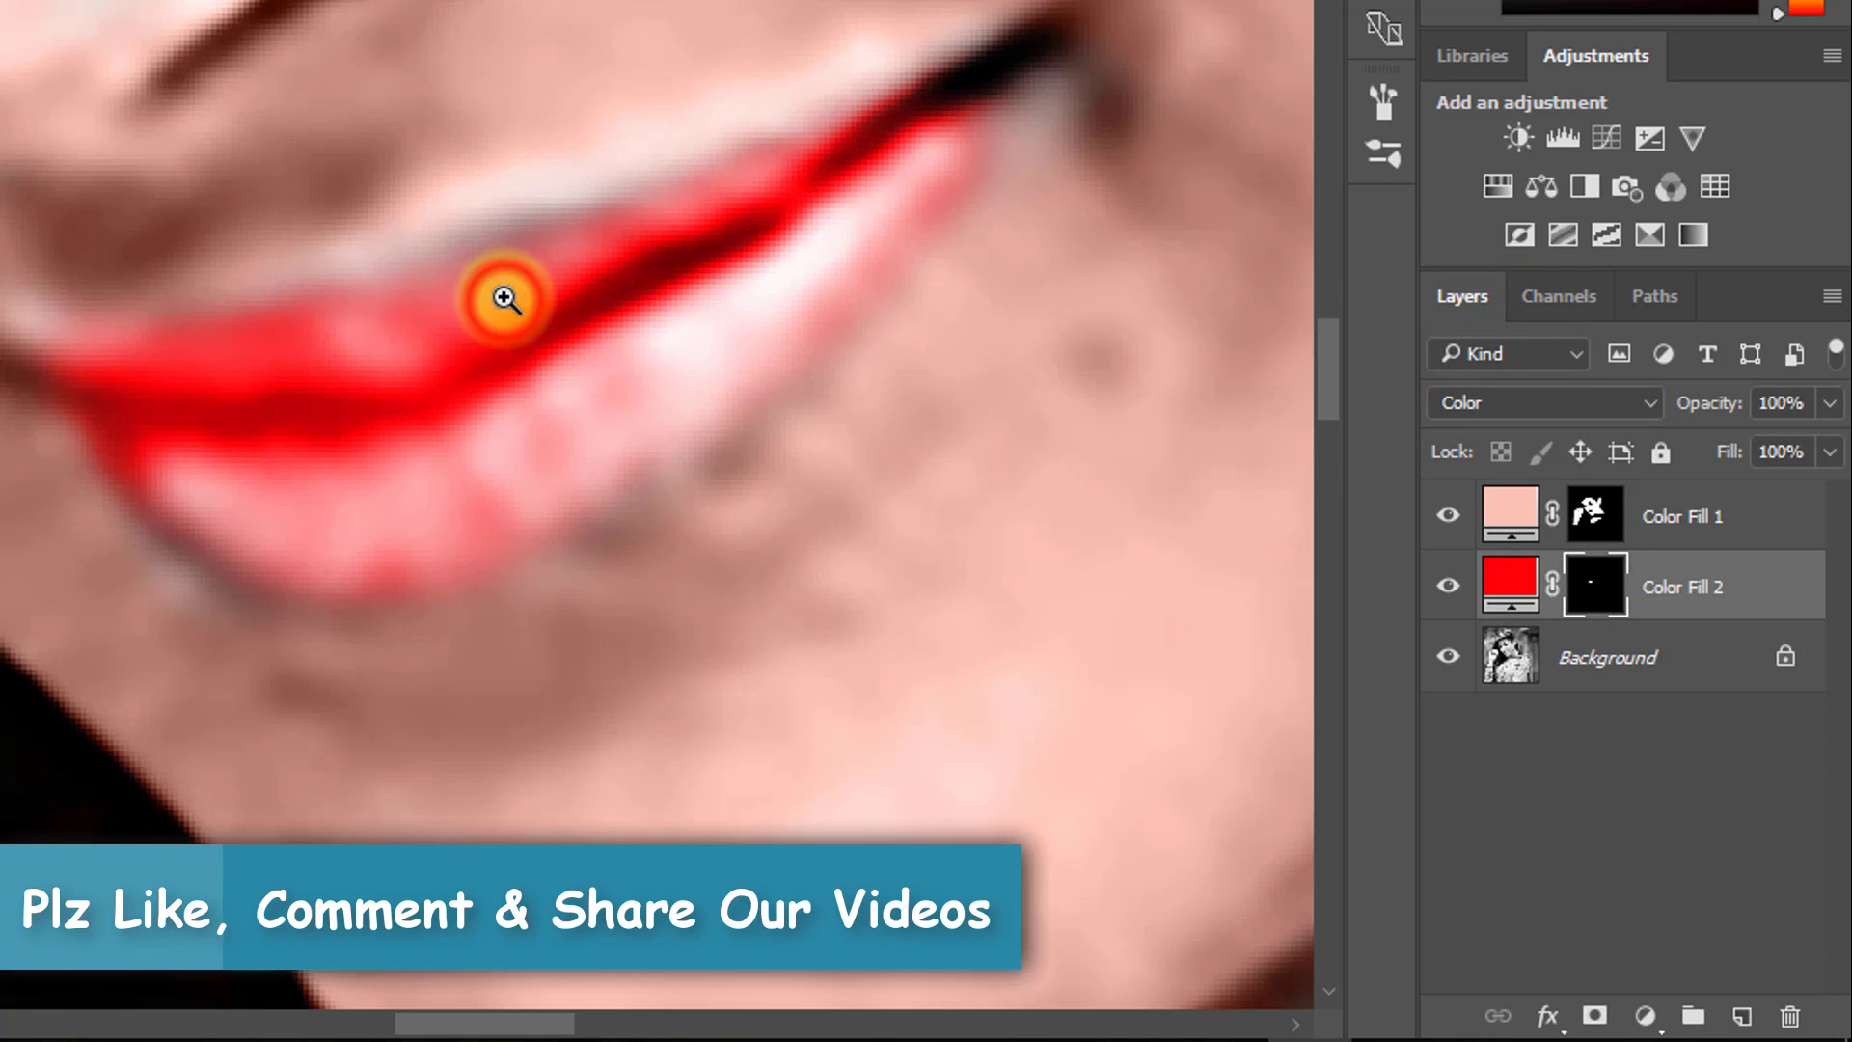
key("bracketleft")
key("bracketleft")
key("bracketleft")
key("bracketleft")
mouse_move(933, 143)
left_mouse_down()
mouse_move(1018, 75)
mouse_move(969, 133)
mouse_move(1011, 111)
left_mouse_up()
key("z")
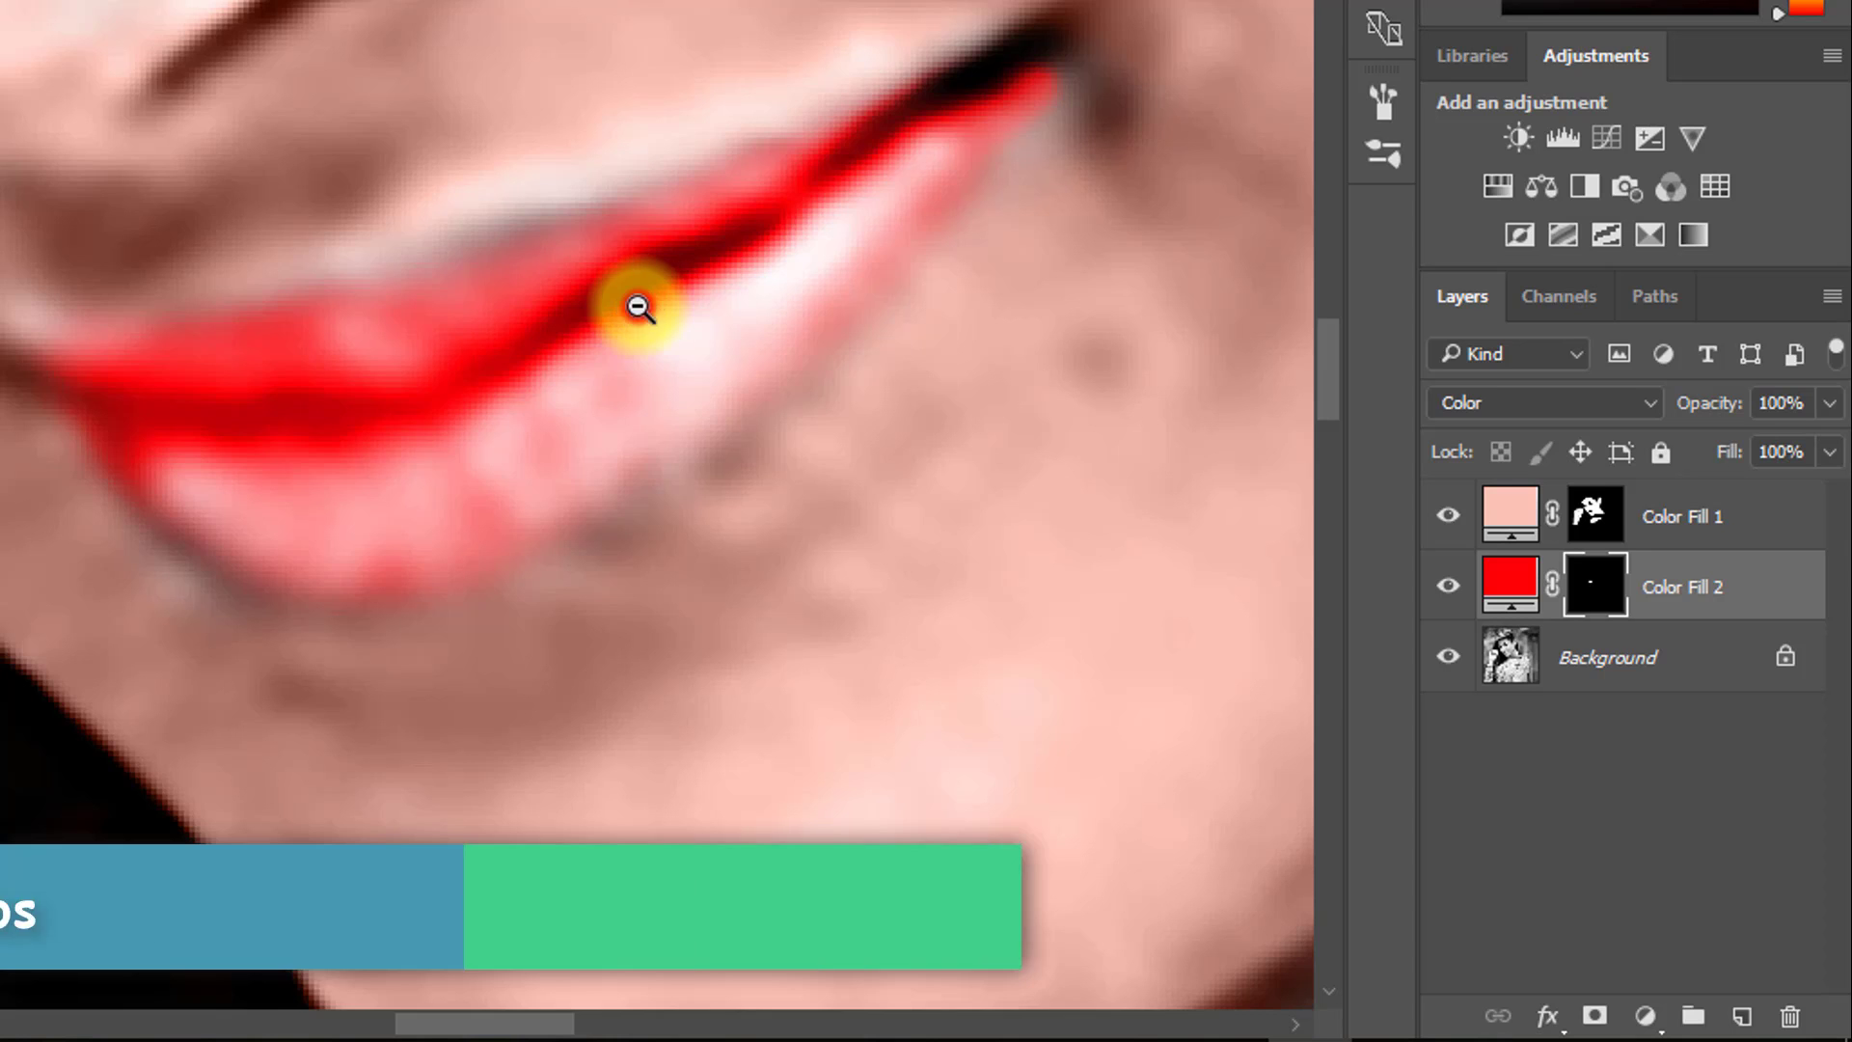
Step: Refine the red lip colour on the mask along the upper lip edge, mouth corners and lower lip
left_click(637, 306, "alt")
left_click(640, 307, "alt")
left_click(607, 325)
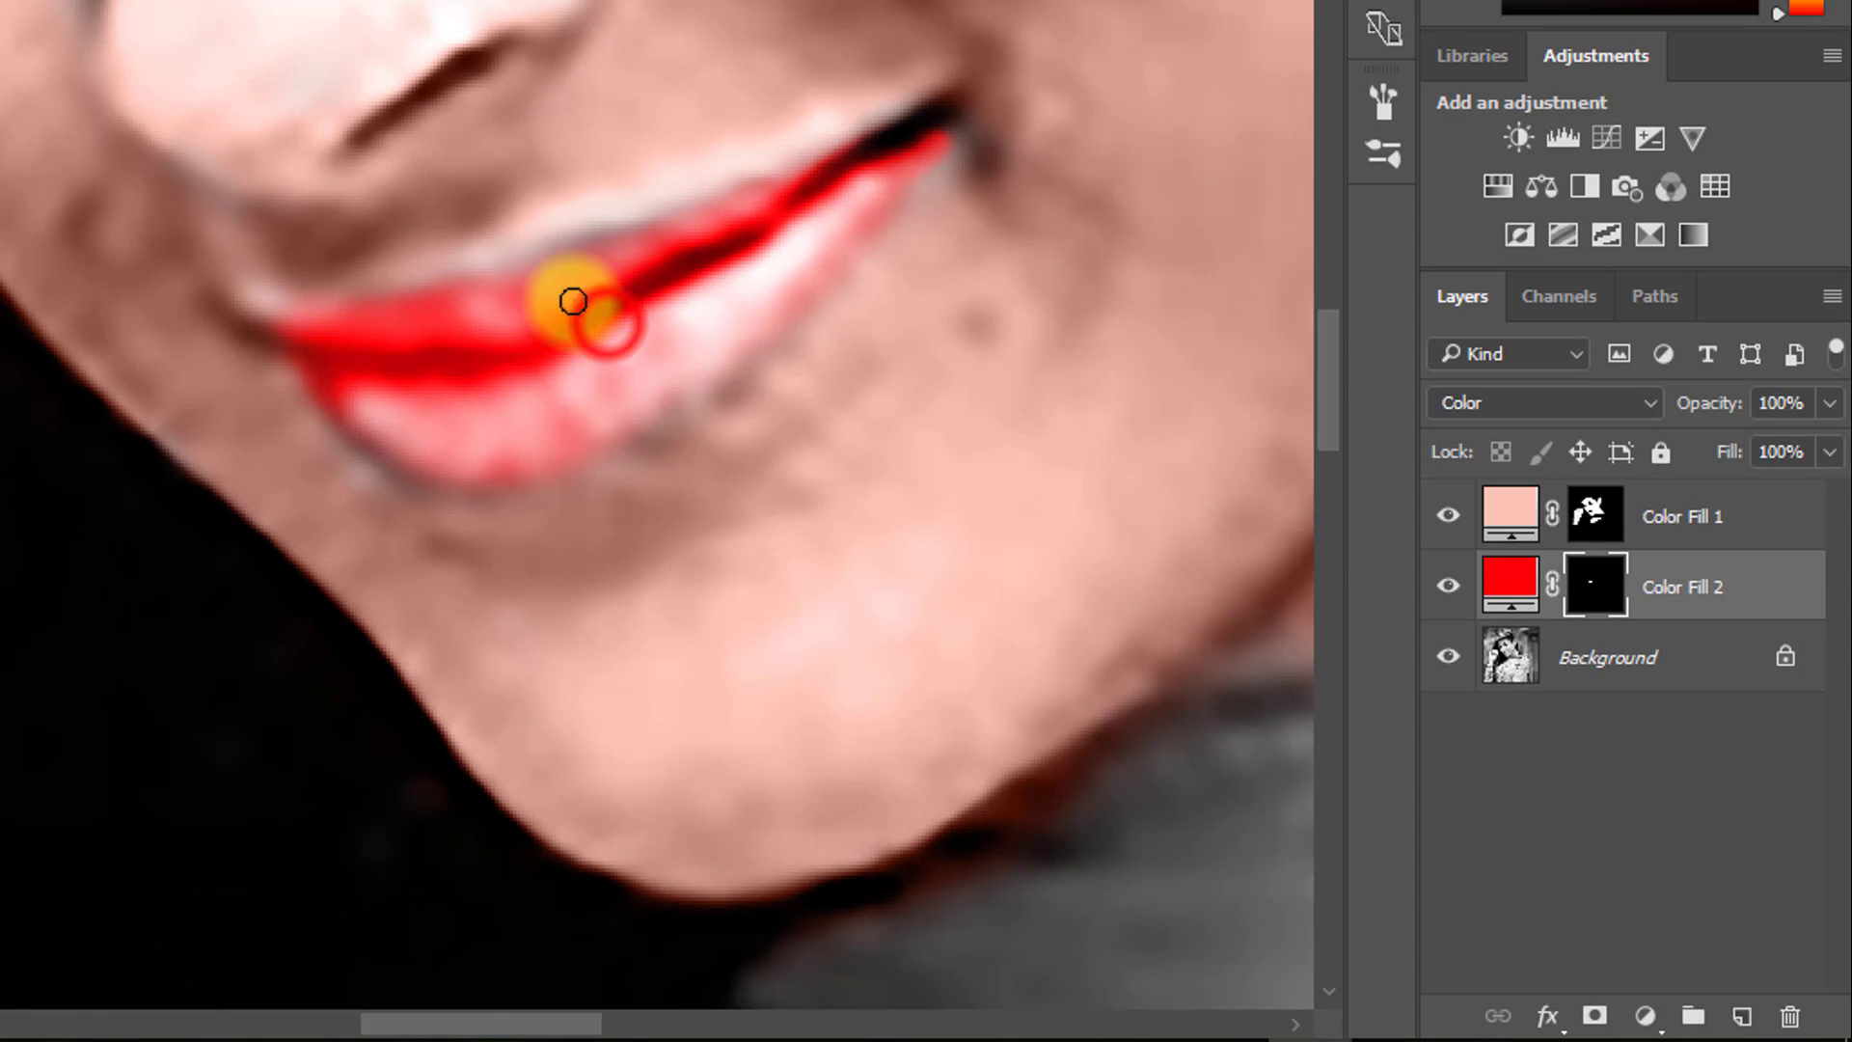
left_click(526, 266)
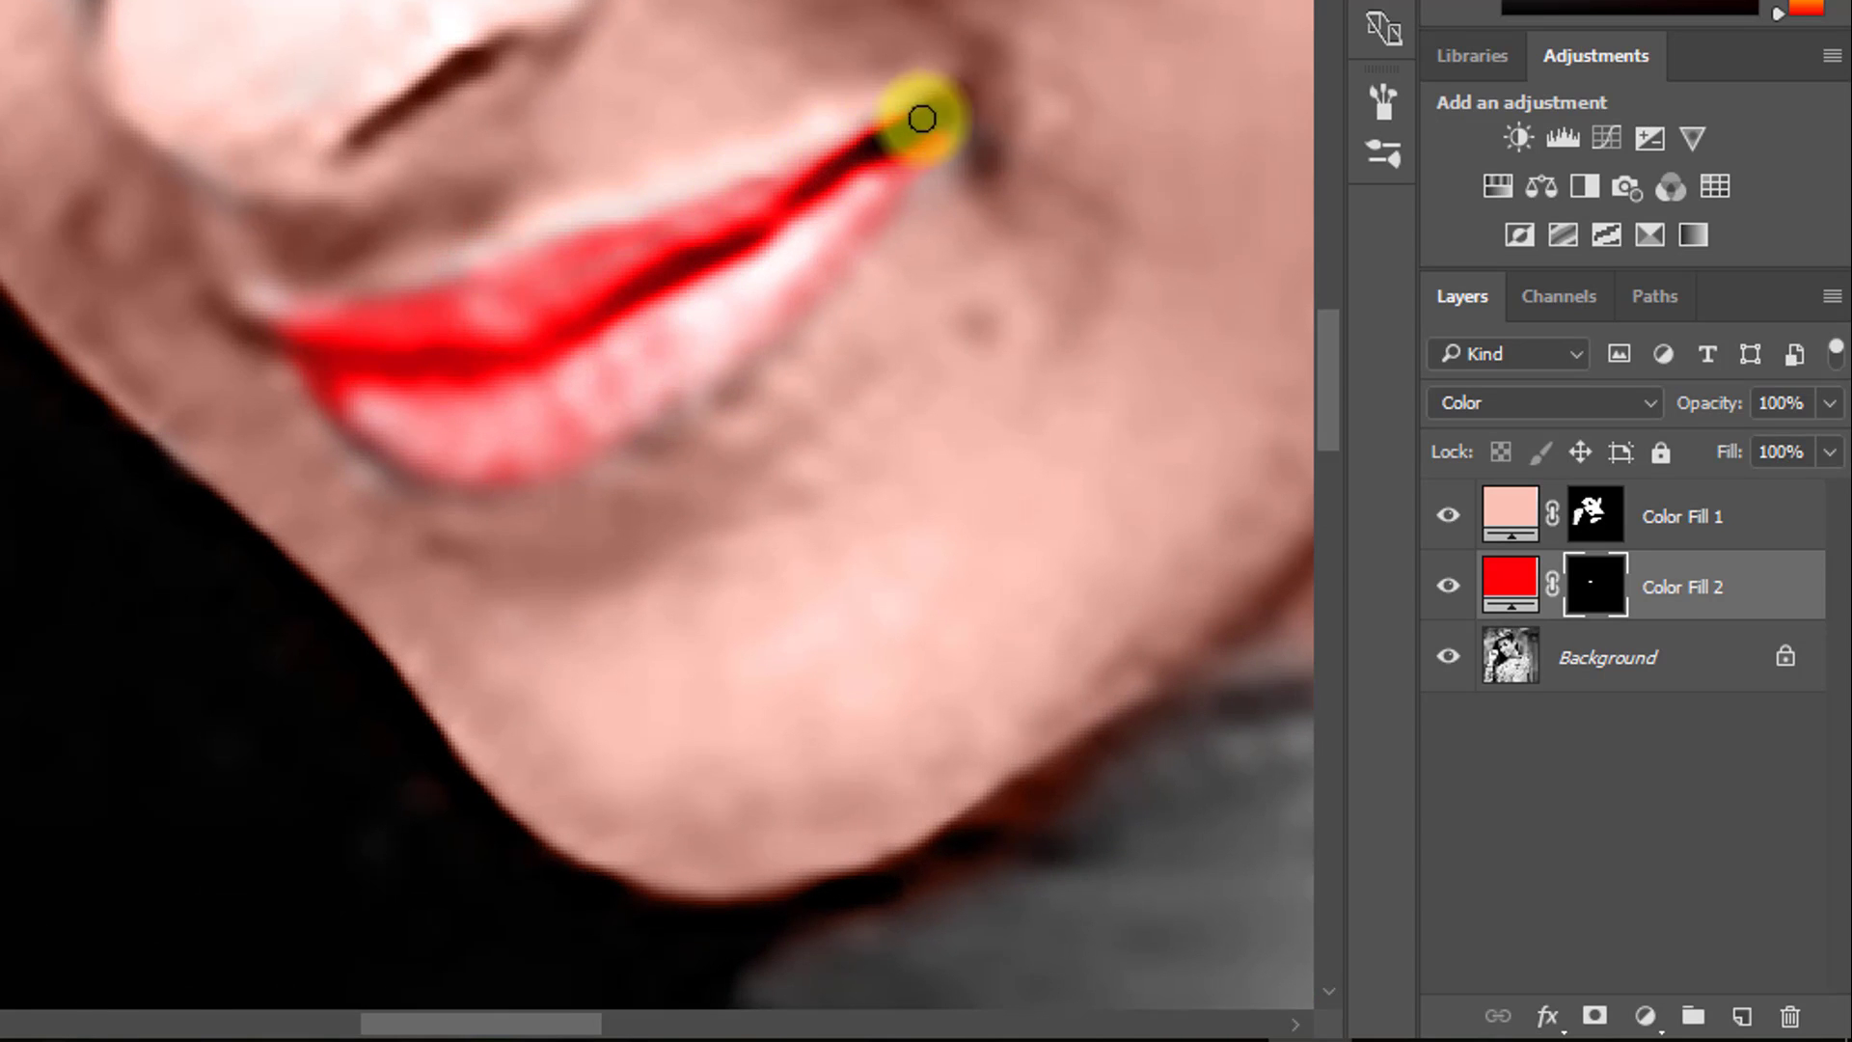
left_click(279, 348)
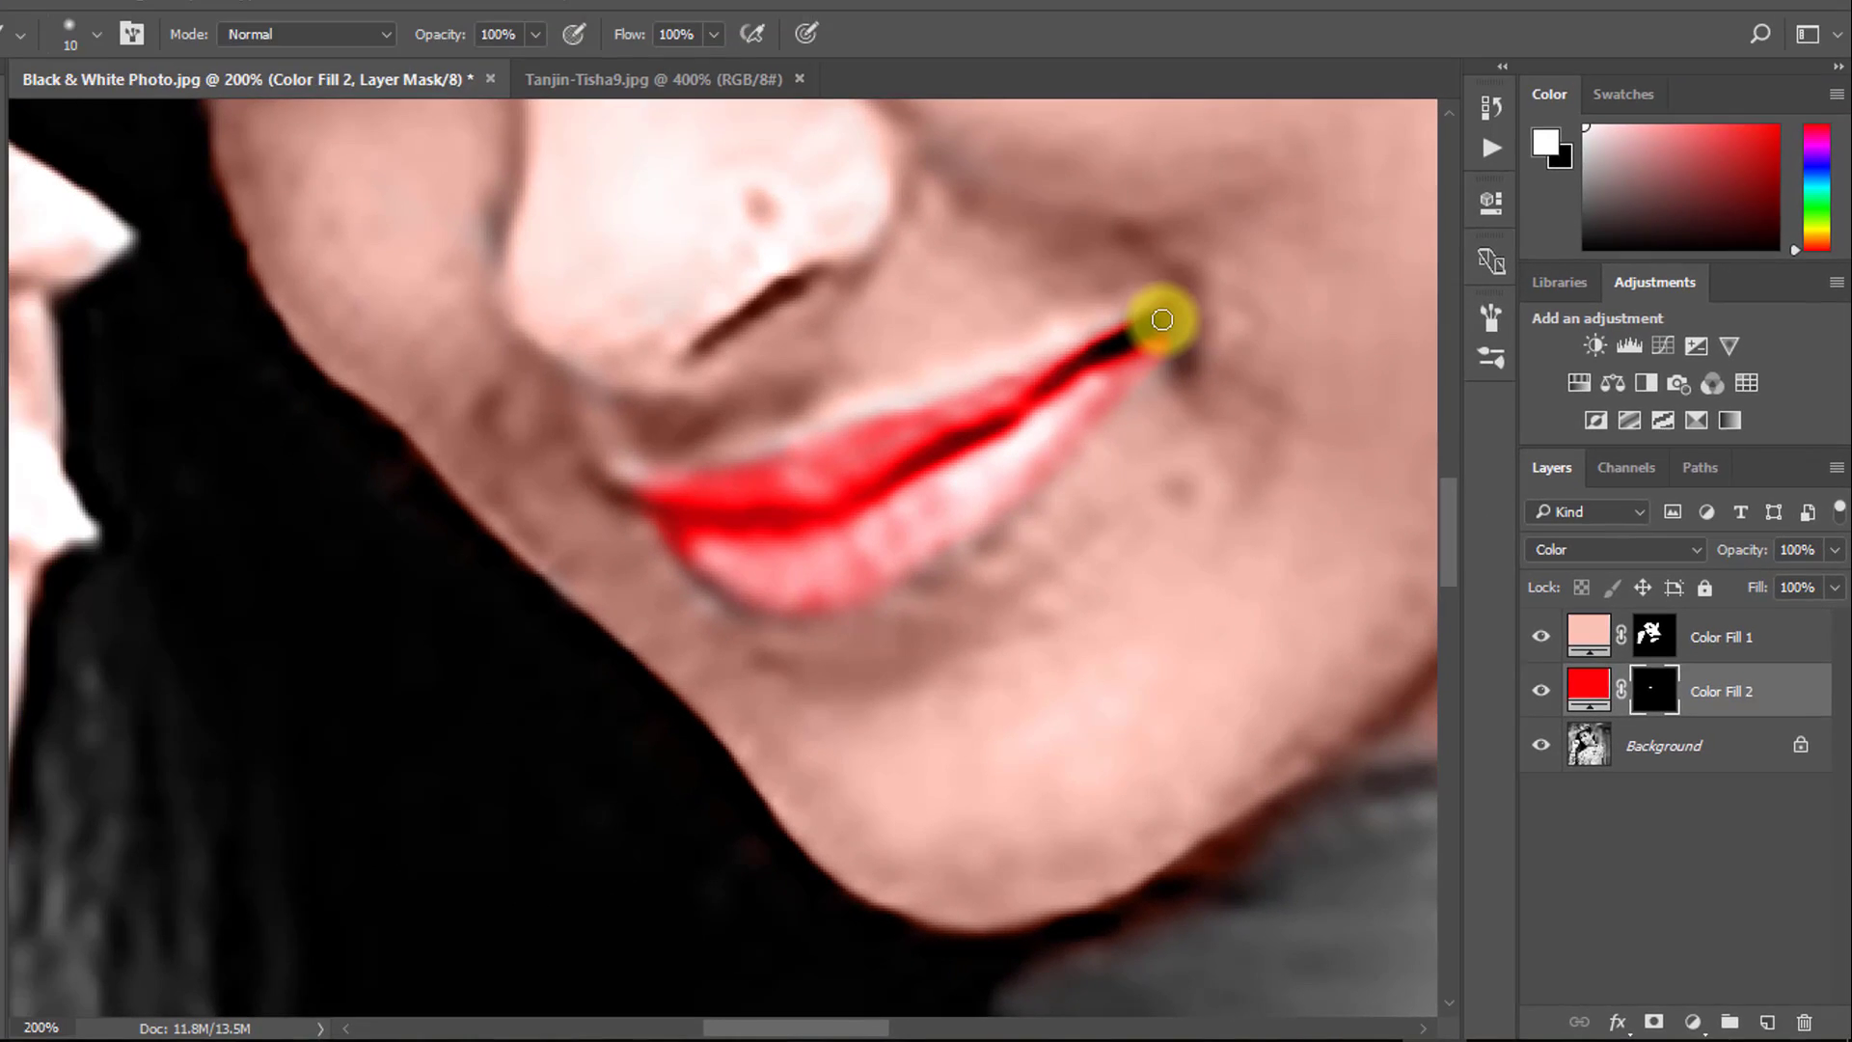
left_click_drag(946, 104, 818, 171)
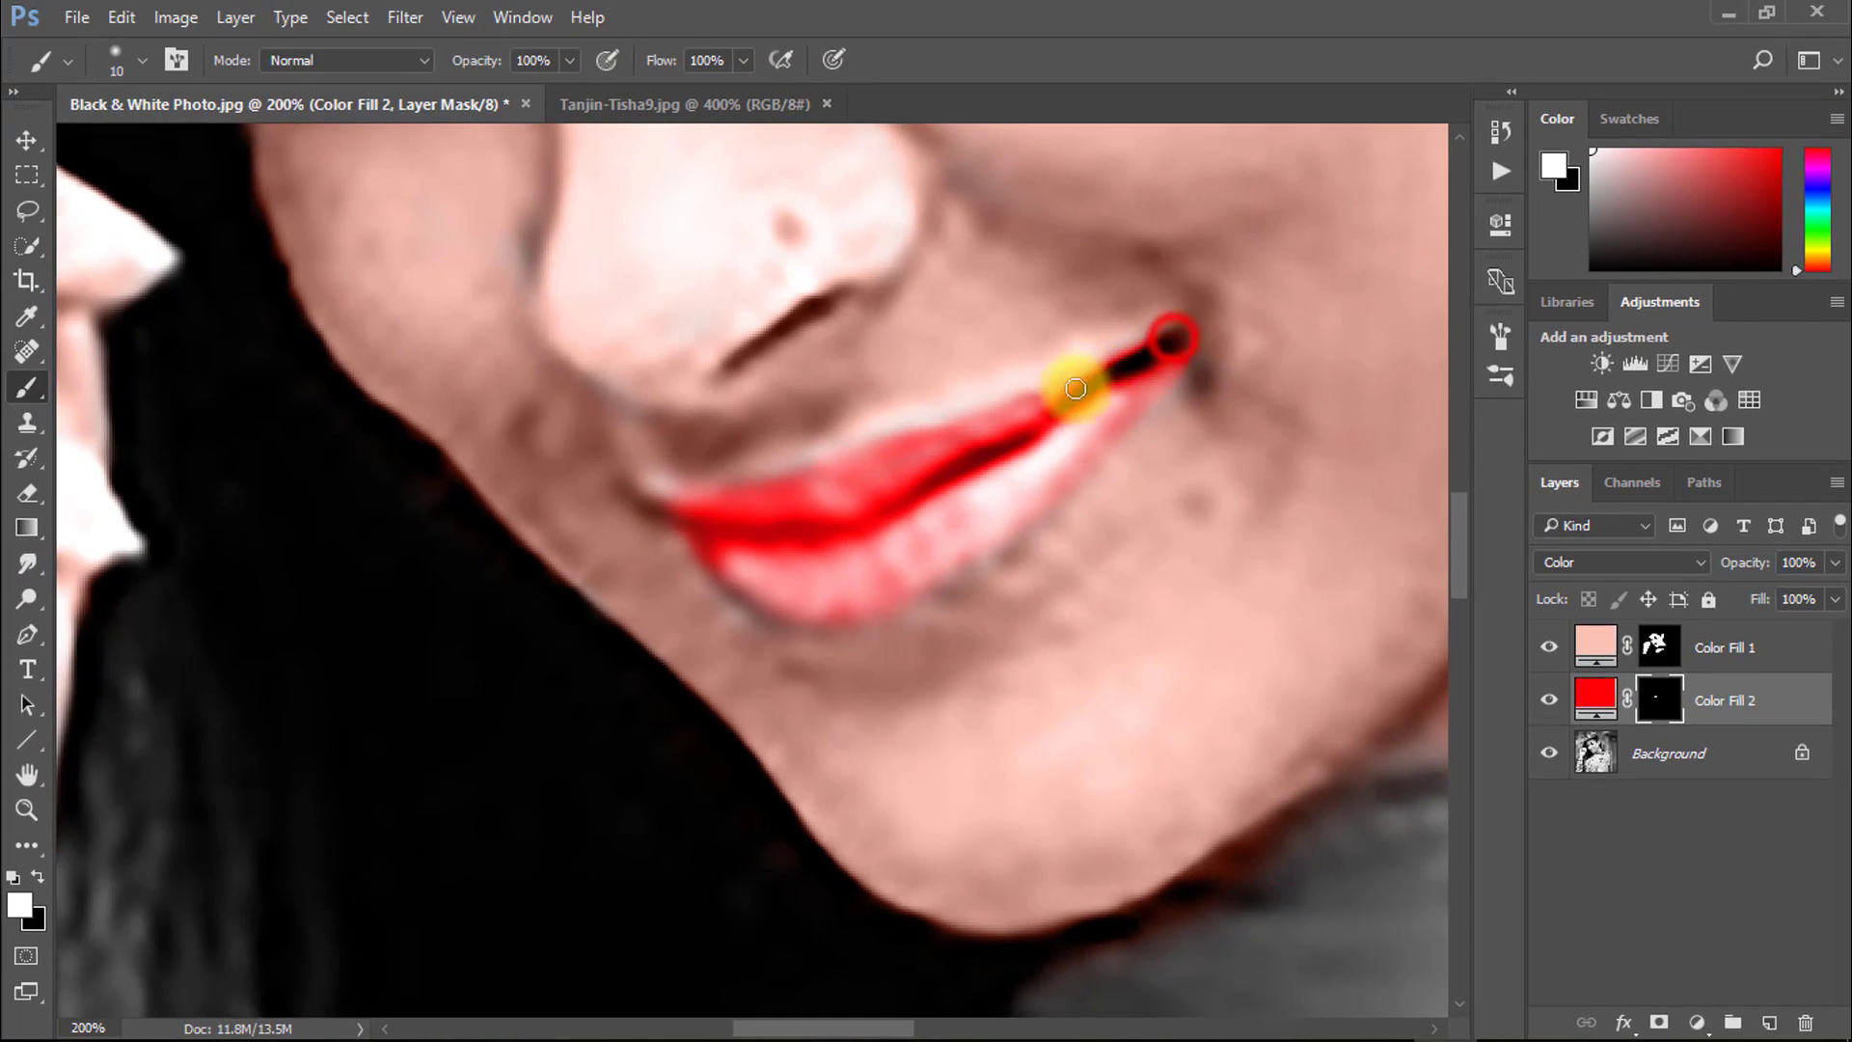
mouse_move(884, 464)
left_mouse_down()
mouse_move(736, 524)
mouse_move(666, 525)
left_mouse_up()
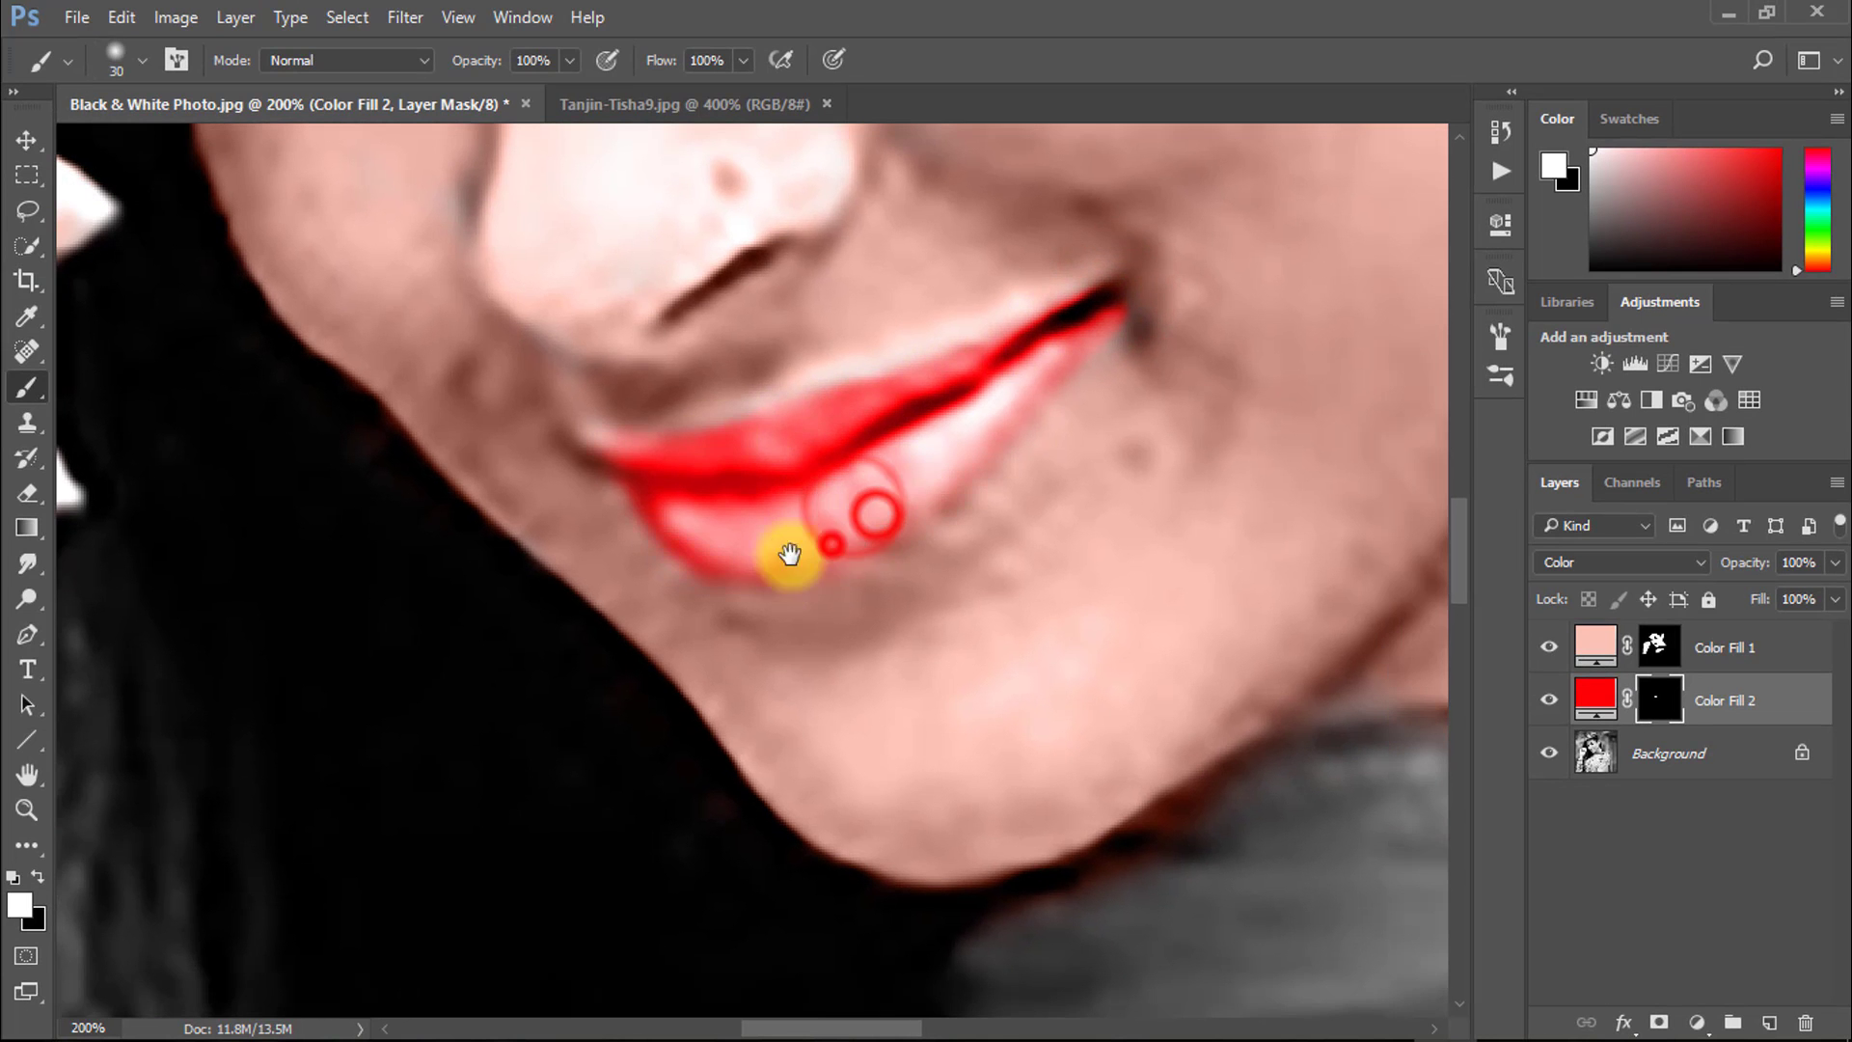
Step: Add an orange (ff5a00) Solid Color fill layer directly above the Background and invert its mask to black
left_click(1661, 760)
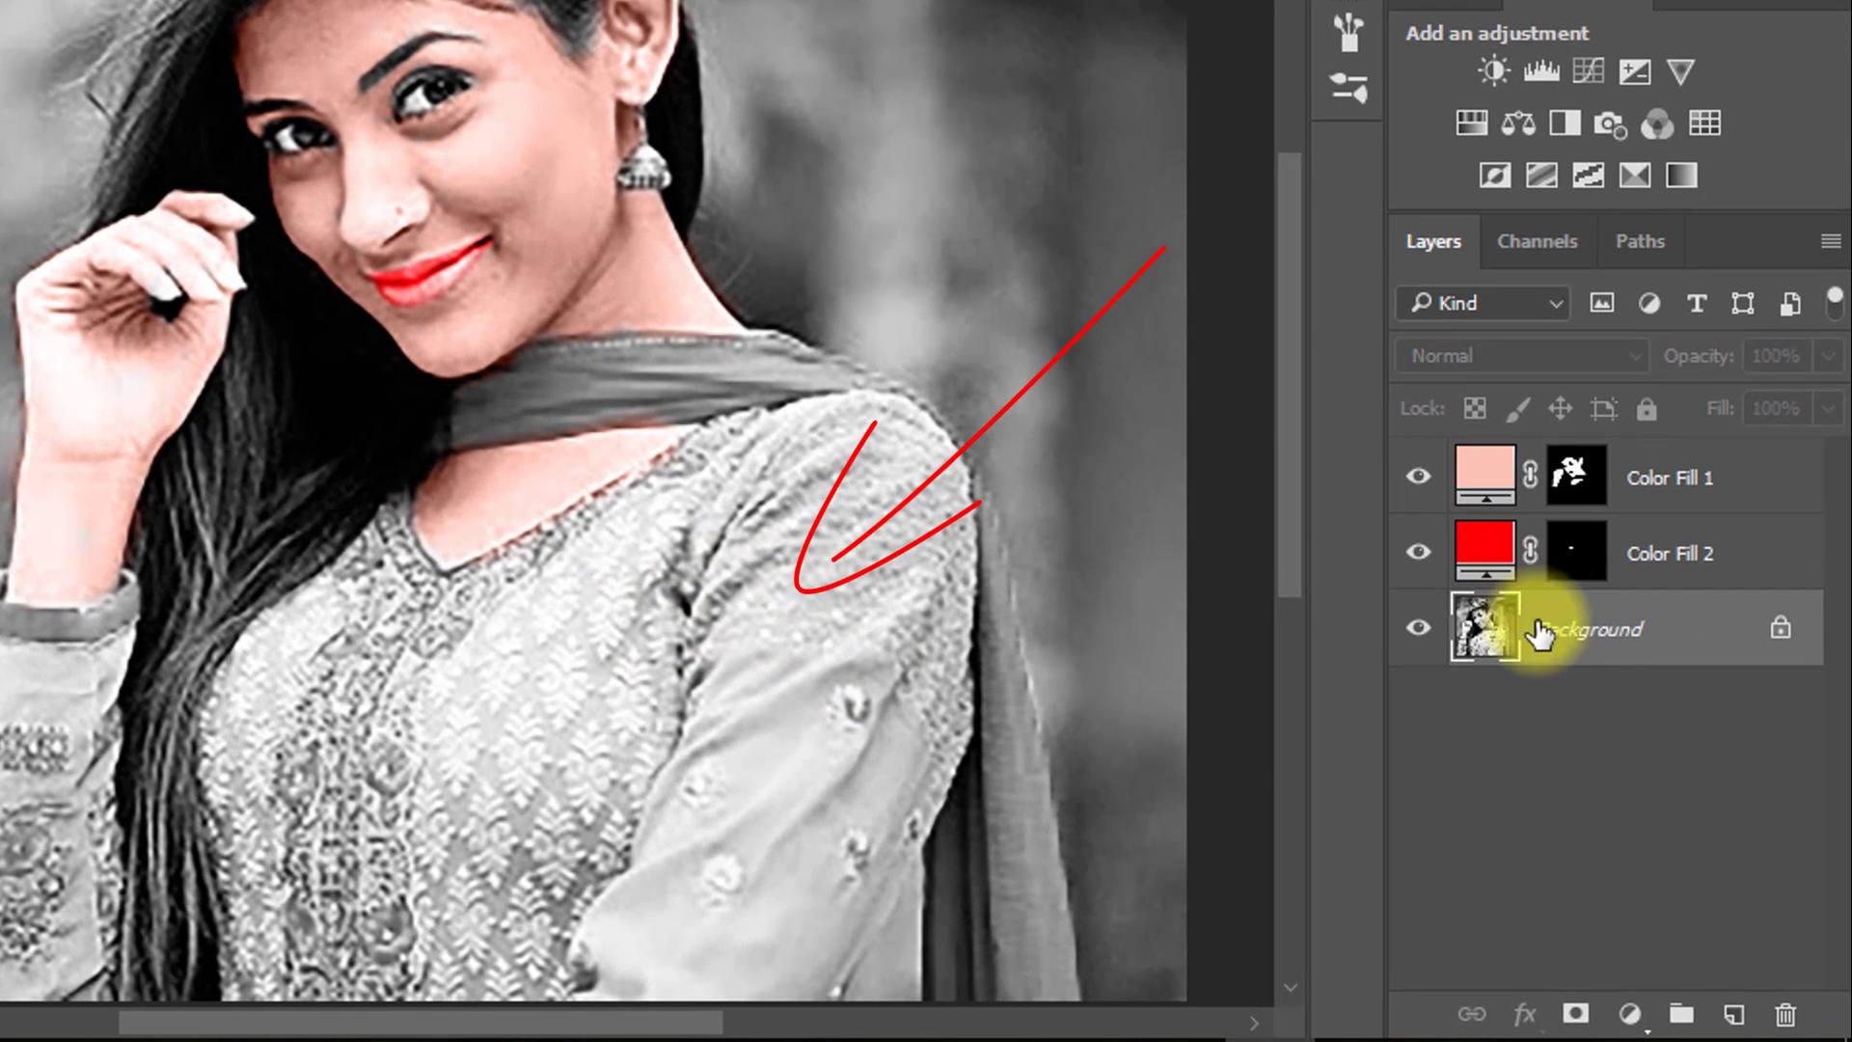
left_click(1632, 1015)
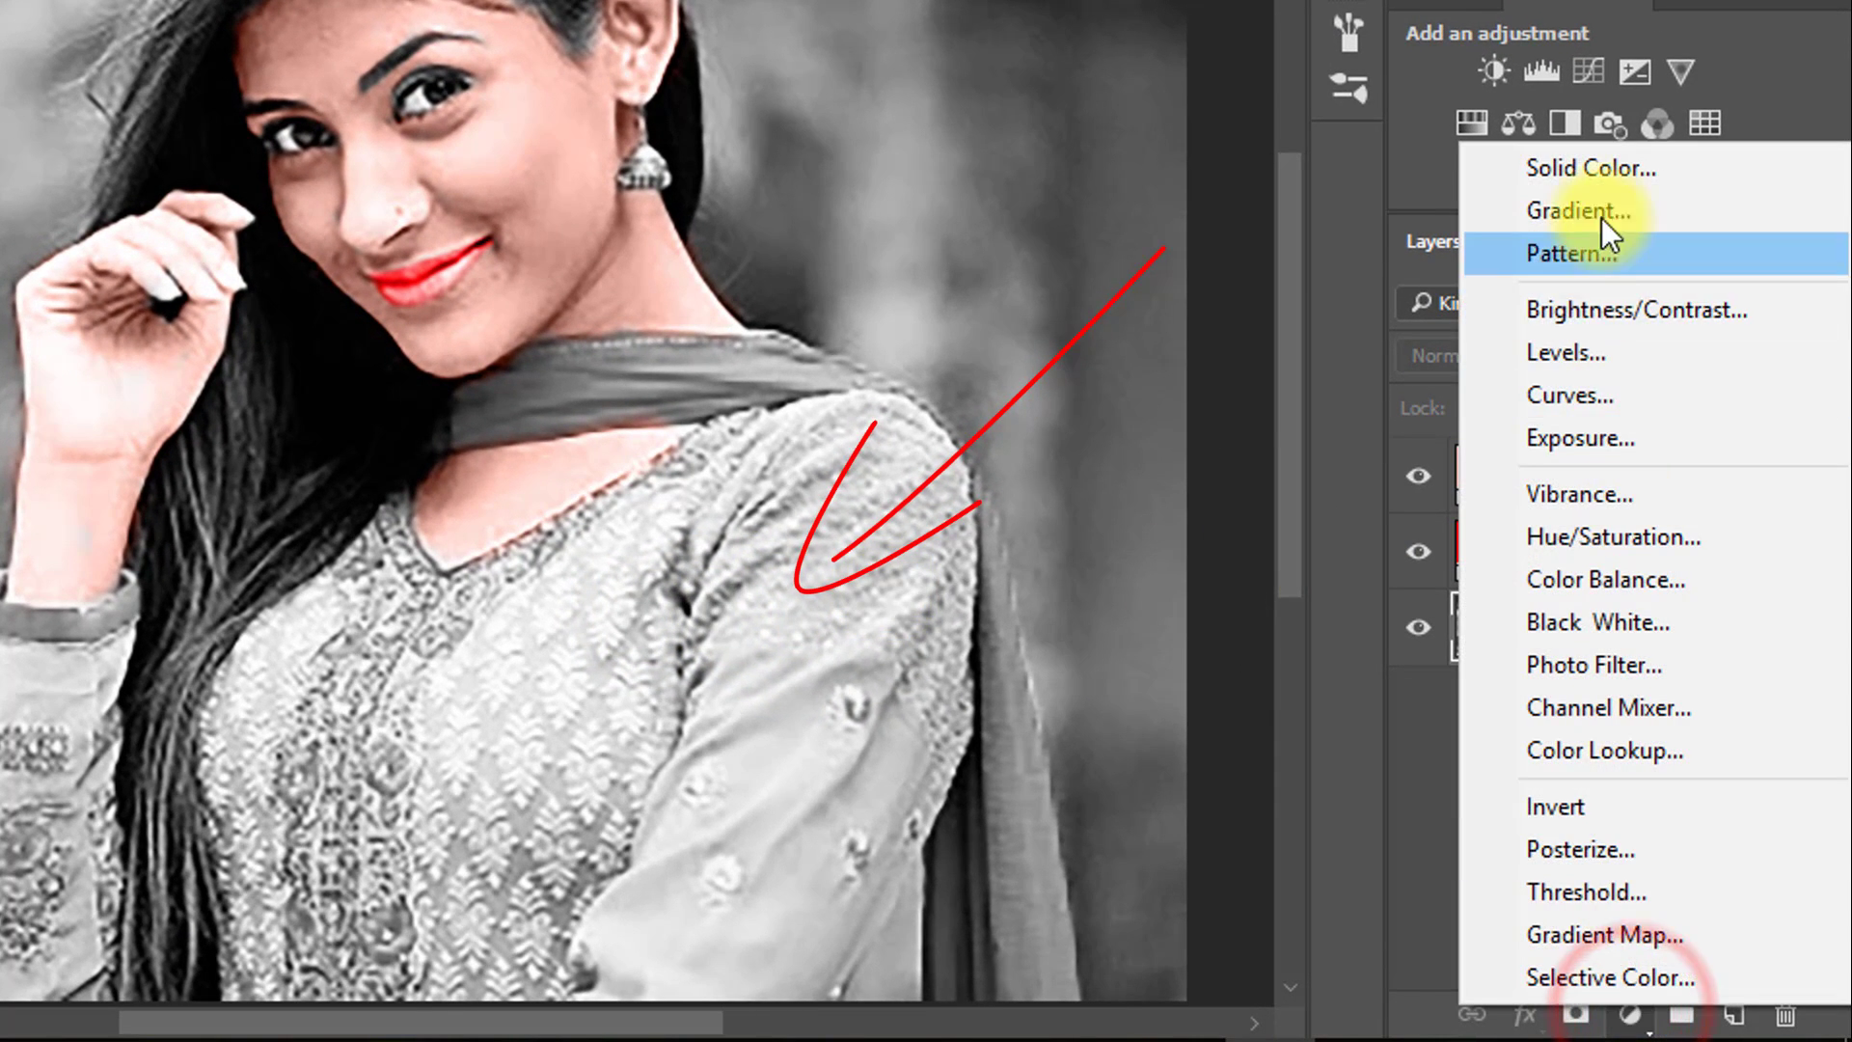
left_click(1582, 166)
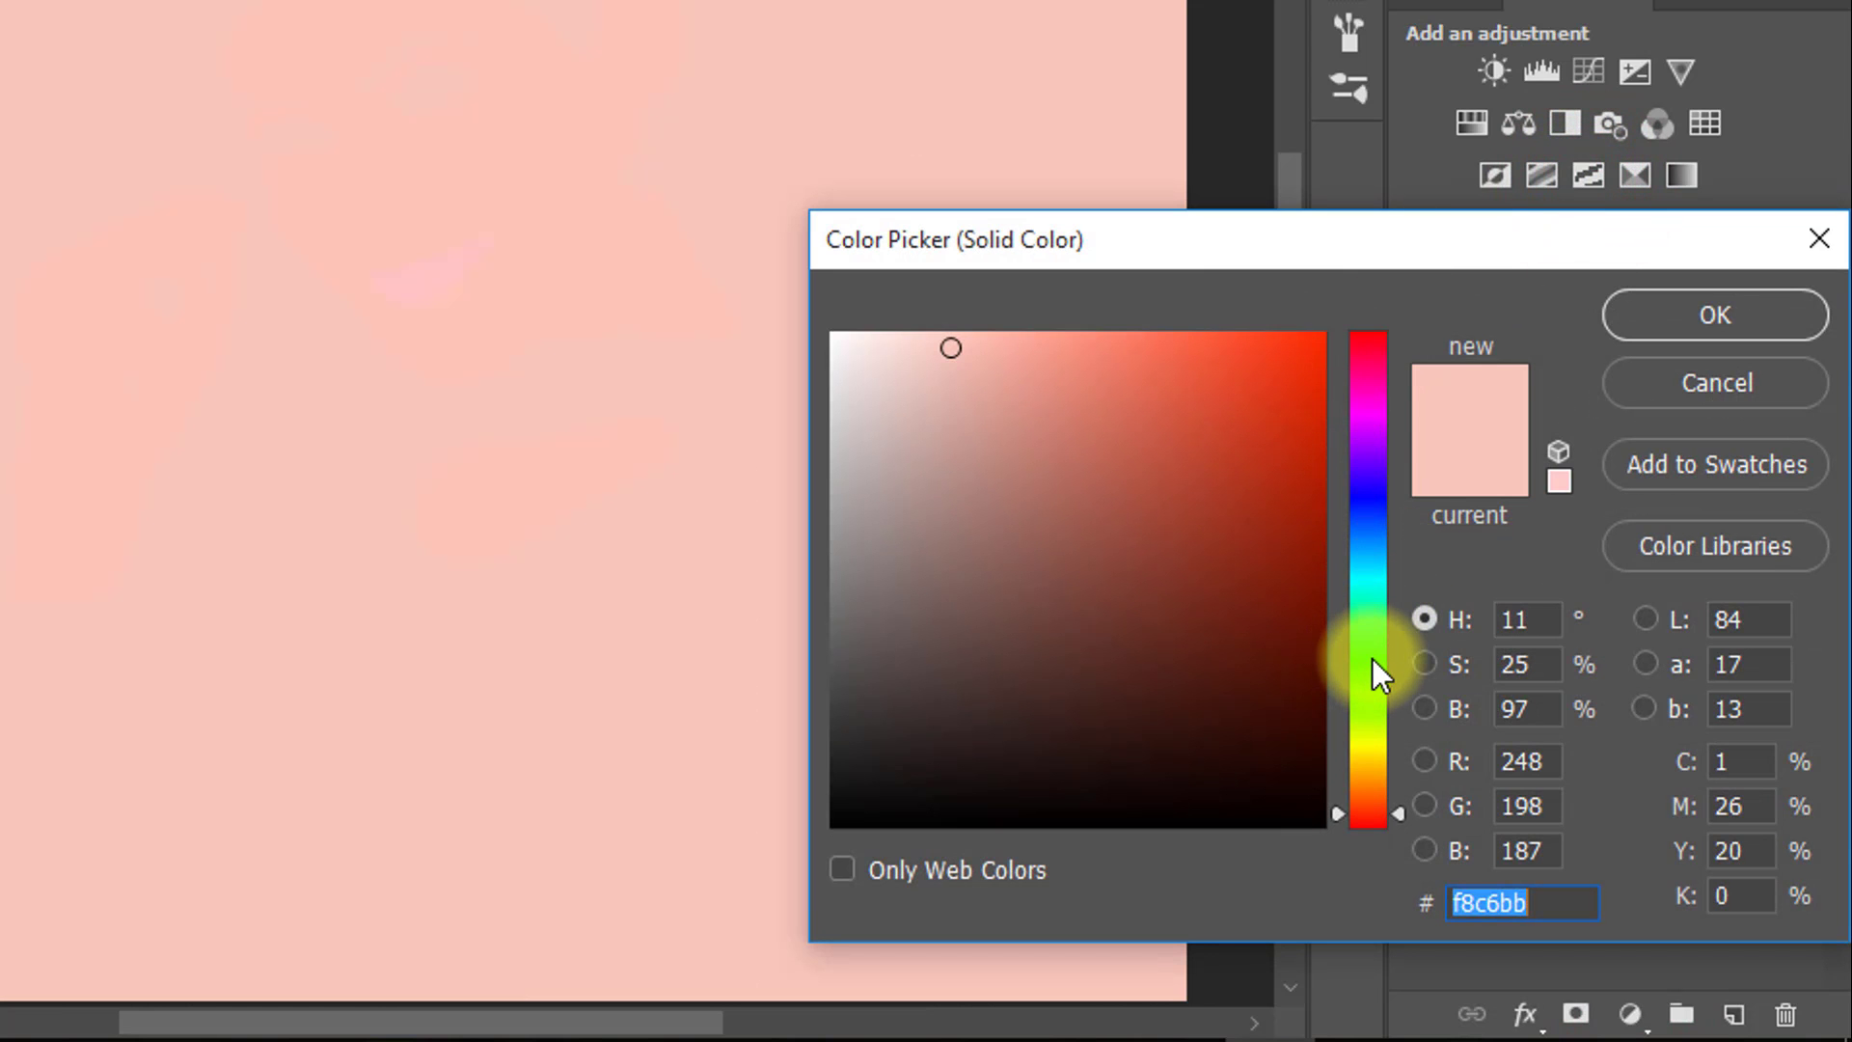
left_click_drag(1366, 807, 1365, 801)
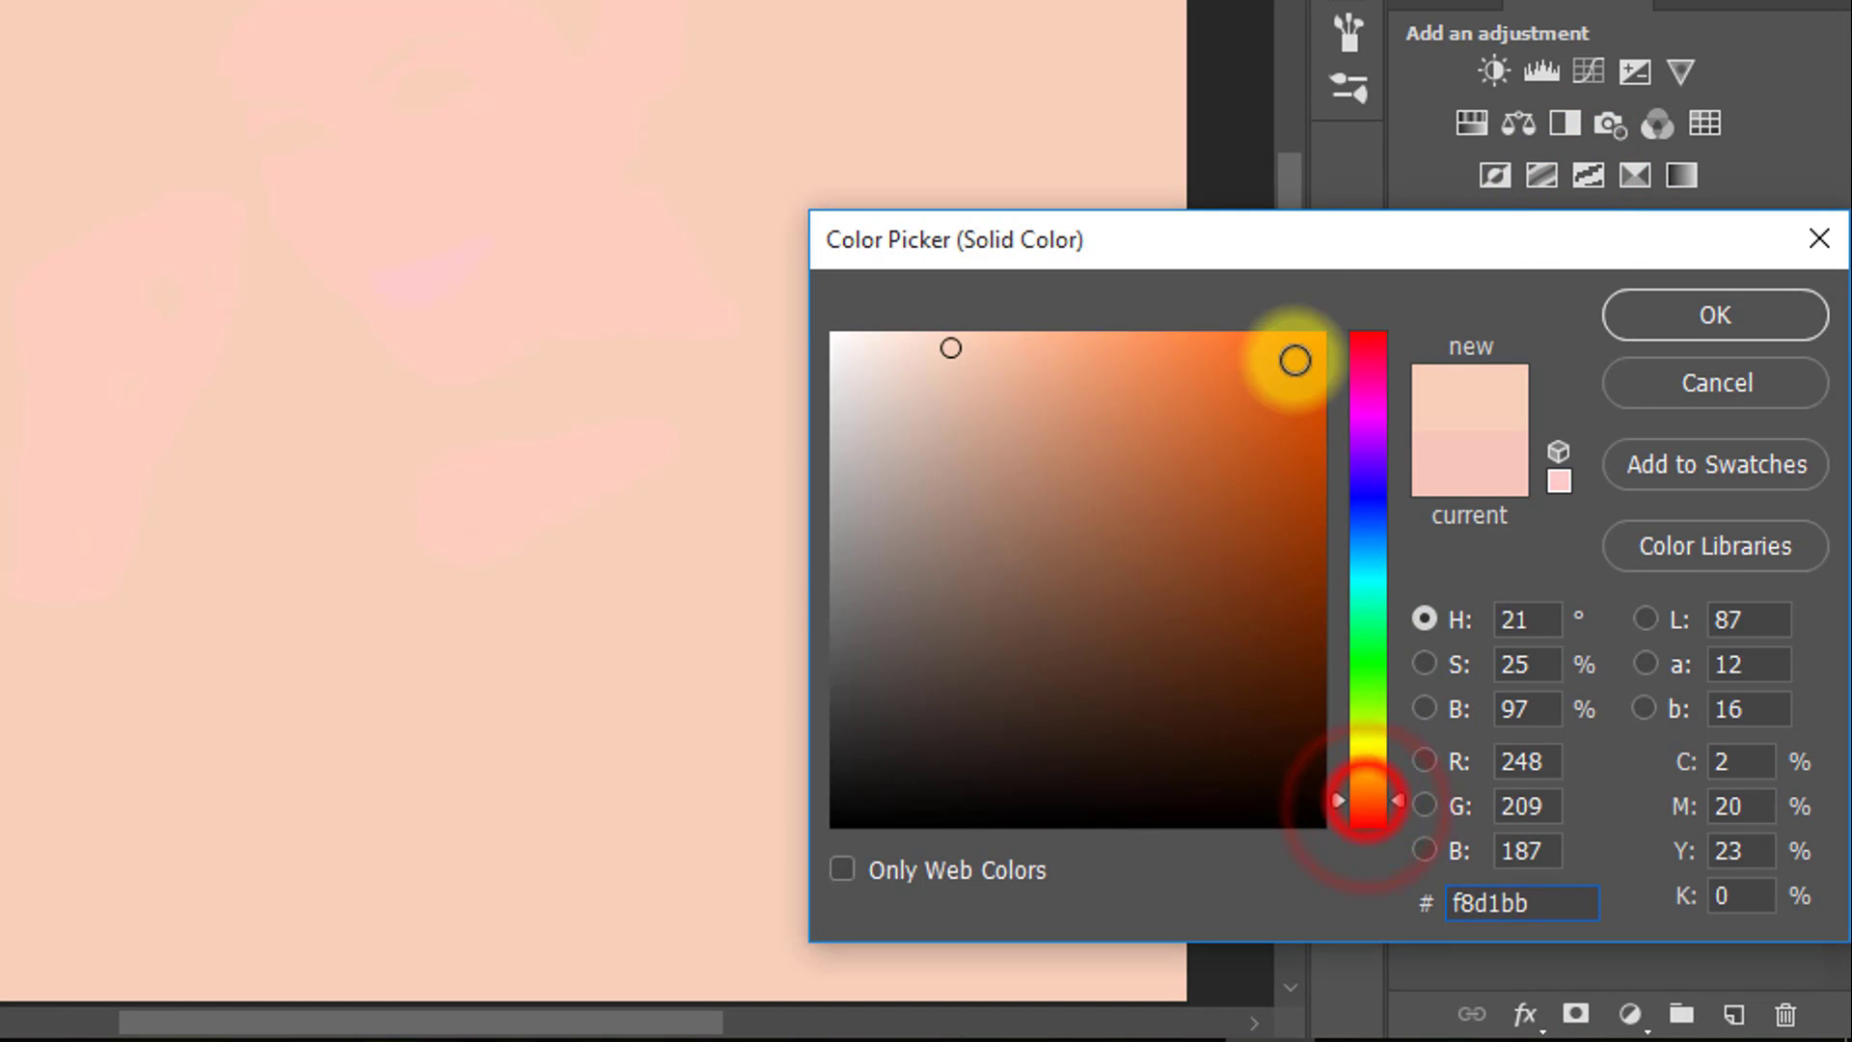
left_click_drag(1293, 360, 1332, 328)
left_click(1718, 315)
key("ctrl+i")
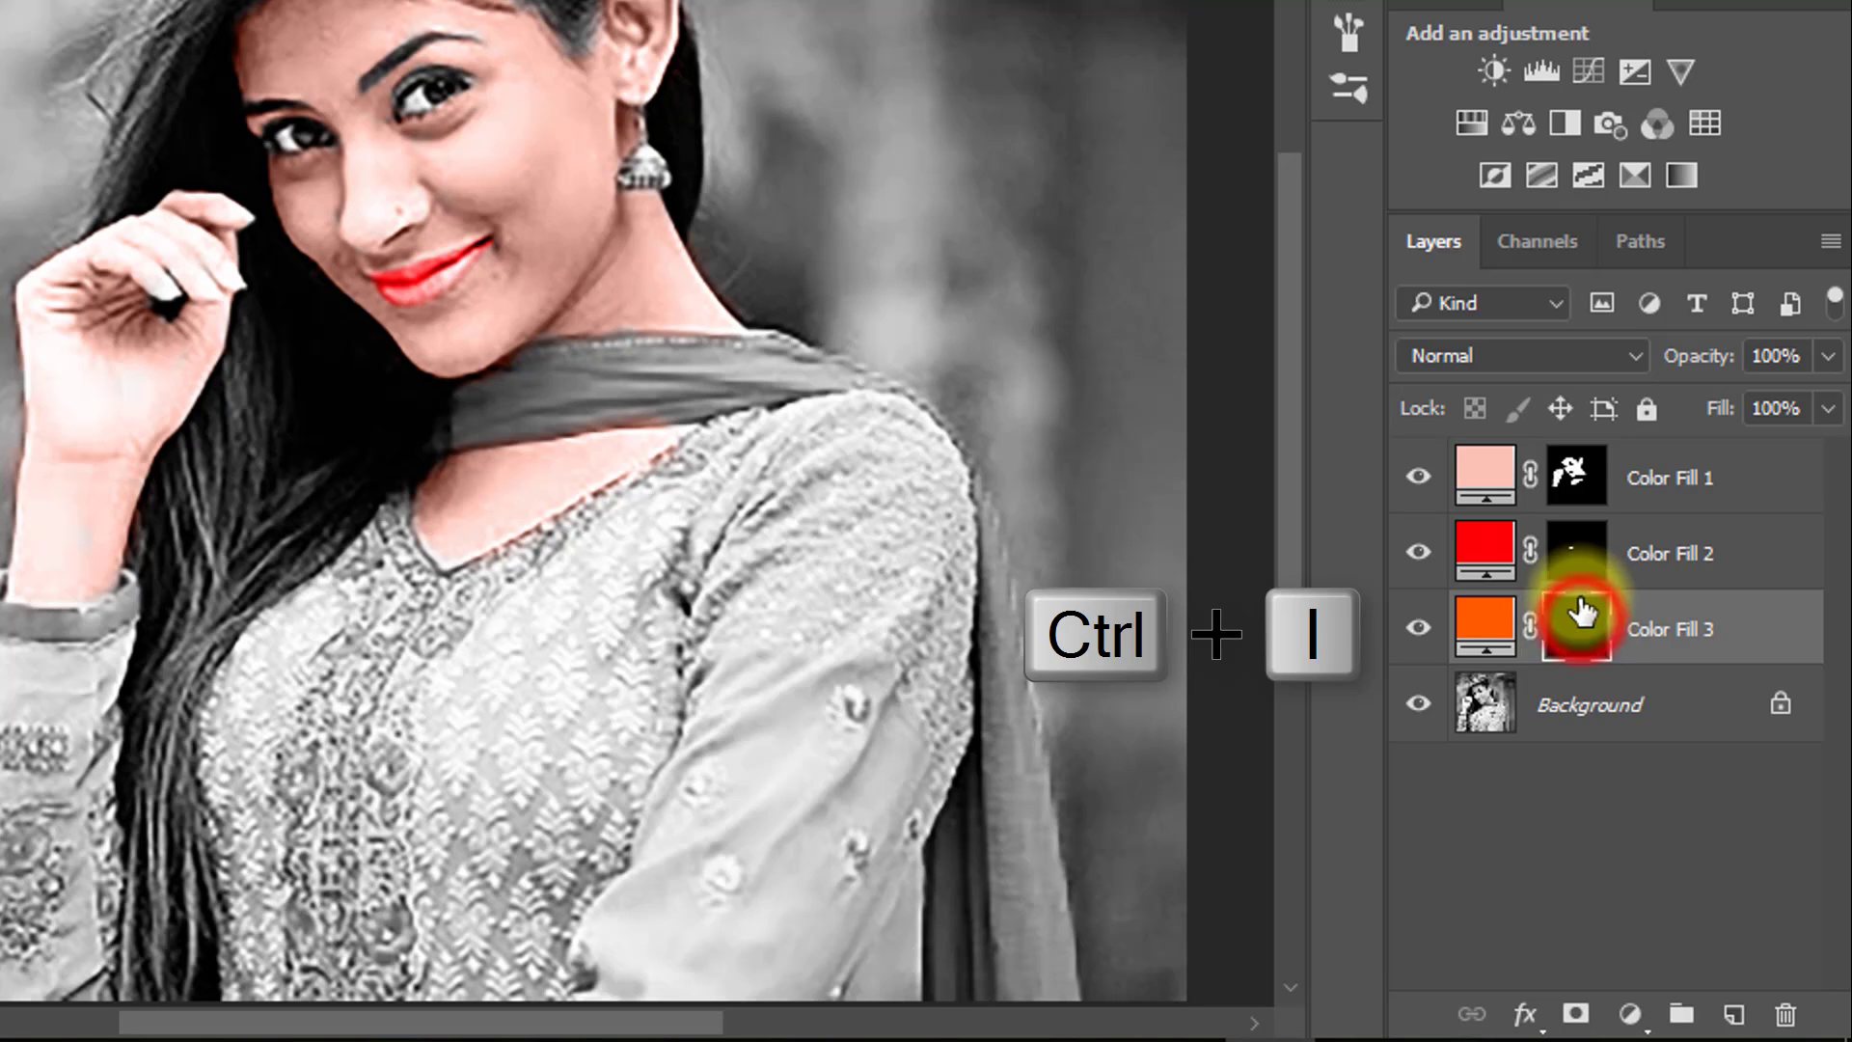
Step: Paint a first orange patch on the front of the dress through the mask and set the layer's blend mode to Color
mouse_move(352, 615)
left_mouse_down()
mouse_move(277, 784)
mouse_move(290, 752)
left_mouse_up()
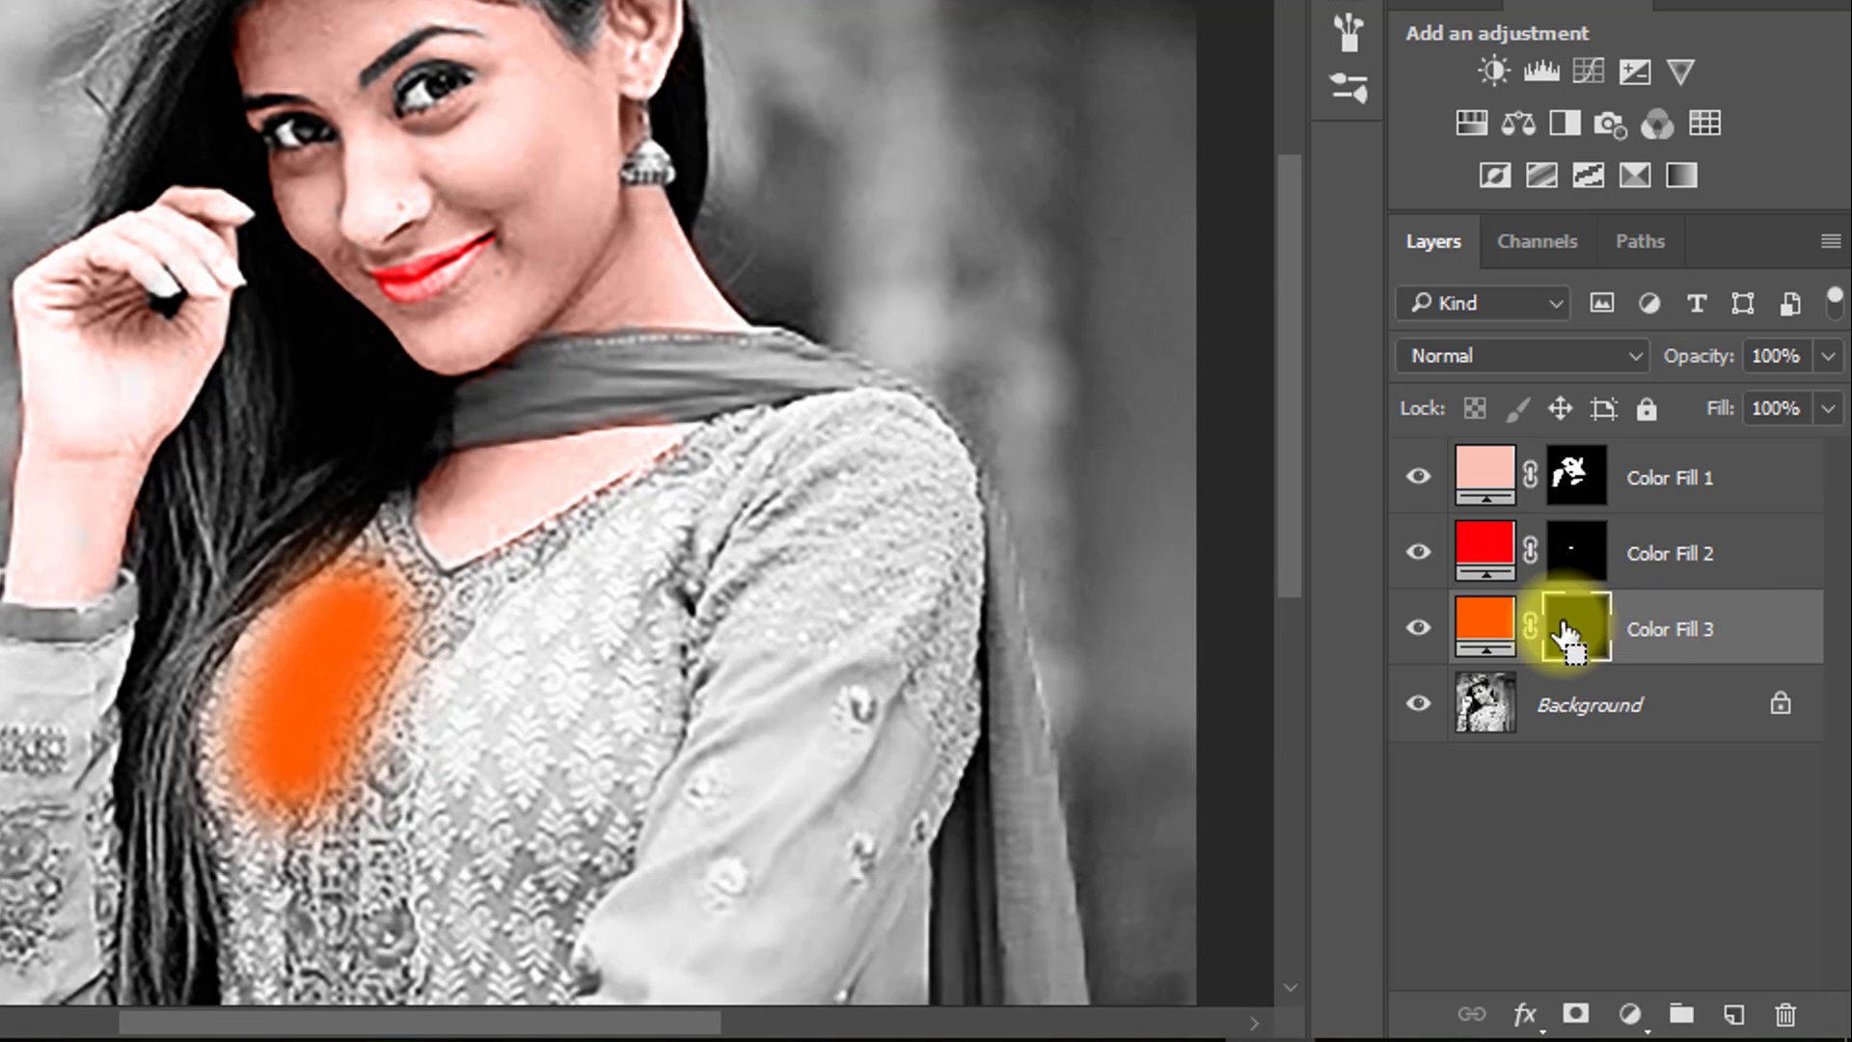
left_click(1547, 355)
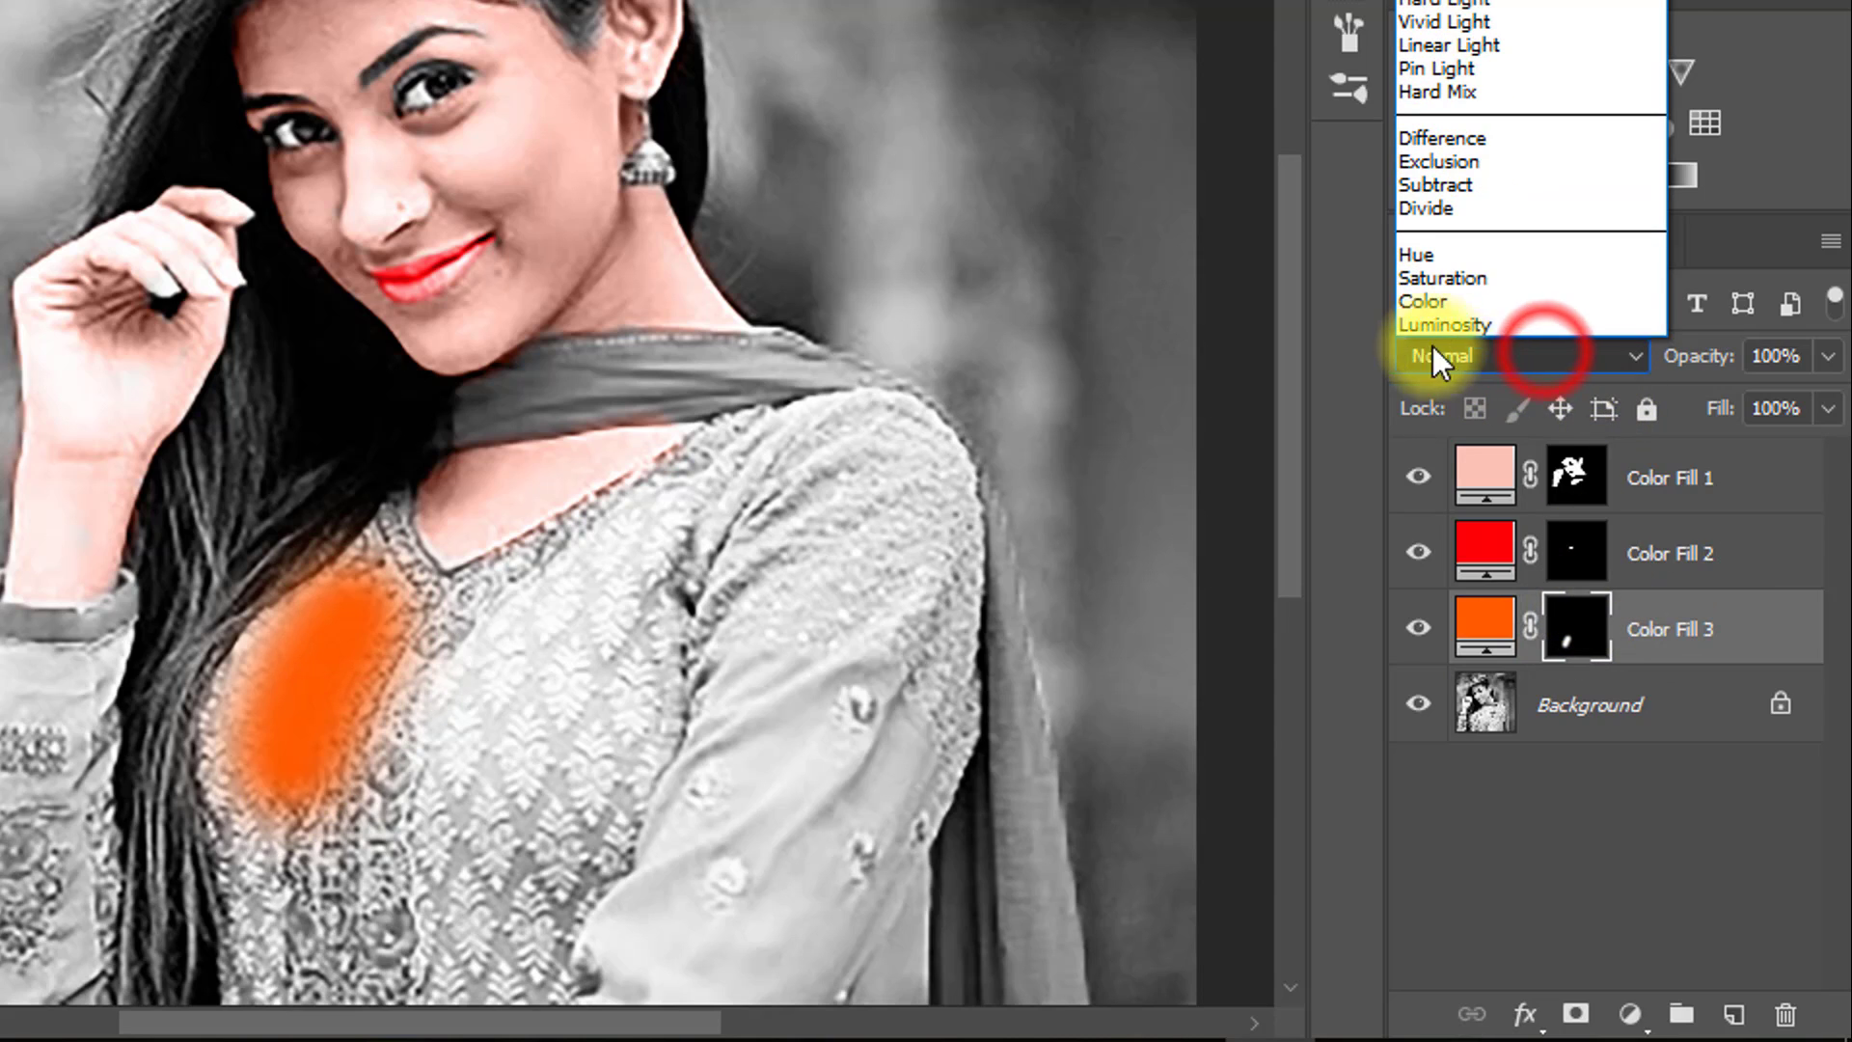
left_click(1422, 311)
Step: Paint the Color Fill 3 mask white over the front and lower part of the dress to colour it orange
left_click(409, 612, "ctrl")
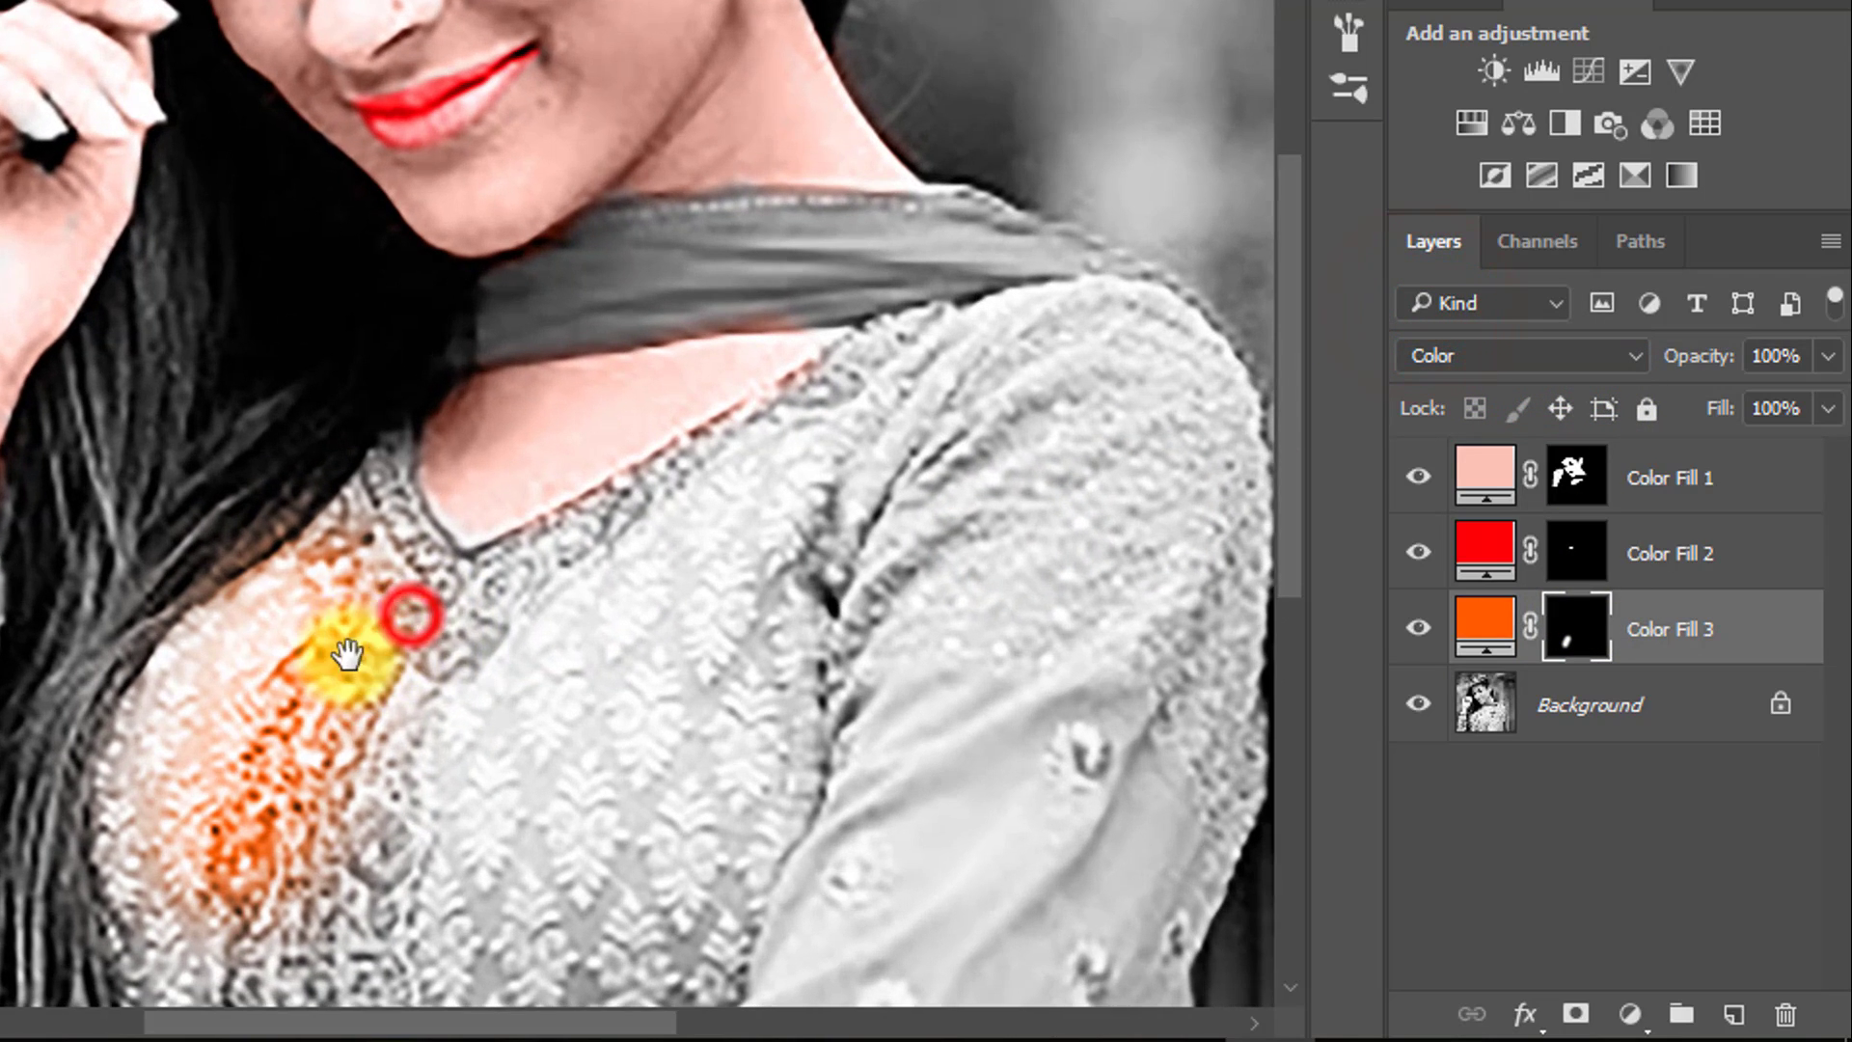
mouse_move(339, 611)
left_mouse_down()
mouse_move(372, 823)
mouse_move(666, 675)
left_mouse_up()
left_click_drag(682, 774, 822, 403)
left_click_drag(586, 458, 492, 713)
left_click_drag(378, 577, 350, 724)
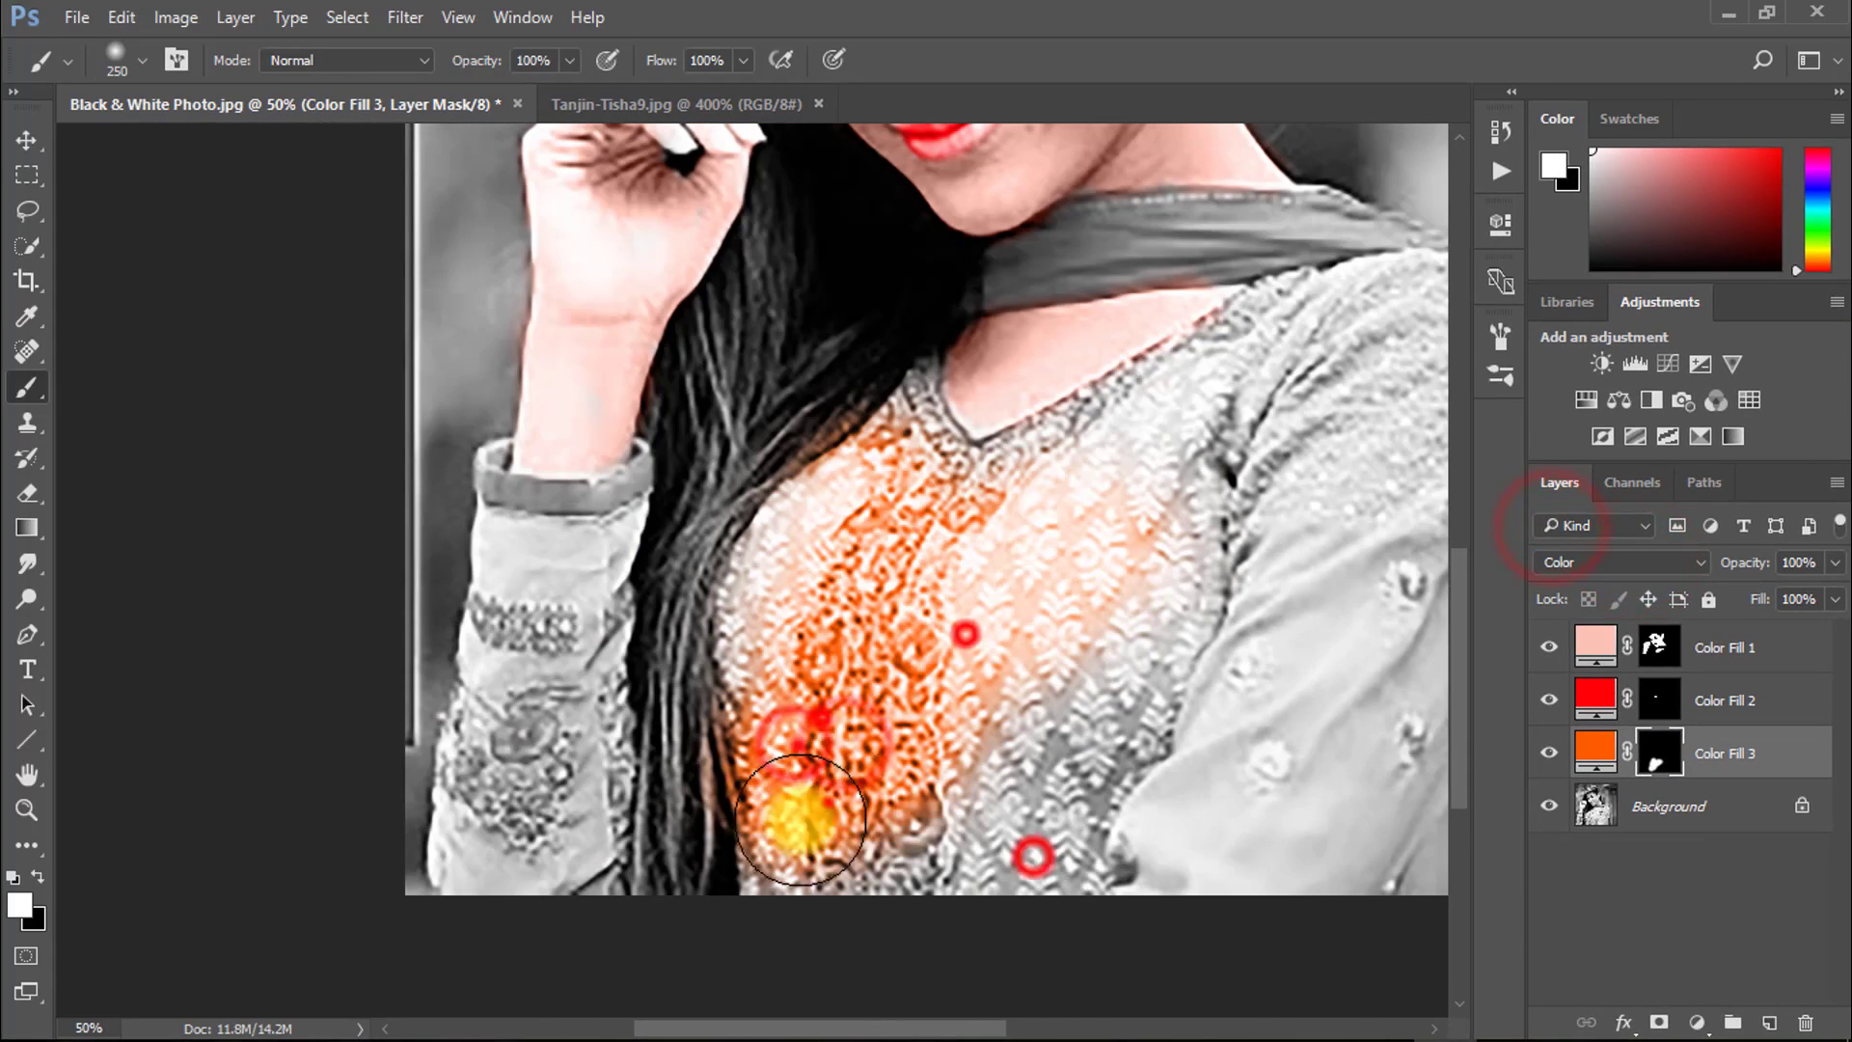
left_click_drag(800, 820, 1032, 856)
left_click_drag(1088, 637, 946, 765)
left_click_drag(1232, 695, 1091, 860)
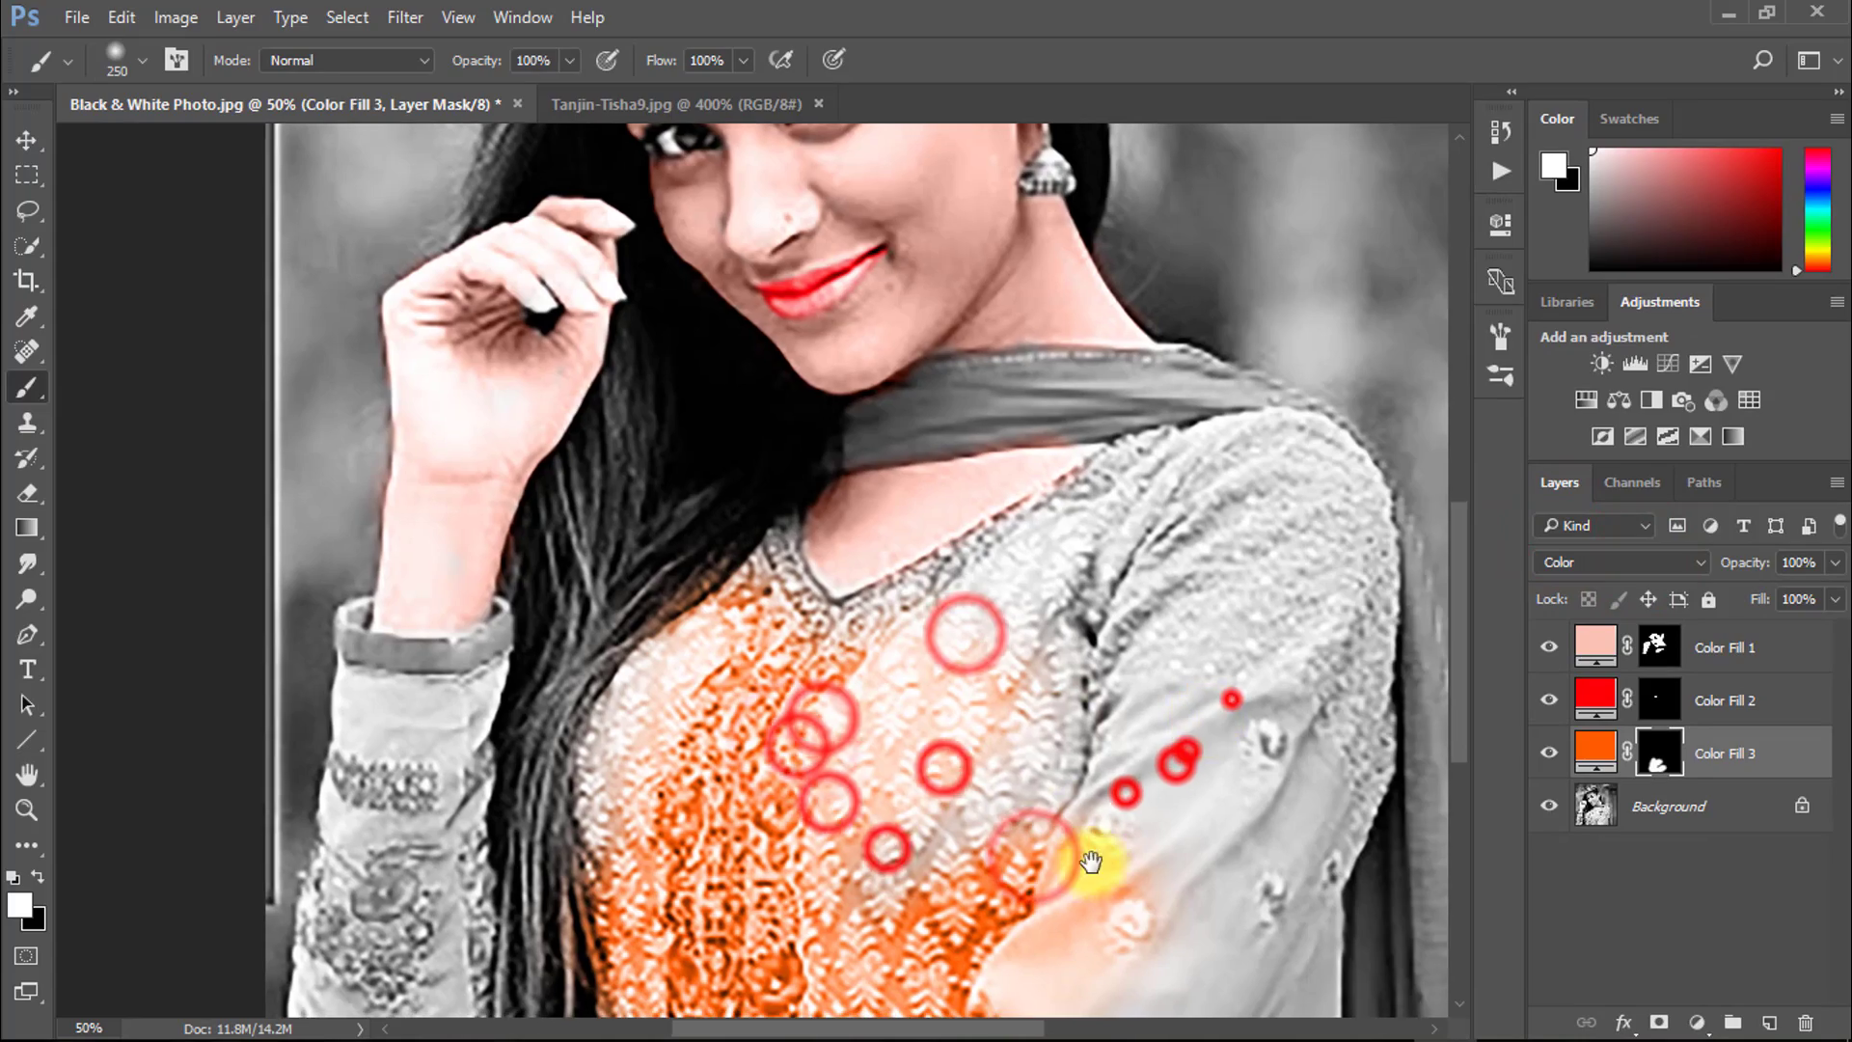
left_click_drag(938, 806, 1000, 757)
Step: Extend the orange over the shoulder, the lowered arm's sleeve and the upper chest of the dress
left_click_drag(1149, 633, 1154, 542)
left_click(1143, 536, "ctrl")
left_click_drag(1274, 653, 1012, 588)
mouse_move(1085, 395)
left_mouse_down()
mouse_move(1083, 735)
mouse_move(1123, 549)
left_mouse_up()
mouse_move(1096, 666)
left_mouse_down()
mouse_move(1103, 839)
mouse_move(1067, 624)
left_mouse_up()
mouse_move(904, 617)
left_mouse_down()
mouse_move(806, 777)
mouse_move(852, 822)
left_mouse_up()
mouse_move(888, 756)
left_mouse_down()
mouse_move(975, 670)
mouse_move(1111, 971)
left_mouse_up()
left_click_drag(826, 606, 676, 618)
Step: Fill in the orange along the V-neckline and the dress edge beside the hair with a smaller brush
key("bracketleft")
key("bracketleft")
key("bracketleft")
key("bracketleft")
key("bracketleft")
key("bracketleft")
key("bracketleft")
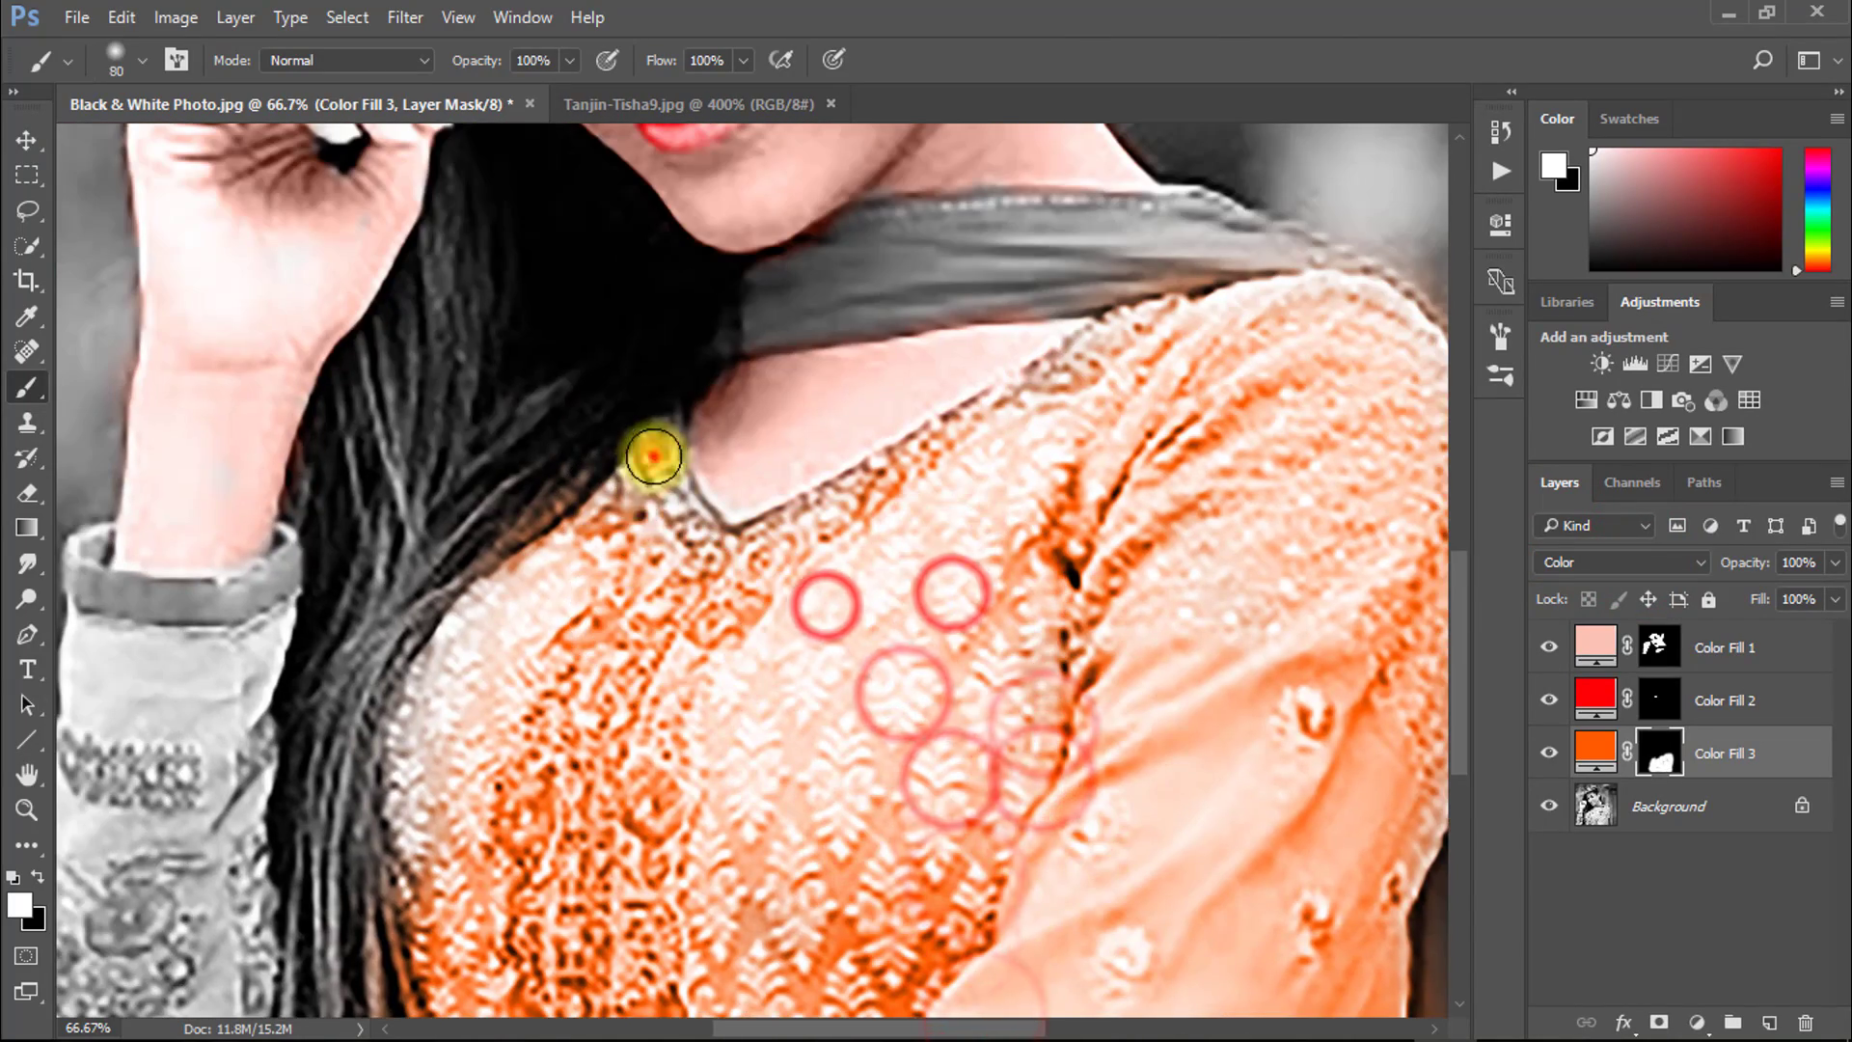
left_click_drag(653, 454, 675, 497)
left_click_drag(447, 669, 438, 898)
mouse_move(454, 942)
left_mouse_down()
mouse_move(474, 753)
mouse_move(487, 897)
left_mouse_up()
left_click(492, 910)
left_click(480, 931)
left_click_drag(548, 724, 882, 810)
Step: Paint orange along the edges of the raised arm's sleeve below the cuff with a finer brush
scroll(451, 503, "up", 3)
key("bracketleft")
key("bracketleft")
key("bracketleft")
key("bracketleft")
key("bracketleft")
key("bracketleft")
mouse_move(351, 674)
left_mouse_down()
mouse_move(773, 749)
mouse_move(1331, 648)
left_mouse_up()
scroll(976, 765, "down", 3)
left_click_drag(967, 844, 634, 545)
mouse_move(508, 467)
left_mouse_down()
mouse_move(472, 713)
mouse_move(546, 953)
mouse_move(645, 632)
left_mouse_up()
mouse_move(633, 575)
left_mouse_down()
mouse_move(417, 686)
mouse_move(608, 732)
left_mouse_up()
Step: Paint the embroidered band and upper part of the raised arm's sleeve orange with a 60 px brush
left_click(609, 732, "ctrl")
key("bracketright")
key("bracketright")
key("bracketright")
key("bracketright")
left_click_drag(434, 682, 444, 632)
mouse_move(434, 725)
left_mouse_down()
mouse_move(422, 779)
mouse_move(616, 753)
left_mouse_up()
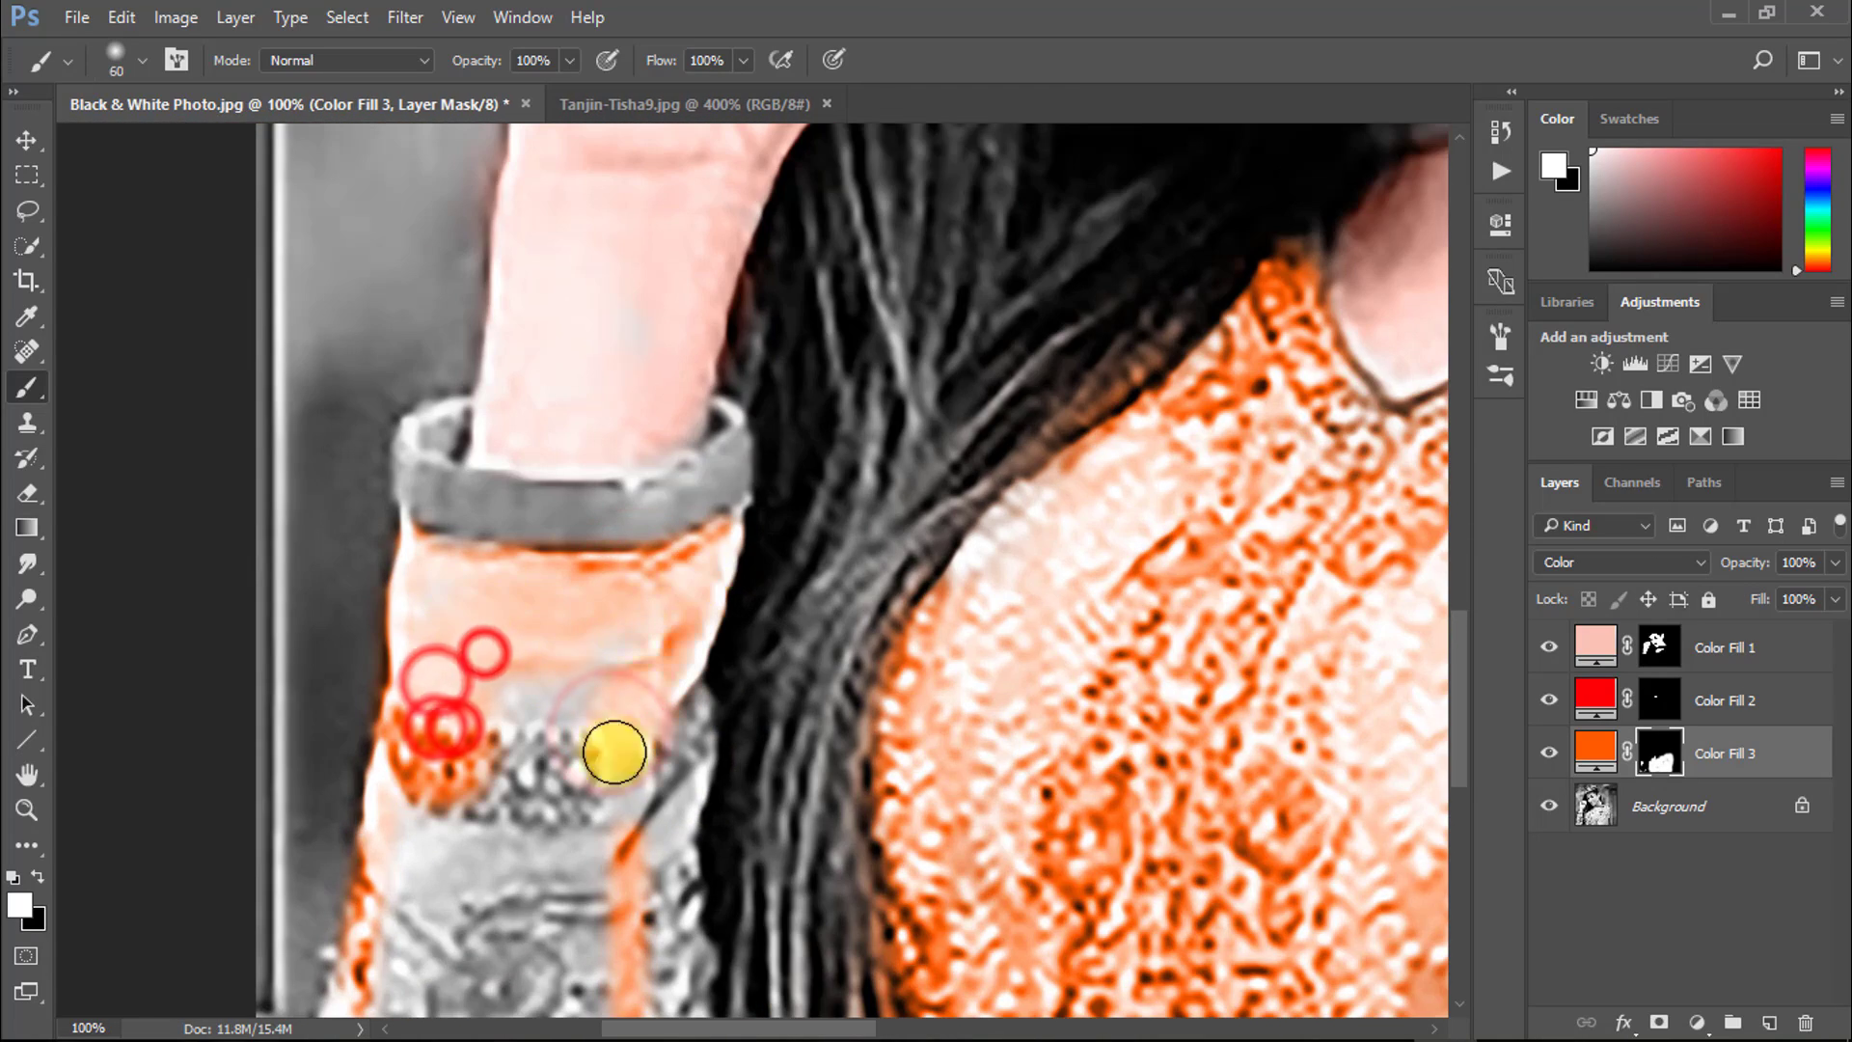
left_click_drag(631, 872, 648, 602)
mouse_move(633, 472)
left_mouse_down()
mouse_move(587, 559)
mouse_move(424, 724)
left_mouse_up()
Step: Cover the remaining grey areas of the raised arm's sleeve in orange with a 100 px brush
key("bracketright")
key("bracketright")
key("bracketright")
key("bracketright")
left_click_drag(537, 488, 426, 678)
left_click_drag(472, 932, 470, 755)
left_click_drag(659, 511, 608, 651)
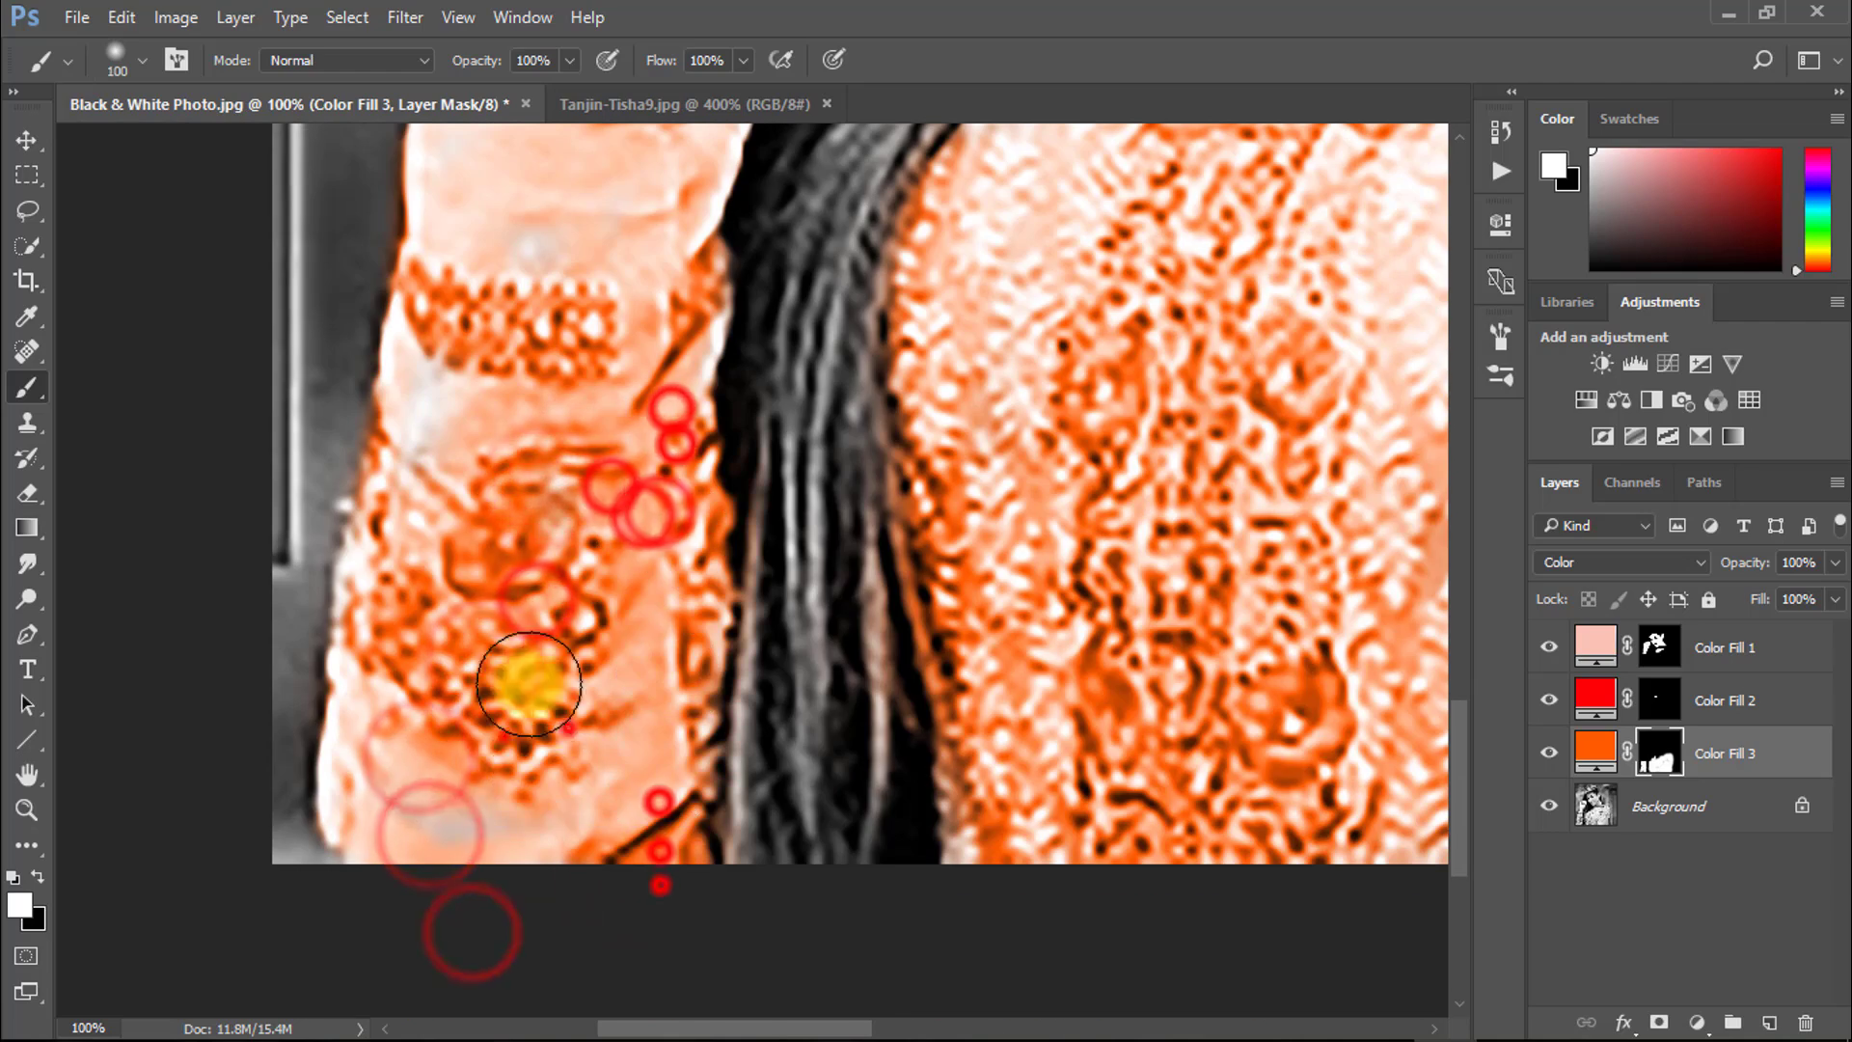
Step: Touch up the orange along the dress neckline and on the lowered arm's sleeve
scroll(496, 579, "down", 3)
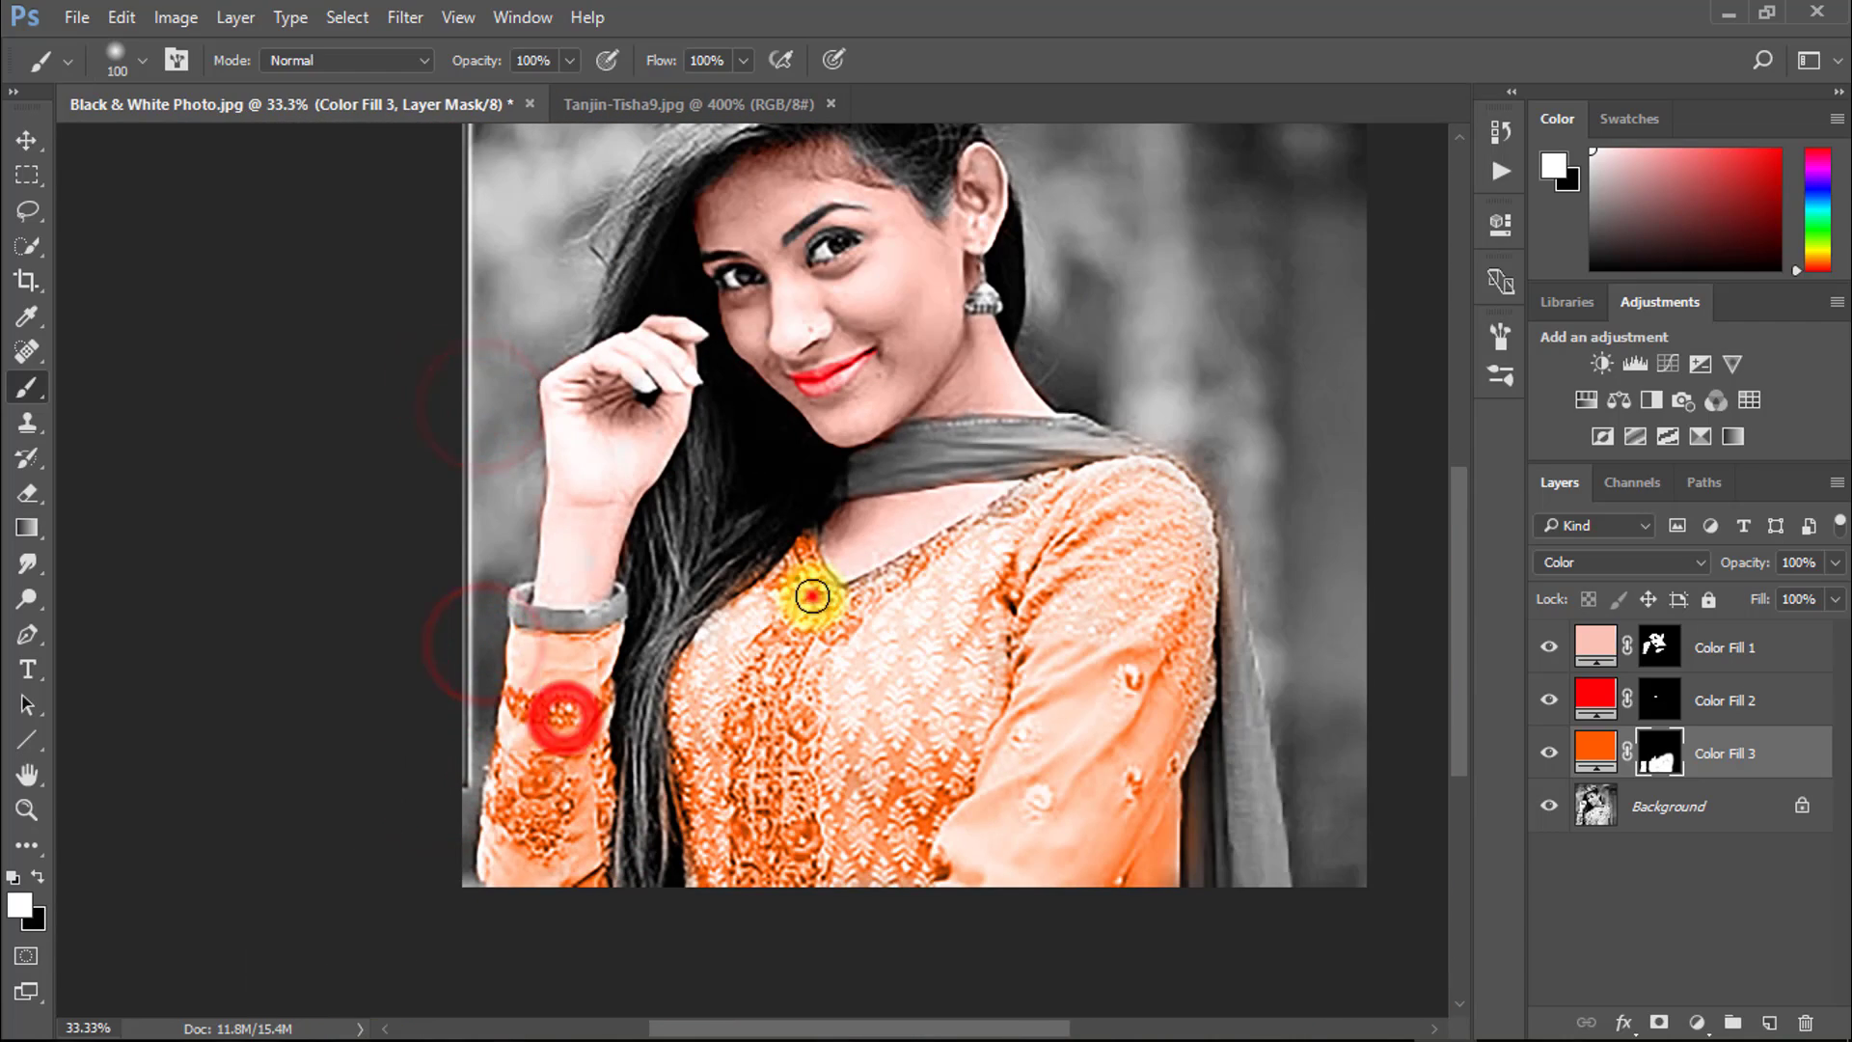
mouse_move(812, 596)
left_mouse_down()
mouse_move(957, 559)
mouse_move(1004, 508)
left_mouse_up()
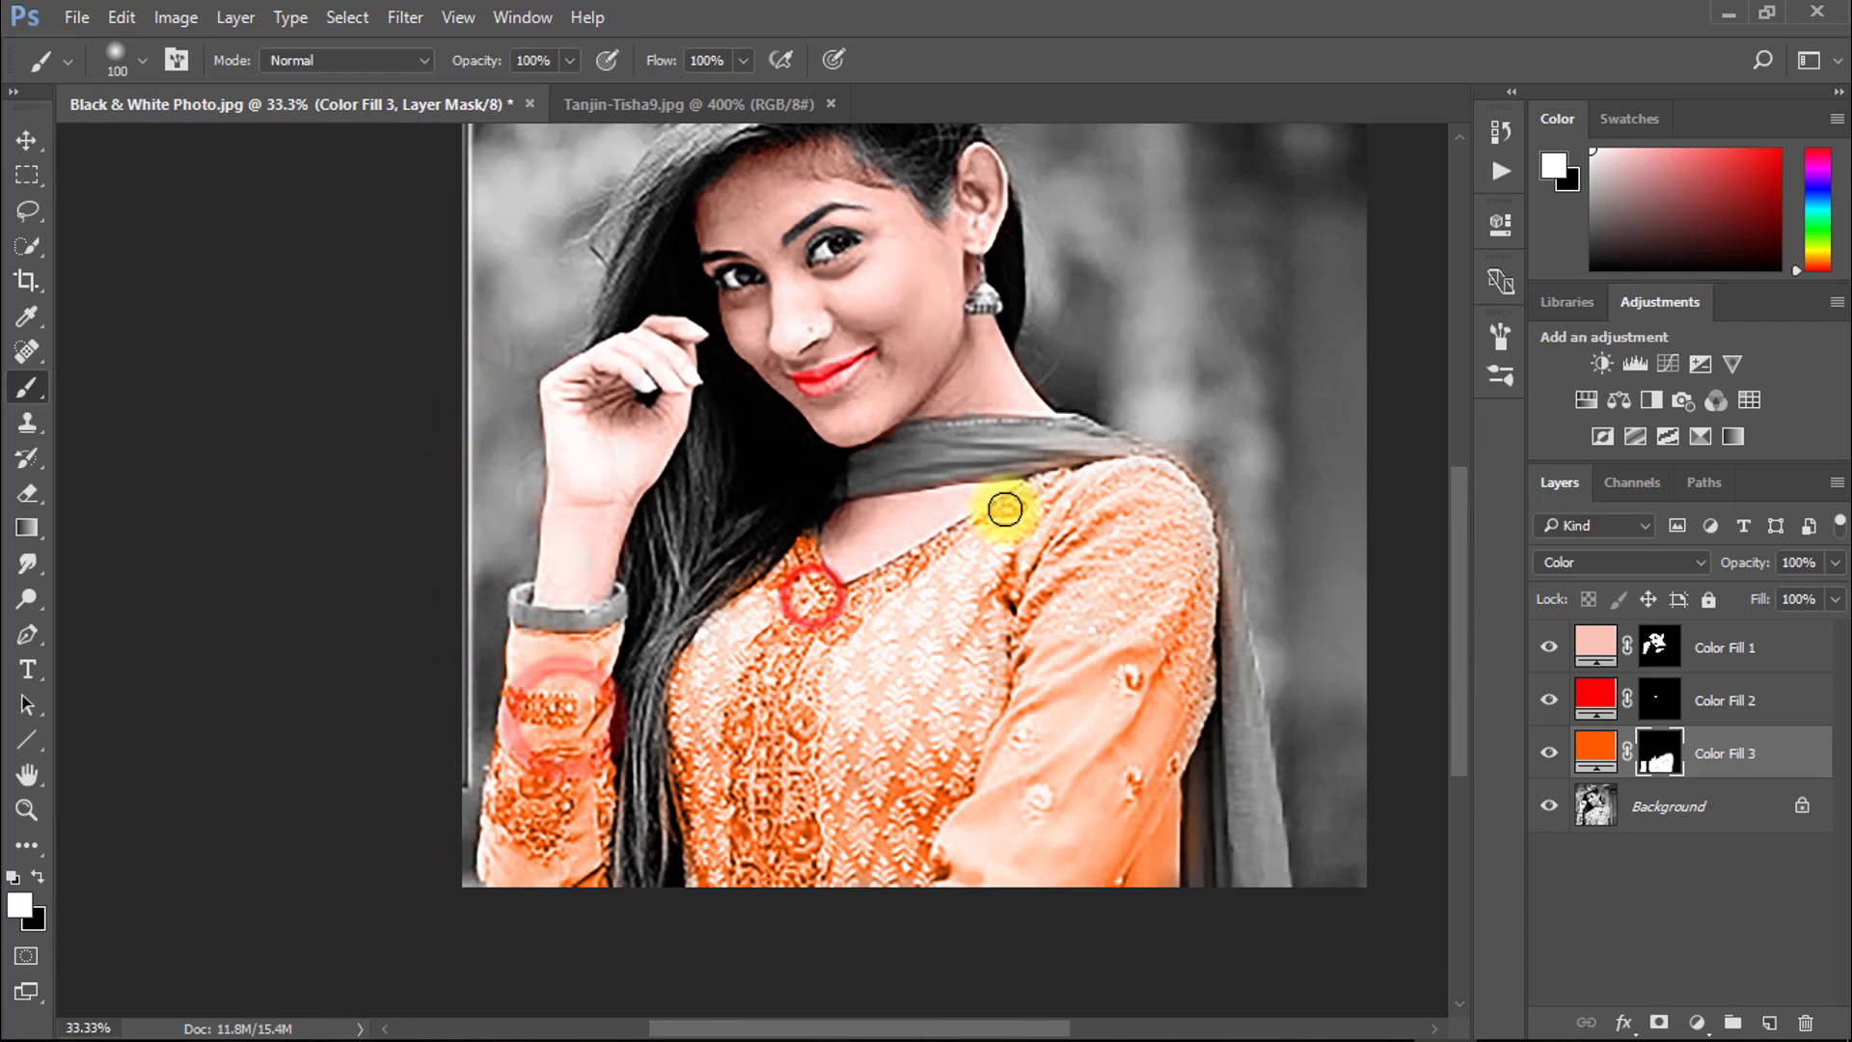
left_click(1154, 672)
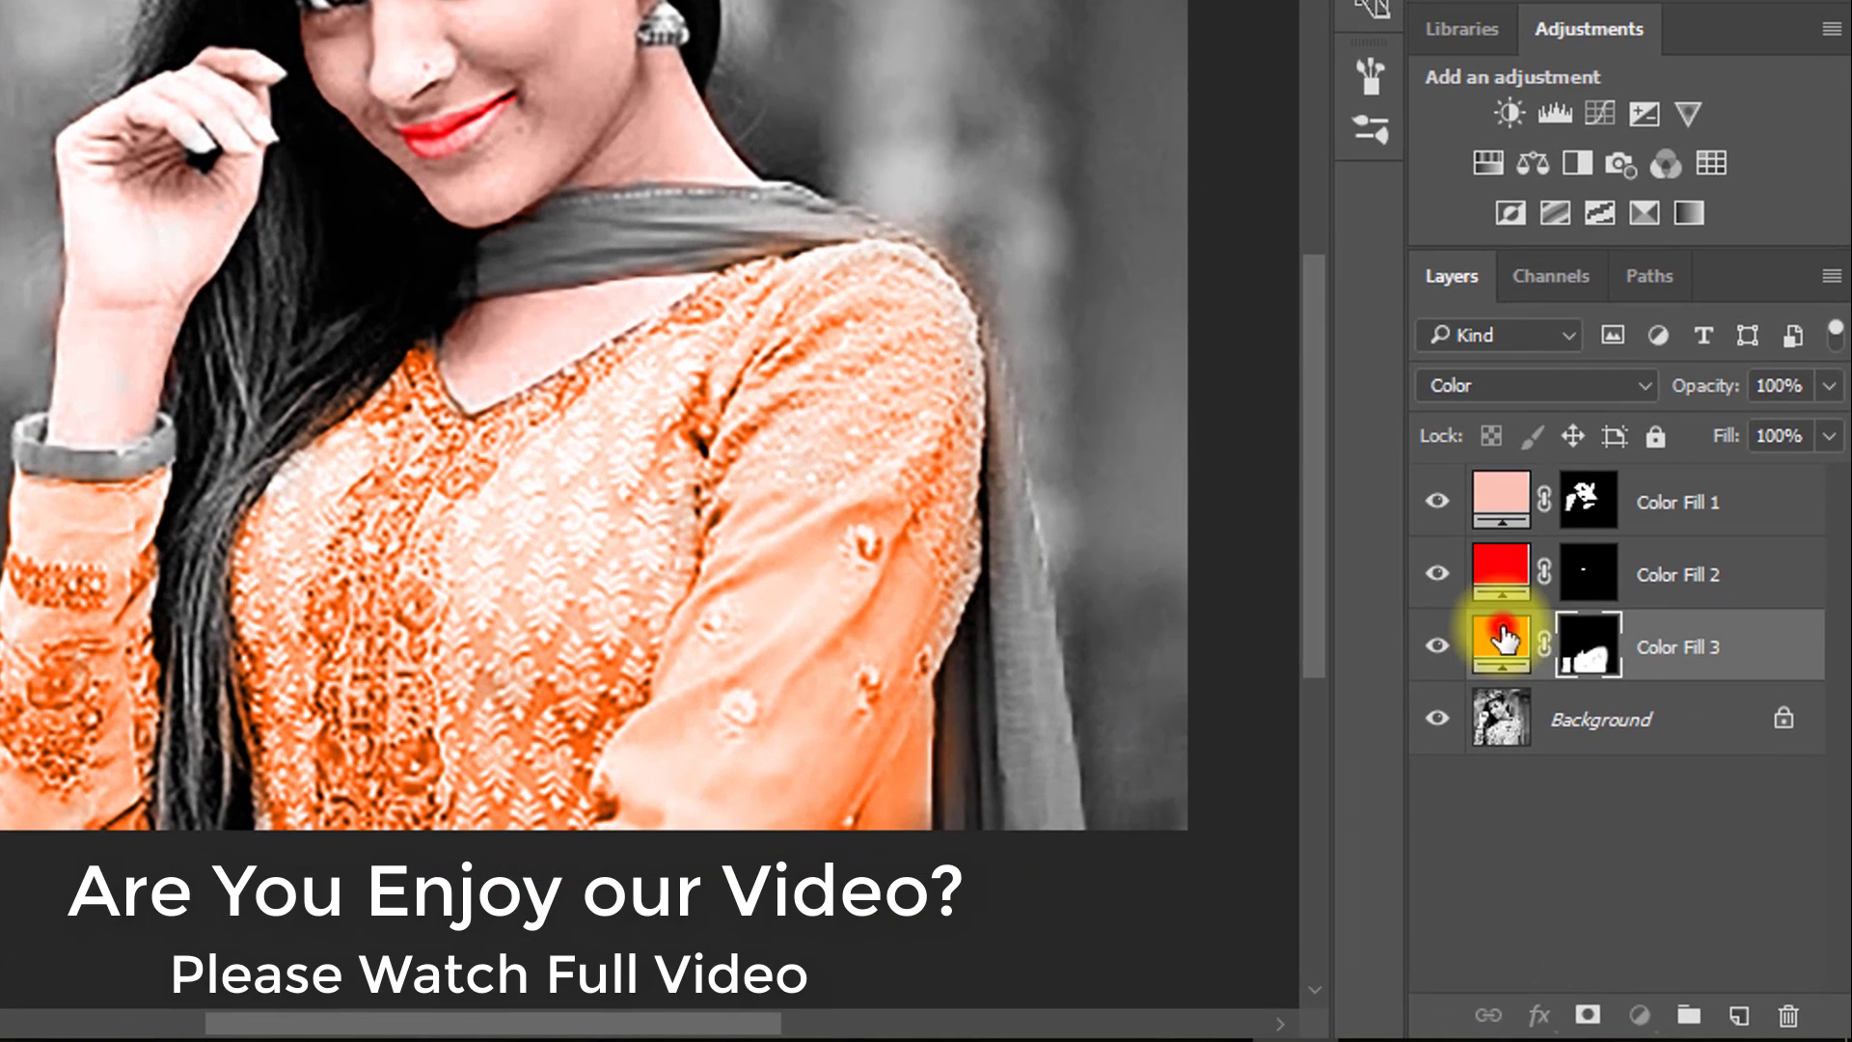
Step: Change the fill colour of the Color Fill 3 layer to red-orange ff2a00
double_click(1502, 637)
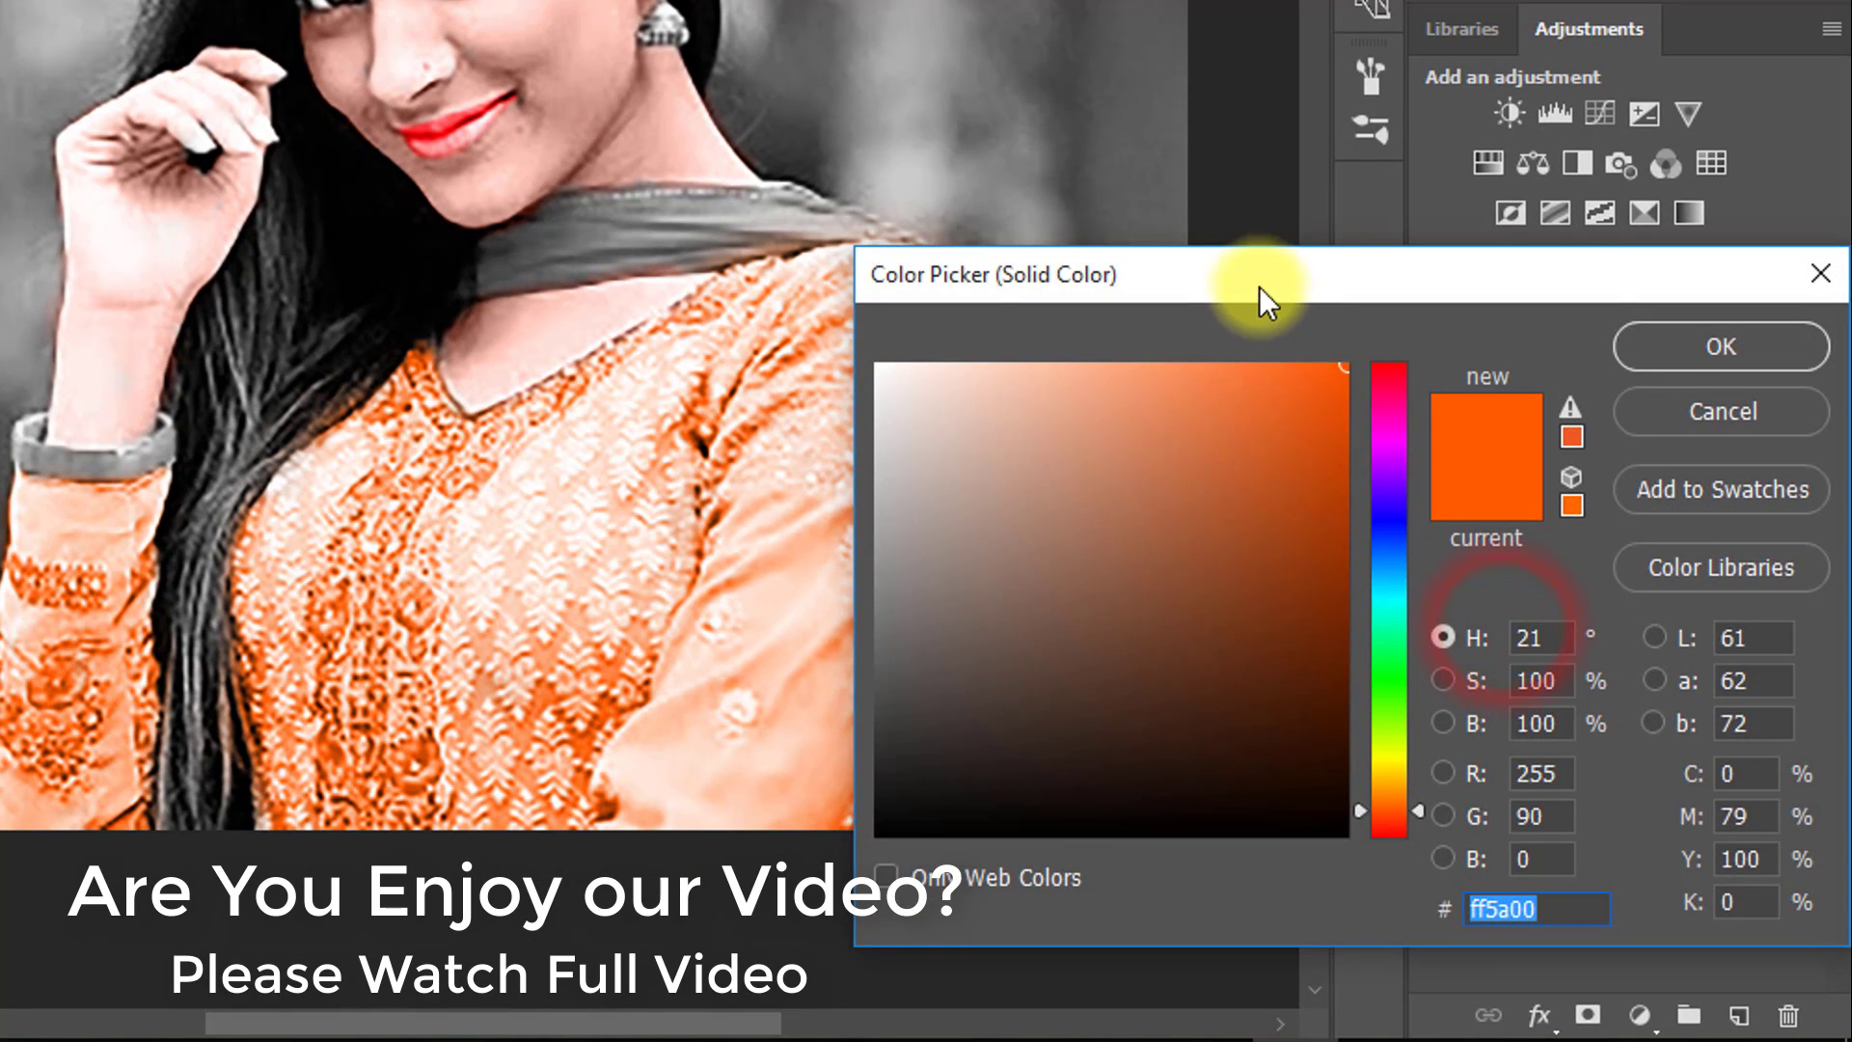
left_click_drag(1259, 287, 1333, 154)
left_click(1459, 350)
left_click(1462, 401)
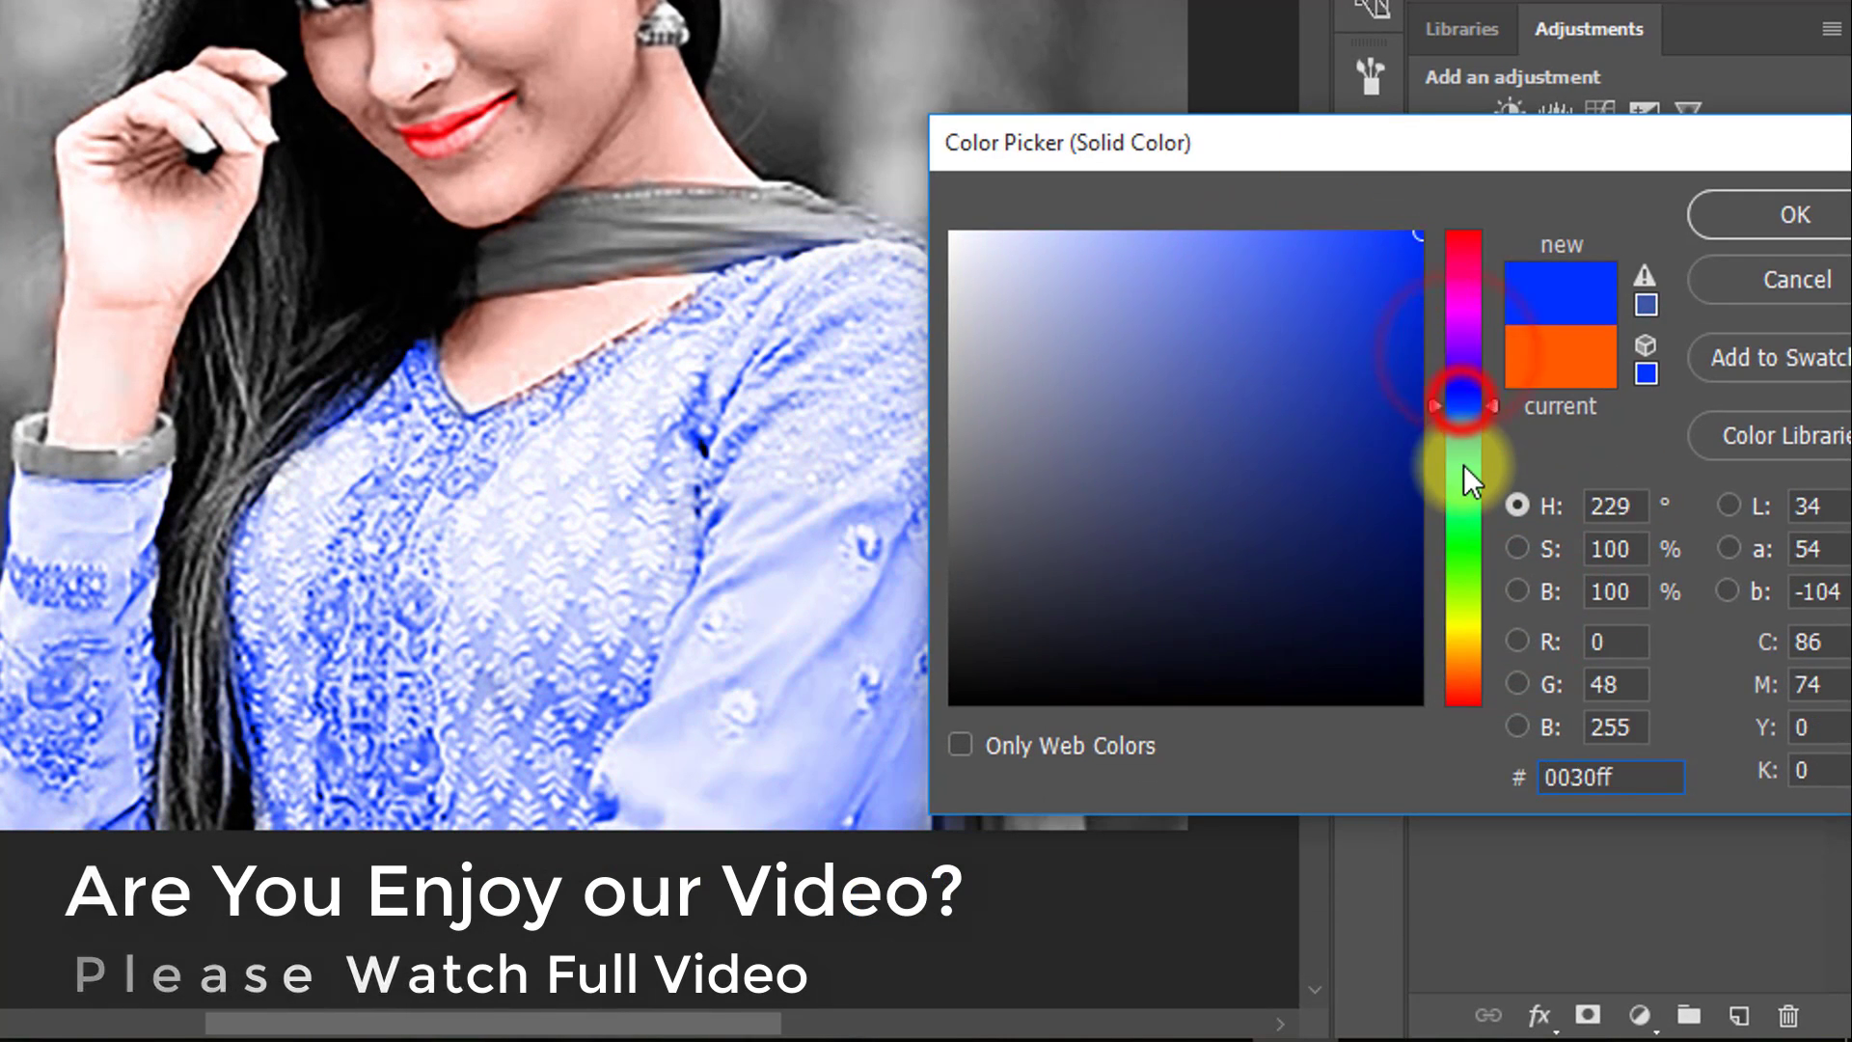
left_click_drag(1463, 466, 1454, 660)
left_click(1457, 696)
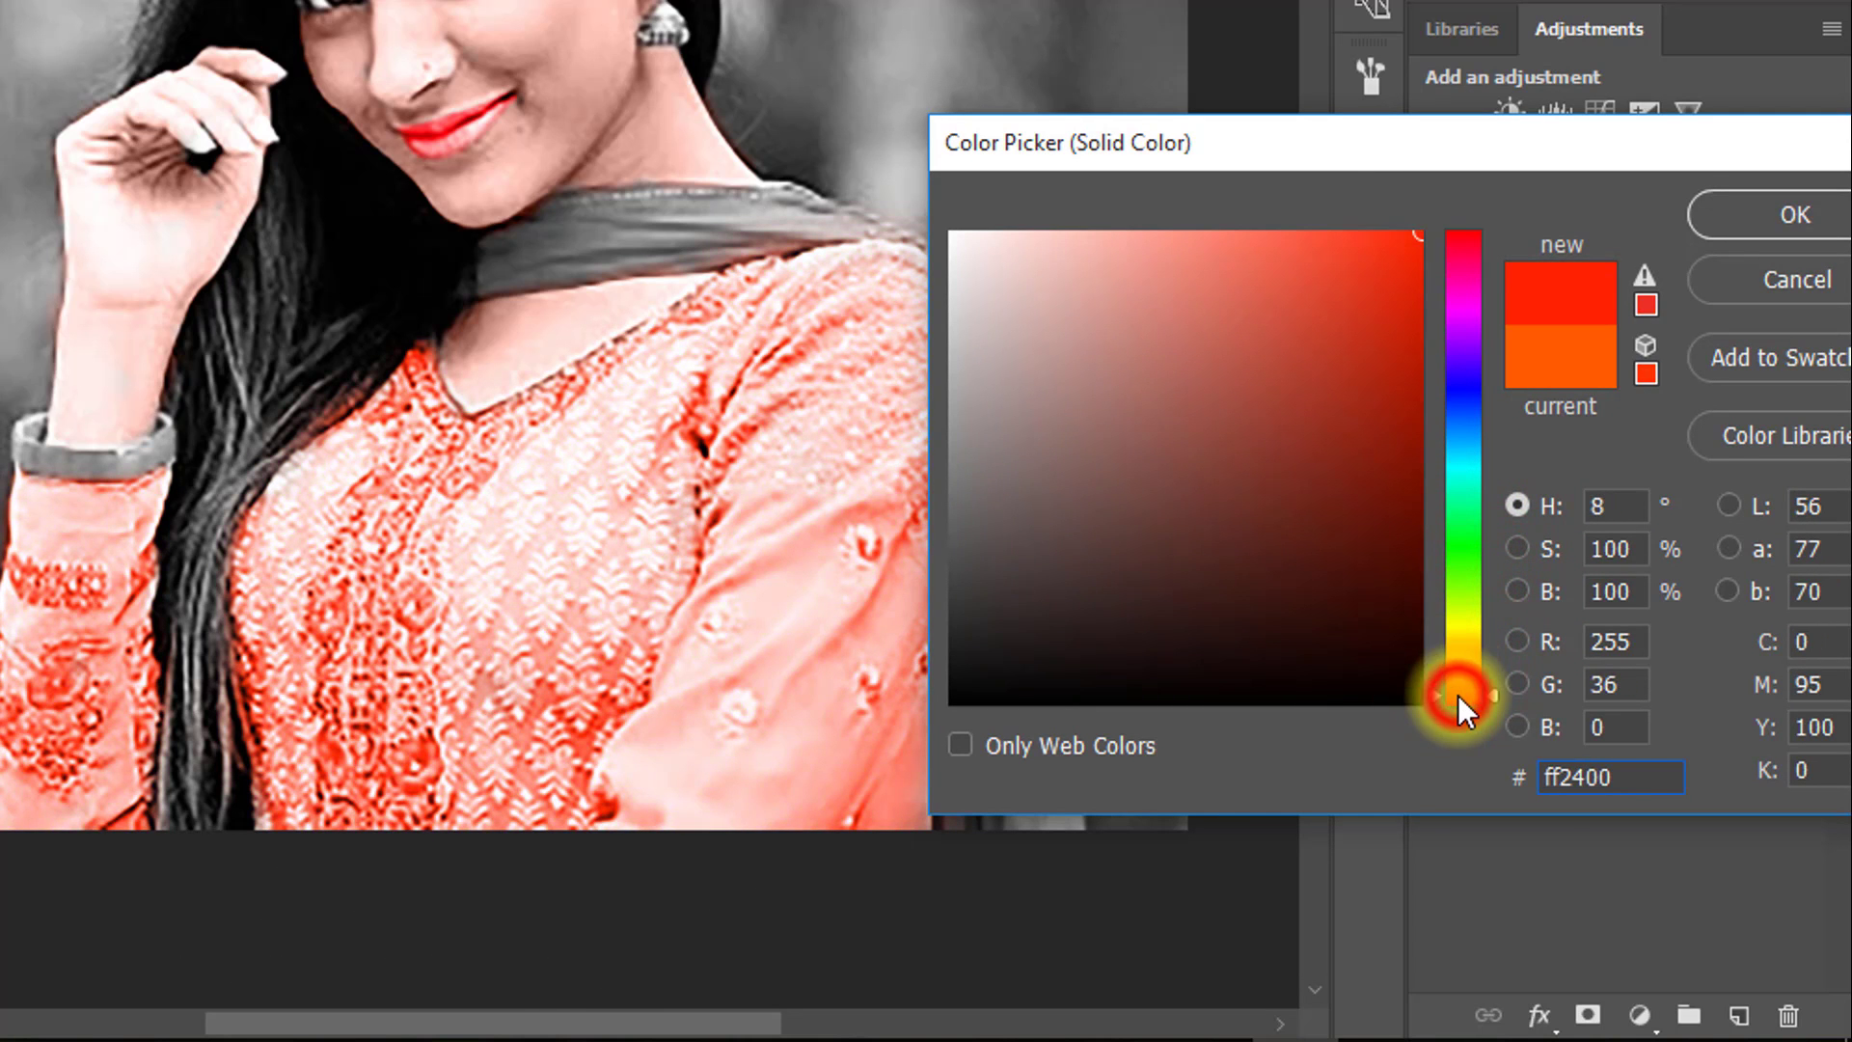
left_click(1457, 697)
left_click(1456, 691)
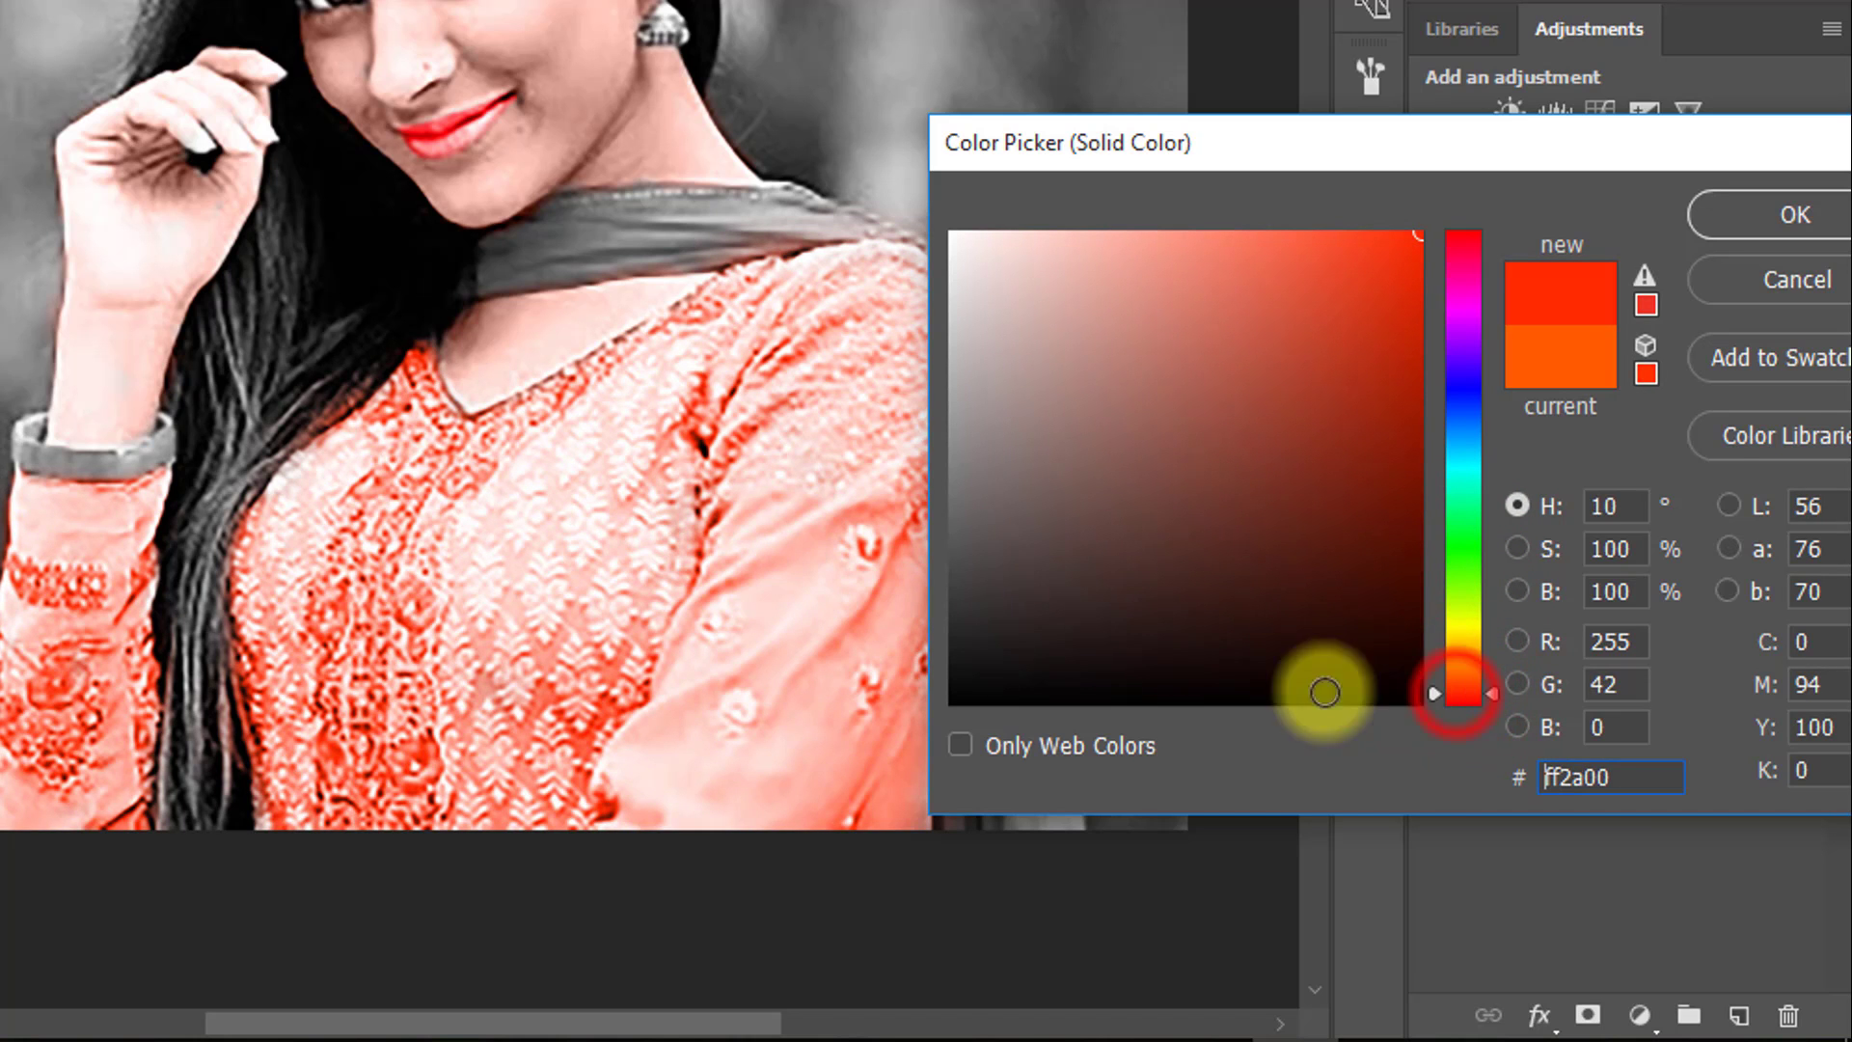
left_click(1736, 218)
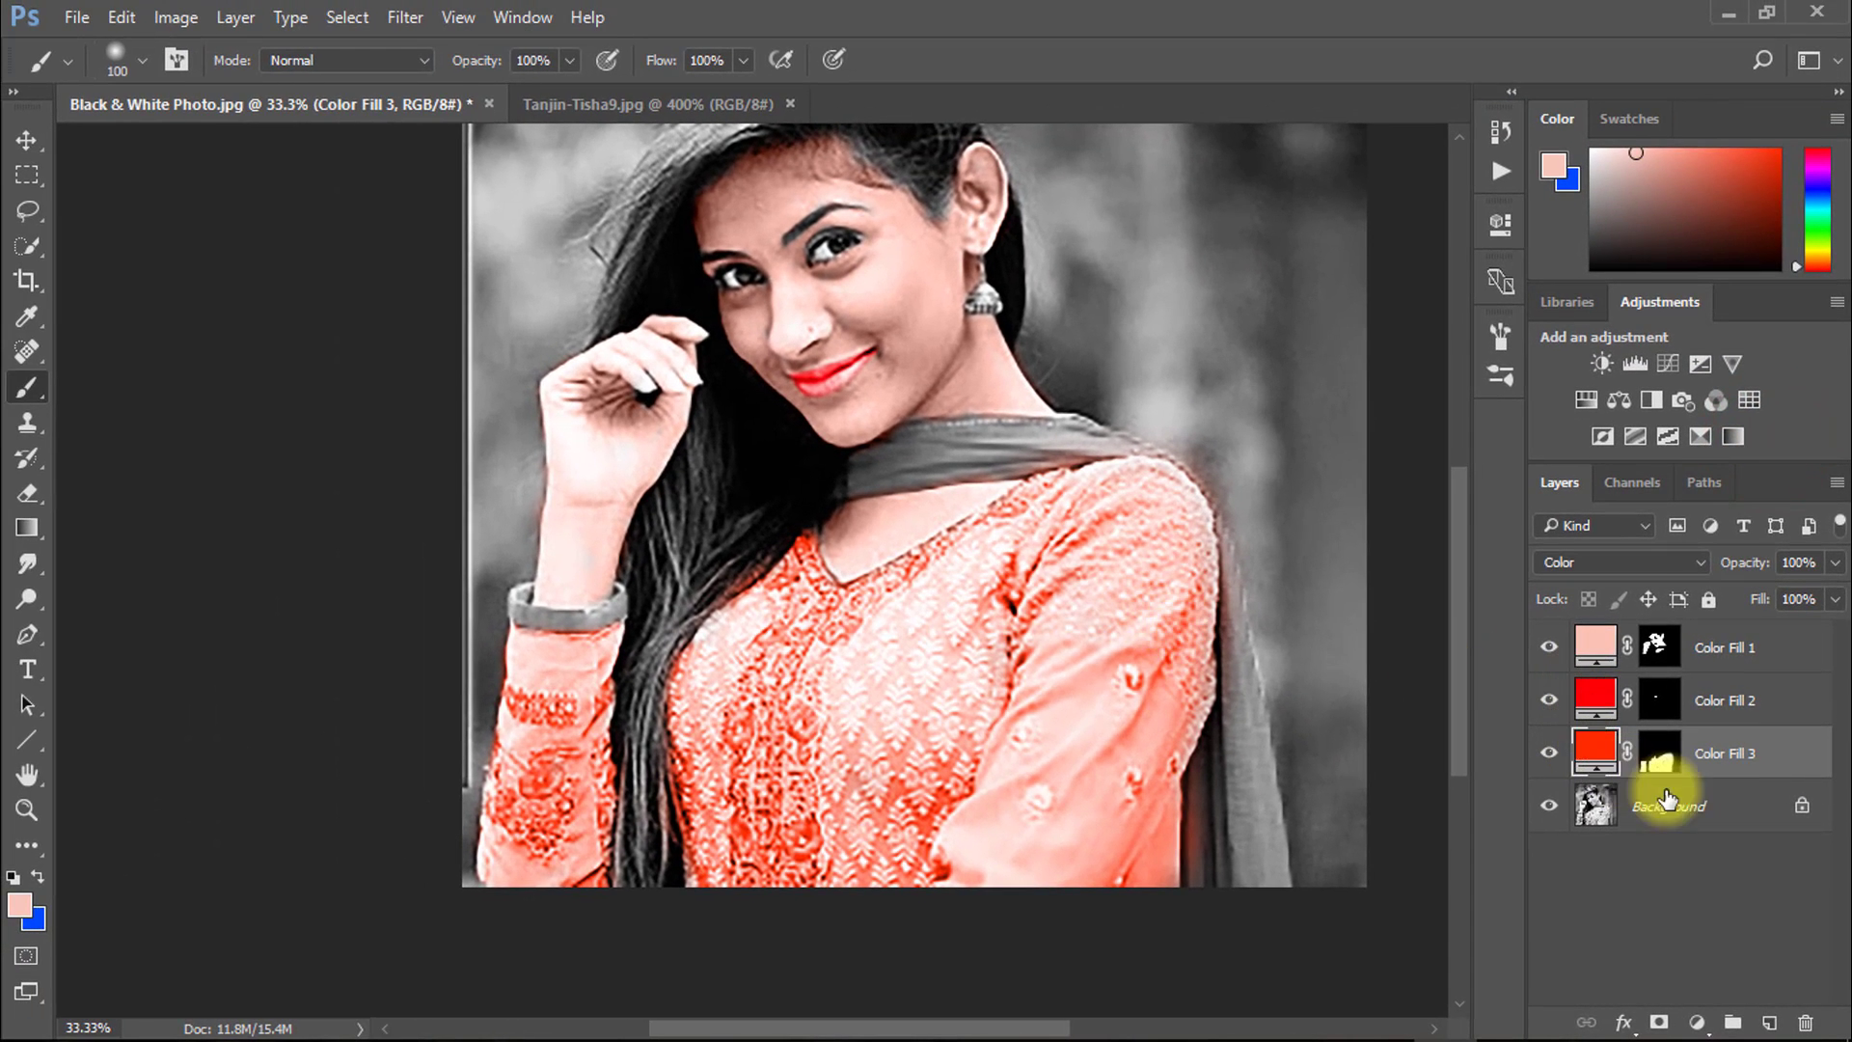
Step: Add a blue (1200ff) Solid Color fill layer directly above the Background and invert its mask to black
left_click(1679, 805)
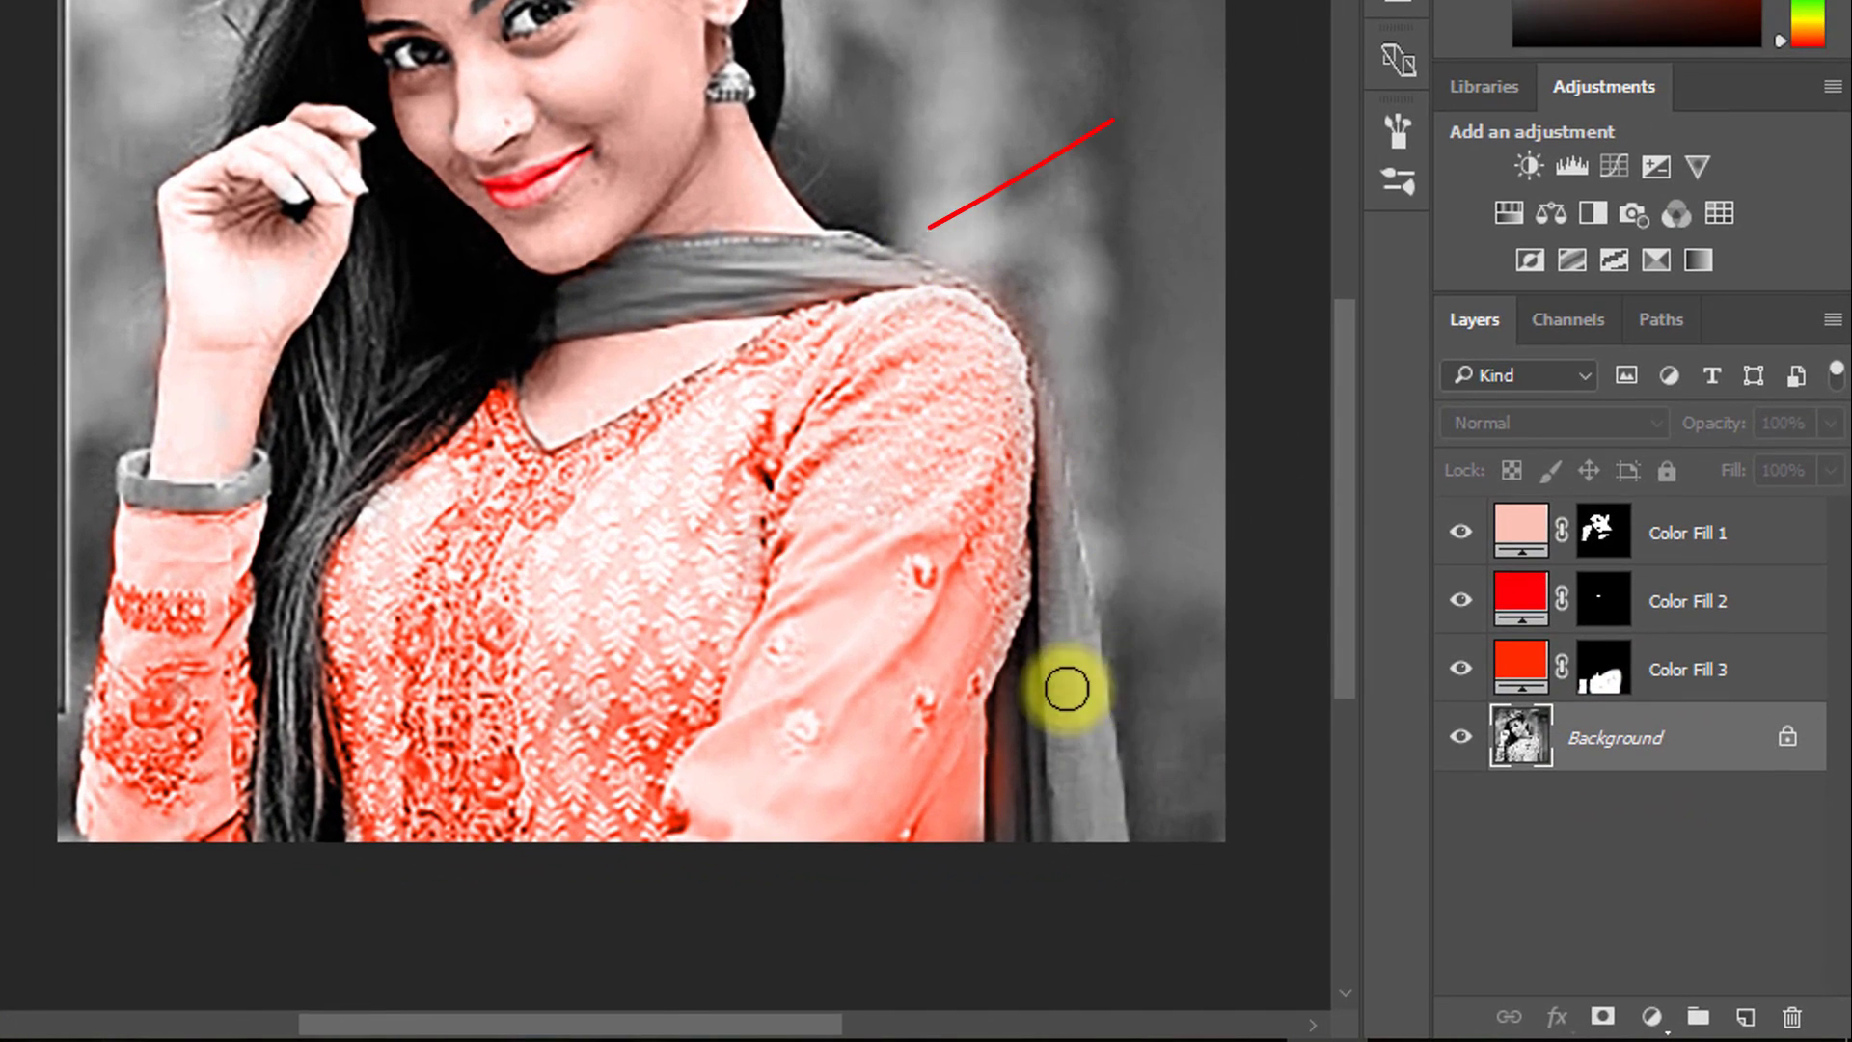
left_click(1652, 1017)
left_click(1617, 251)
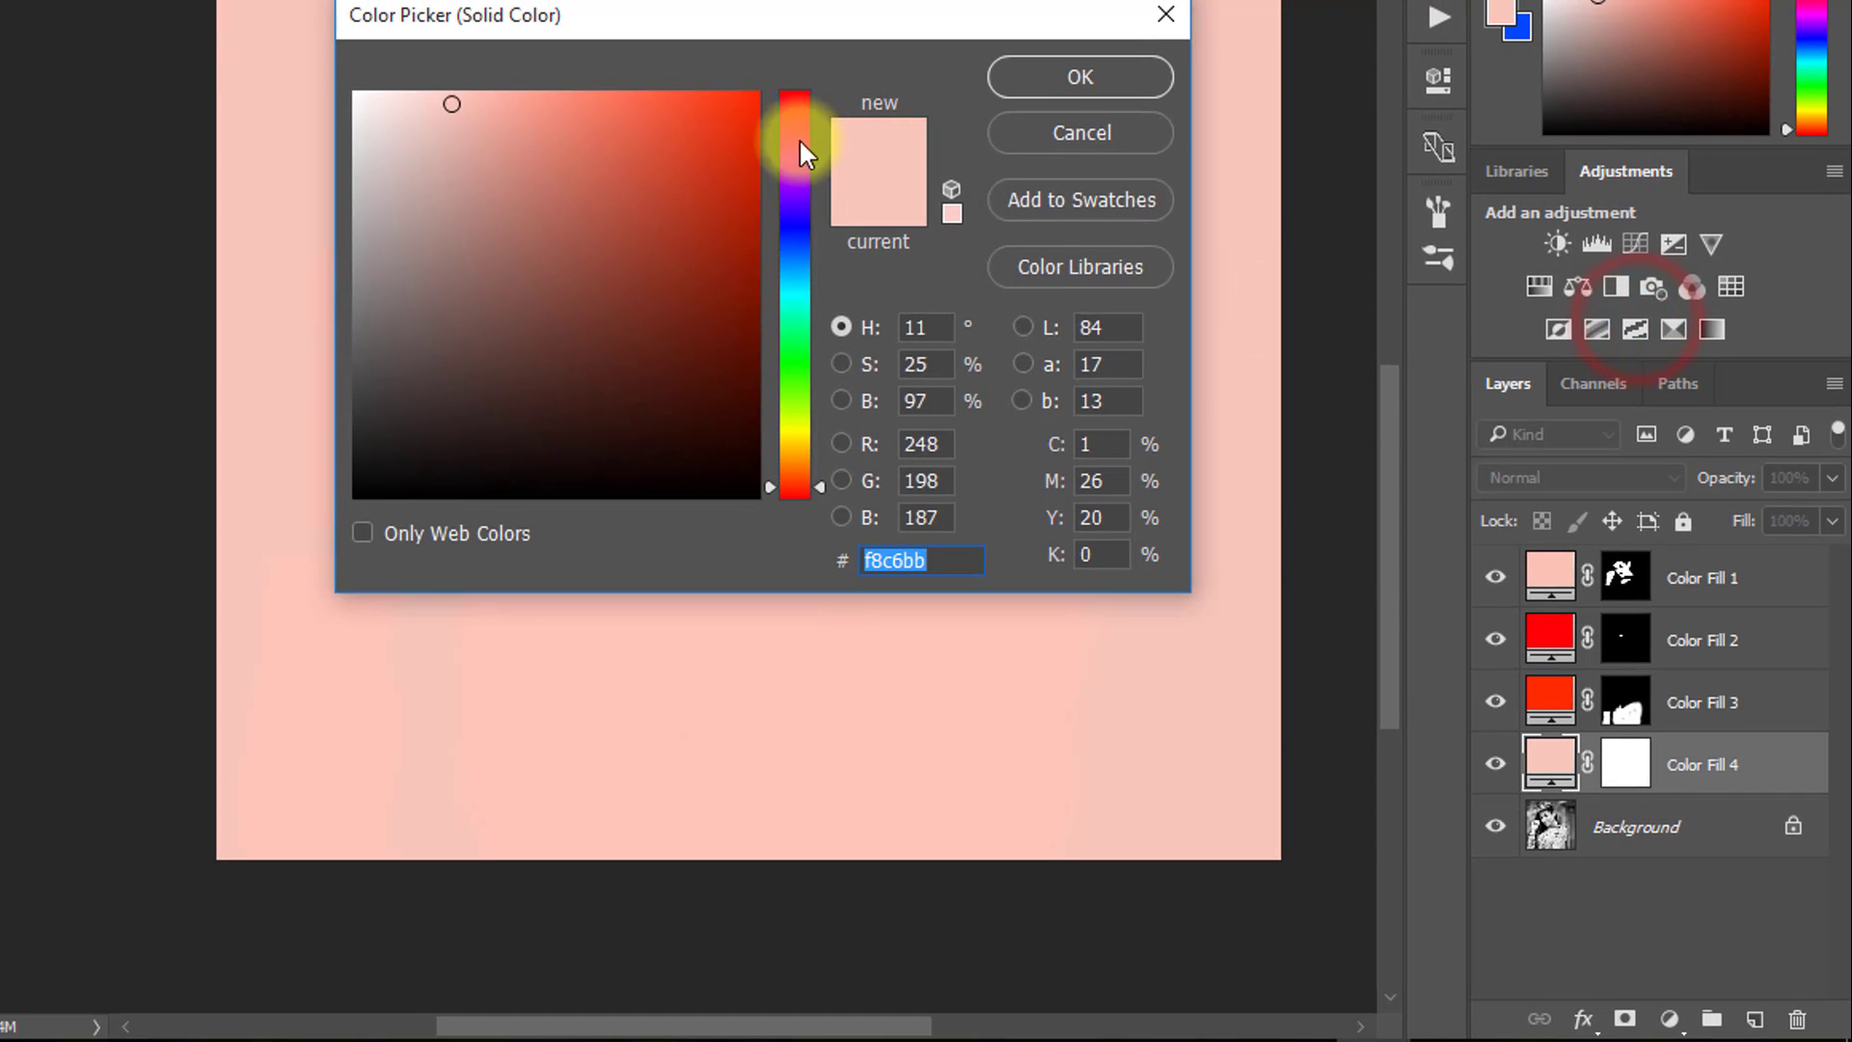
left_click(796, 223)
left_click(756, 96)
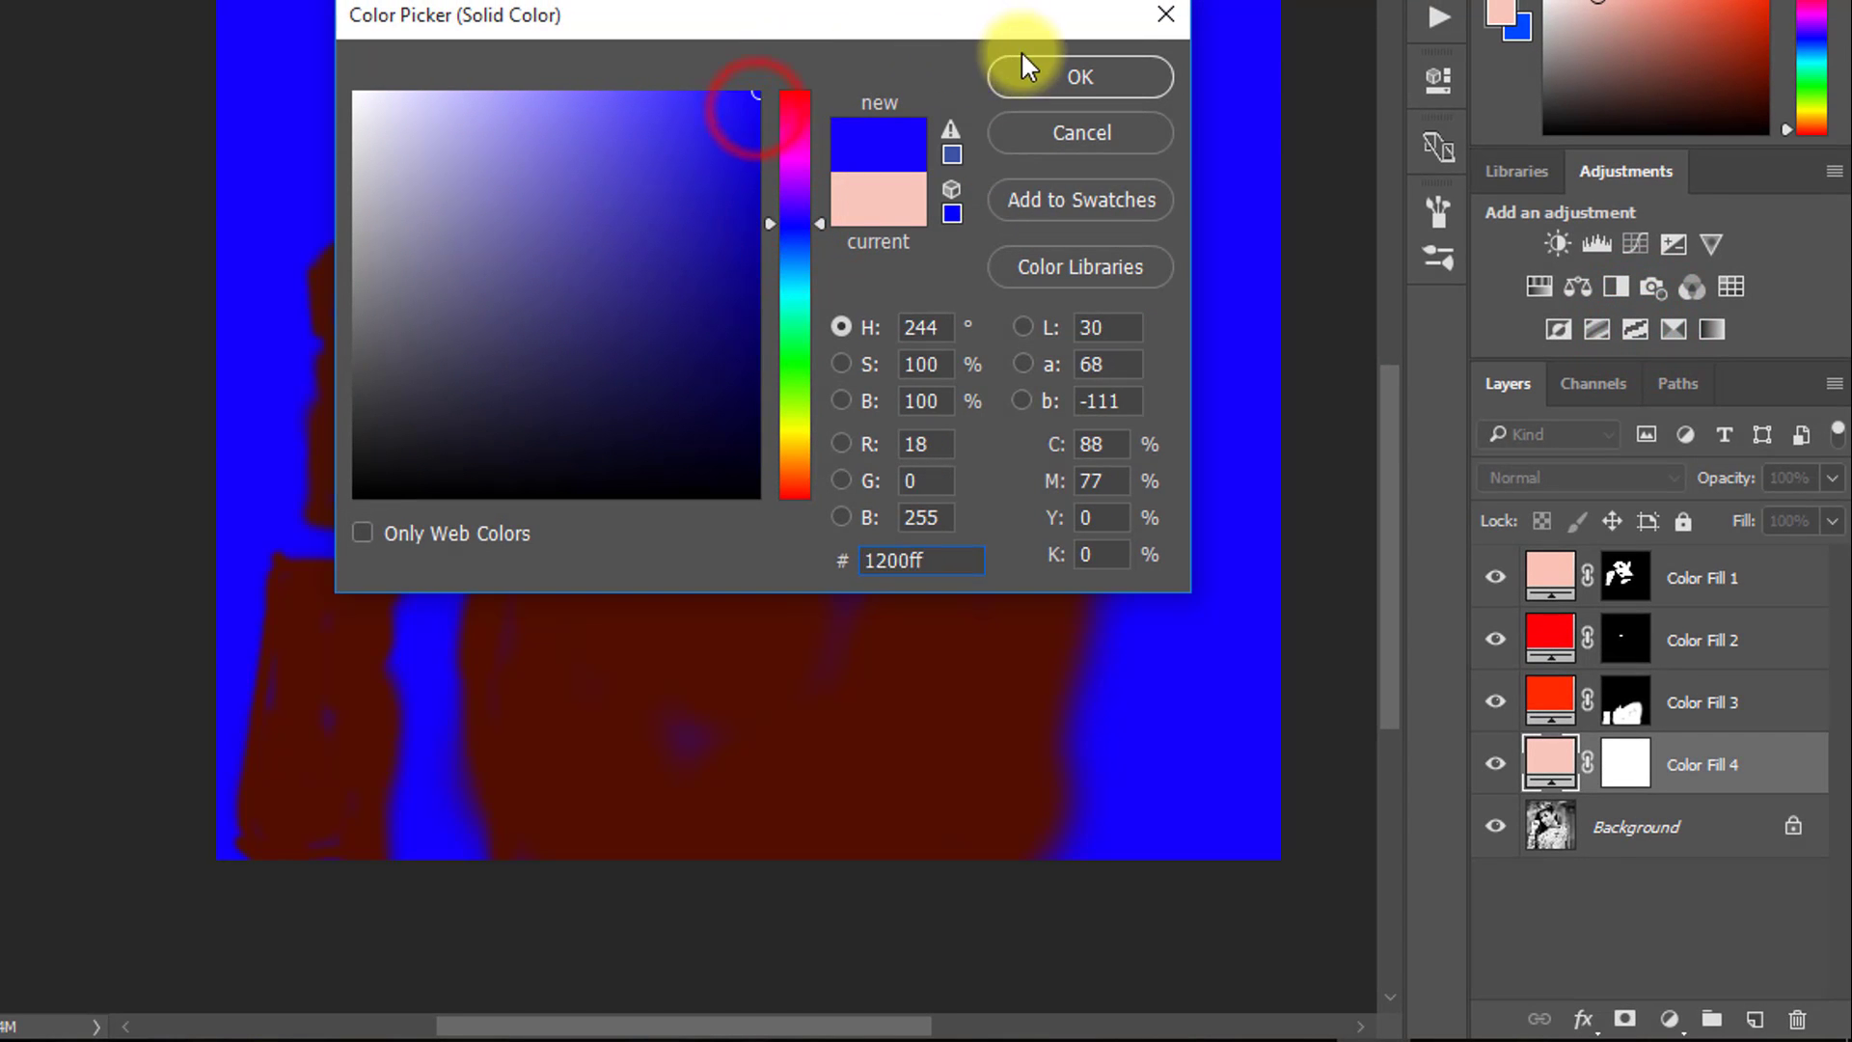
left_click(1051, 77)
left_click(1622, 765)
key("ctrl+i")
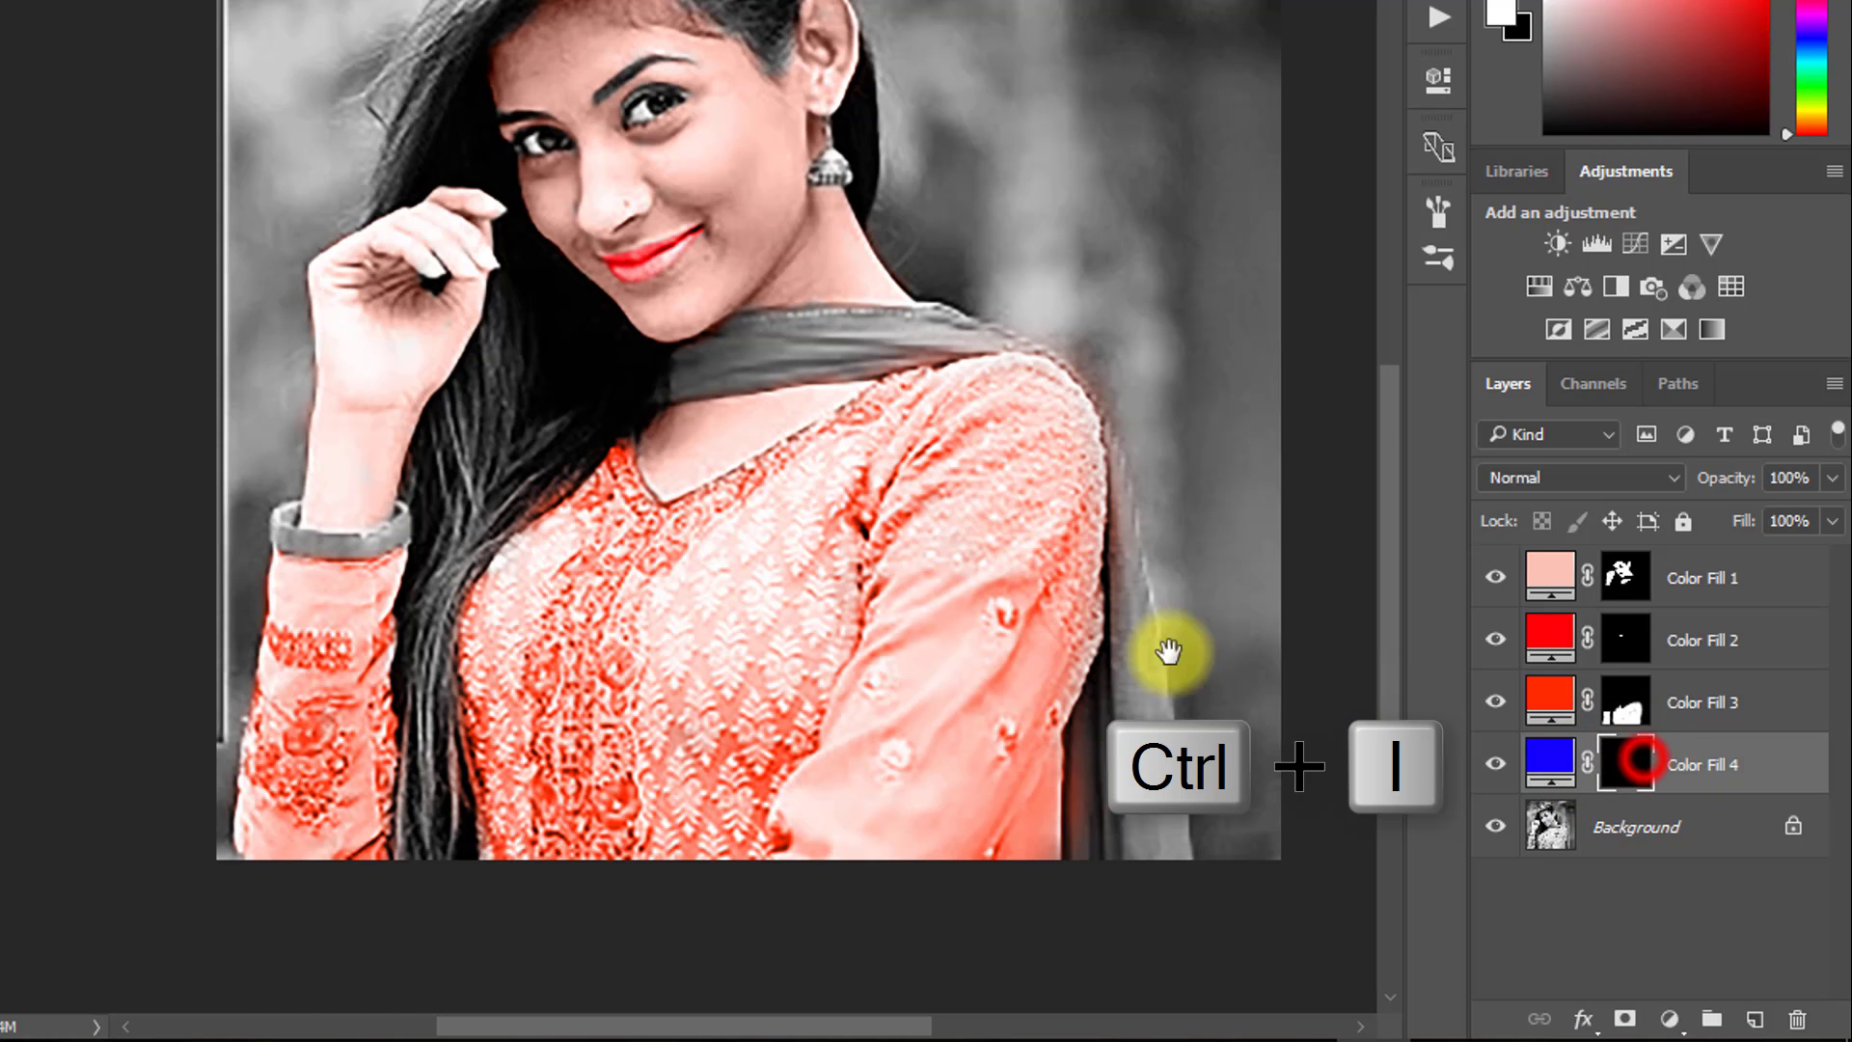
Step: Set the blend mode of the Color Fill 4 layer to Color
left_click(703, 363, "ctrl")
left_click(704, 364, "ctrl")
left_click(705, 370, "ctrl")
left_click(699, 347, "ctrl")
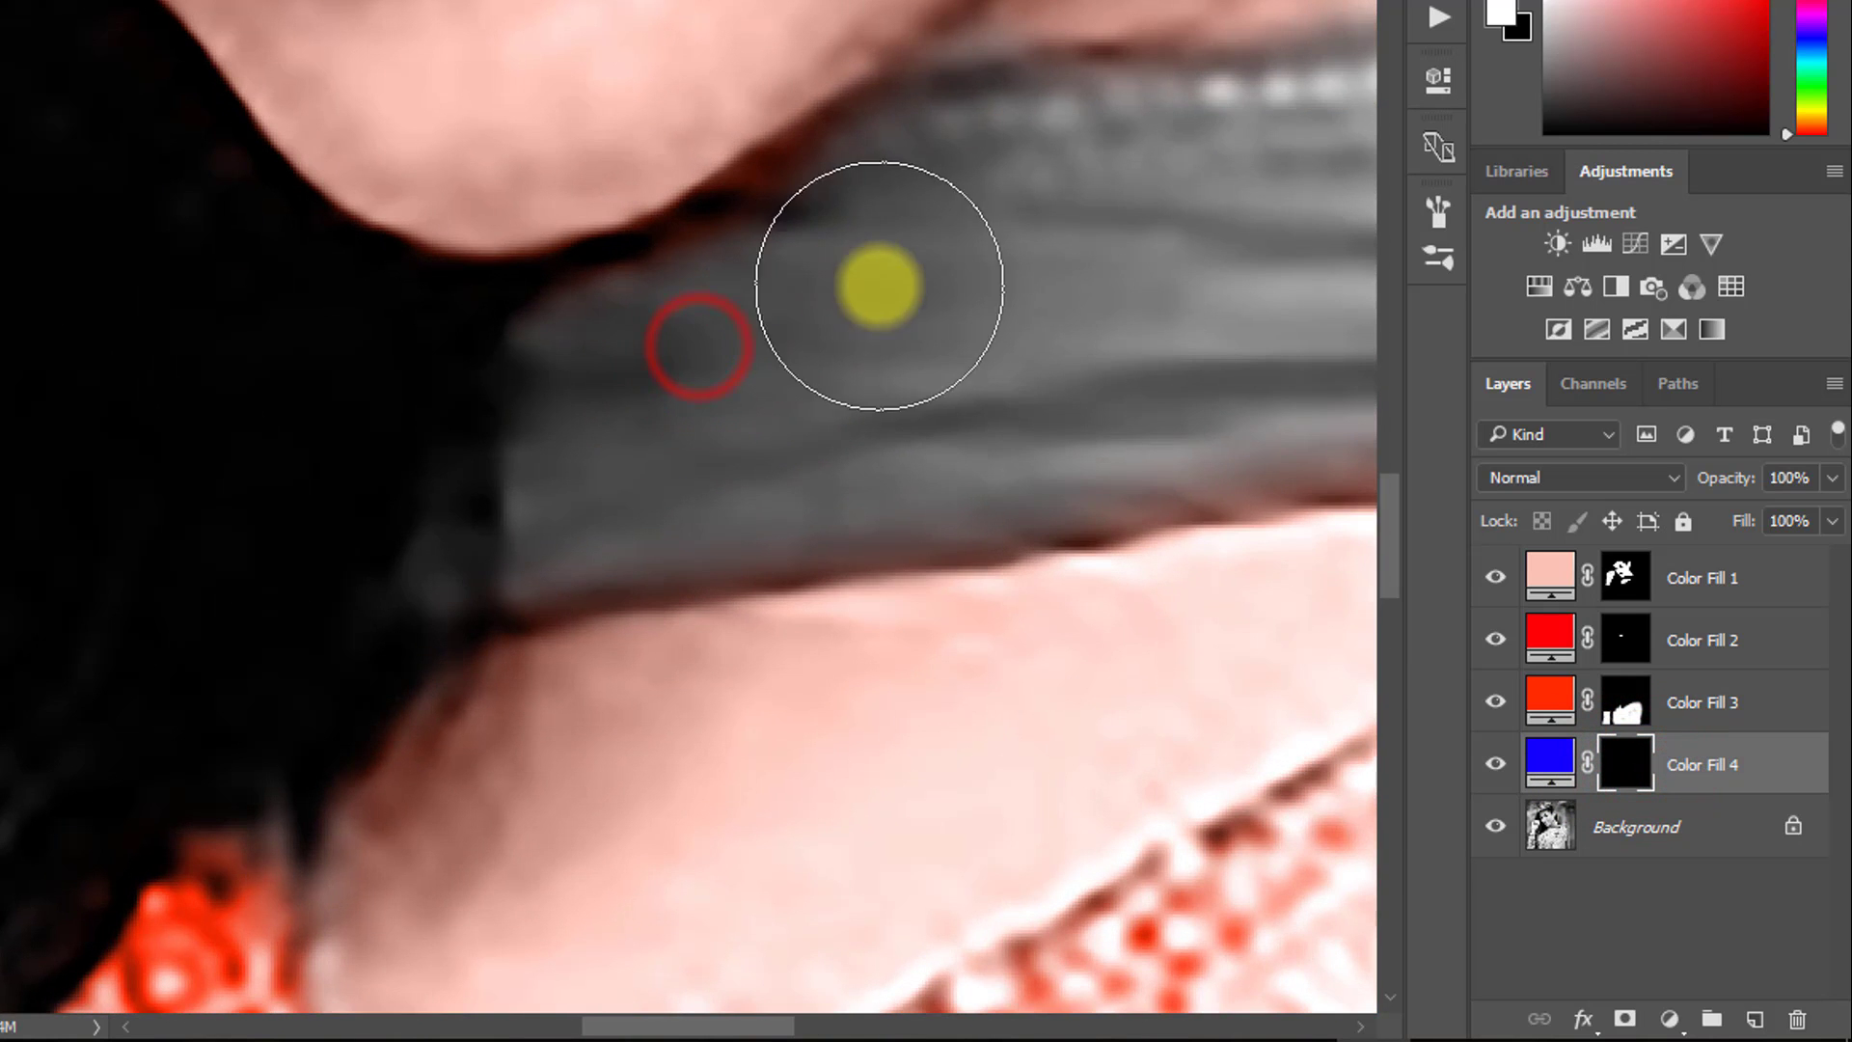
left_click(1592, 477)
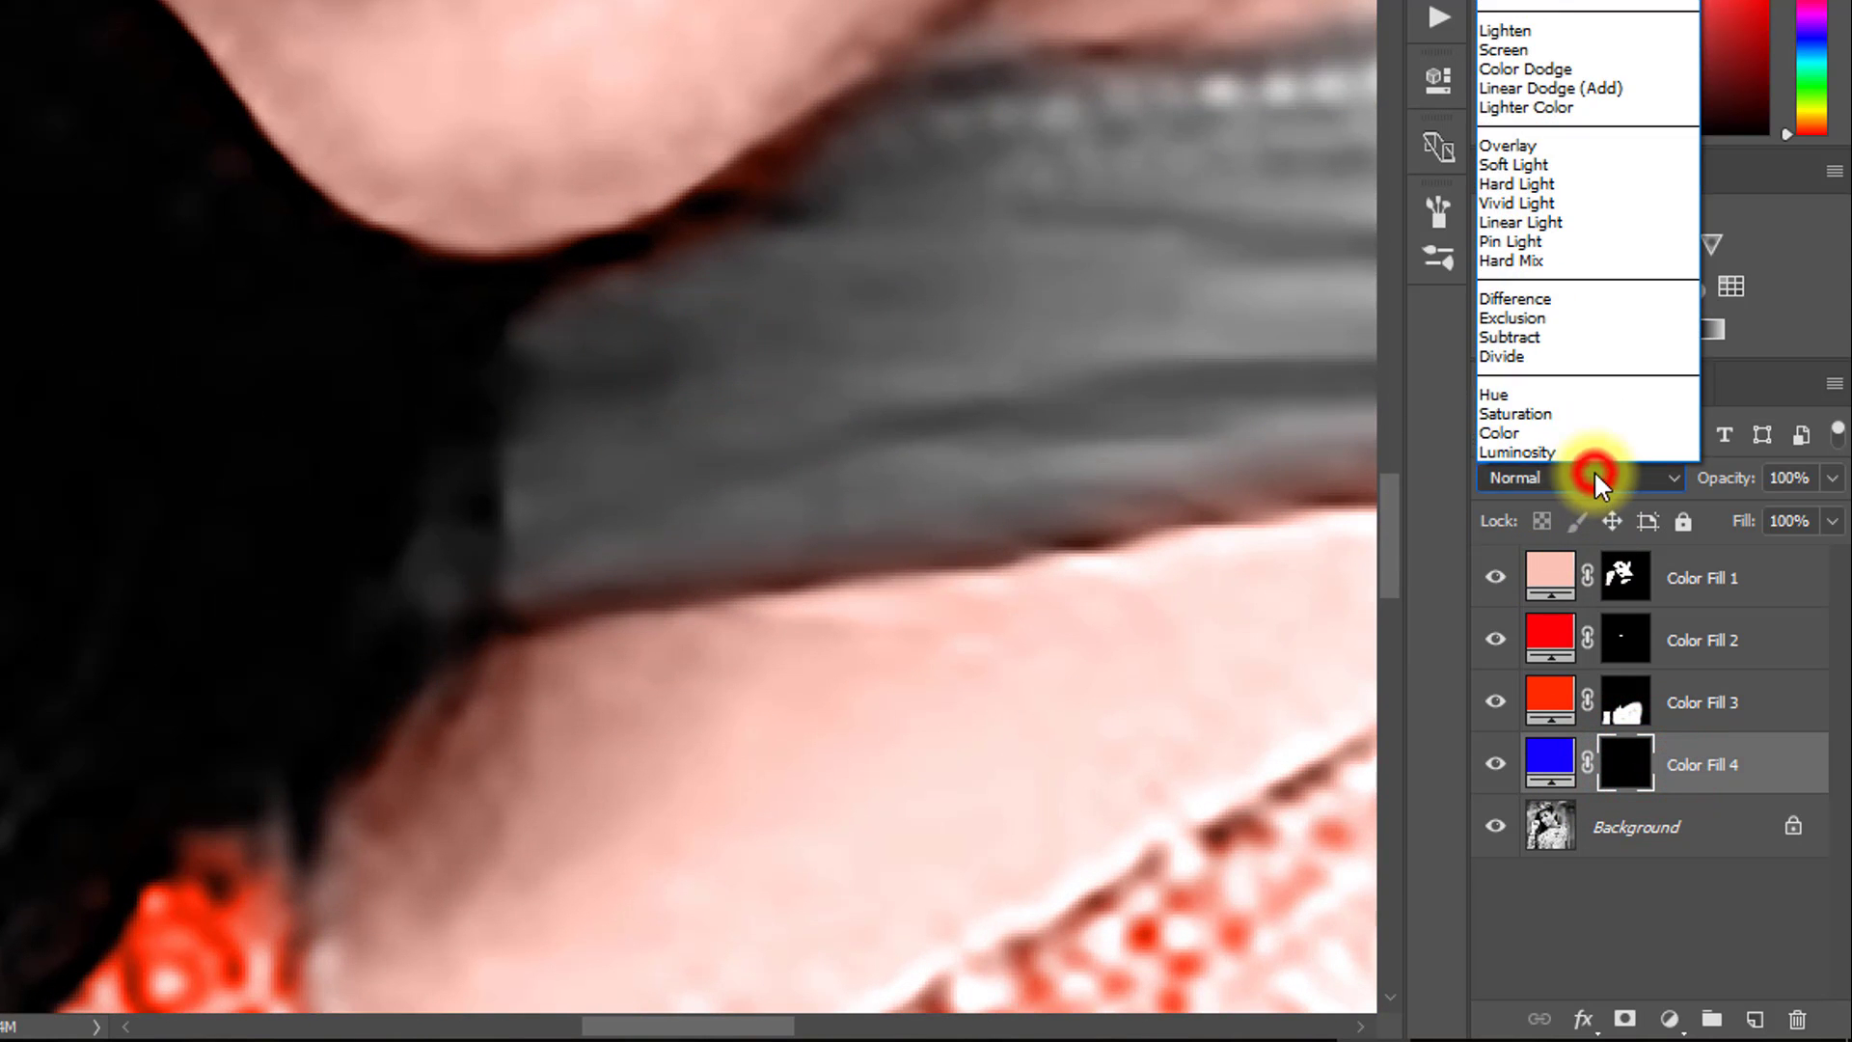
left_click(1502, 434)
Step: Paint the Color Fill 4 mask white over the scarf below the chin and along its edge beside the hair
left_click_drag(1115, 270, 769, 401)
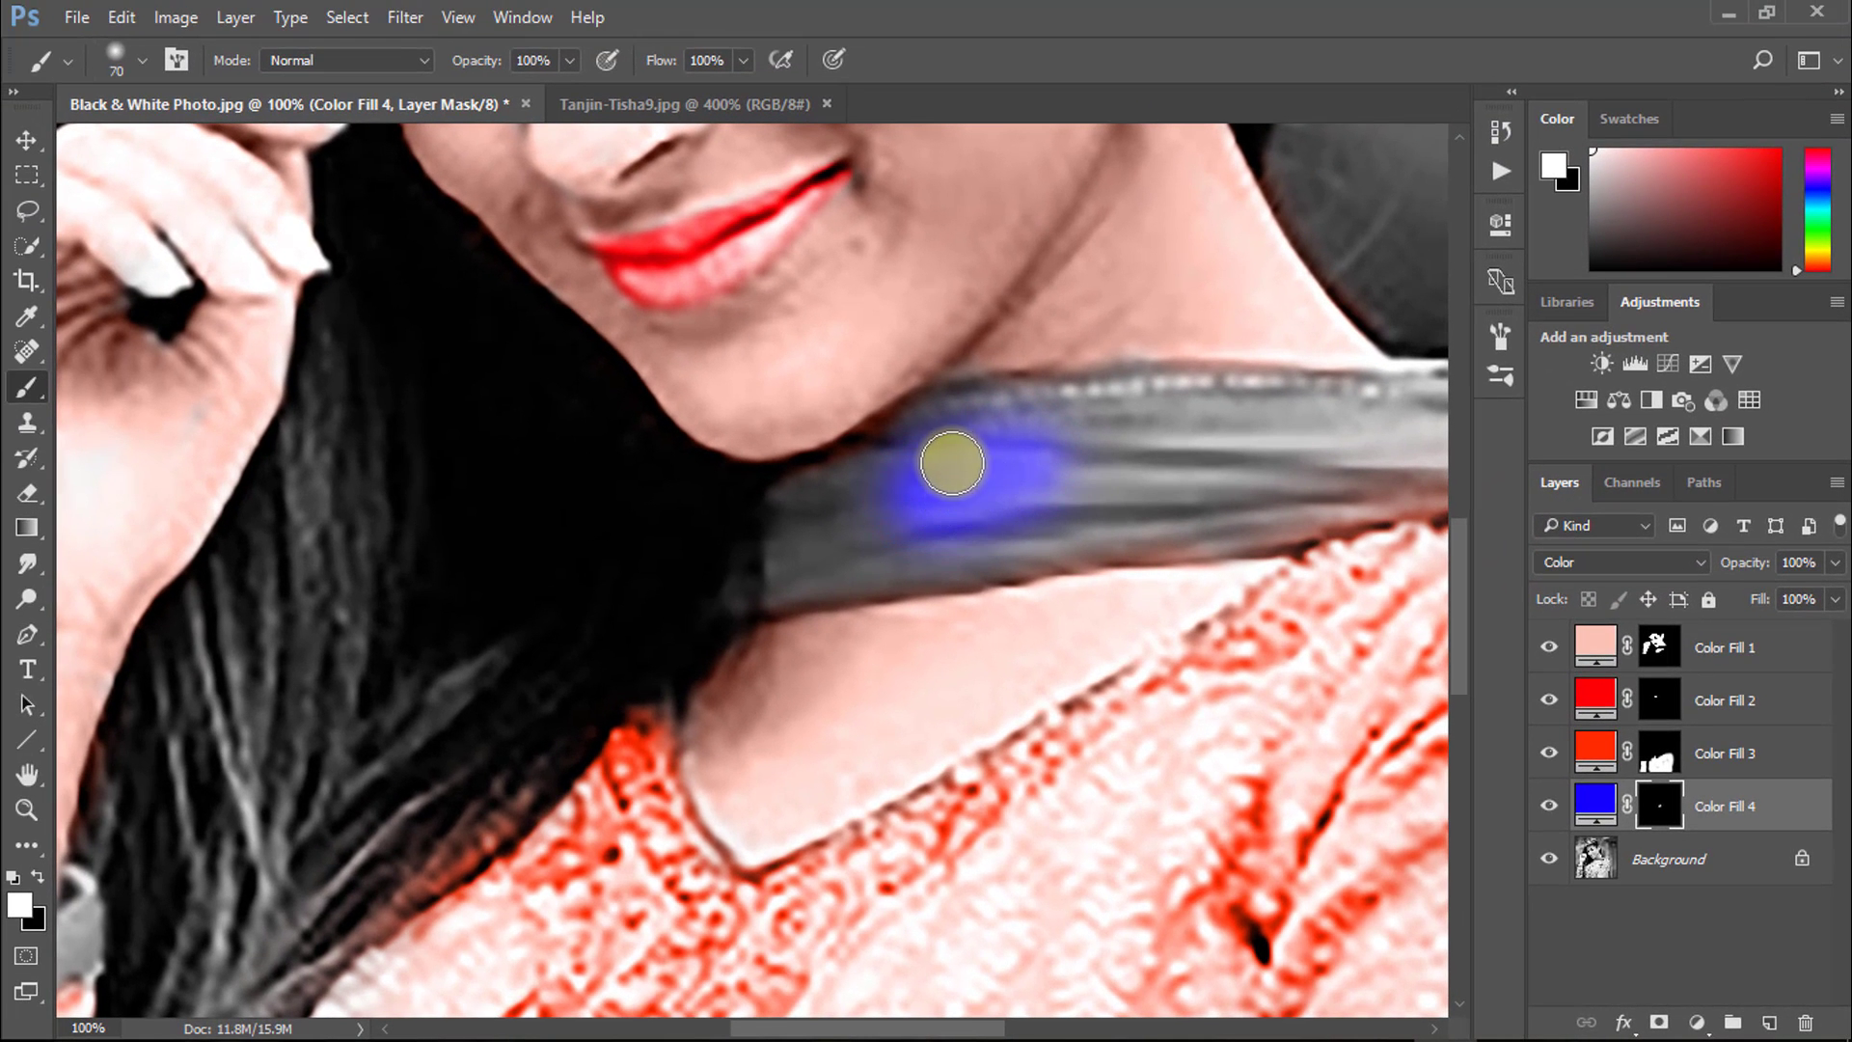
left_click(896, 457, "ctrl")
left_click(897, 448, "ctrl")
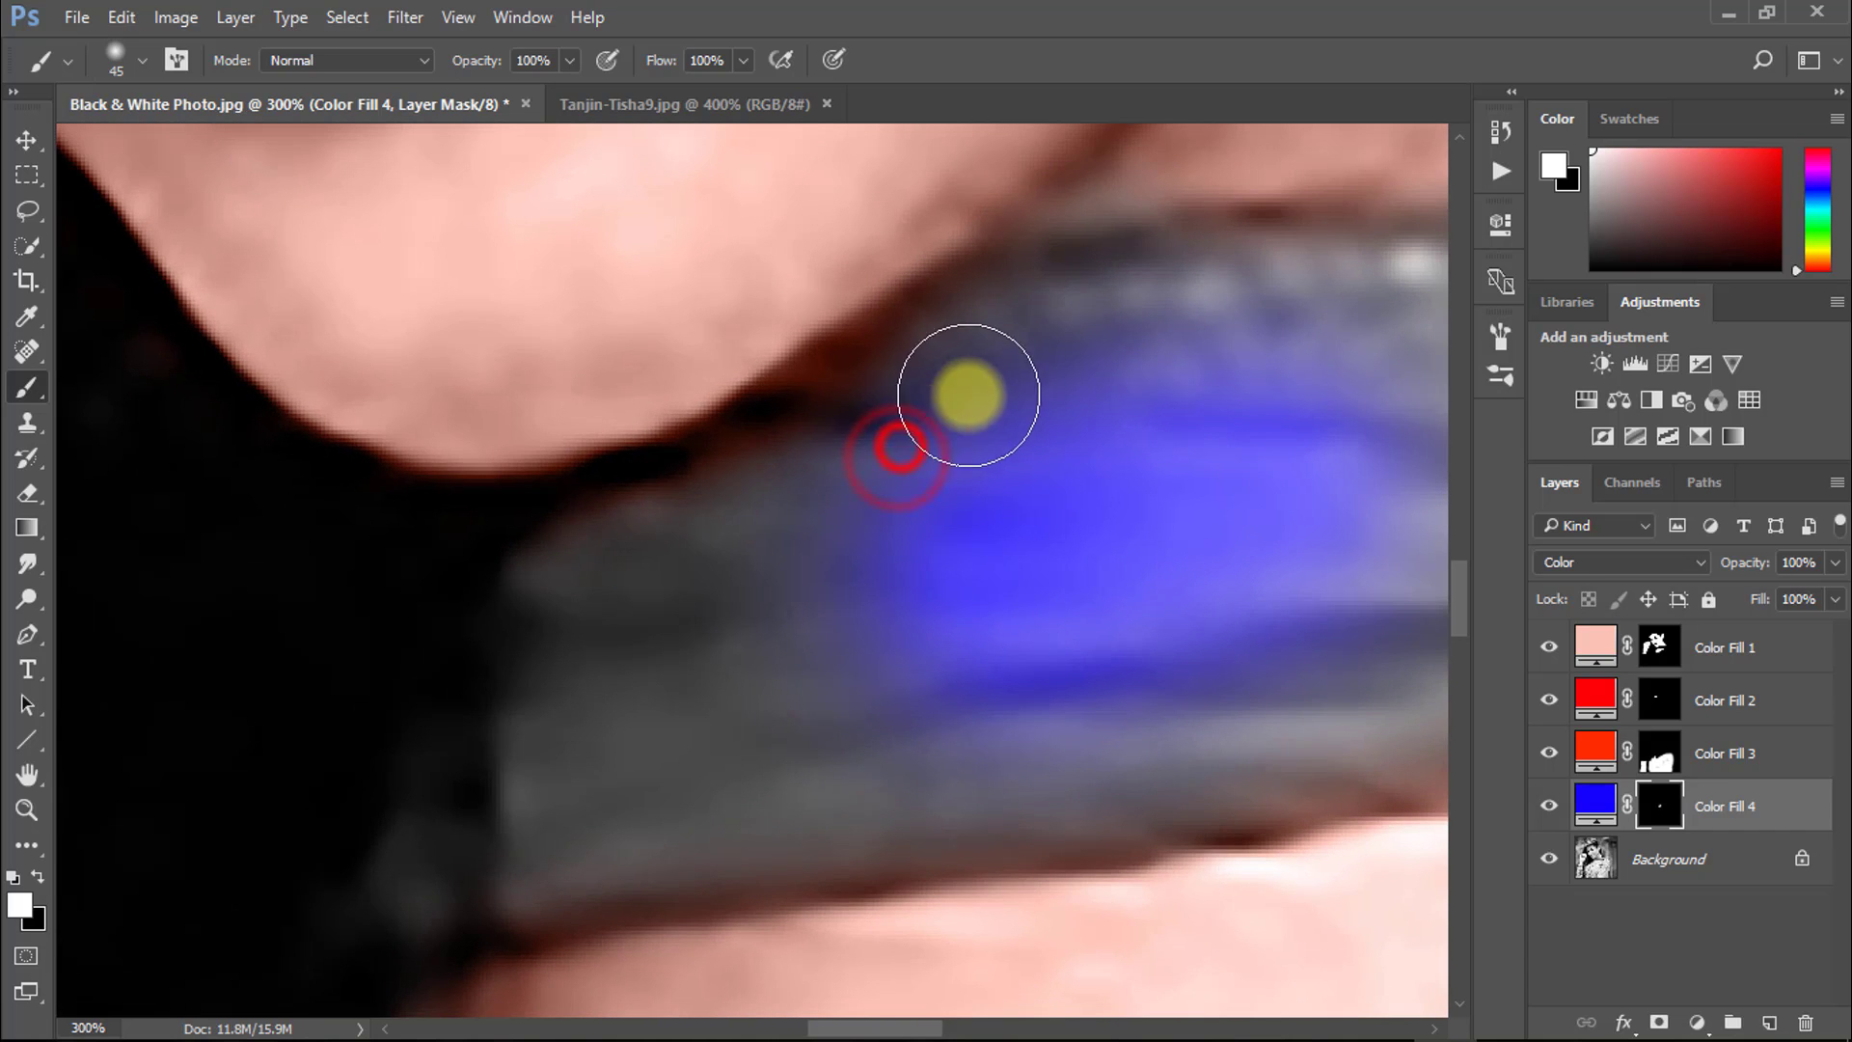
mouse_move(922, 436)
left_mouse_down()
mouse_move(663, 552)
mouse_move(845, 438)
mouse_move(570, 606)
mouse_move(545, 797)
left_mouse_up()
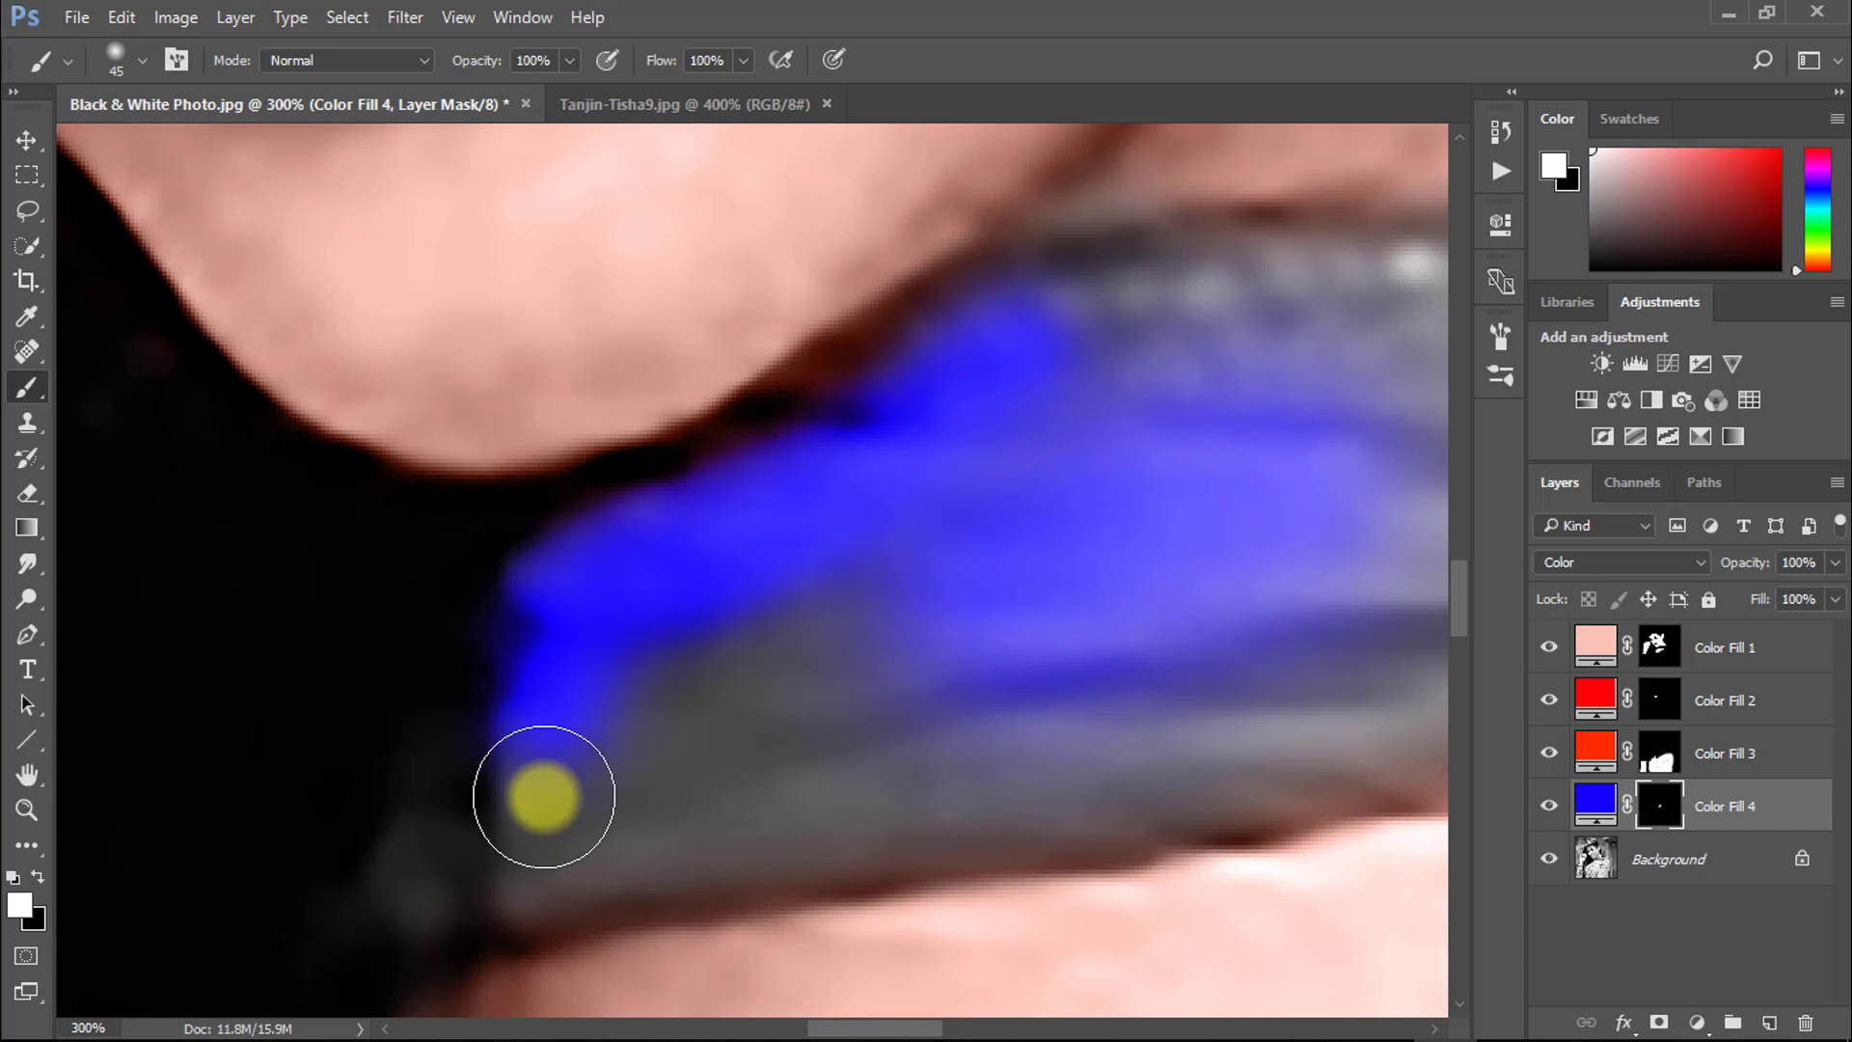
left_click_drag(517, 874, 614, 730)
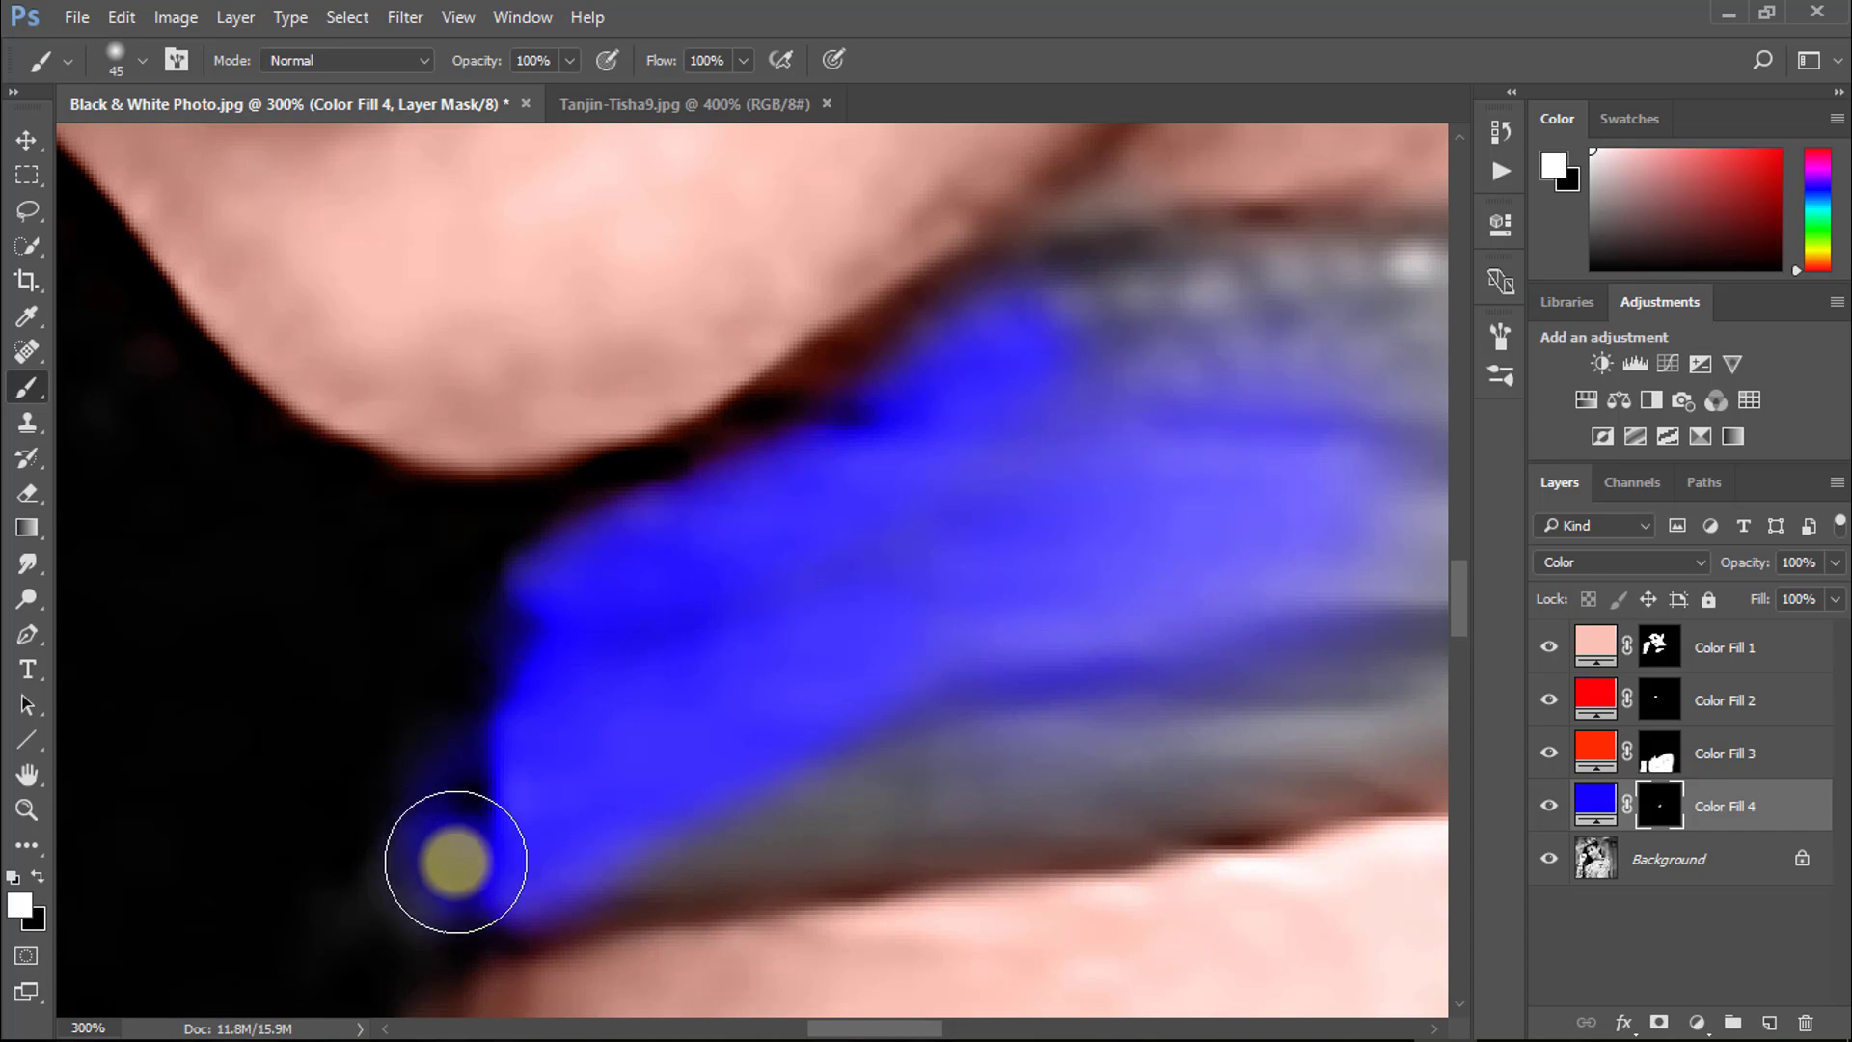
Step: Paint the Color Fill 4 mask white across the scarf around the neck as far as the shoulder
left_click(934, 782, "alt")
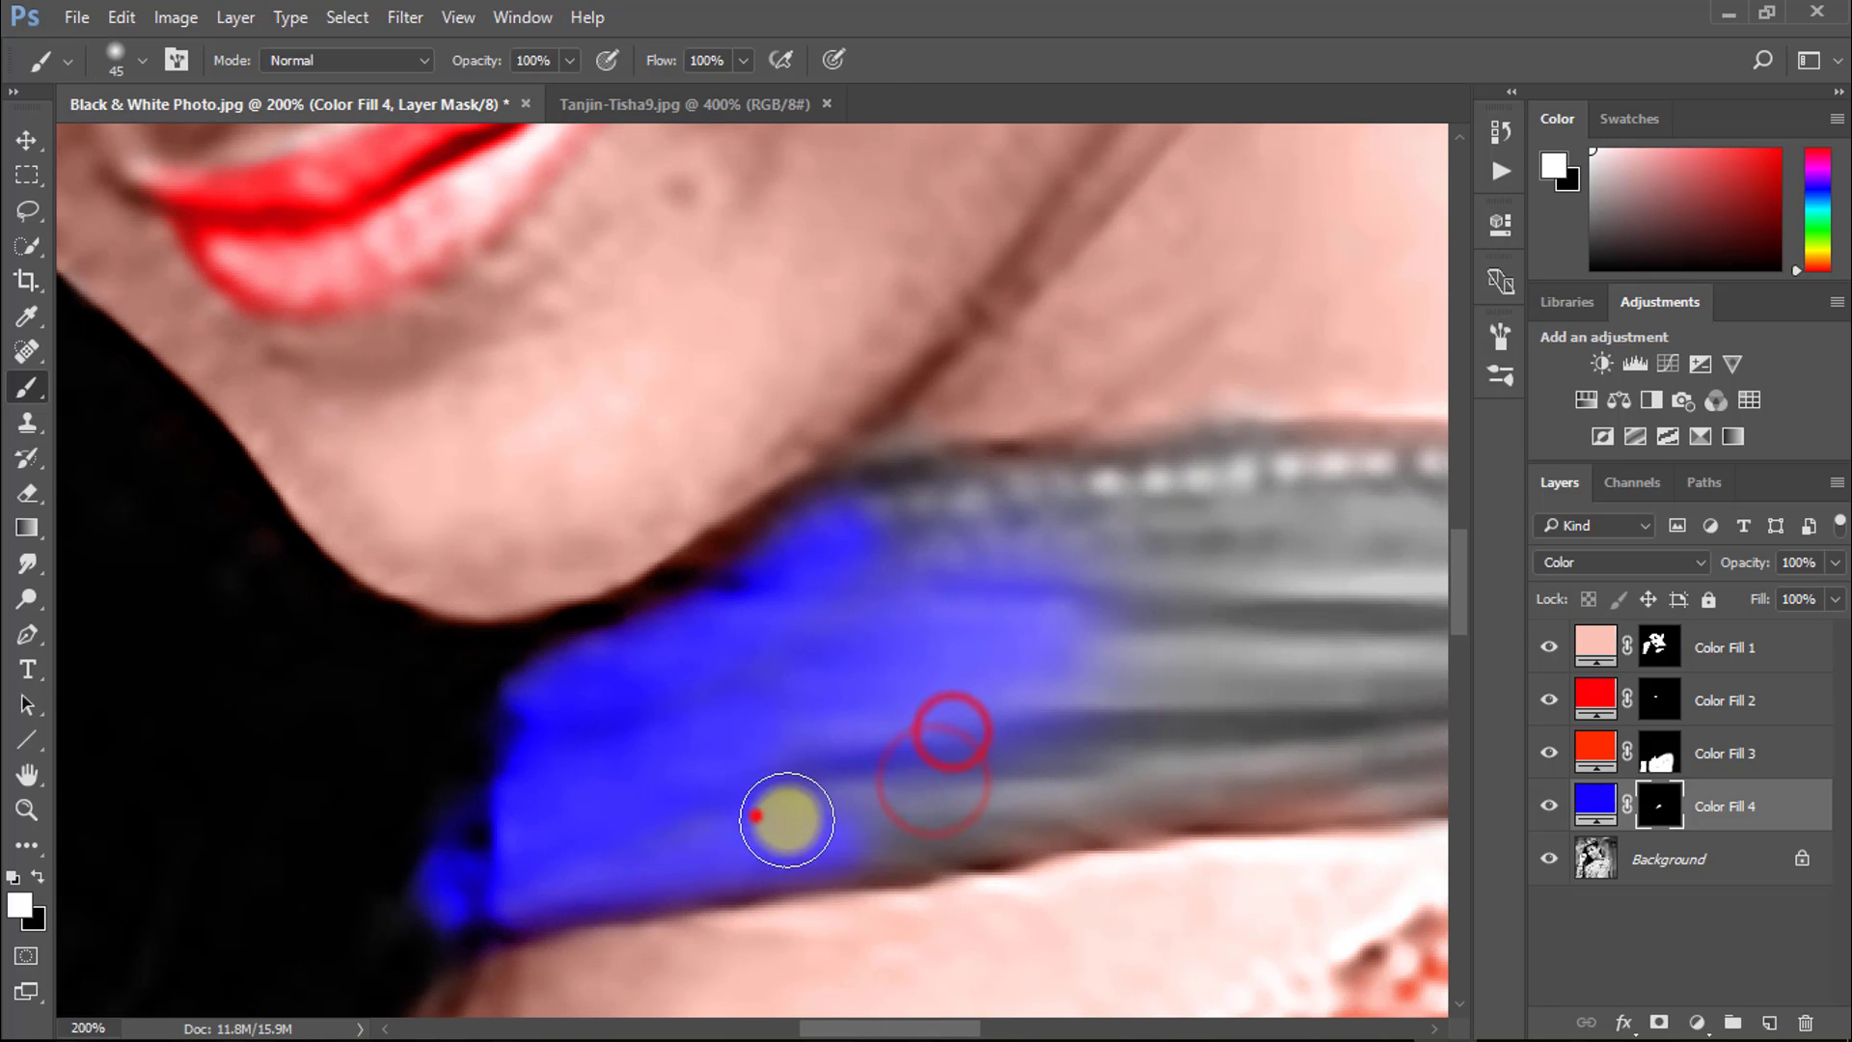
mouse_move(1000, 822)
left_mouse_down()
mouse_move(1081, 786)
mouse_move(1047, 611)
left_mouse_up()
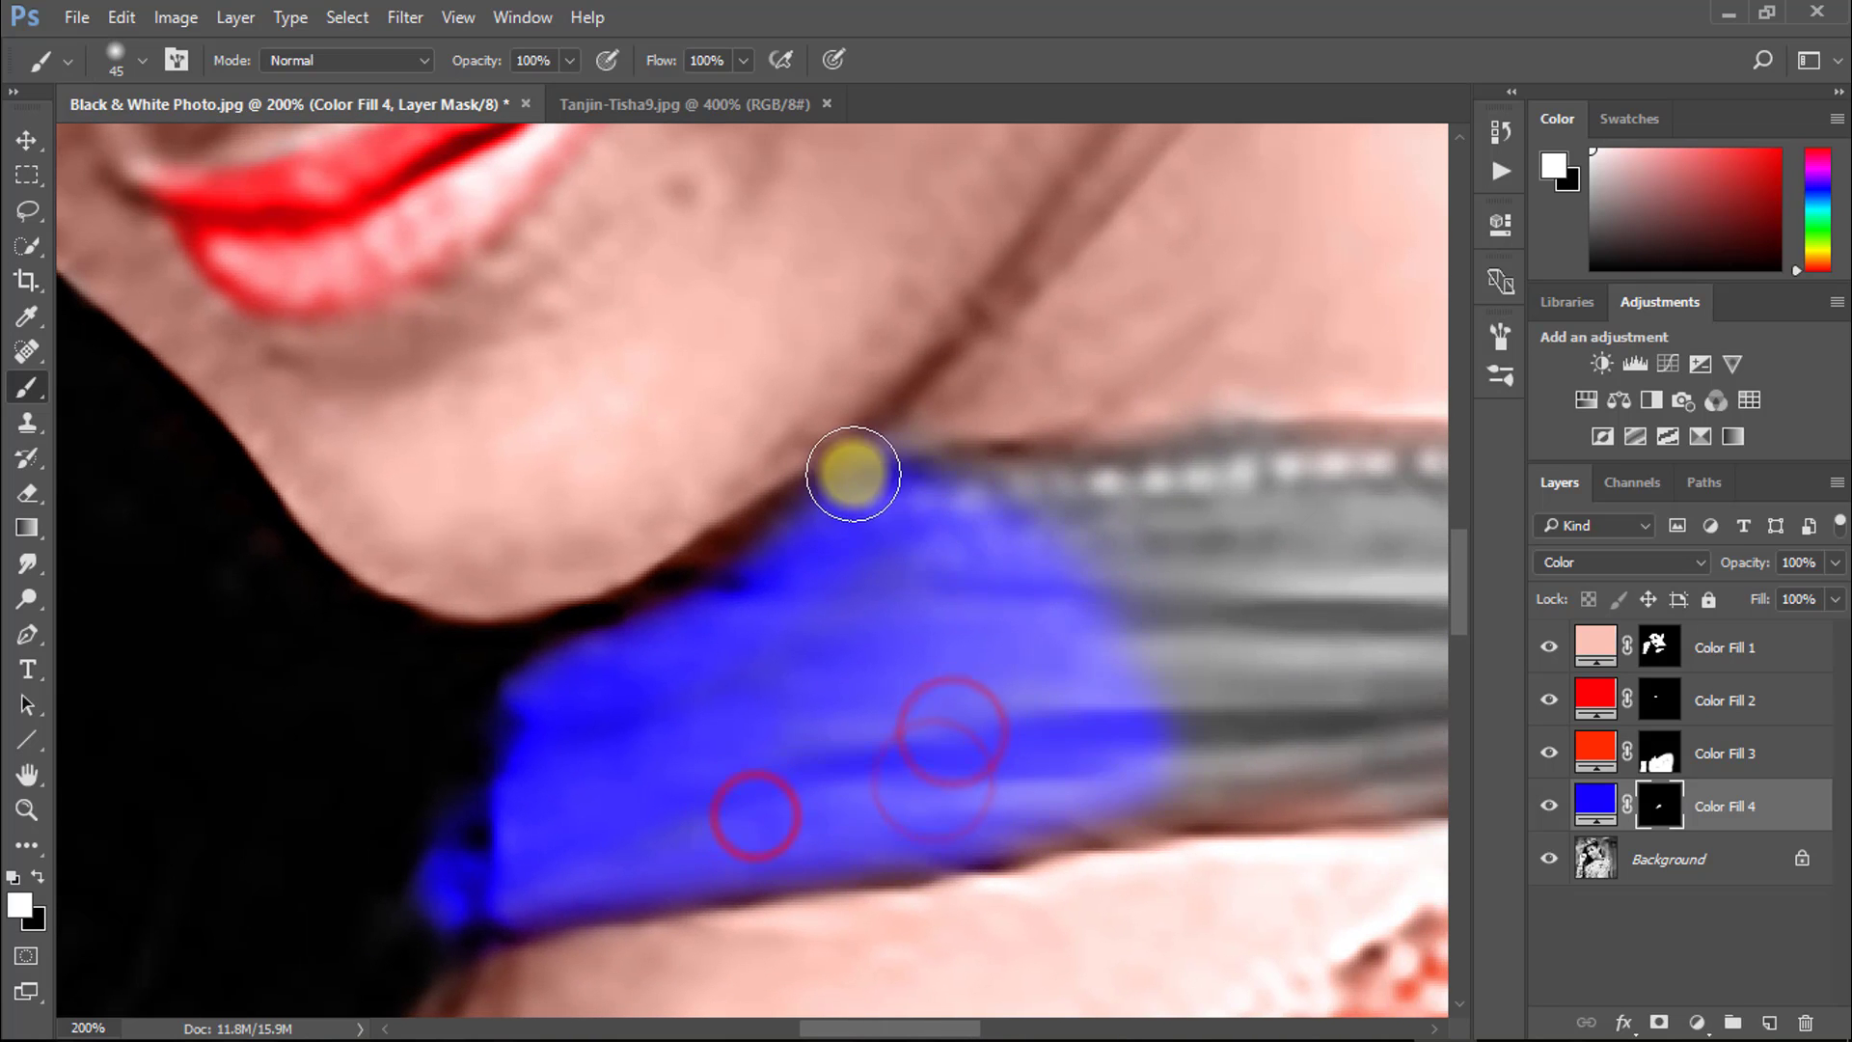
mouse_move(1322, 502)
left_mouse_down()
mouse_move(703, 480)
mouse_move(728, 443)
mouse_move(546, 739)
left_mouse_up()
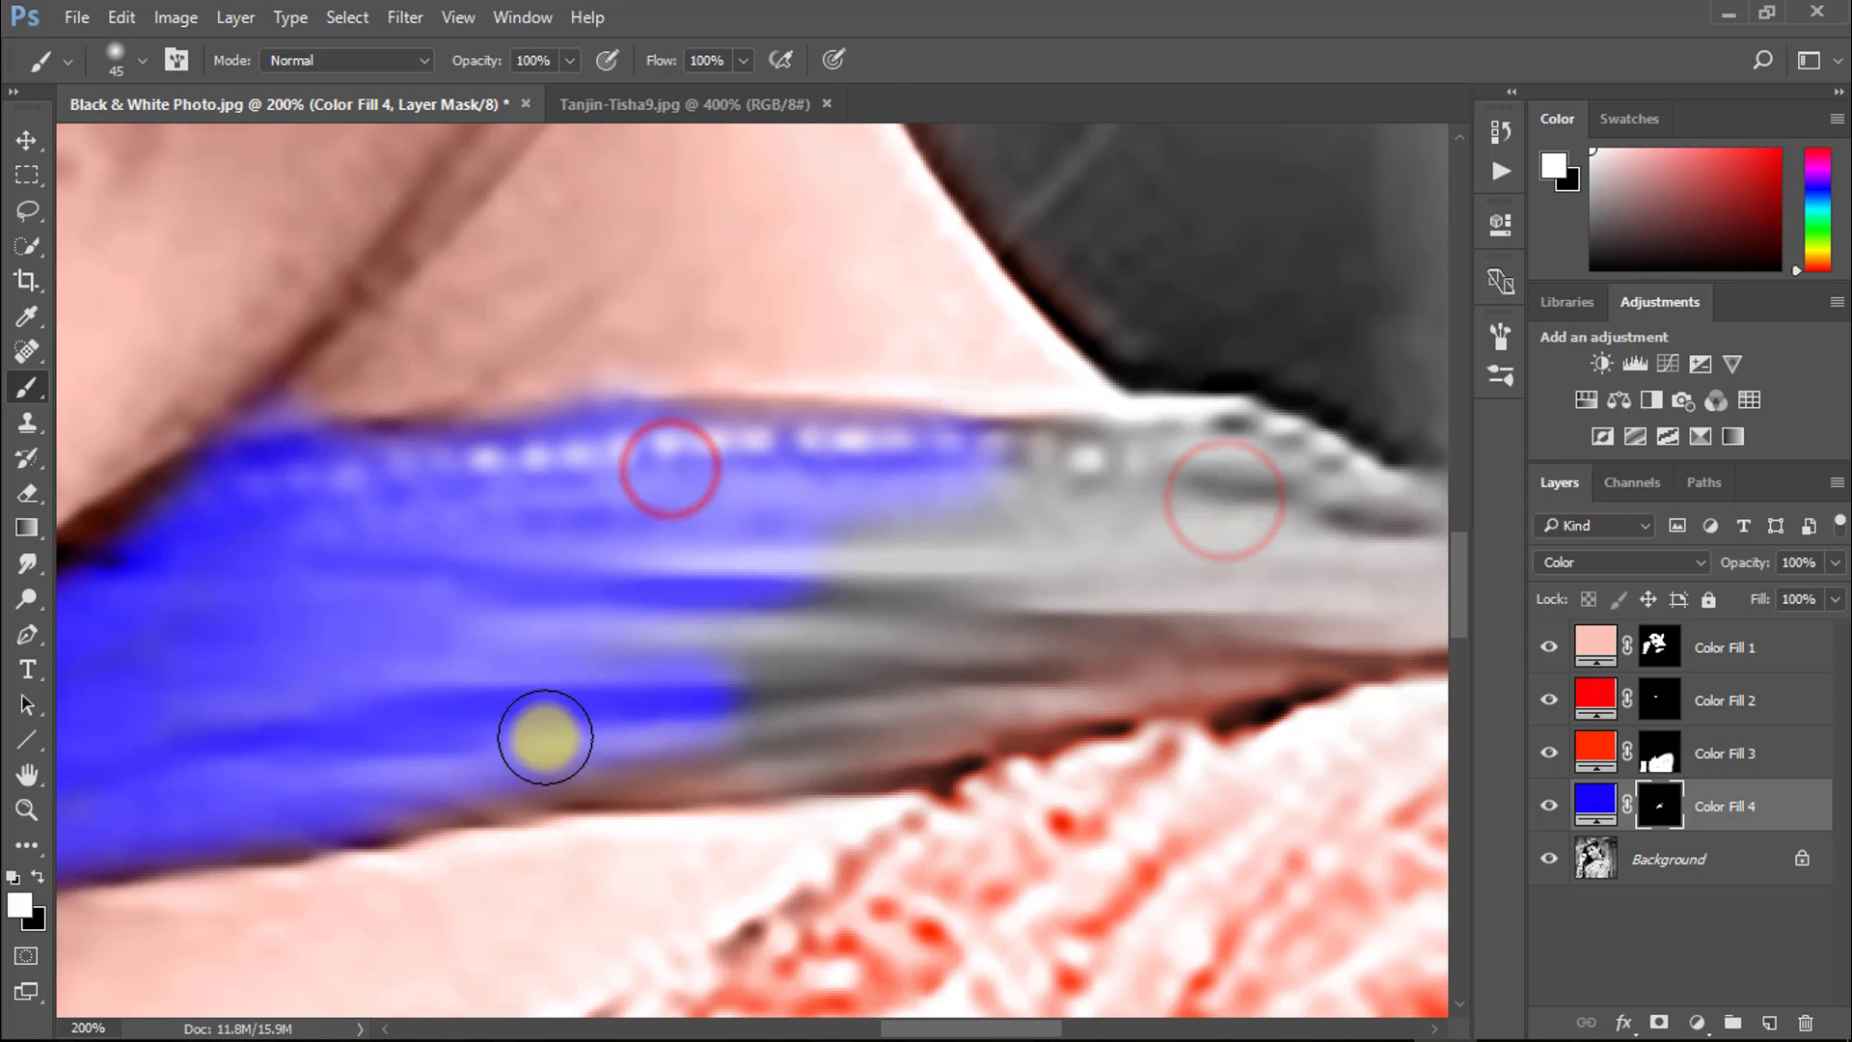
mouse_move(660, 716)
left_mouse_down()
mouse_move(940, 645)
mouse_move(1063, 481)
left_mouse_up()
left_click(1148, 519, "alt")
left_click_drag(1145, 553, 747, 558)
mouse_move(661, 533)
left_mouse_down()
mouse_move(810, 526)
mouse_move(798, 617)
left_mouse_up()
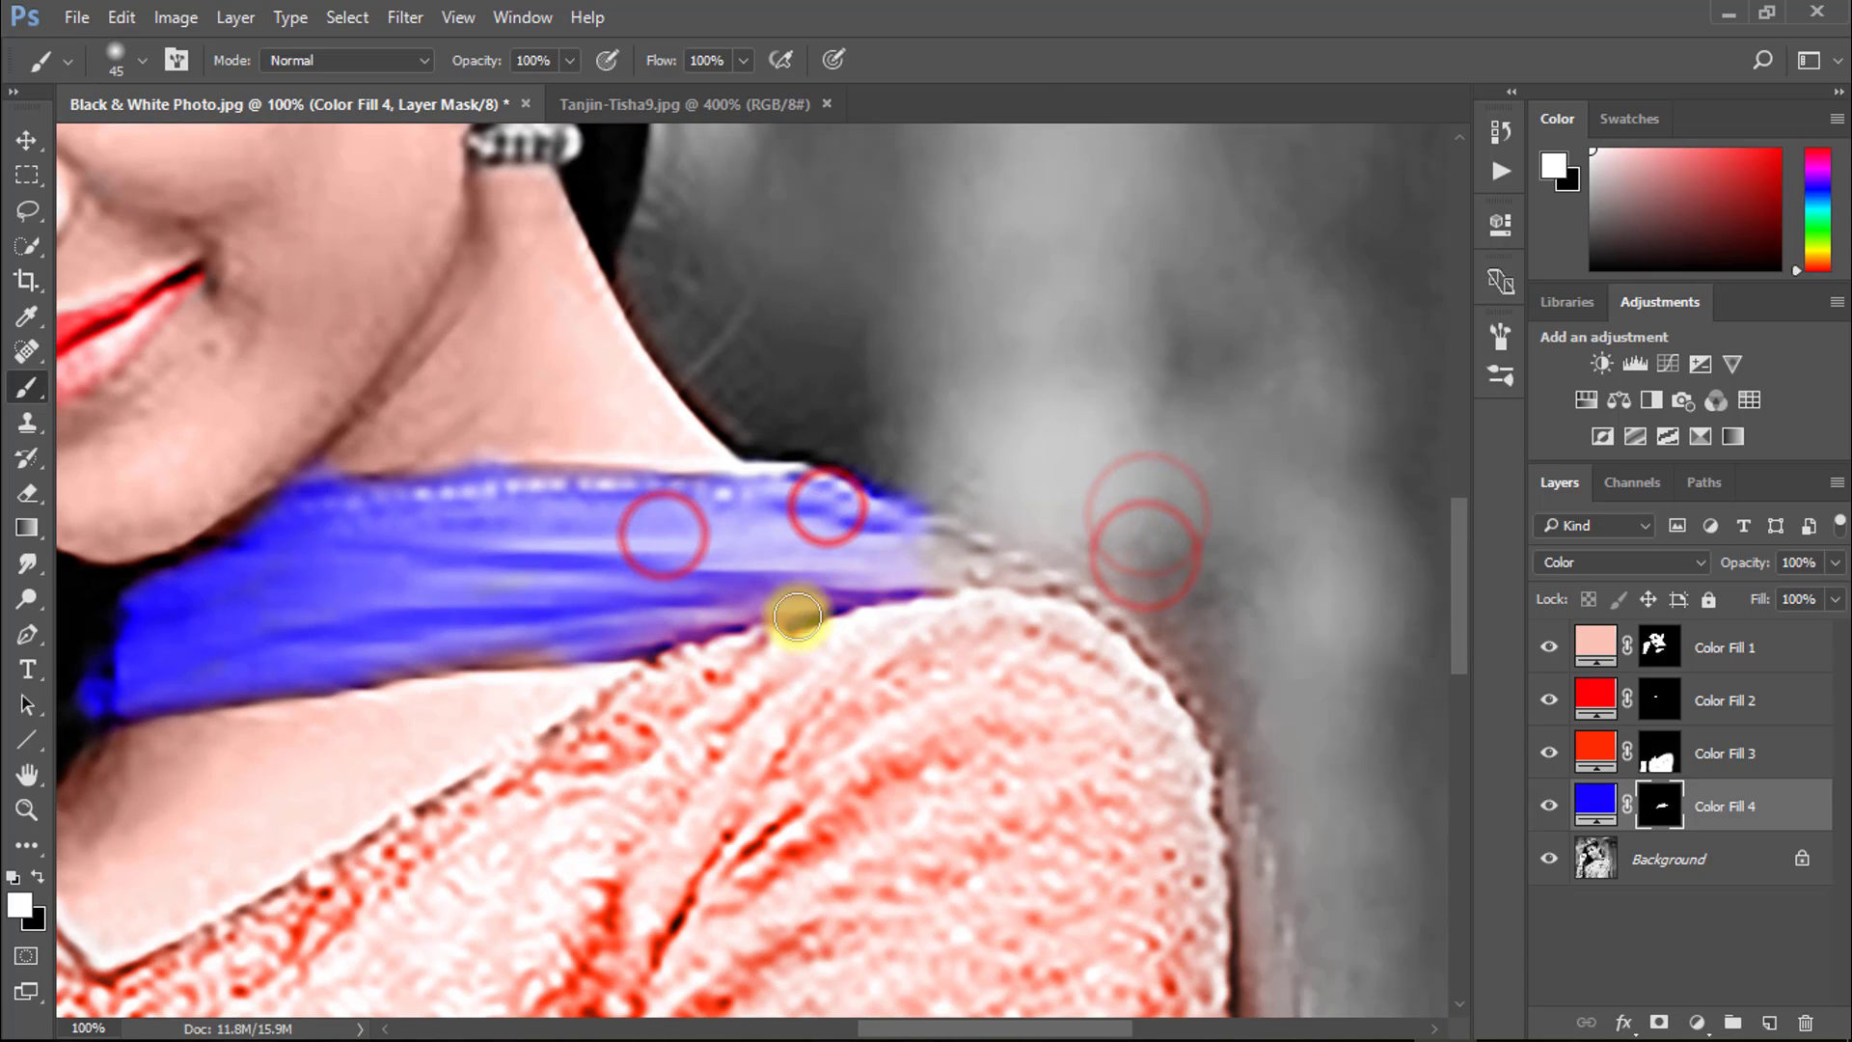
Step: Paint the Color Fill 4 mask white along the thin scarf edge over the shoulder and the upper part hanging beside the sleeve
left_click_drag(909, 564, 1003, 571)
left_click_drag(909, 547, 998, 564)
left_click_drag(1173, 697, 938, 490)
mouse_move(777, 373)
left_mouse_down()
mouse_move(972, 533)
mouse_move(1019, 709)
left_mouse_up()
left_click_drag(1030, 819, 912, 546)
left_click_drag(901, 454, 912, 576)
left_click_drag(913, 565, 929, 719)
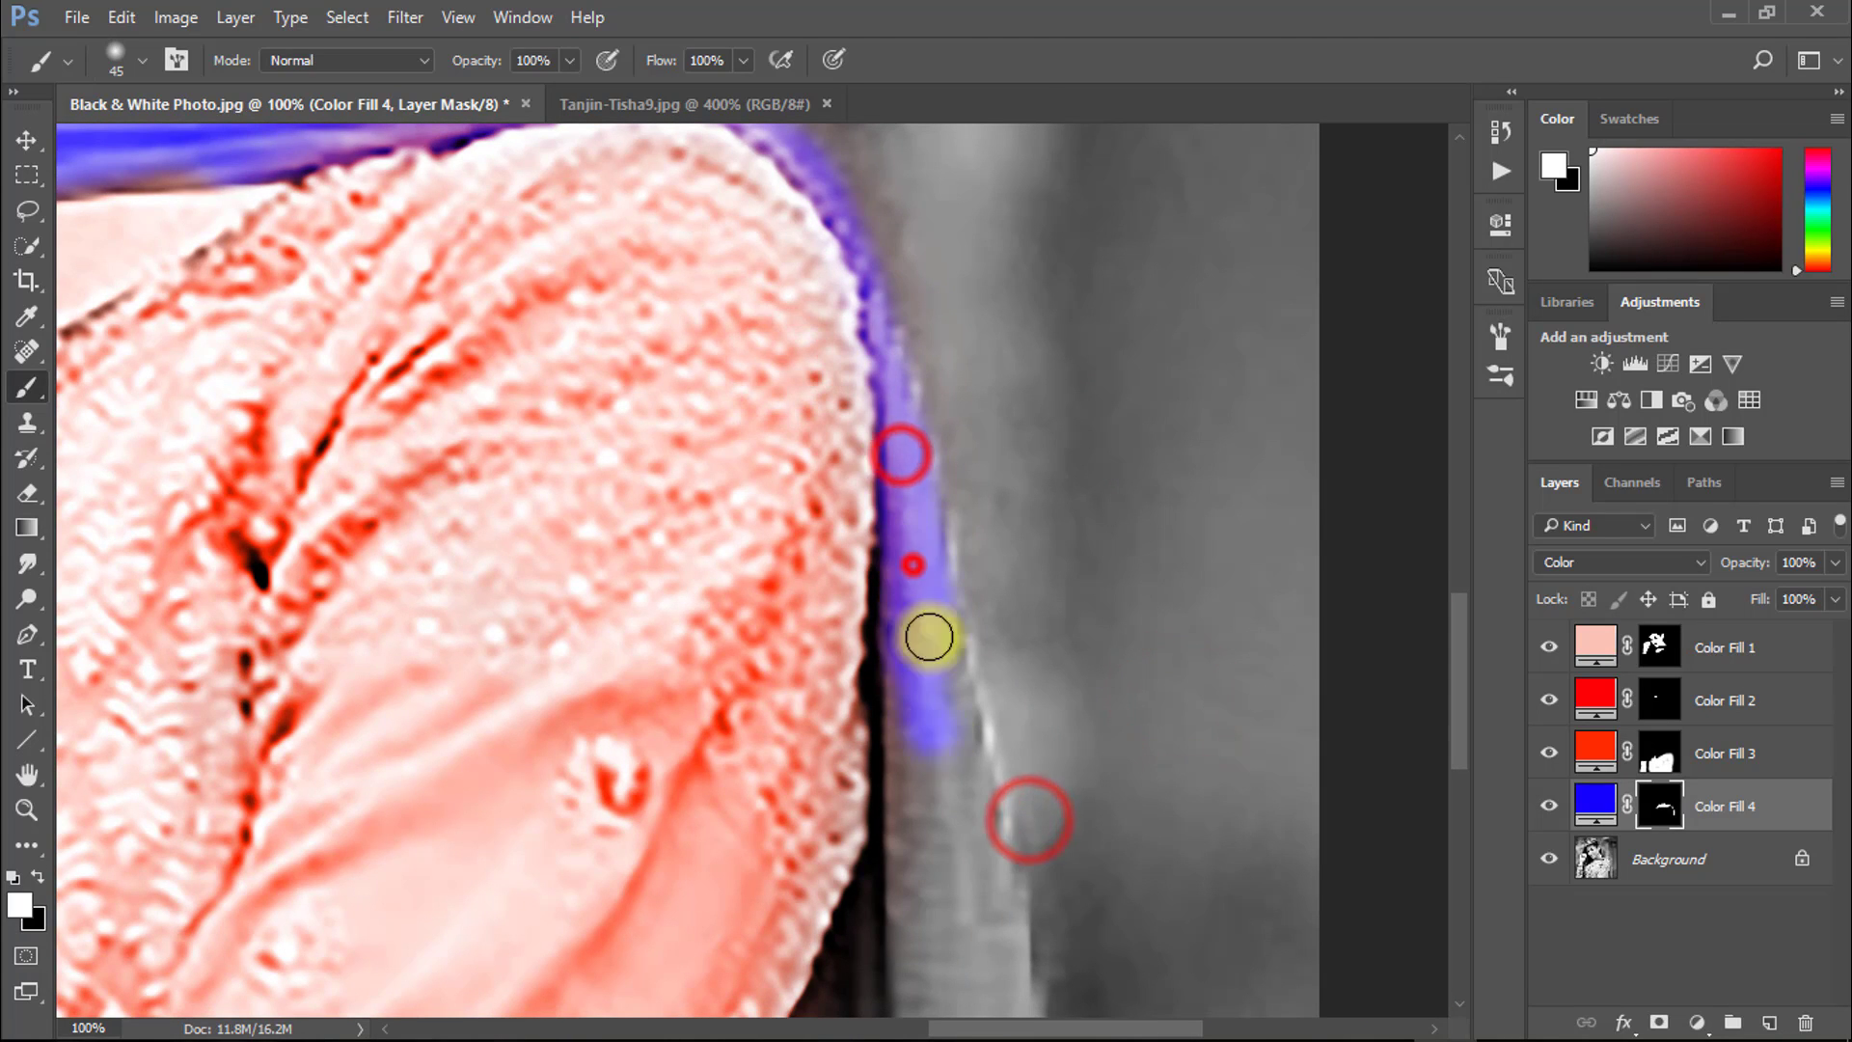
left_click_drag(926, 615, 950, 714)
left_click_drag(964, 678, 975, 777)
mouse_move(974, 784)
left_mouse_down()
mouse_move(987, 855)
mouse_move(948, 595)
left_mouse_up()
mouse_move(881, 538)
left_mouse_down()
mouse_move(918, 636)
mouse_move(869, 409)
mouse_move(939, 616)
left_mouse_up()
Step: Enlarge the brush to 80 and paint the mask white over the wide lower part of the hanging scarf
key("bracketright")
key("bracketright")
key("bracketright")
key("bracketright")
left_click_drag(948, 559, 922, 670)
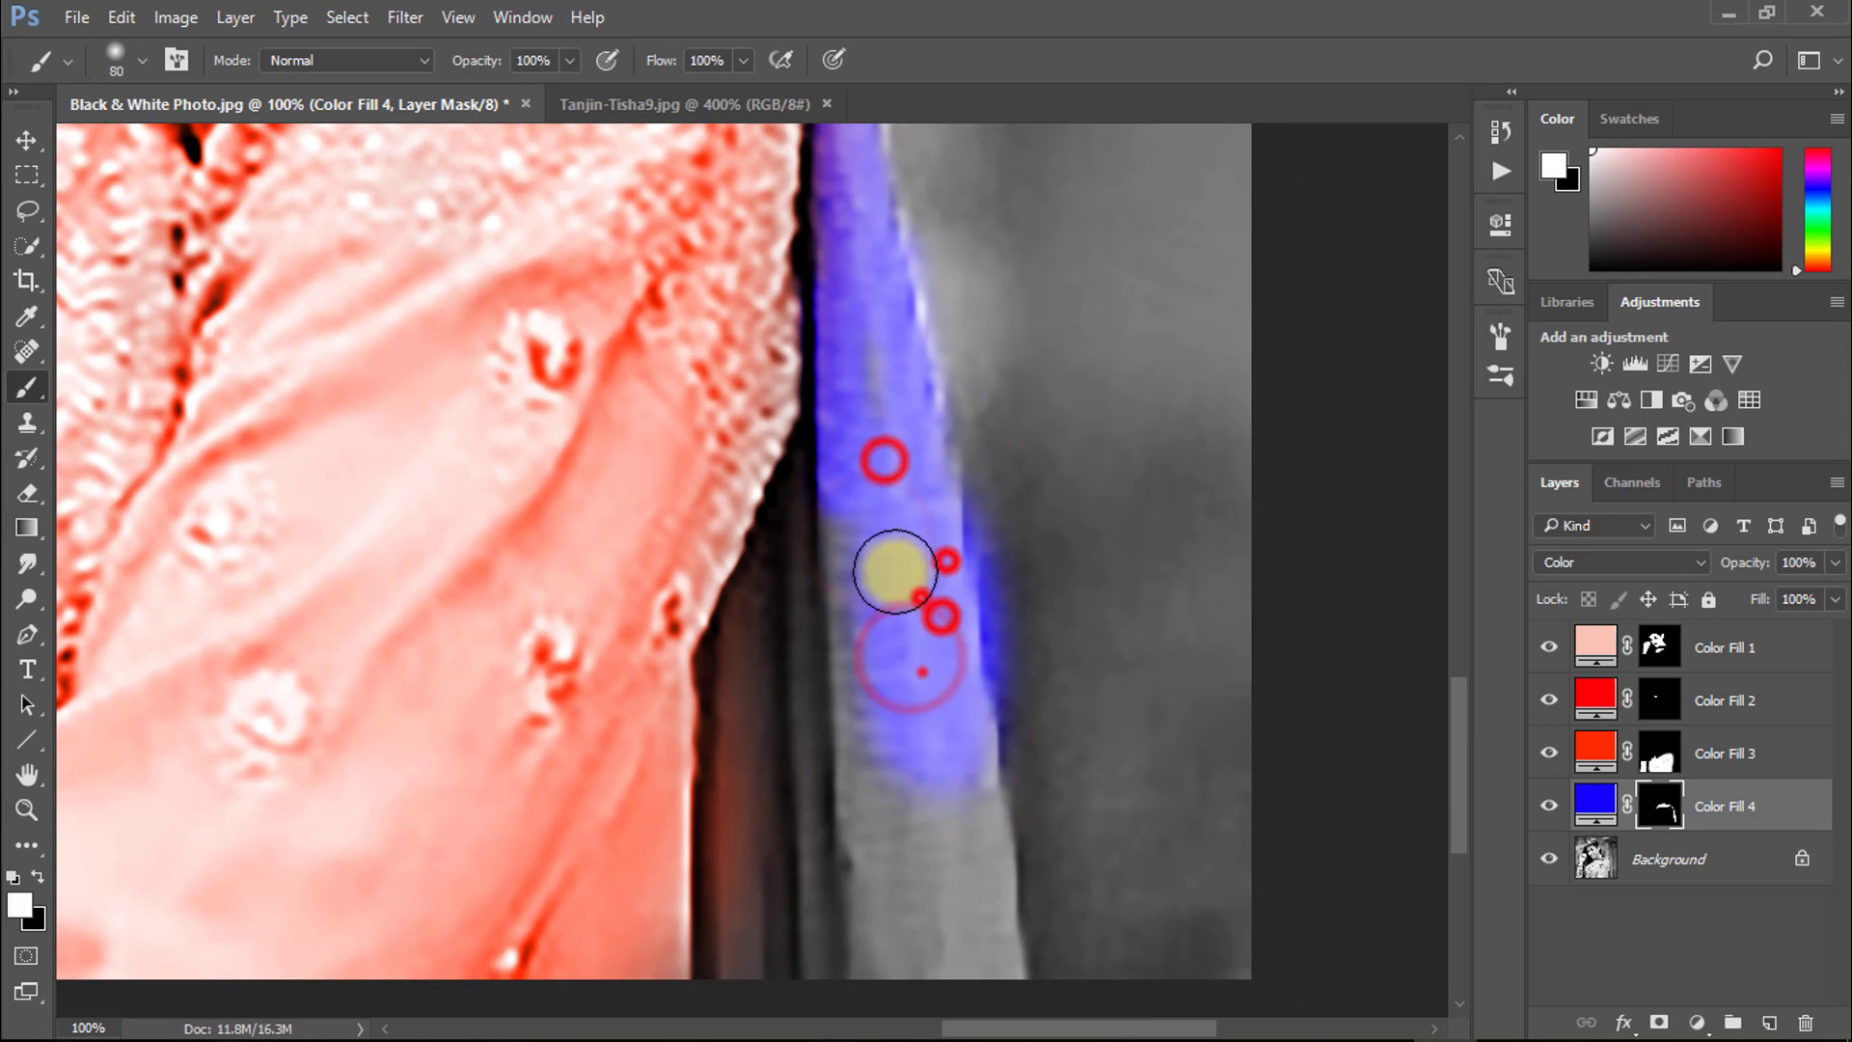
left_click_drag(926, 754, 947, 882)
left_click_drag(956, 943, 915, 617)
left_click_drag(918, 472, 950, 627)
Step: Paint the mask white over the dark scarf folds beside the sleeve down to the photo's lower edge
left_click_drag(826, 389, 774, 772)
left_click_drag(714, 611, 670, 815)
left_click_drag(664, 894, 665, 999)
mouse_move(677, 936)
left_mouse_down()
mouse_move(714, 994)
mouse_move(806, 897)
left_mouse_up()
left_click(806, 835, "alt")
left_click(1015, 780, "ctrl")
left_click_drag(1044, 809, 1076, 732)
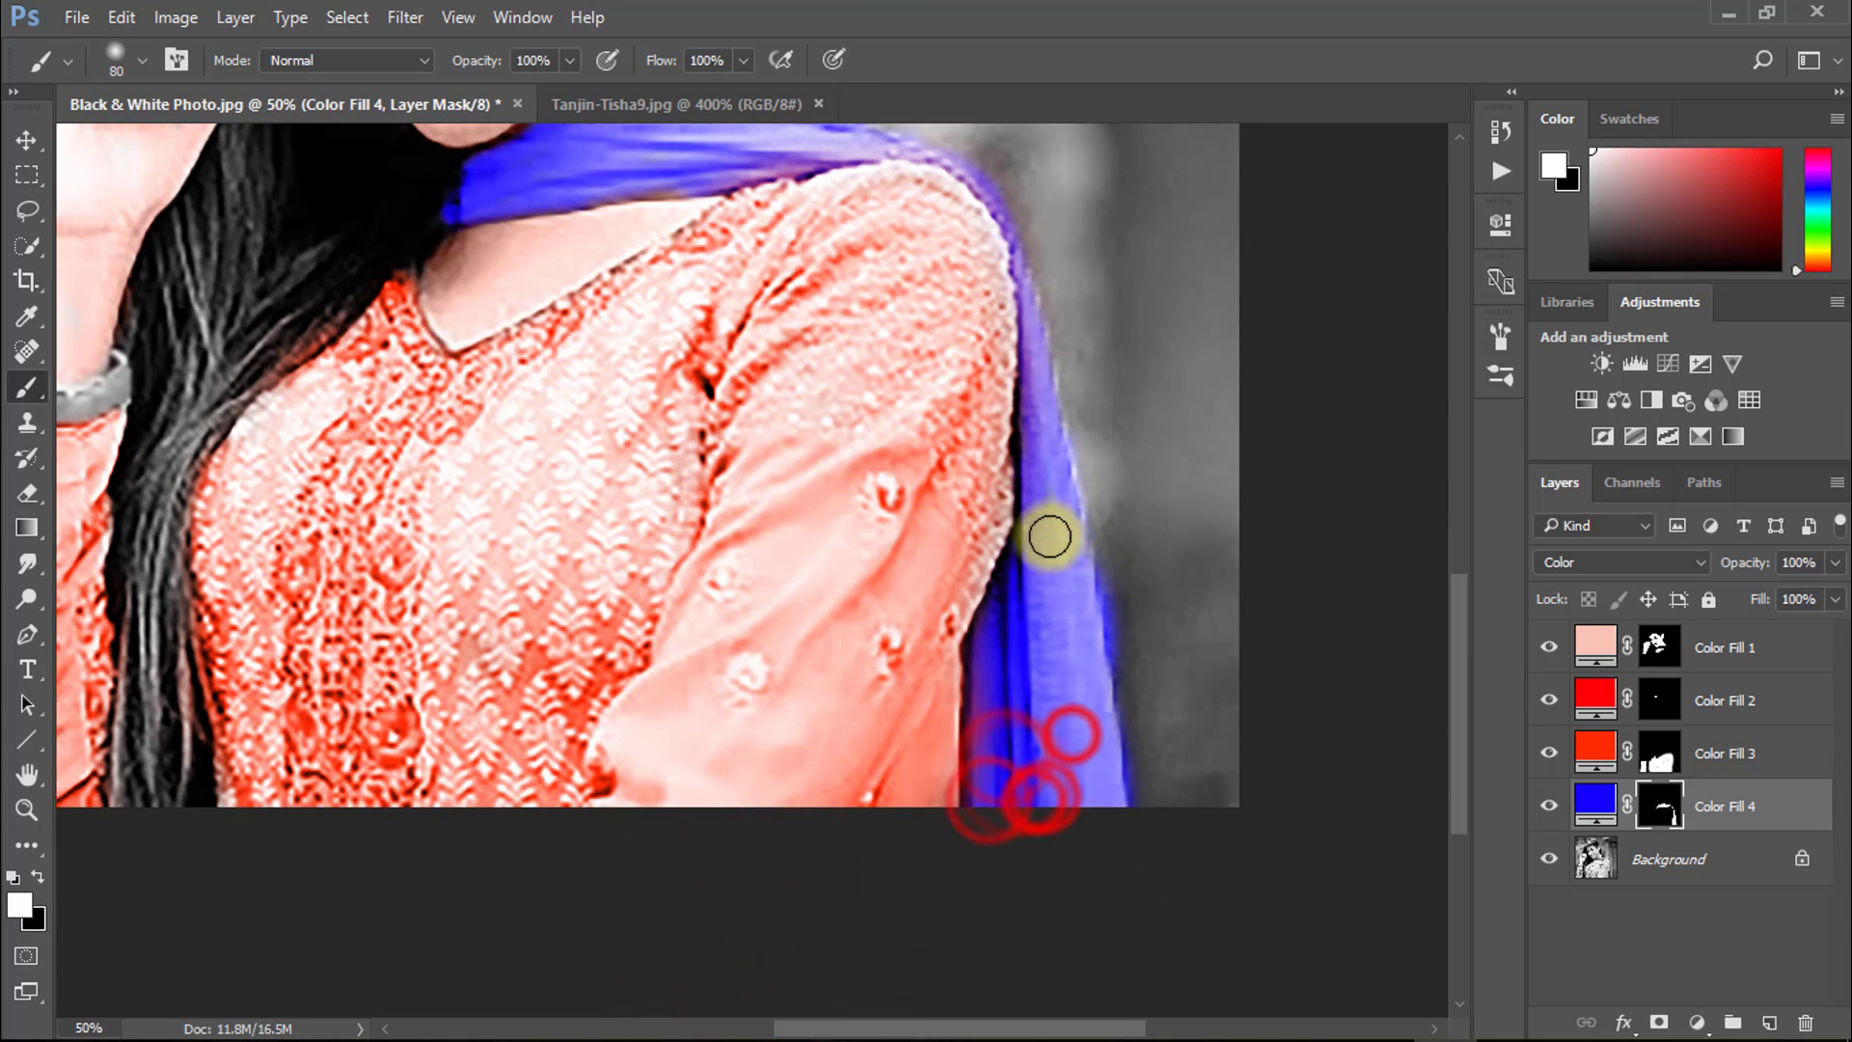
Step: Paint the Color Fill 4 mask black along the hanging scarf's outer edge to remove blue spill from the background
left_click_drag(948, 566, 1043, 704)
left_click_drag(808, 412, 714, 598)
left_click_drag(1003, 880, 942, 434)
left_click(969, 530, "ctrl")
left_click(970, 531)
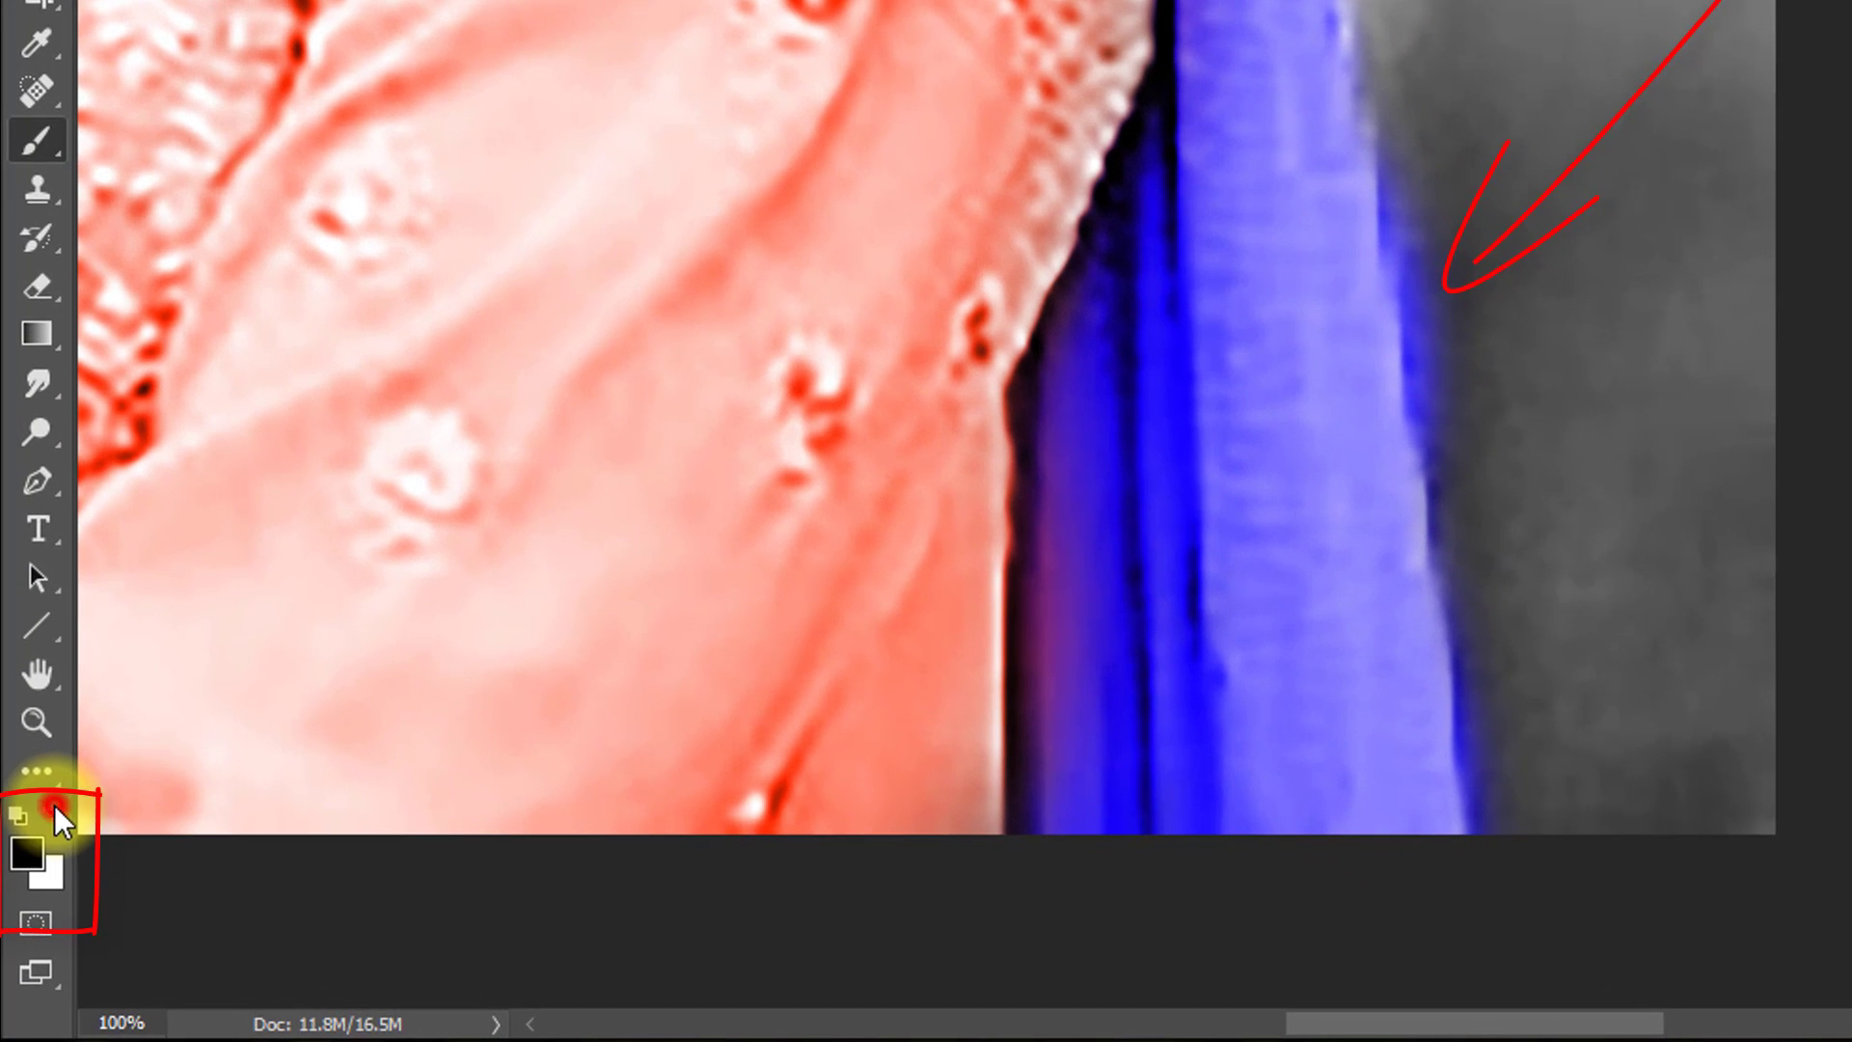
left_click(39, 873)
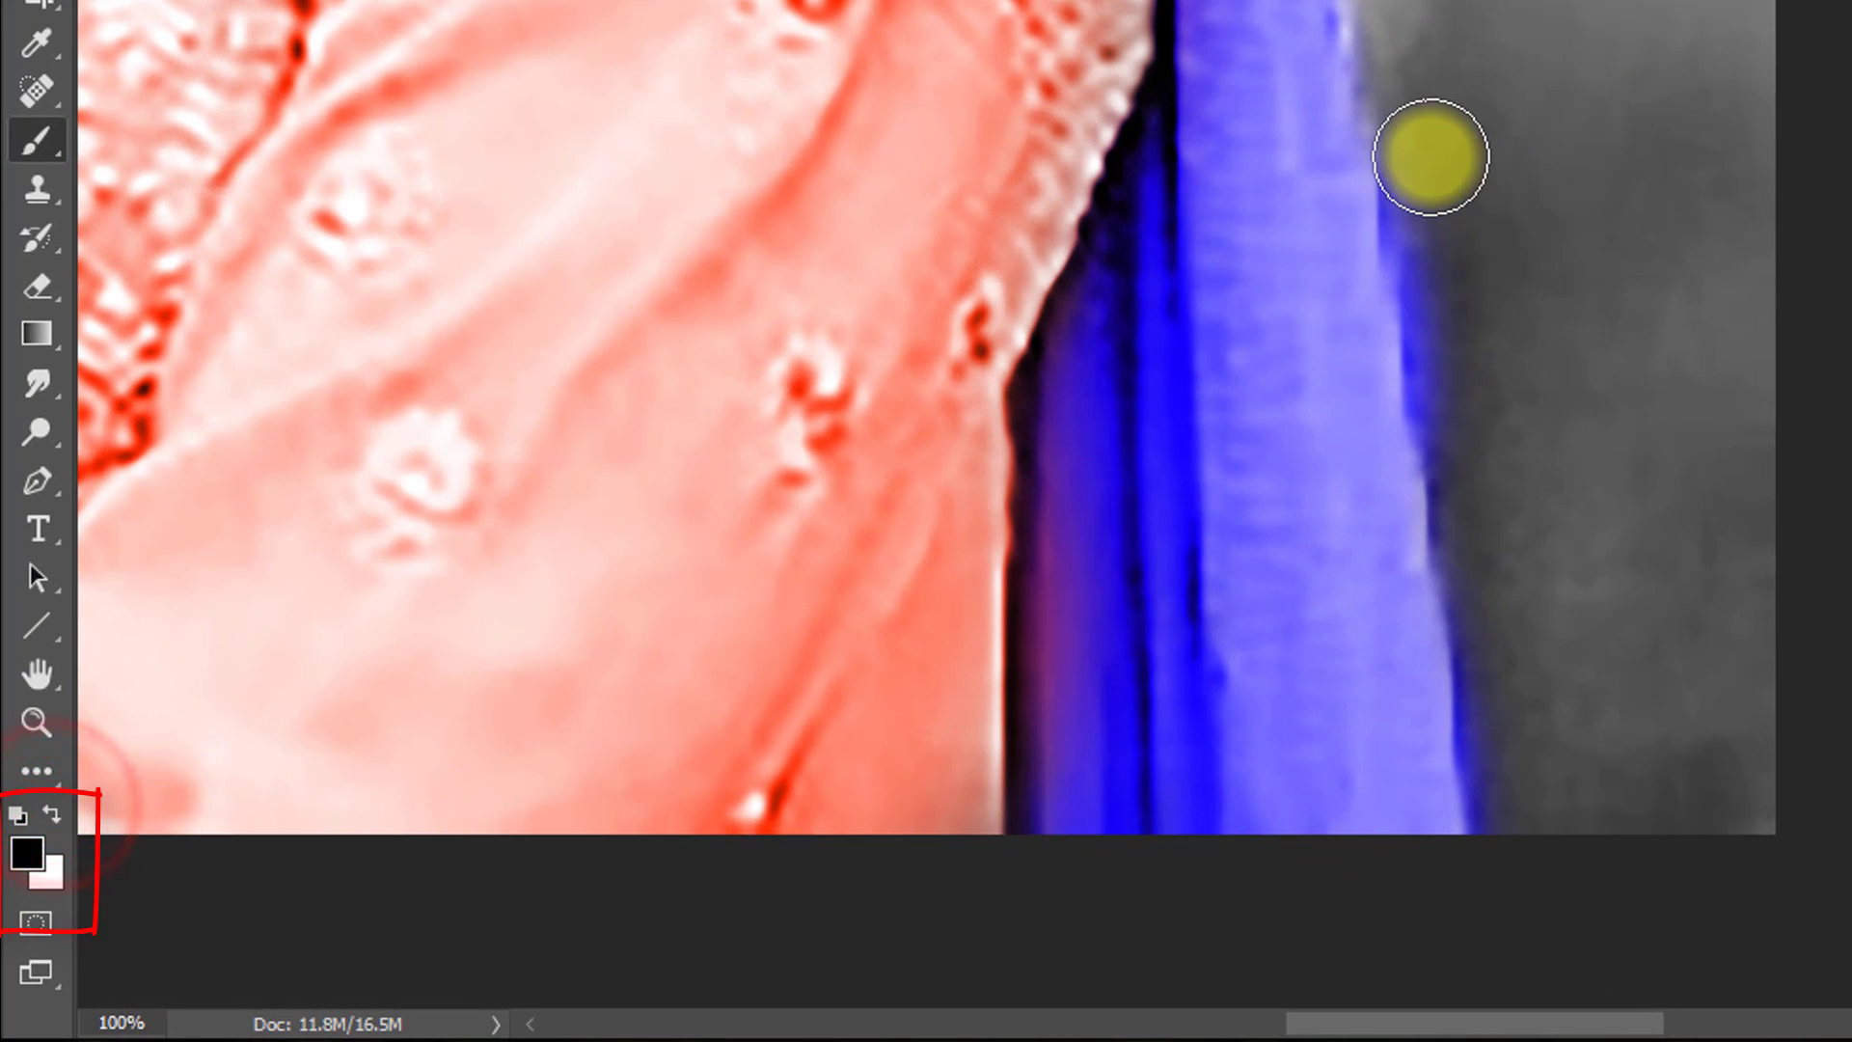
mouse_move(1433, 158)
left_mouse_down()
mouse_move(1503, 468)
mouse_move(1452, 200)
left_mouse_up()
left_click(1451, 199)
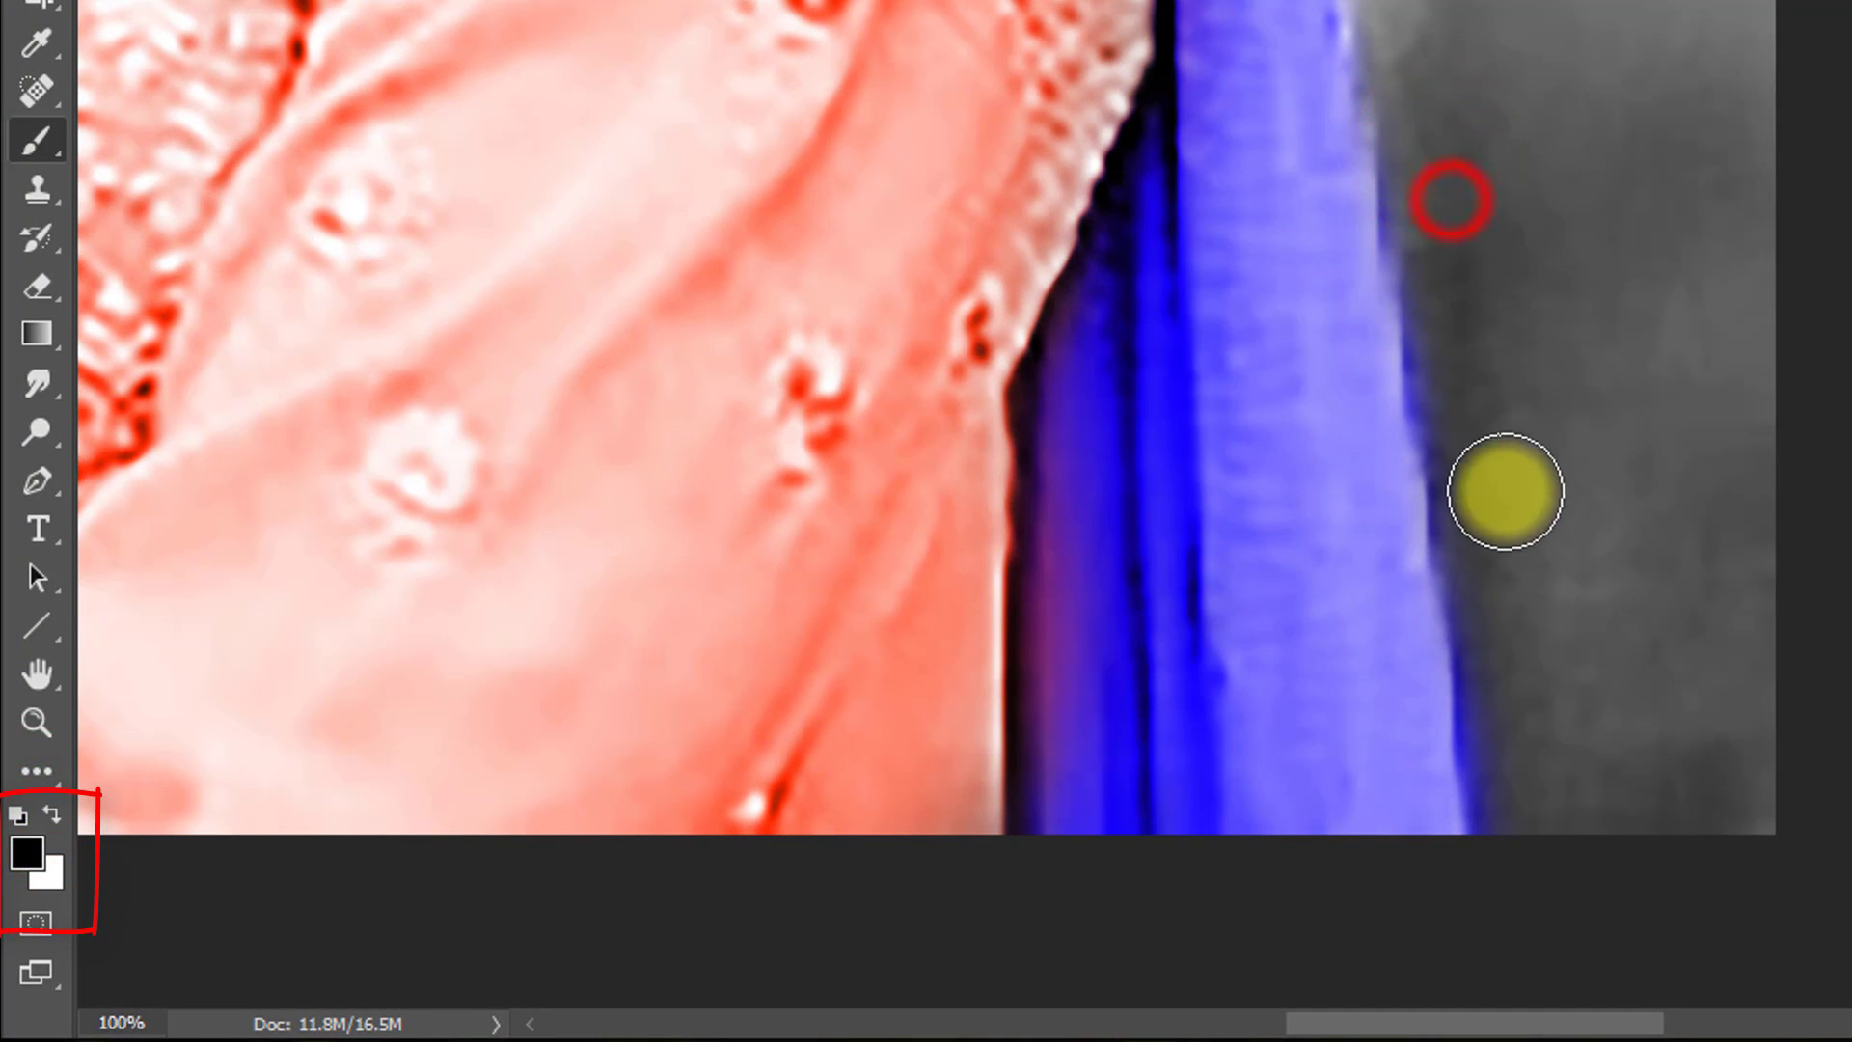
left_click(1434, 207)
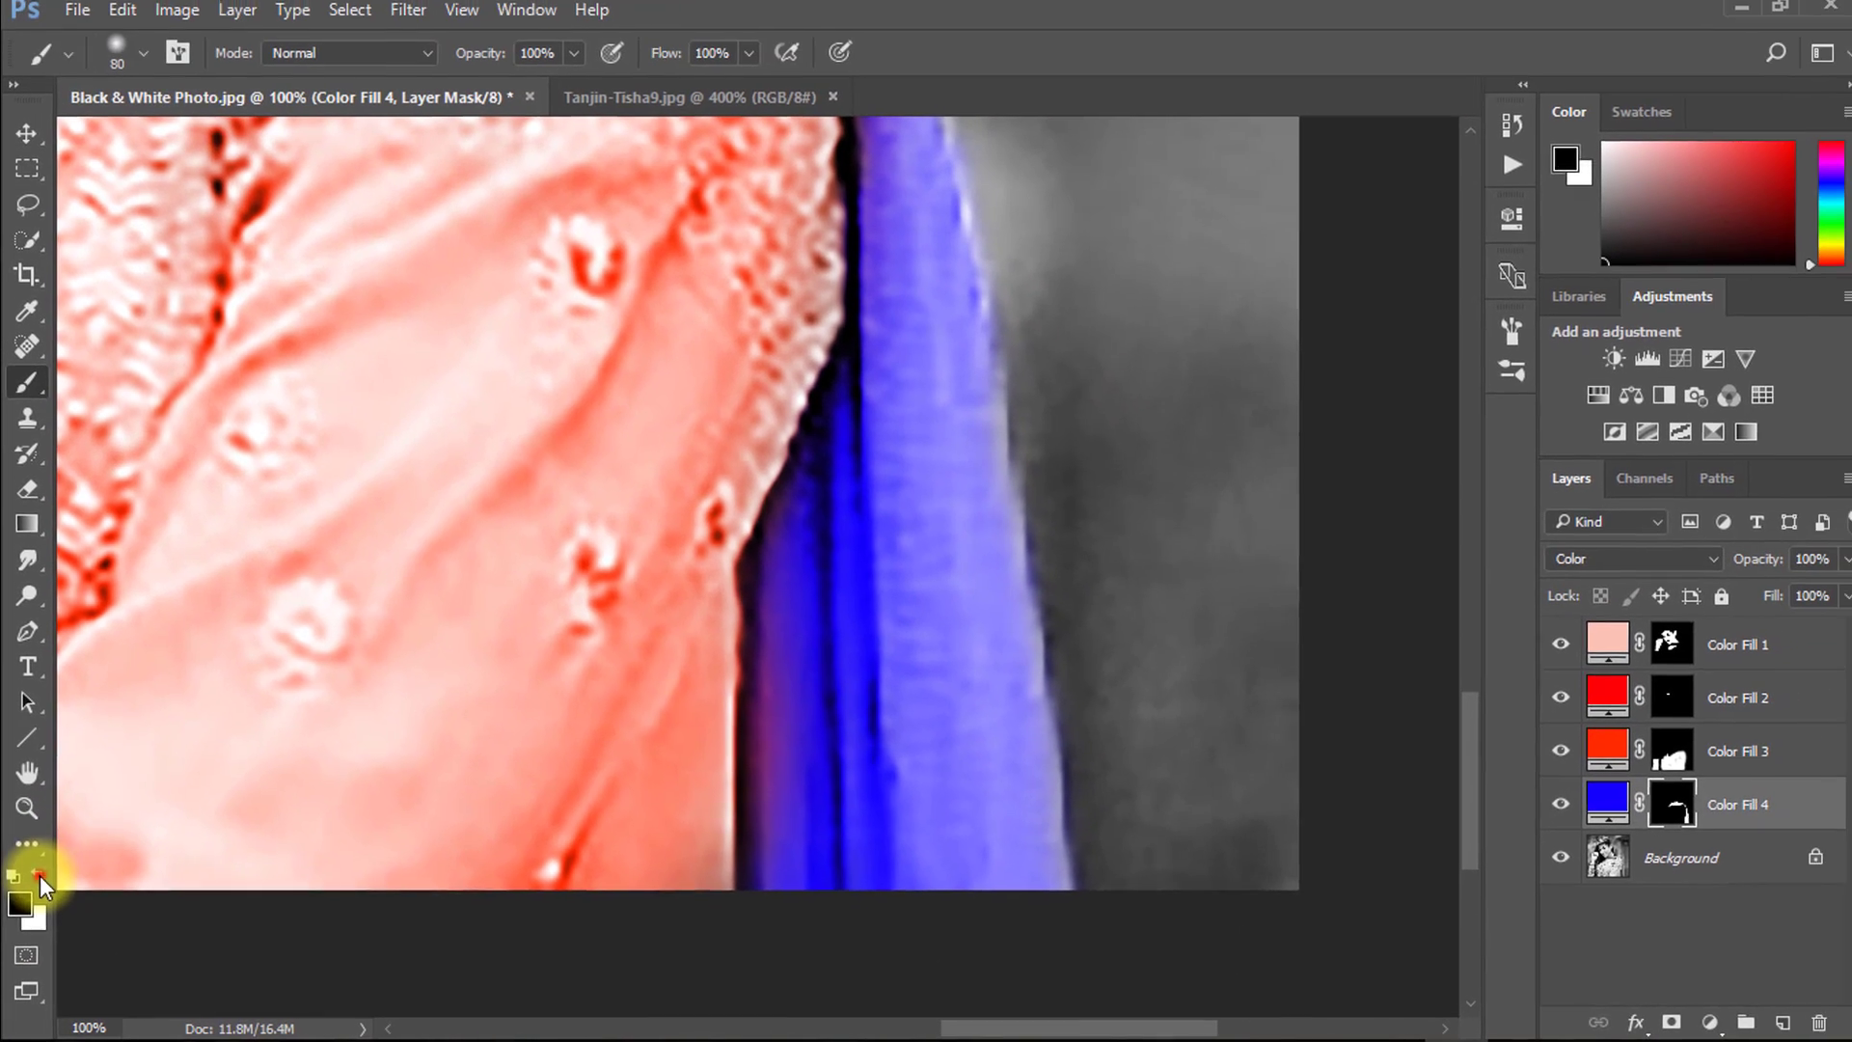
Step: Switch the brush colour back to white and touch up the Color Fill 4 mask over the neck part of the scarf
left_click(52, 813)
left_click_drag(580, 645, 591, 826)
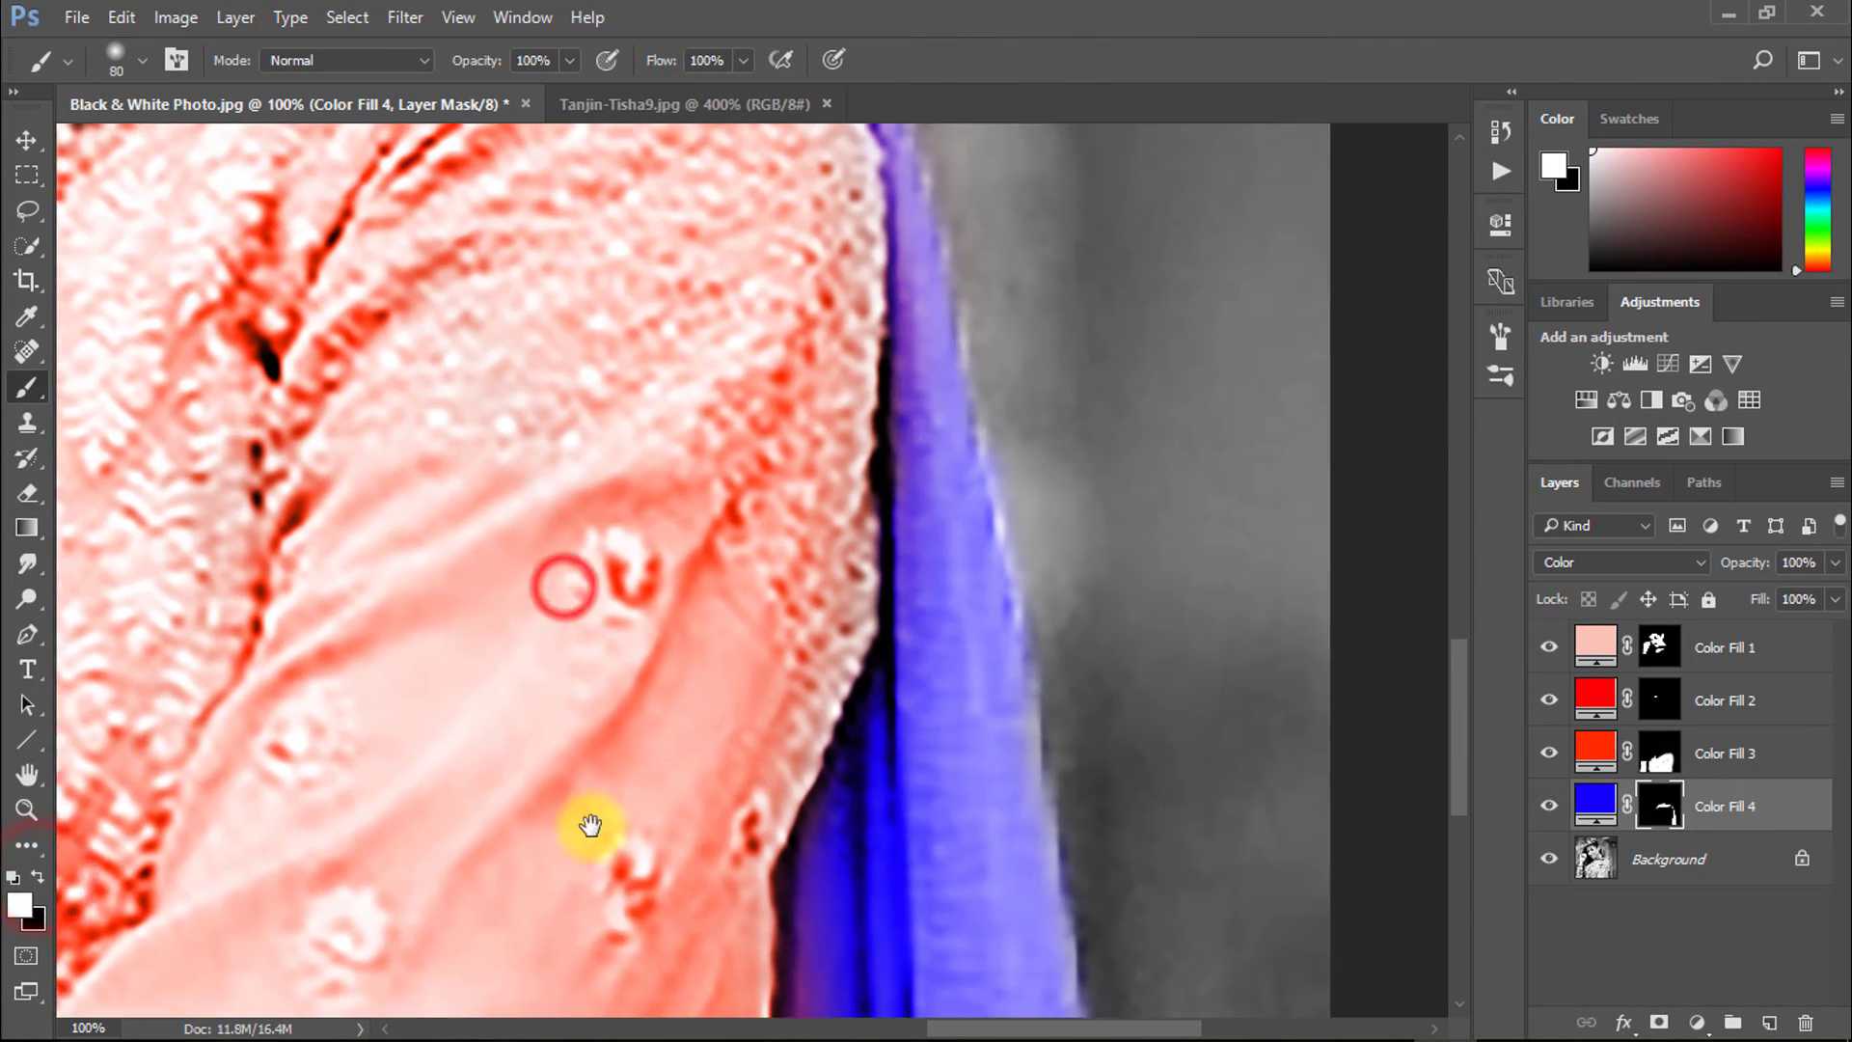
left_click_drag(975, 477, 1178, 810)
left_click_drag(793, 680, 973, 652)
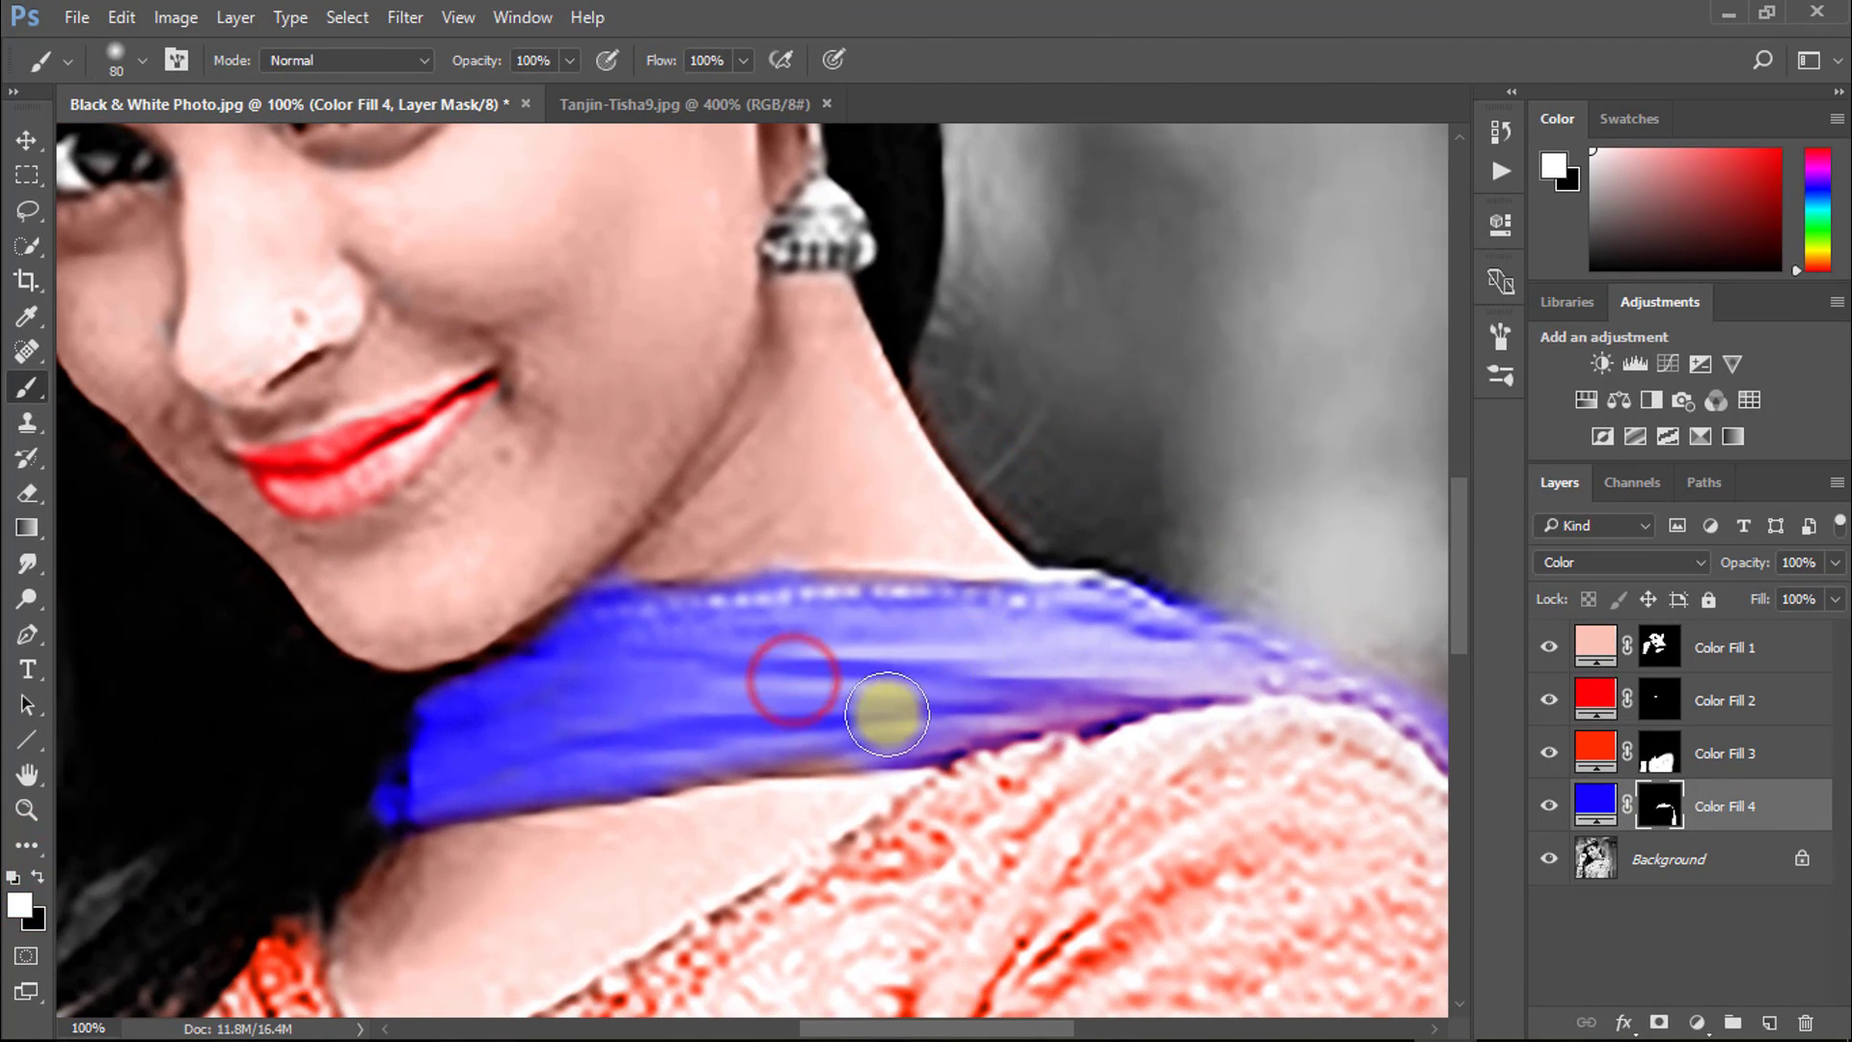
left_click(607, 696, "alt")
left_click(605, 698, "alt")
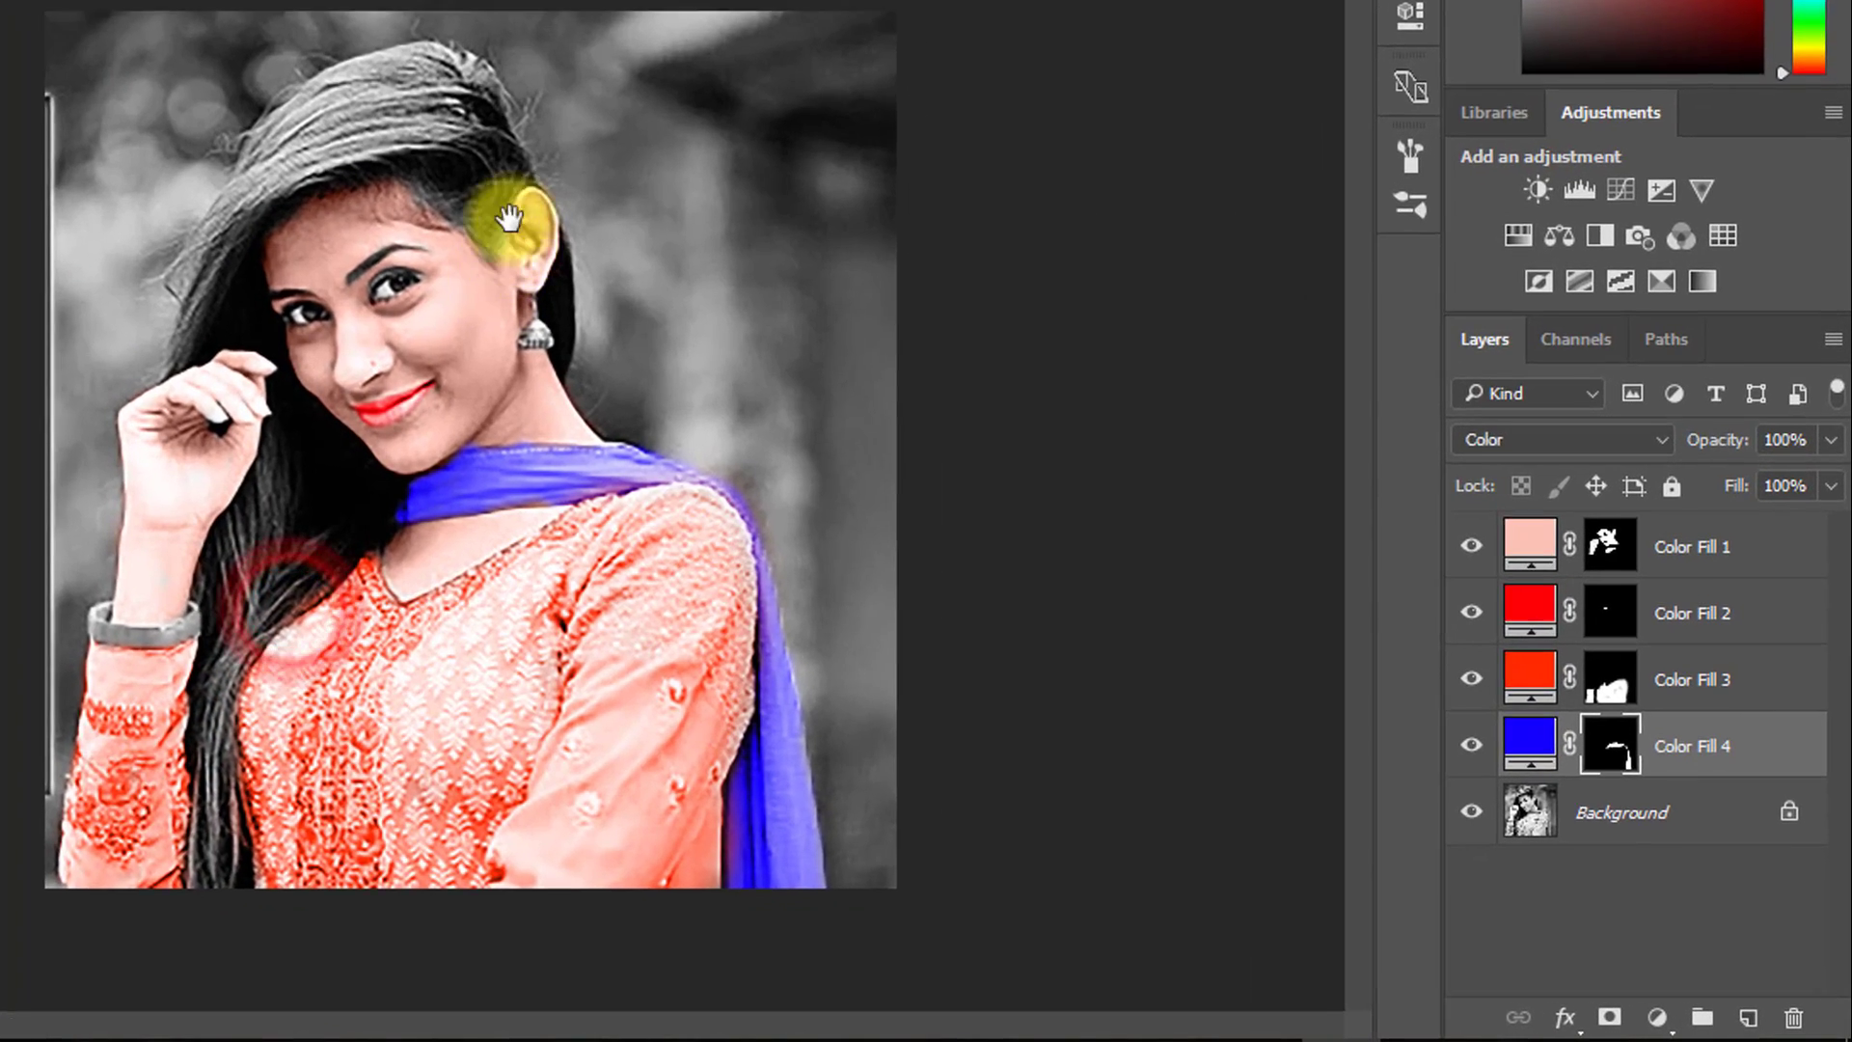
Step: Add an orange (fd8c07) Solid Color fill layer directly above the Background
left_click(775, 377, "ctrl")
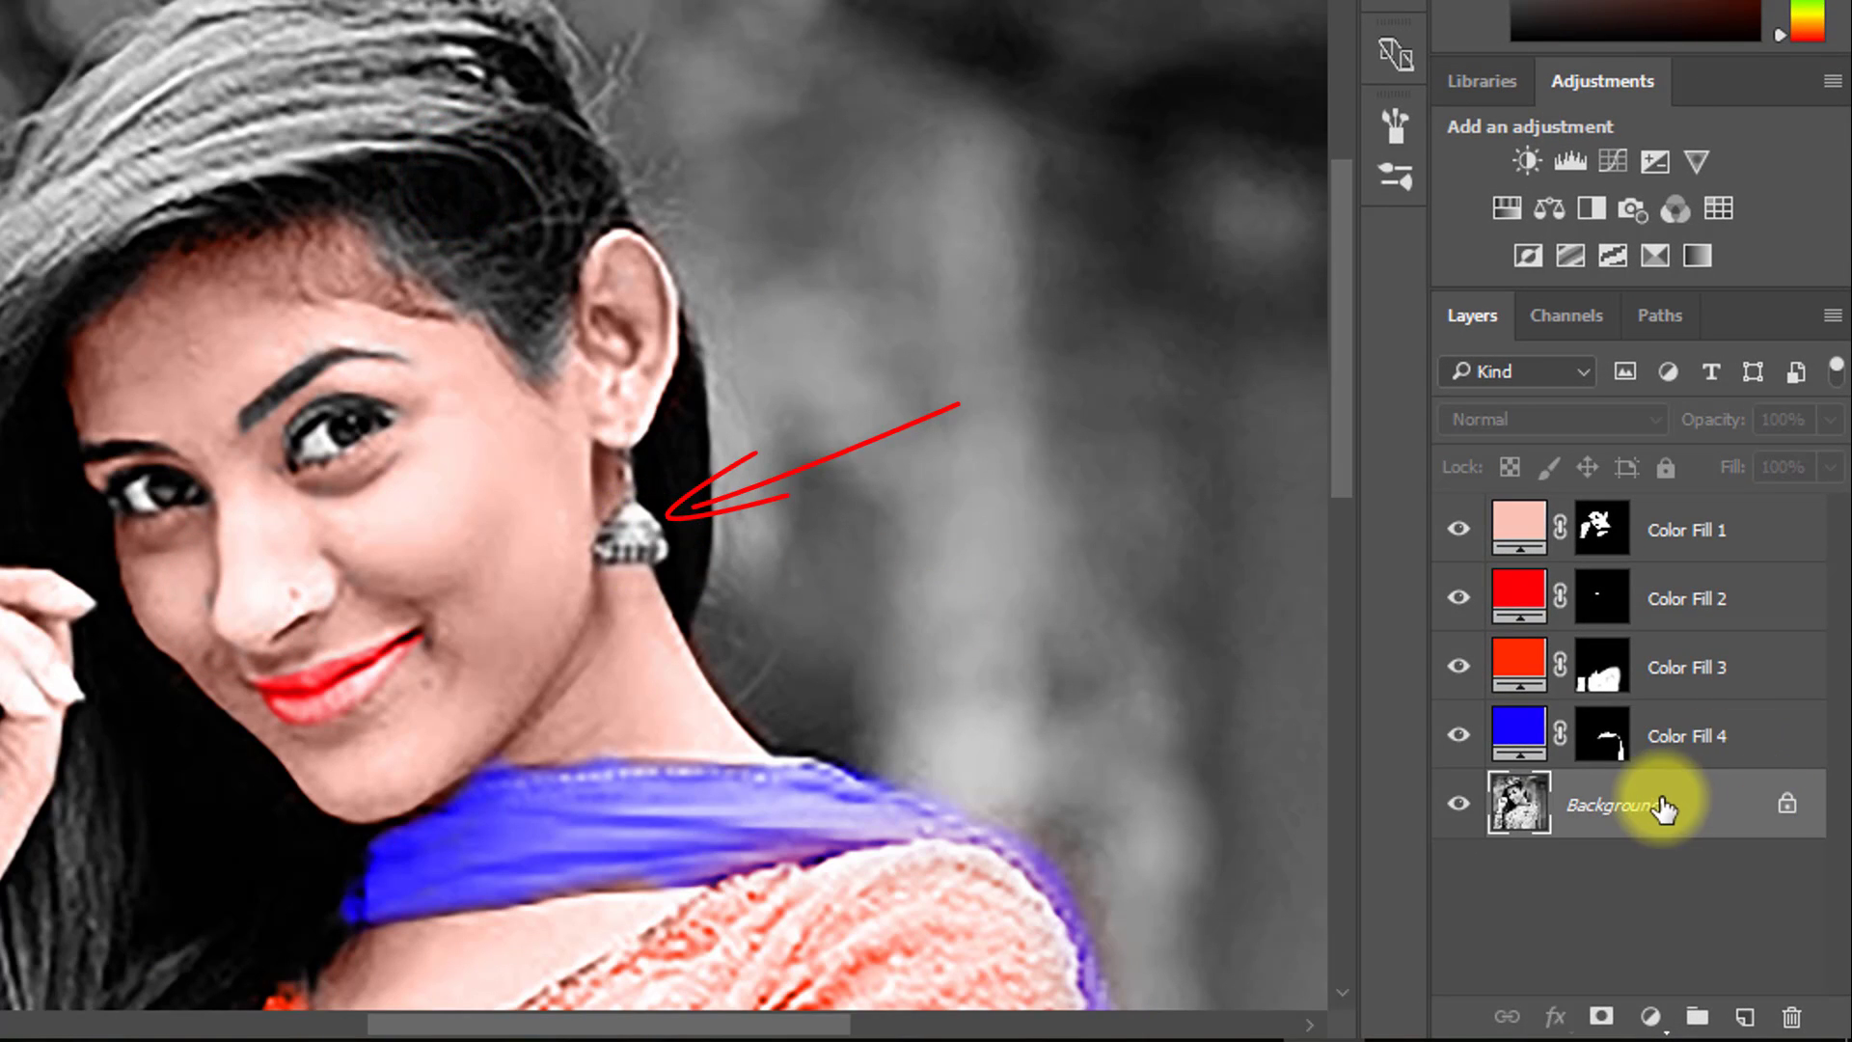
left_click(1650, 1017)
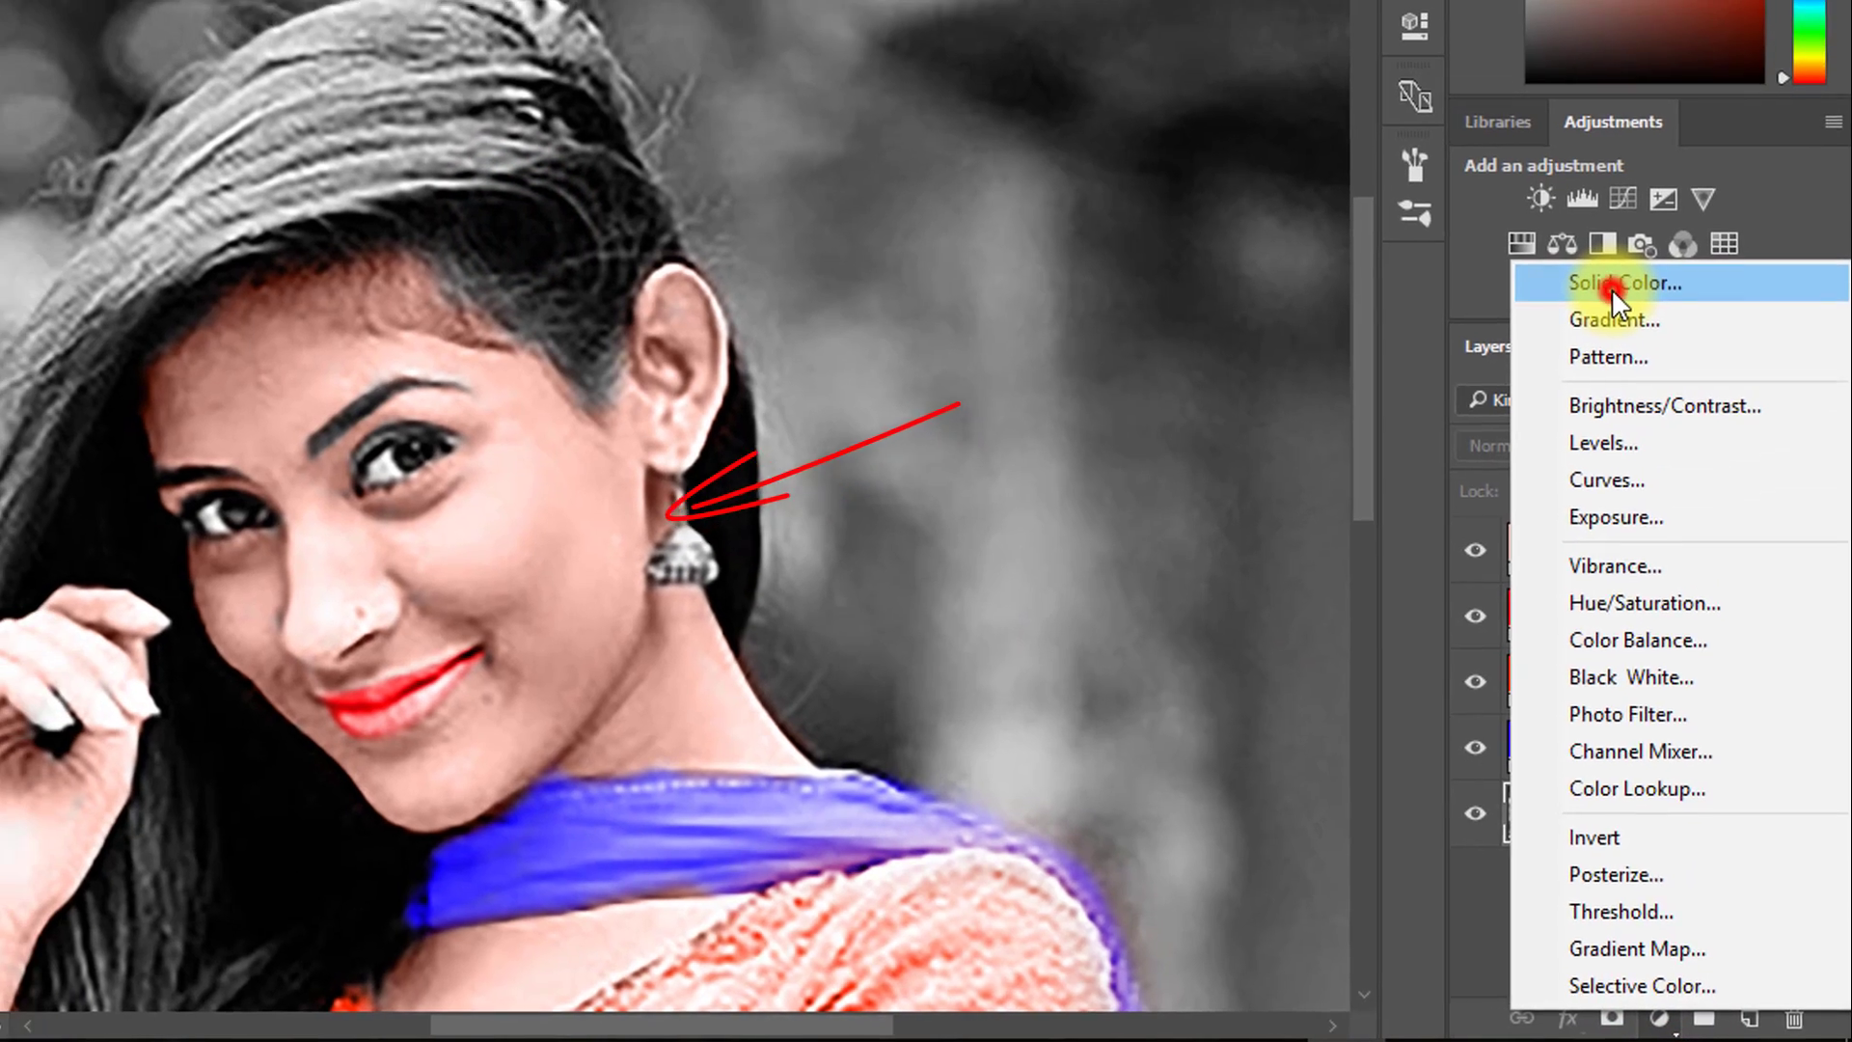
left_click(1603, 253)
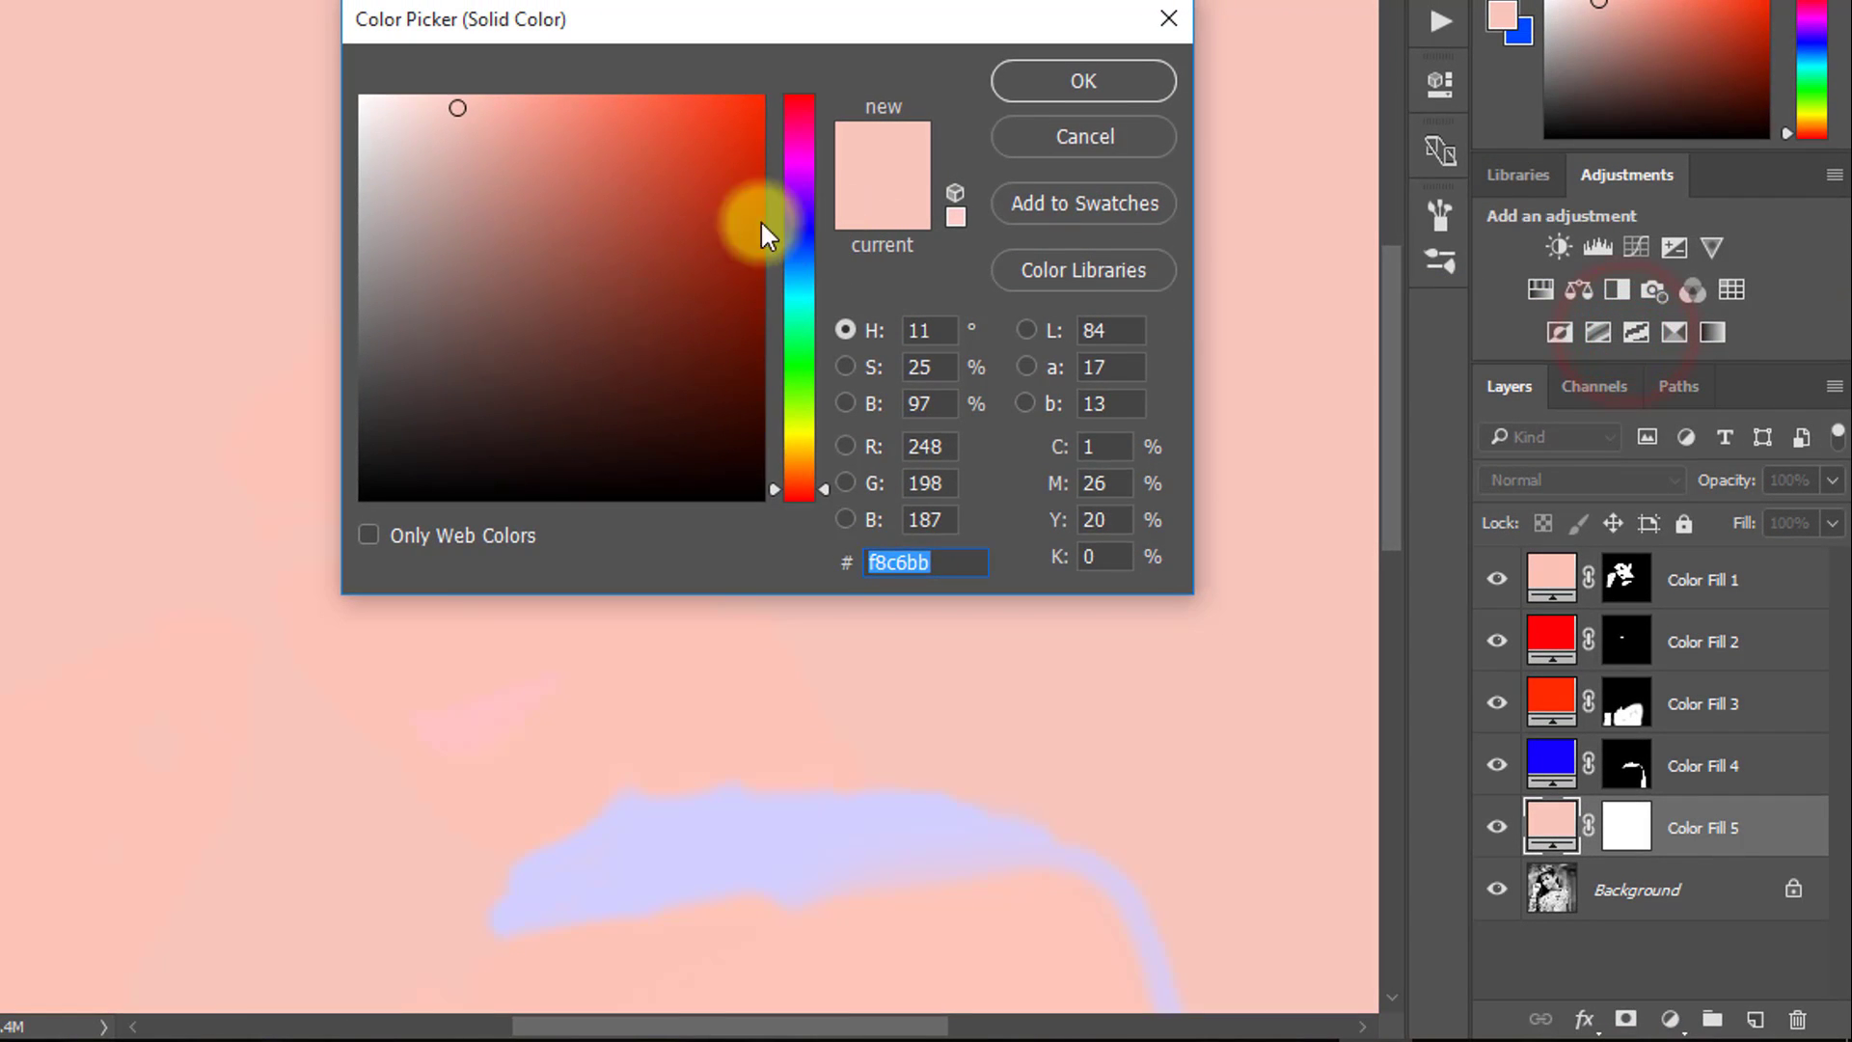
left_click(542, 103)
left_click(802, 472)
left_click(801, 461)
left_click(811, 481)
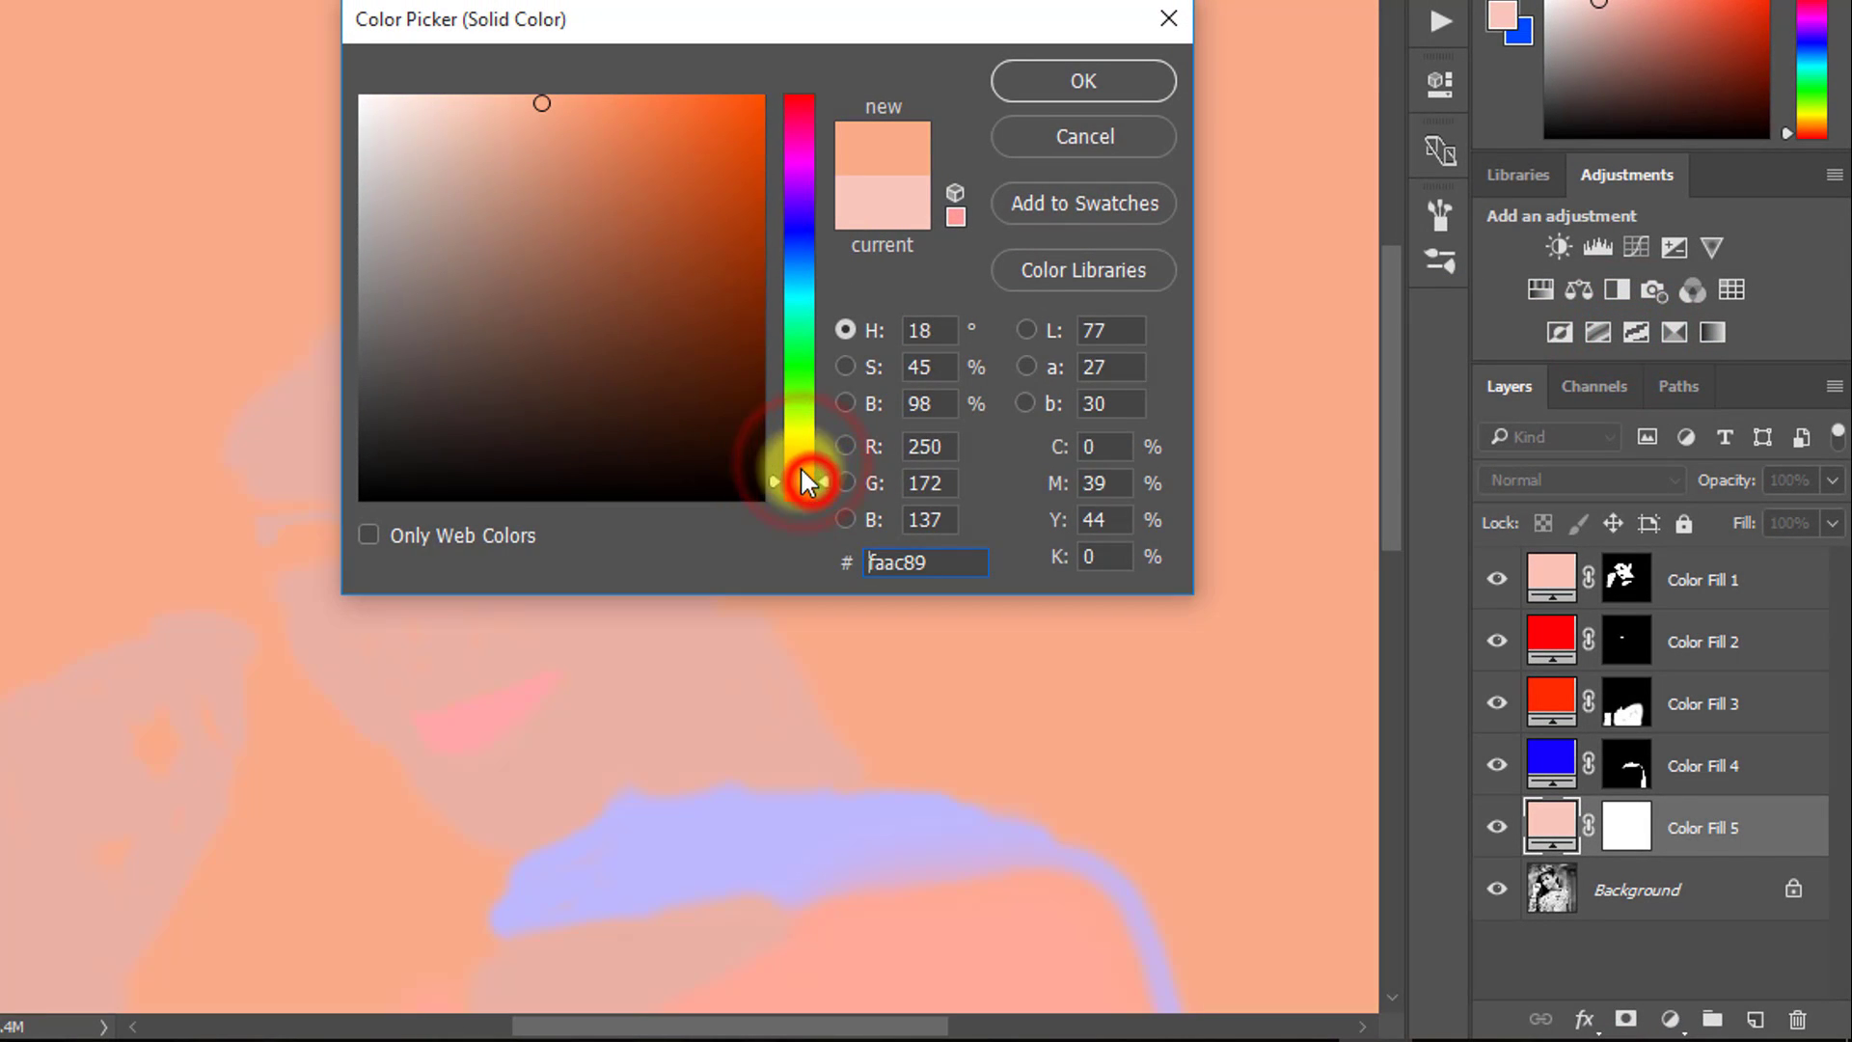
left_click_drag(802, 469, 799, 460)
left_click(753, 98)
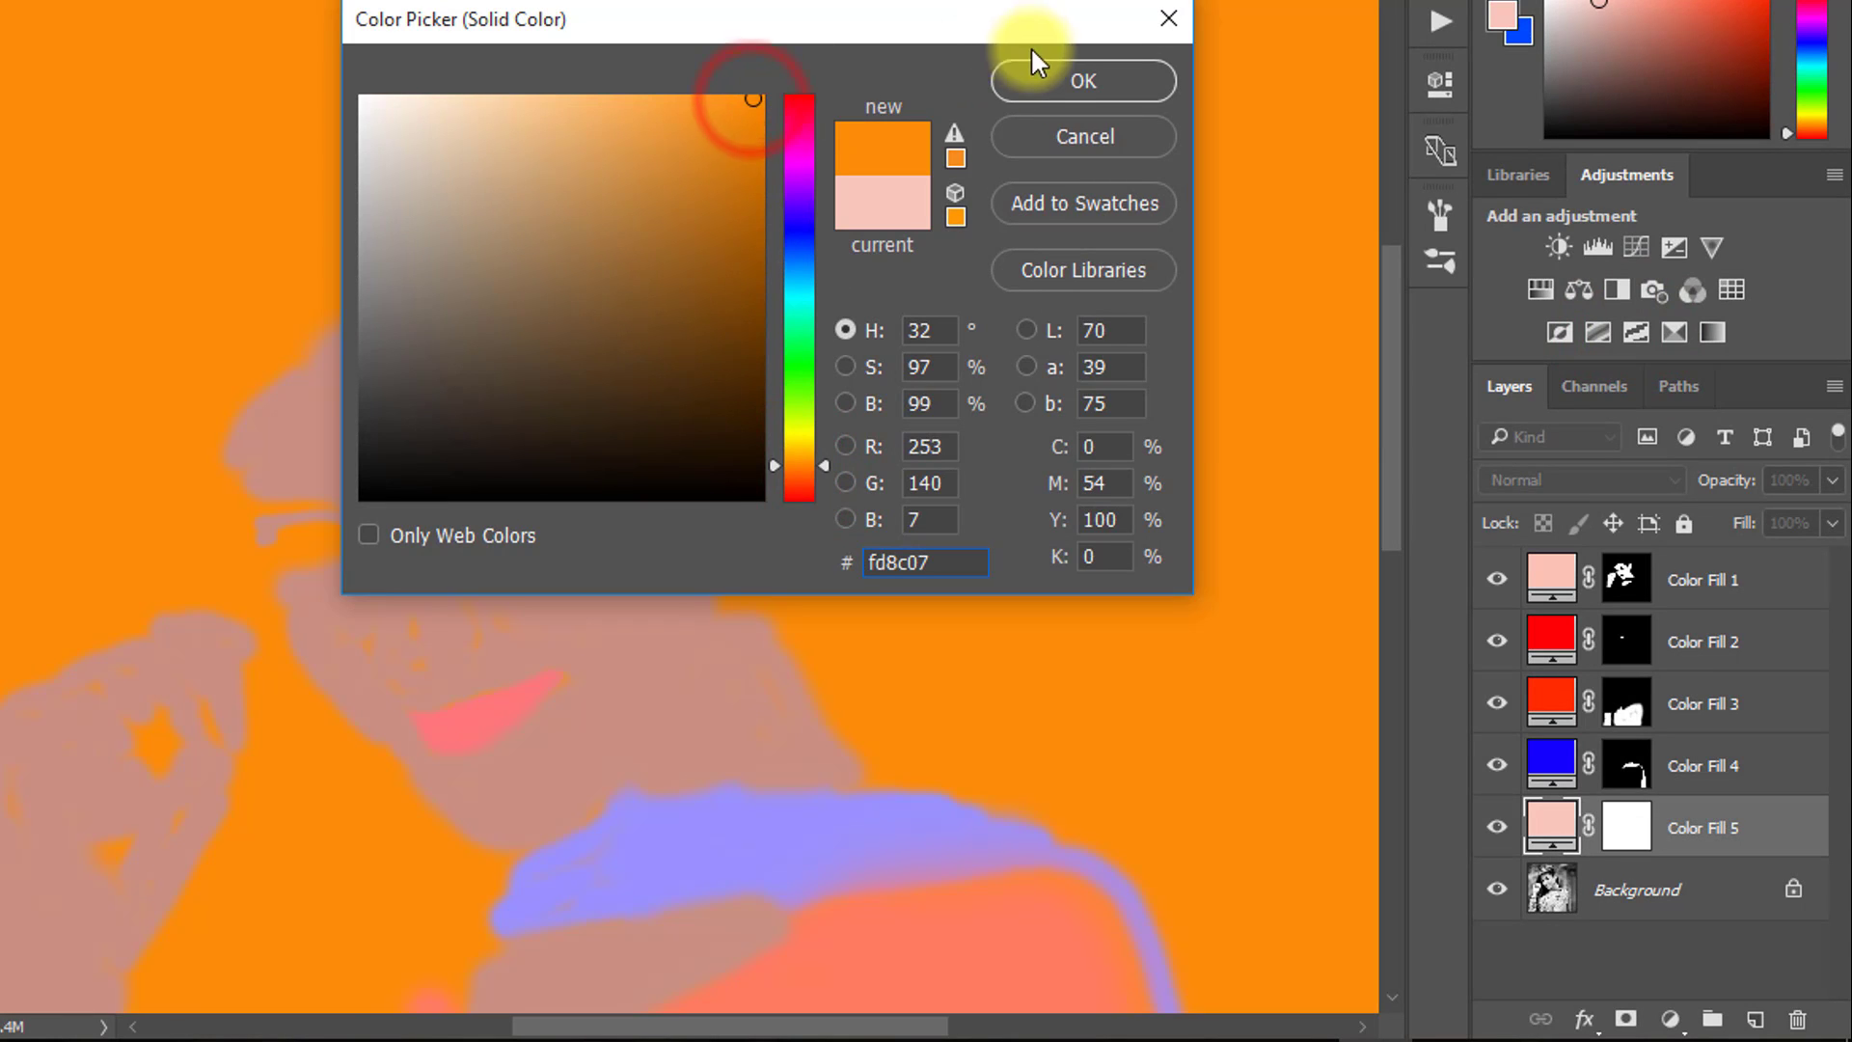
left_click(1032, 93)
Step: Invert the Color Fill 5 mask to black and paint it white over the bell-shaped part of the earring
key("ctrl+i")
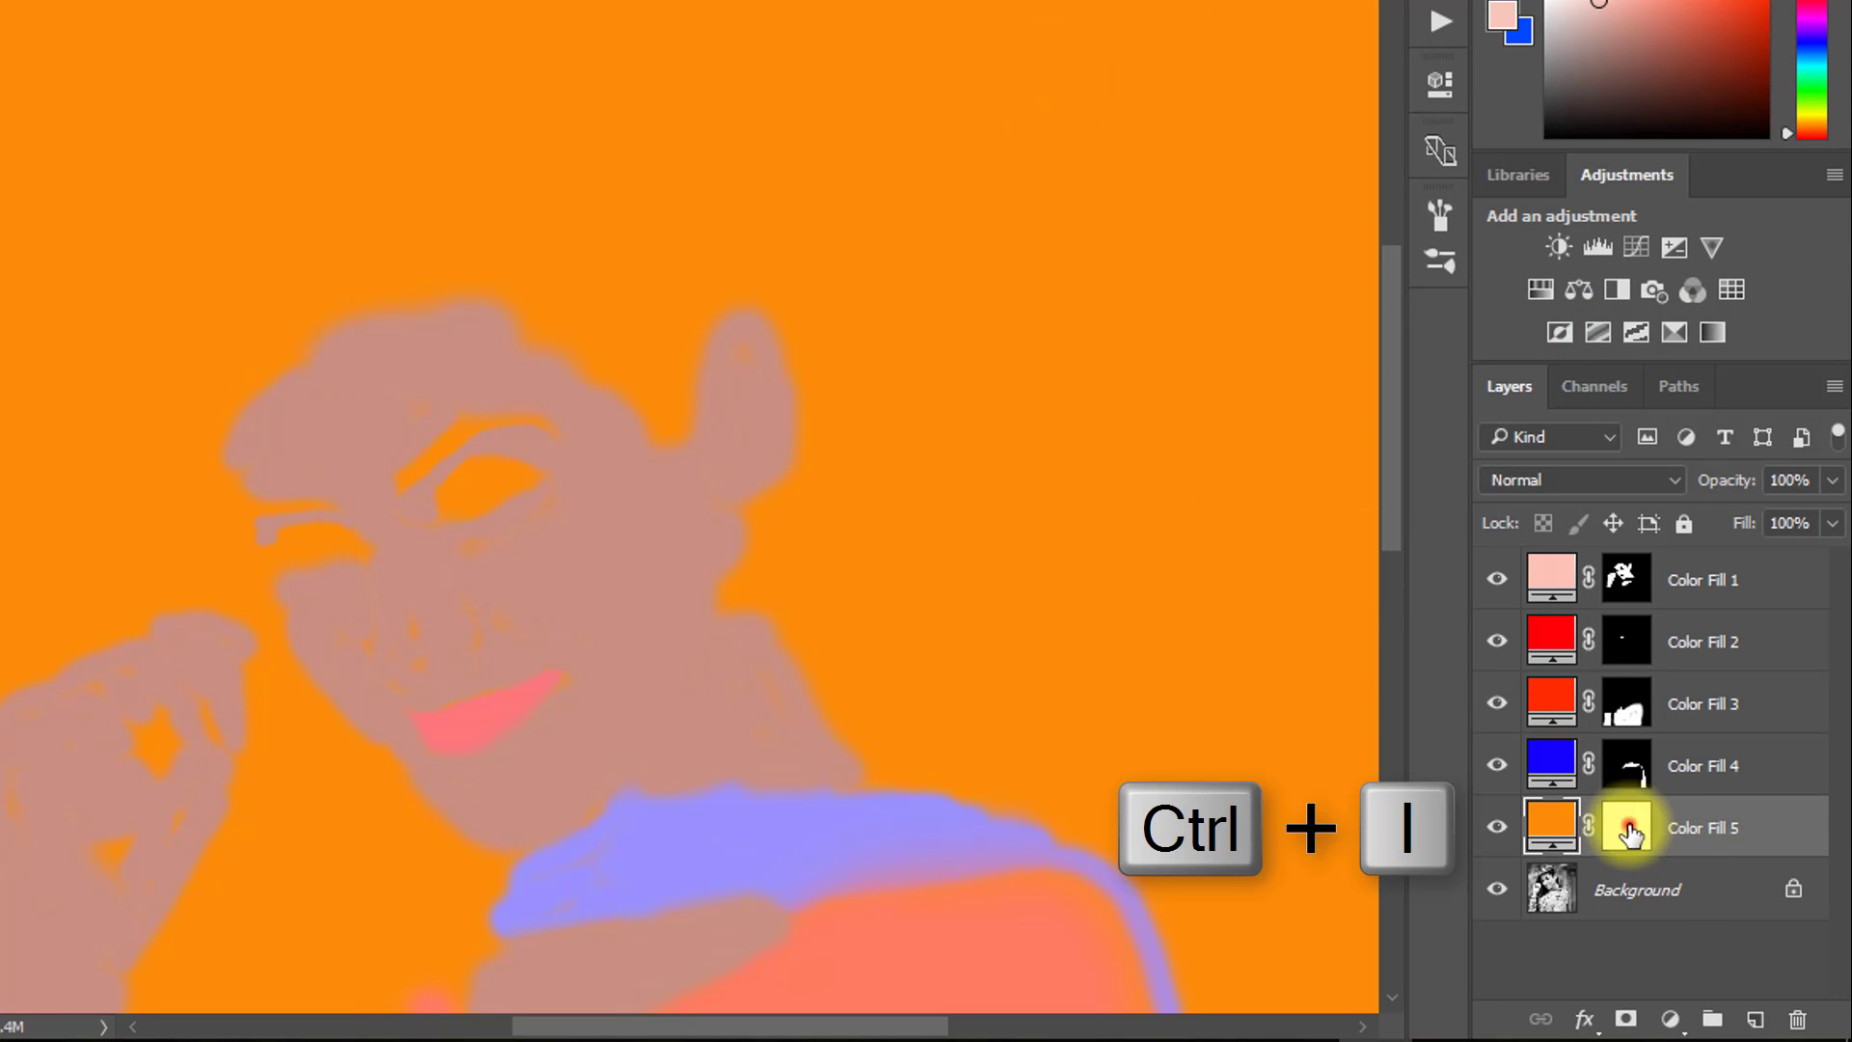
key("ctrl+i")
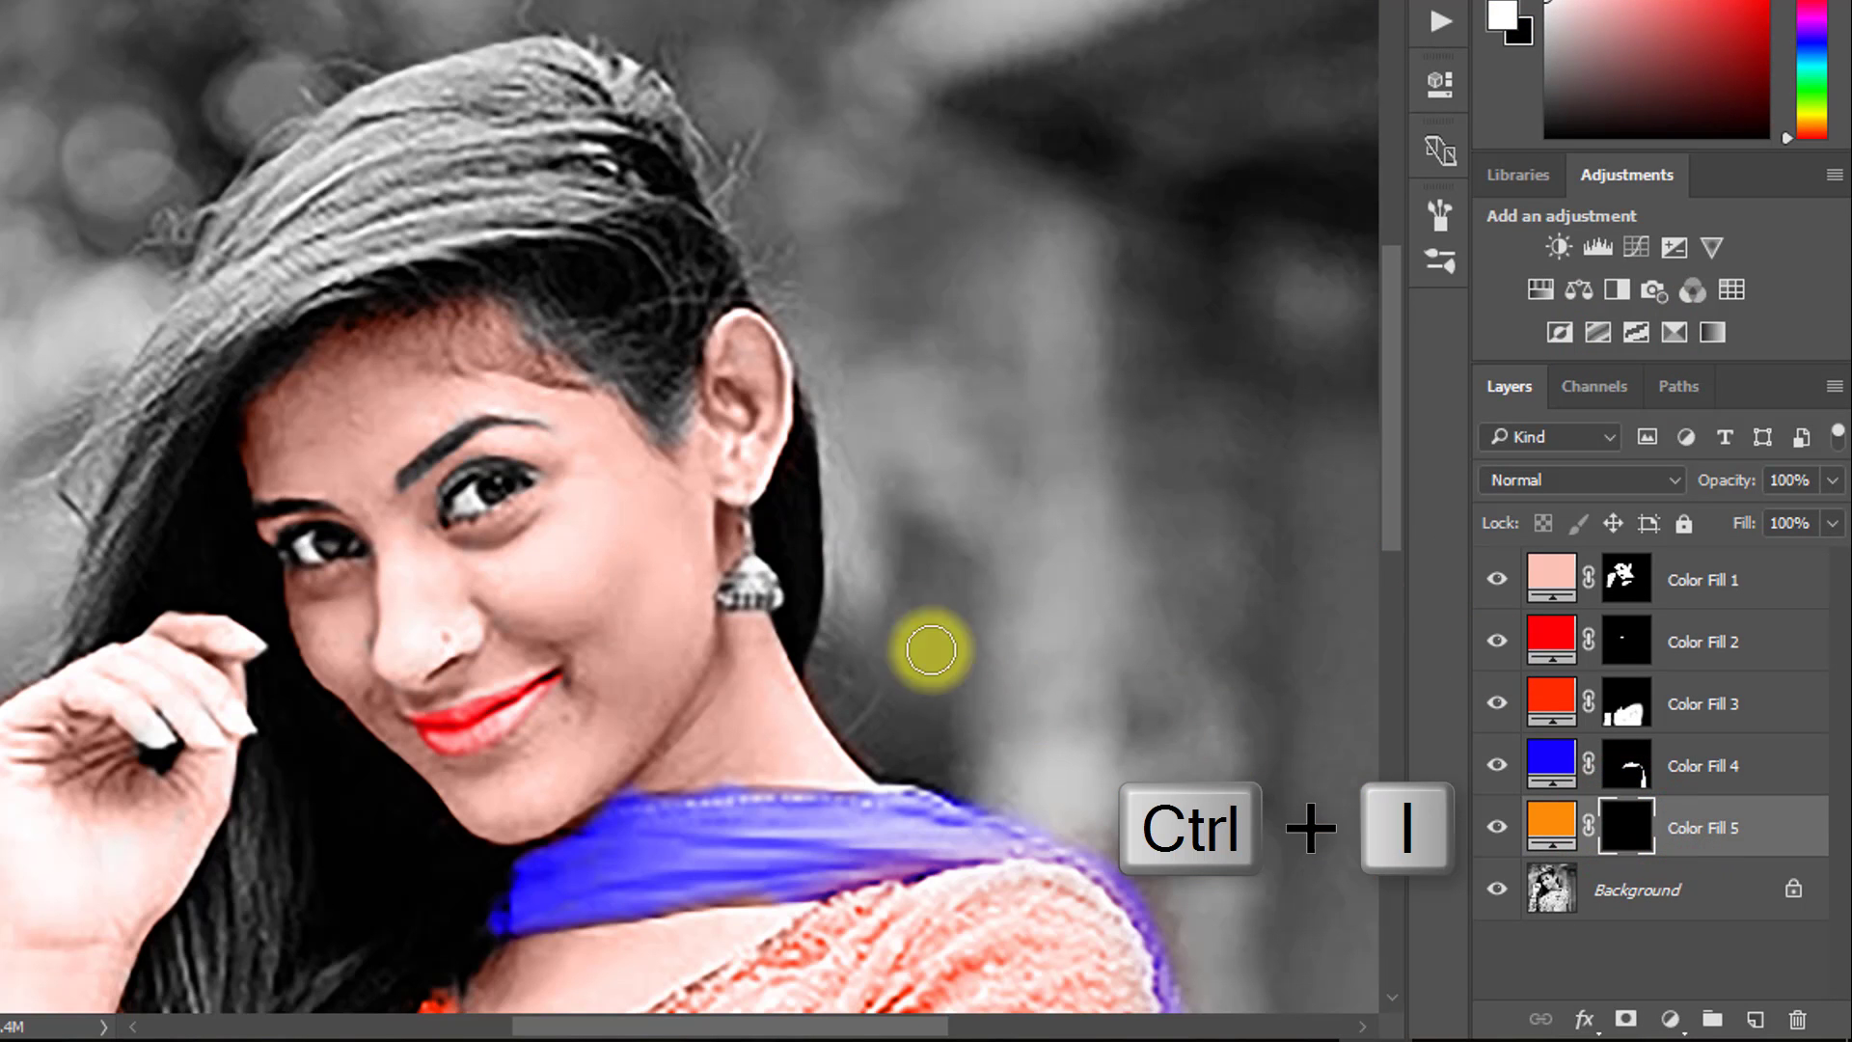
left_click(767, 577)
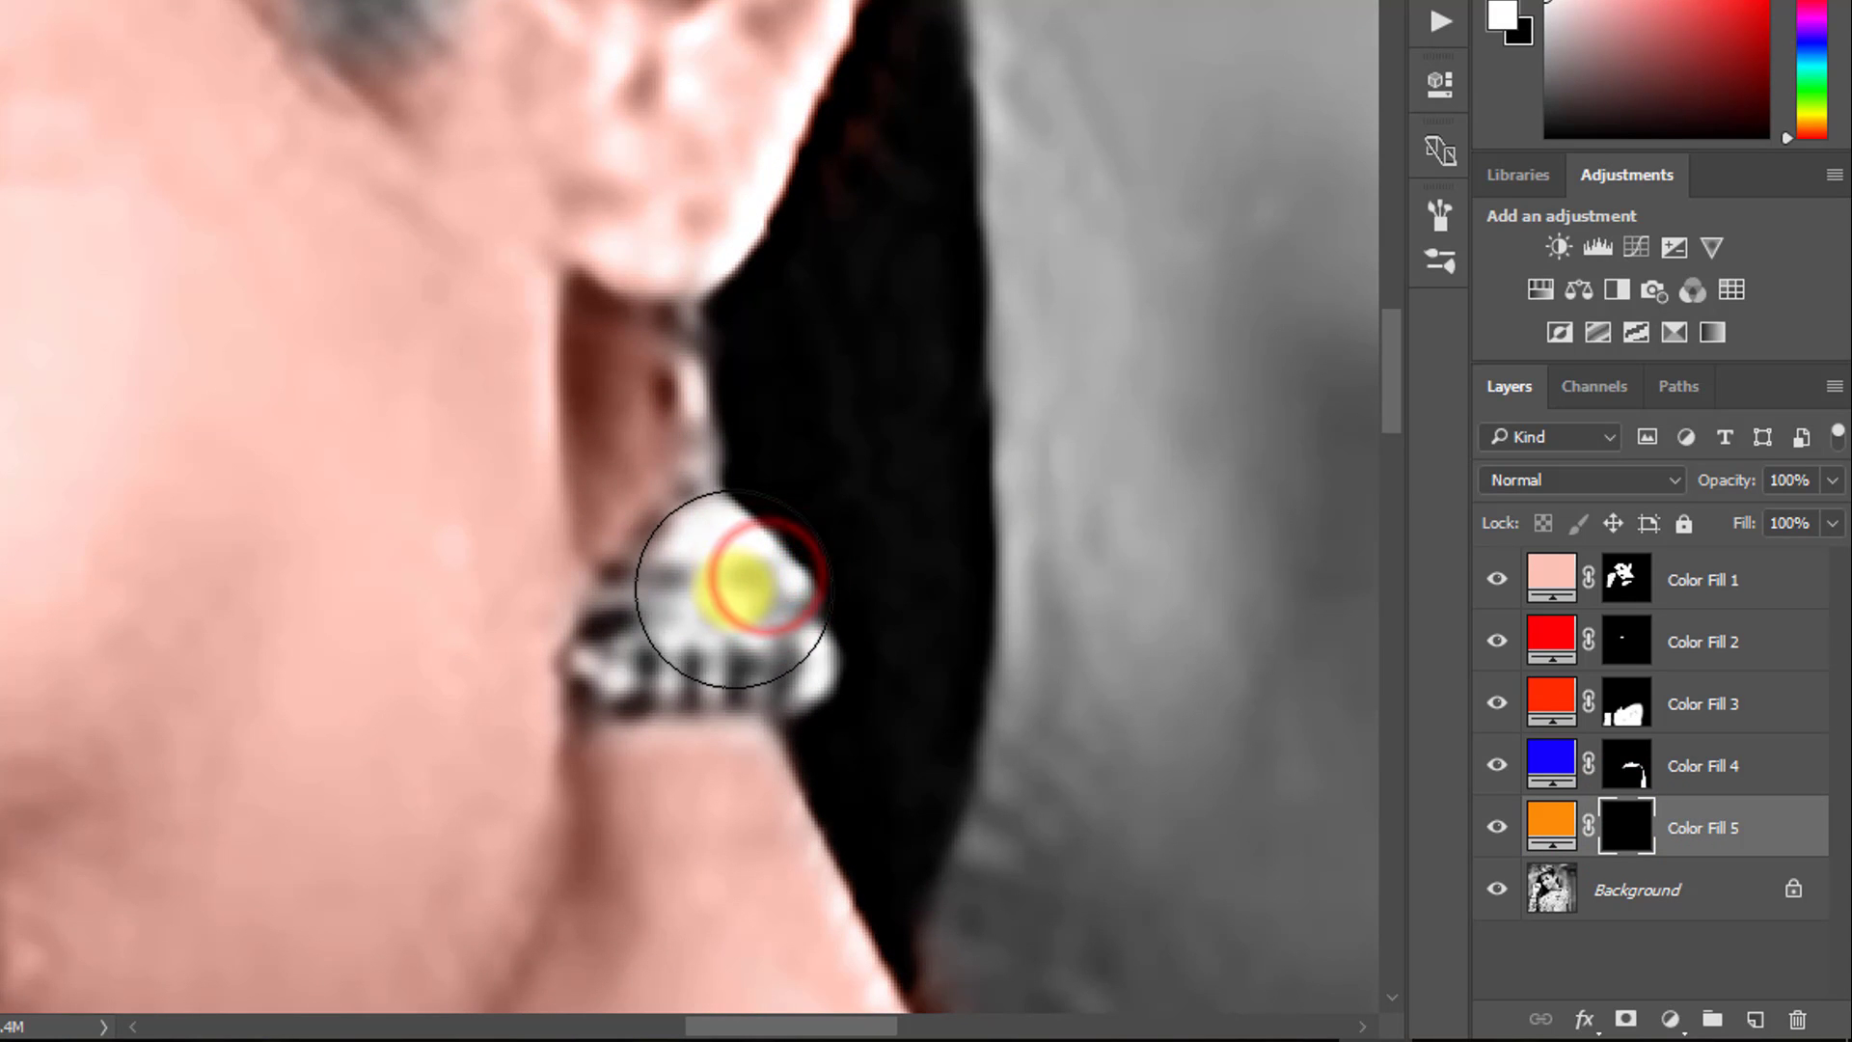
mouse_move(711, 576)
left_mouse_down()
mouse_move(640, 653)
mouse_move(790, 661)
mouse_move(762, 598)
left_mouse_up()
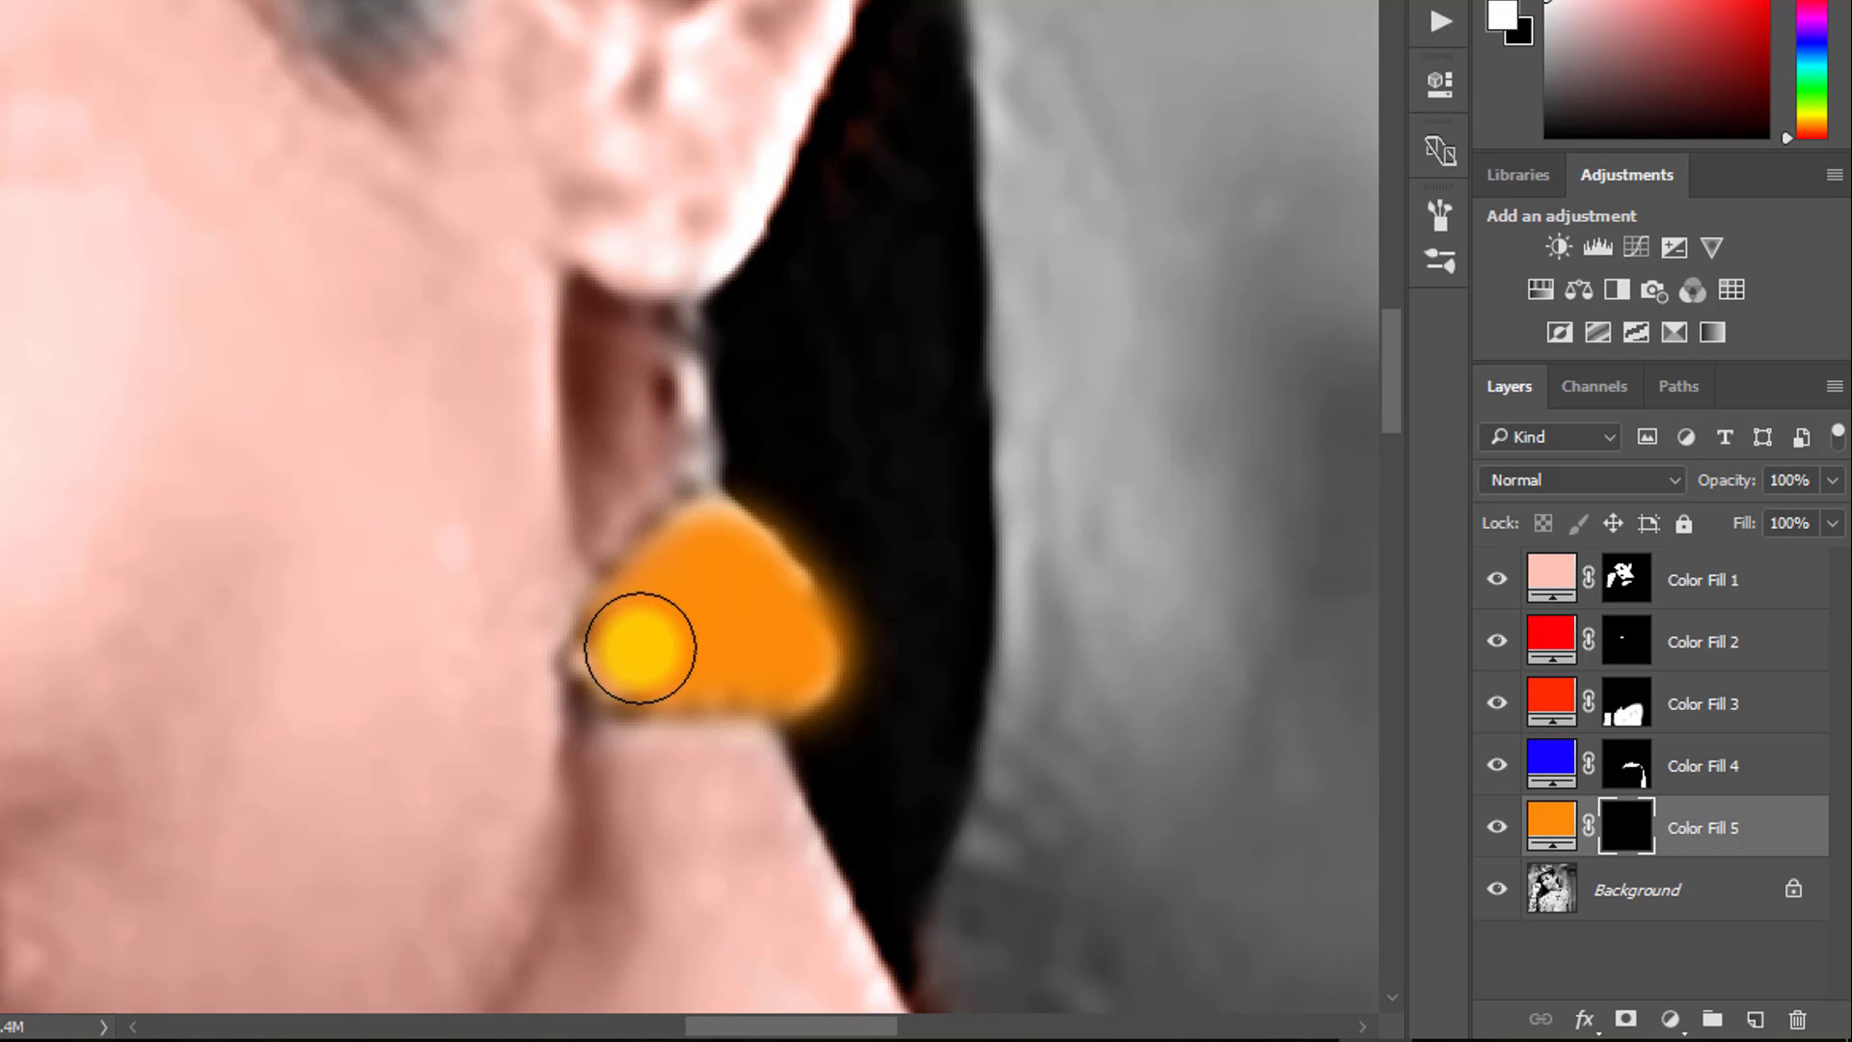
Step: Set the Color Fill 5 blend mode to Color and paint its mask over the earring's remaining edge and thin stem with a smaller brush
left_click(1561, 479)
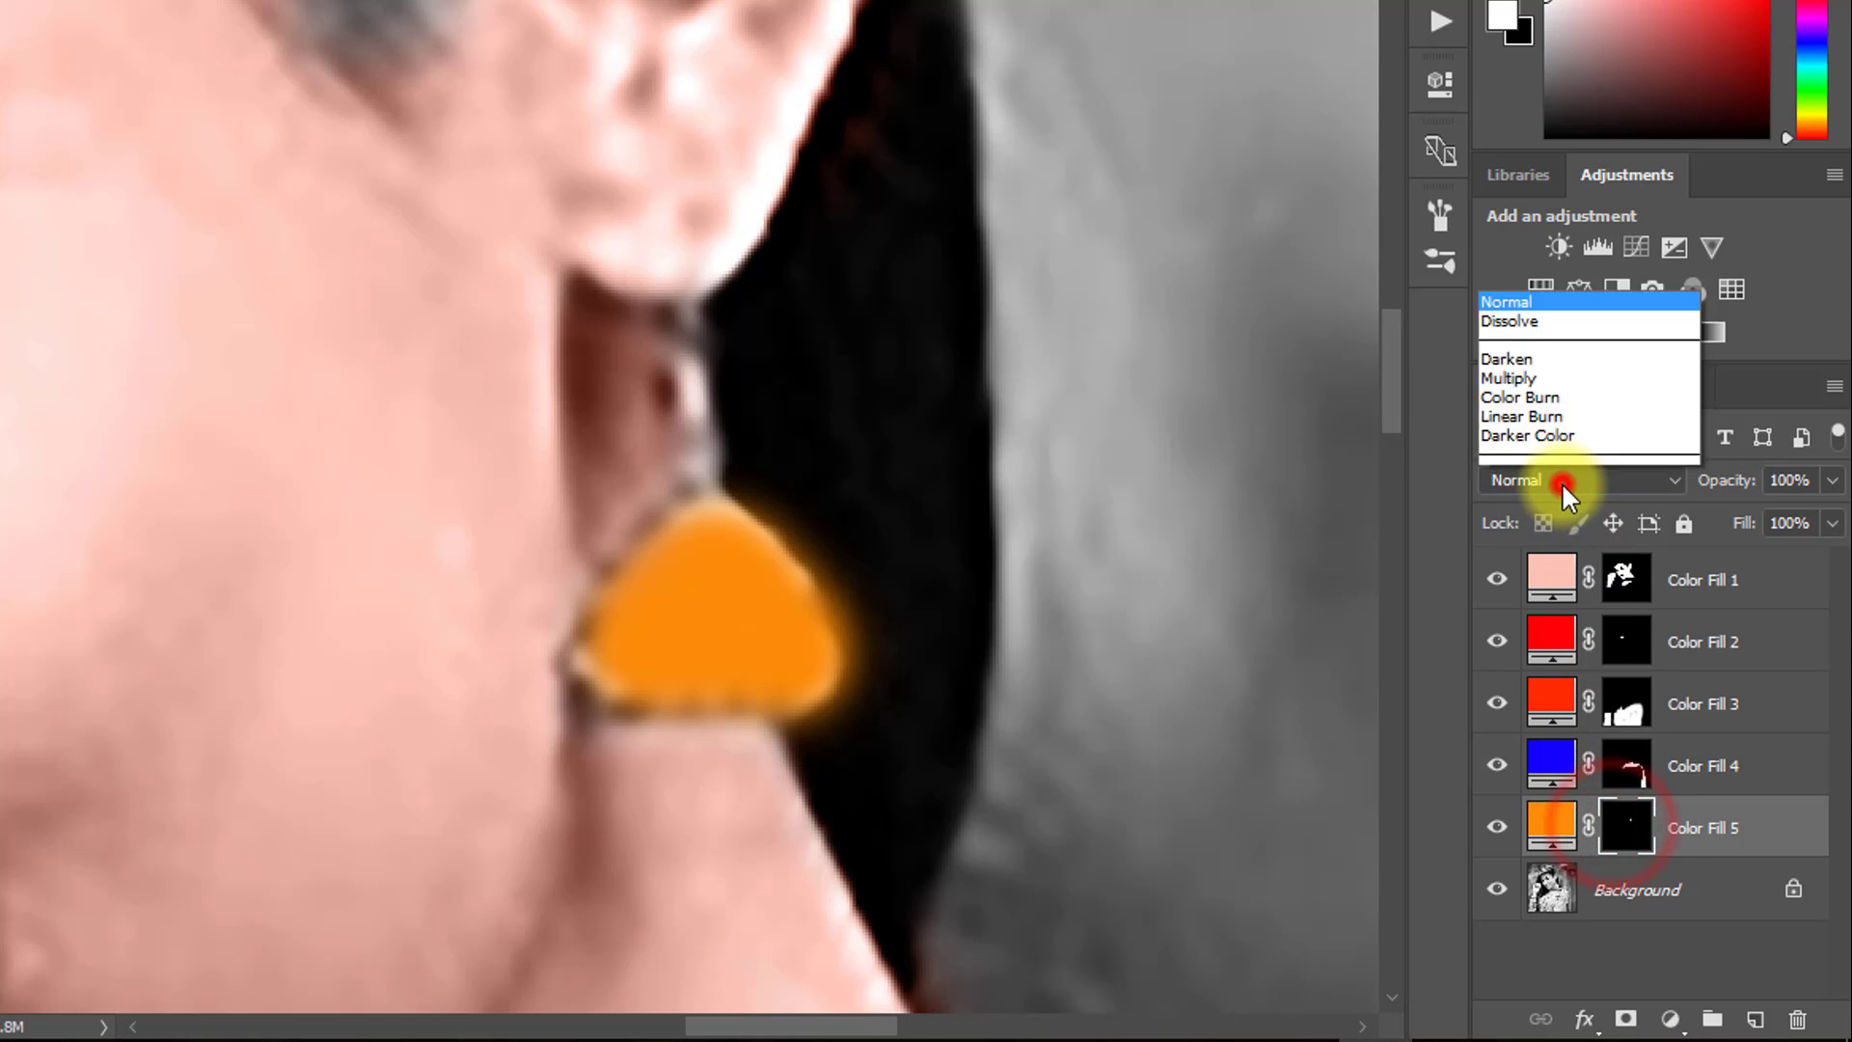
left_click(1496, 453)
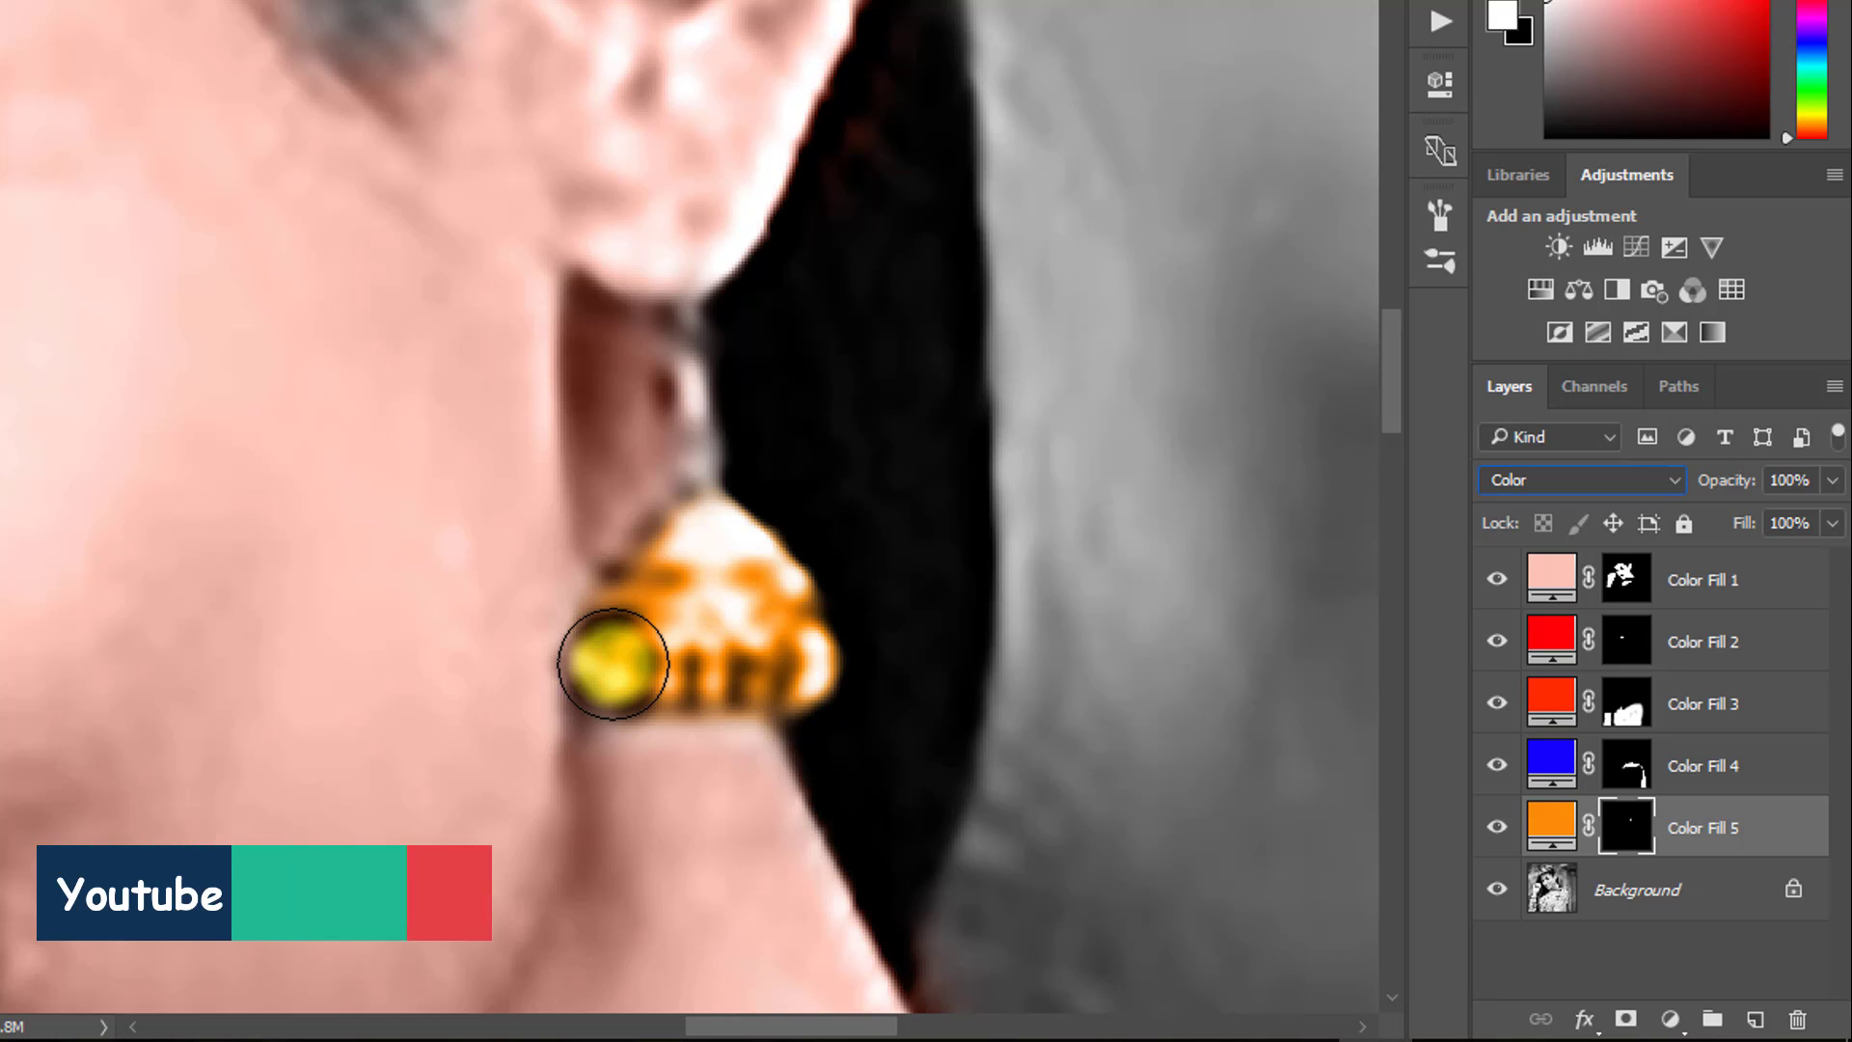
left_click(613, 664)
key("bracketleft")
key("bracketleft")
key("bracketleft")
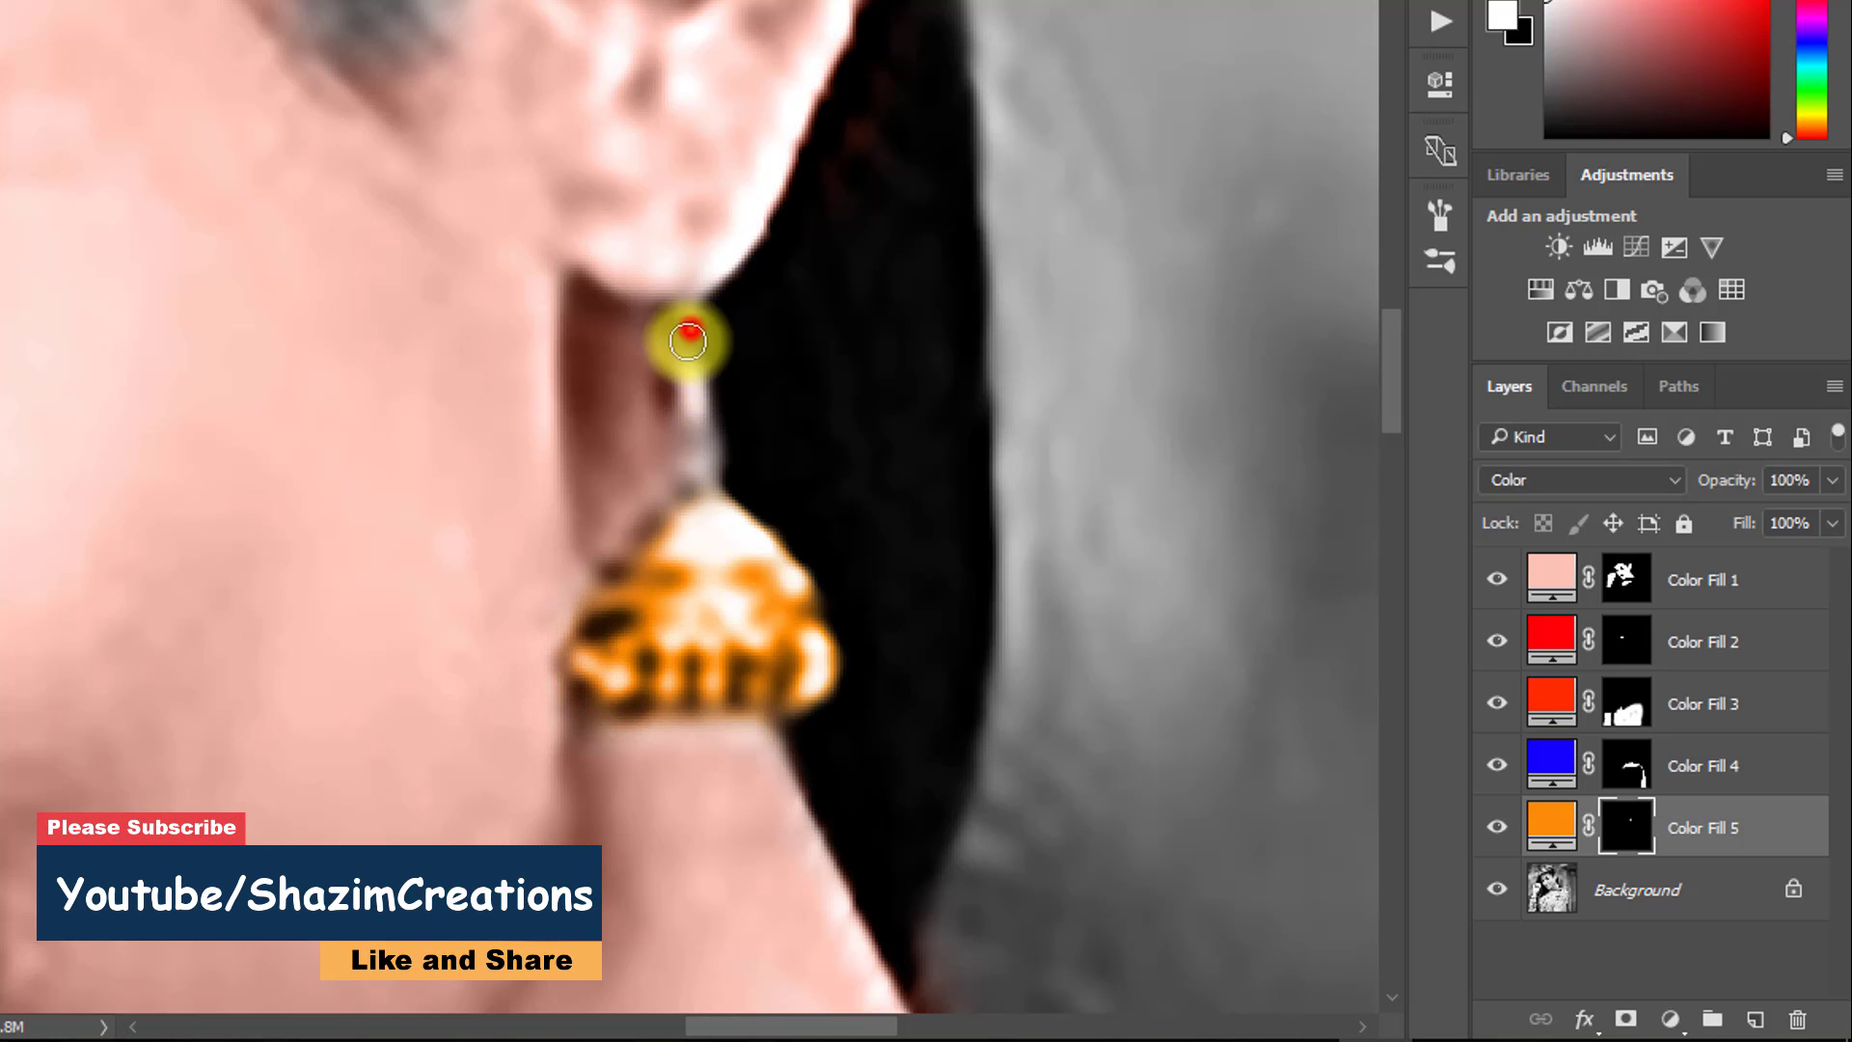
left_click(690, 542, "alt")
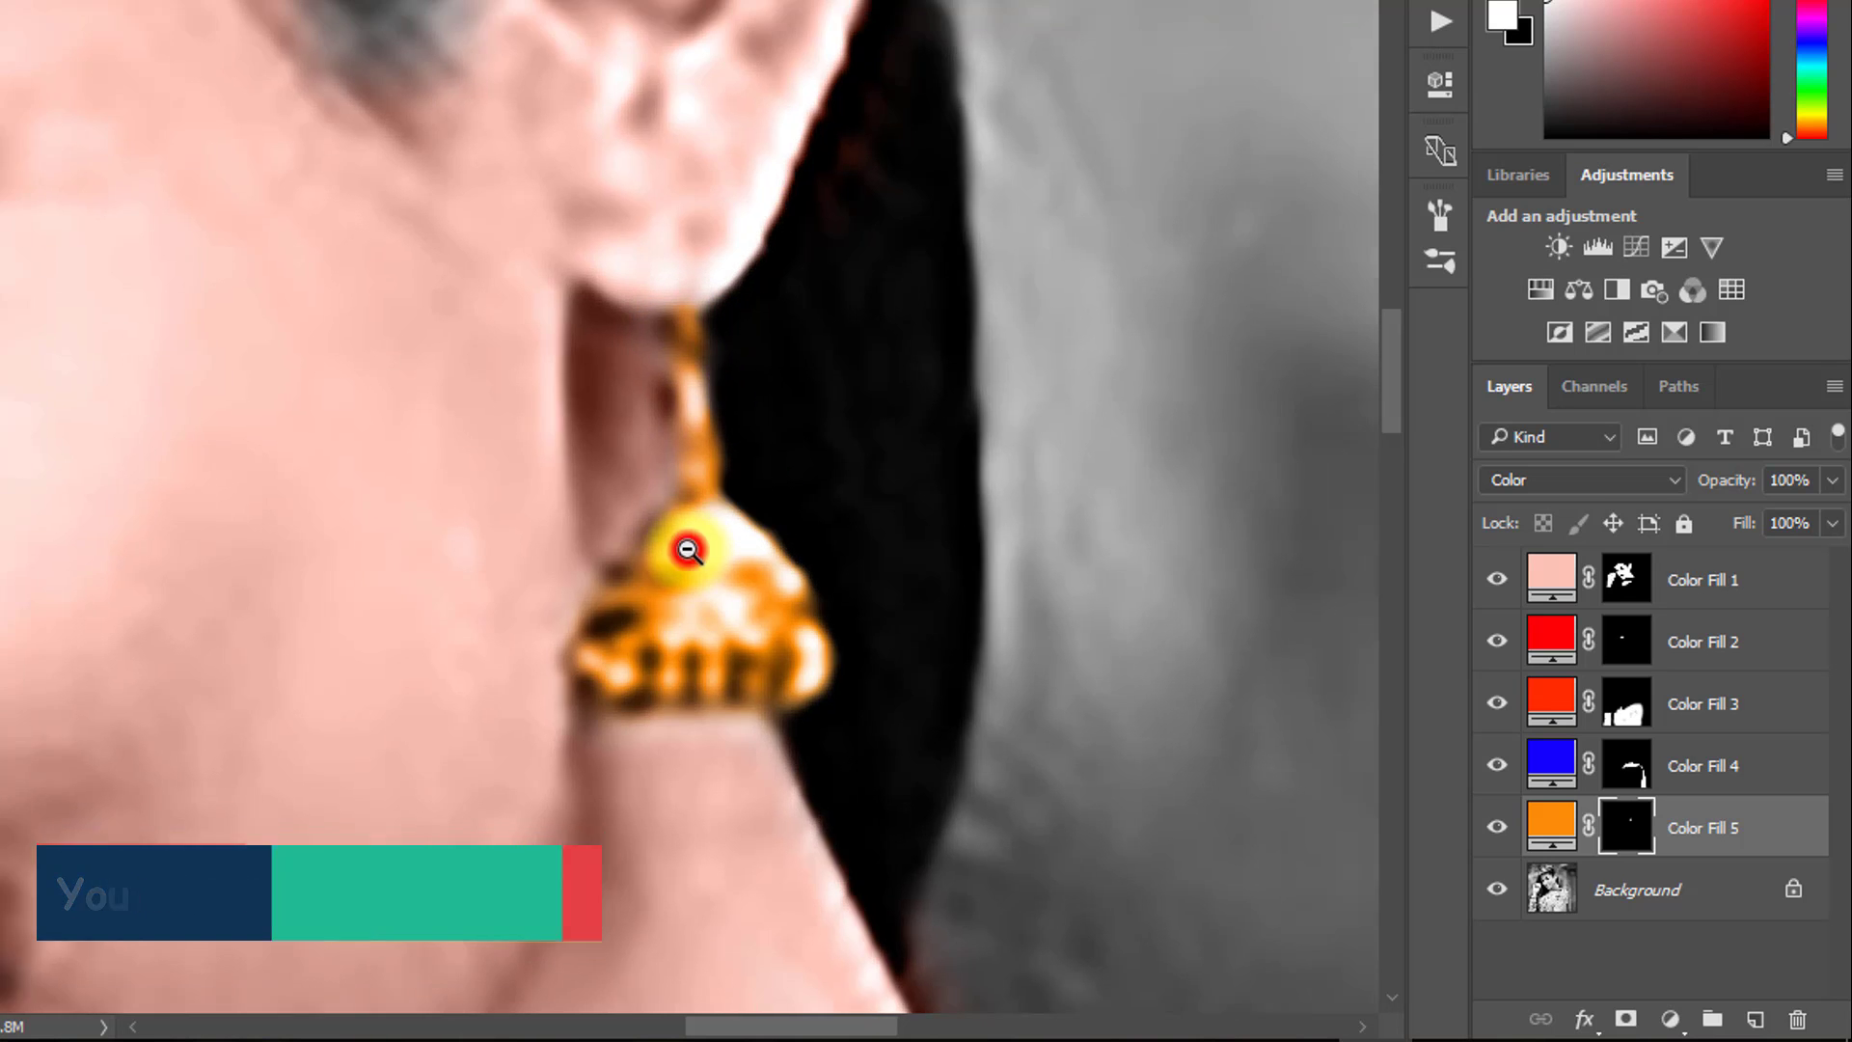
left_click(688, 557, "alt")
left_click(688, 556, "alt")
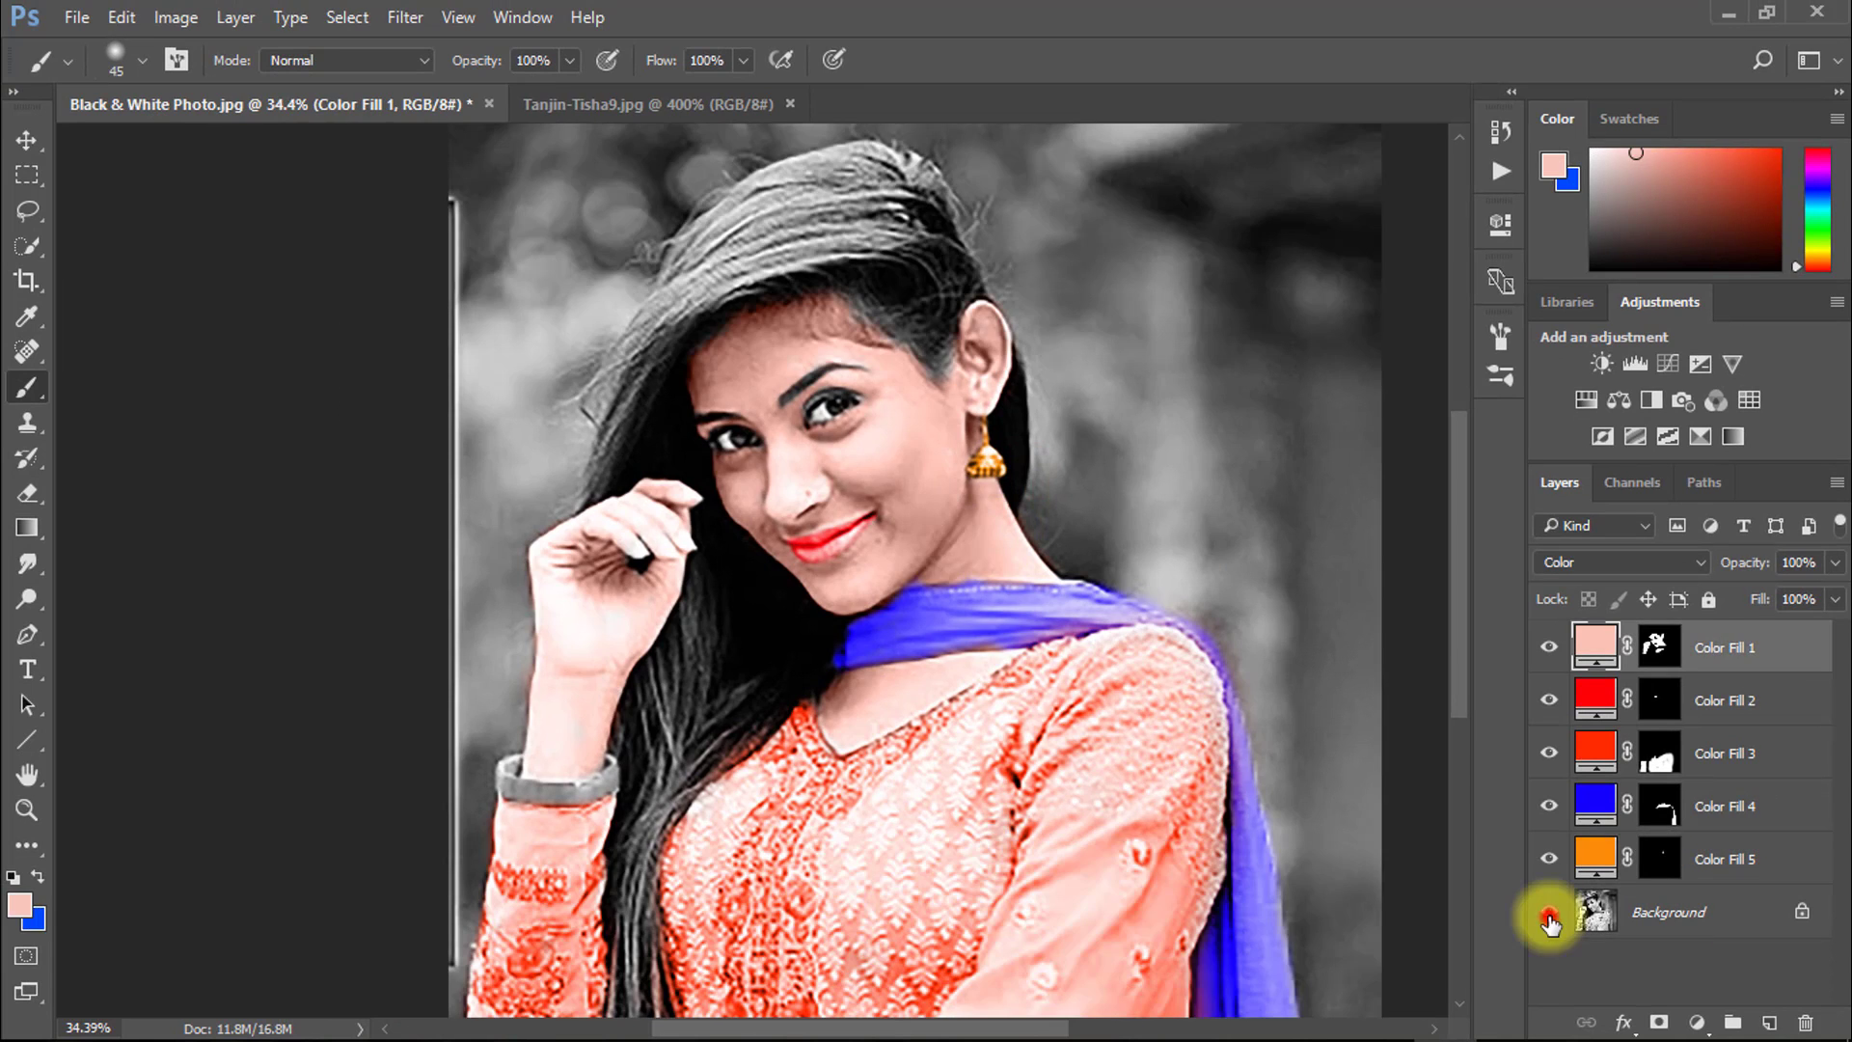
Step: Compare the photo before and after colorizing by toggling the visibility of all layers except the Background
left_click(1549, 916, "alt")
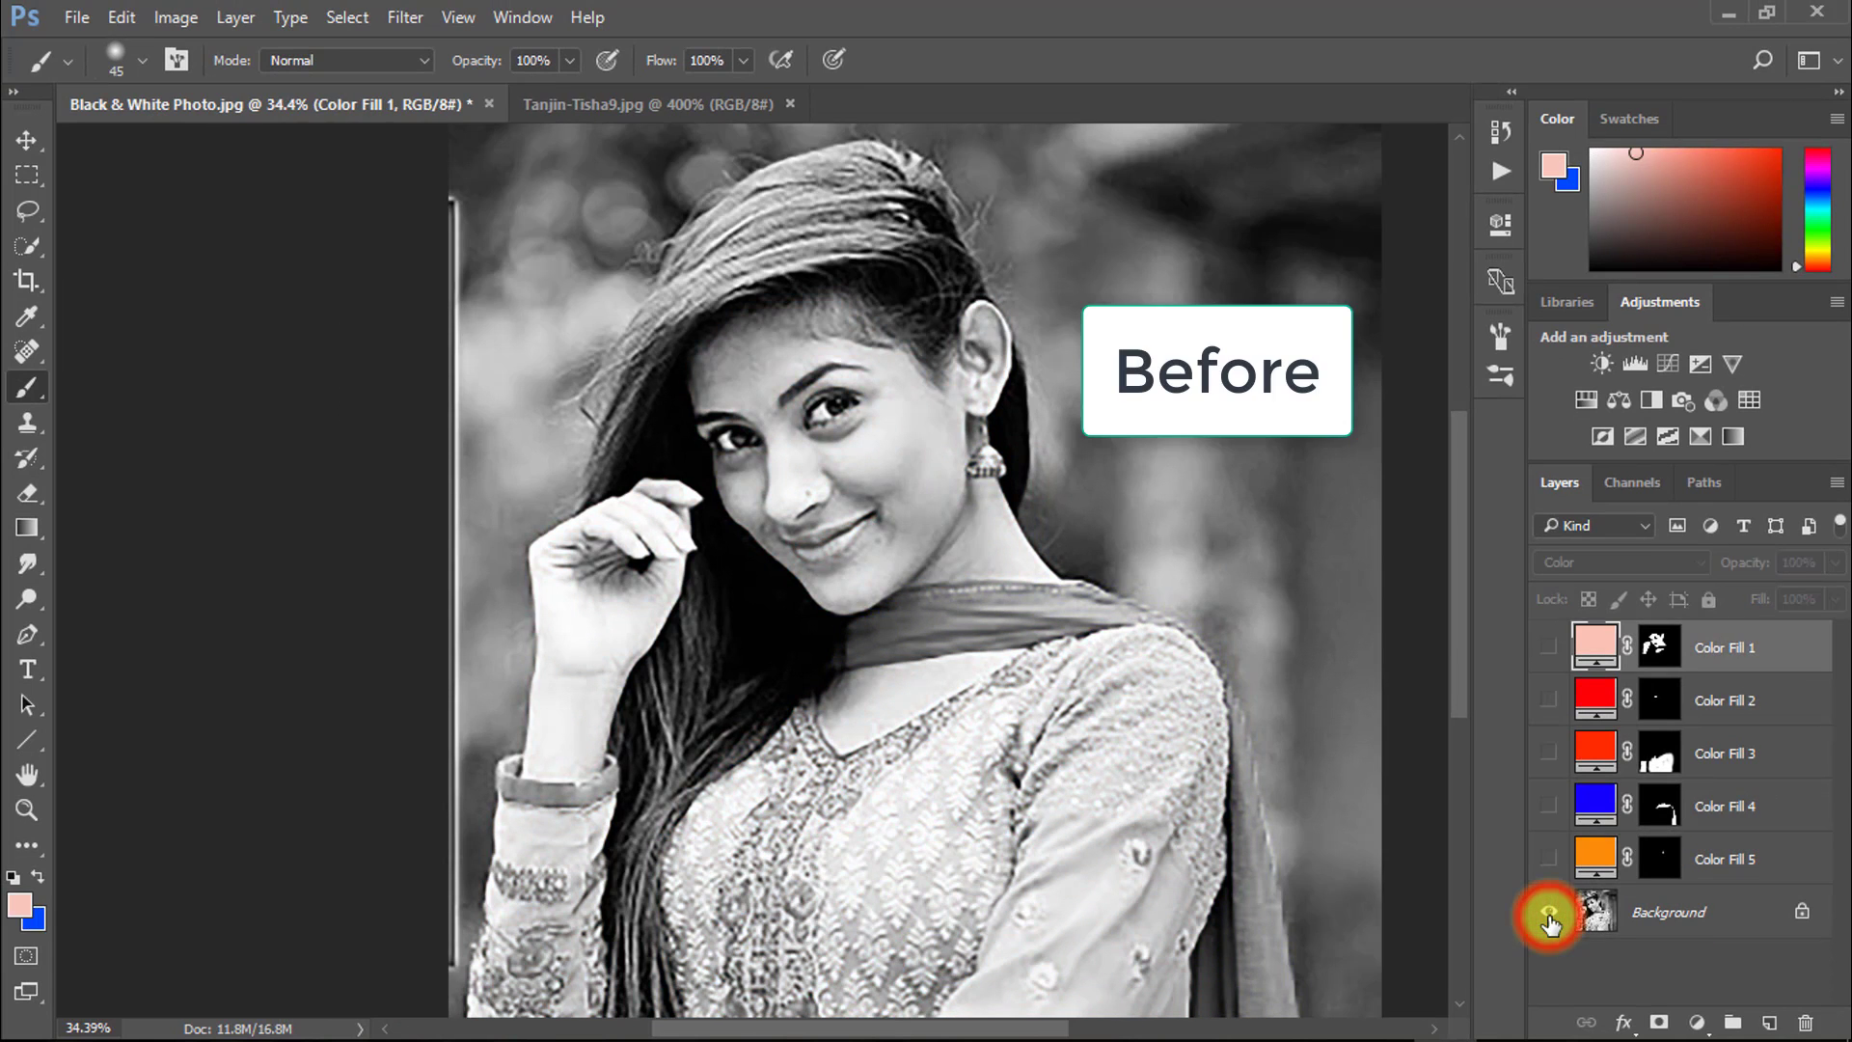
left_click(1549, 916, "alt")
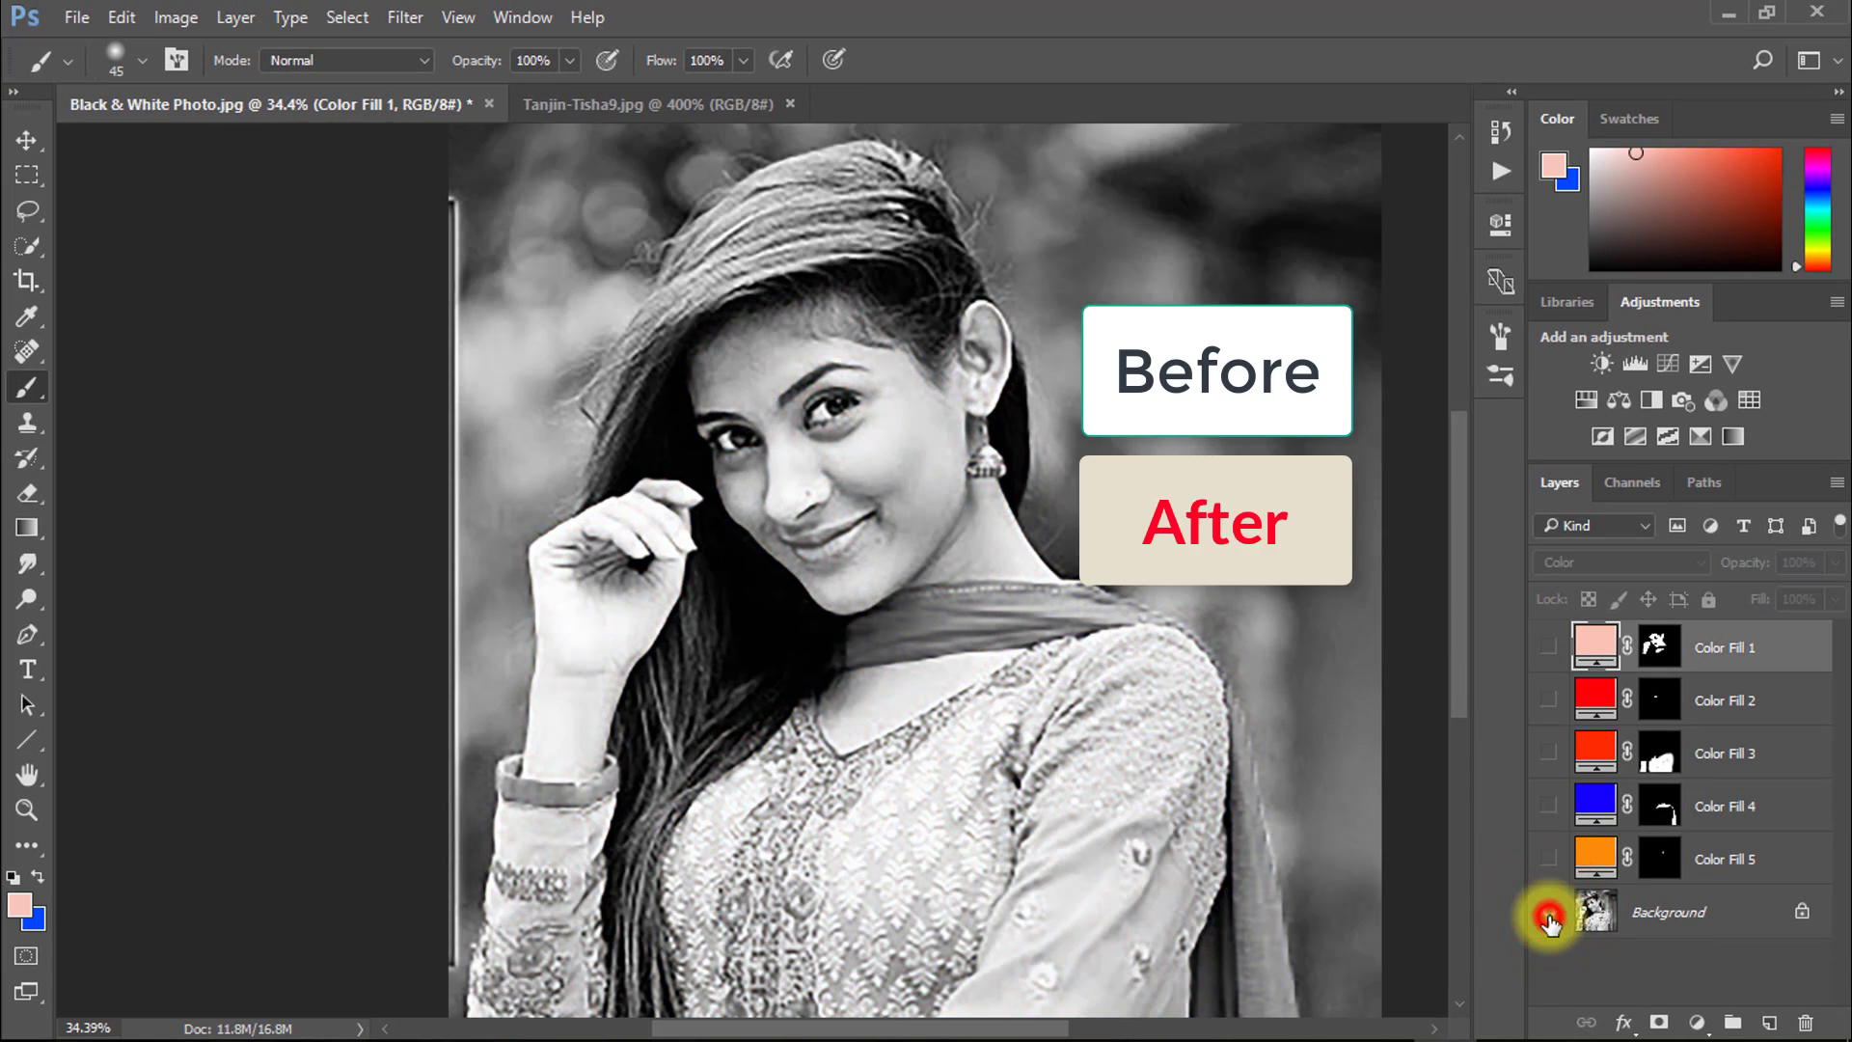
left_click(1549, 916, "alt")
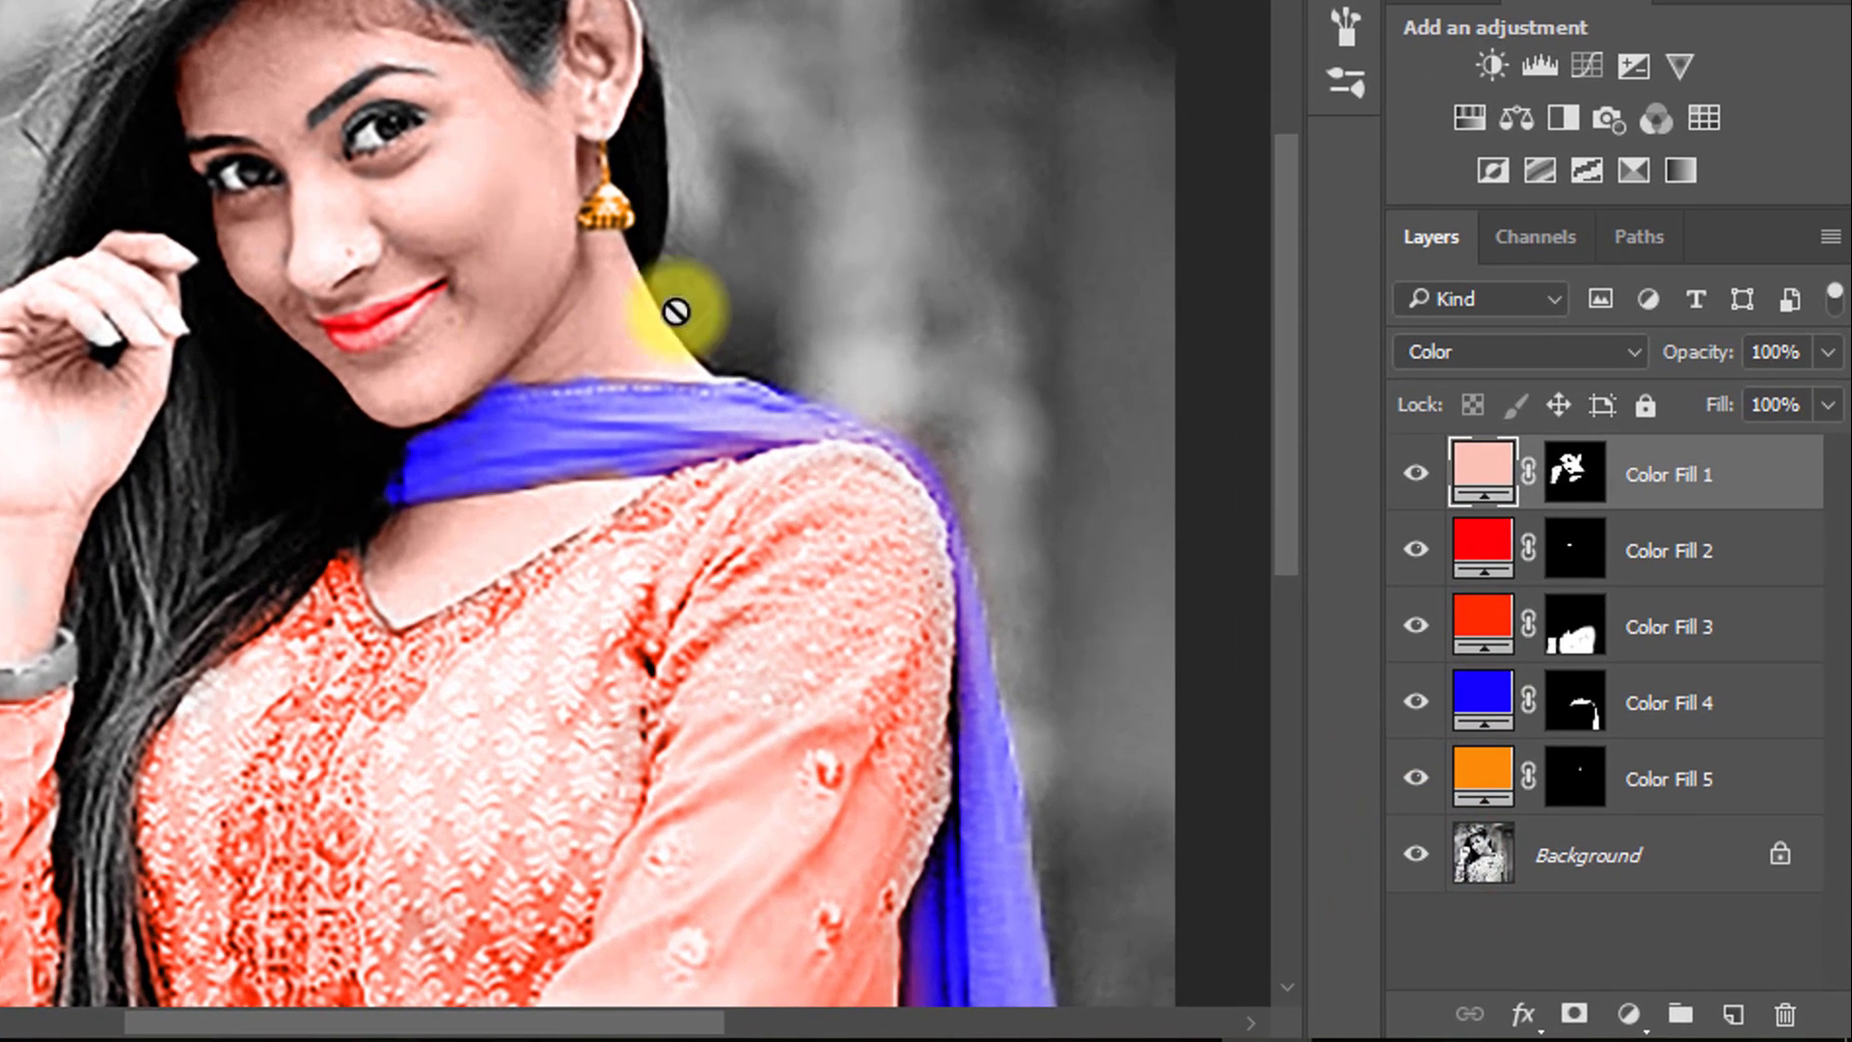
Step: Stamp all visible layers into a new layer above Color Fill 1 and name it Apply Current image
left_click(1713, 472)
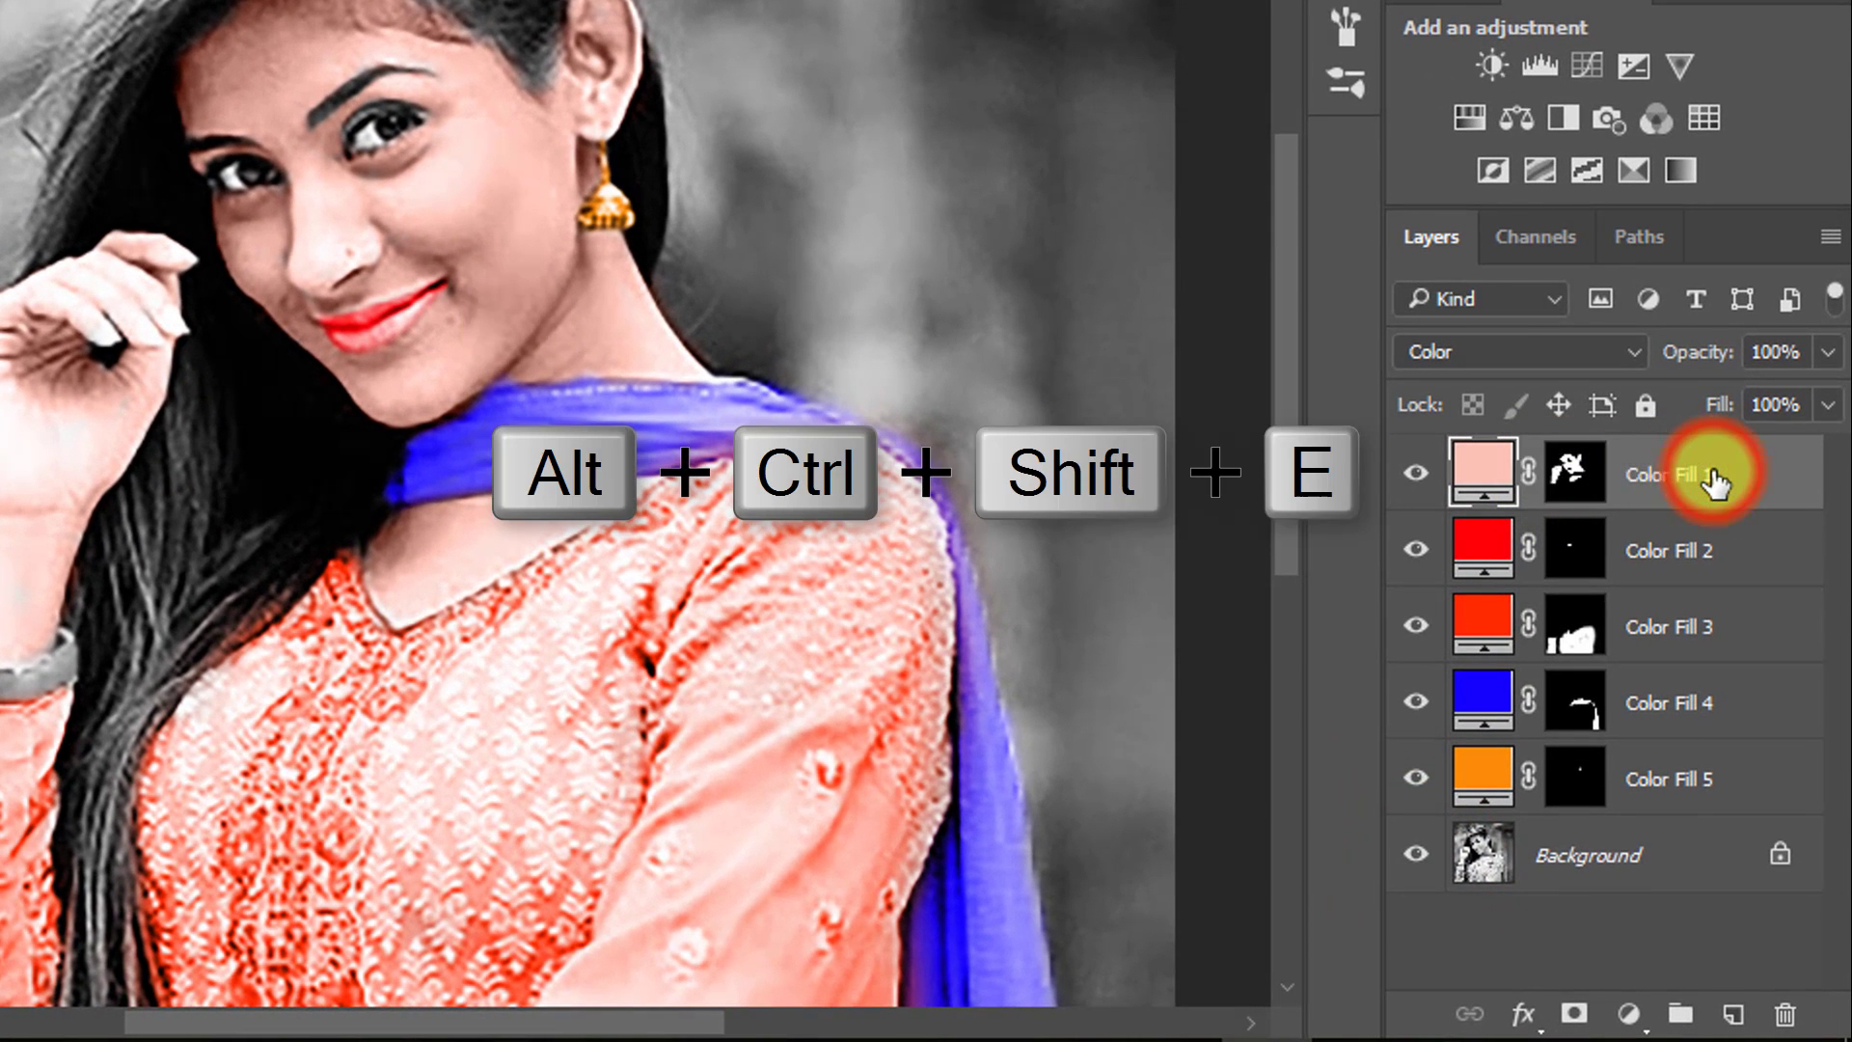
key("ctrl+alt+shift+e")
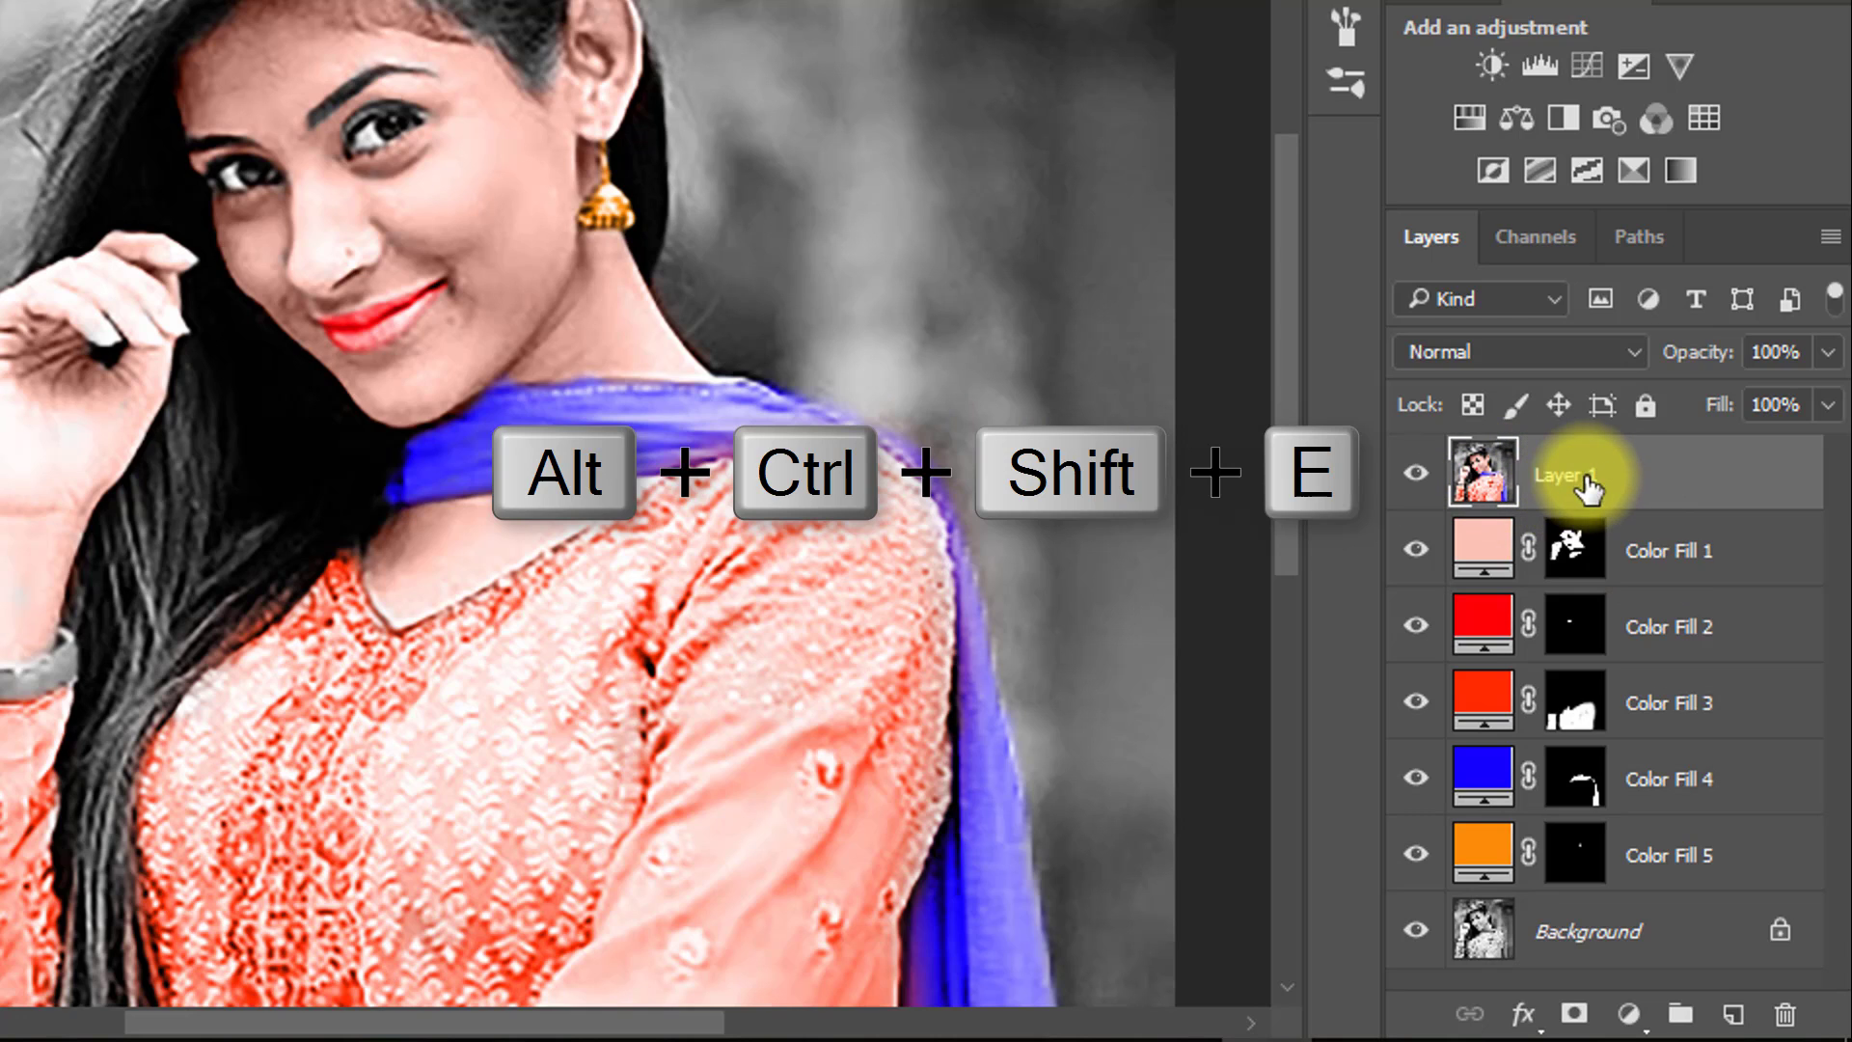
double_click(1590, 486)
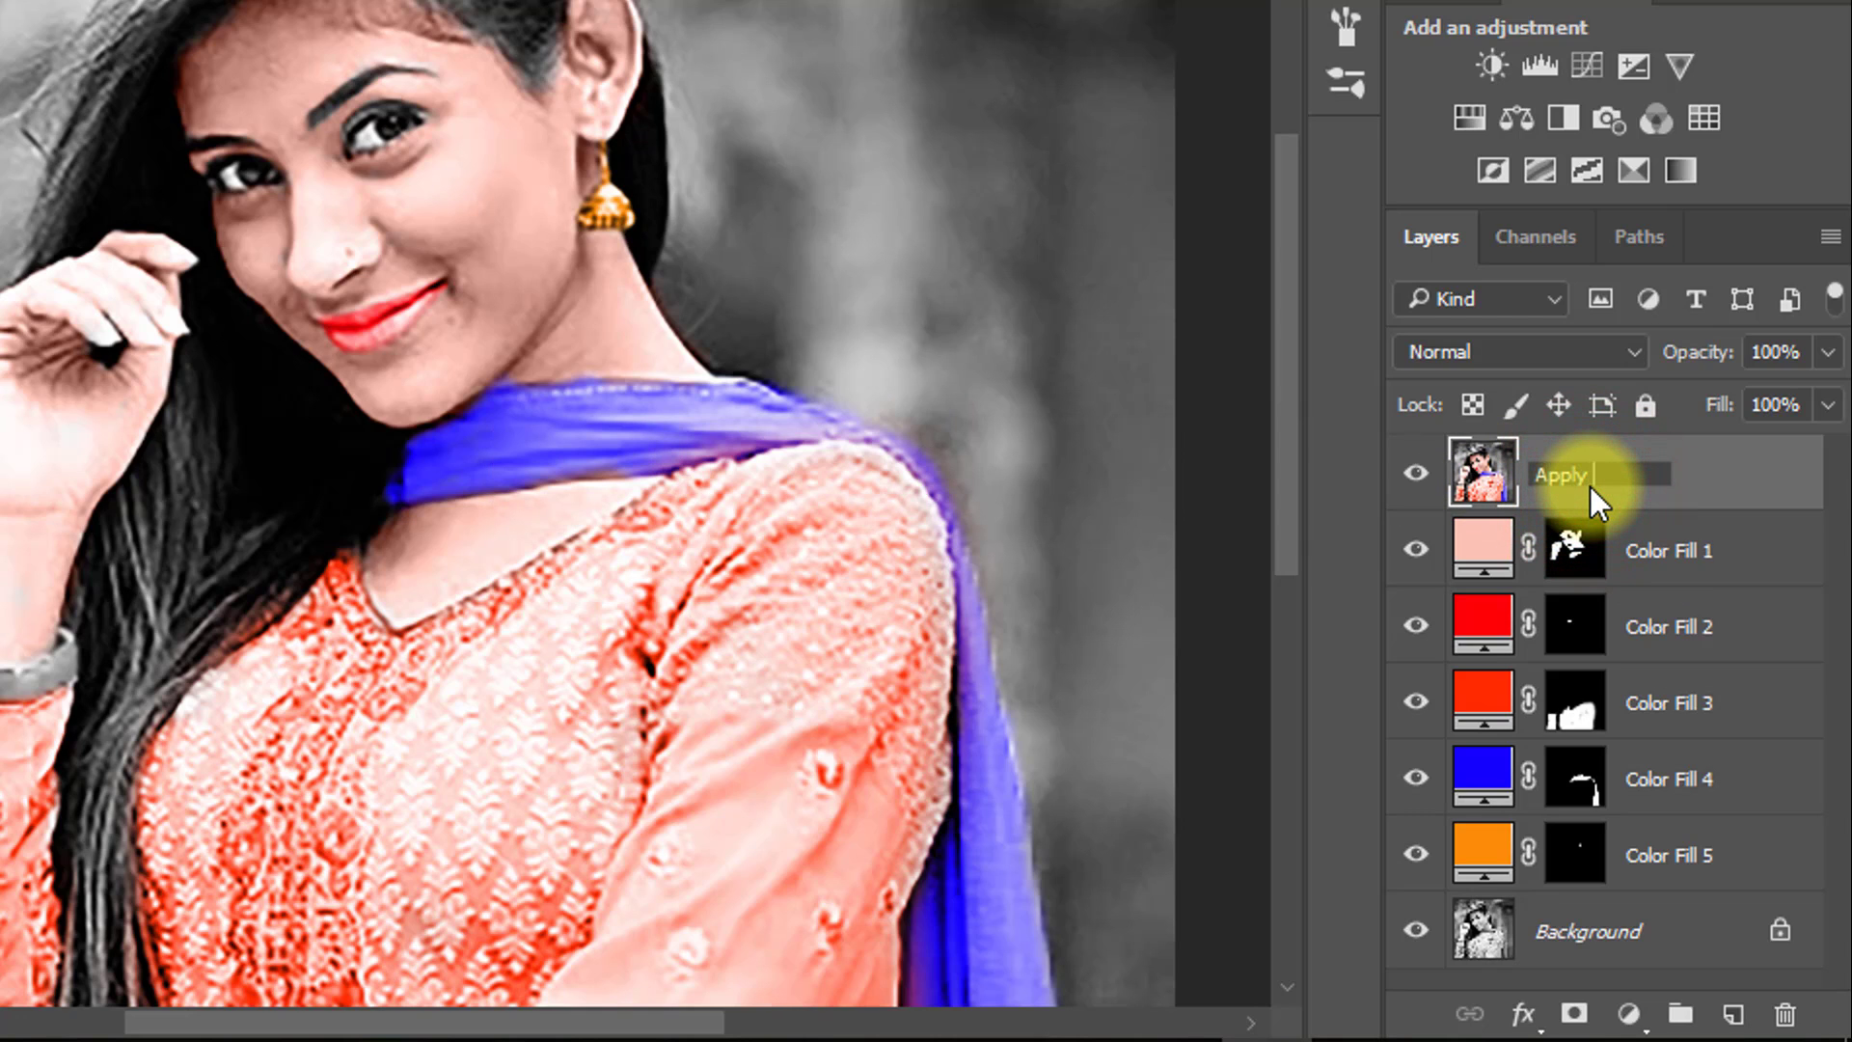
type("Current Image")
key("Return")
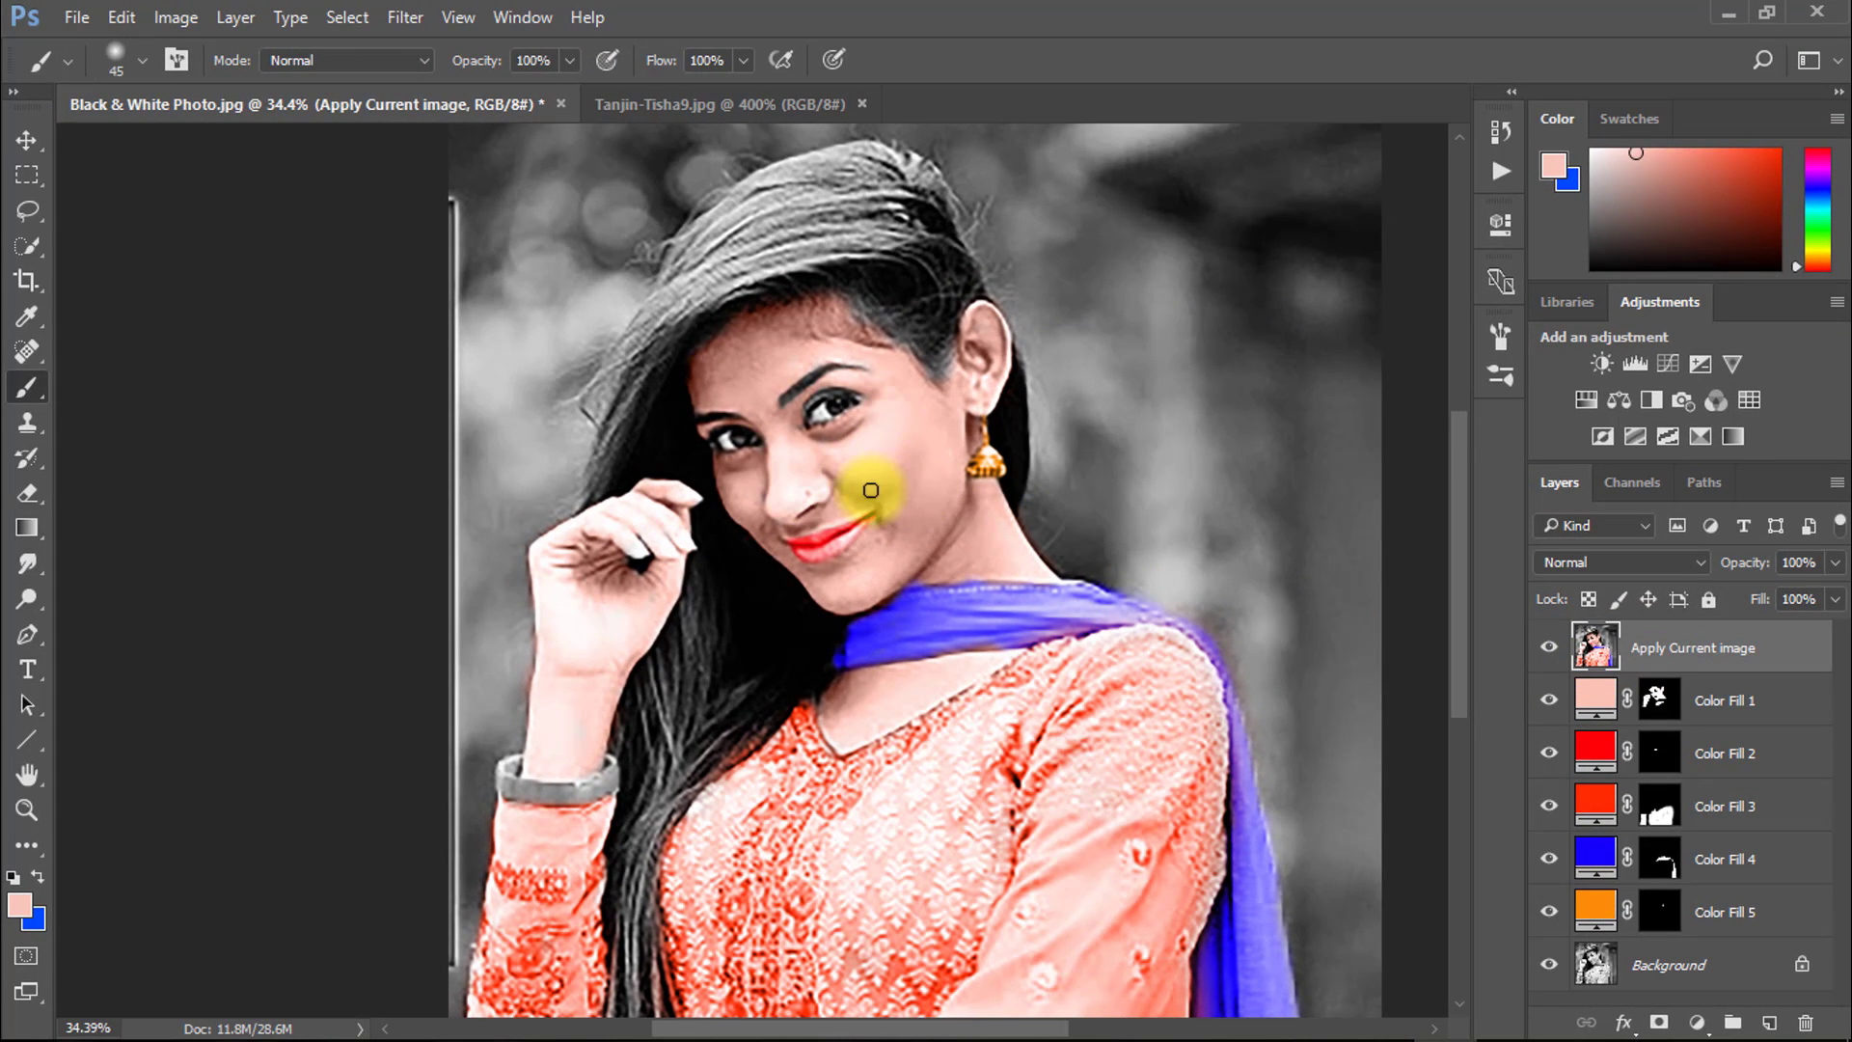
Step: Open the Camera Raw Filter for the Apply Current image layer and set Exposure +0.10, Contrast +13, Highlights +3, Shadows -9 and Blacks -8
left_click(774, 376, "ctrl")
left_click(842, 506, "ctrl")
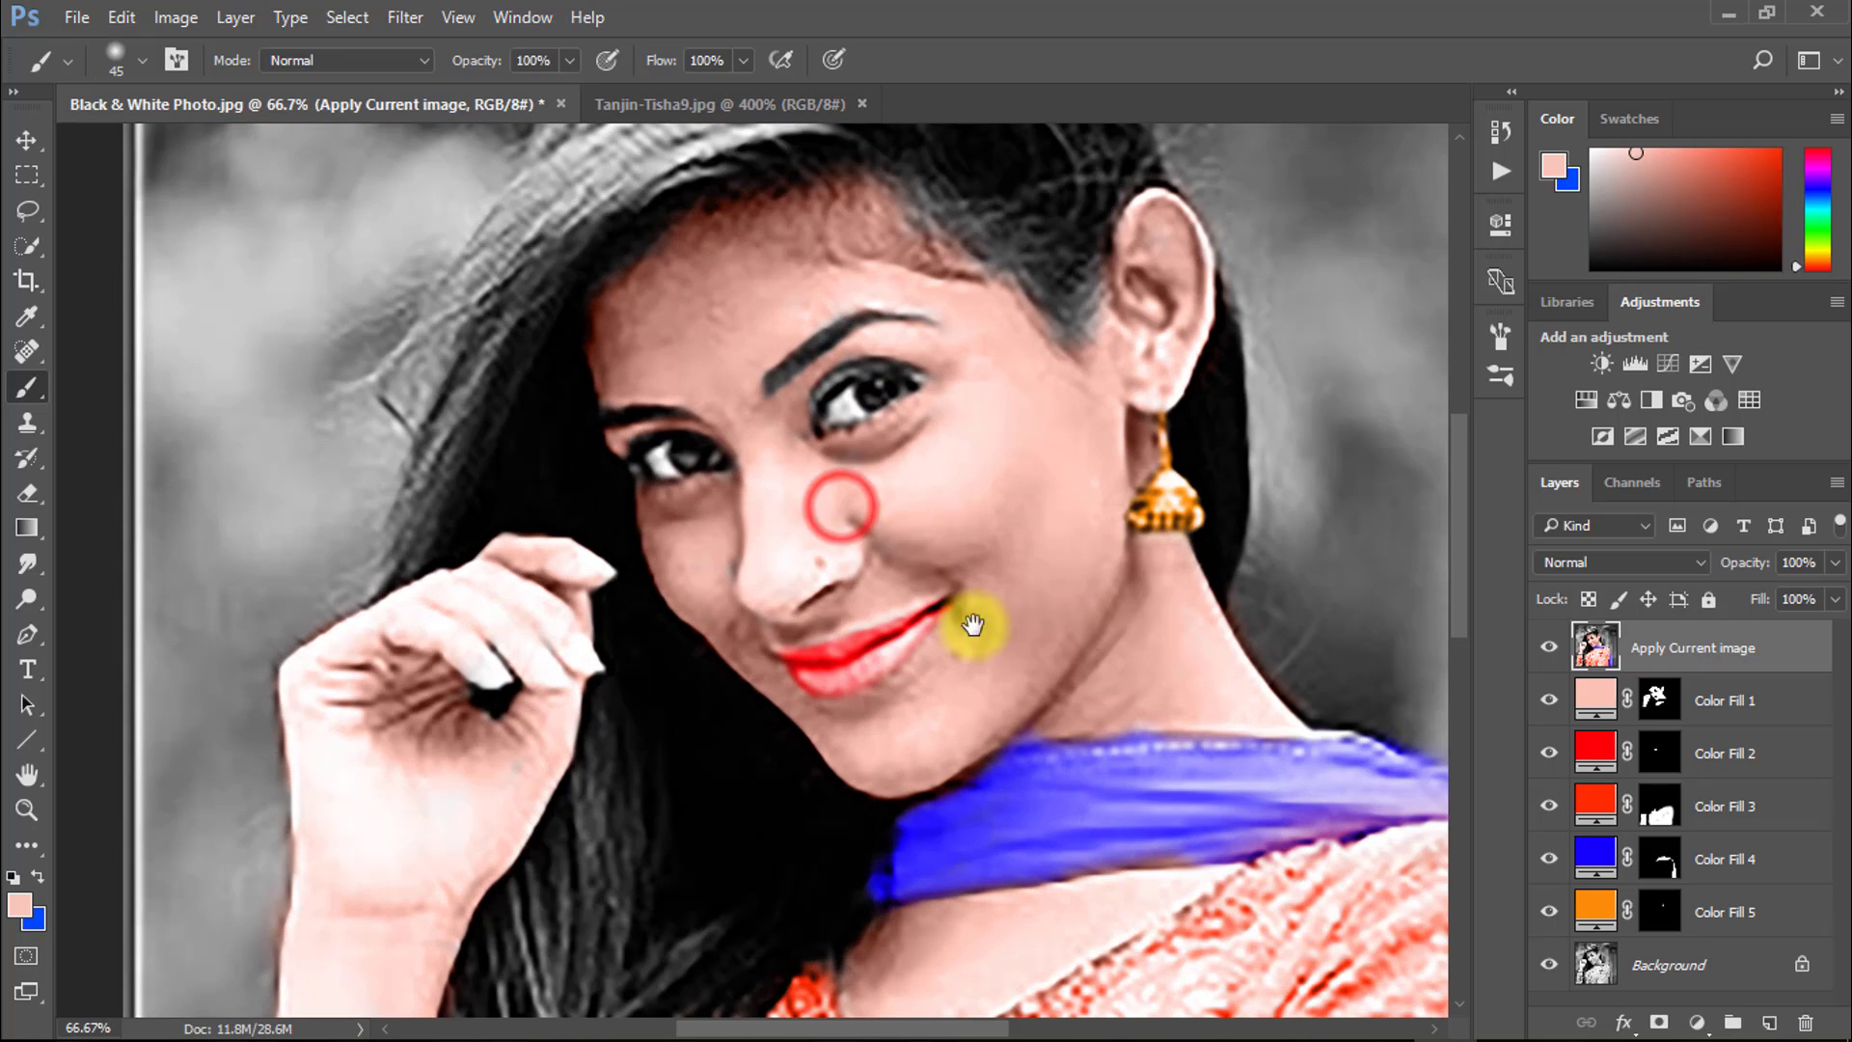
left_click_drag(959, 496, 926, 512)
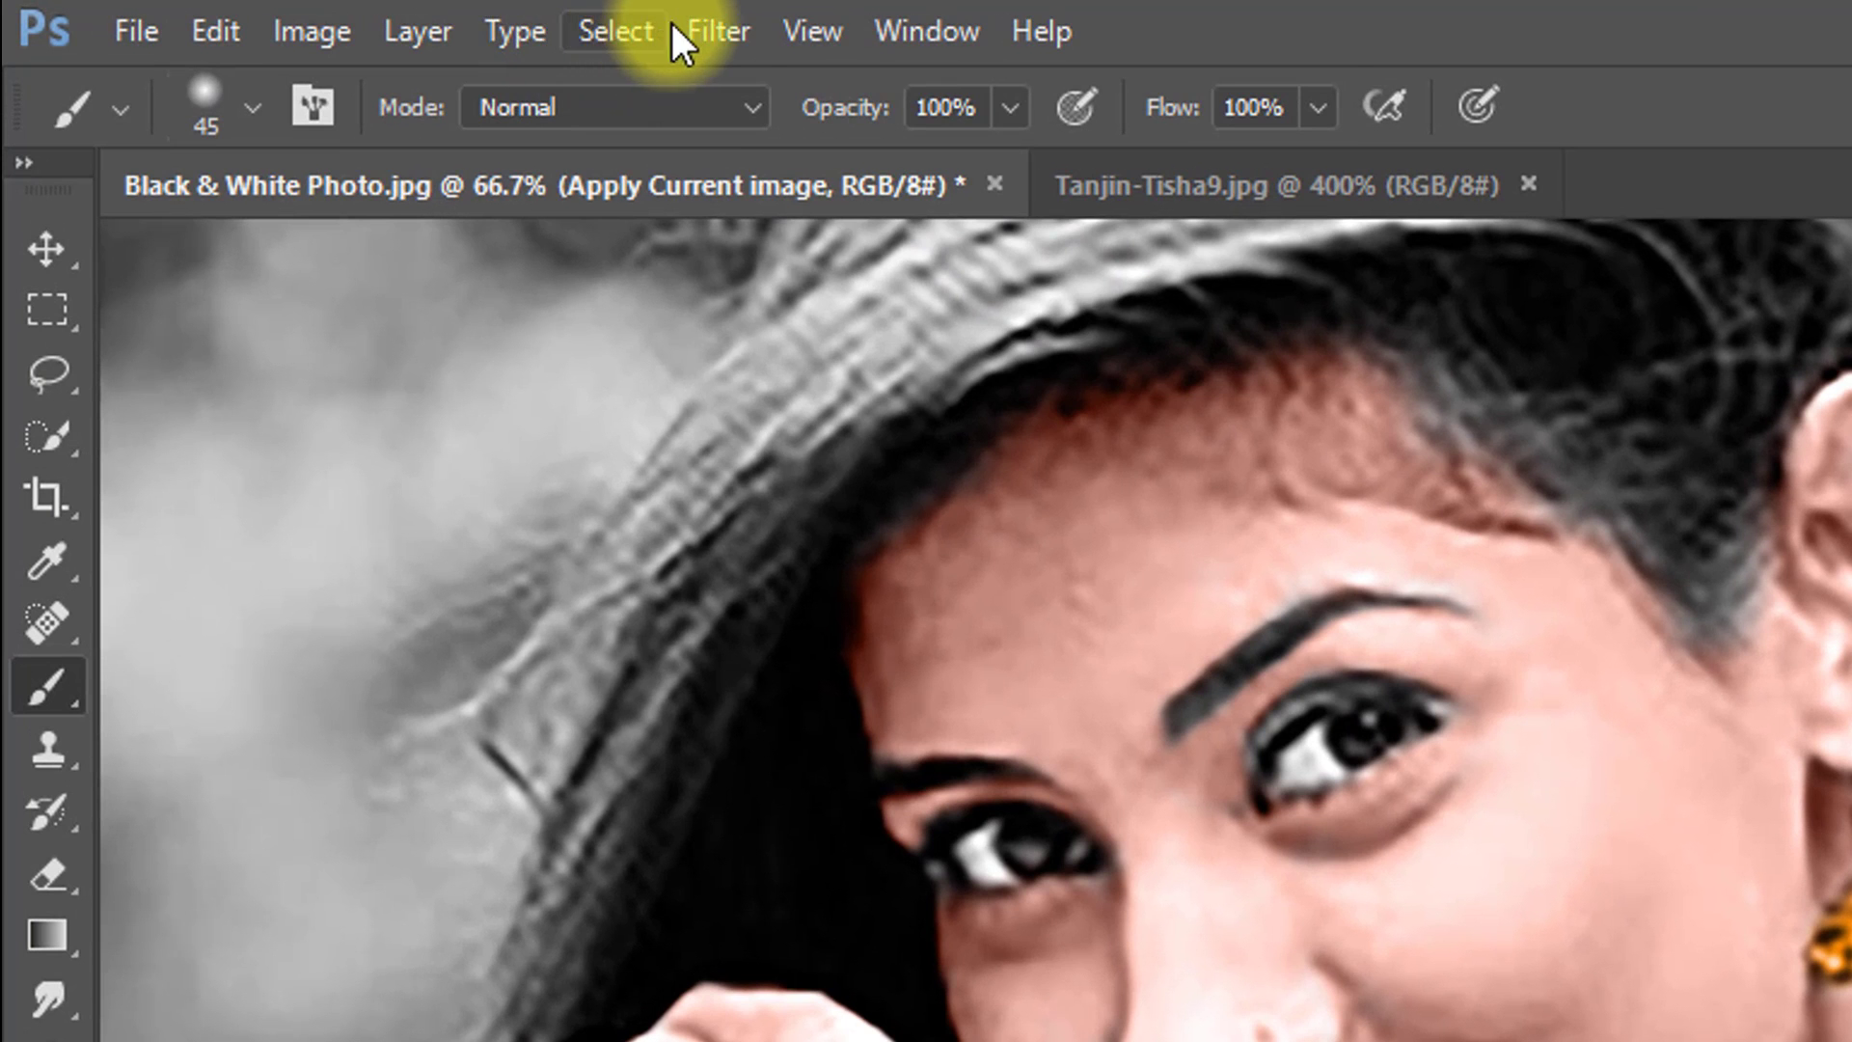
left_click(719, 25)
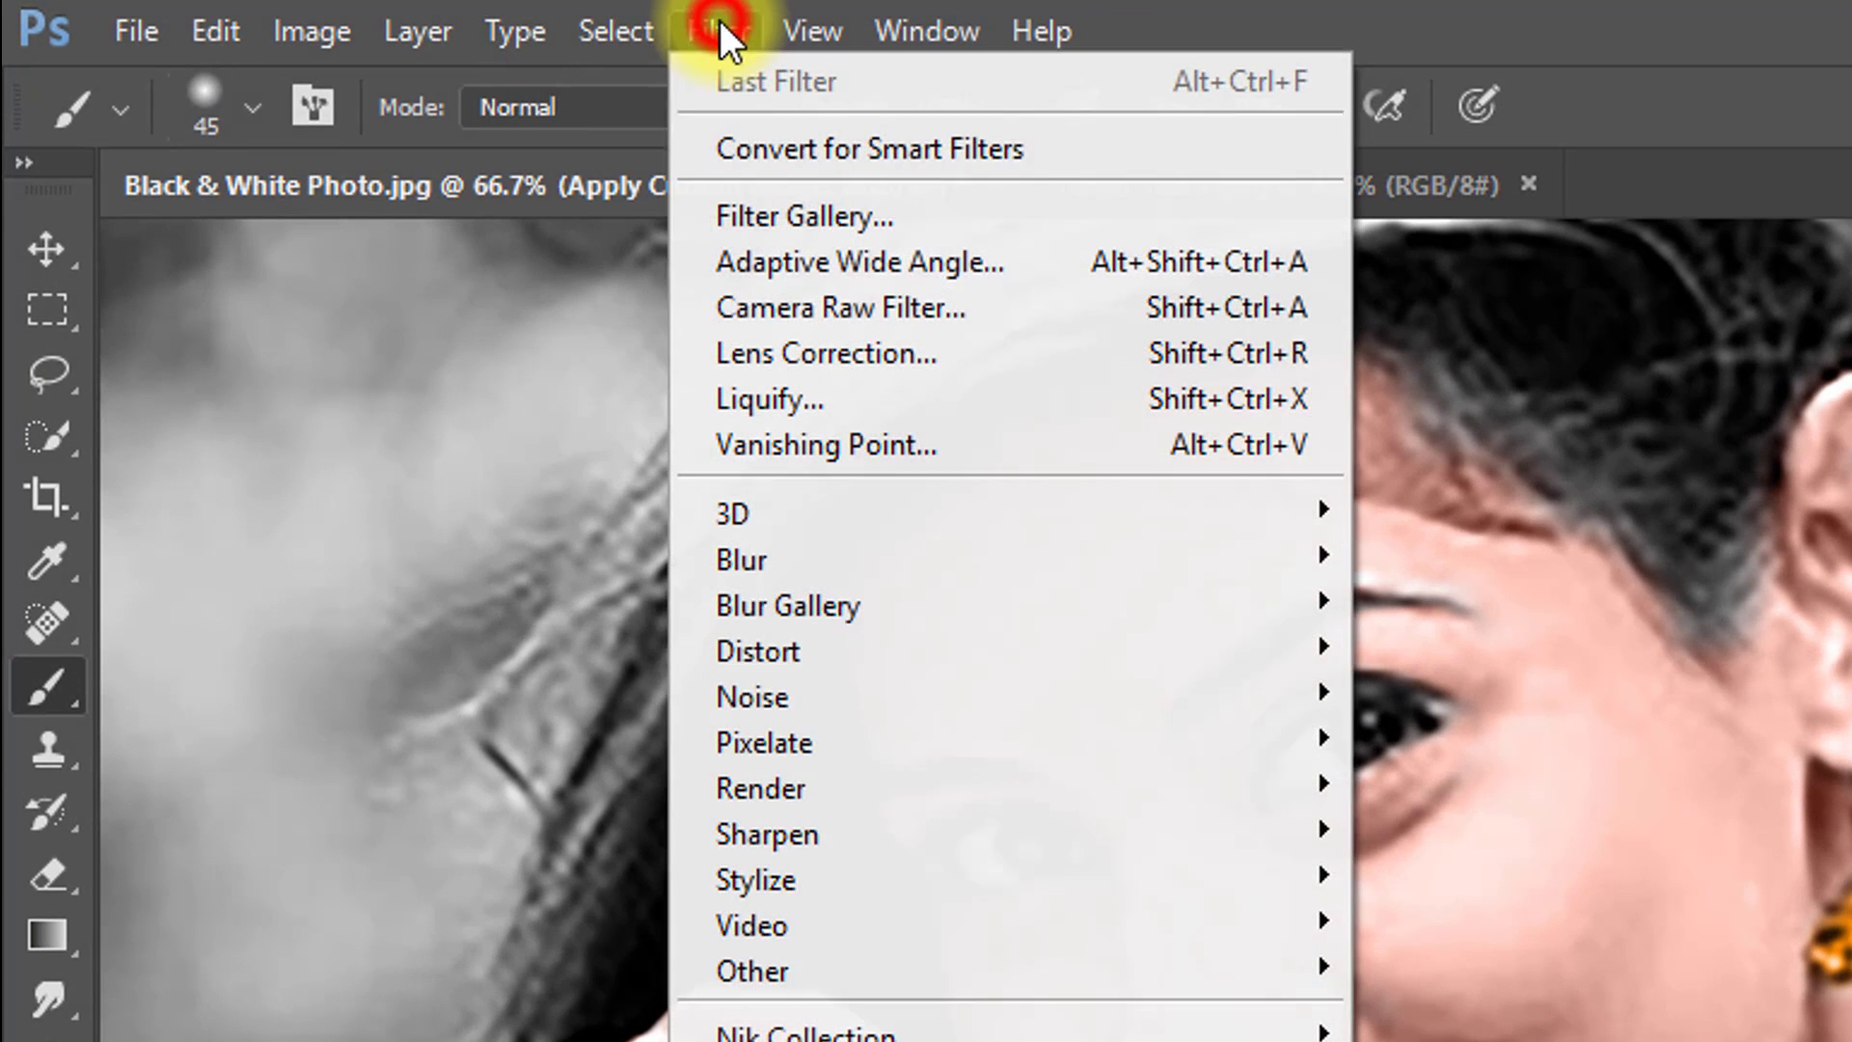
left_click(812, 309)
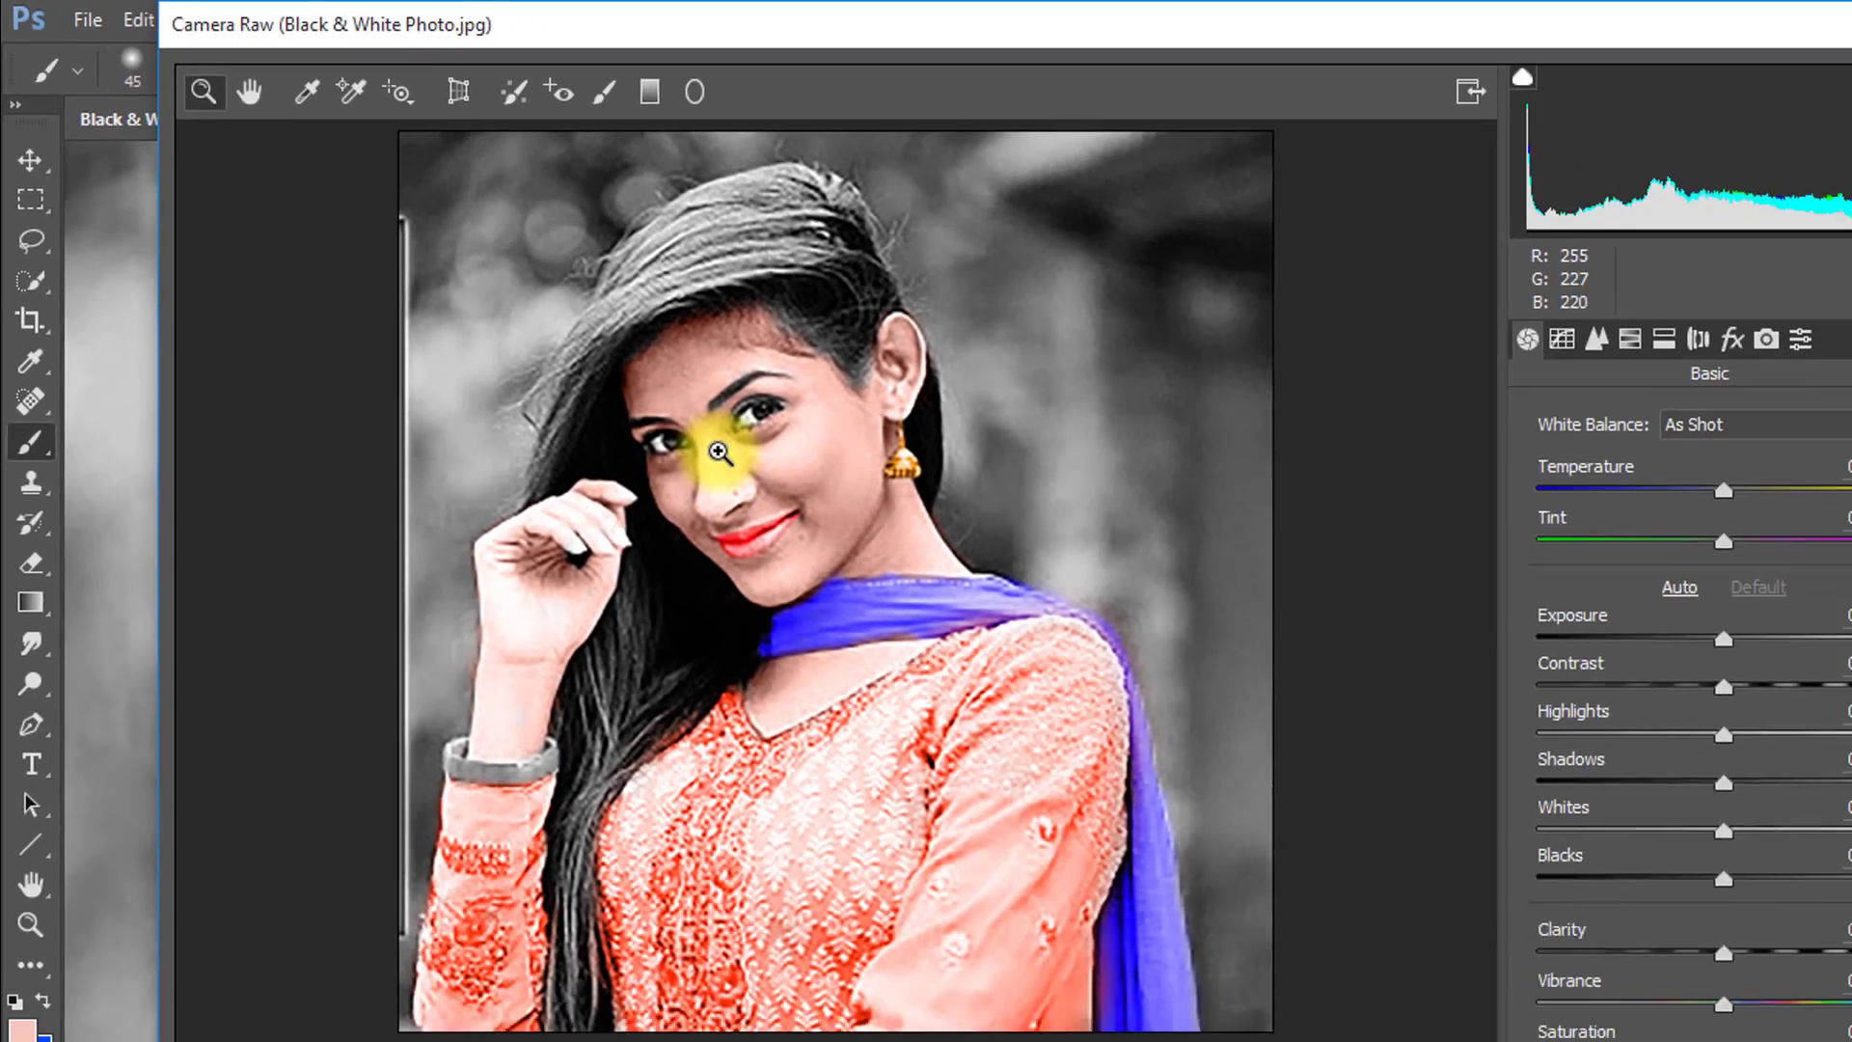
left_click(719, 452)
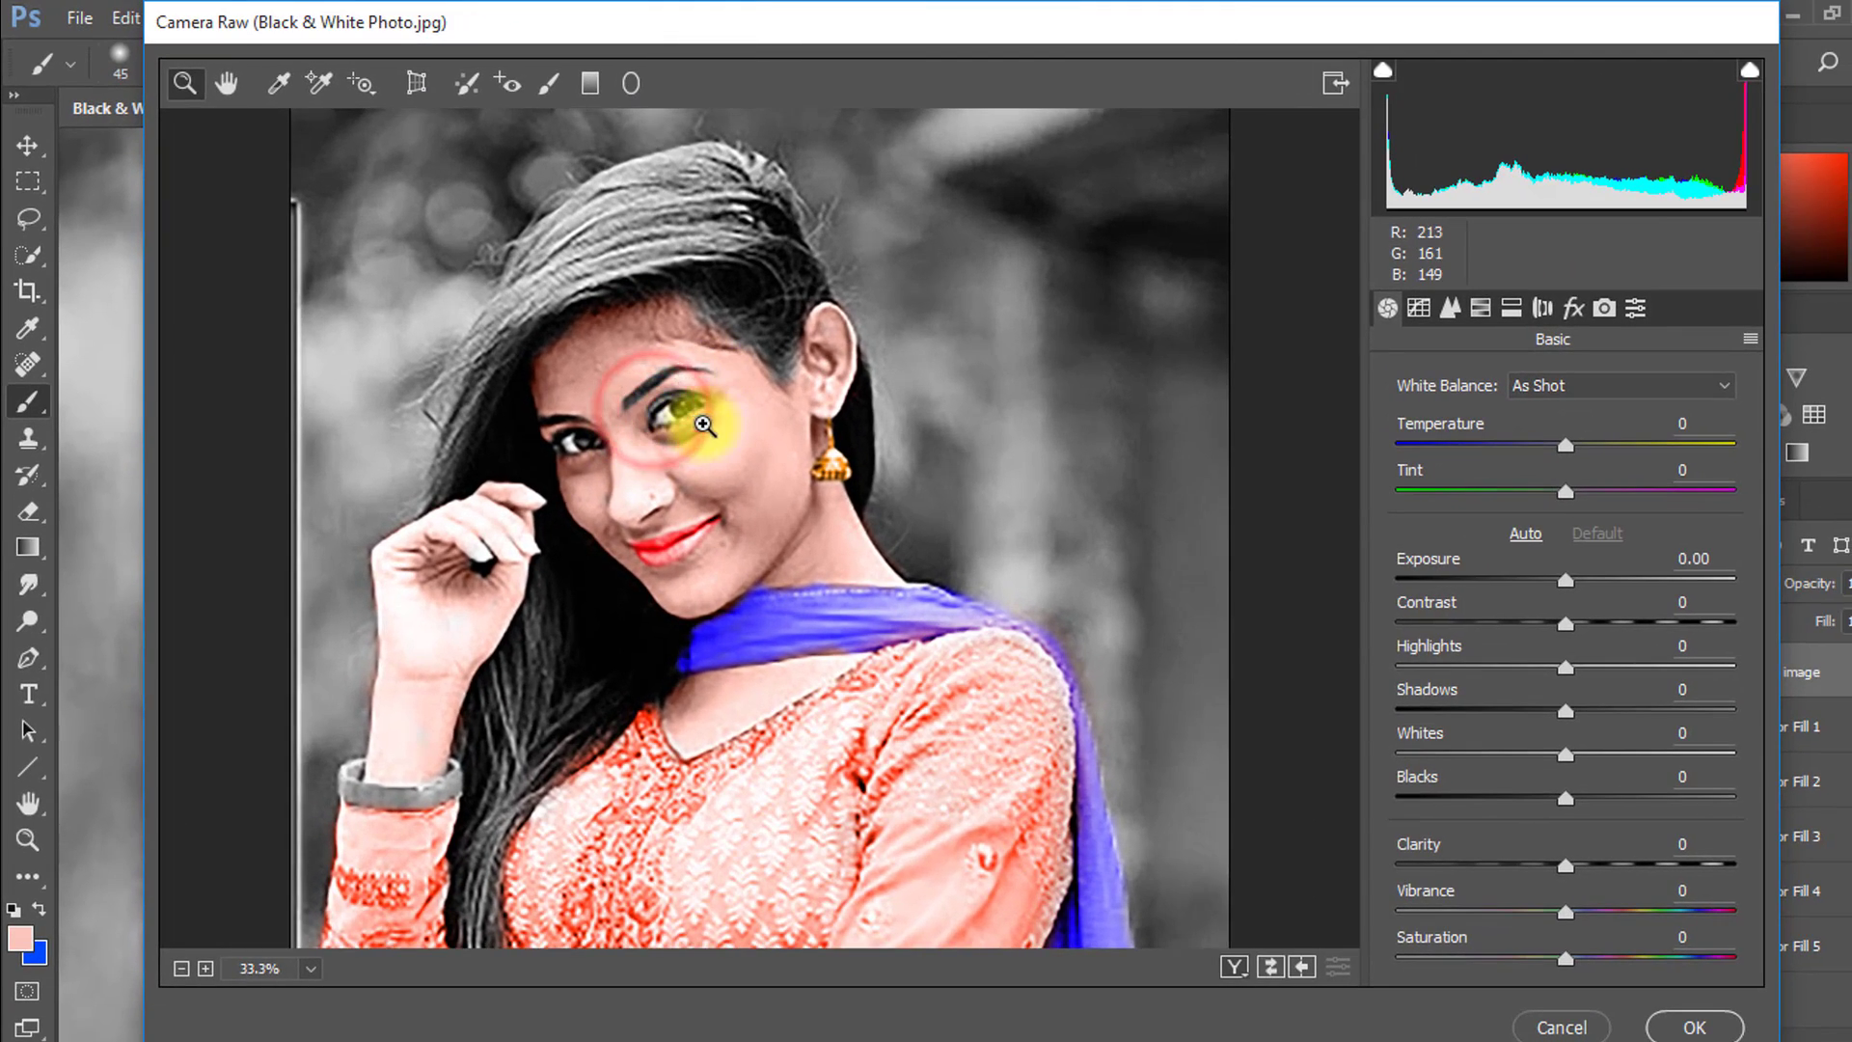
left_click(703, 425)
left_click_drag(781, 595, 730, 415)
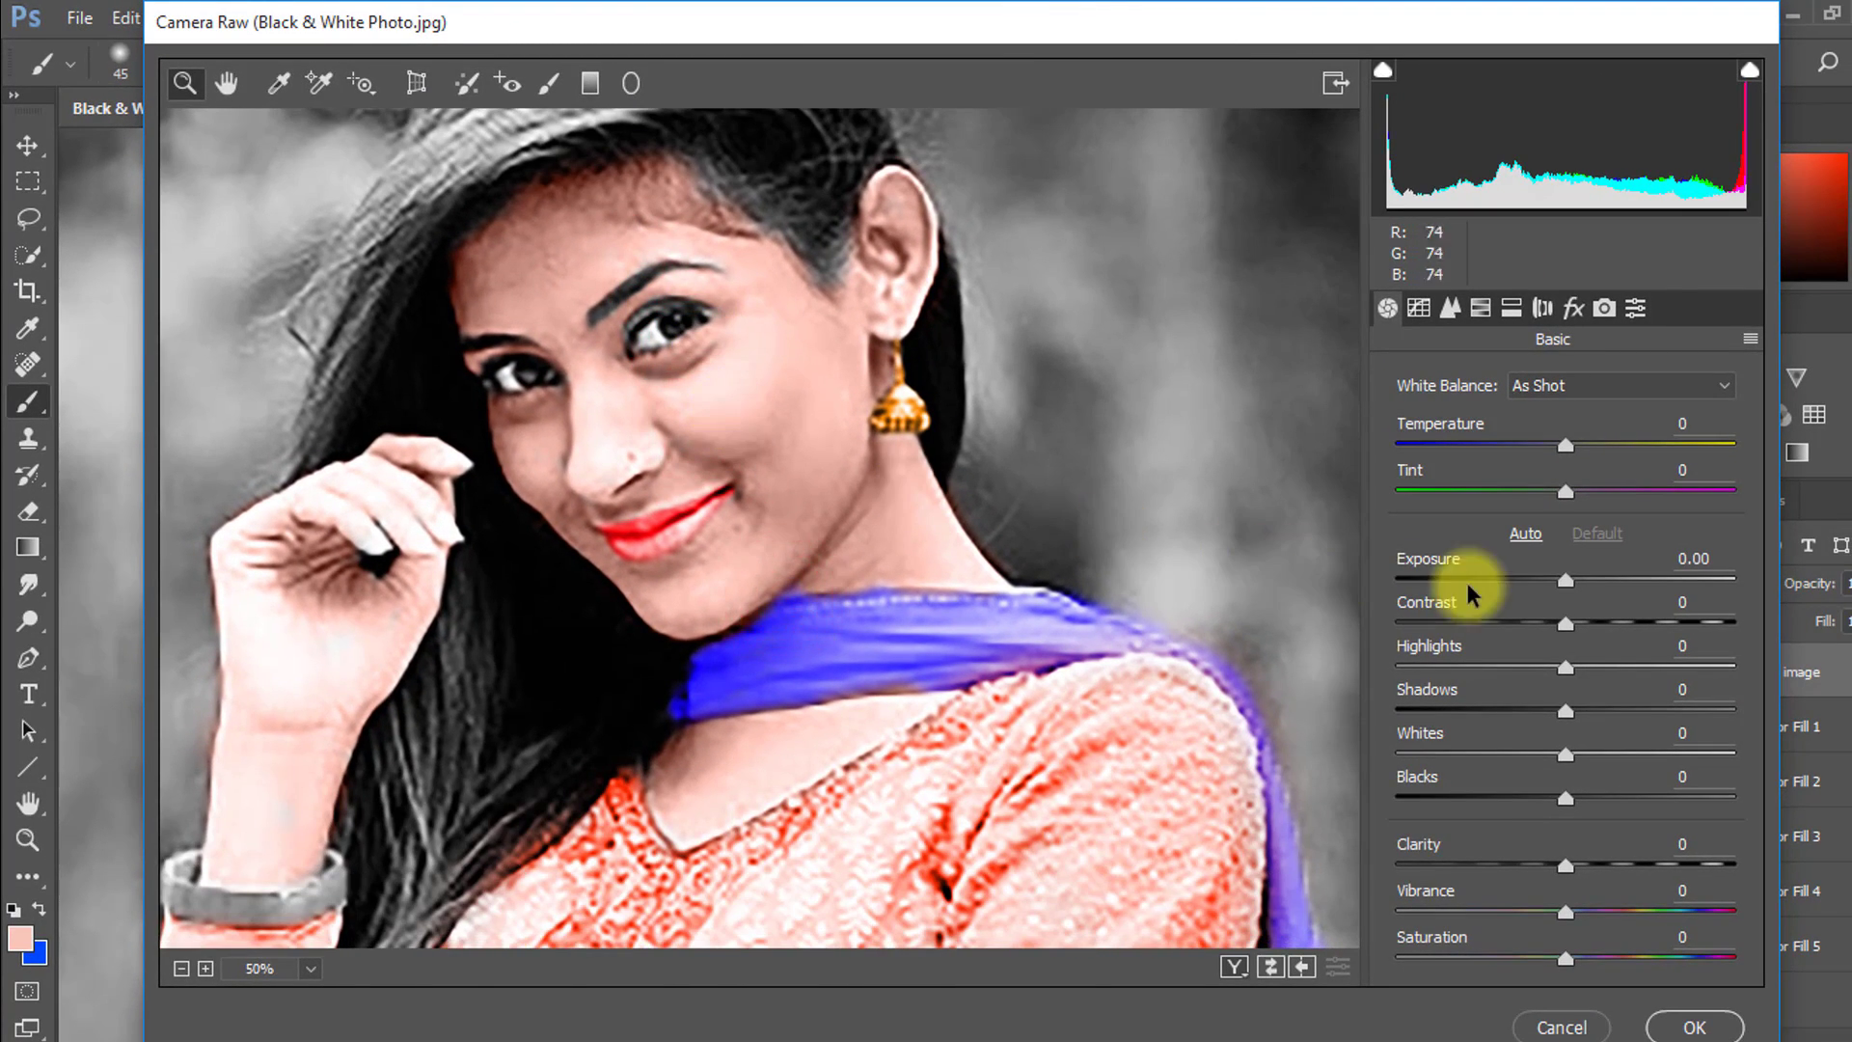
left_click(1564, 579)
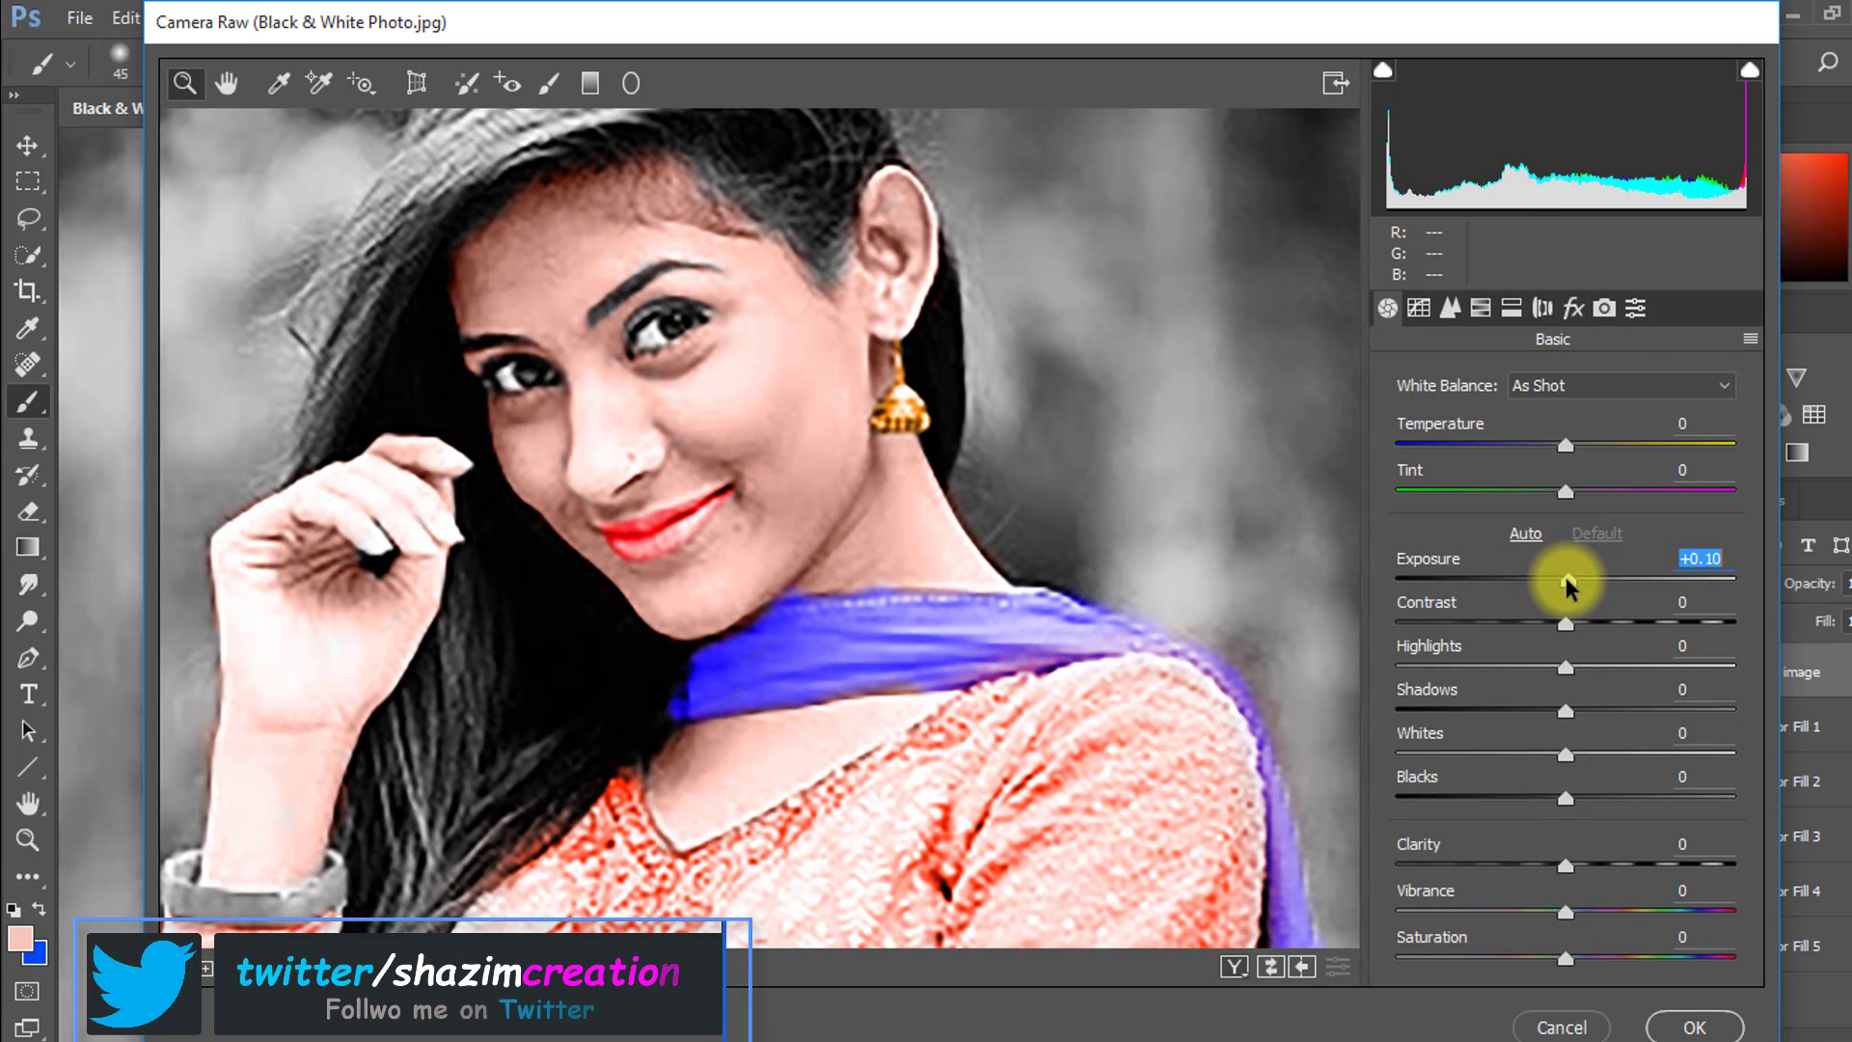
left_click_drag(1578, 623, 1548, 712)
left_click(1572, 762)
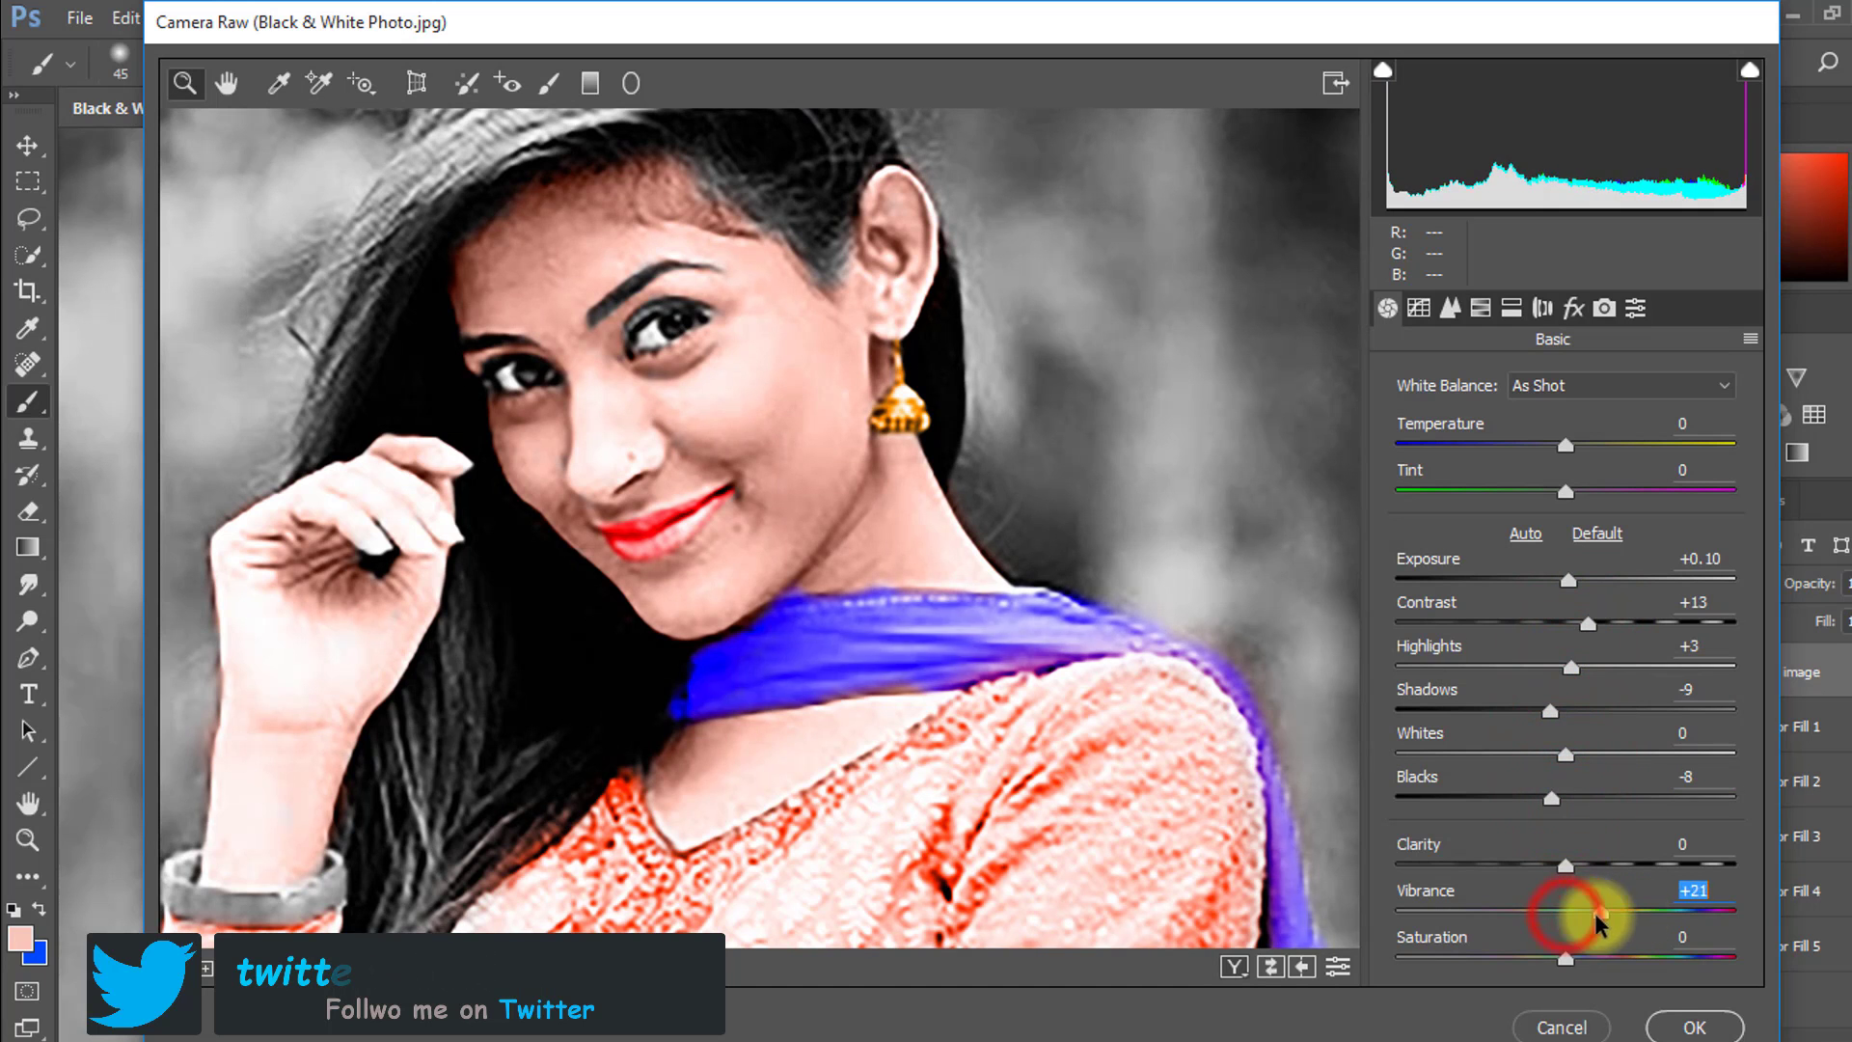
Step: Set Vibrance to +10 and Saturation to +1, and apply the Camera Raw adjustments
left_click(1124, 735, "alt")
left_click(1564, 914)
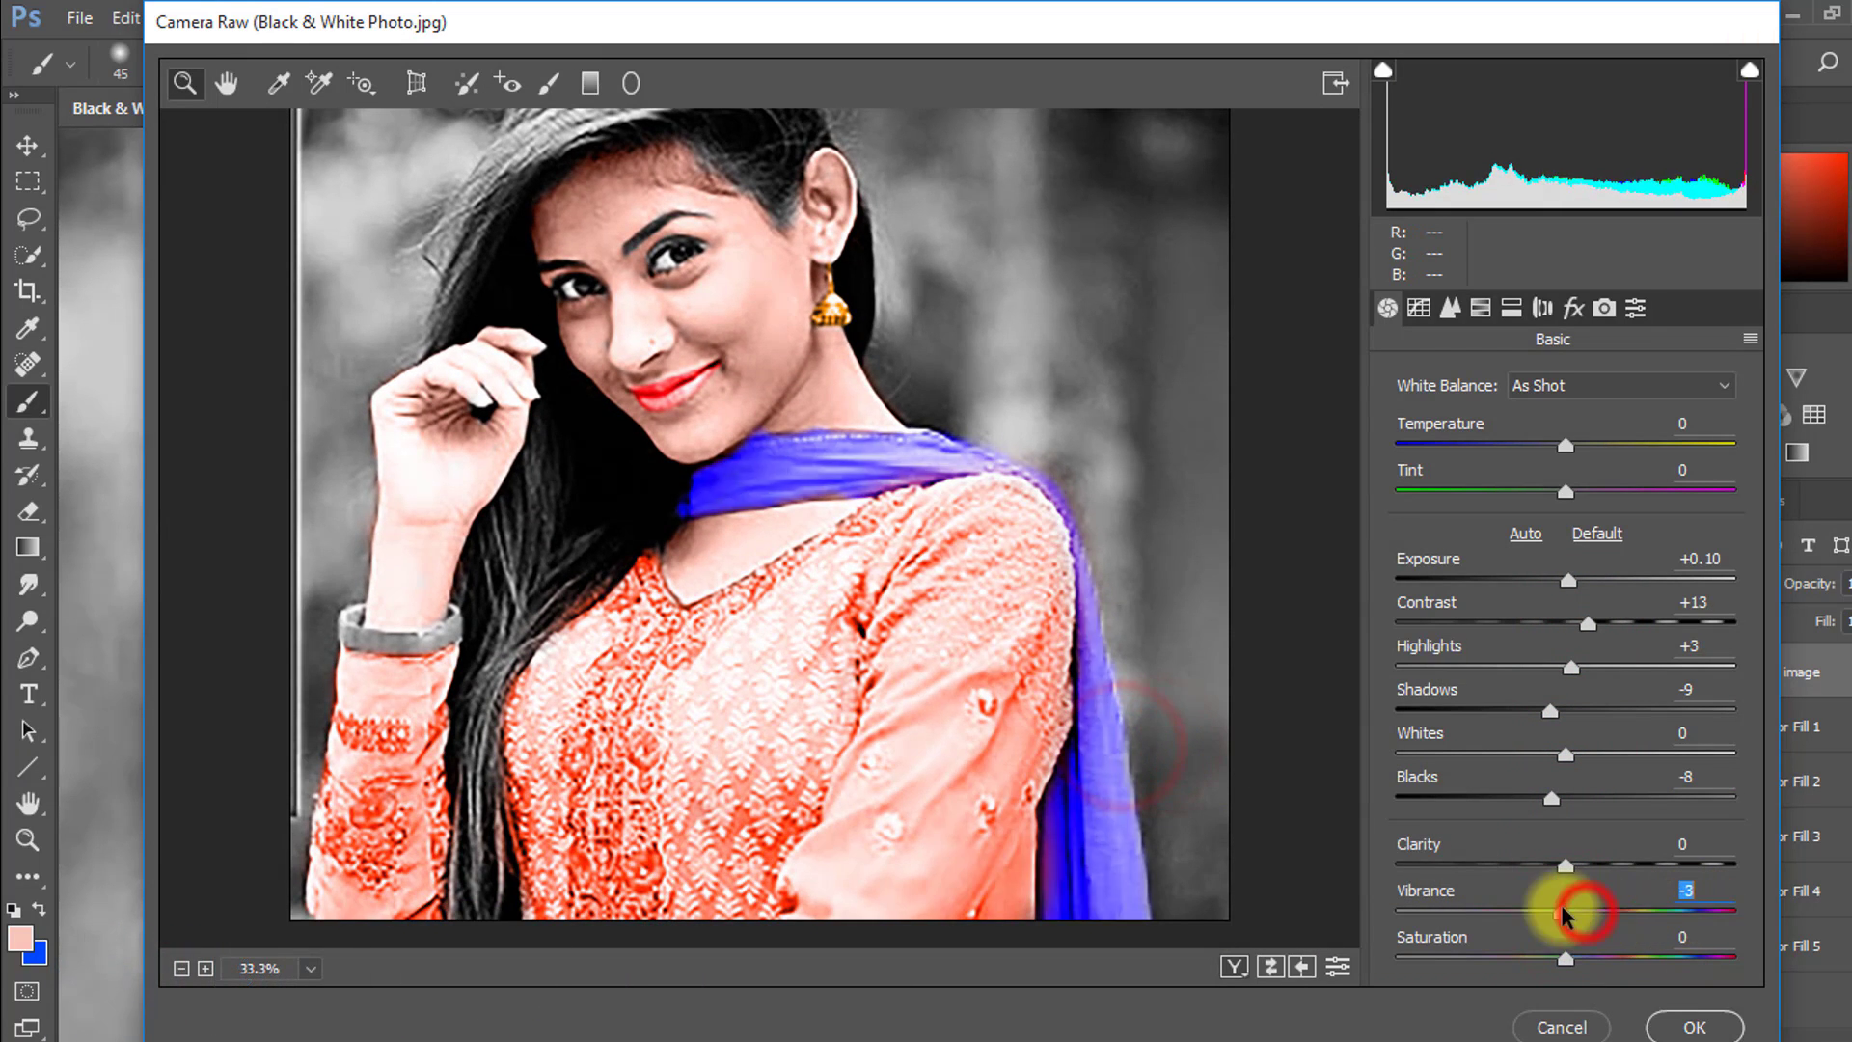
left_click_drag(1565, 915, 1582, 950)
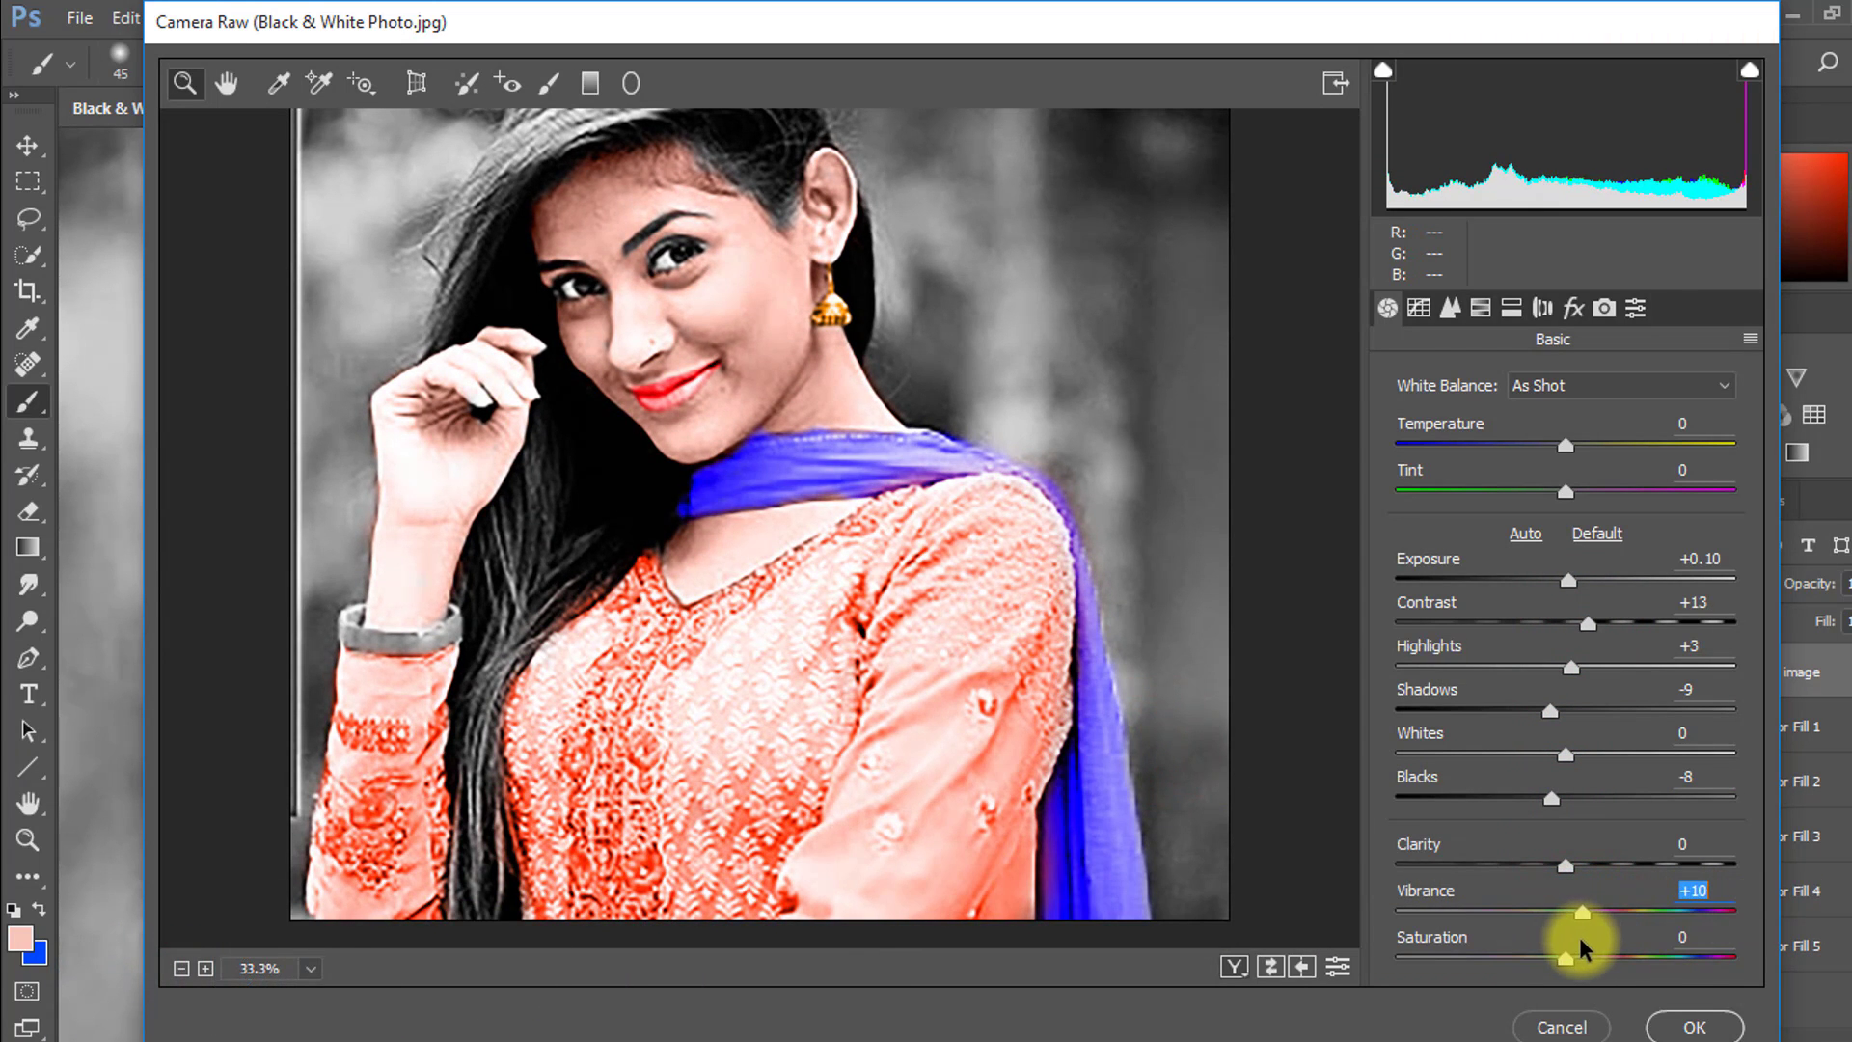
left_click(634, 221)
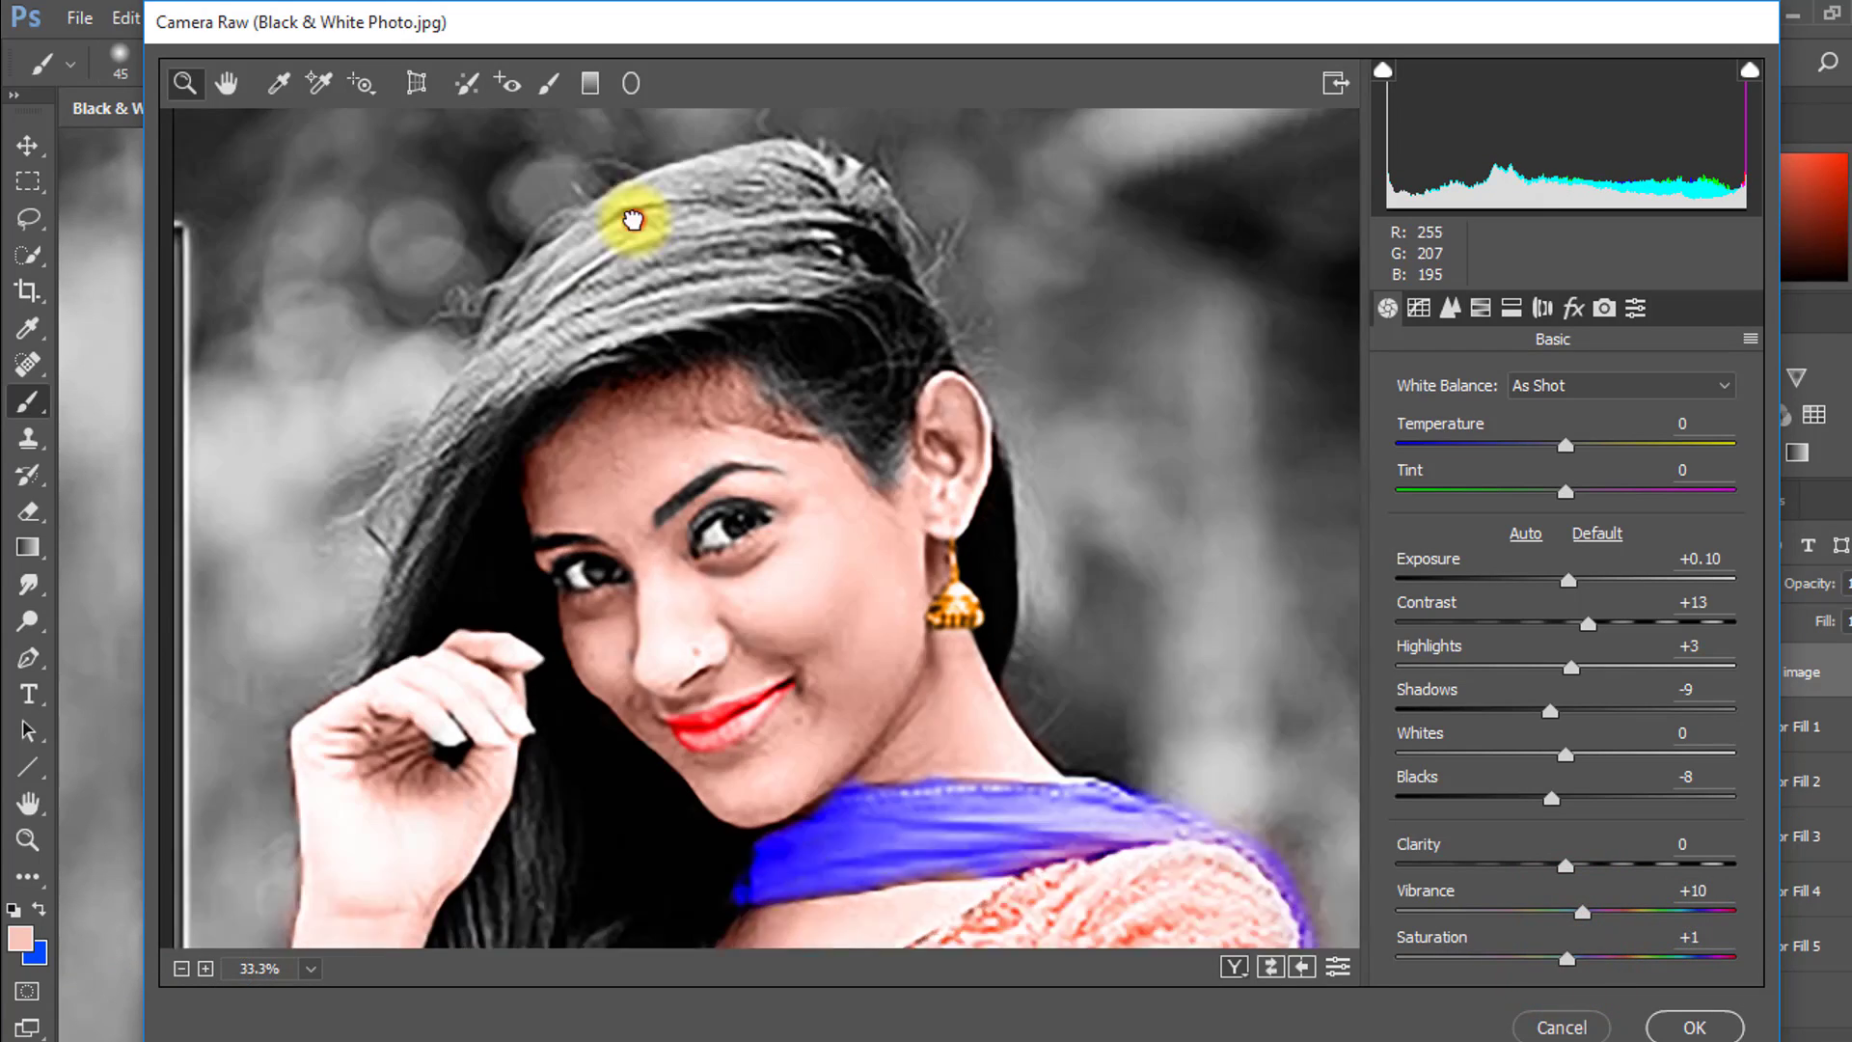
left_click(700, 620, "alt")
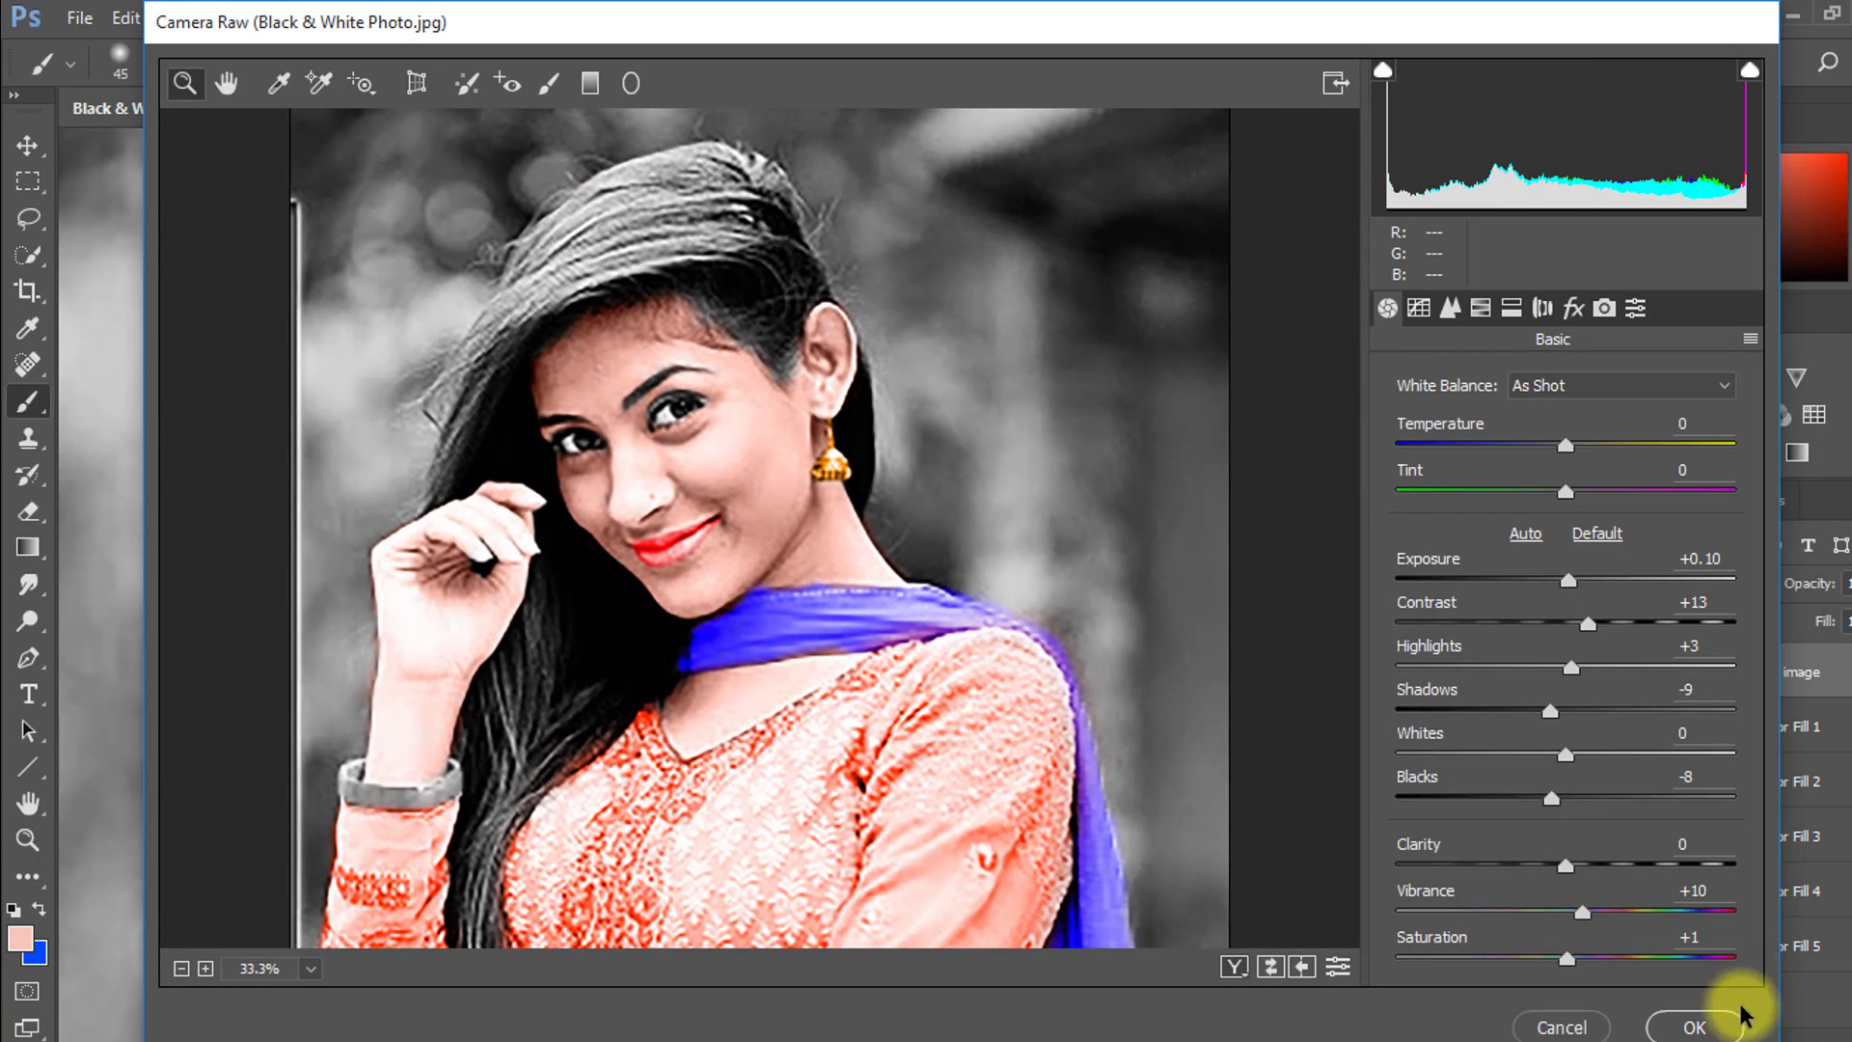
left_click(1690, 1028)
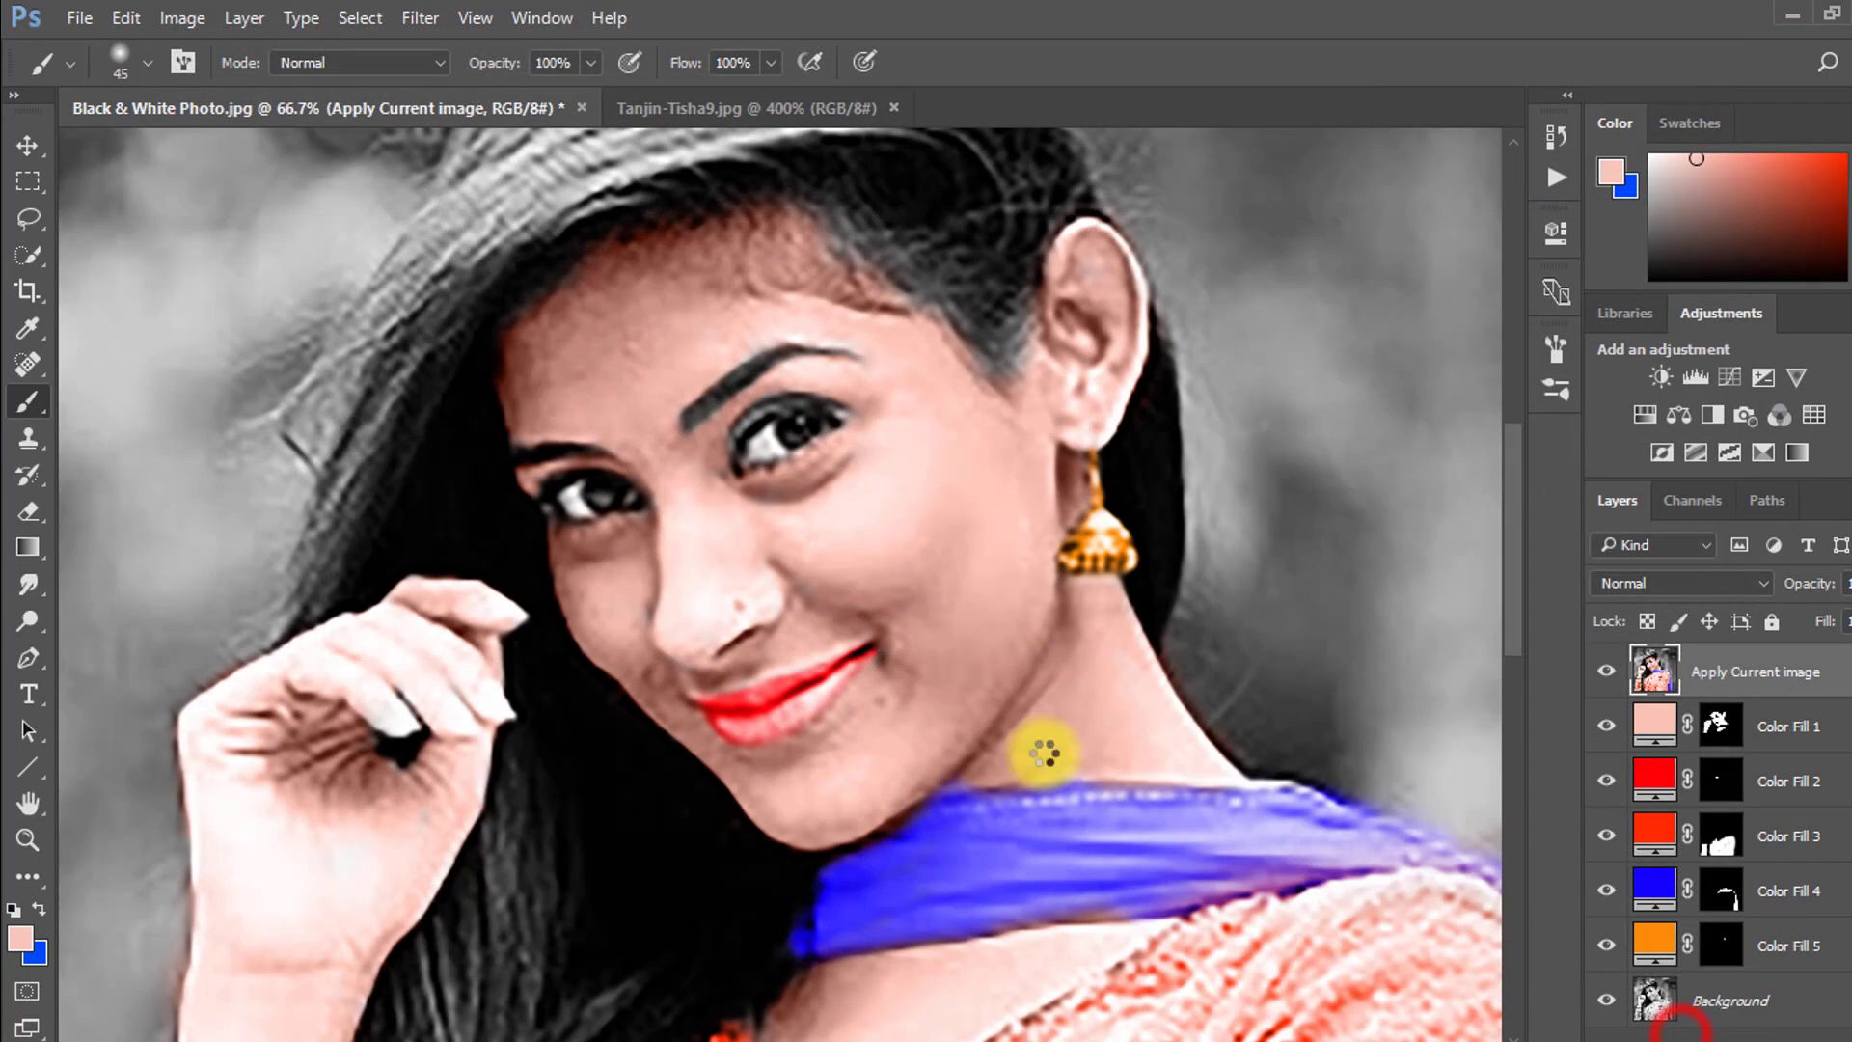
Step: Apply Reduce Noise to the Apply Current image layer with Strength 10, Preserve Details 0%, Reduce Color Noise 0% and Sharpen Details 13%
left_click(828, 608, "alt")
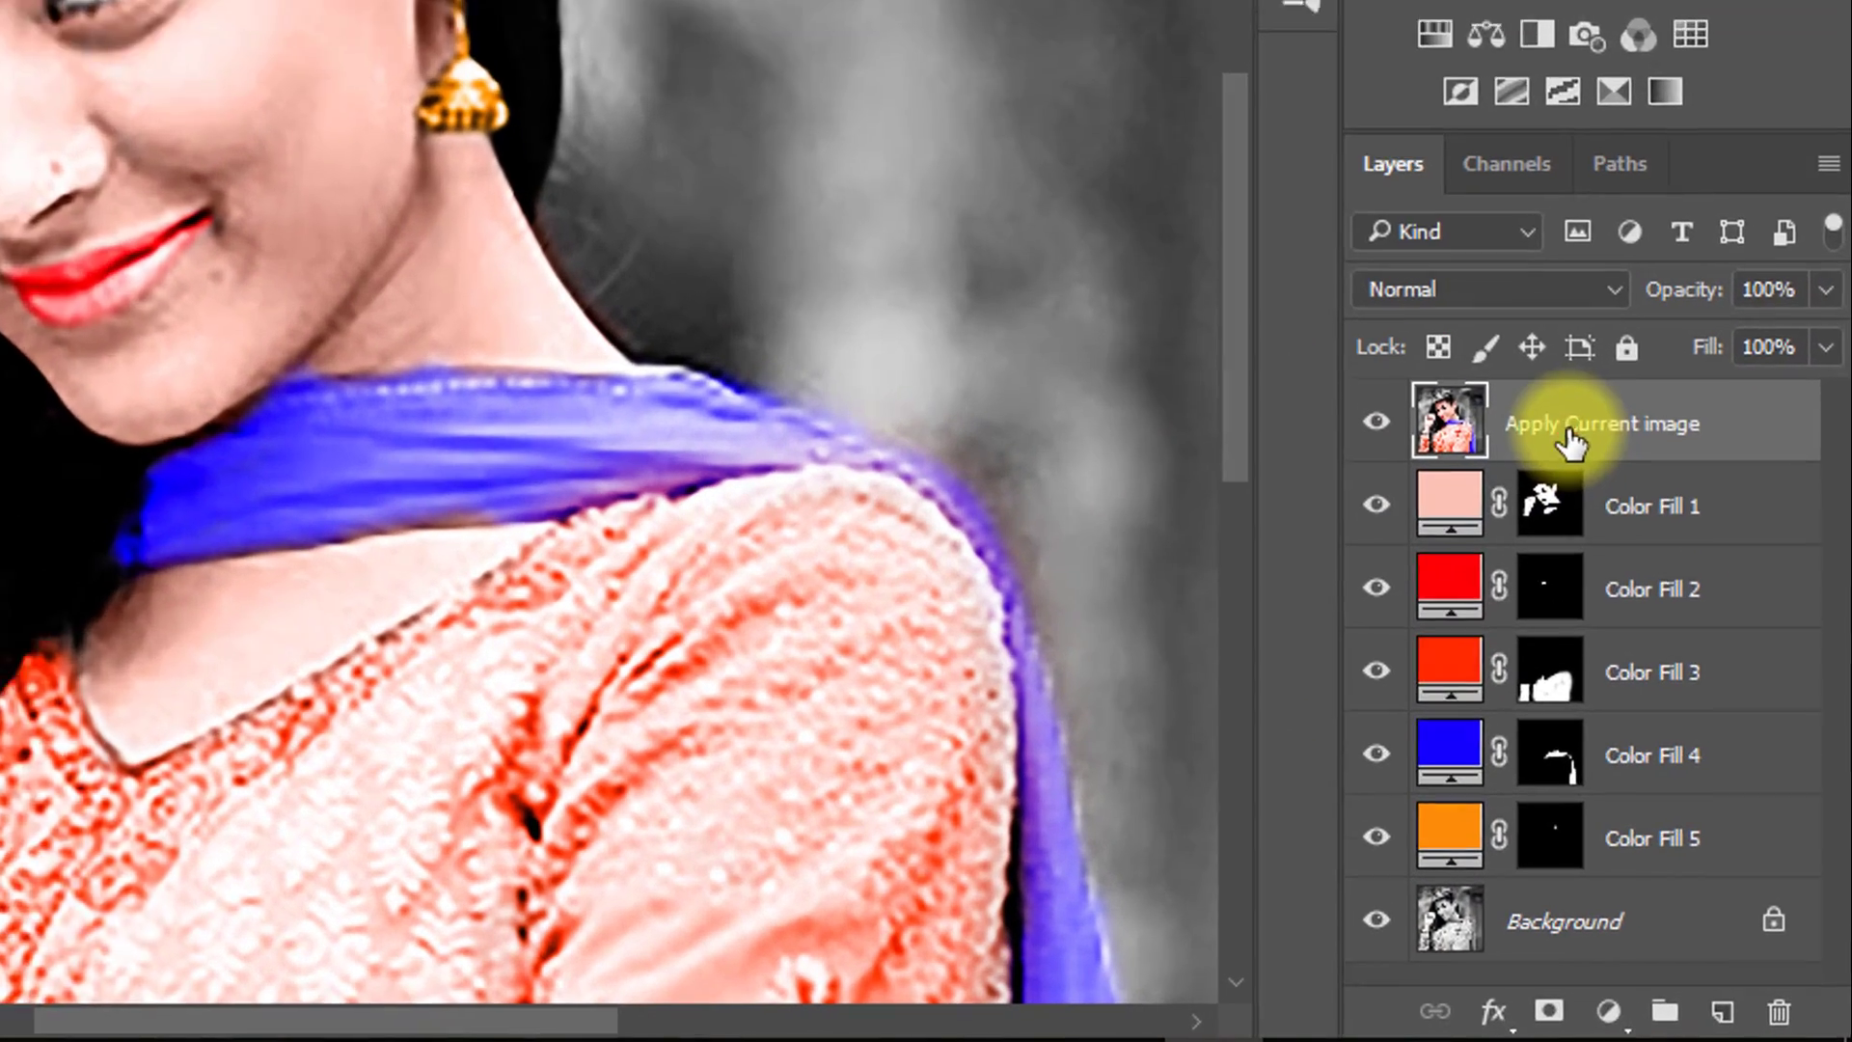
left_click(1675, 645)
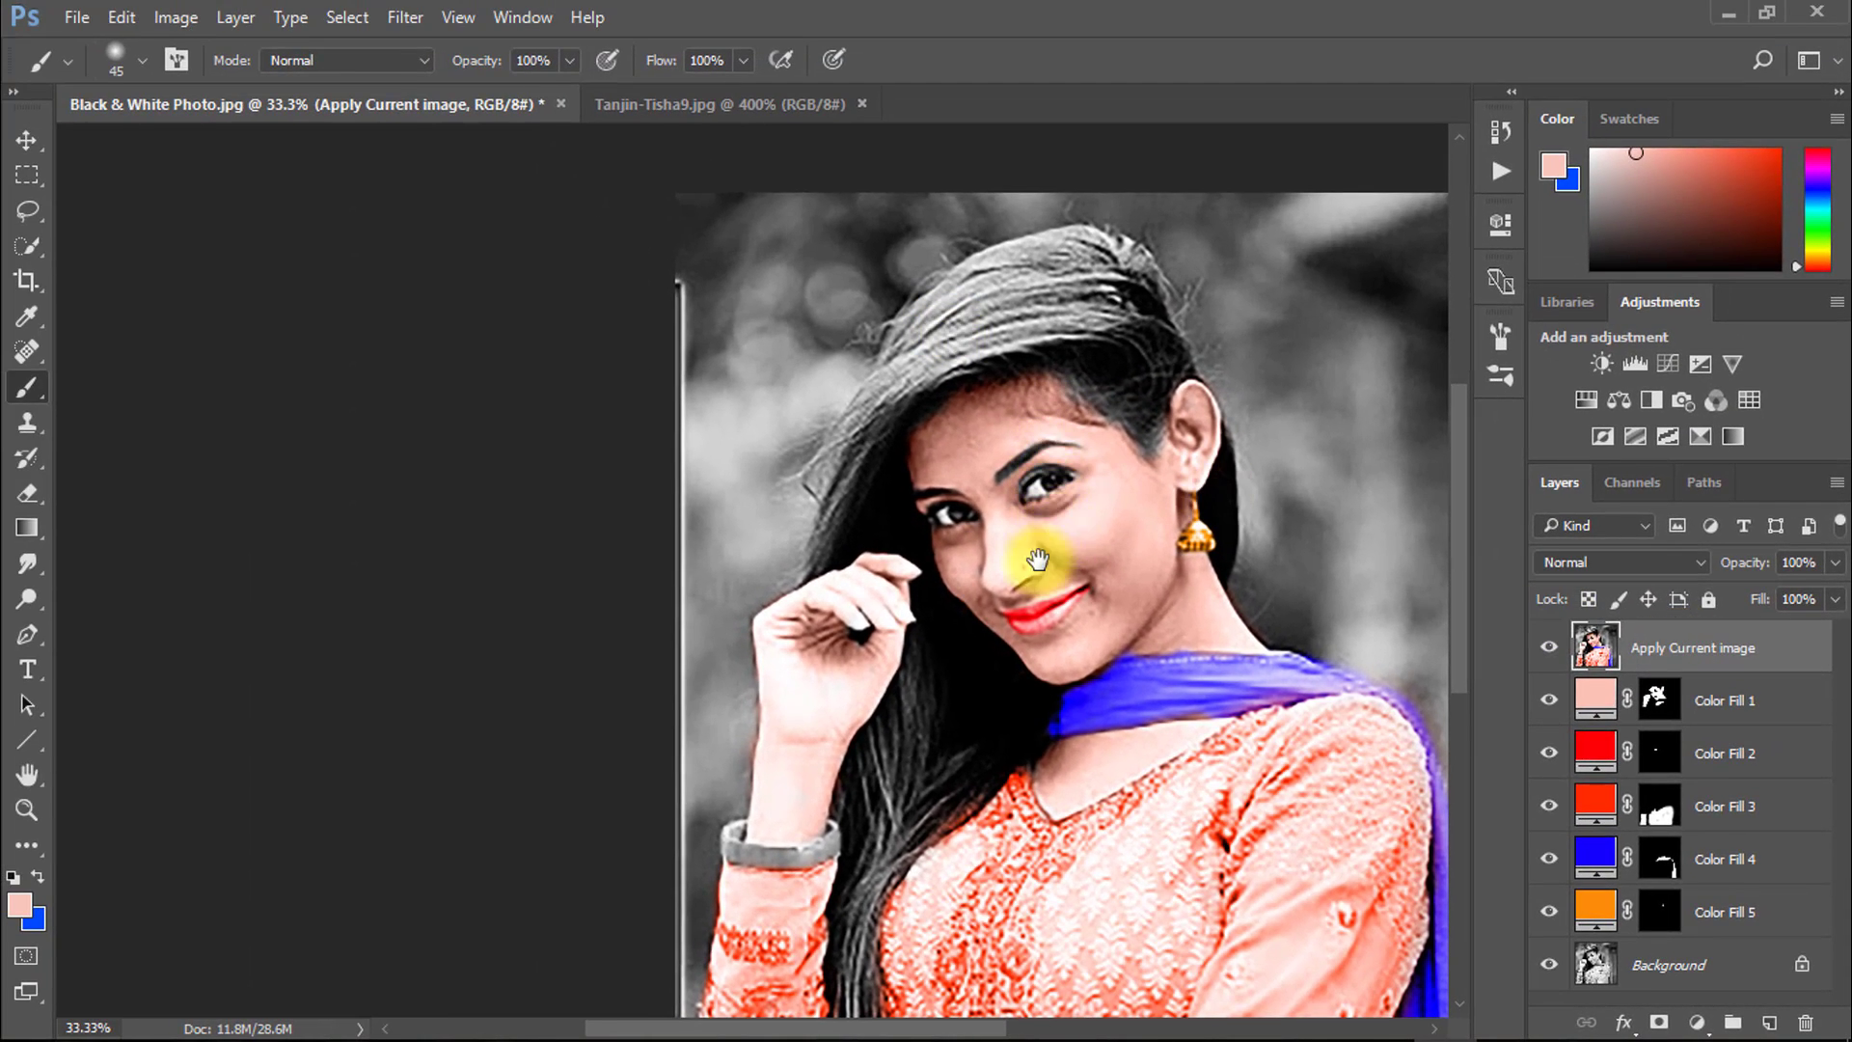
left_click_drag(1036, 559, 792, 526)
left_click(791, 525, "ctrl")
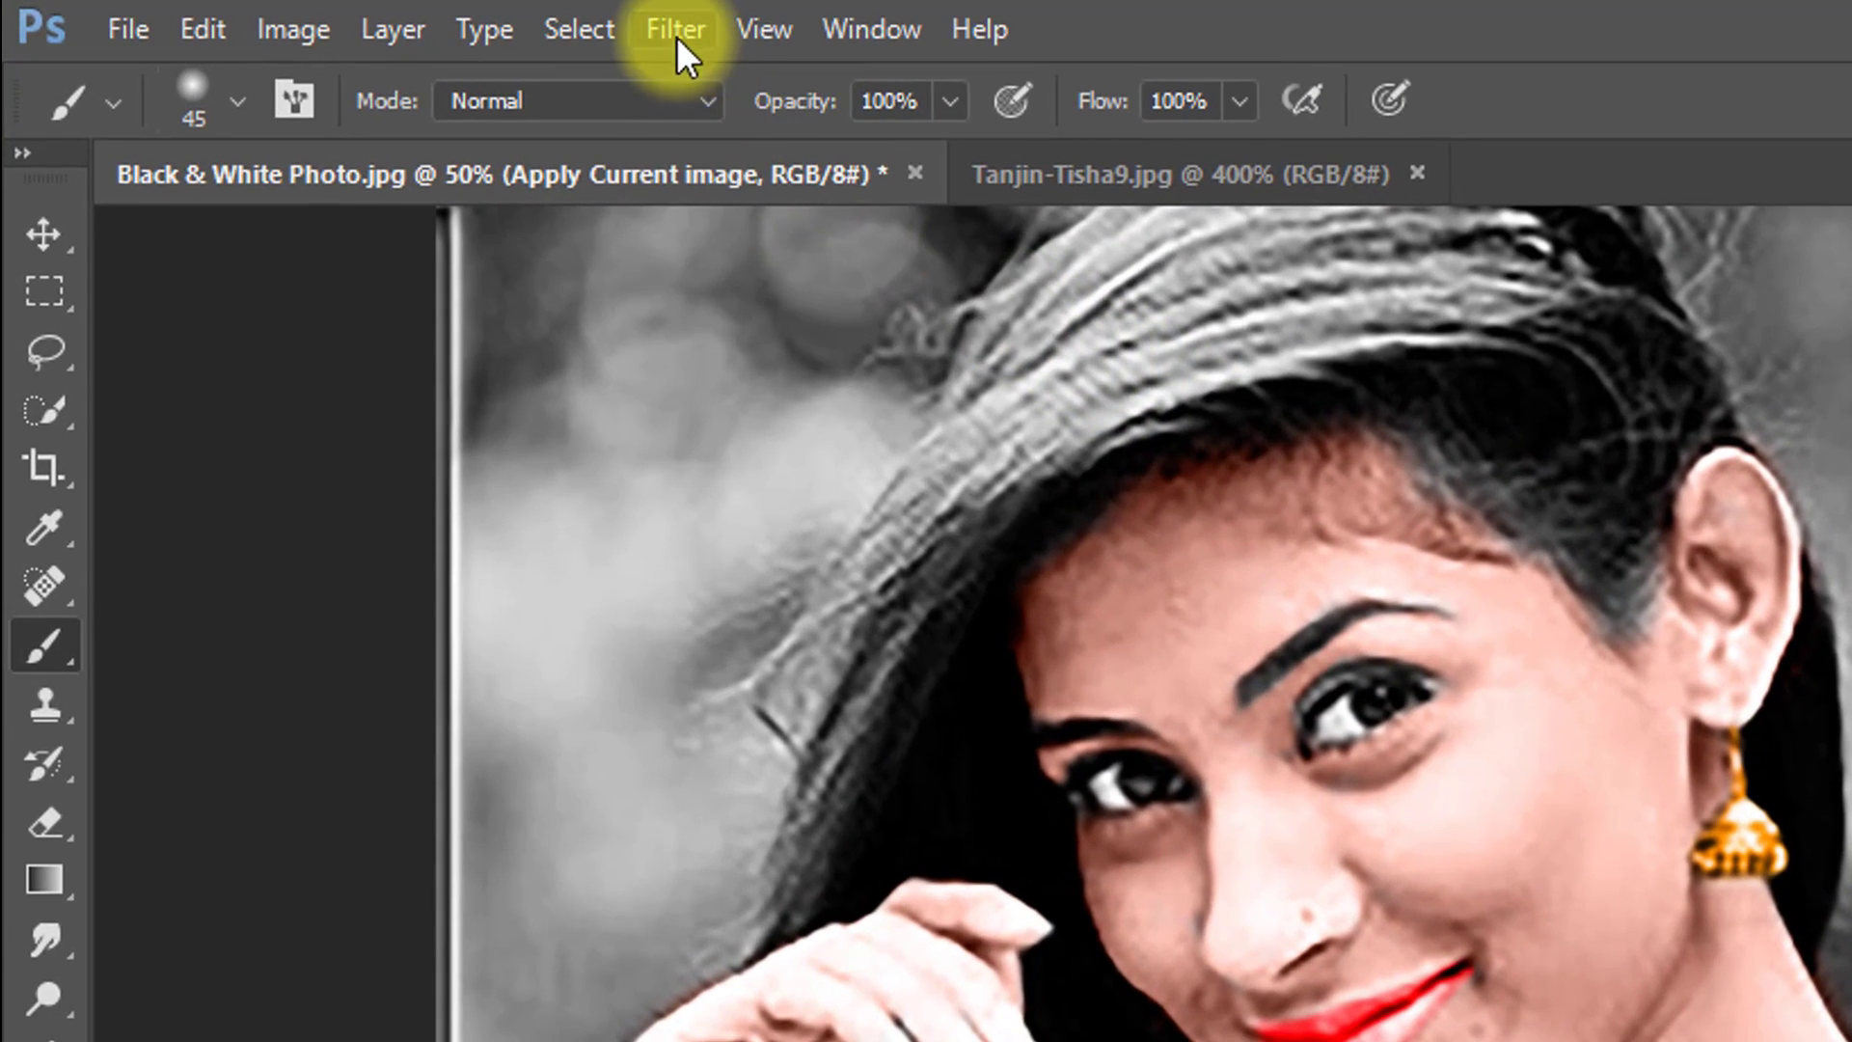
left_click(404, 17)
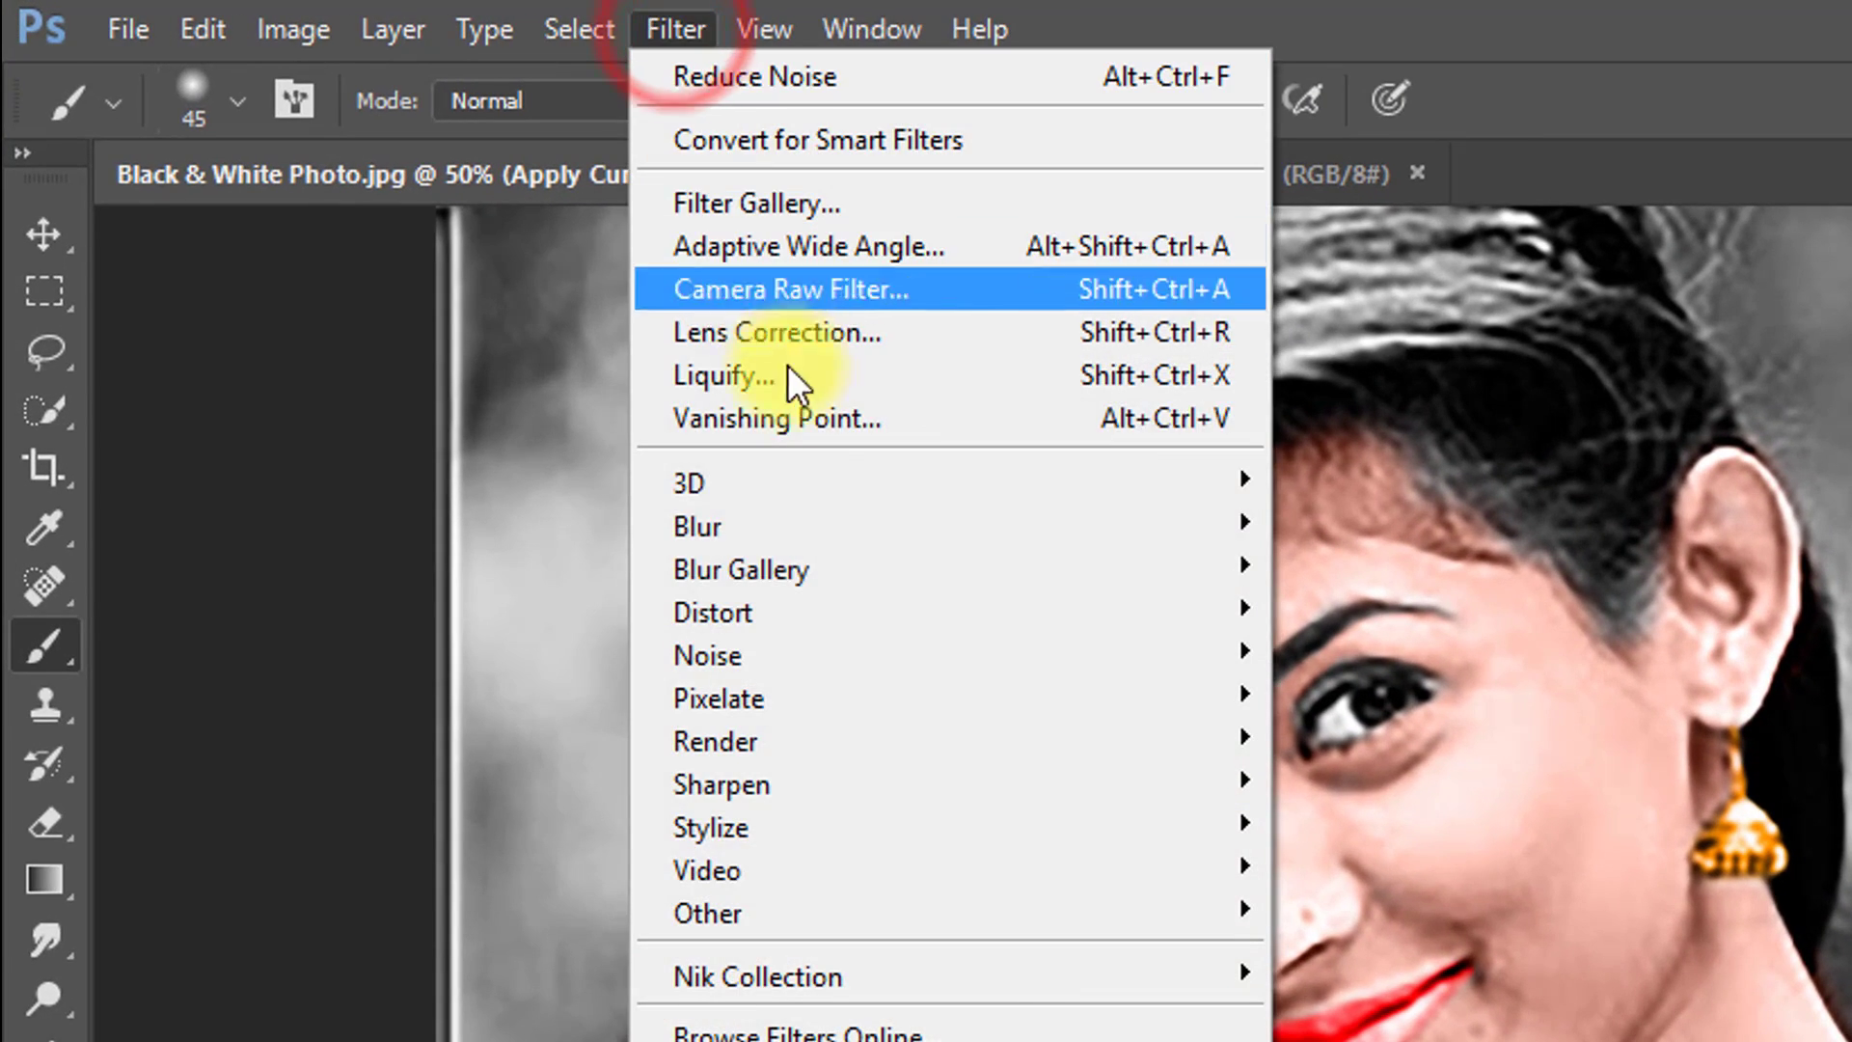
mouse_move(1133, 654)
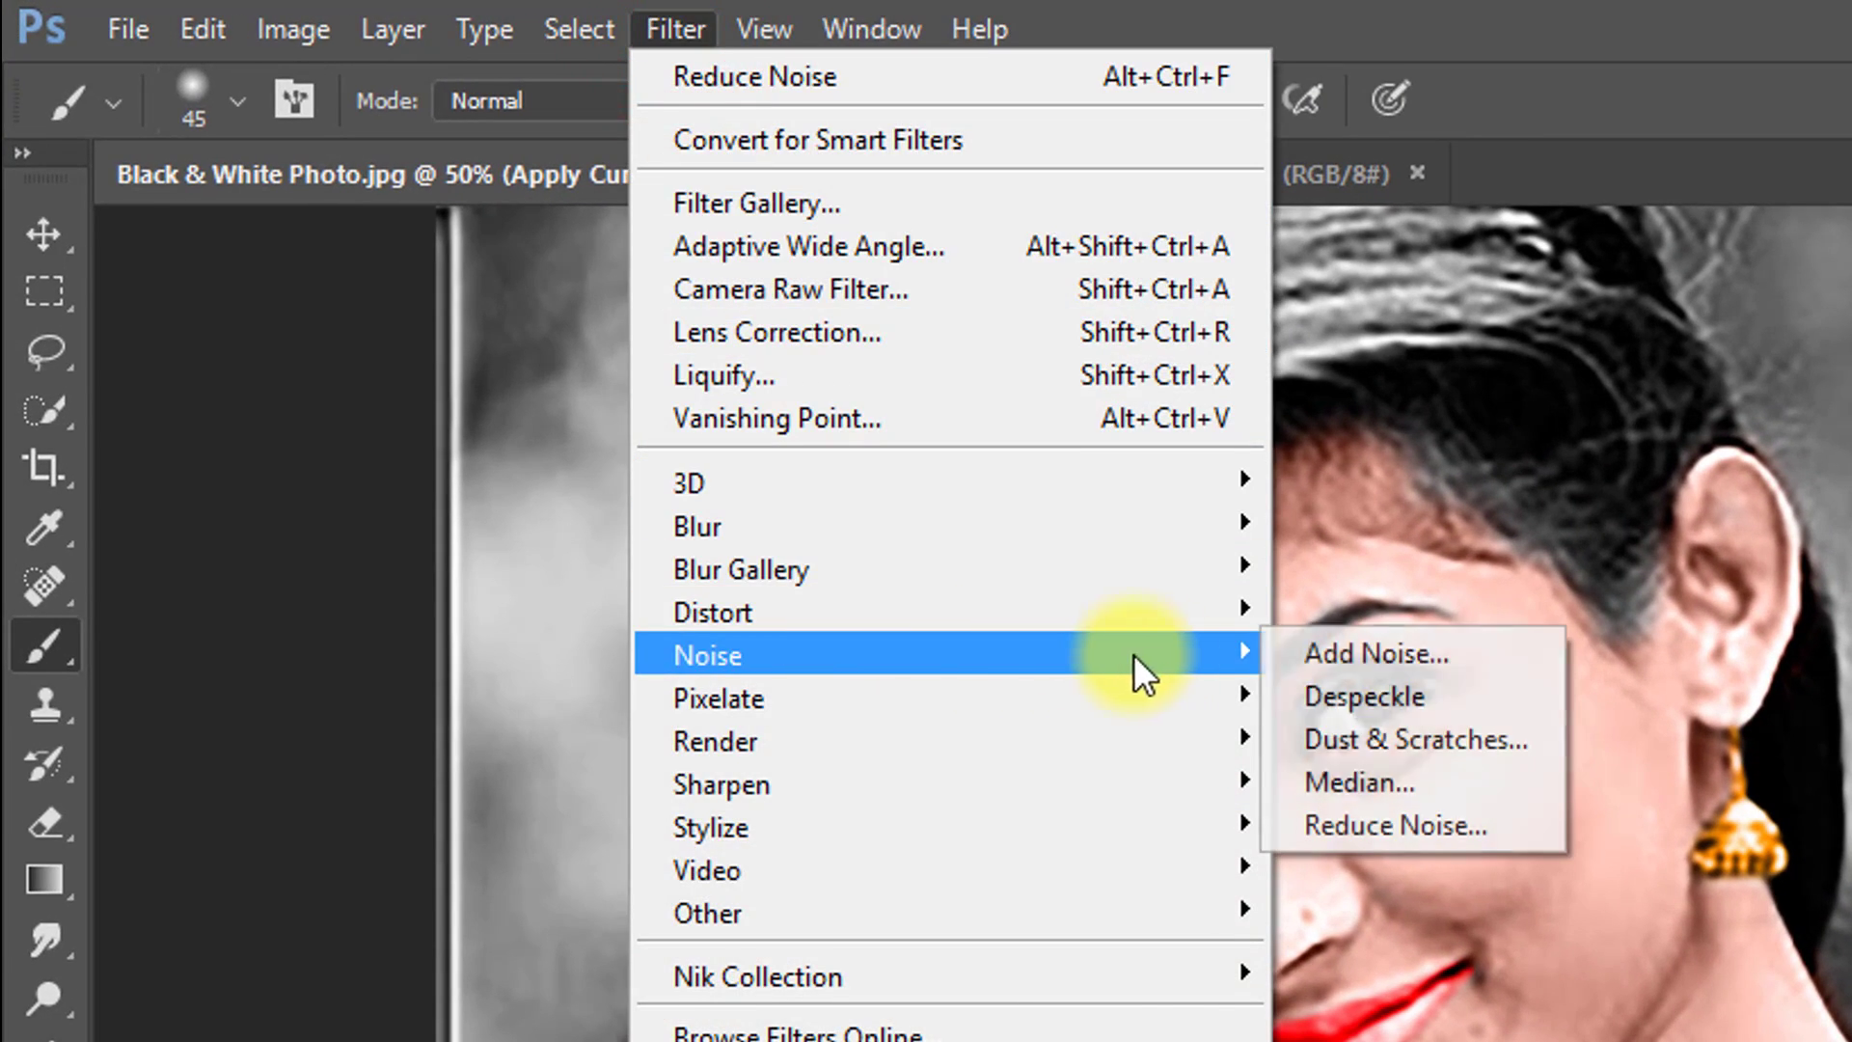
left_click(1392, 819)
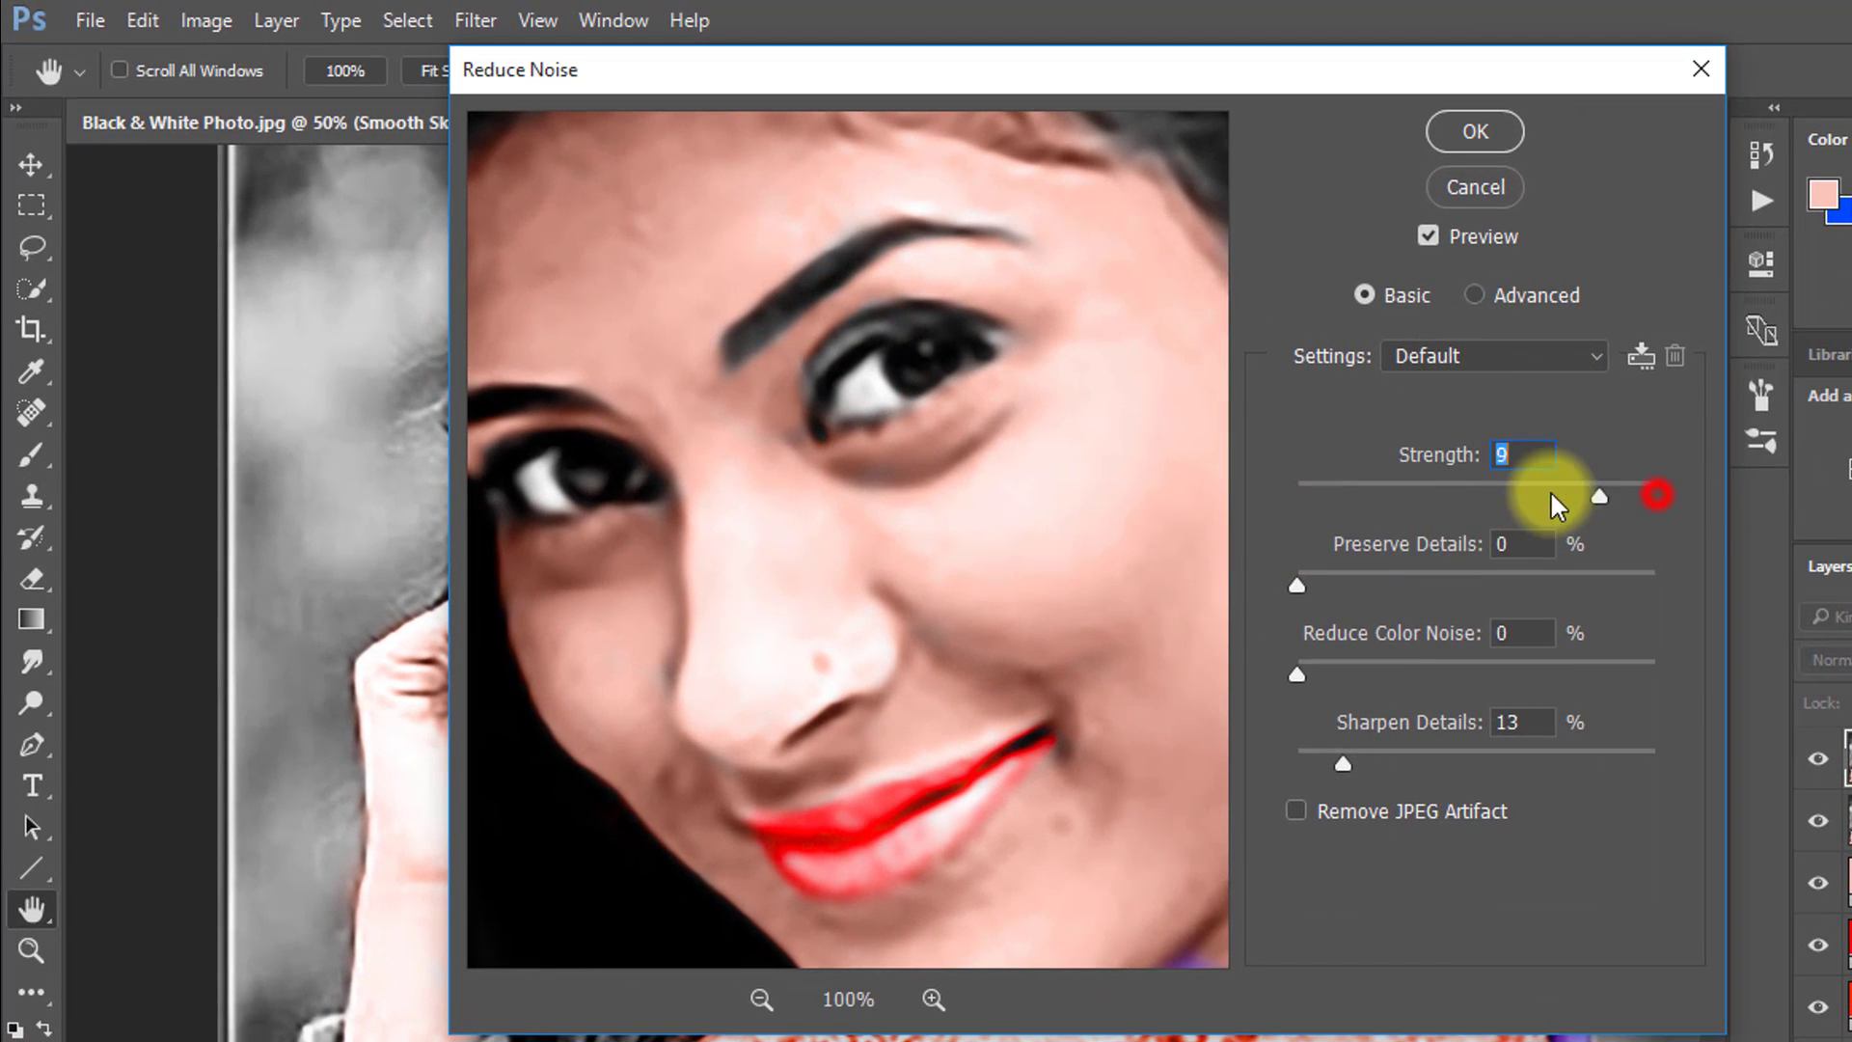
left_click_drag(1307, 596, 1442, 596)
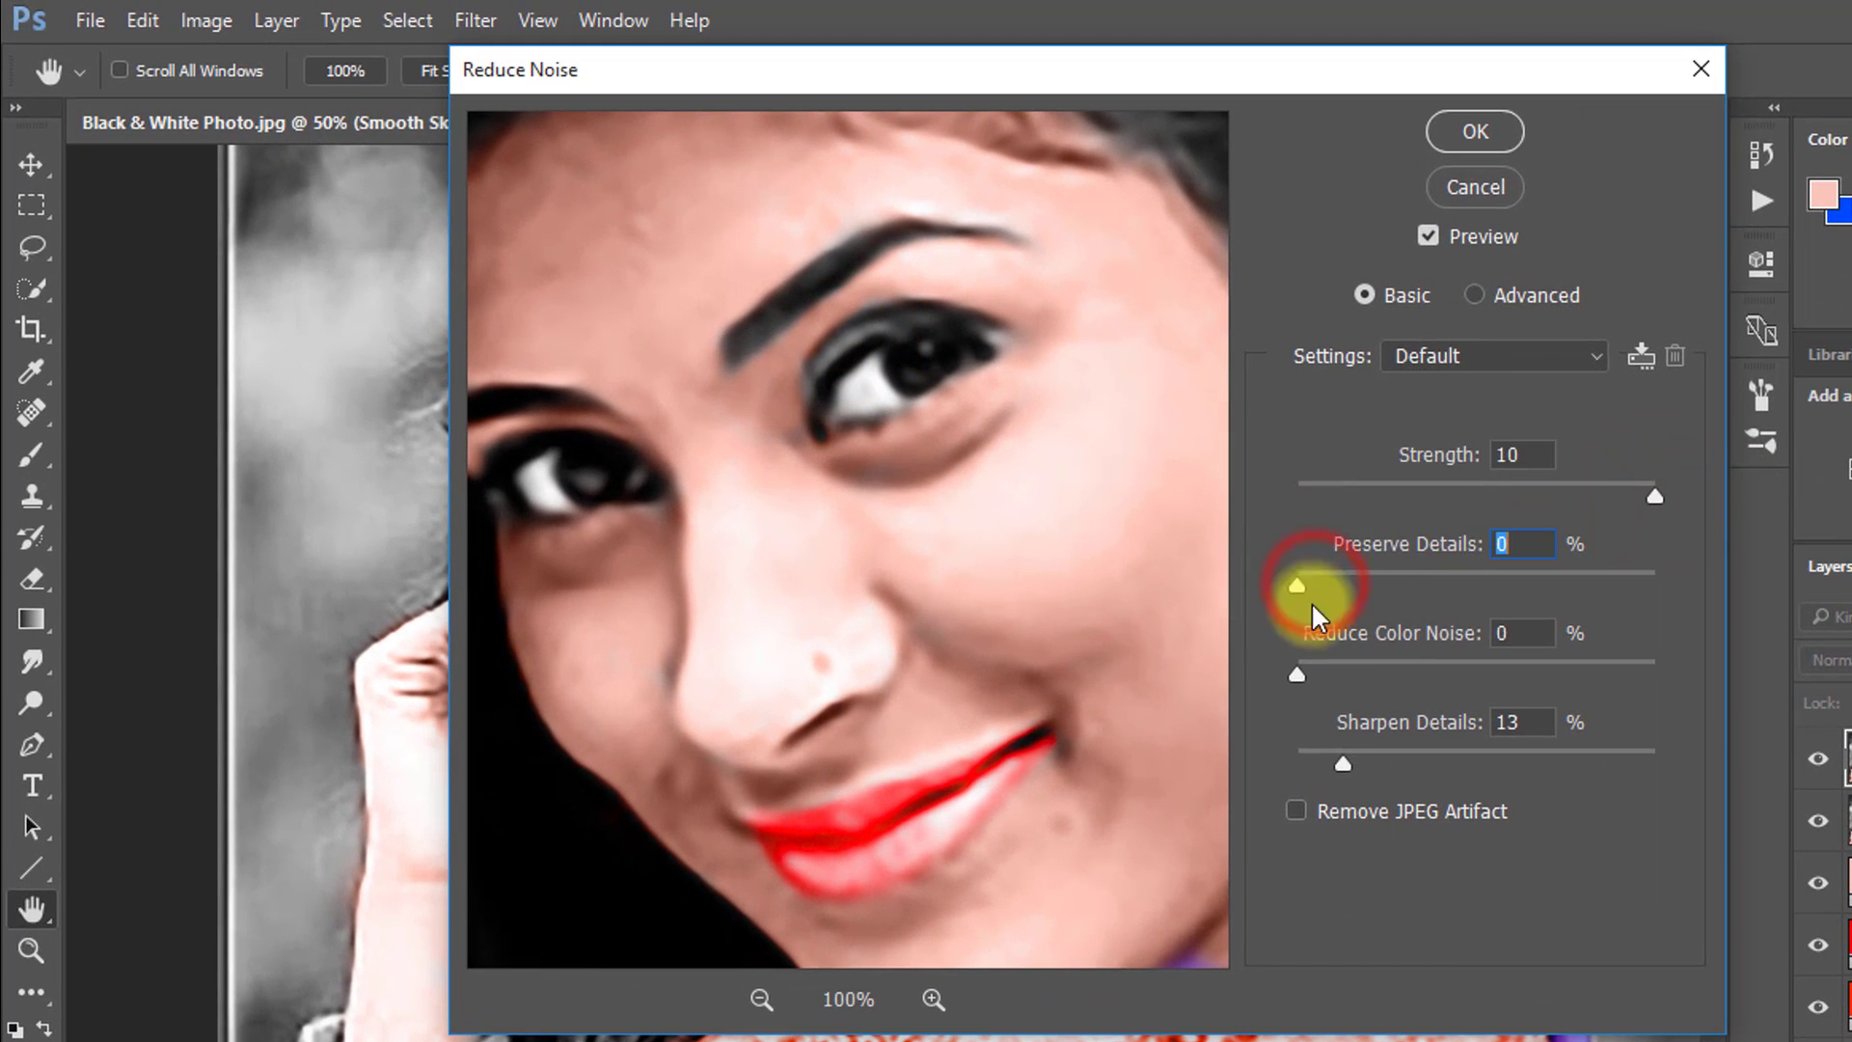
left_click_drag(1297, 675, 1315, 673)
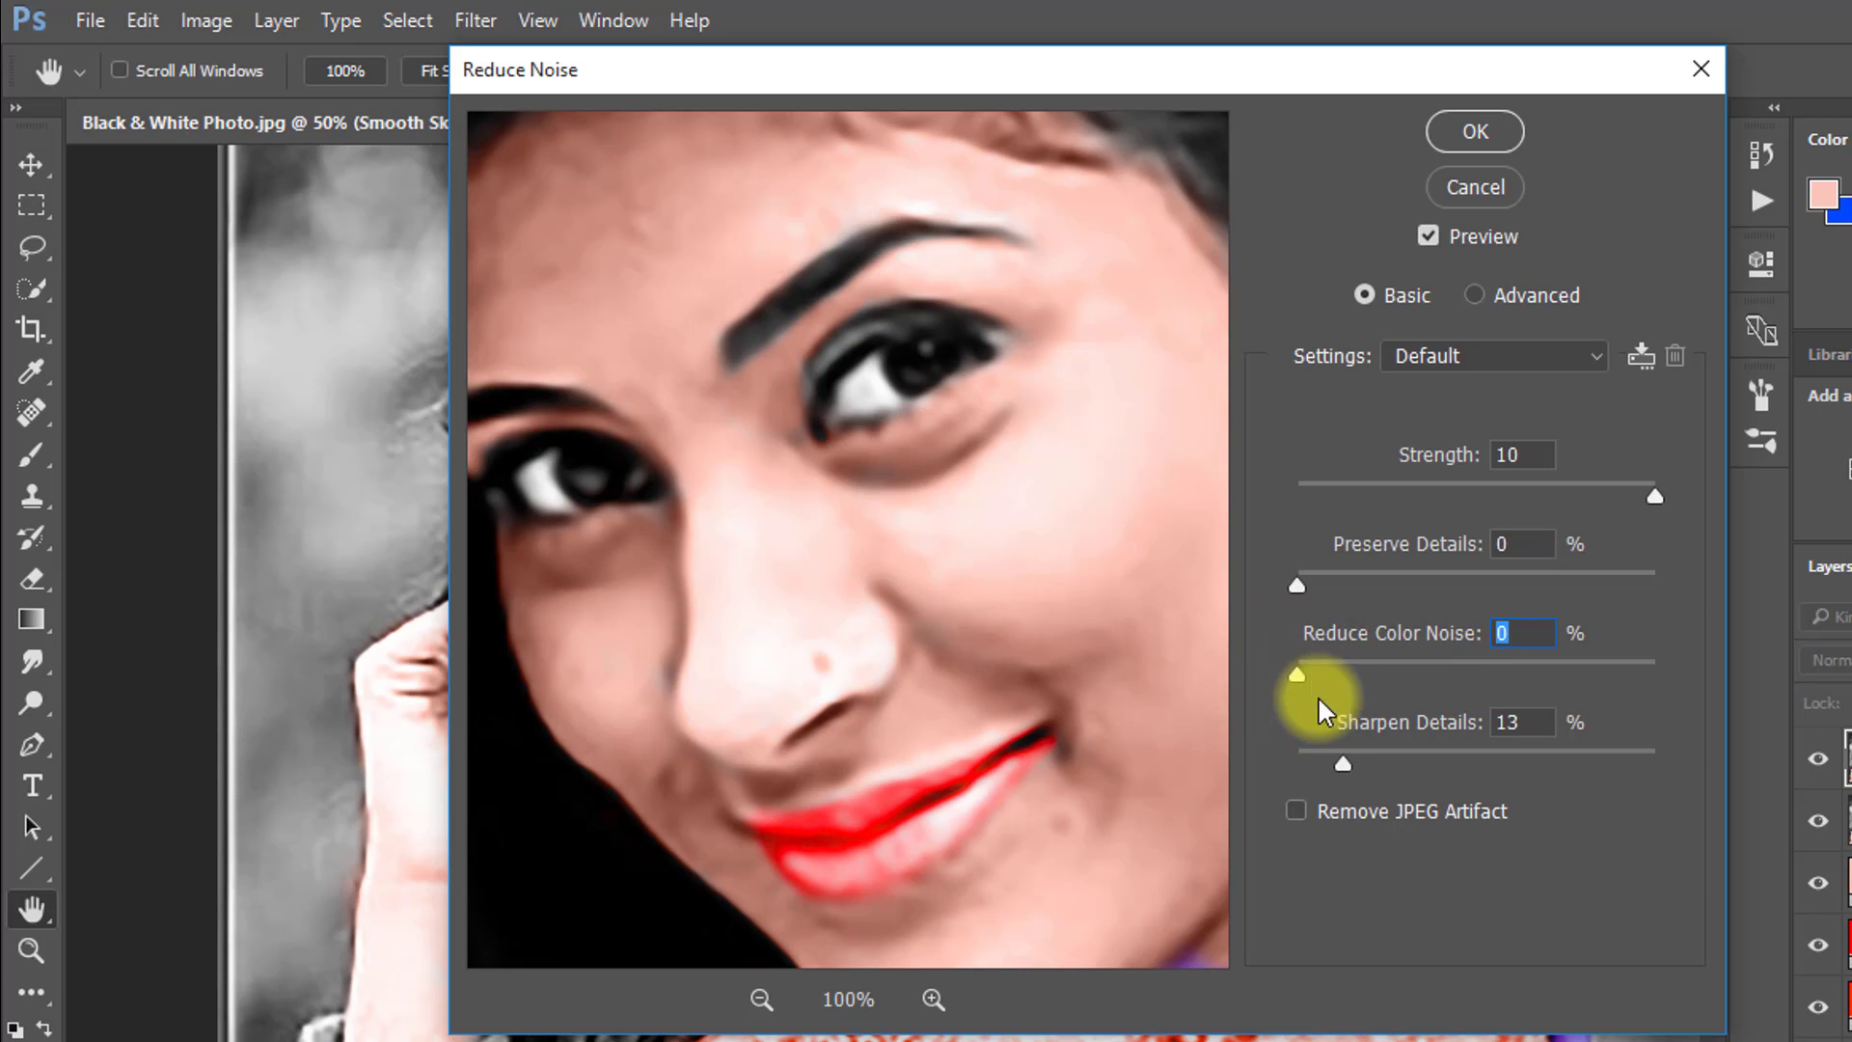
left_click(1548, 723)
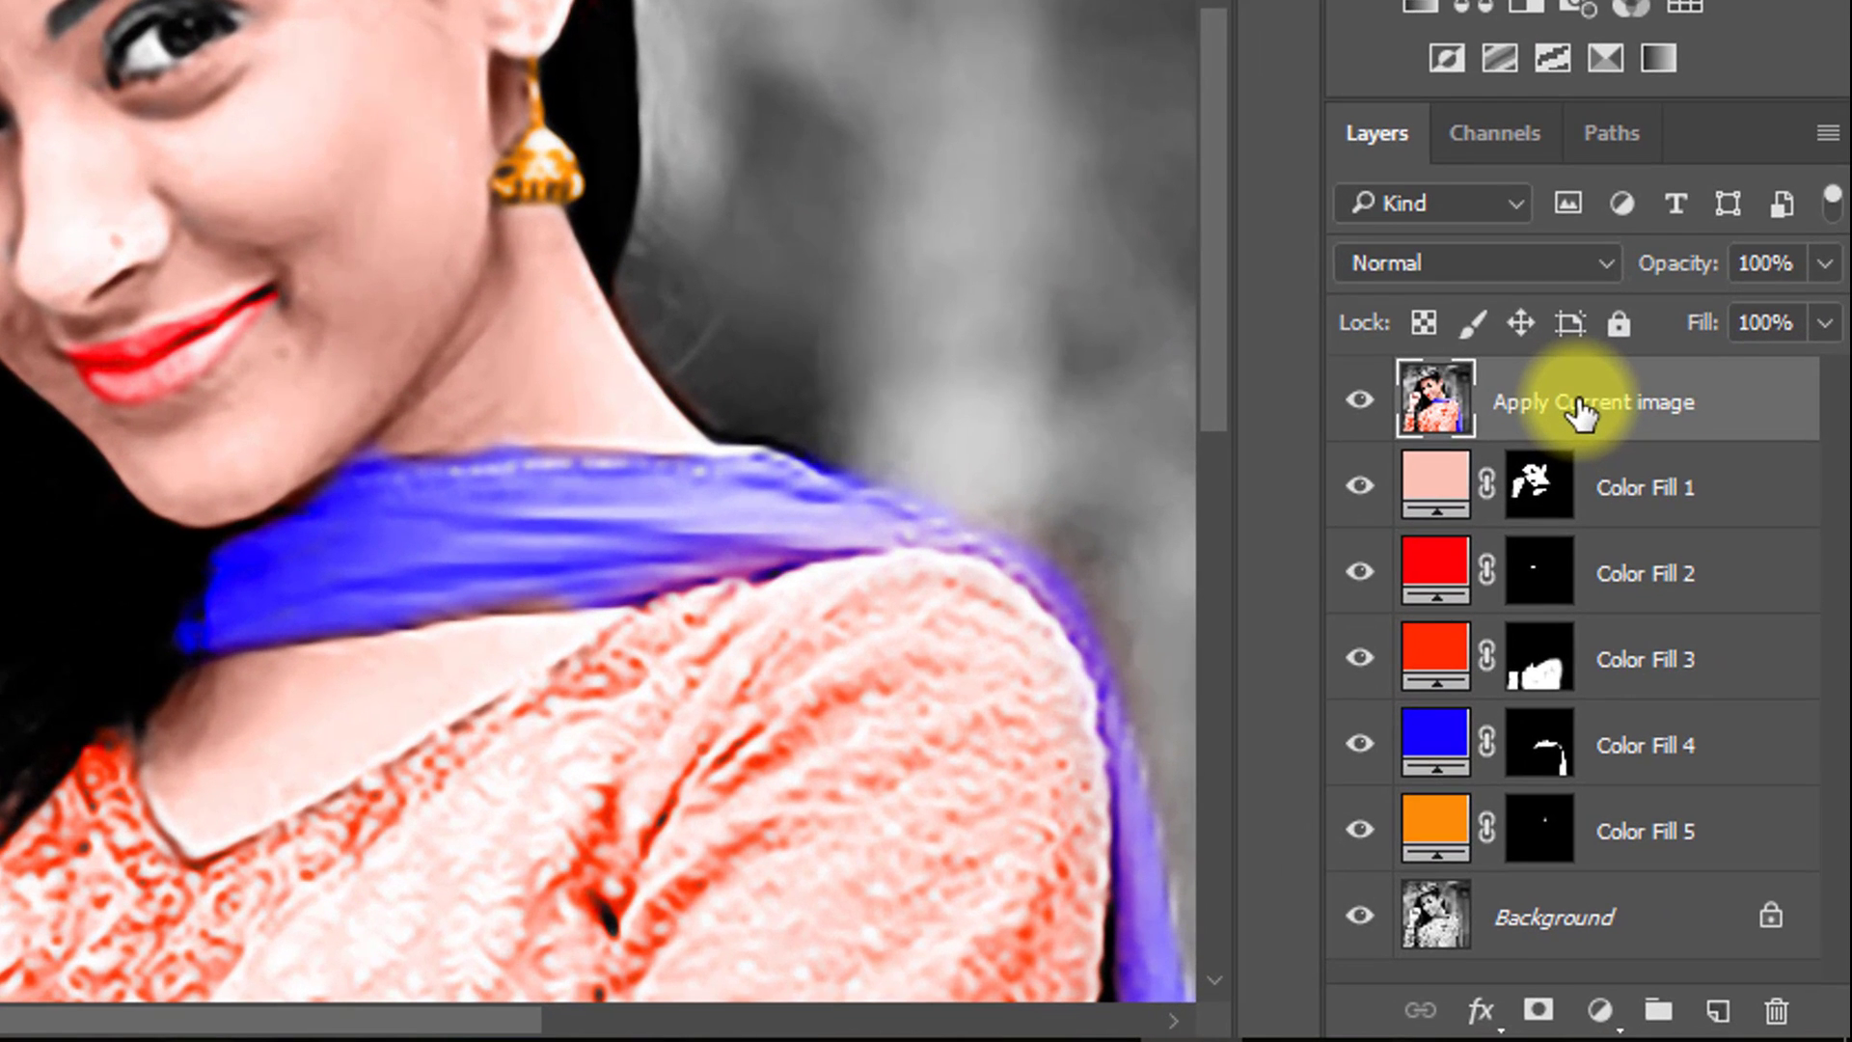
Step: Duplicate the Apply Current image layer as Smooth Skin and apply Surface Blur with a 12-pixel radius and a threshold of 14 levels
key("ctrl+j")
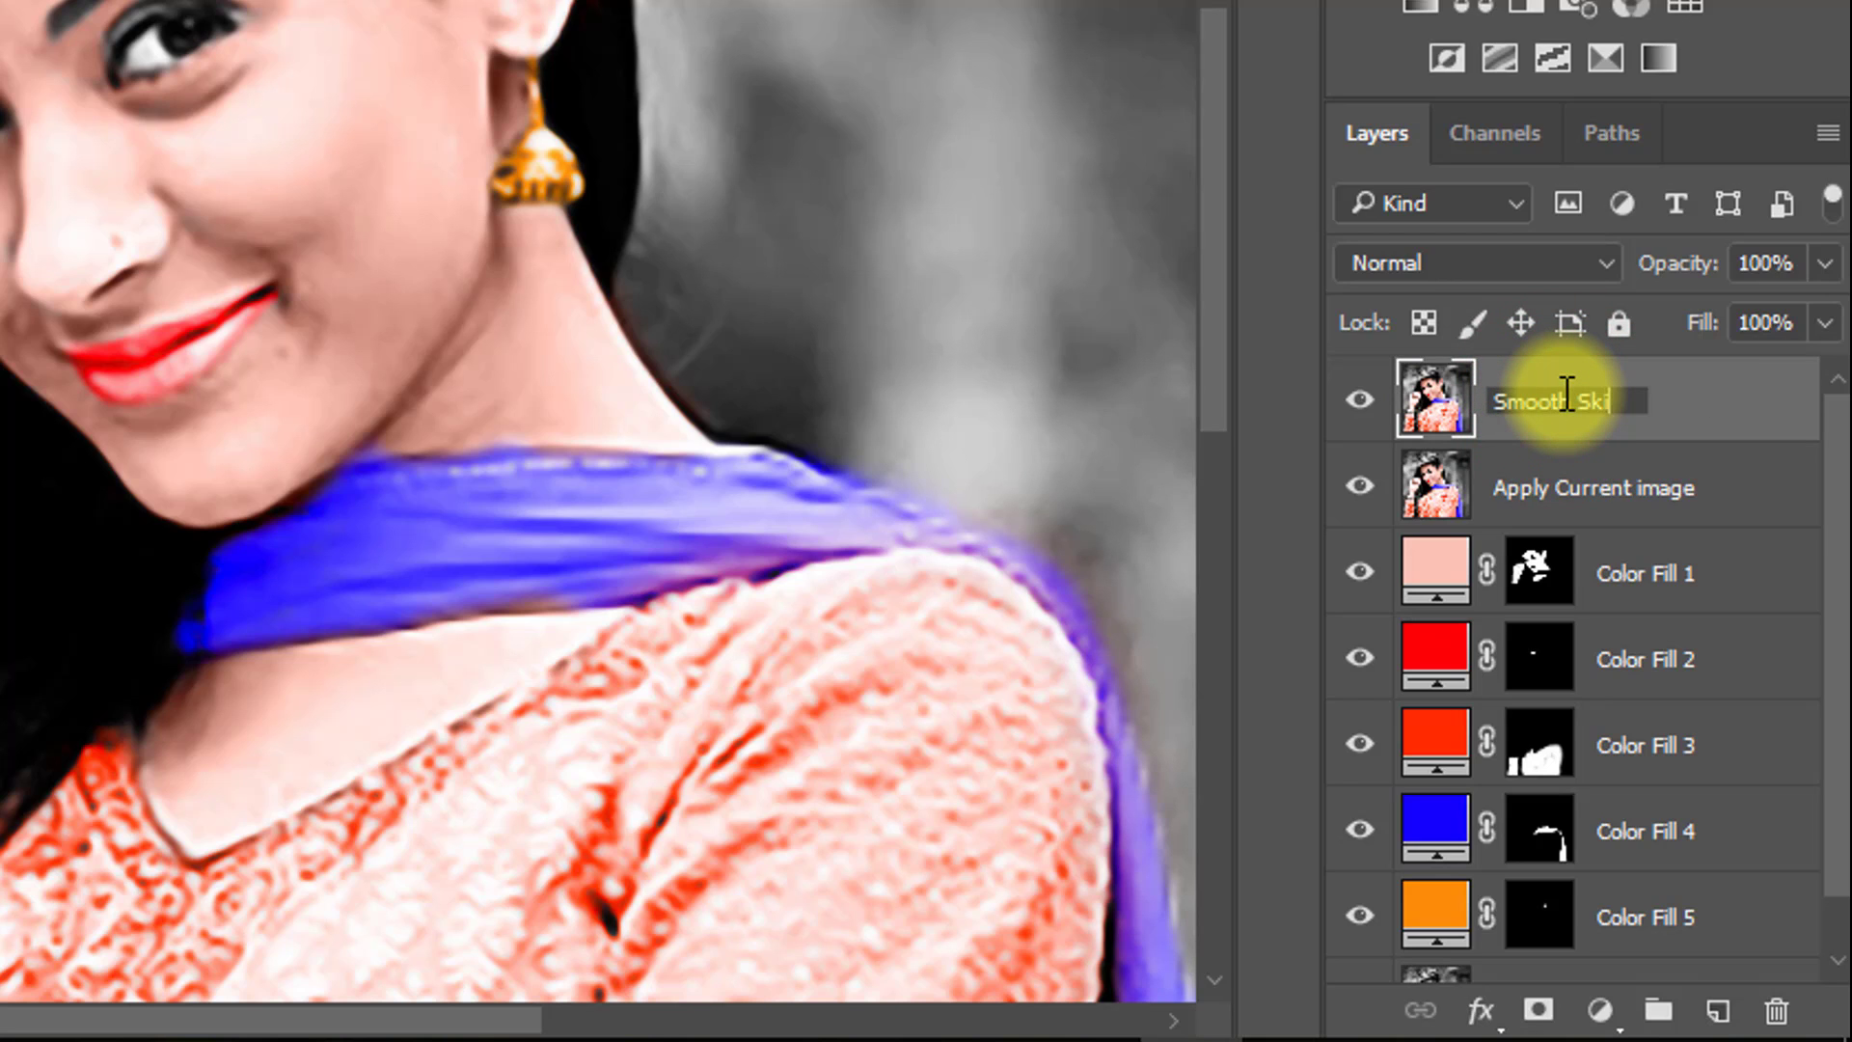
key("Return")
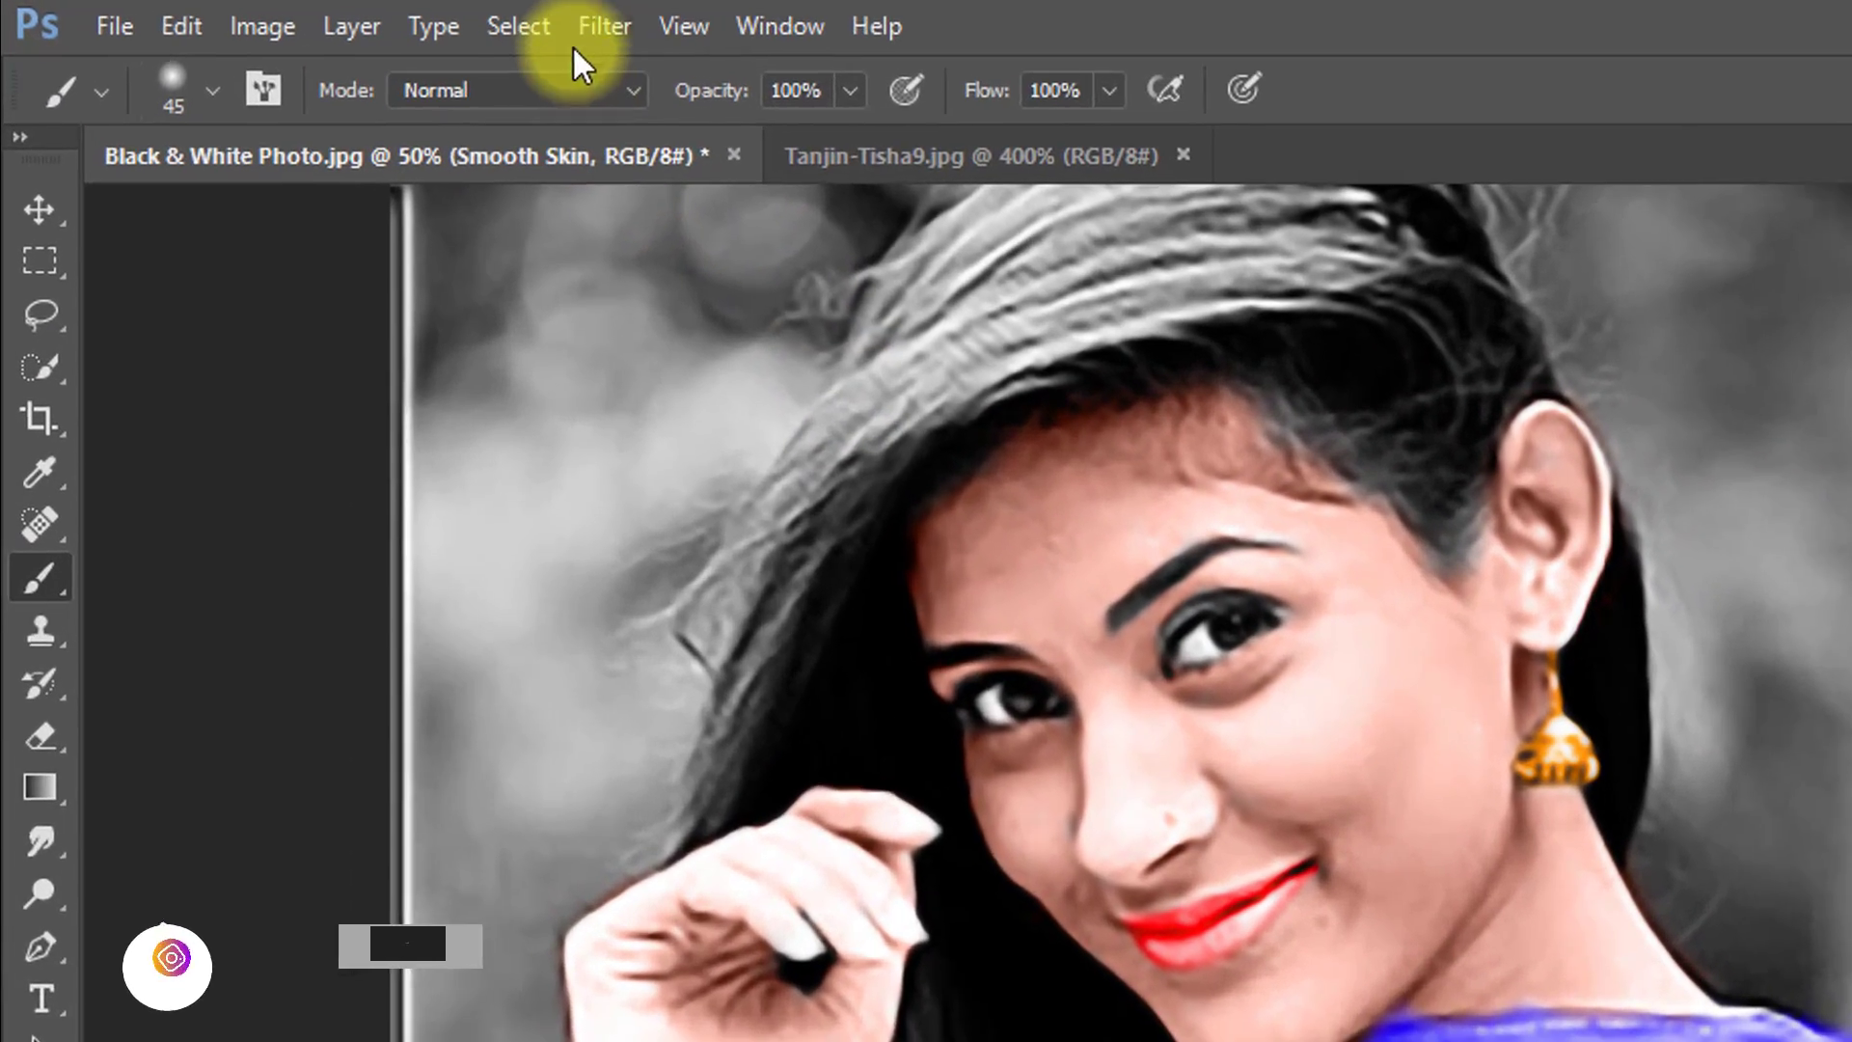
left_click(430, 18)
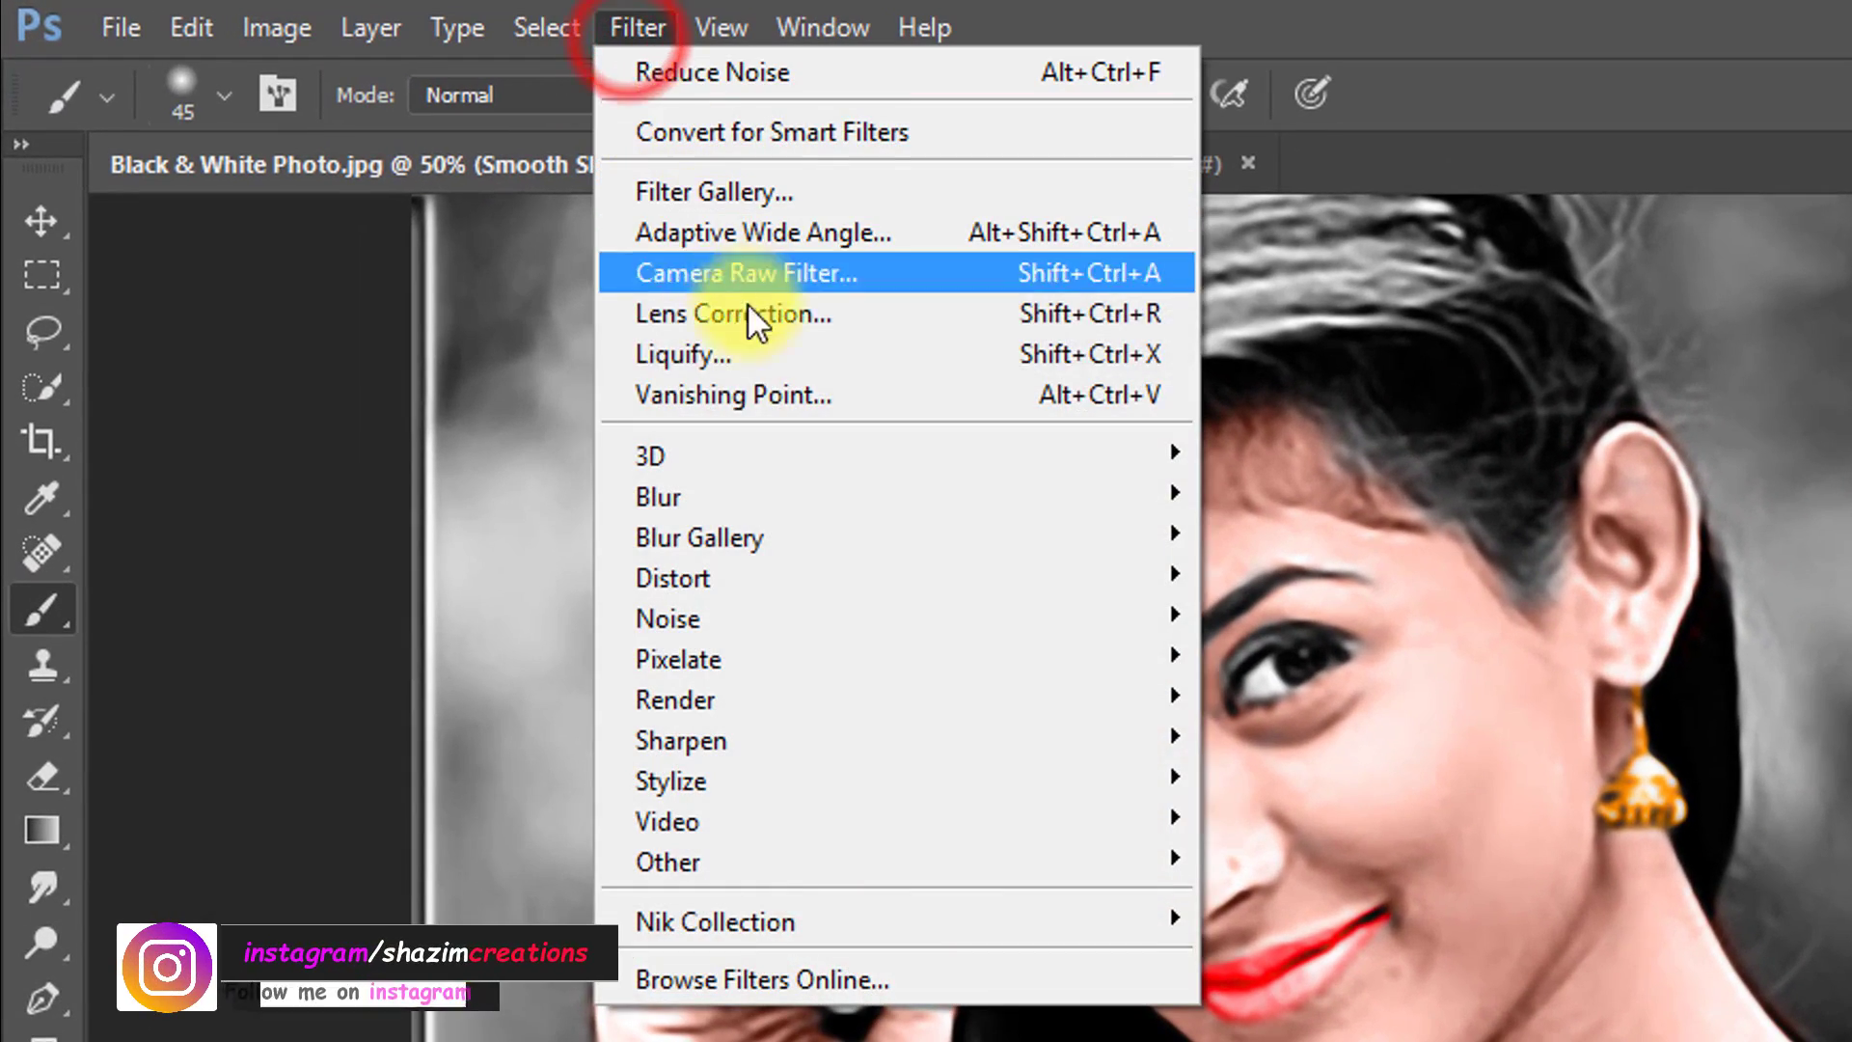
mouse_move(913, 500)
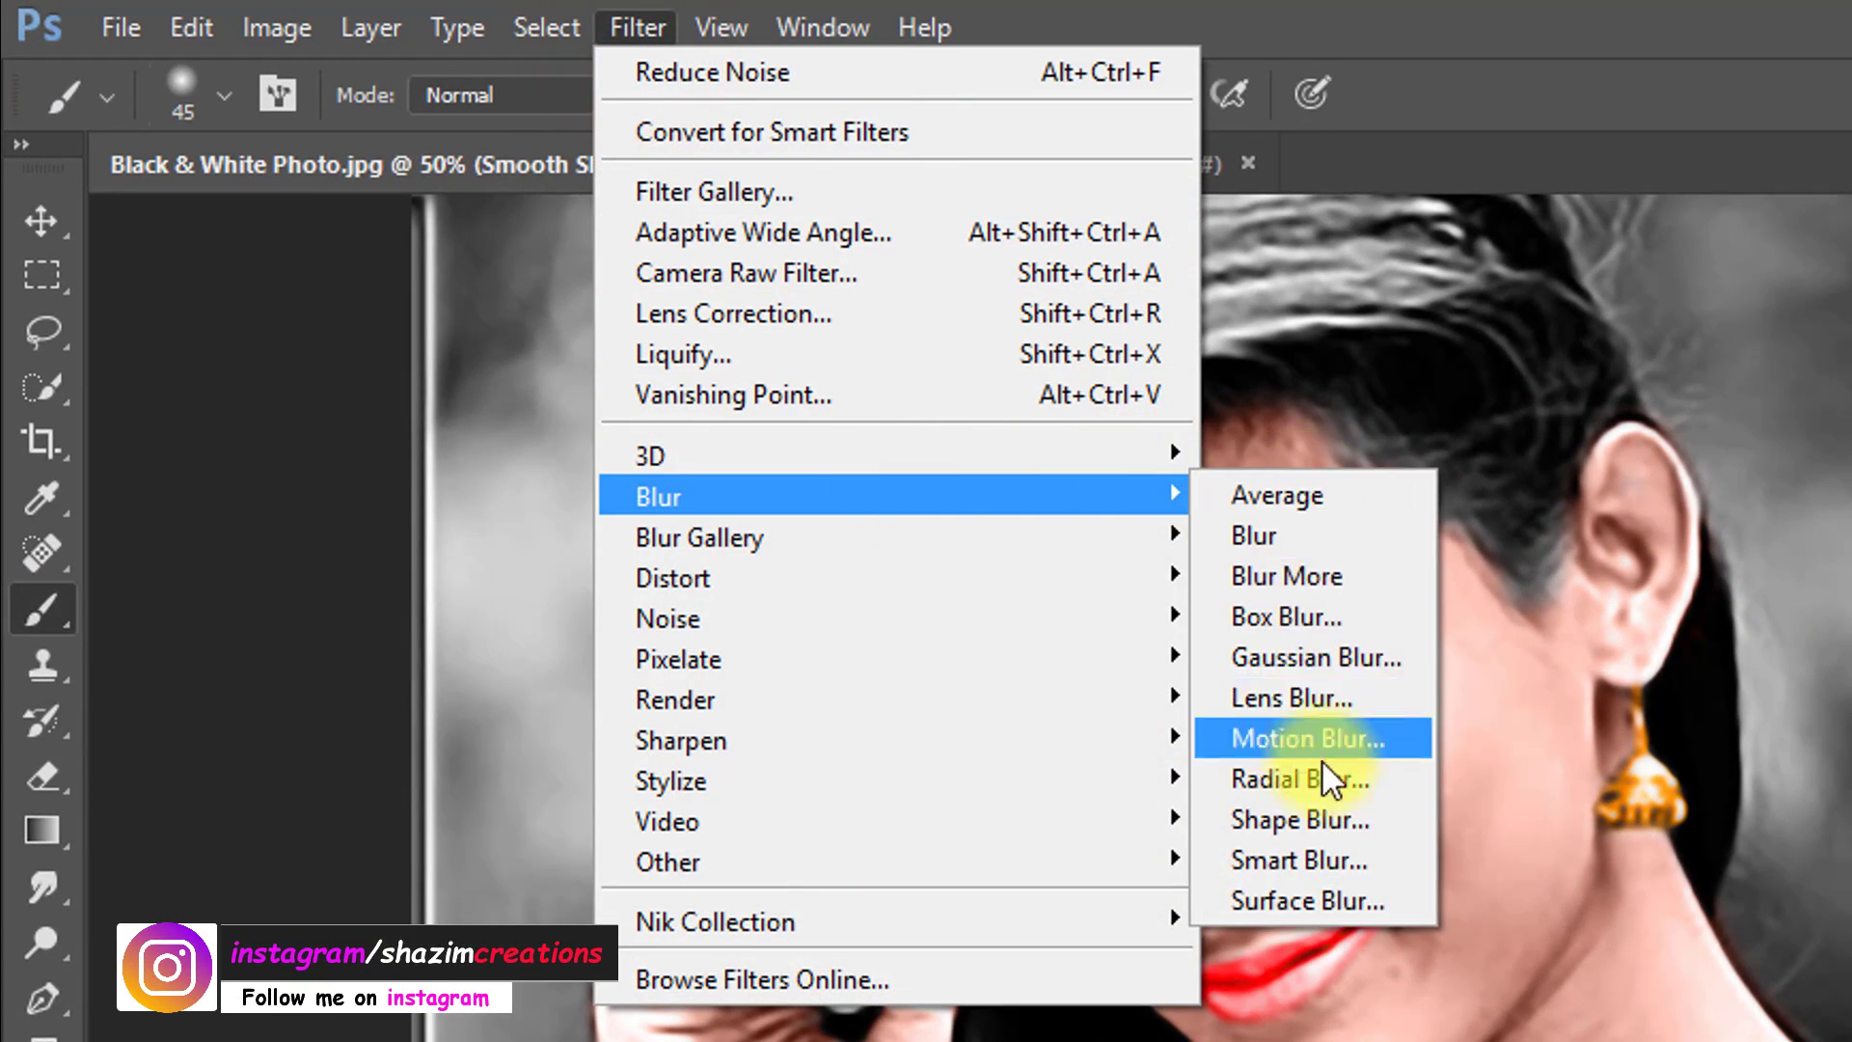
left_click(1320, 895)
left_click_drag(1361, 486, 1445, 692)
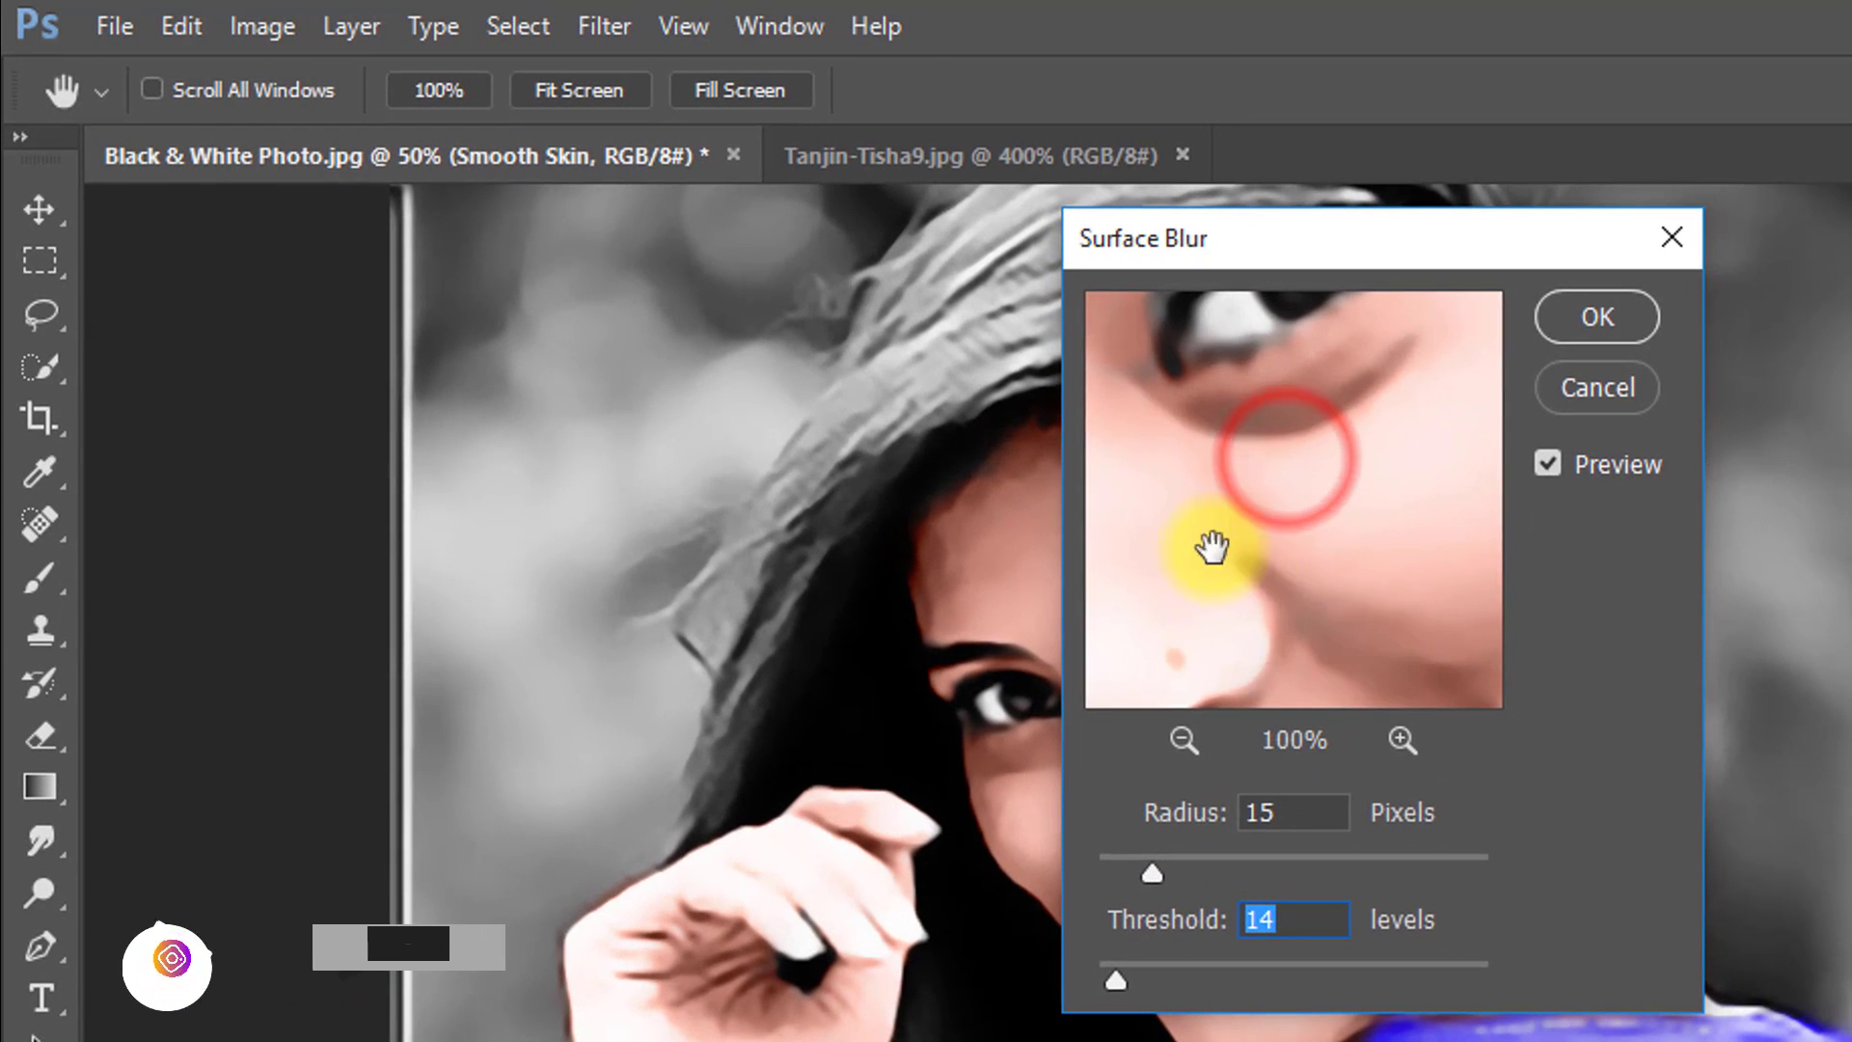
left_click_drag(1213, 547, 1328, 458)
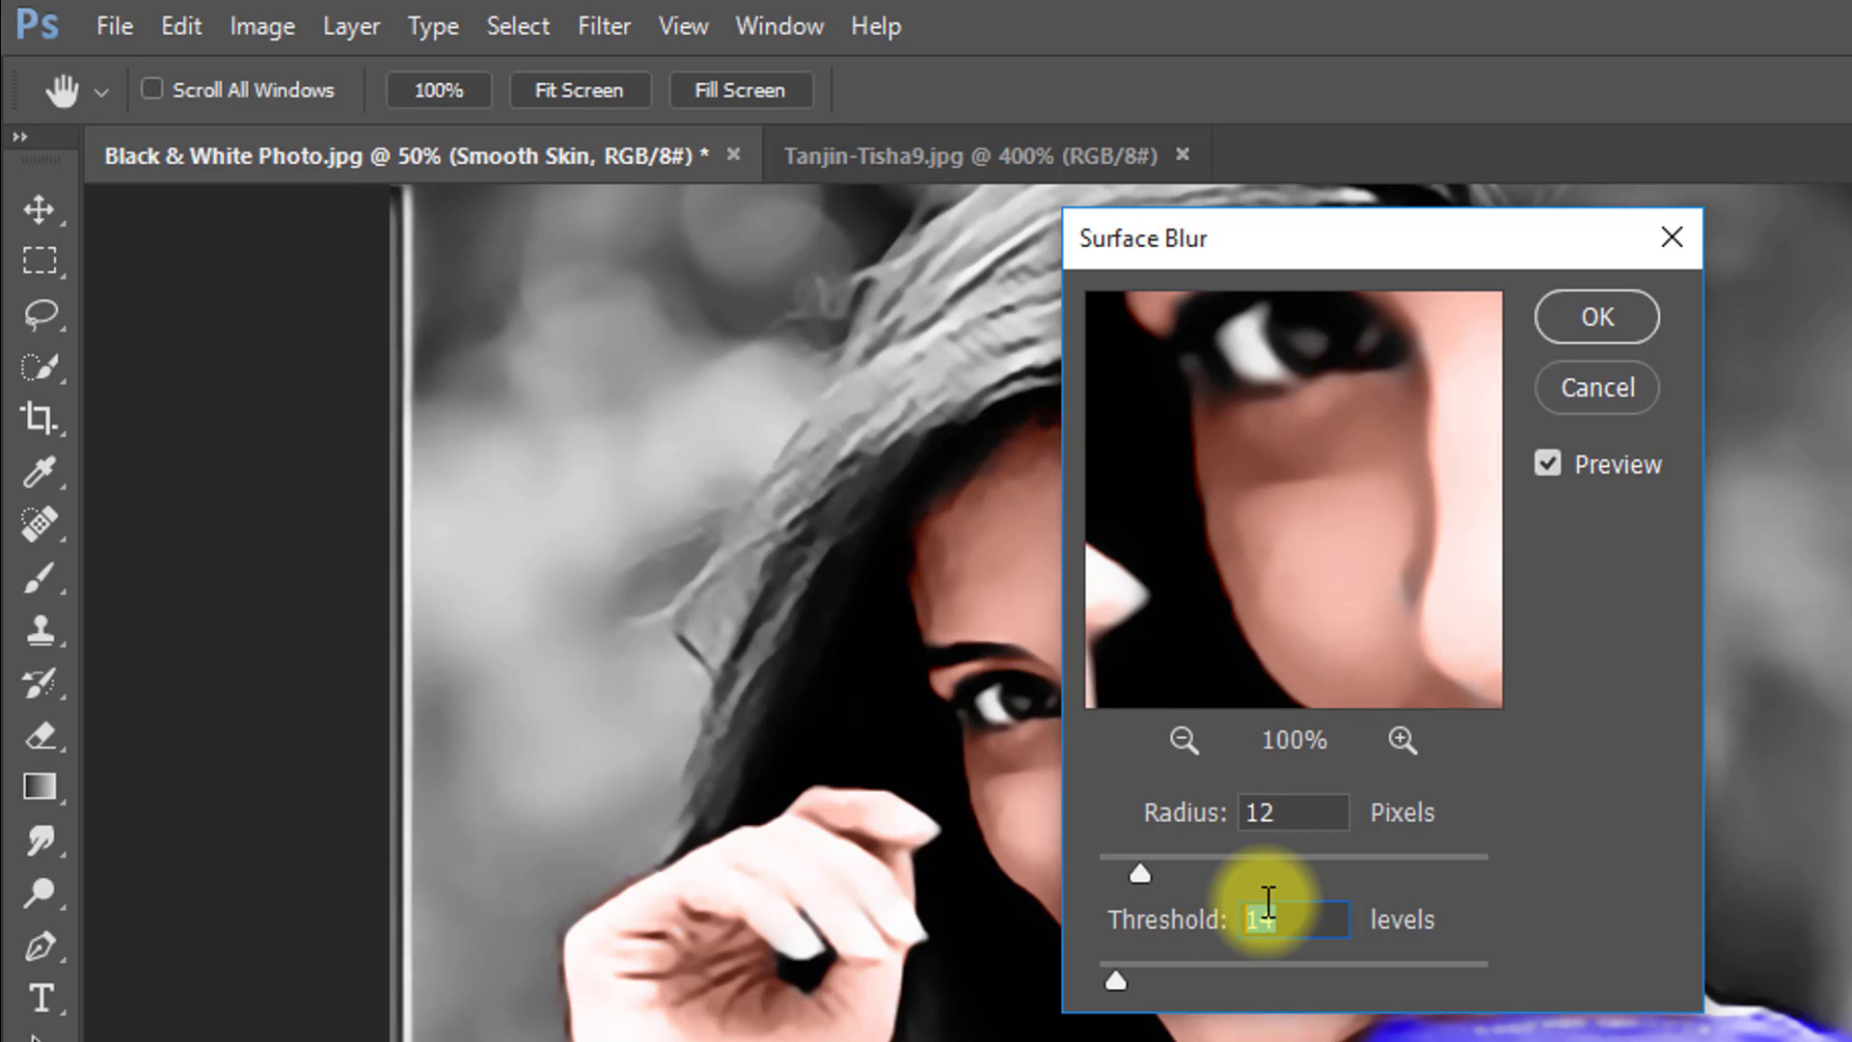
left_click(1593, 318)
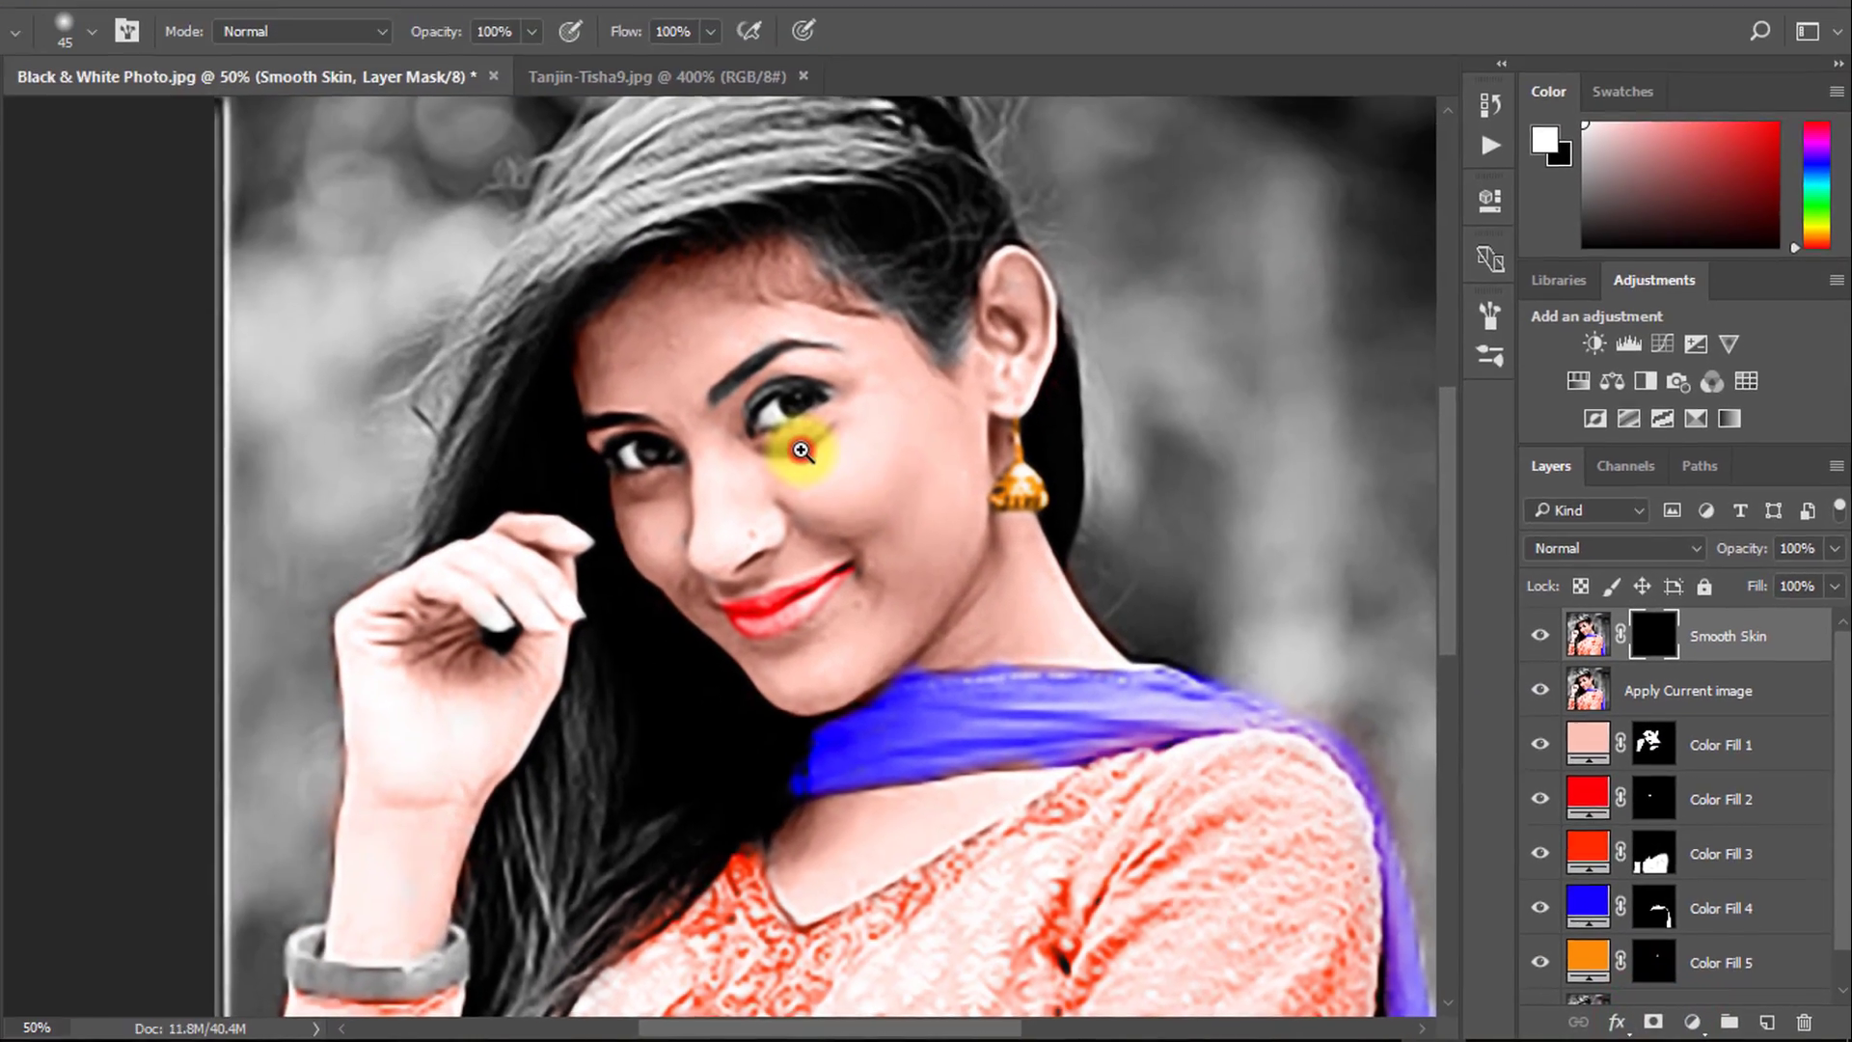
Step: Choose the Brush tool and set its opacity to 49% for painting on the Smooth Skin layer mask
left_click(450, 254, "ctrl")
left_click(459, 259, "ctrl")
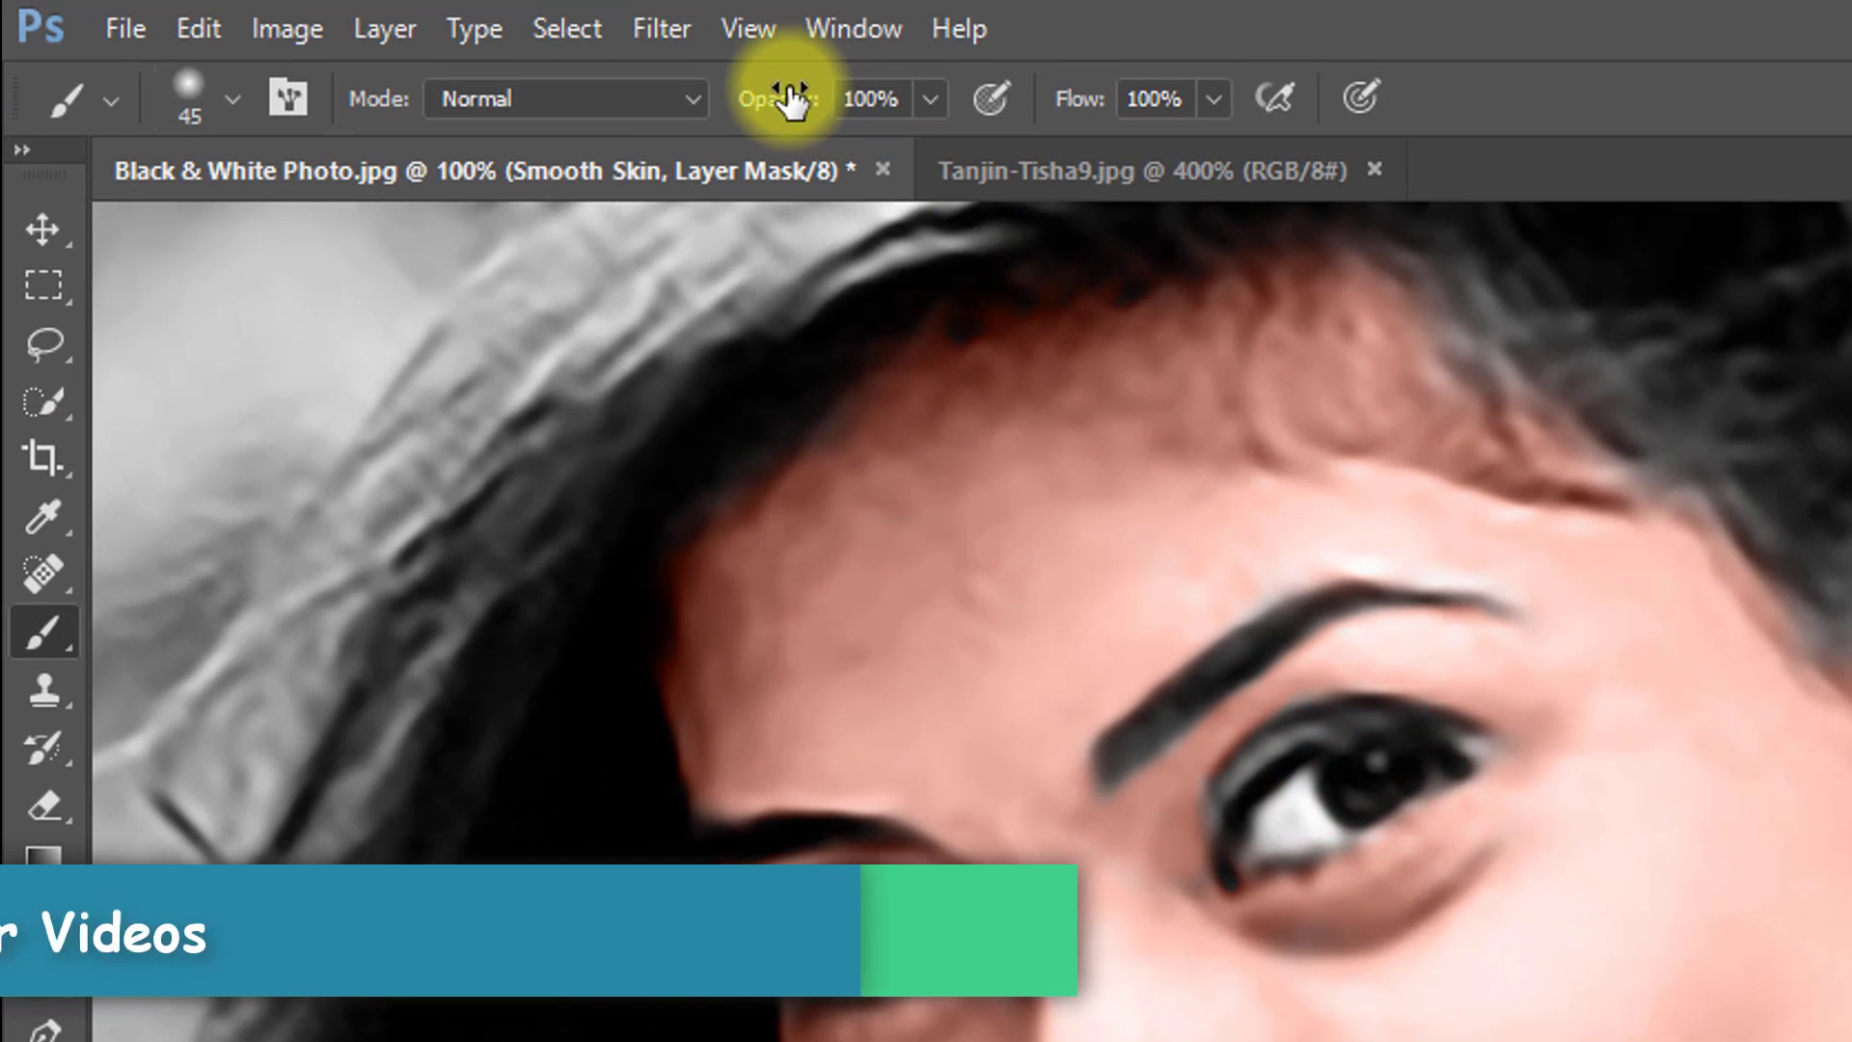
left_click_drag(556, 69, 506, 76)
left_click_drag(709, 104, 670, 100)
mouse_move(868, 599)
left_mouse_down()
mouse_move(880, 567)
mouse_move(816, 629)
left_mouse_up()
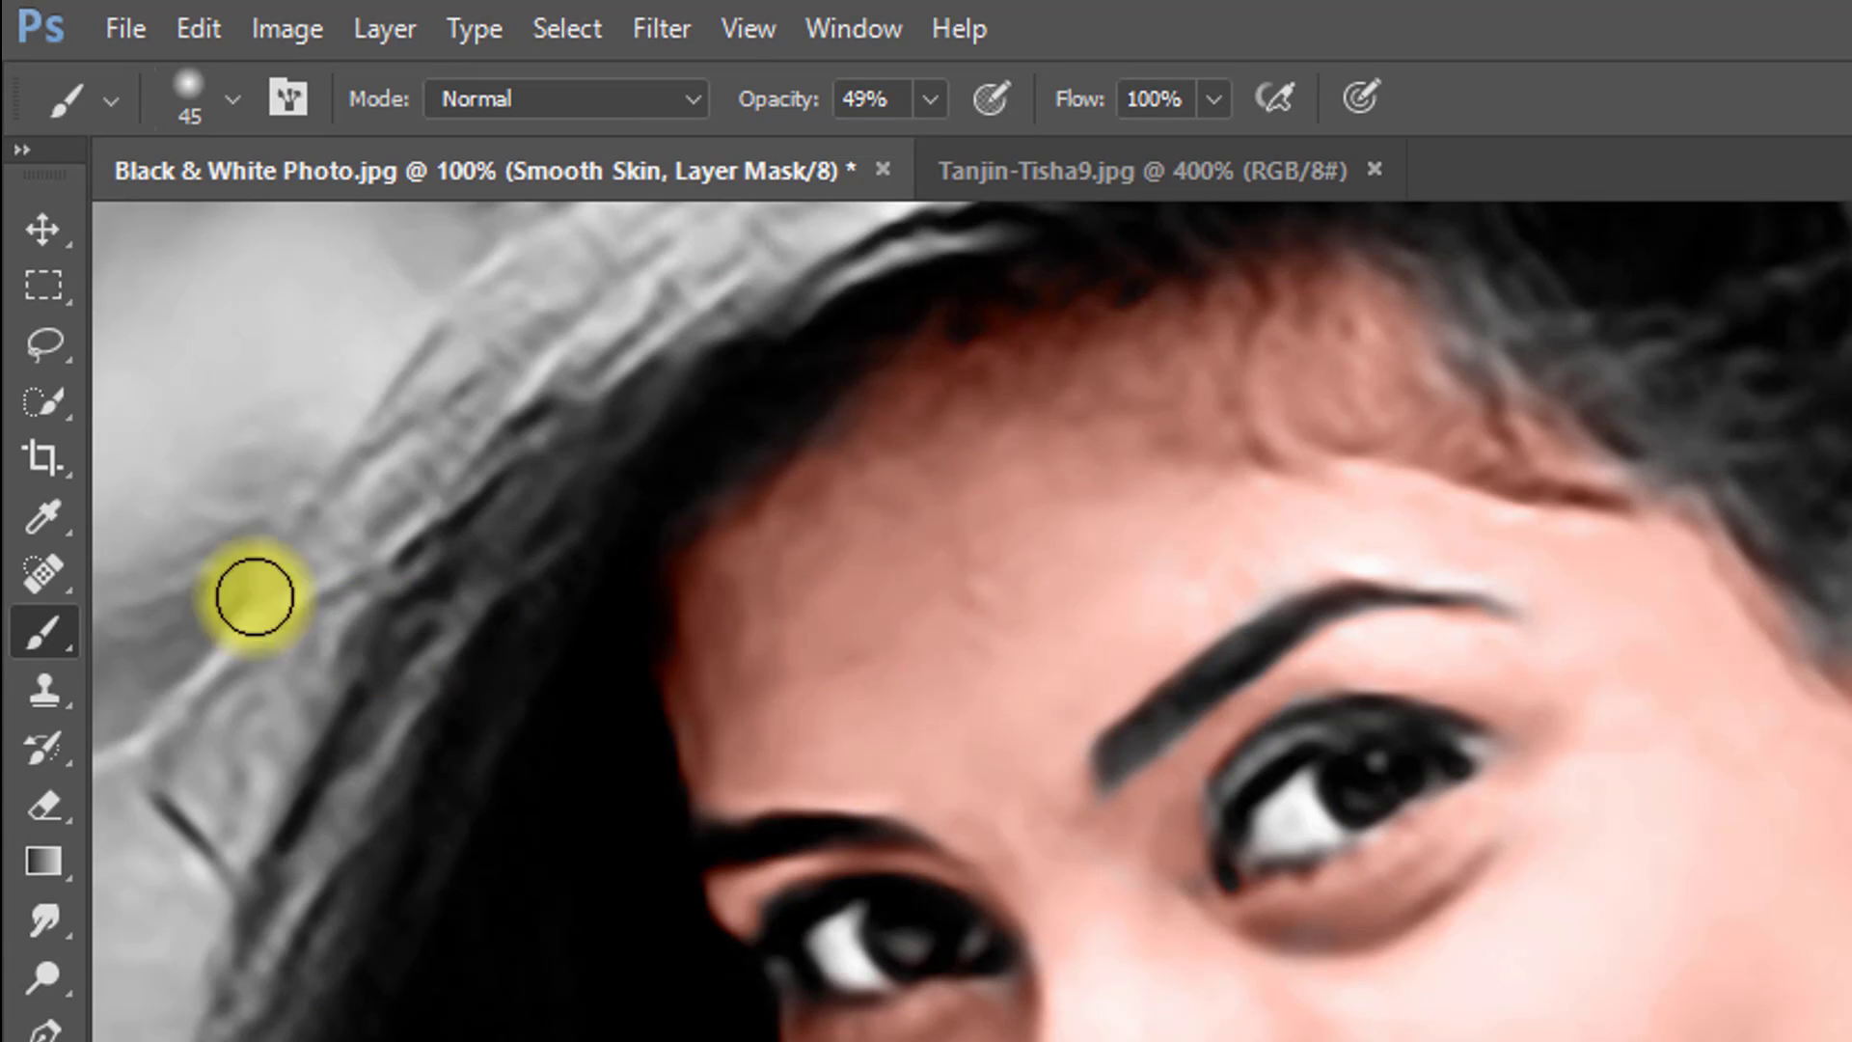
right_click(50, 622)
left_click(252, 625)
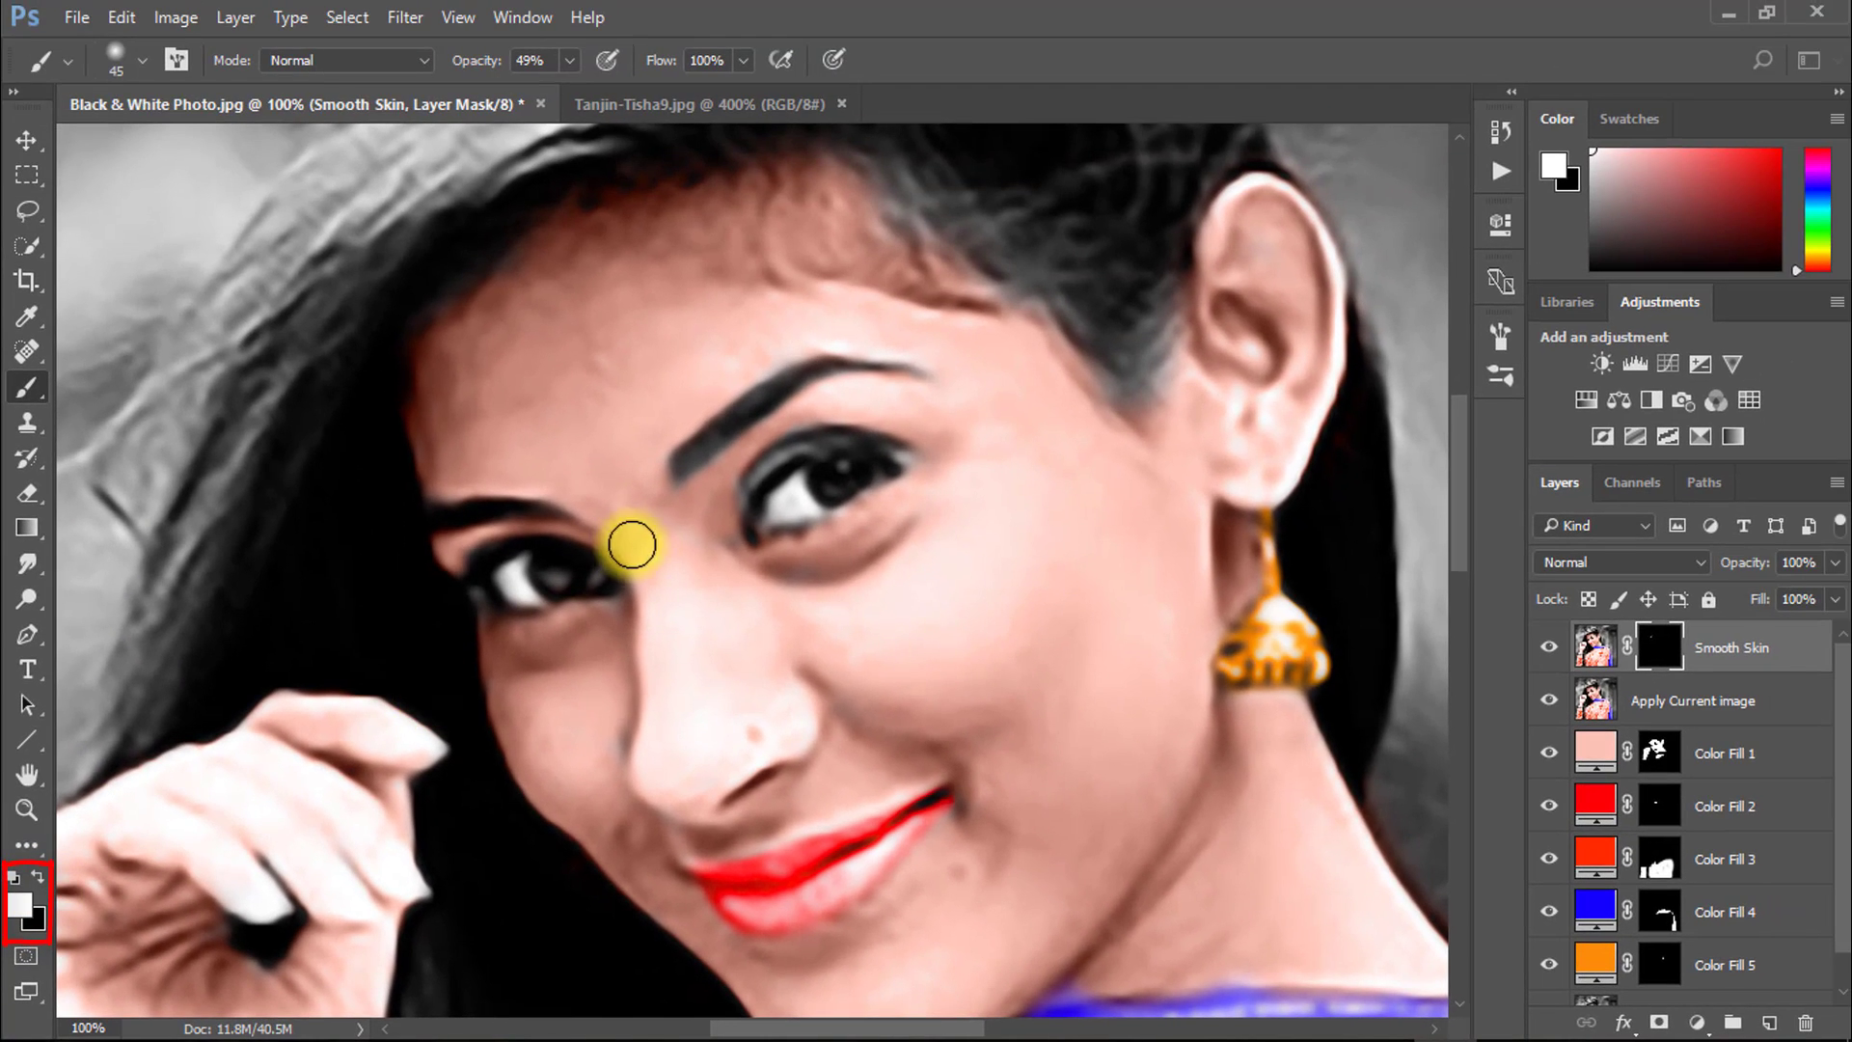
Step: Enlarge the brush to 70 and paint white on the Smooth Skin mask over the nose, smile crease and upper lip
left_click(892, 585, "ctrl")
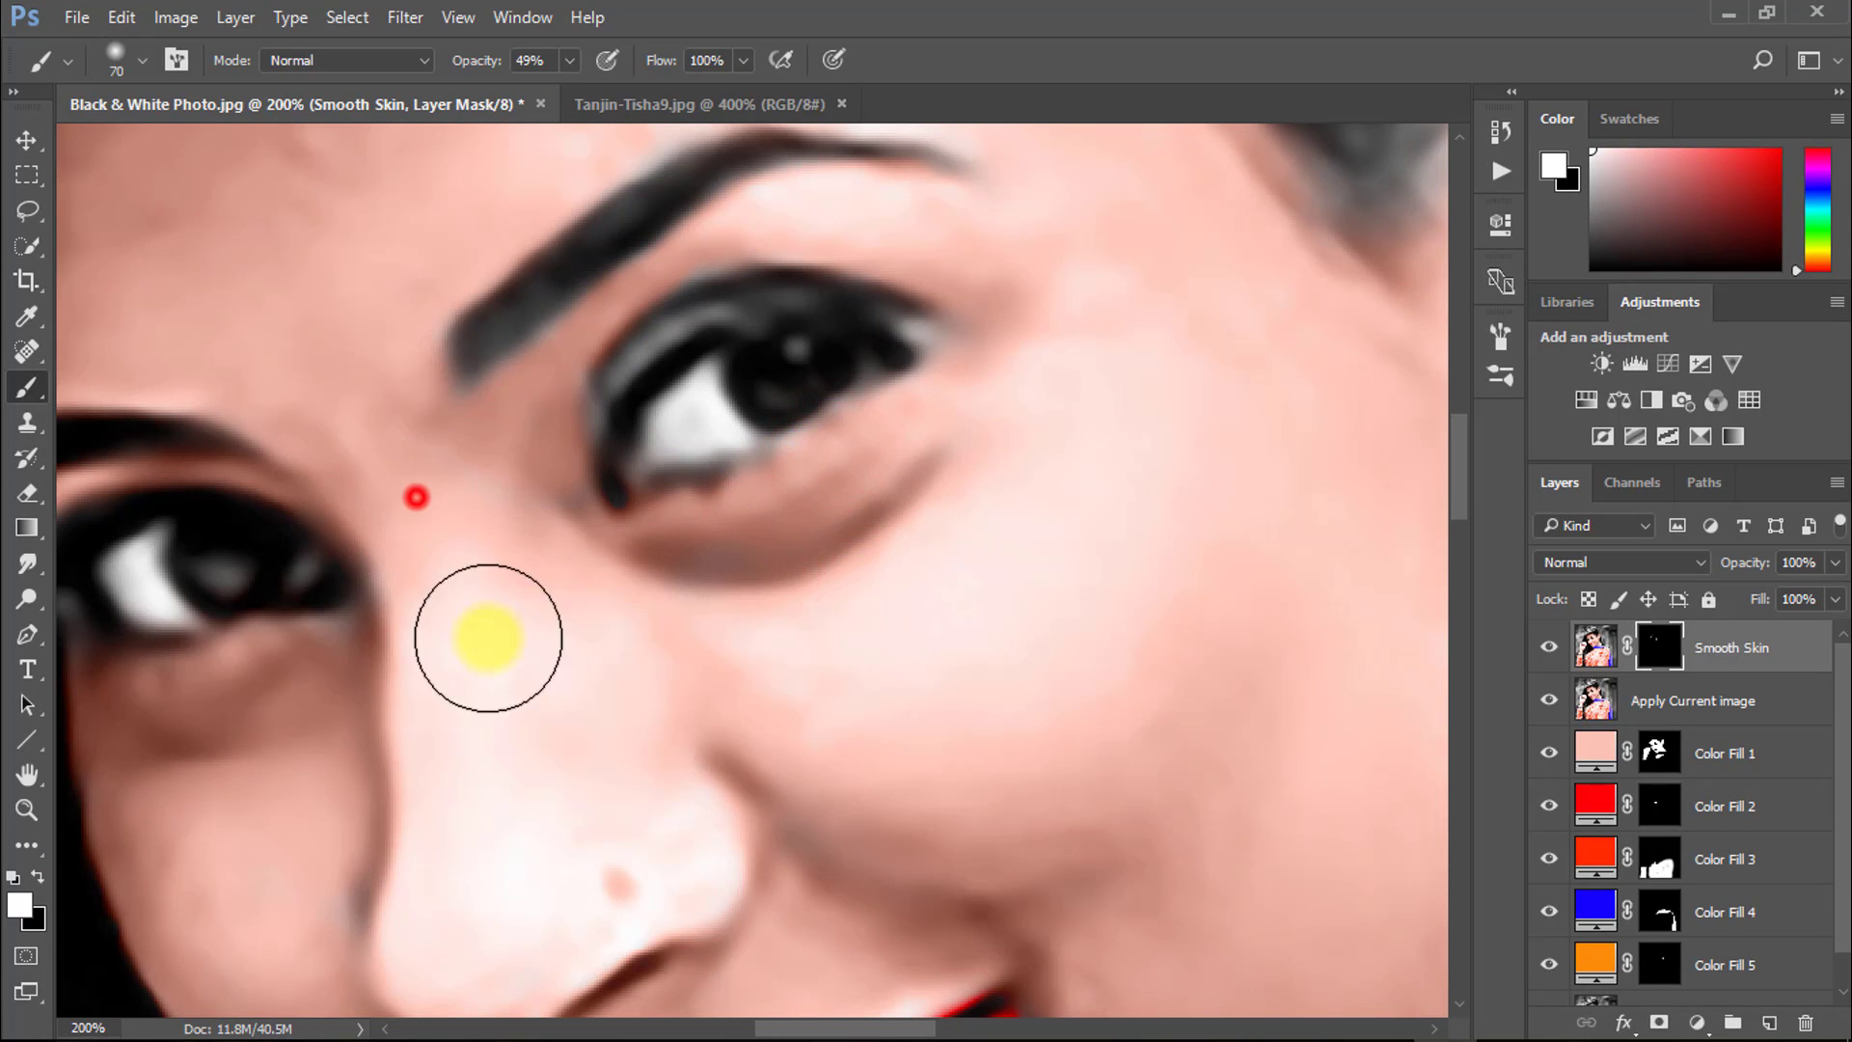
left_click_drag(534, 800, 490, 436)
left_click(816, 427)
left_click(836, 519)
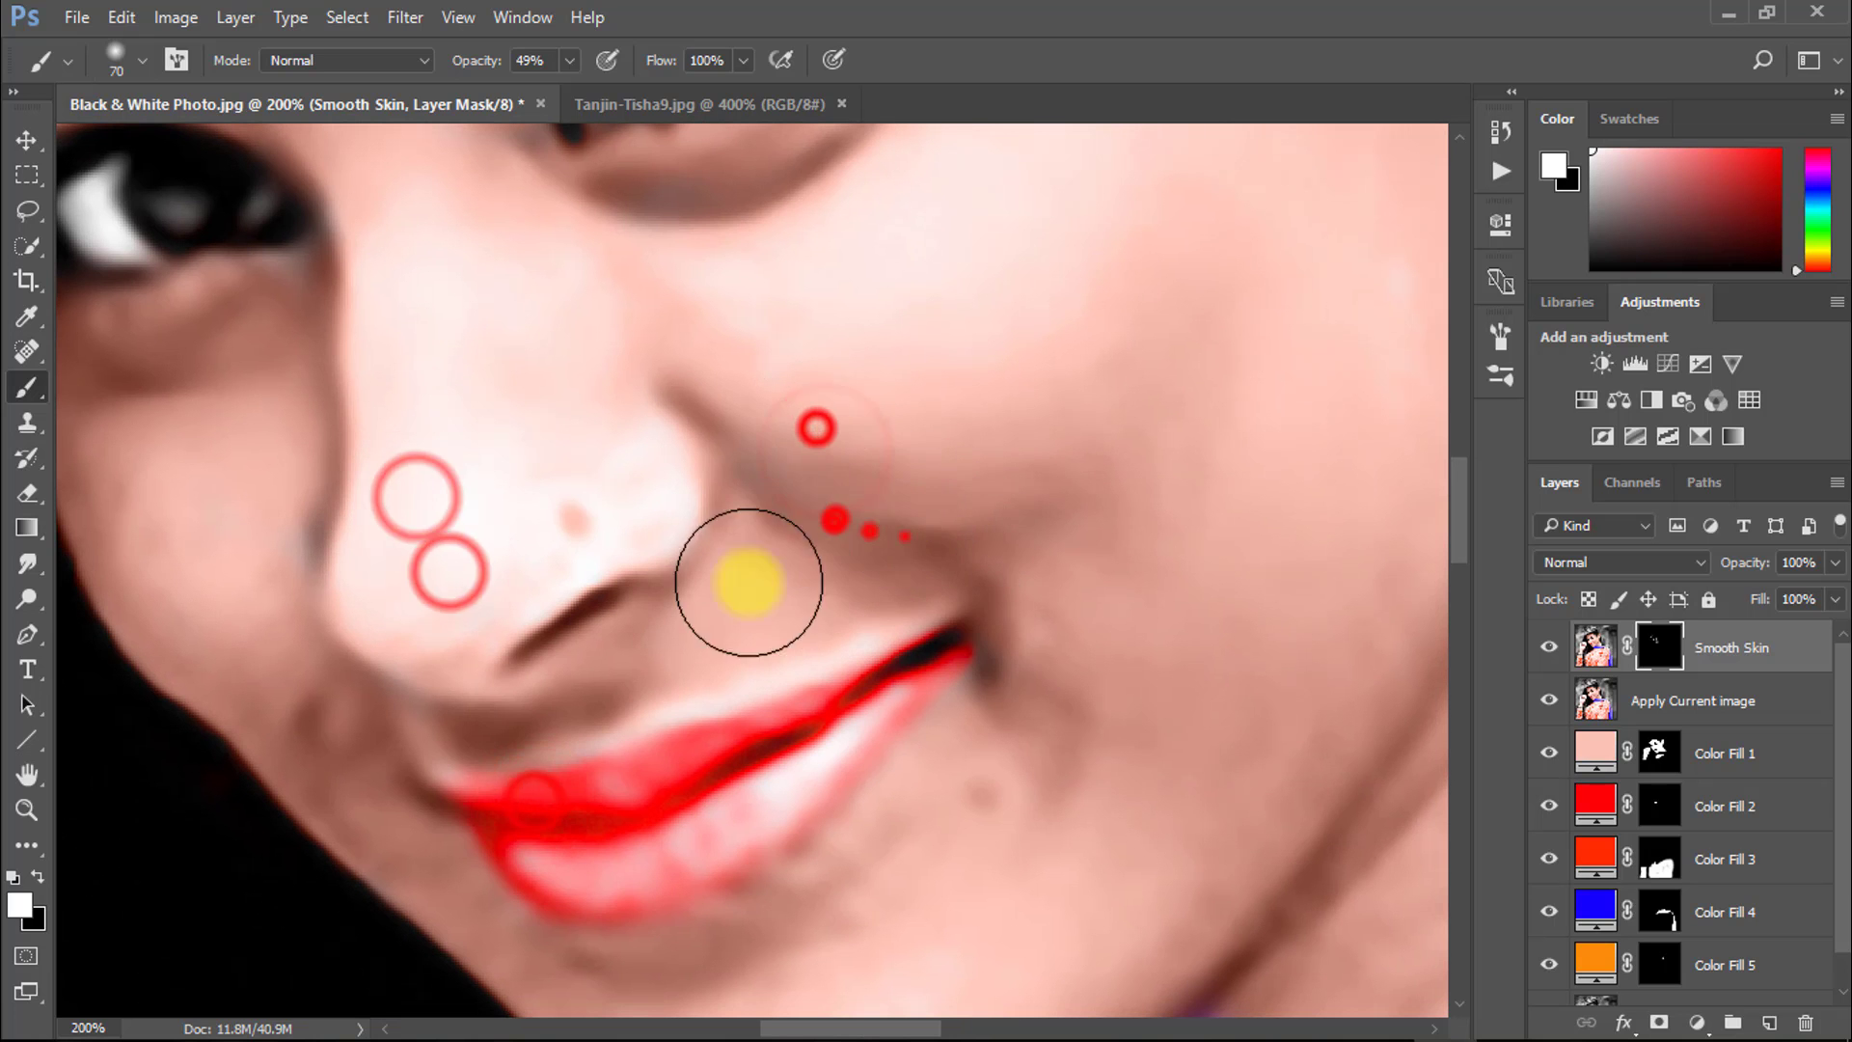
scroll(984, 743, "down", 3)
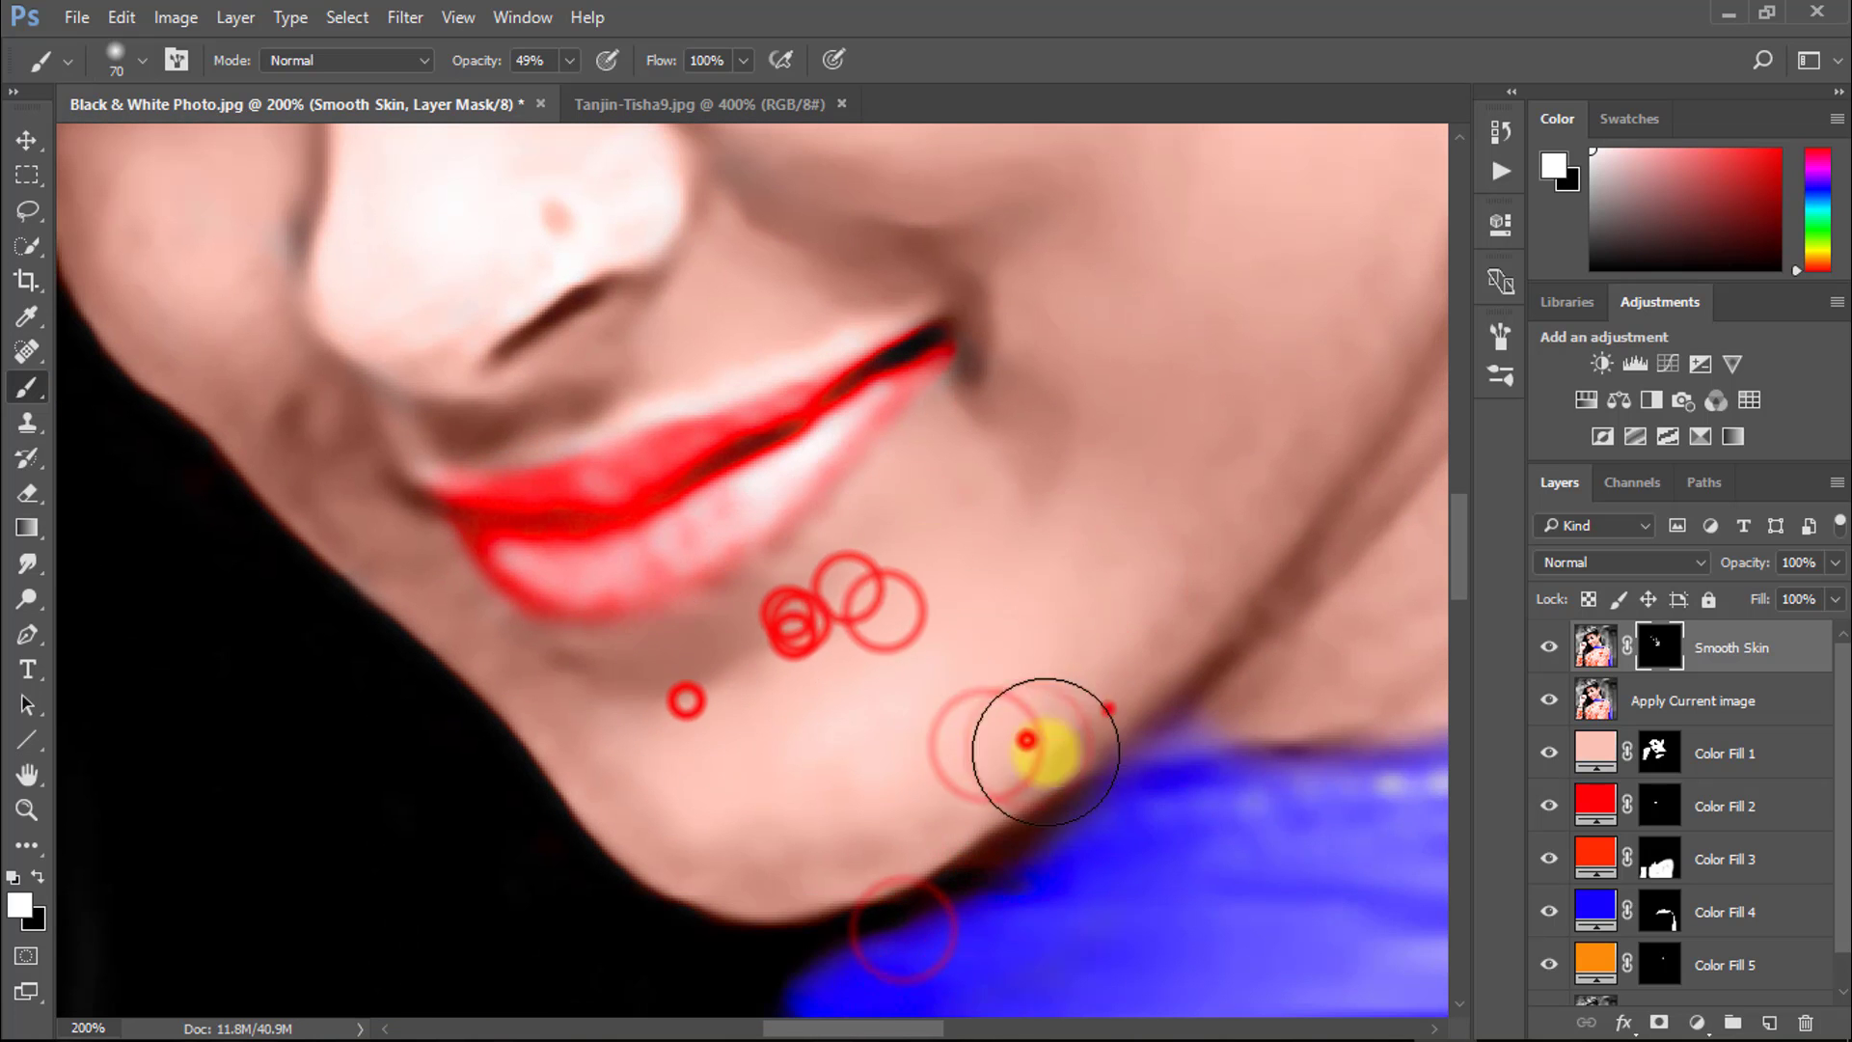
Step: Reveal the skin smoothing on the chin, the jaw and the lower cheek by painting the Smooth Skin mask white
left_click_drag(1033, 620, 868, 731)
left_click(963, 558)
left_click(1013, 661)
left_click(1033, 584, "alt")
left_click(798, 633)
left_click(849, 646)
left_click(879, 538)
Step: Paint the Smooth Skin mask white over the cheek near the earring, the jawline and the area around the nose
left_click(967, 558, "ctrl")
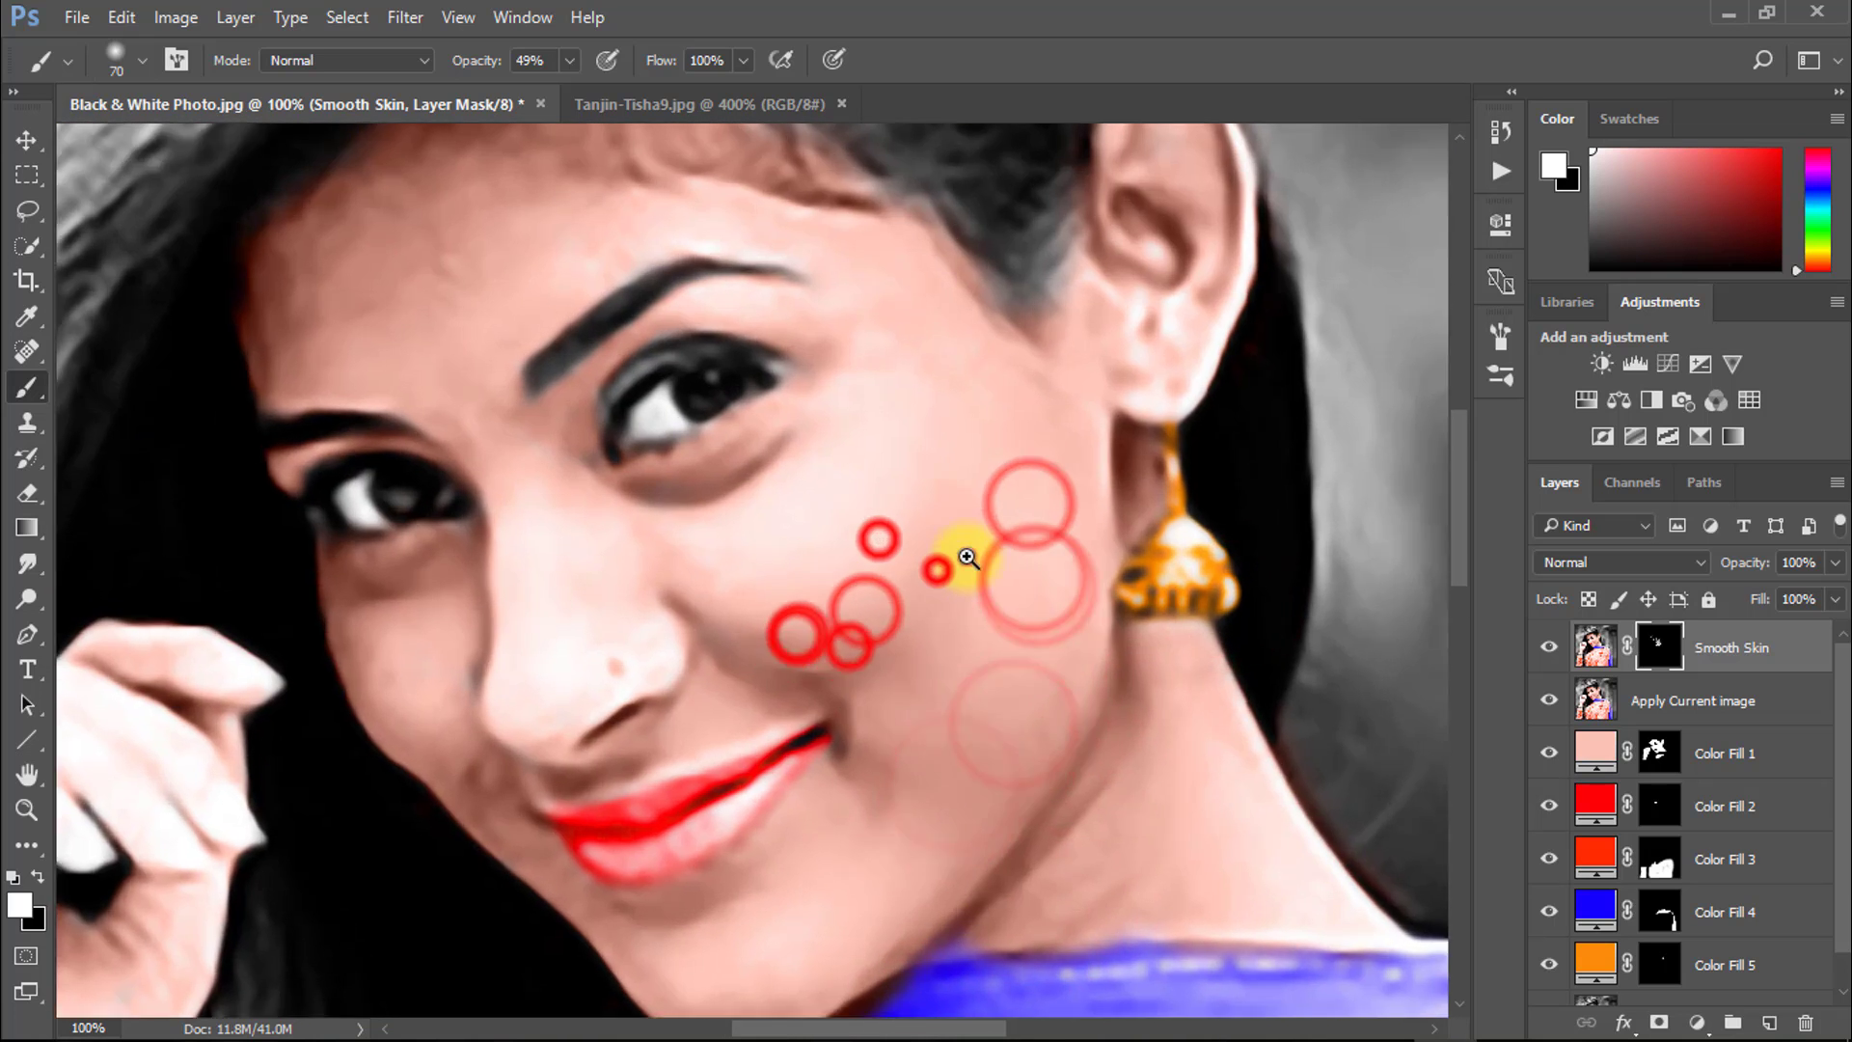
left_click_drag(1116, 496, 1041, 593)
left_click(1132, 604)
left_click(1103, 711)
left_click(1075, 587, "alt")
left_click(1078, 650)
left_click_drag(969, 842, 1091, 591)
left_click(1097, 459)
left_click_drag(857, 532, 1174, 646)
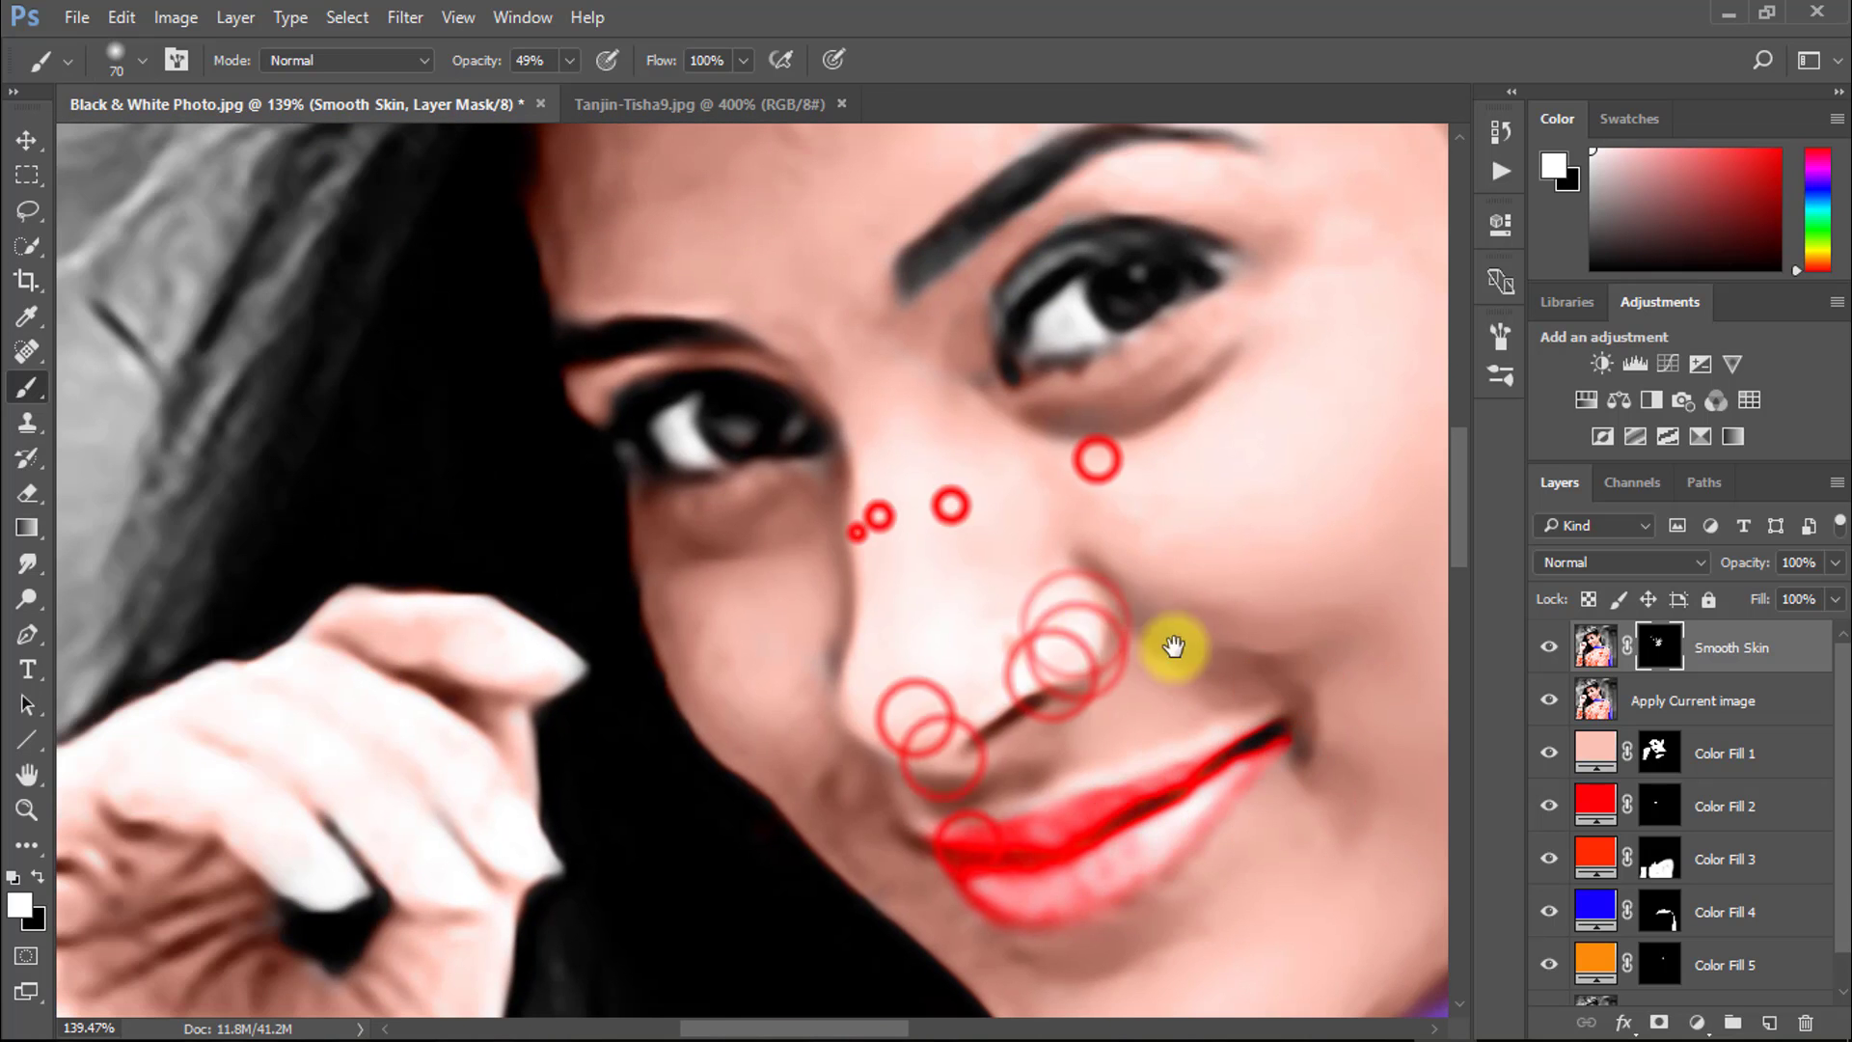
Step: Smooth the cheek beside the hand, the adjoining jaw and the chin by painting the Smooth Skin mask white
left_click(670, 669)
left_click(736, 649)
left_click(819, 761)
left_click(922, 906)
left_click_drag(1000, 987, 830, 784)
left_click(922, 820)
left_click_drag(1152, 621, 1141, 815)
left_click(987, 526)
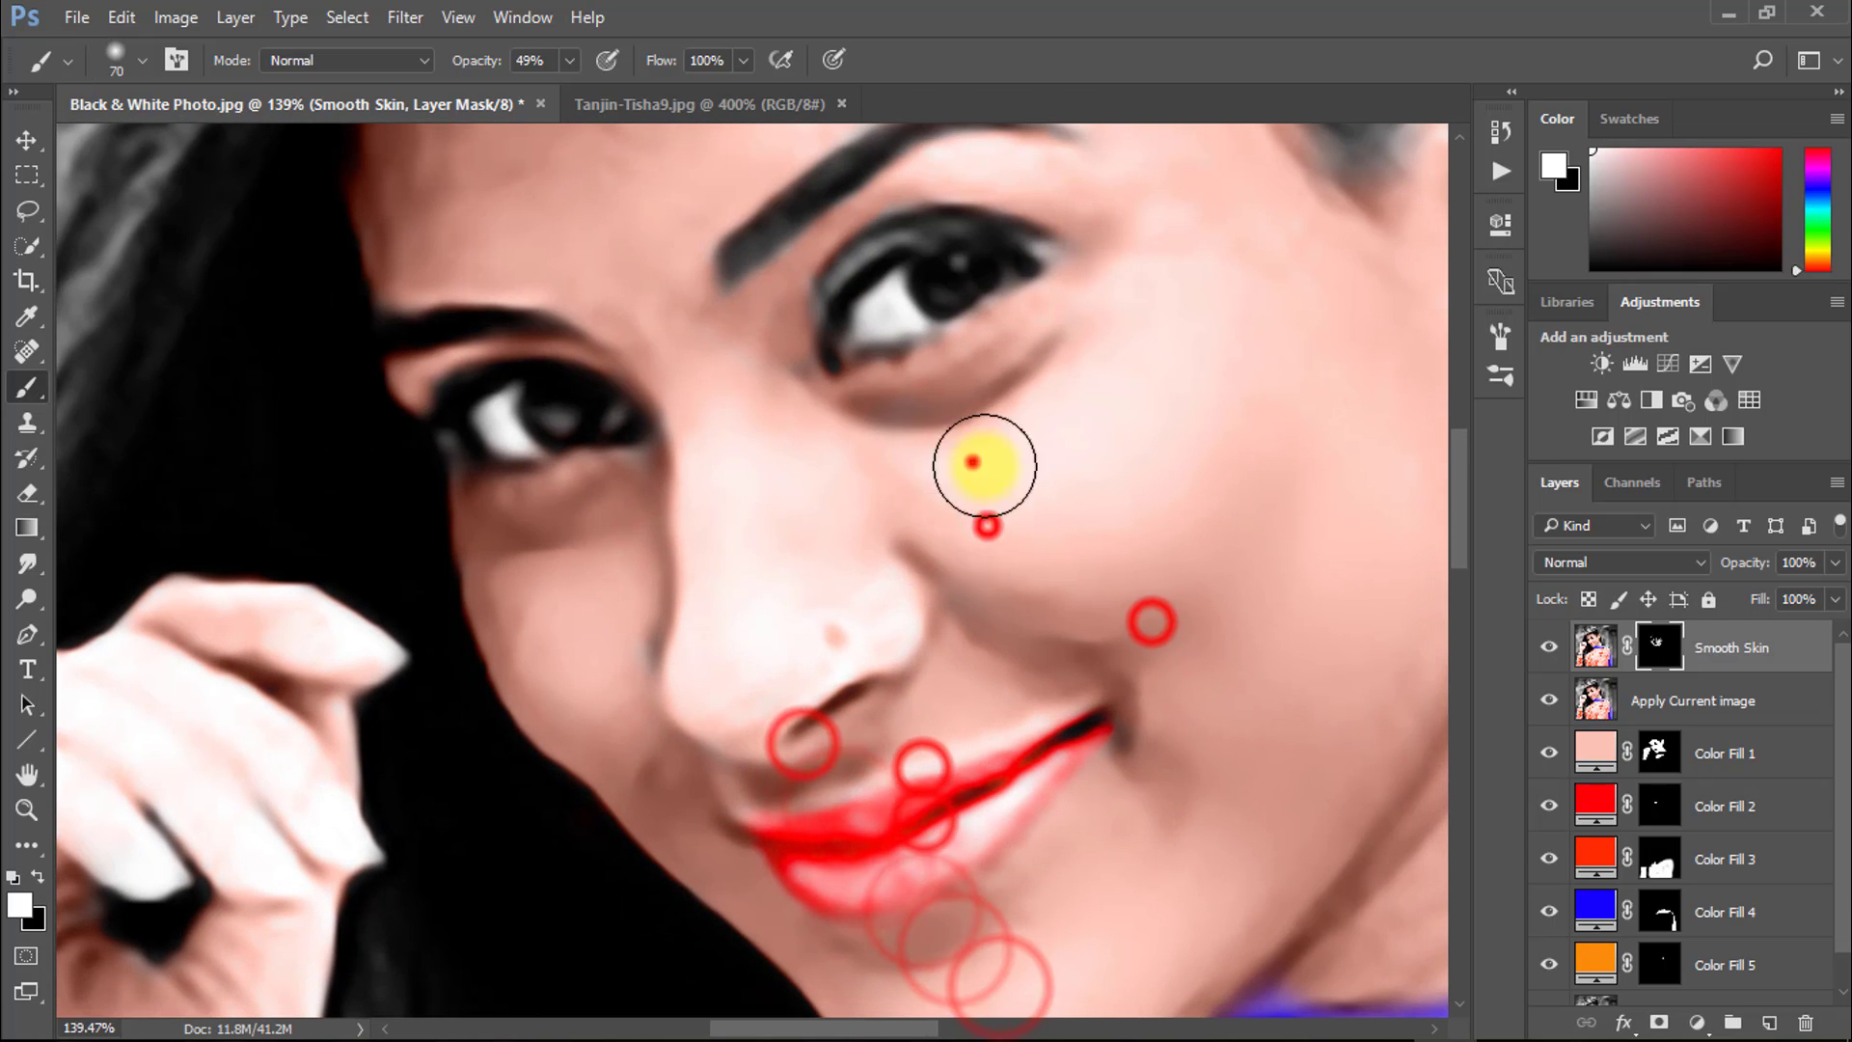
Step: Continue the white mask painting over the nose bridge and the cheek below the eye nearer the earring
left_click(856, 501)
left_click(872, 582)
left_click_drag(994, 475, 1190, 756)
left_click(922, 686)
left_click(881, 649)
left_click(662, 473)
Step: Brush white on the Smooth Skin mask over the forehead, around the eyebrows and across the temple
mouse_move(840, 451)
left_mouse_down()
mouse_move(851, 539)
mouse_move(529, 471)
left_mouse_up()
left_click(713, 495)
left_click(866, 475)
left_click(710, 462)
left_click(746, 425)
left_click(712, 459)
left_click(692, 529)
left_click(678, 560)
left_click(896, 361)
left_click(877, 392)
left_click(674, 496)
left_click(616, 302)
left_click(691, 367)
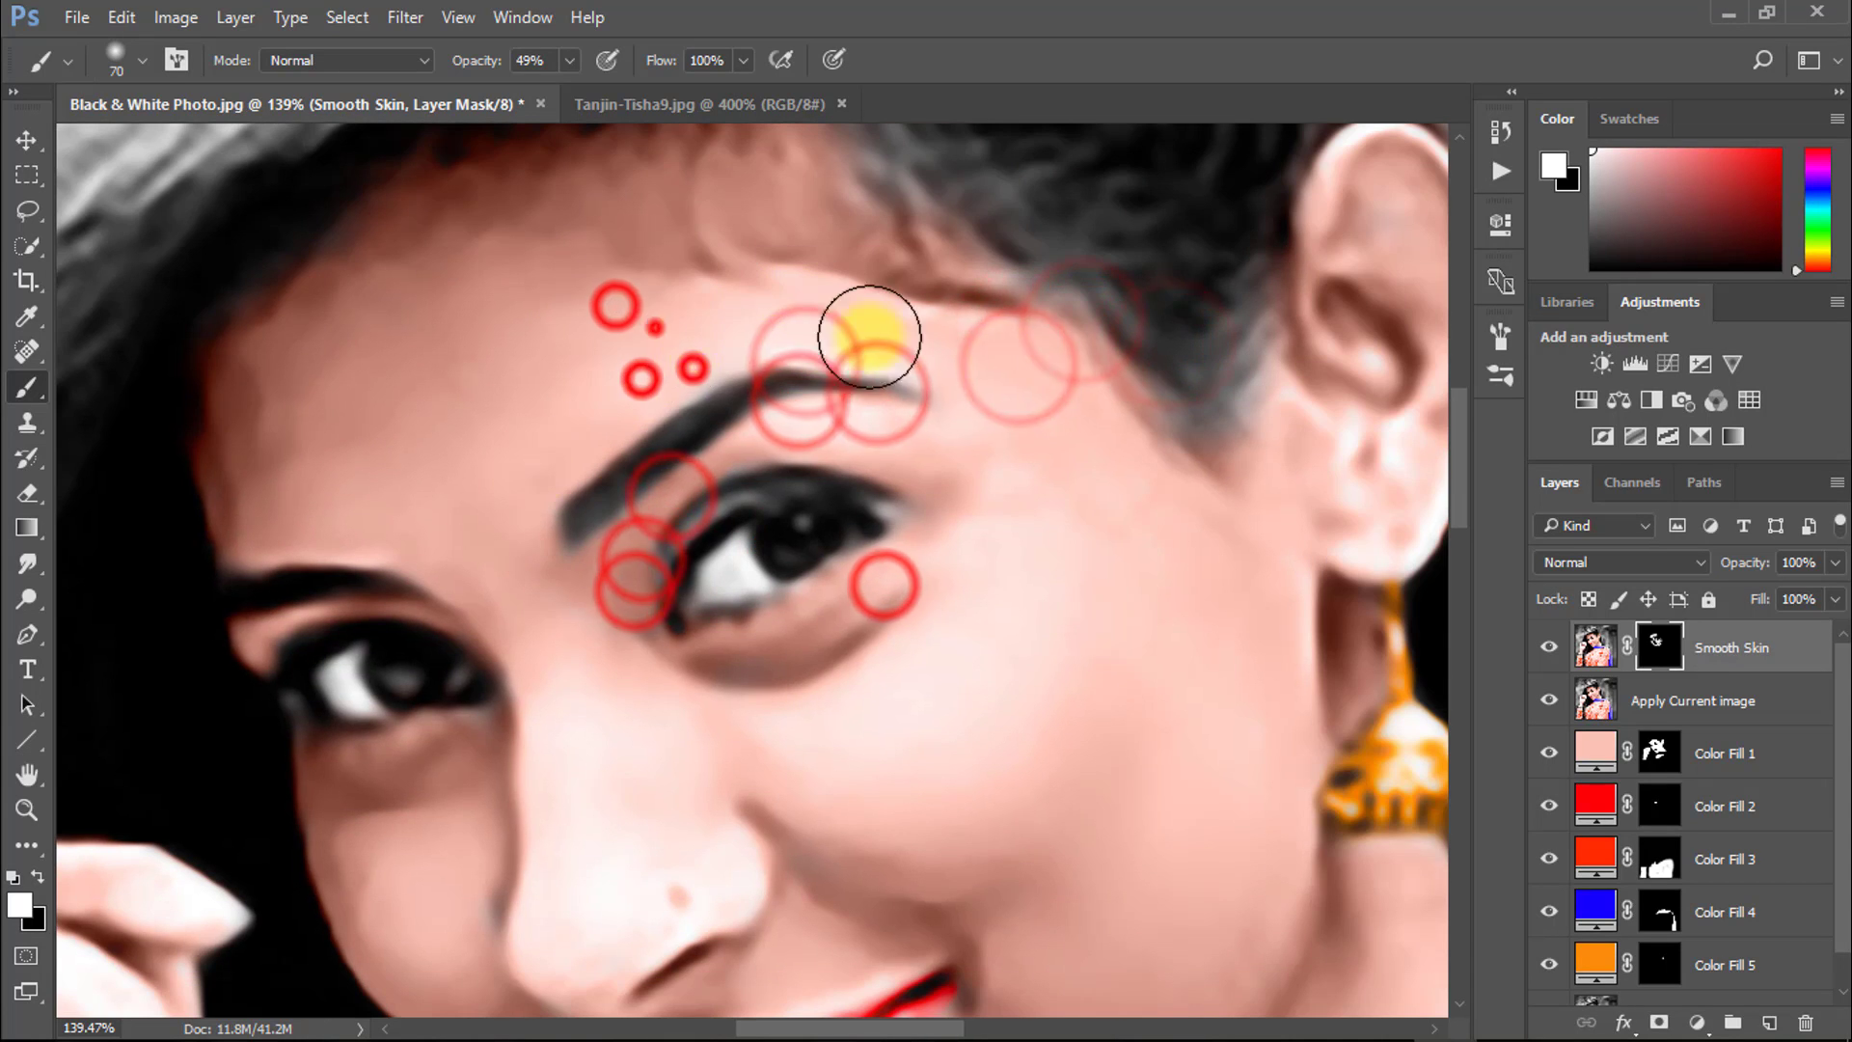
left_click(936, 352)
left_click(1028, 427)
Step: Reveal the smoothing along the outer cheek, under the jaw and on the neck below the earring
left_click_drag(1098, 682, 1037, 359)
left_click(980, 264)
left_click(910, 310)
left_click(1062, 381)
left_click(1221, 460)
left_click(1196, 503)
key("ctrl+minus")
left_click(1088, 579)
left_click_drag(1105, 677, 1109, 491)
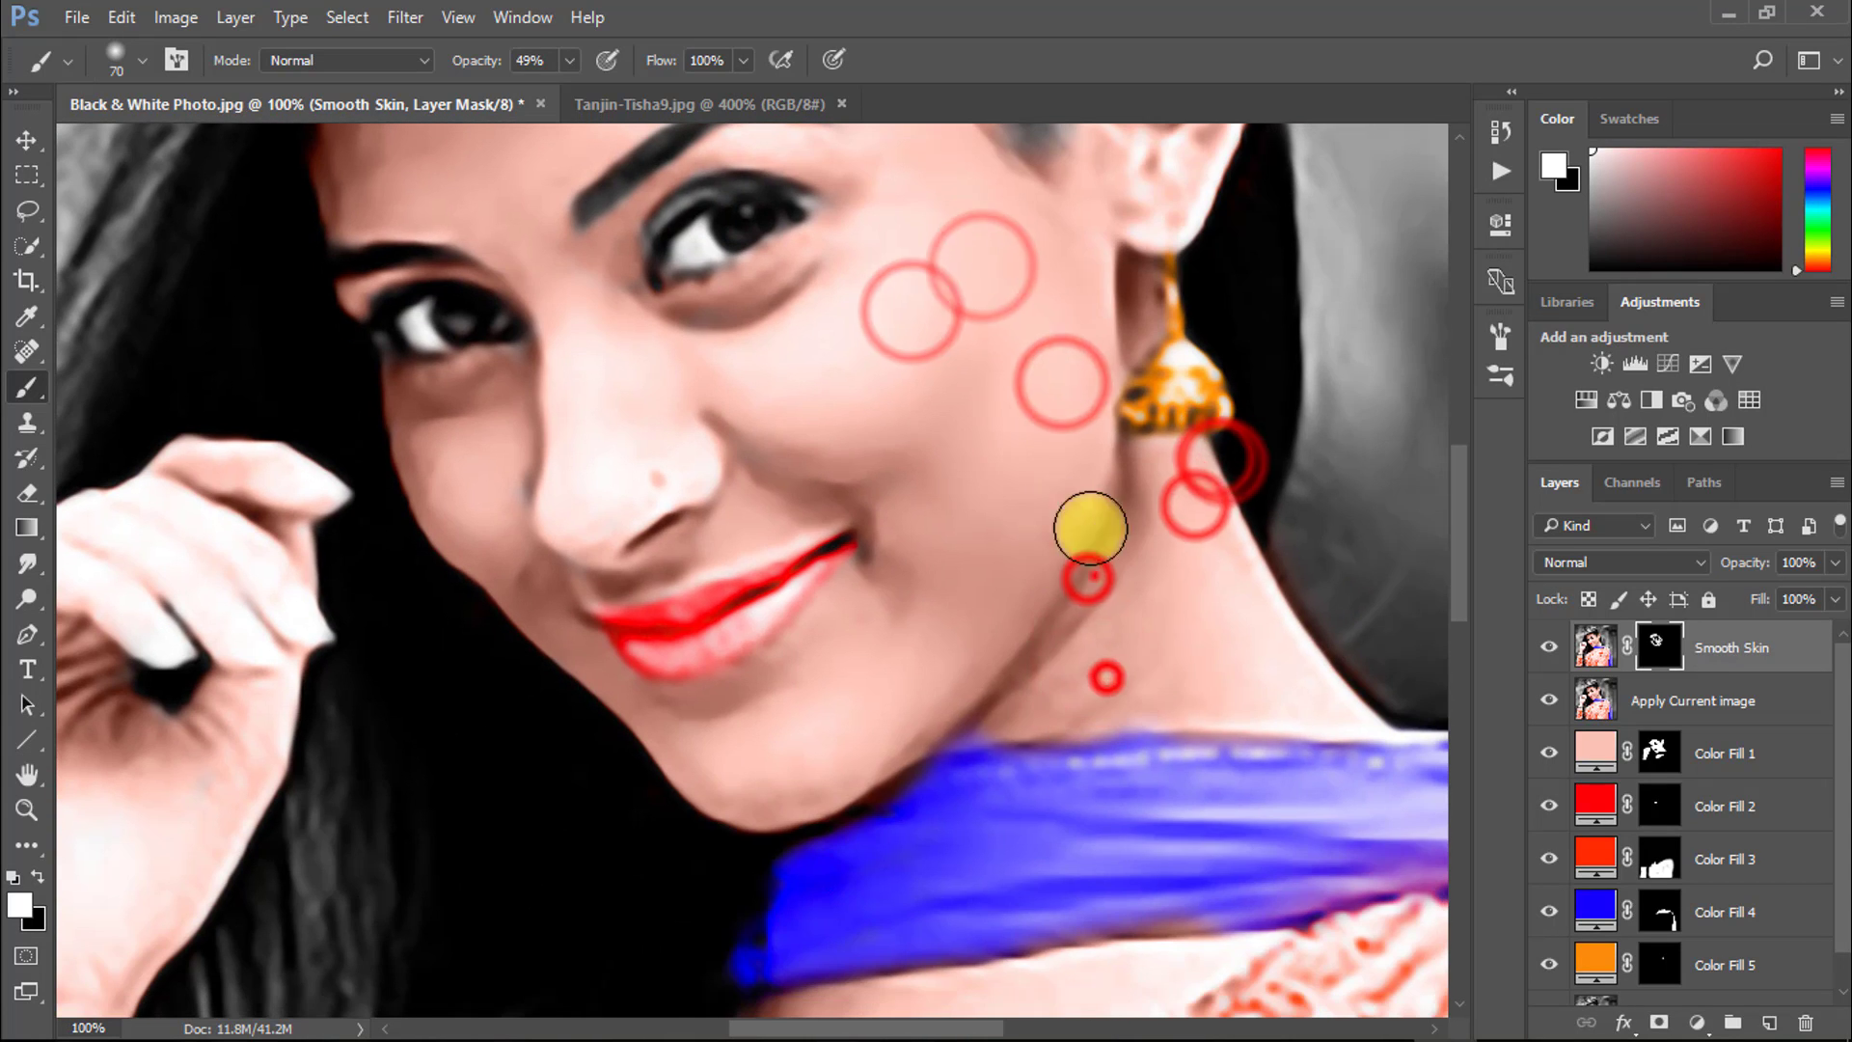
Step: Paint the Smooth Skin mask white over the bare skin between the blue scarf and the dress neckline
left_click_drag(1187, 764, 1272, 422)
left_click(888, 631)
left_click(862, 736)
left_click(851, 763)
left_click(885, 767)
left_click(836, 757)
left_click(895, 760)
left_click(851, 690)
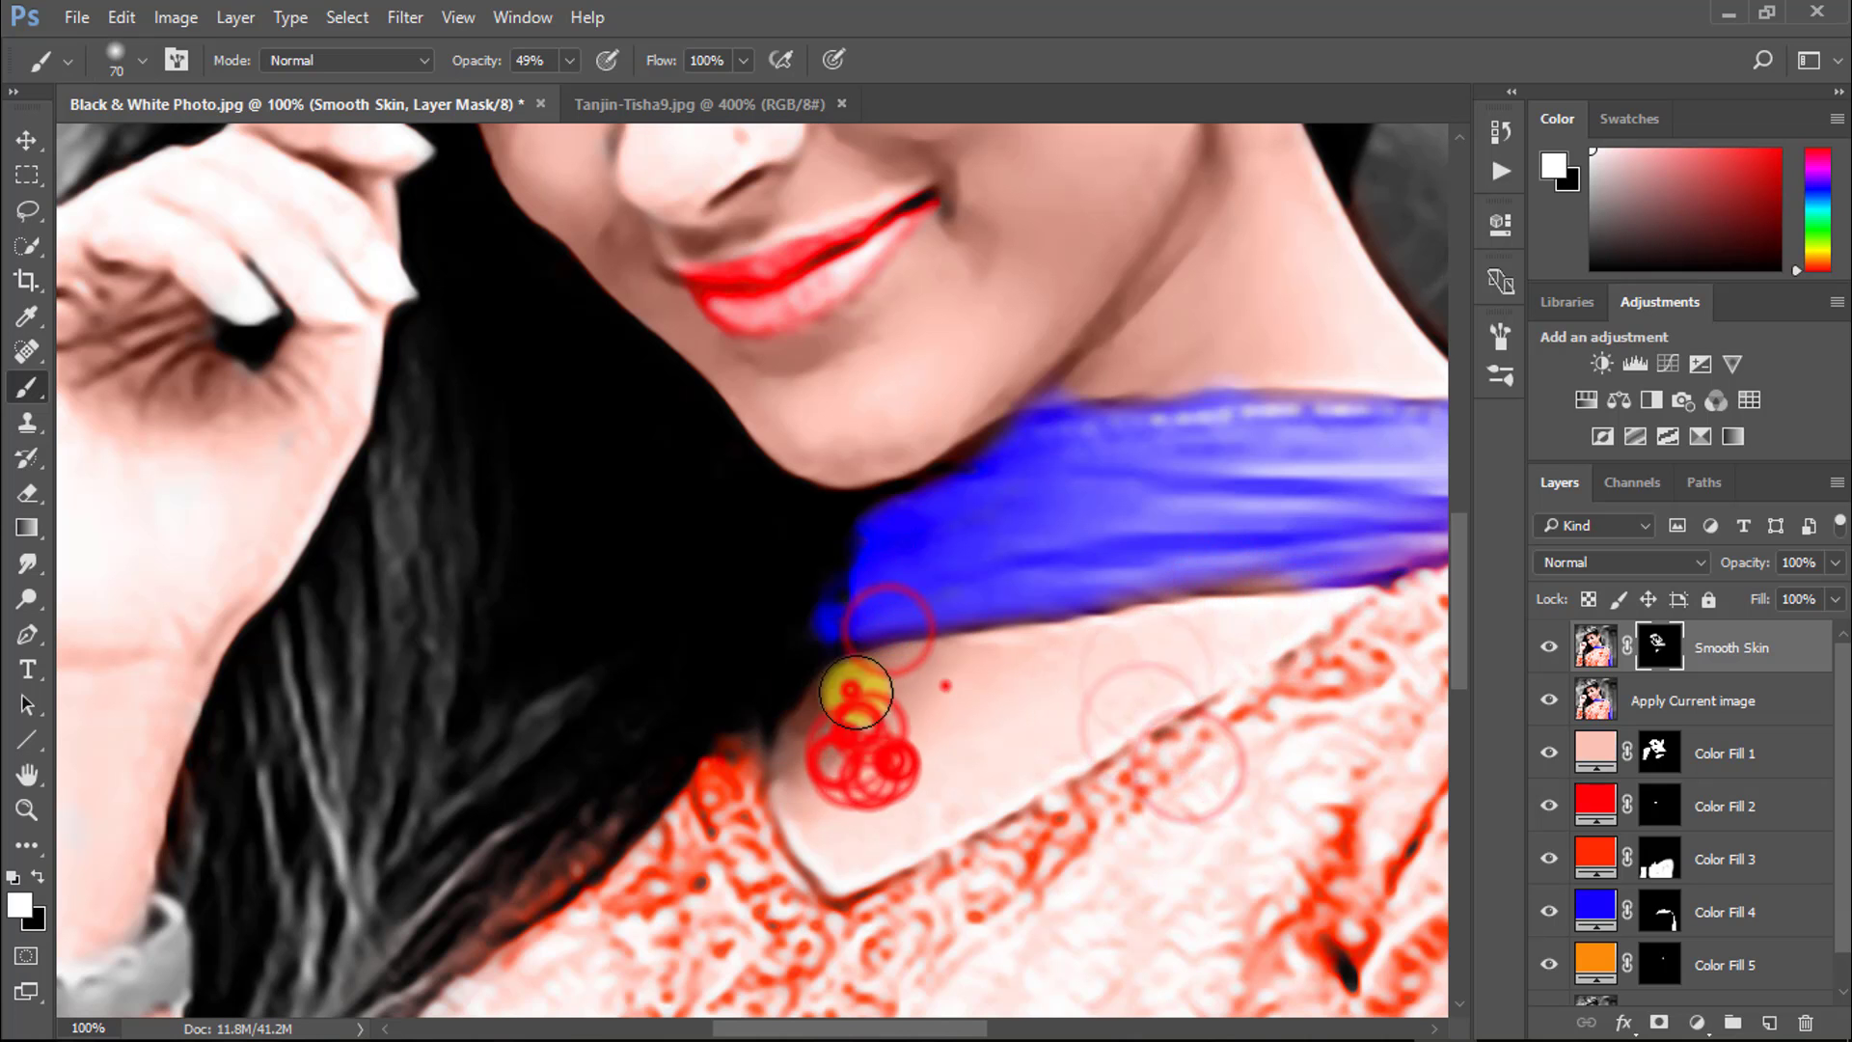
left_click(1108, 761)
left_click_drag(827, 736, 965, 868)
Step: Smooth the skin of the raised hand and wrist by painting the Smooth Skin mask white
key("ctrl+minus")
key("ctrl+minus")
left_click_drag(640, 775, 1033, 686)
left_click(867, 506)
left_click(849, 454)
left_click(841, 502)
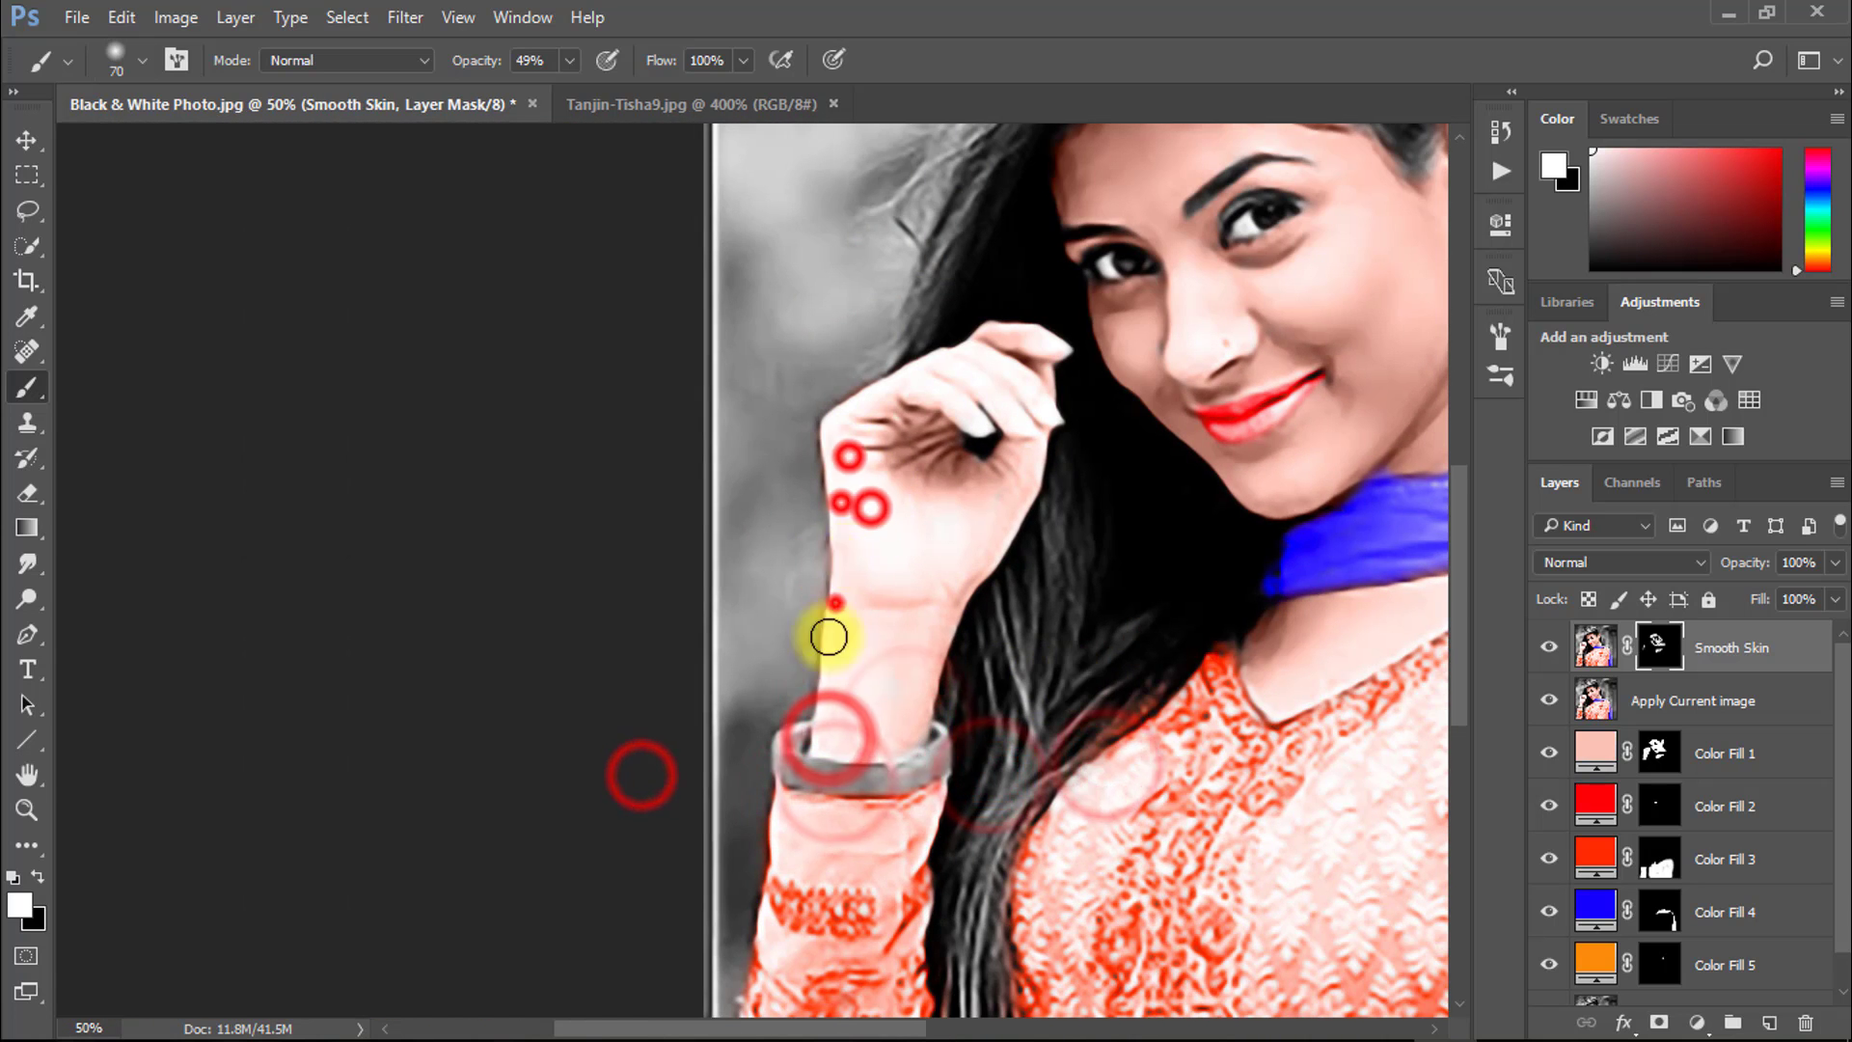
Step: Set the brush size to 100 and its opacity to 64%, and repaint the mask over the palm, wrist and forearm
key("ctrl+plus")
key("bracketright")
key("bracketright")
key("bracketright")
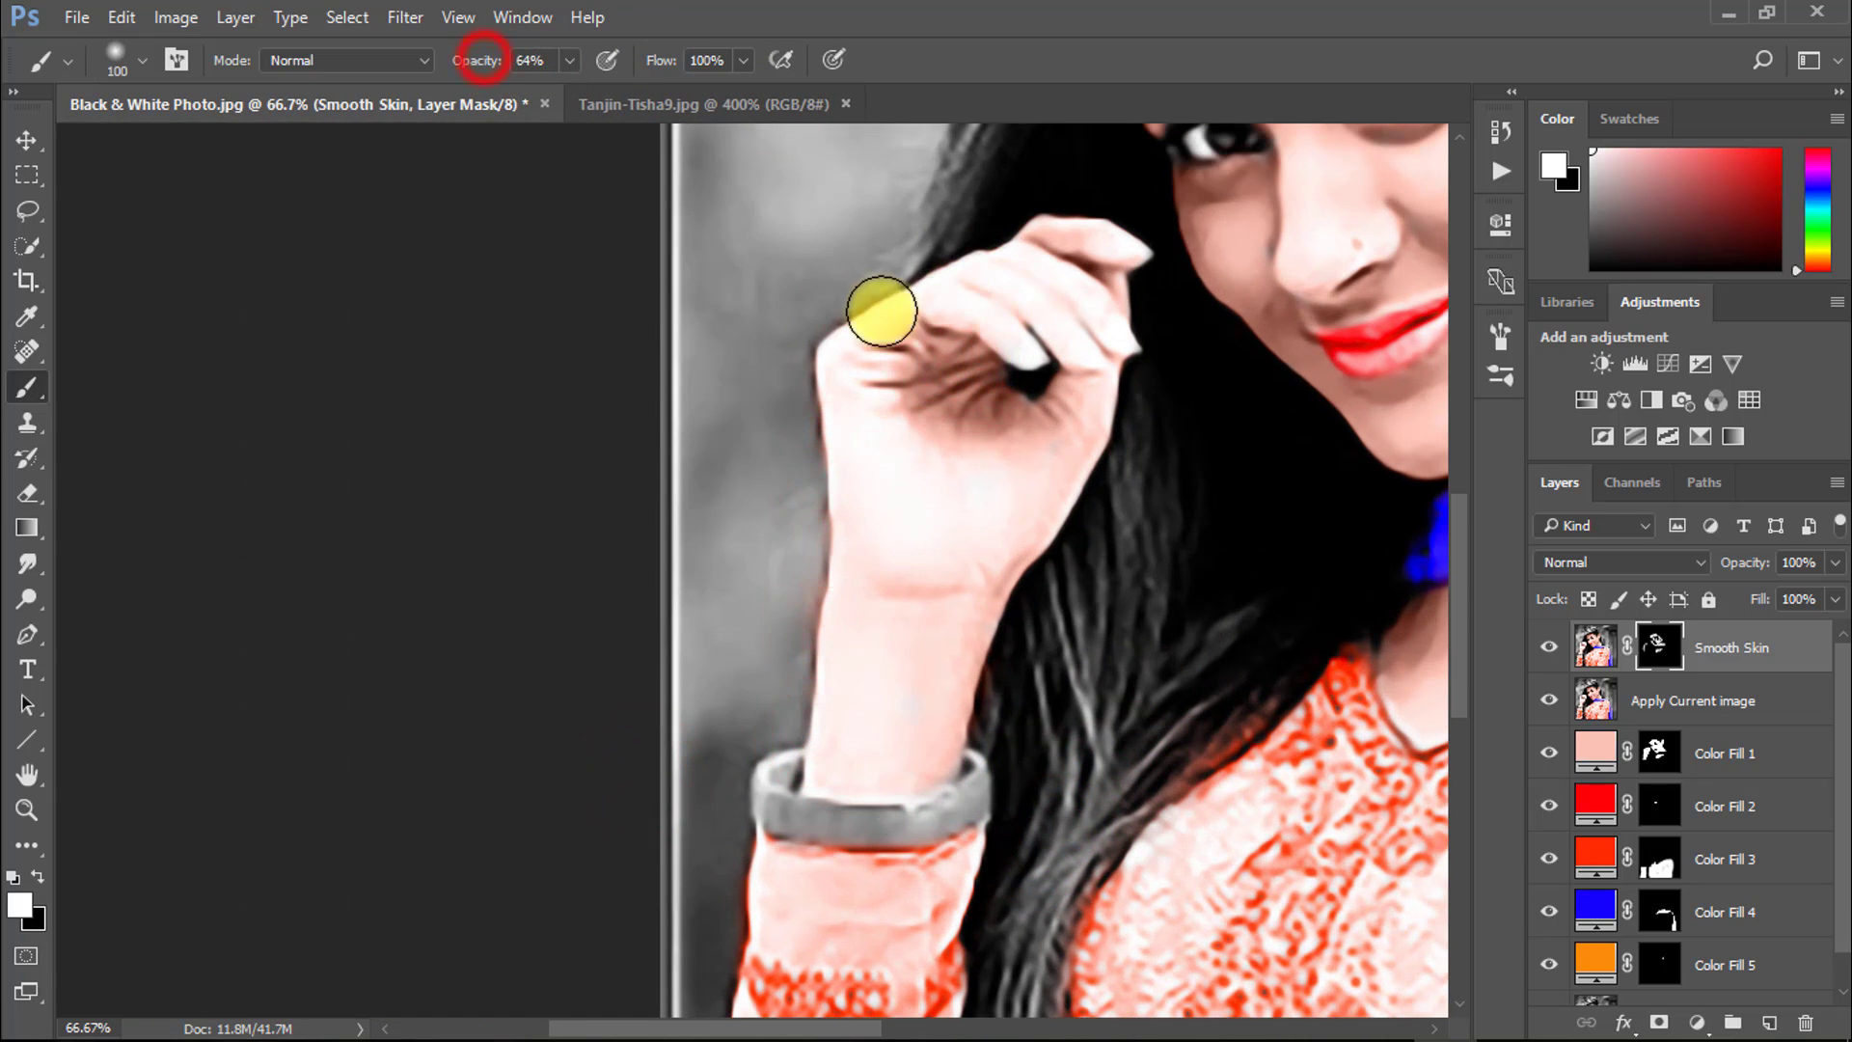
left_click(1000, 493)
left_click(986, 606)
left_click(934, 501)
left_click(872, 578)
left_click(1413, 632)
left_click(1020, 478)
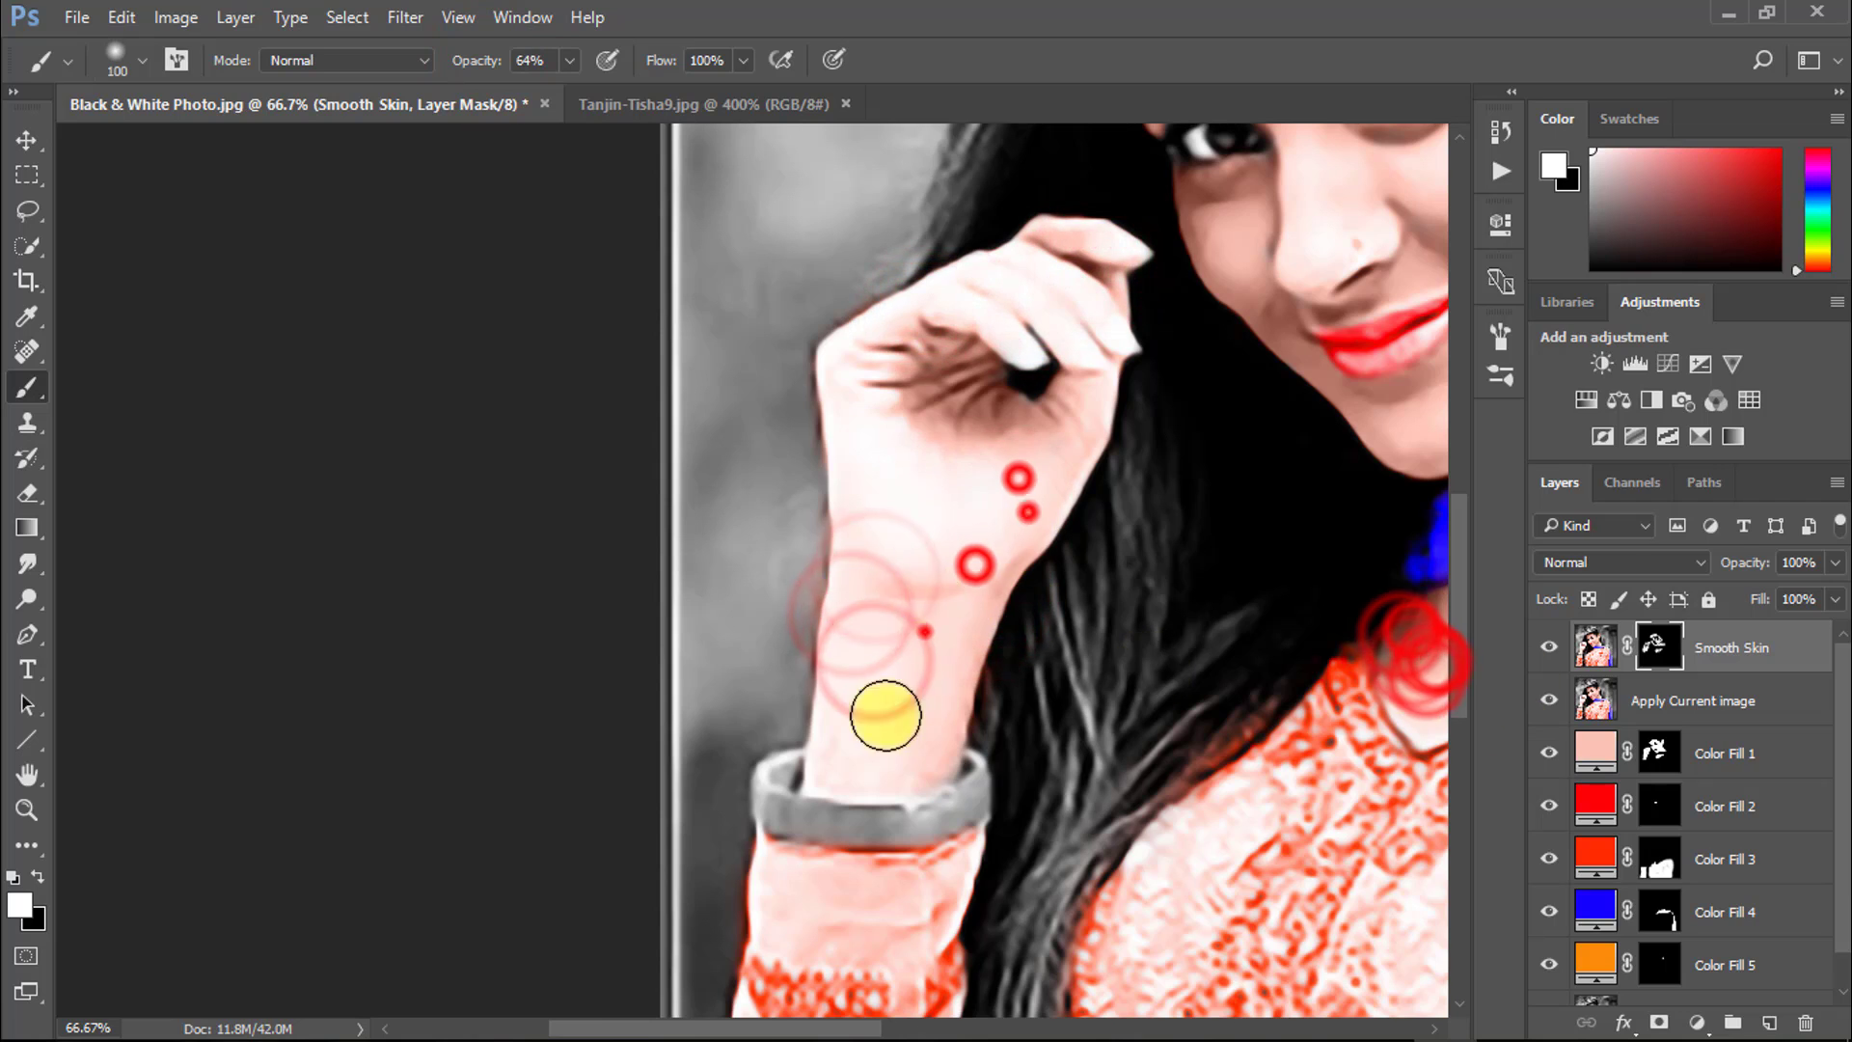
left_click(867, 680)
Step: Strengthen the smoothing on the nose and the cheek near the smile crease with the 64% brush
left_click_drag(1110, 630, 228, 478)
mouse_move(525, 790)
left_mouse_down()
mouse_move(666, 586)
mouse_move(671, 897)
left_mouse_up()
left_click(668, 586, "alt")
left_click(678, 483, "ctrl")
left_click_drag(677, 399, 739, 676)
left_click(747, 617, "ctrl")
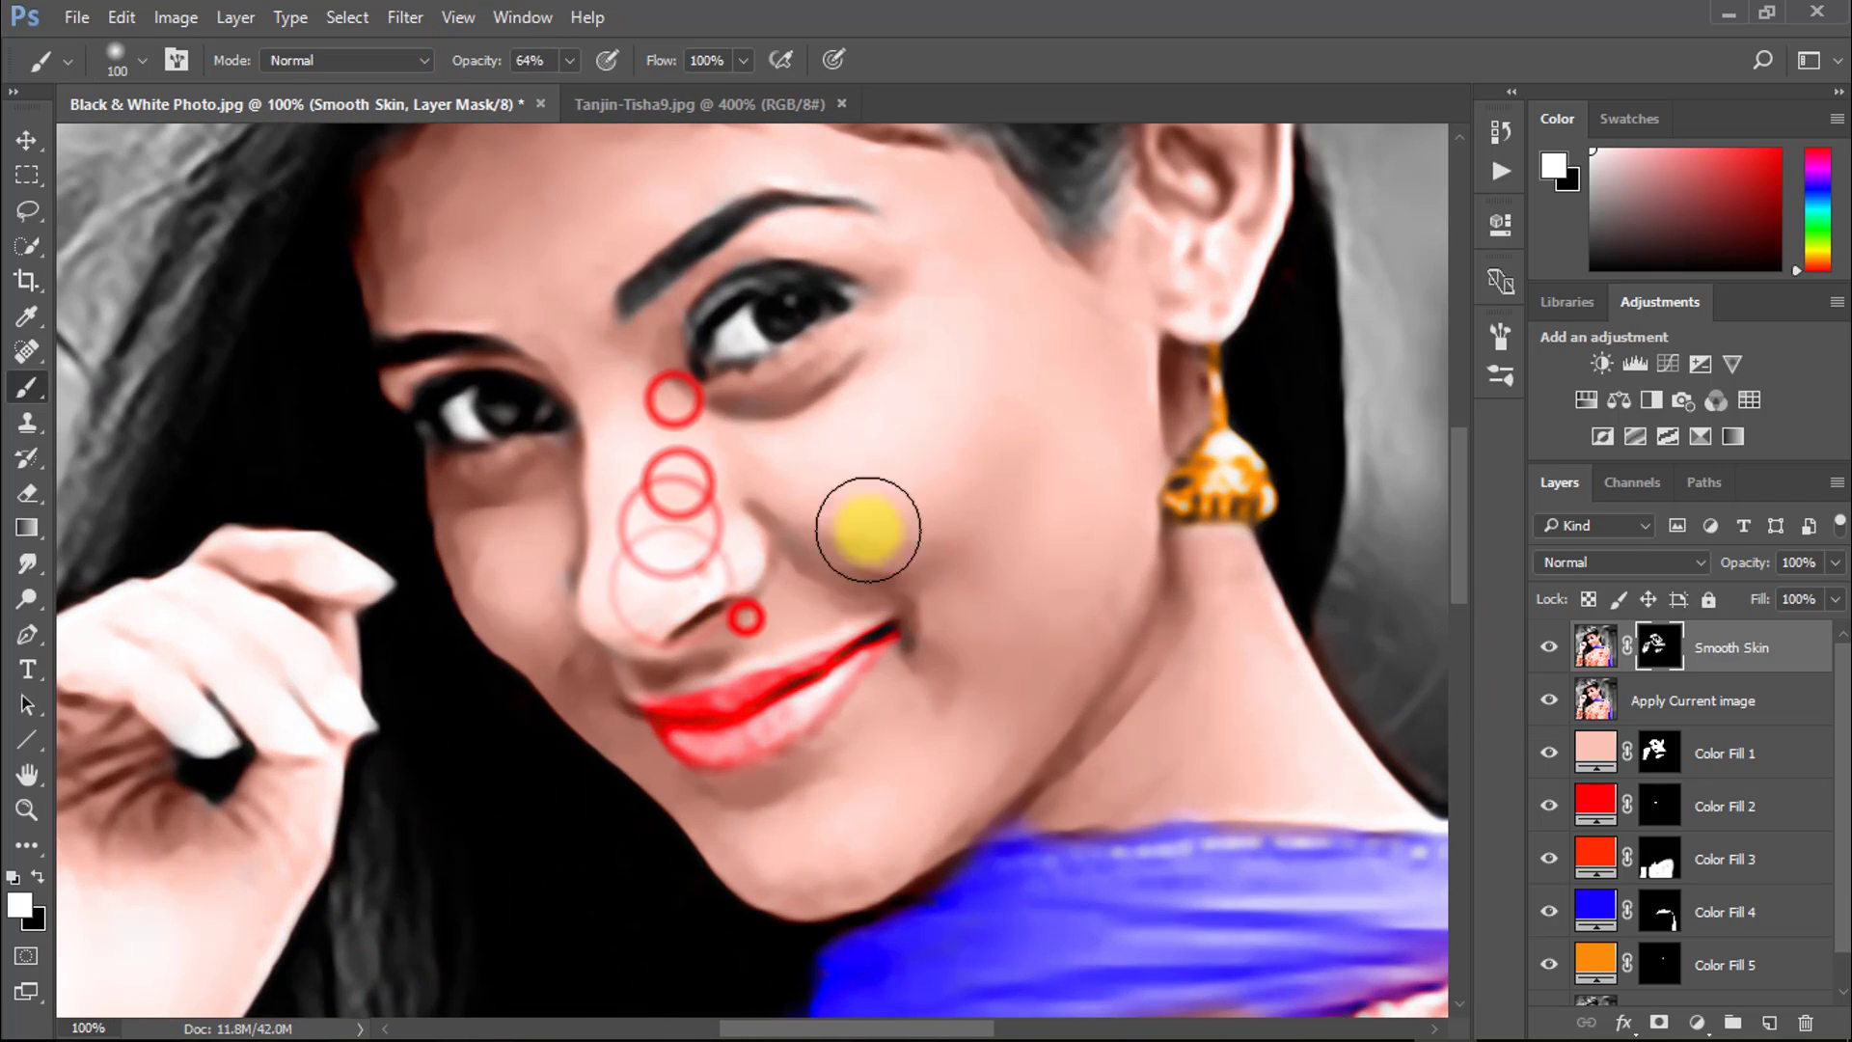
left_click(835, 542)
left_click(926, 588)
Step: Strengthen the smoothing on the cheek beside the hand and on the forehead edge near the hairline
left_click(459, 533)
left_click(467, 573)
left_click(502, 608)
left_click(480, 547)
left_click(521, 599)
left_click(774, 477)
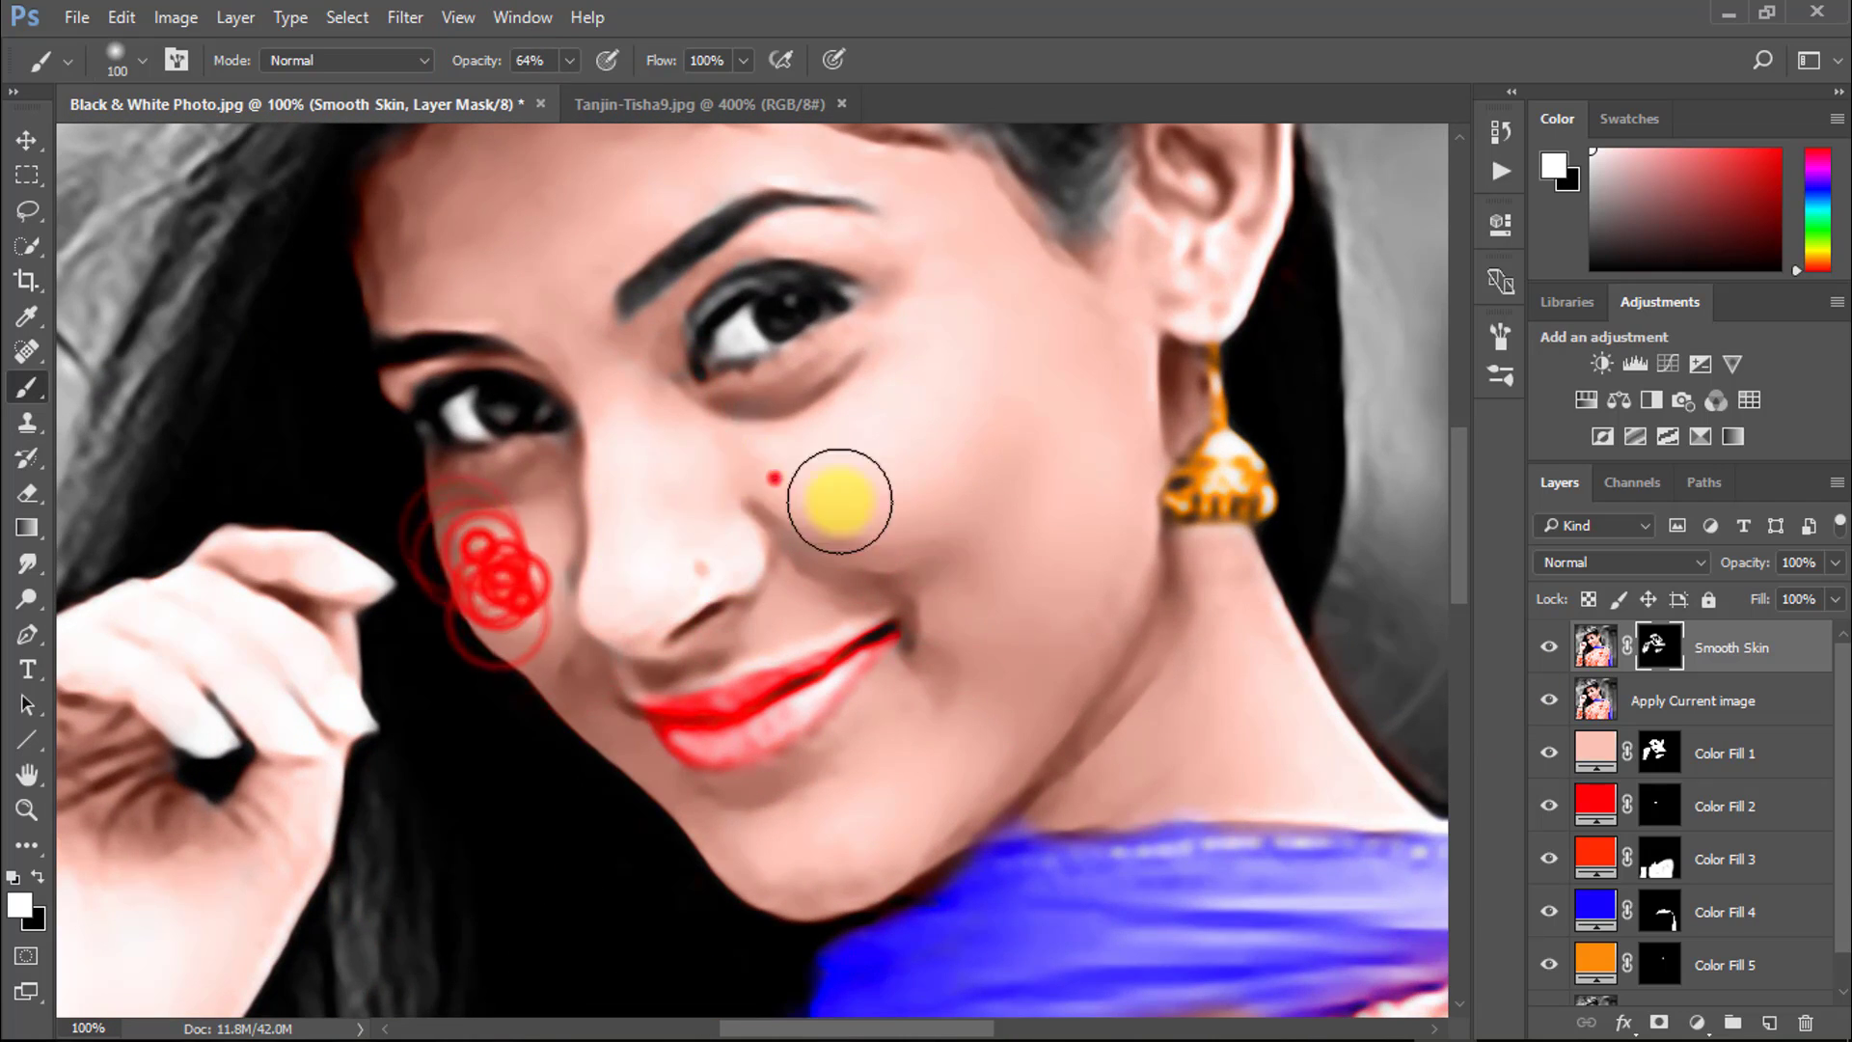
left_click_drag(572, 480, 599, 640)
left_click(456, 358)
left_click(473, 355)
left_click(524, 379)
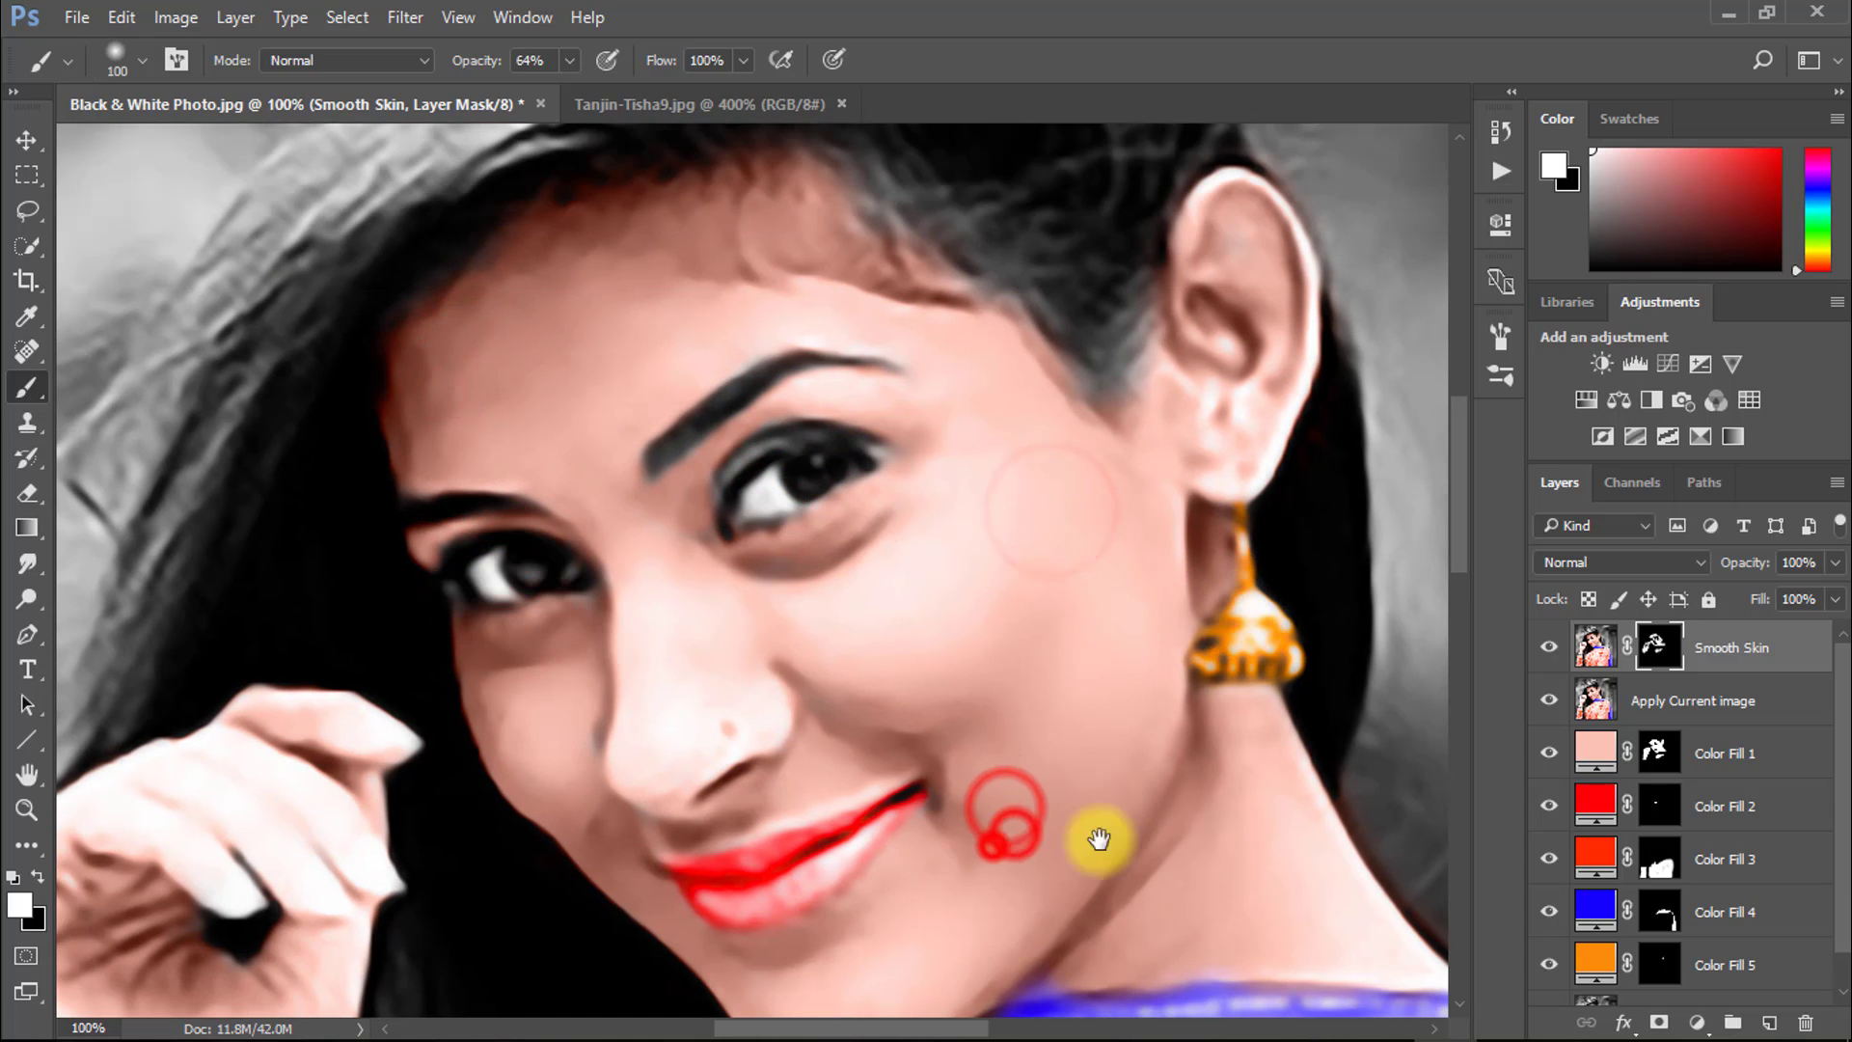
Step: Stamp all visible layers into a new merged layer above the Smooth Skin layer
scroll(1172, 832, "down", 3)
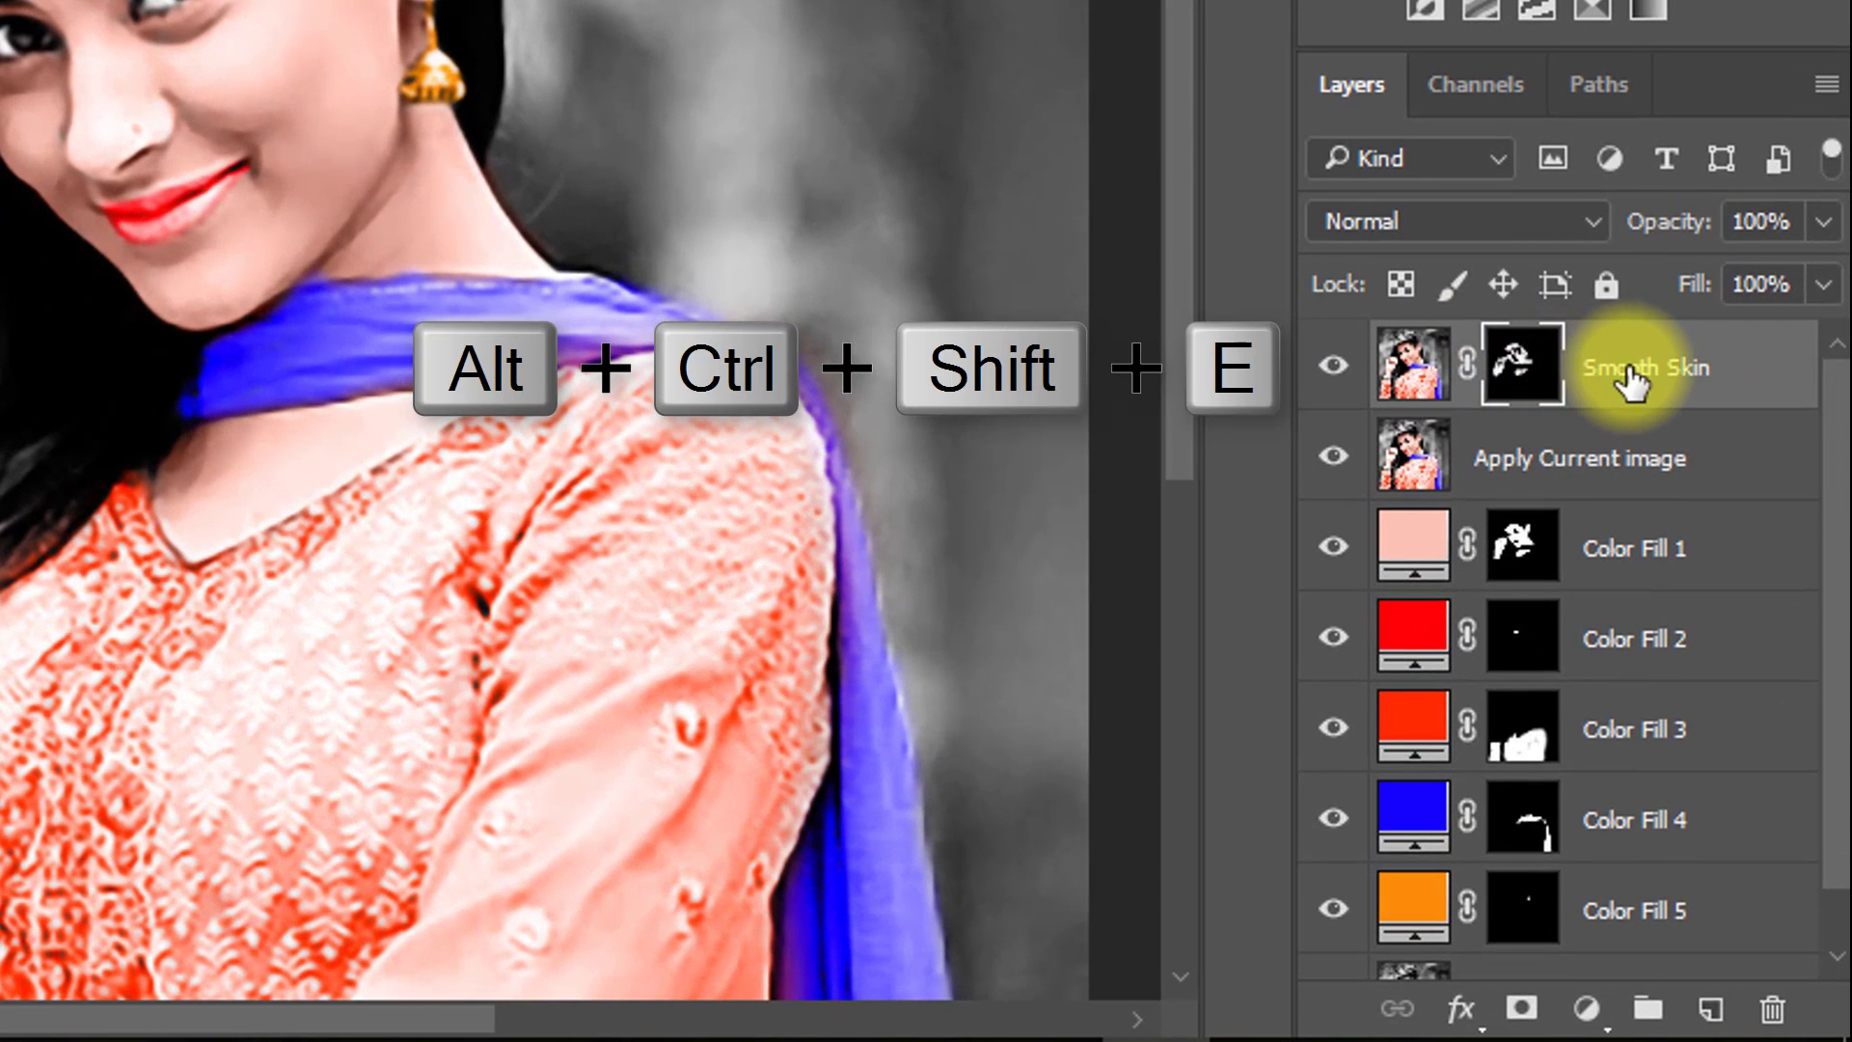
left_click(1627, 371)
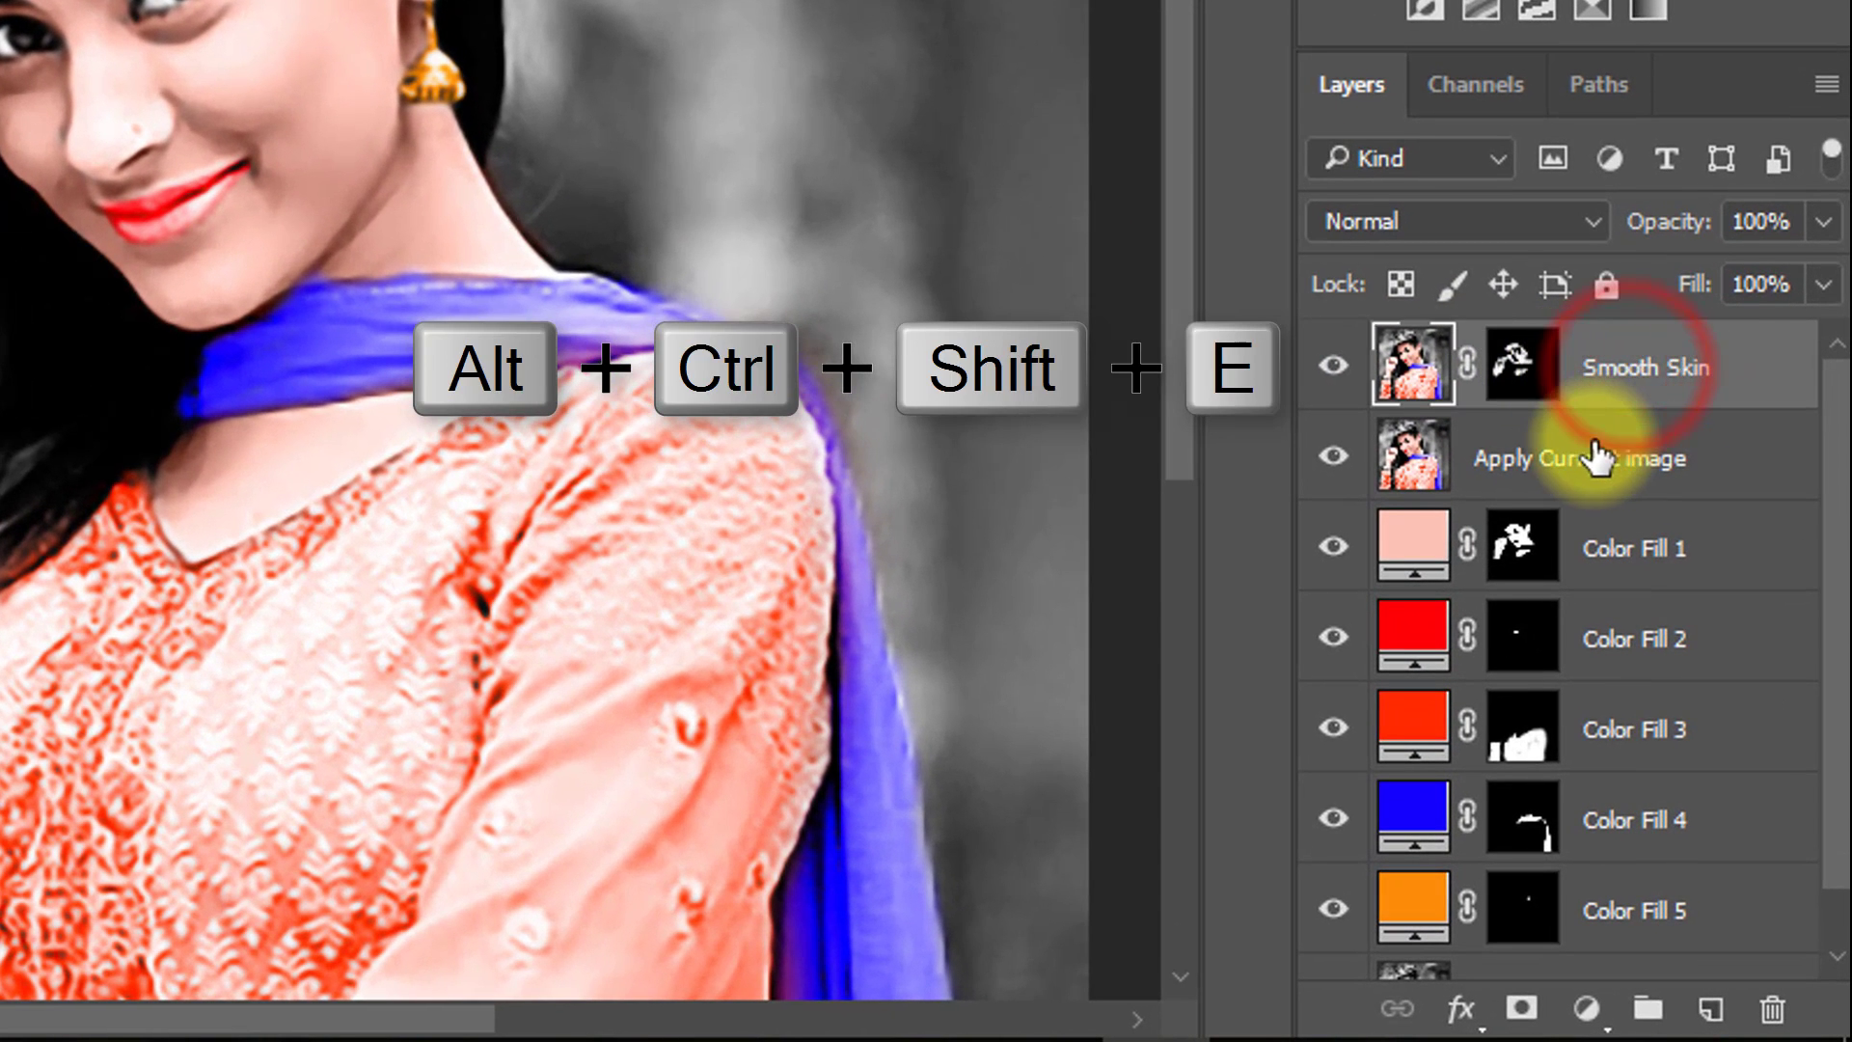
key("ctrl+alt+shift+e")
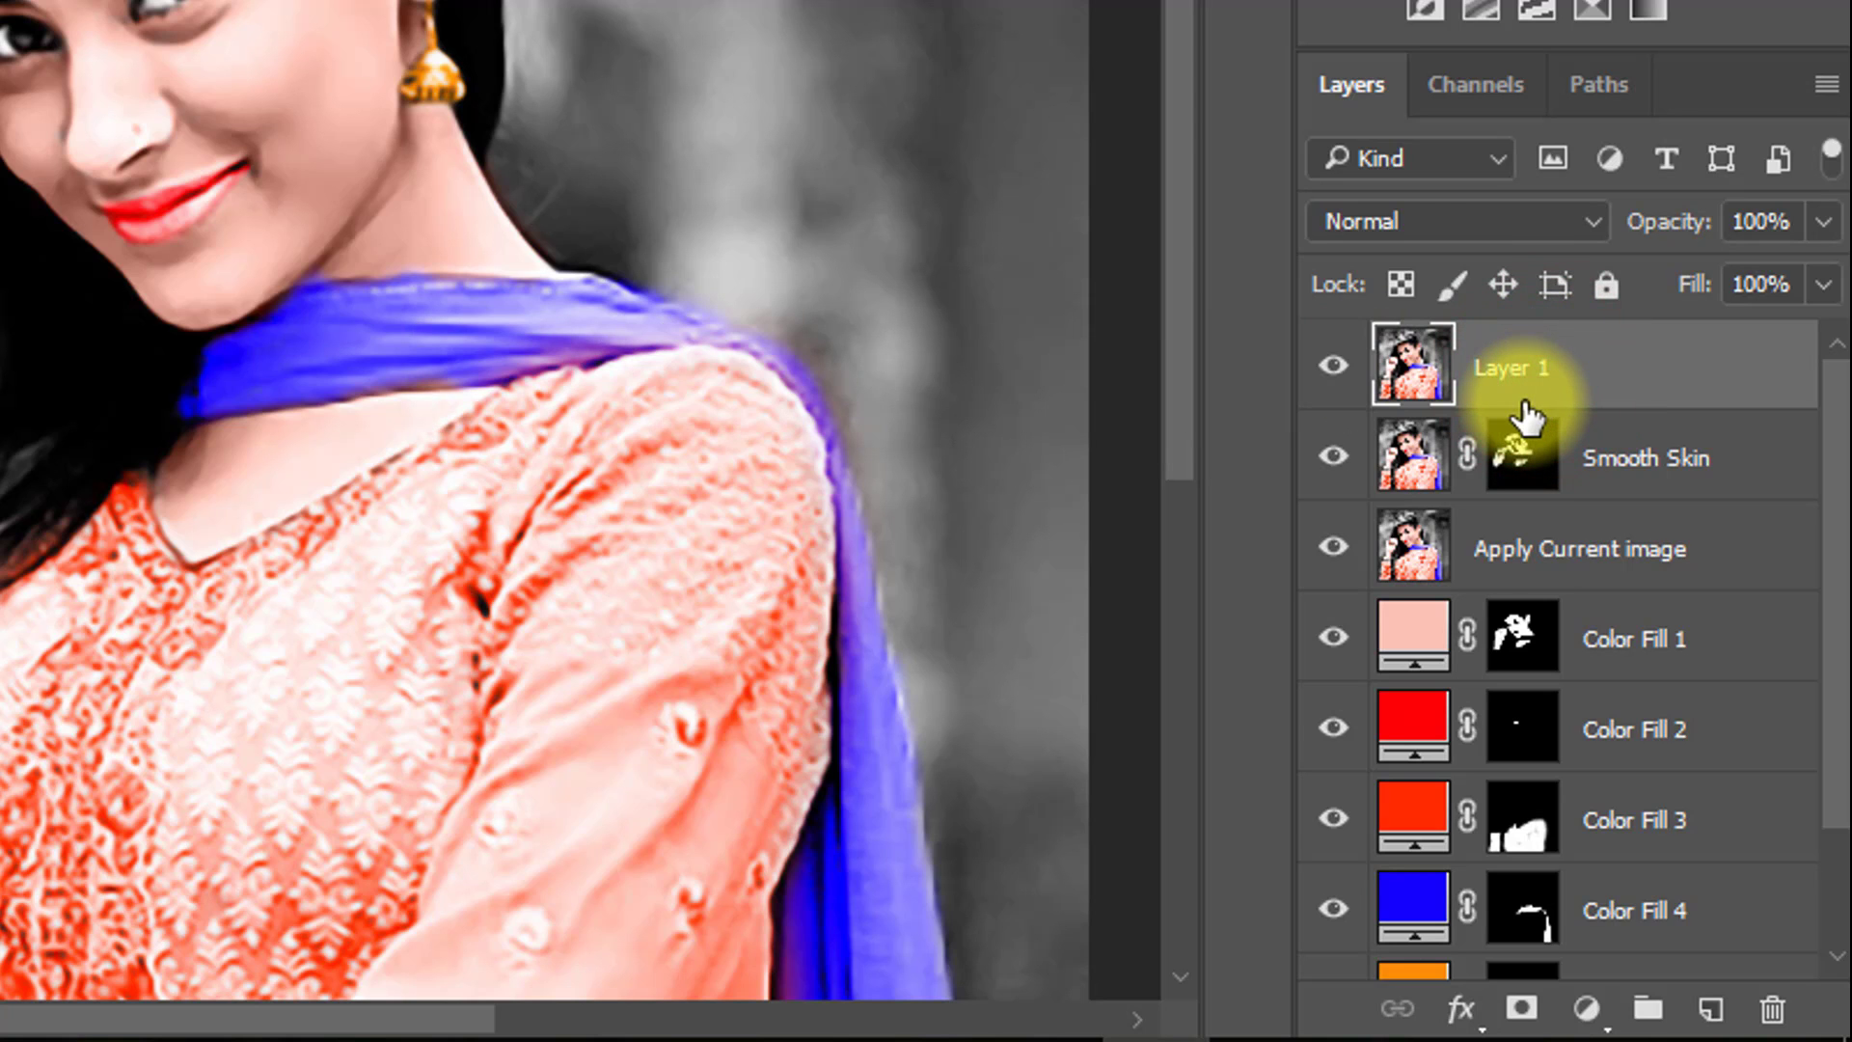
Step: Add a Color Balance adjustment layer with midtones at Cyan-Red +2, Magenta-Green -6 and Yellow-Blue +6
left_click(1587, 1008)
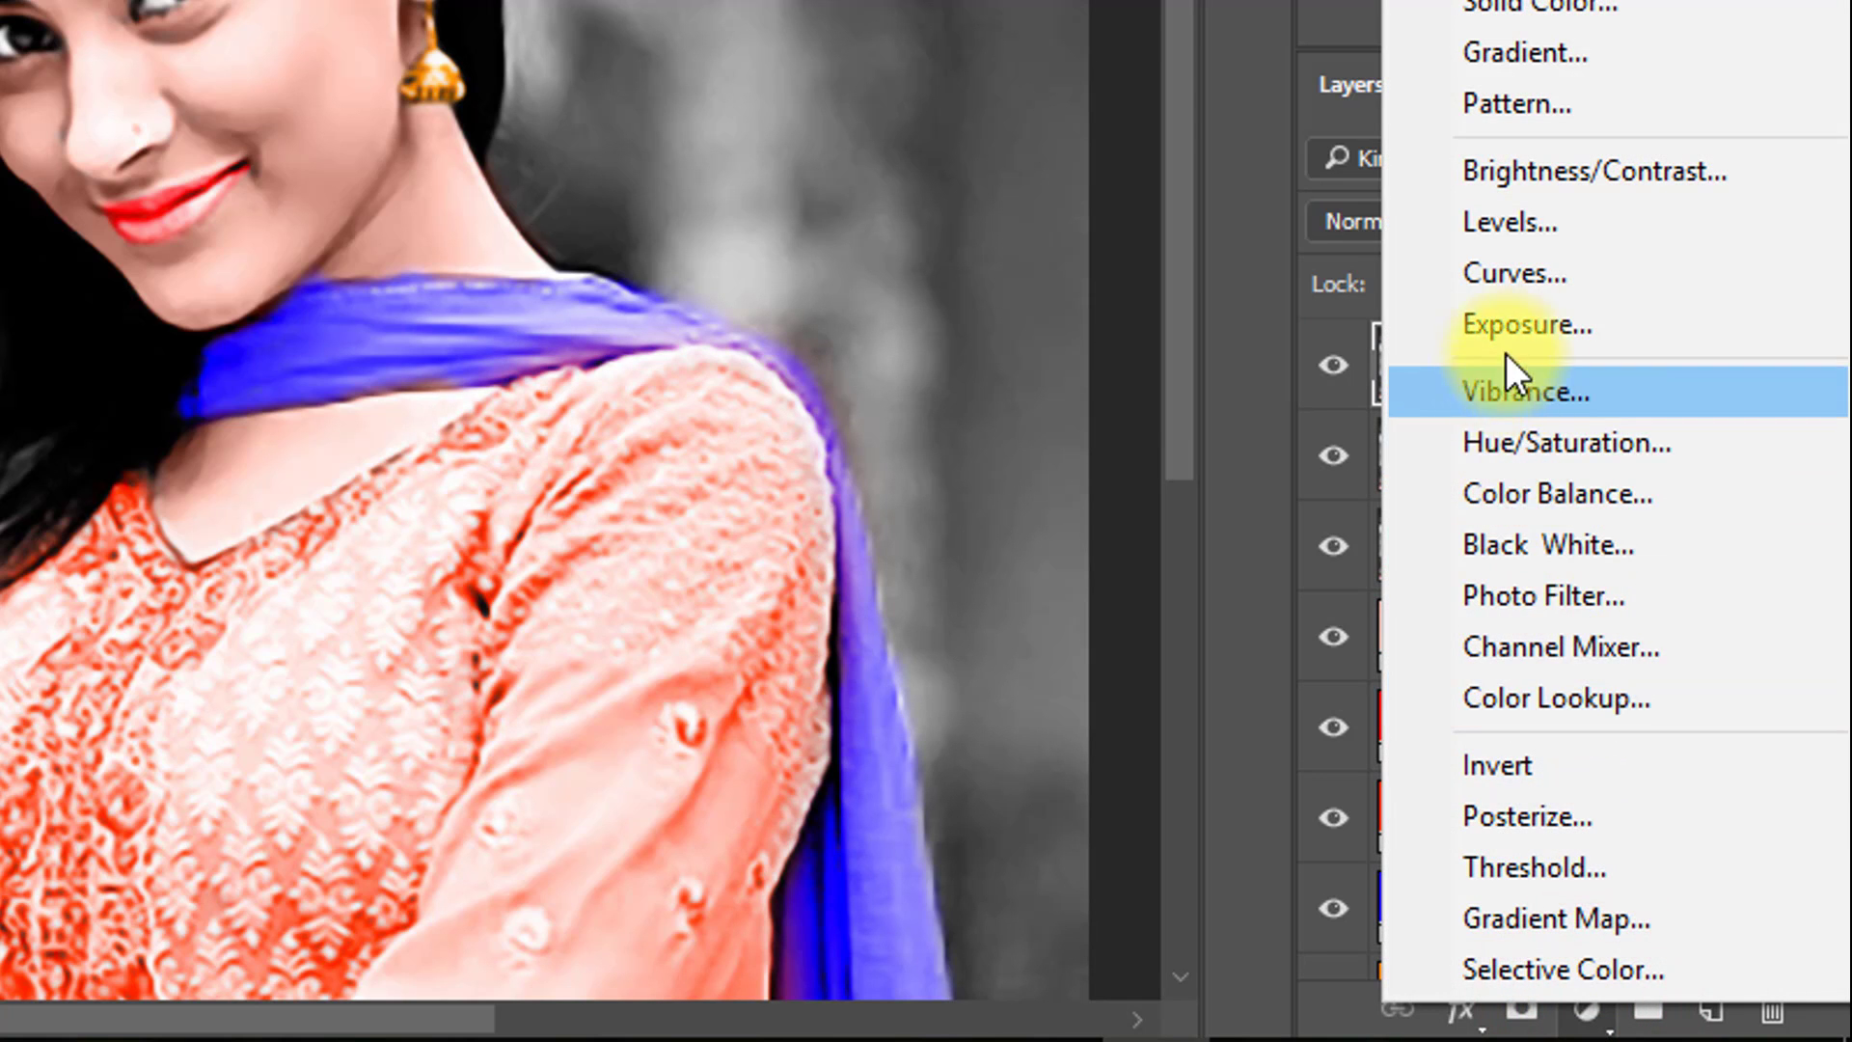
left_click(1570, 494)
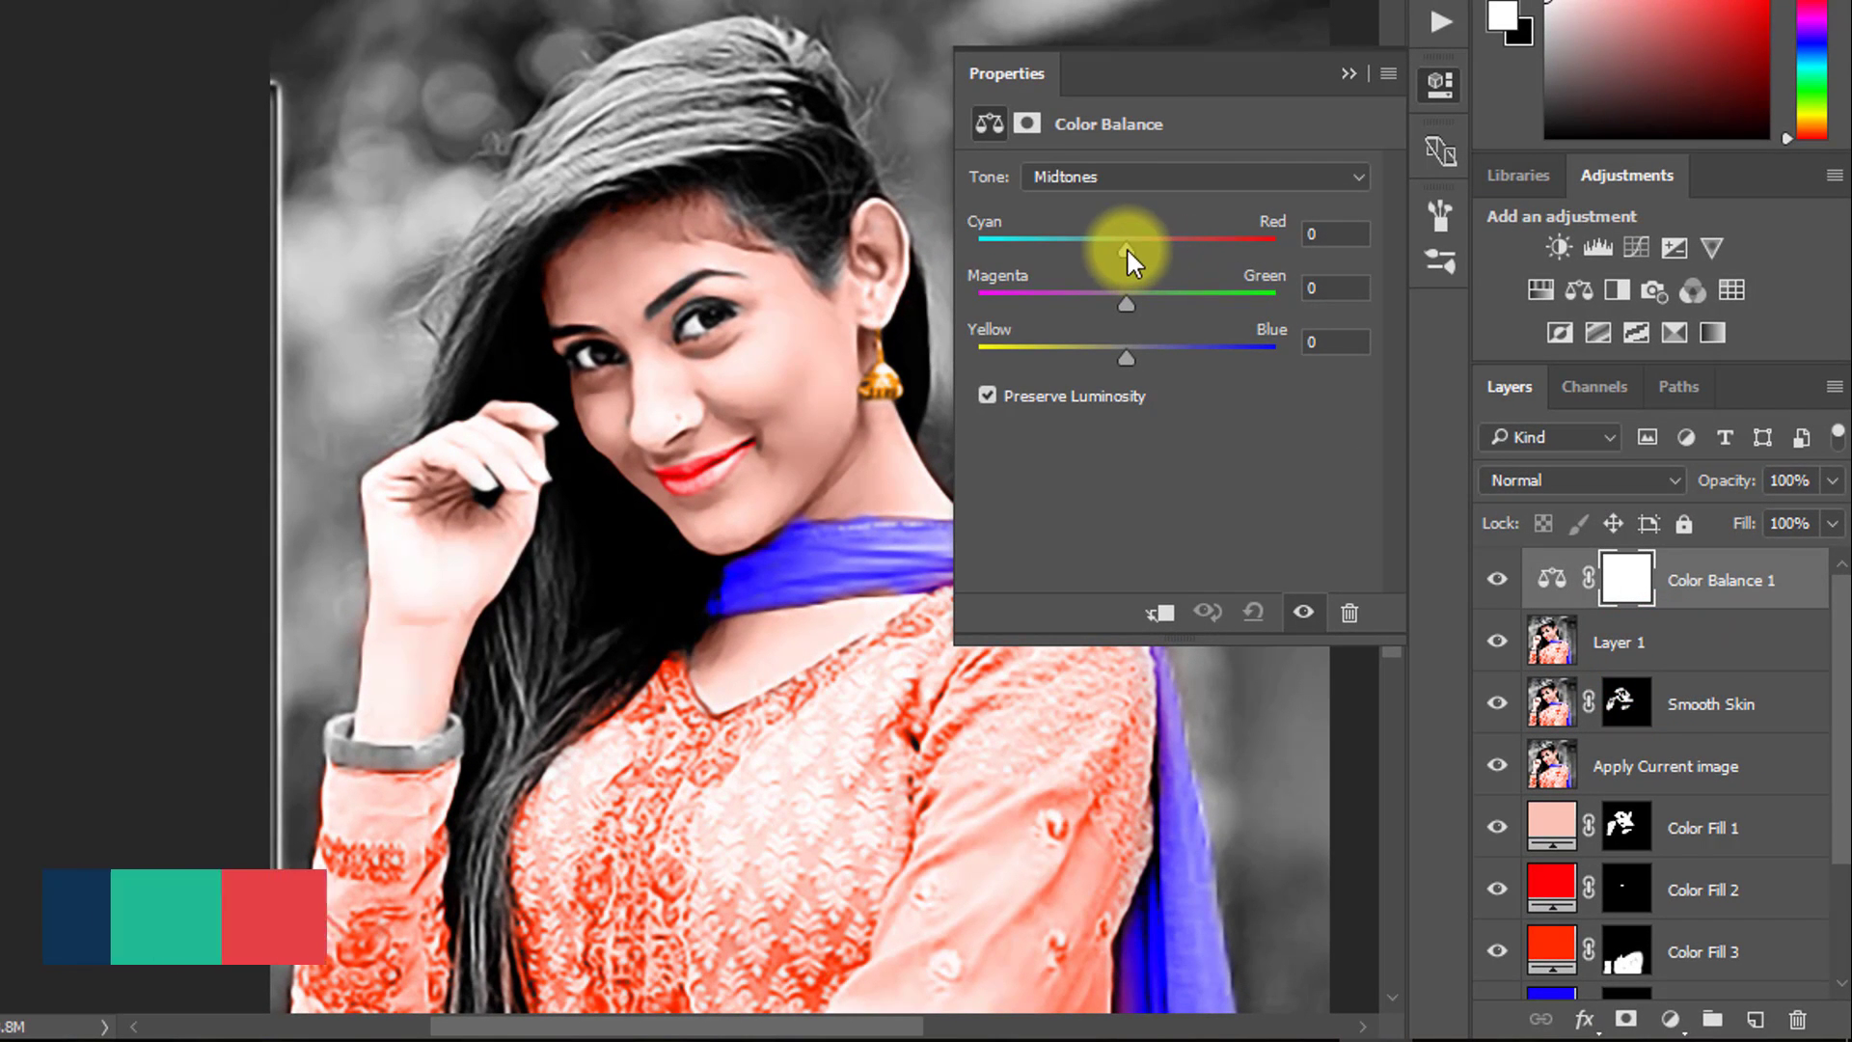
mouse_move(1127, 248)
left_mouse_down()
mouse_move(1149, 247)
mouse_move(1127, 250)
mouse_move(1113, 303)
mouse_move(1137, 357)
mouse_move(1107, 309)
mouse_move(1124, 251)
left_mouse_up()
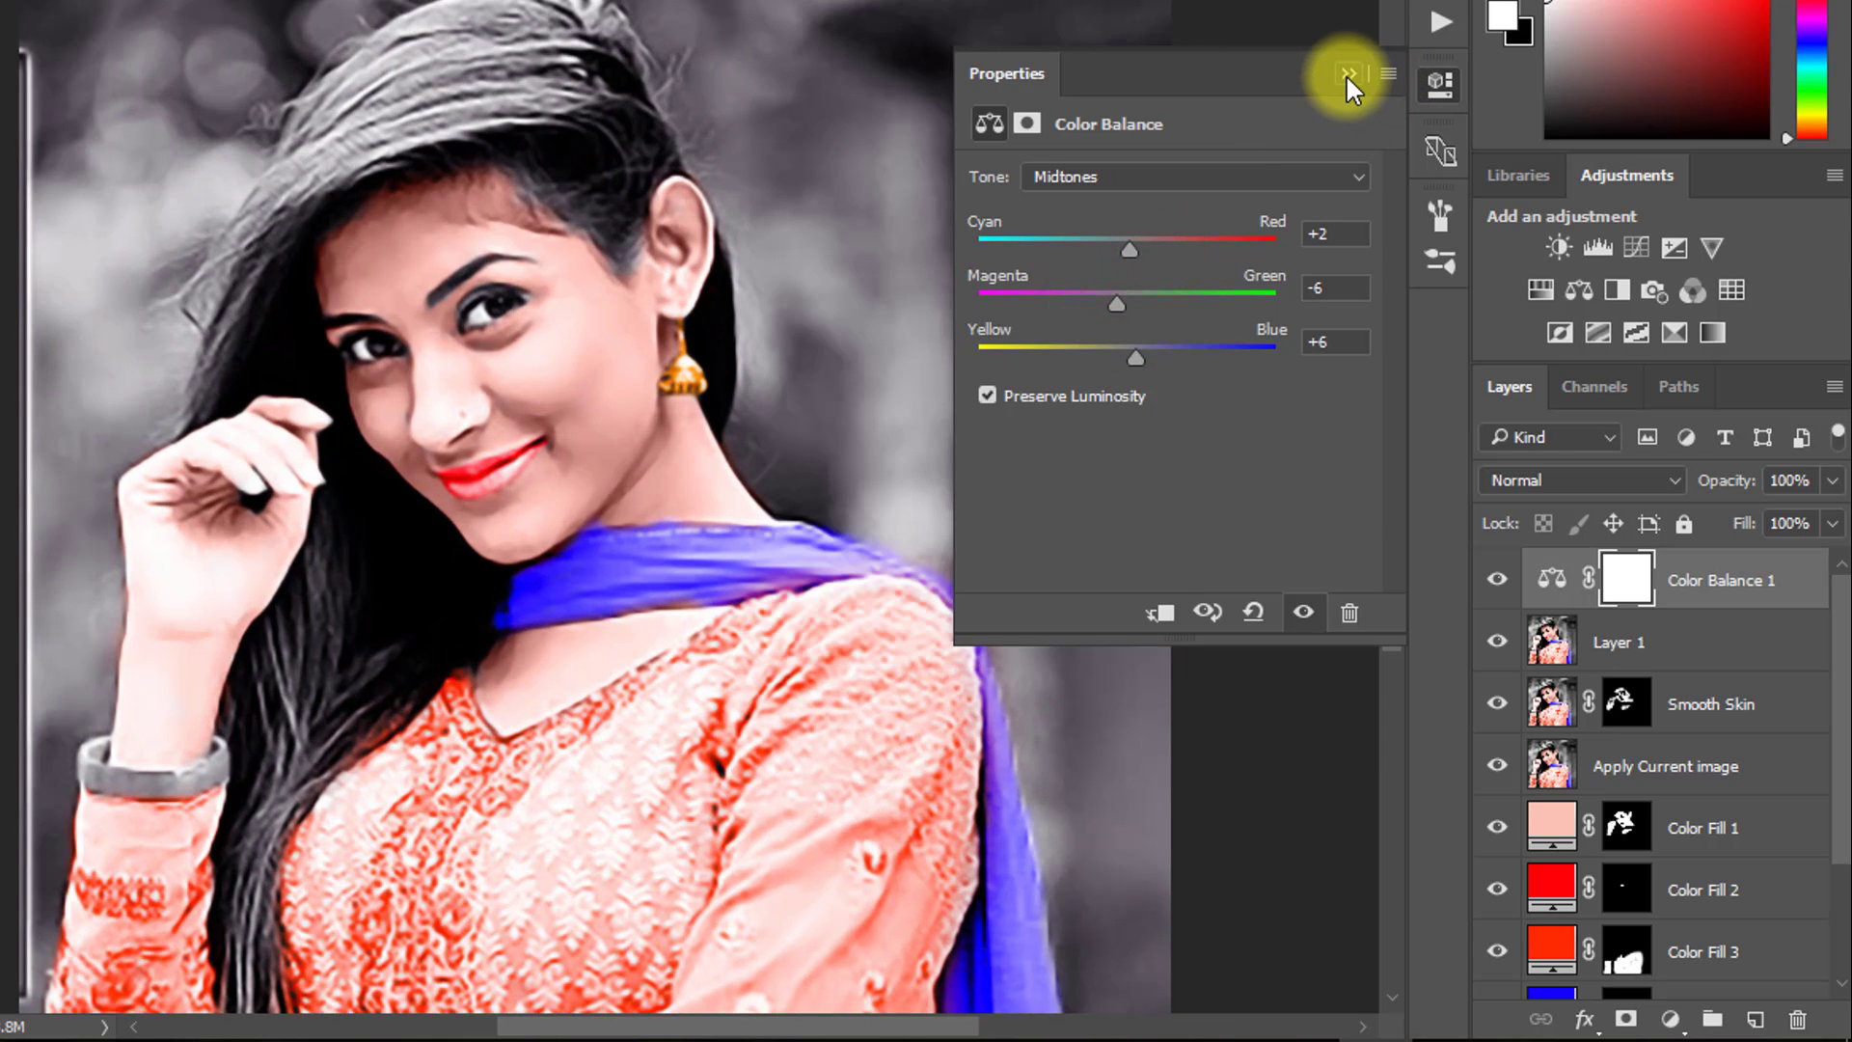
left_click(1347, 74)
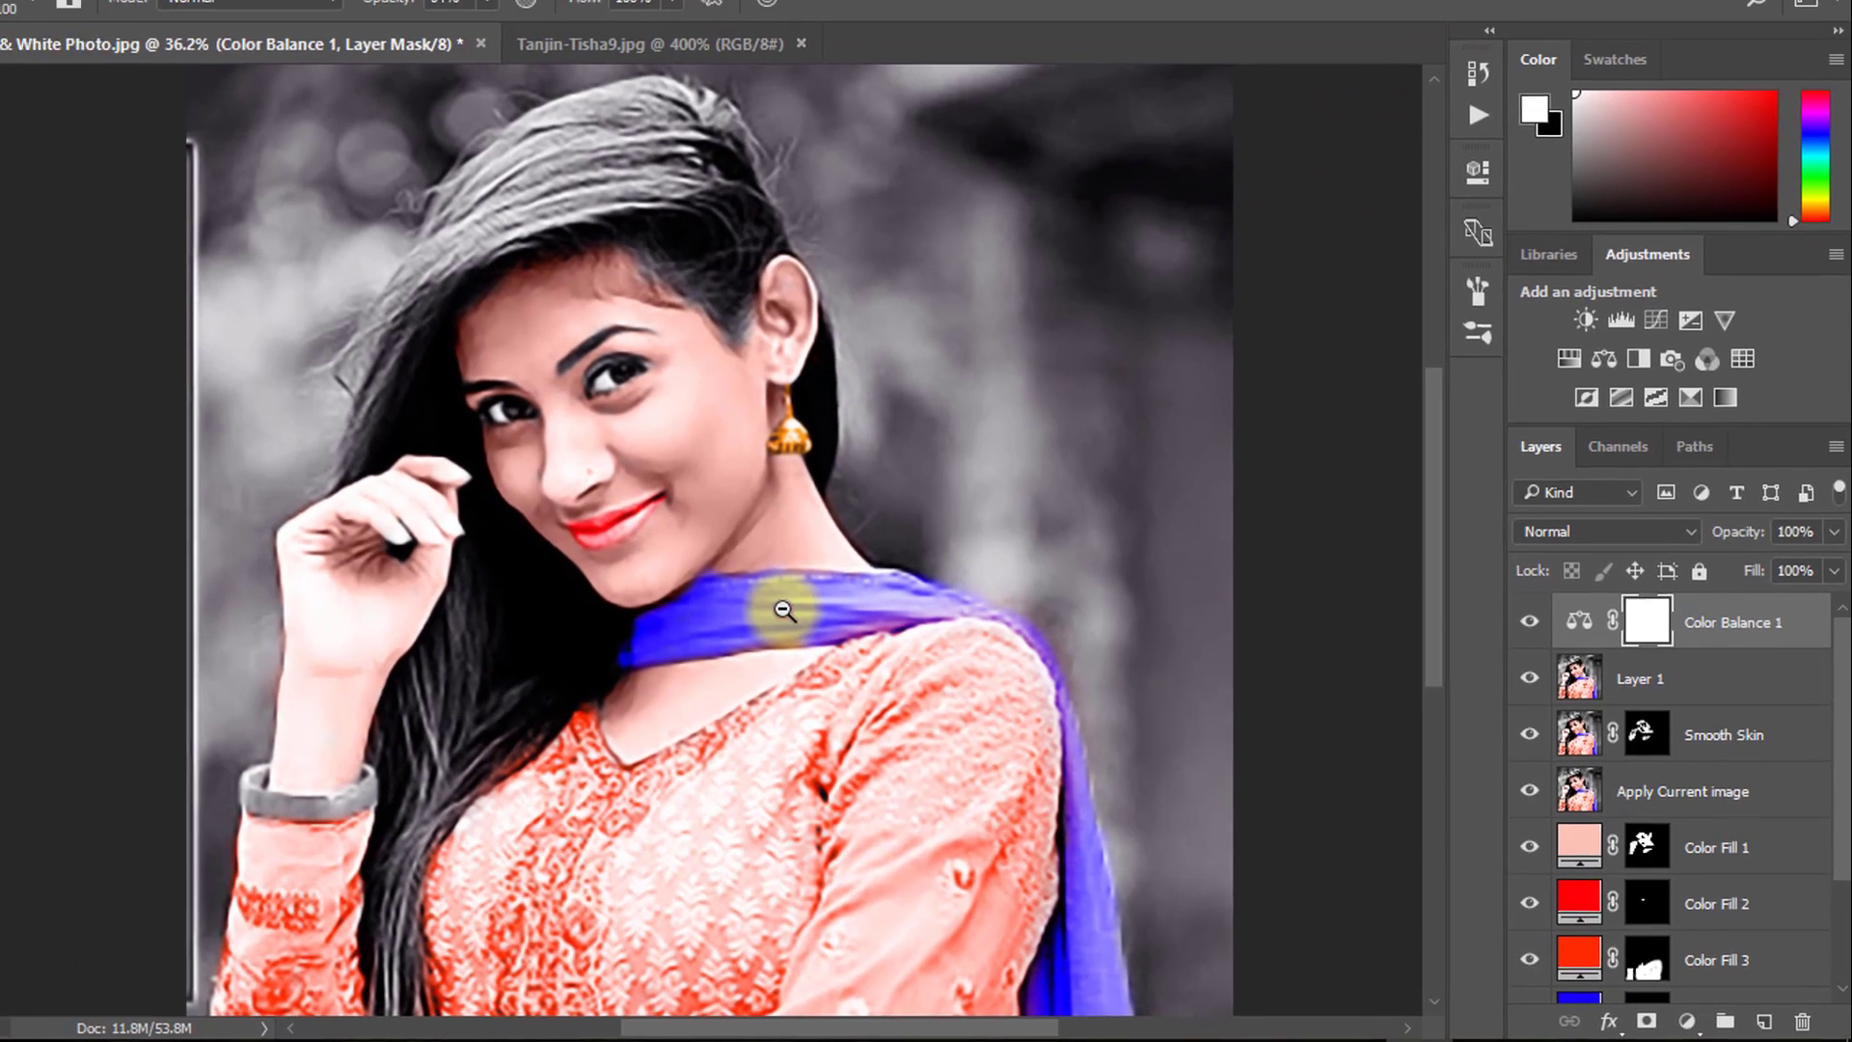
Step: Compare the original with the colorized result by hiding every layer except Background and showing them all again
left_click(678, 564, "alt")
left_click(726, 627, "alt")
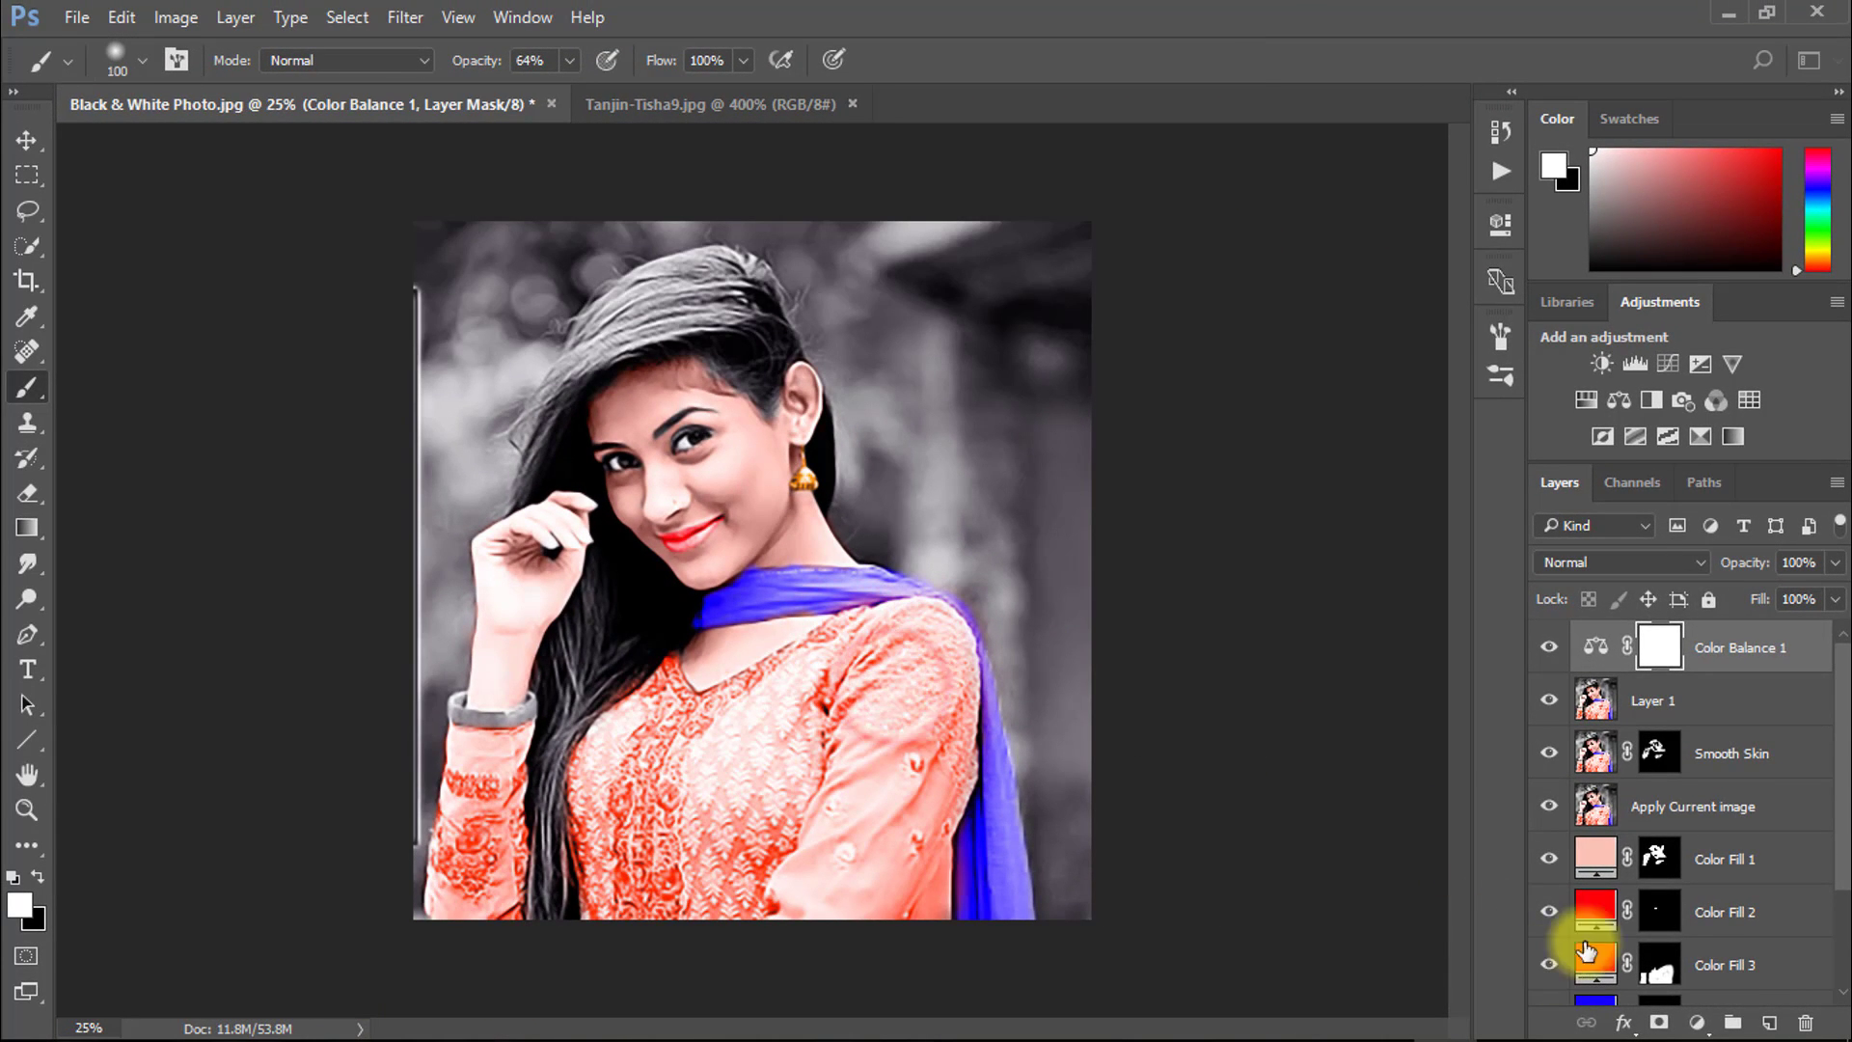
scroll(1621, 853, "down", 3)
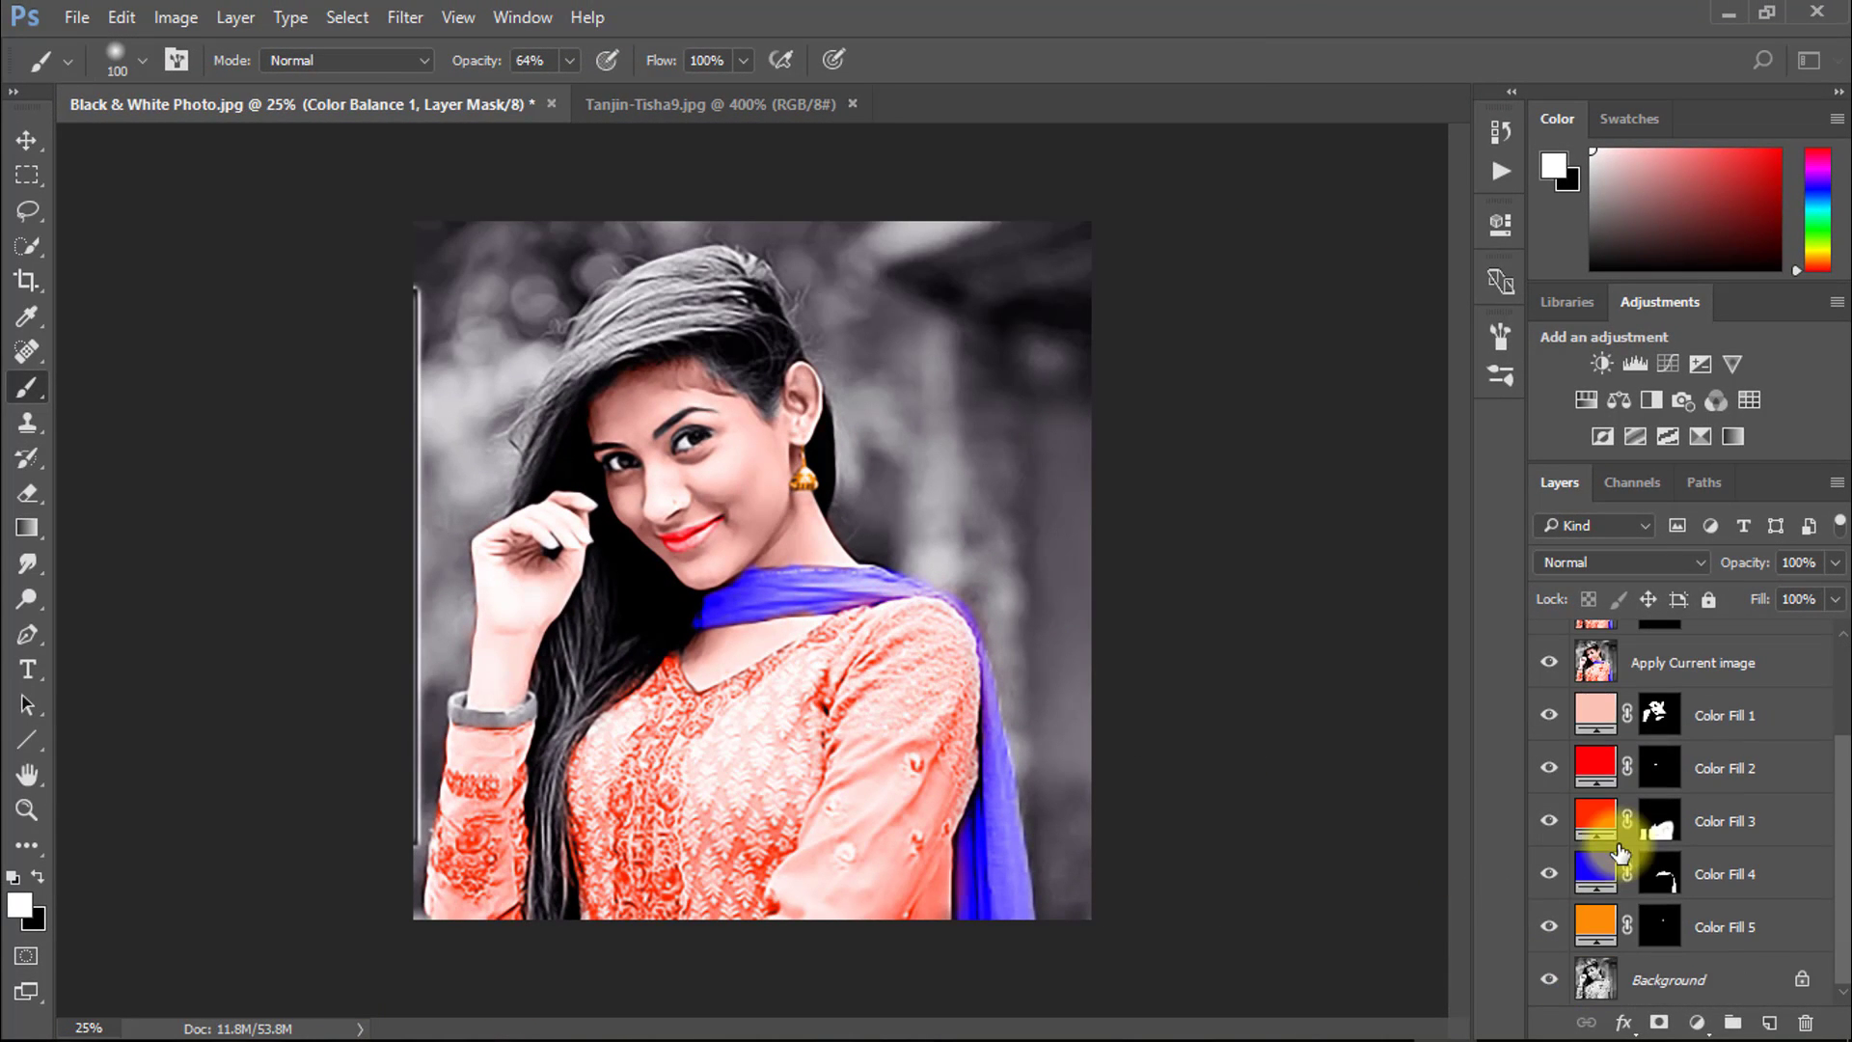
left_click(1550, 980, "alt")
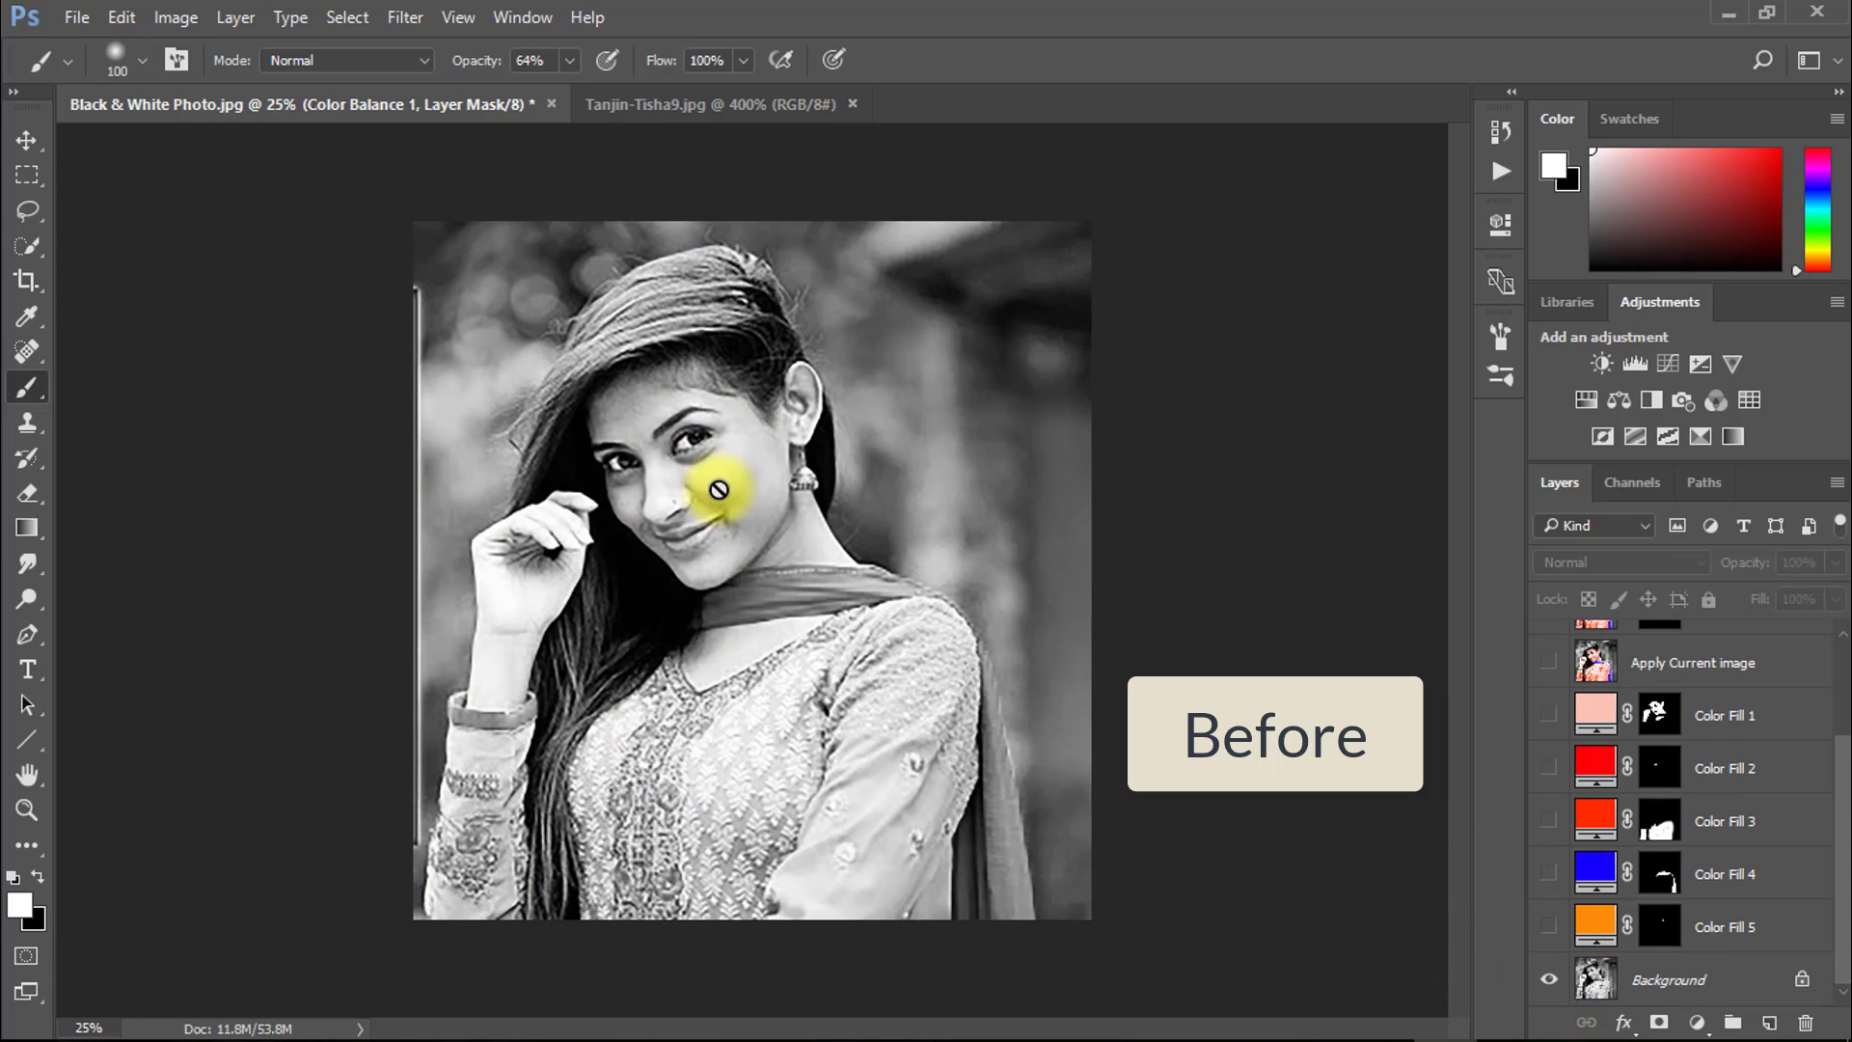
left_click(1548, 982, "alt")
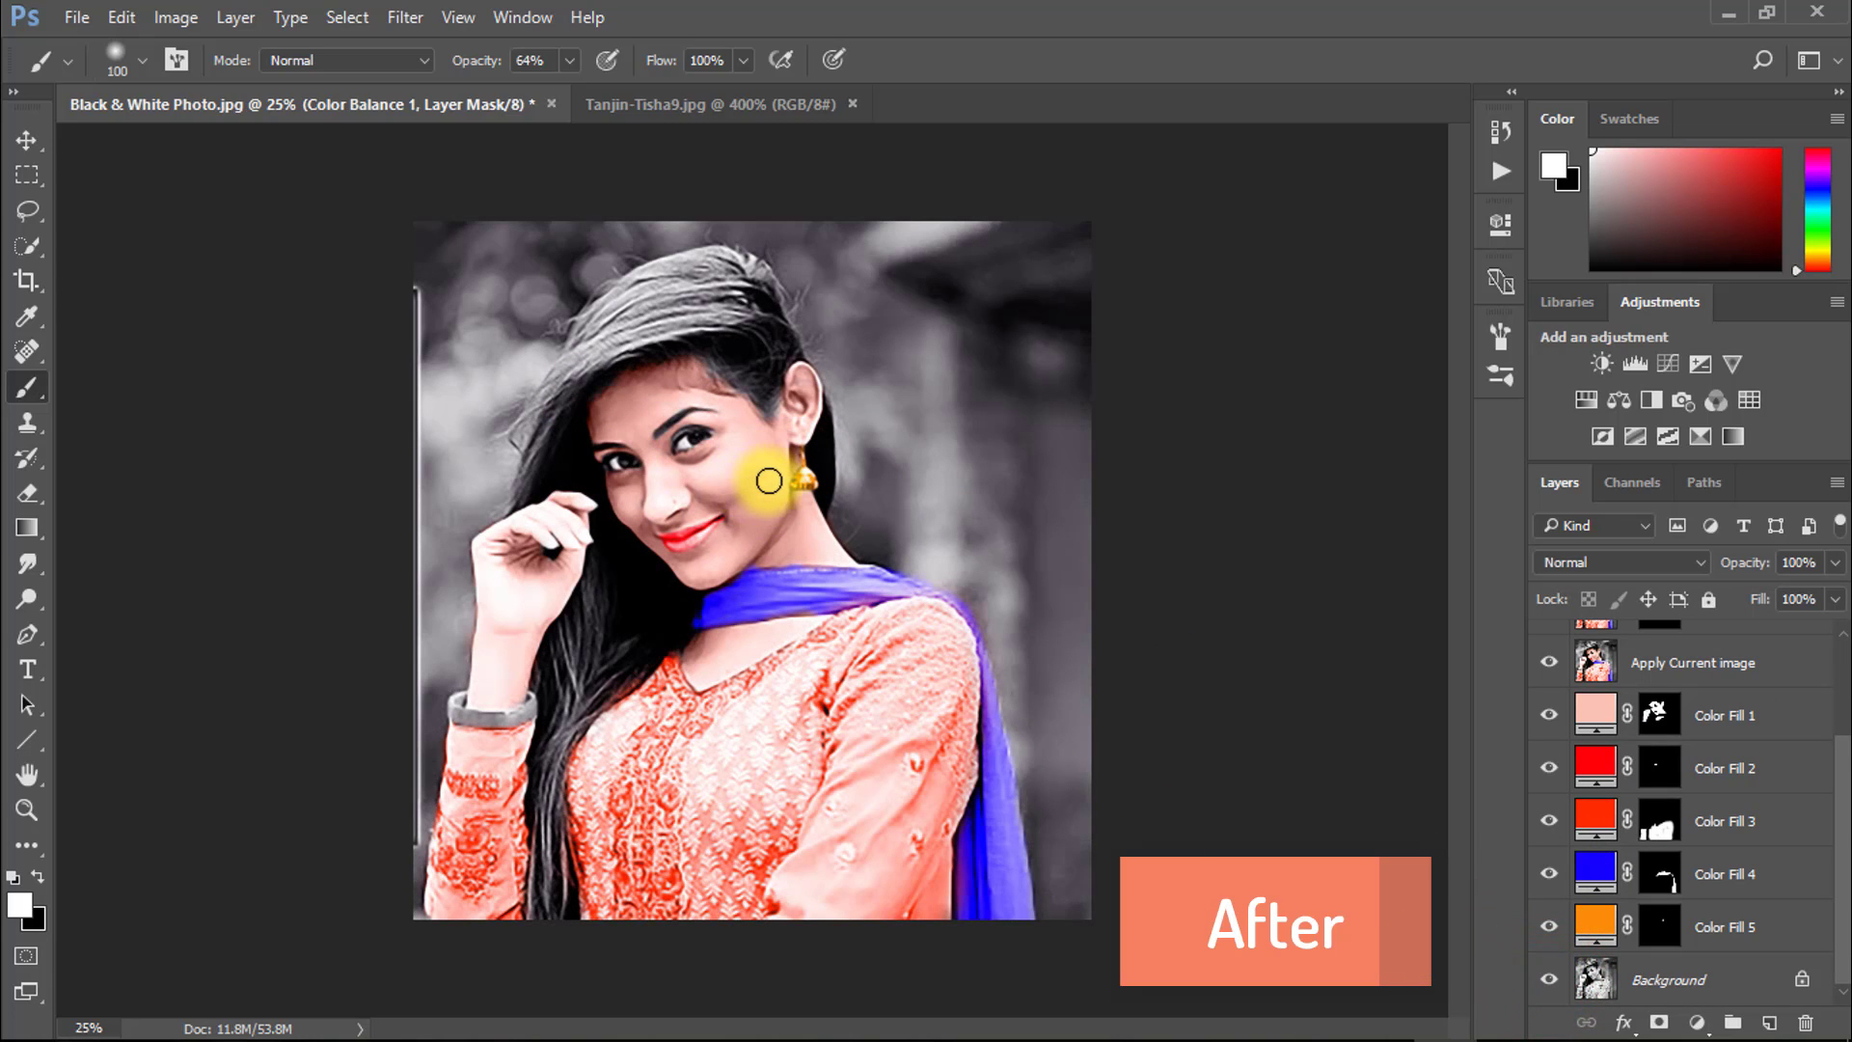
scroll(1698, 806, "up", 3)
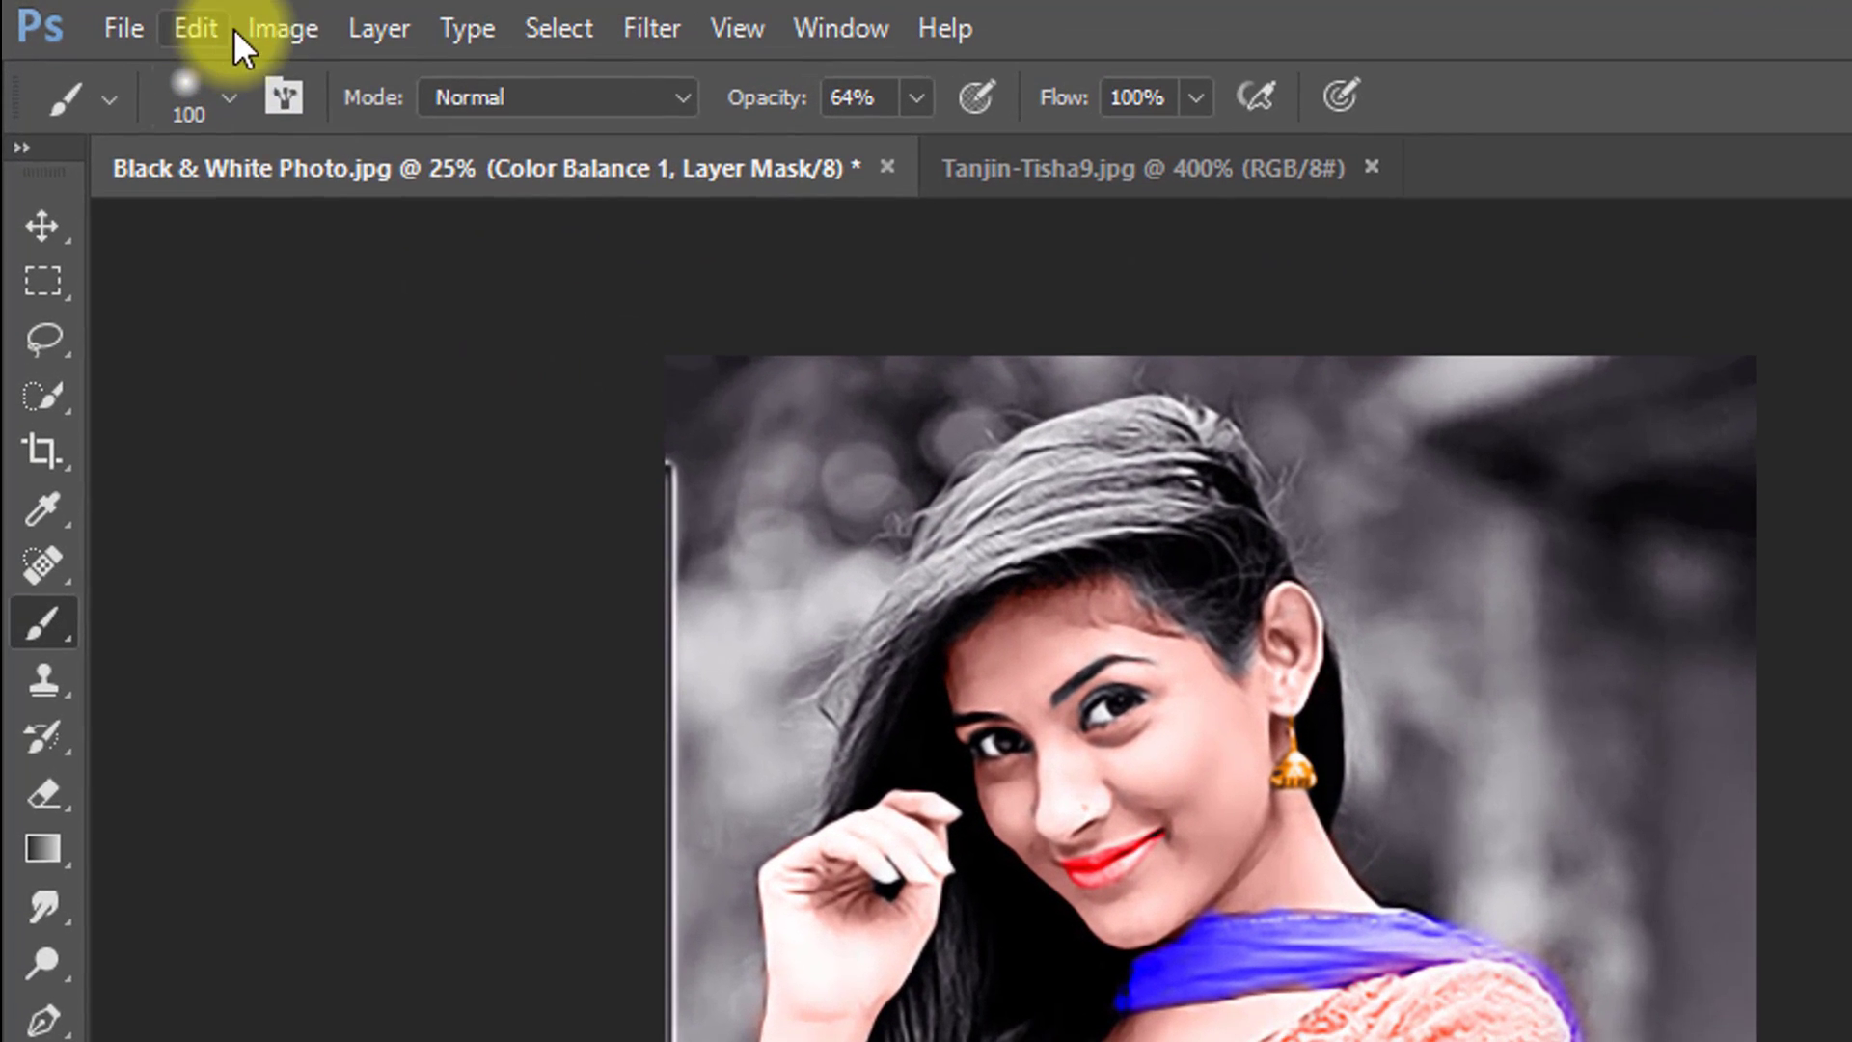
Step: Resize the image to a width of 3000 pixels with proportions linked, at a resolution of 300 pixels/inch
left_click(174, 17)
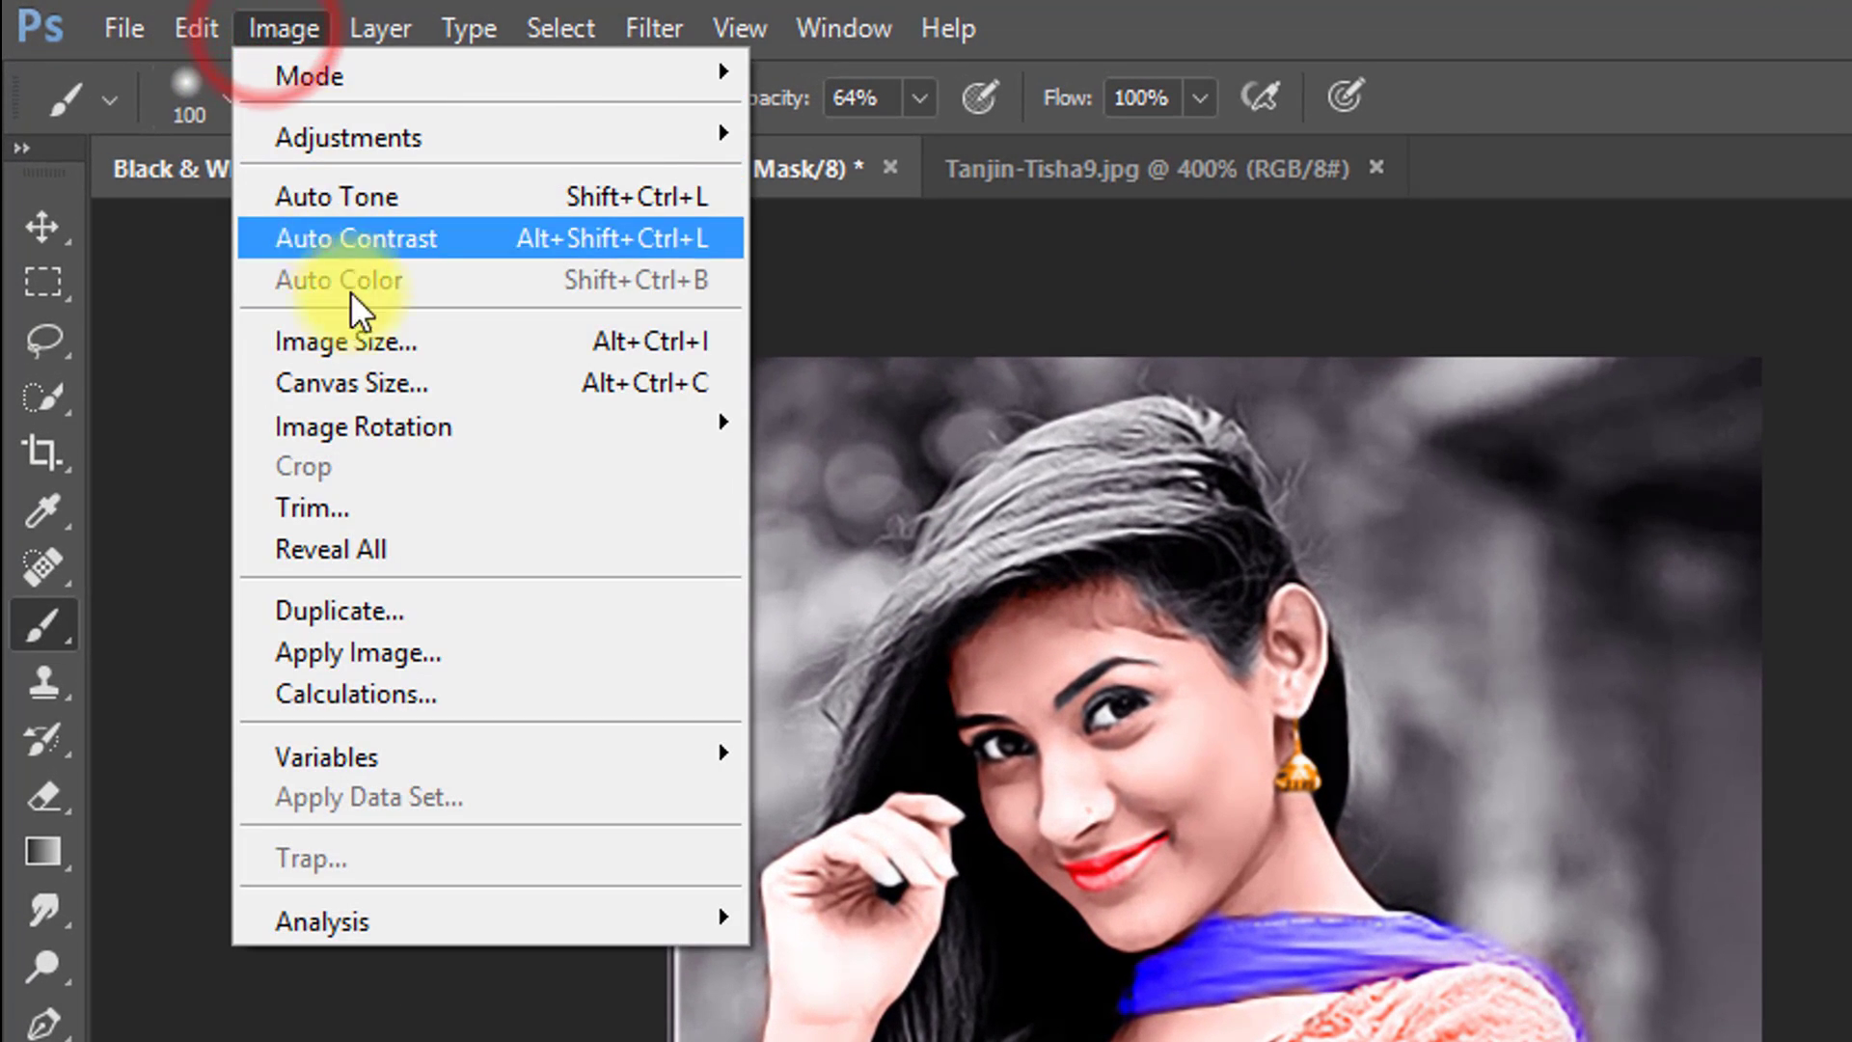
left_click(394, 345)
double_click(1628, 513)
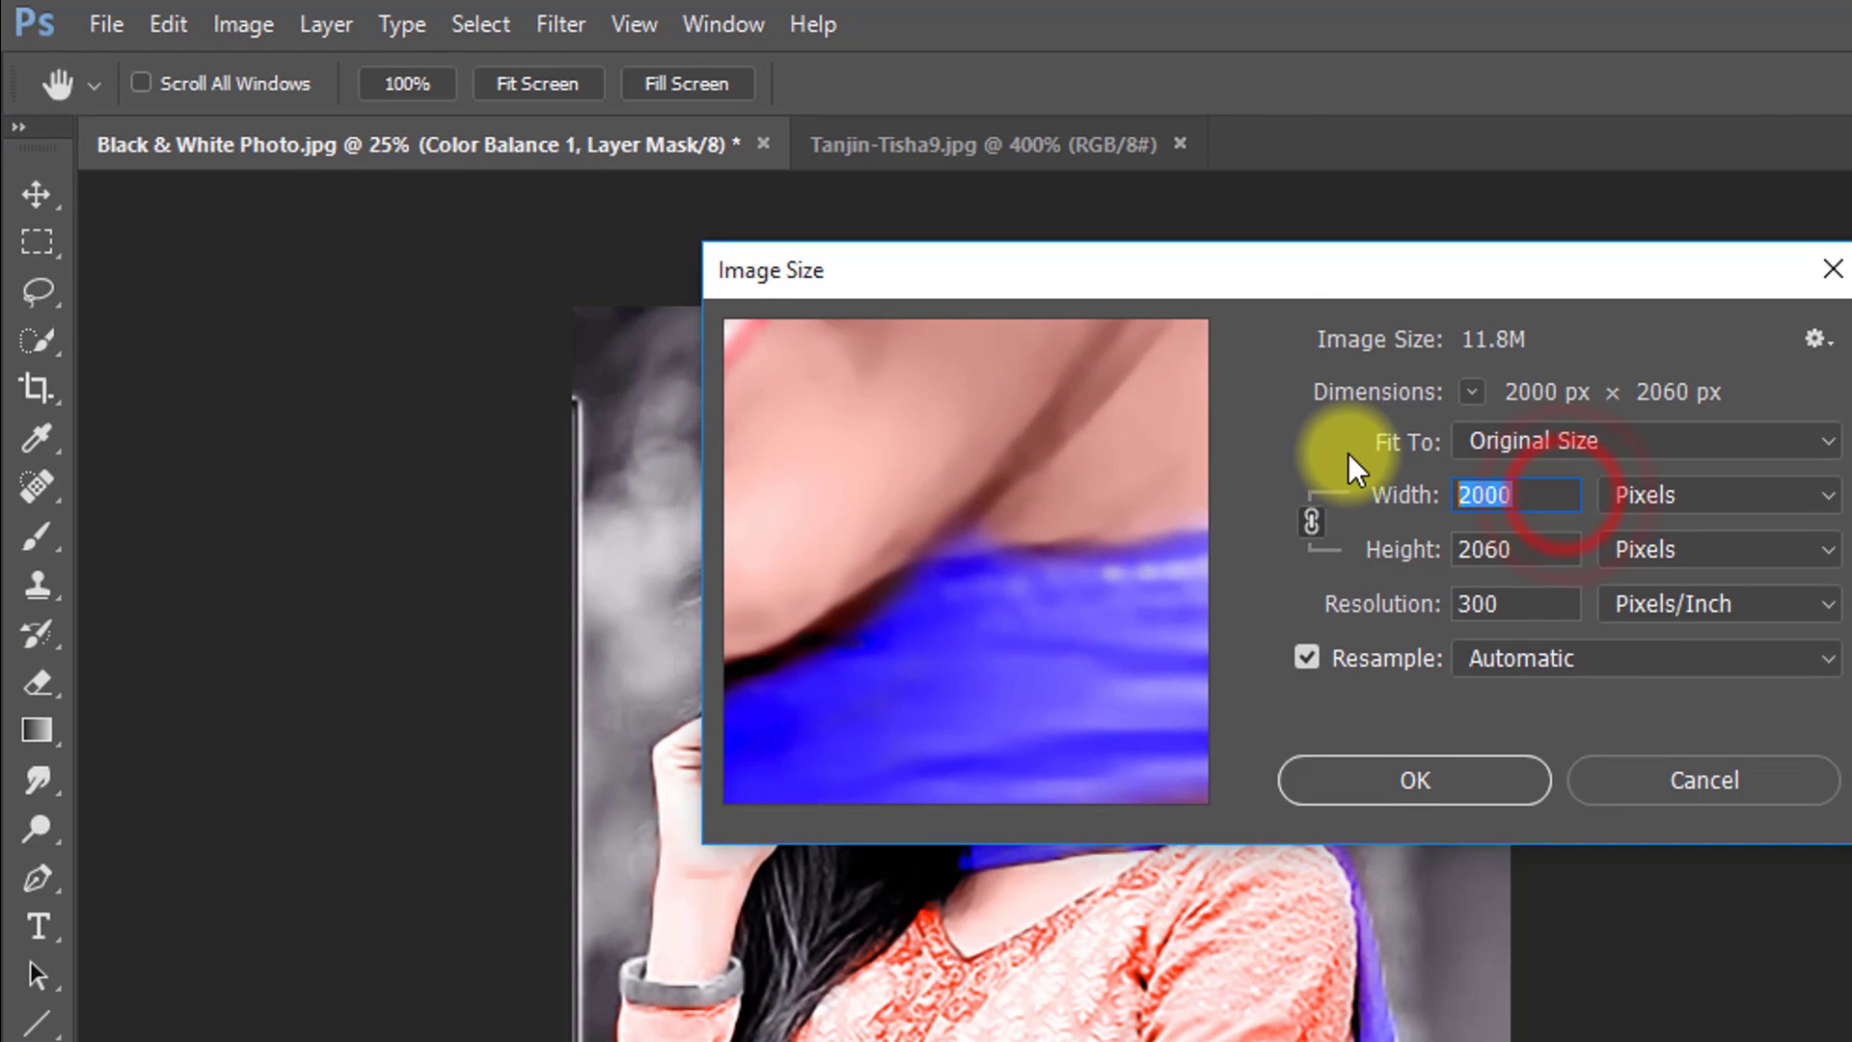
type("3000")
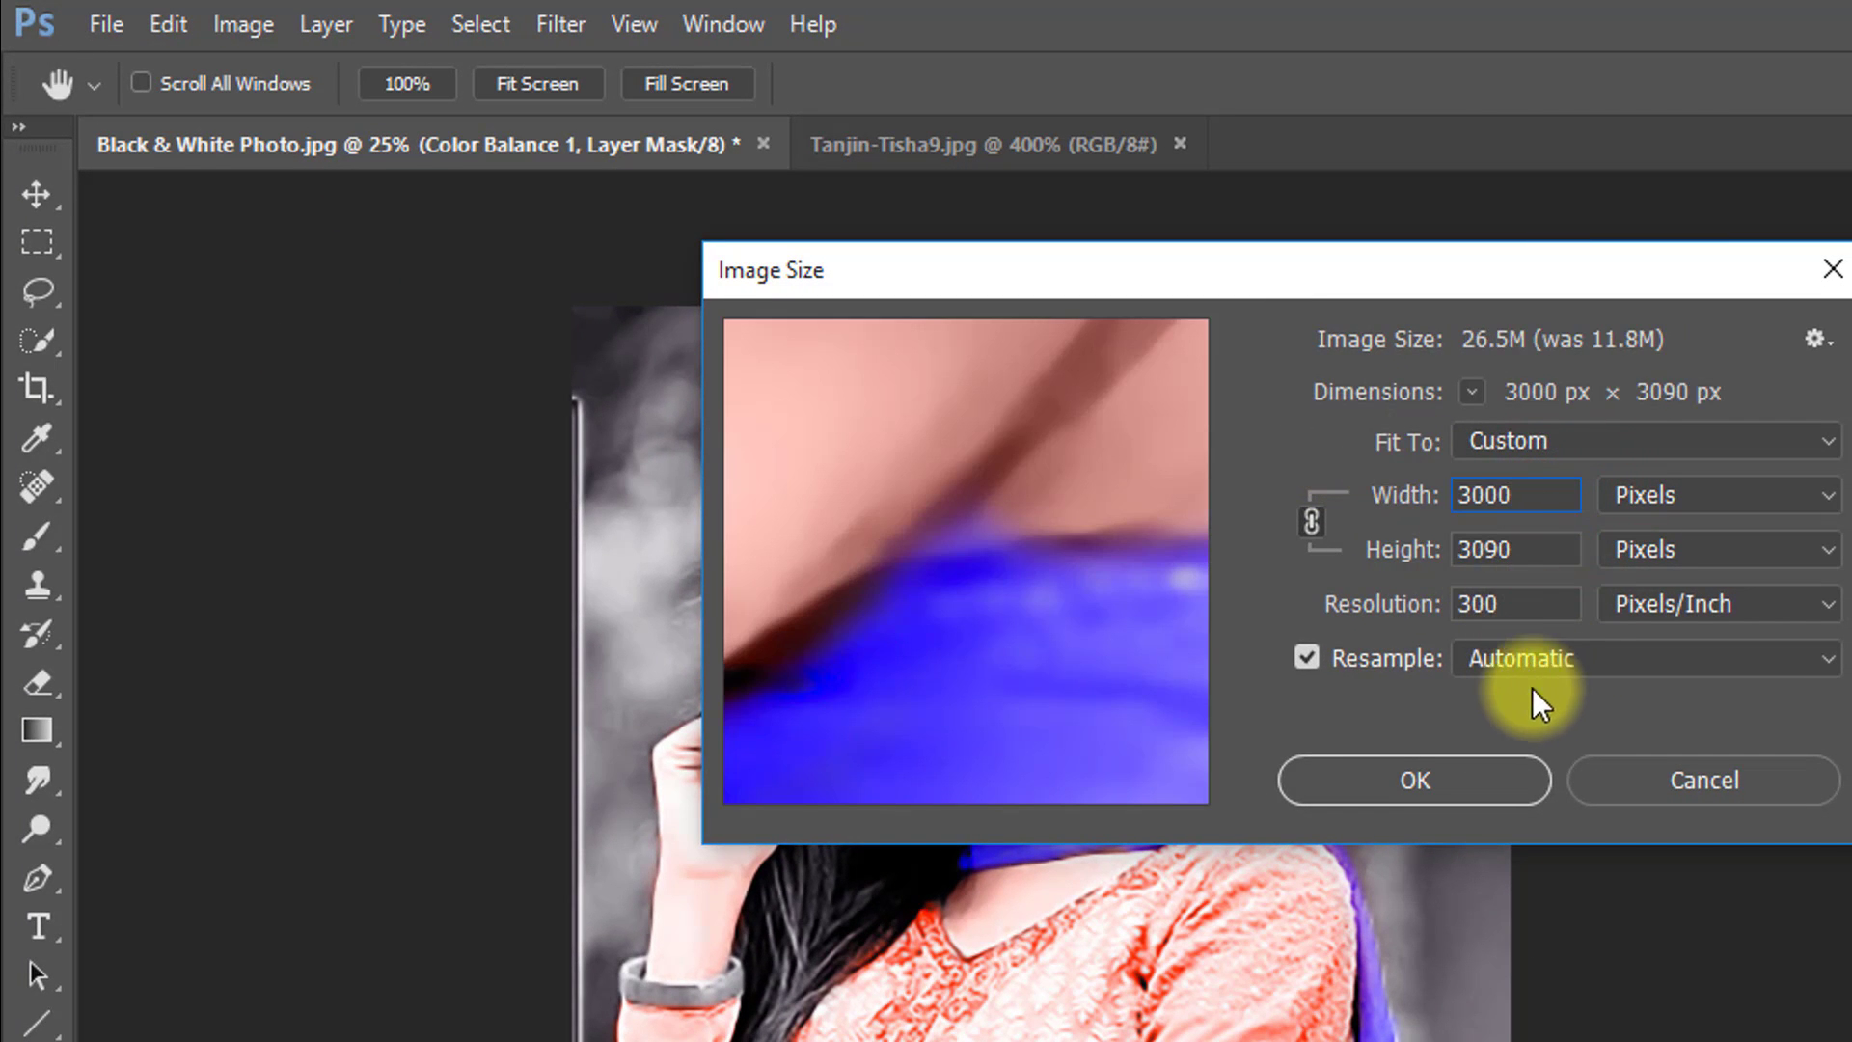
double_click(1536, 605)
left_click(1450, 779)
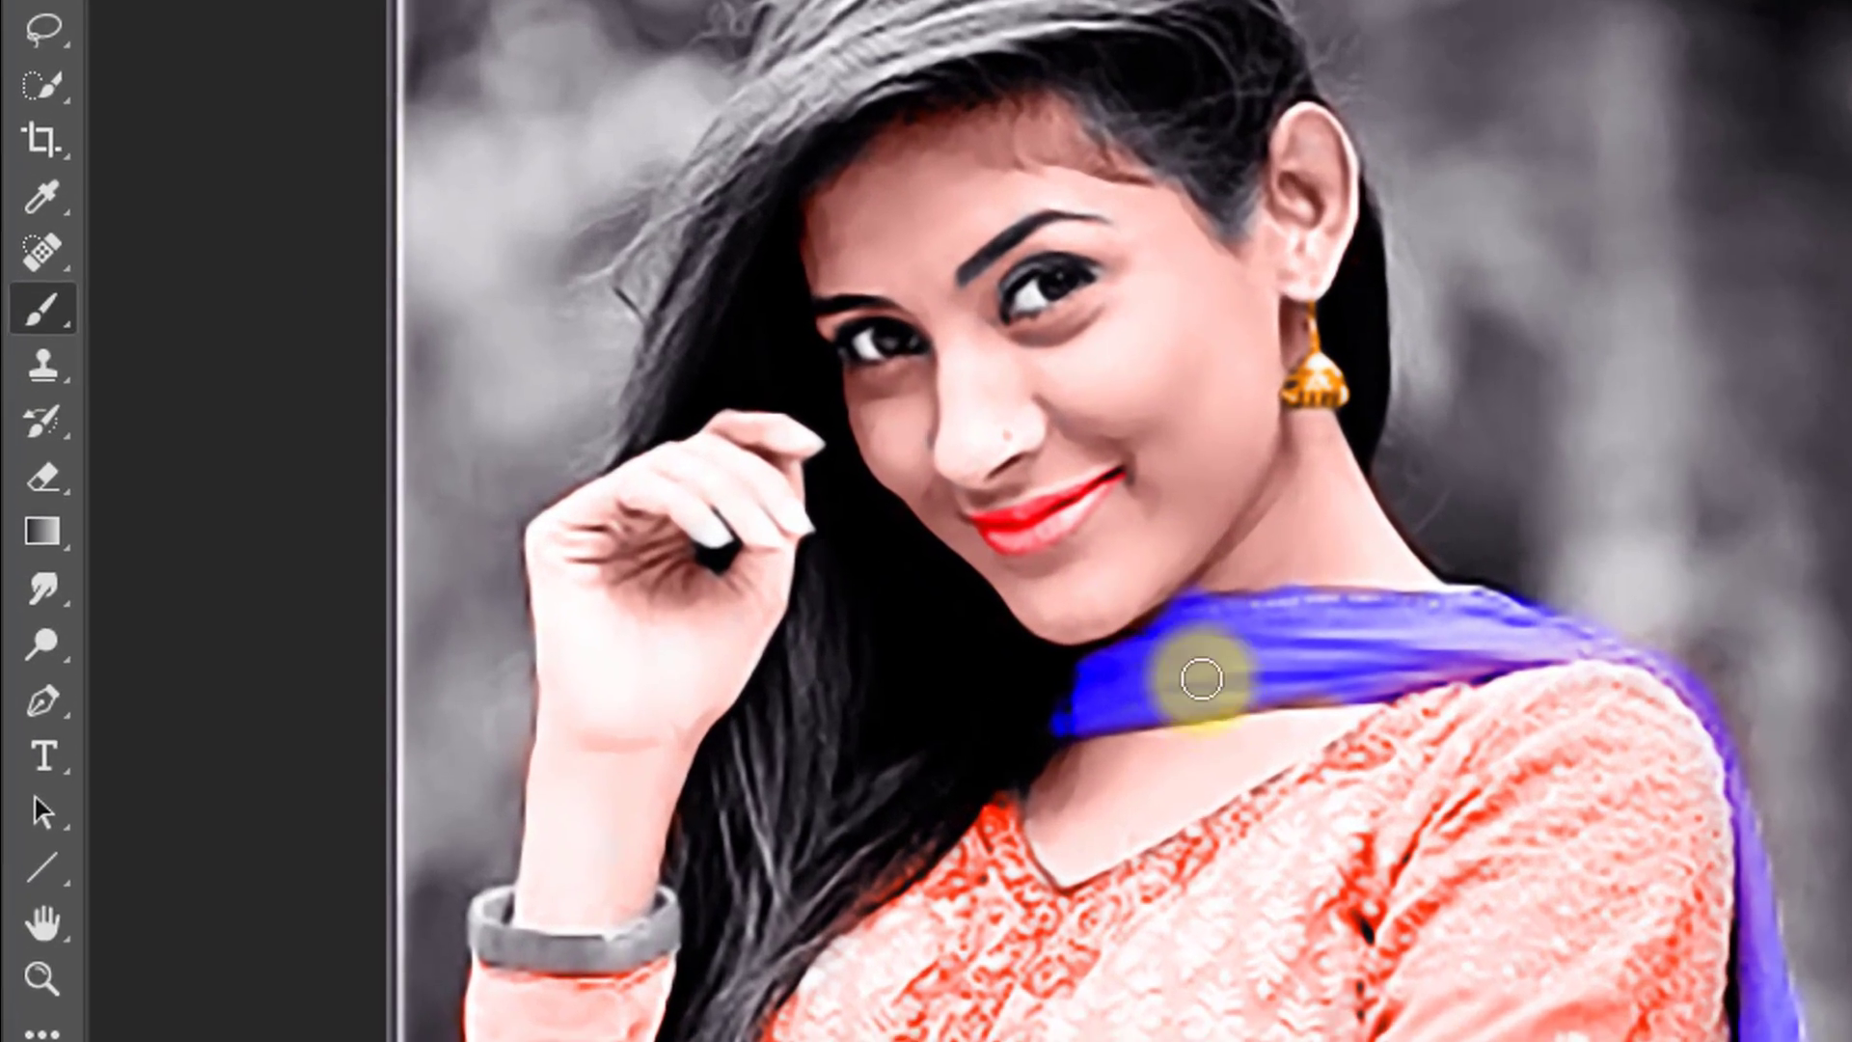
Step: Retouch the forehead edge along the hairline, above the eyebrow nearest the raised hand, with the Spot Healing Brush
left_click(921, 398, "ctrl")
left_click(921, 397, "ctrl")
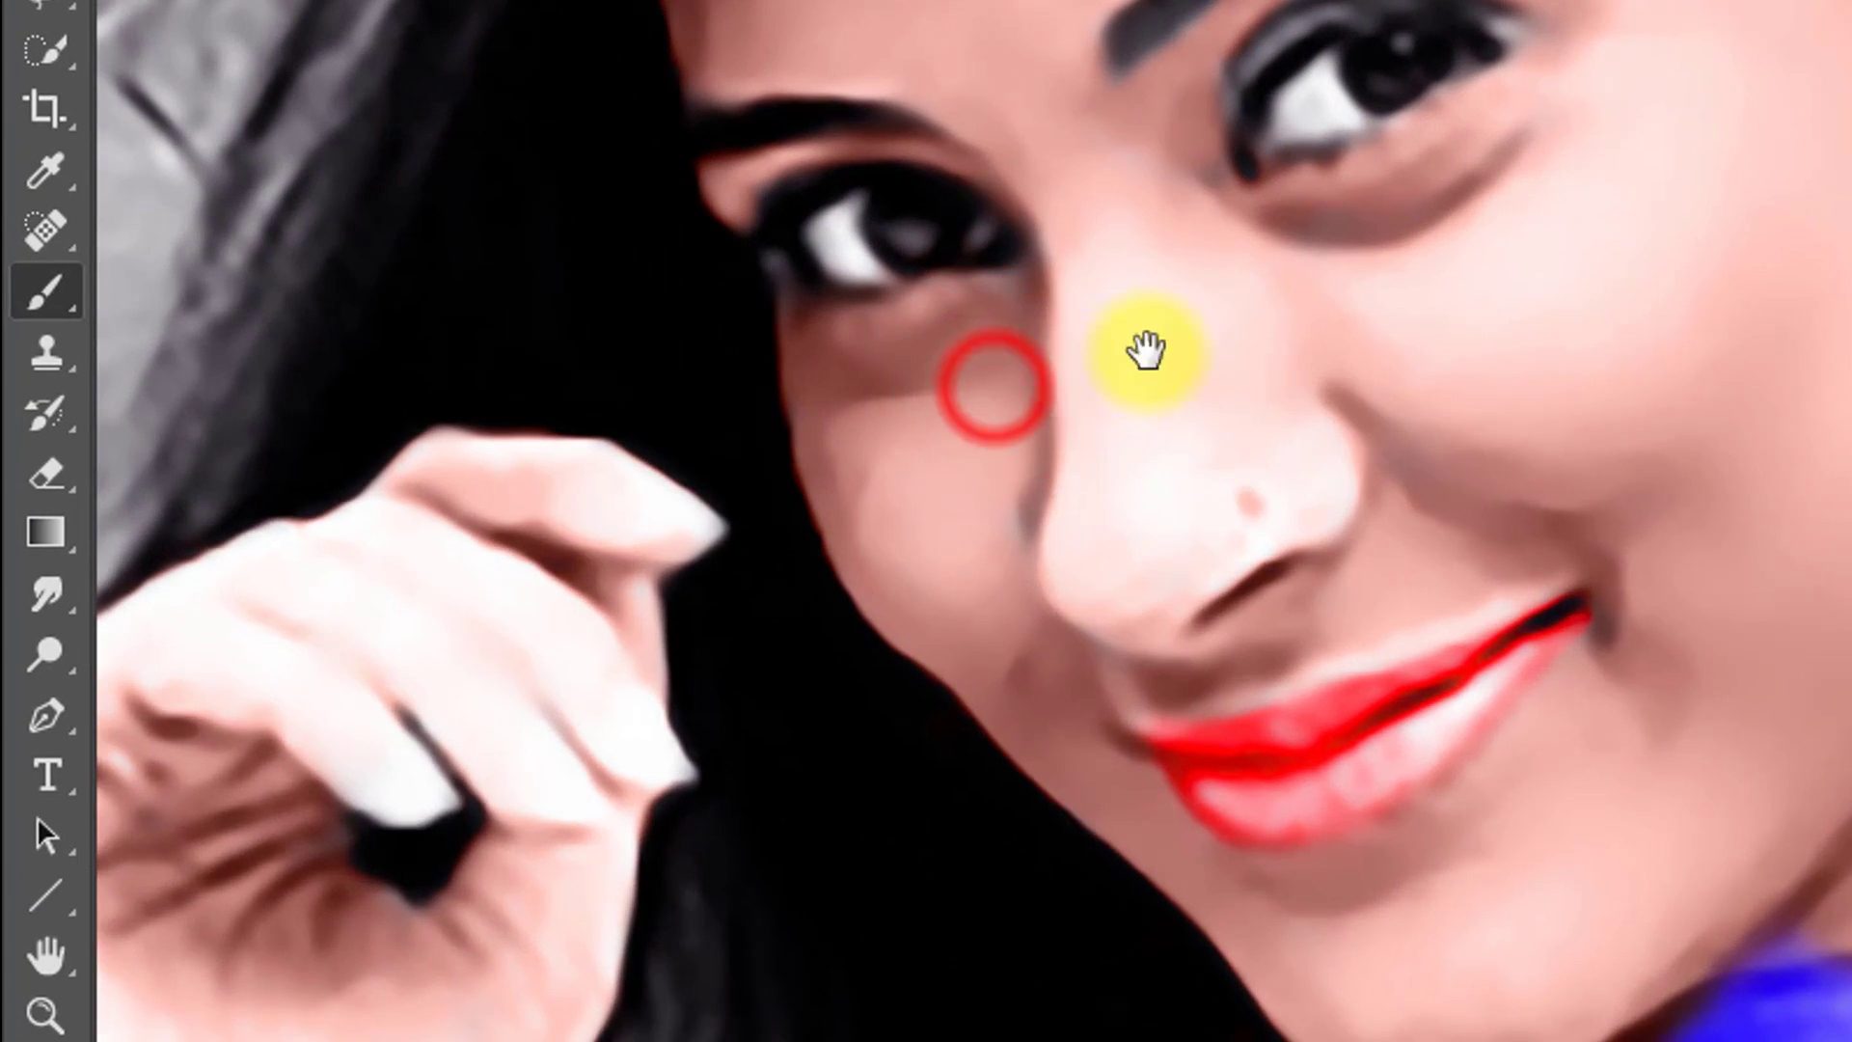
left_click_drag(1146, 350, 1125, 628)
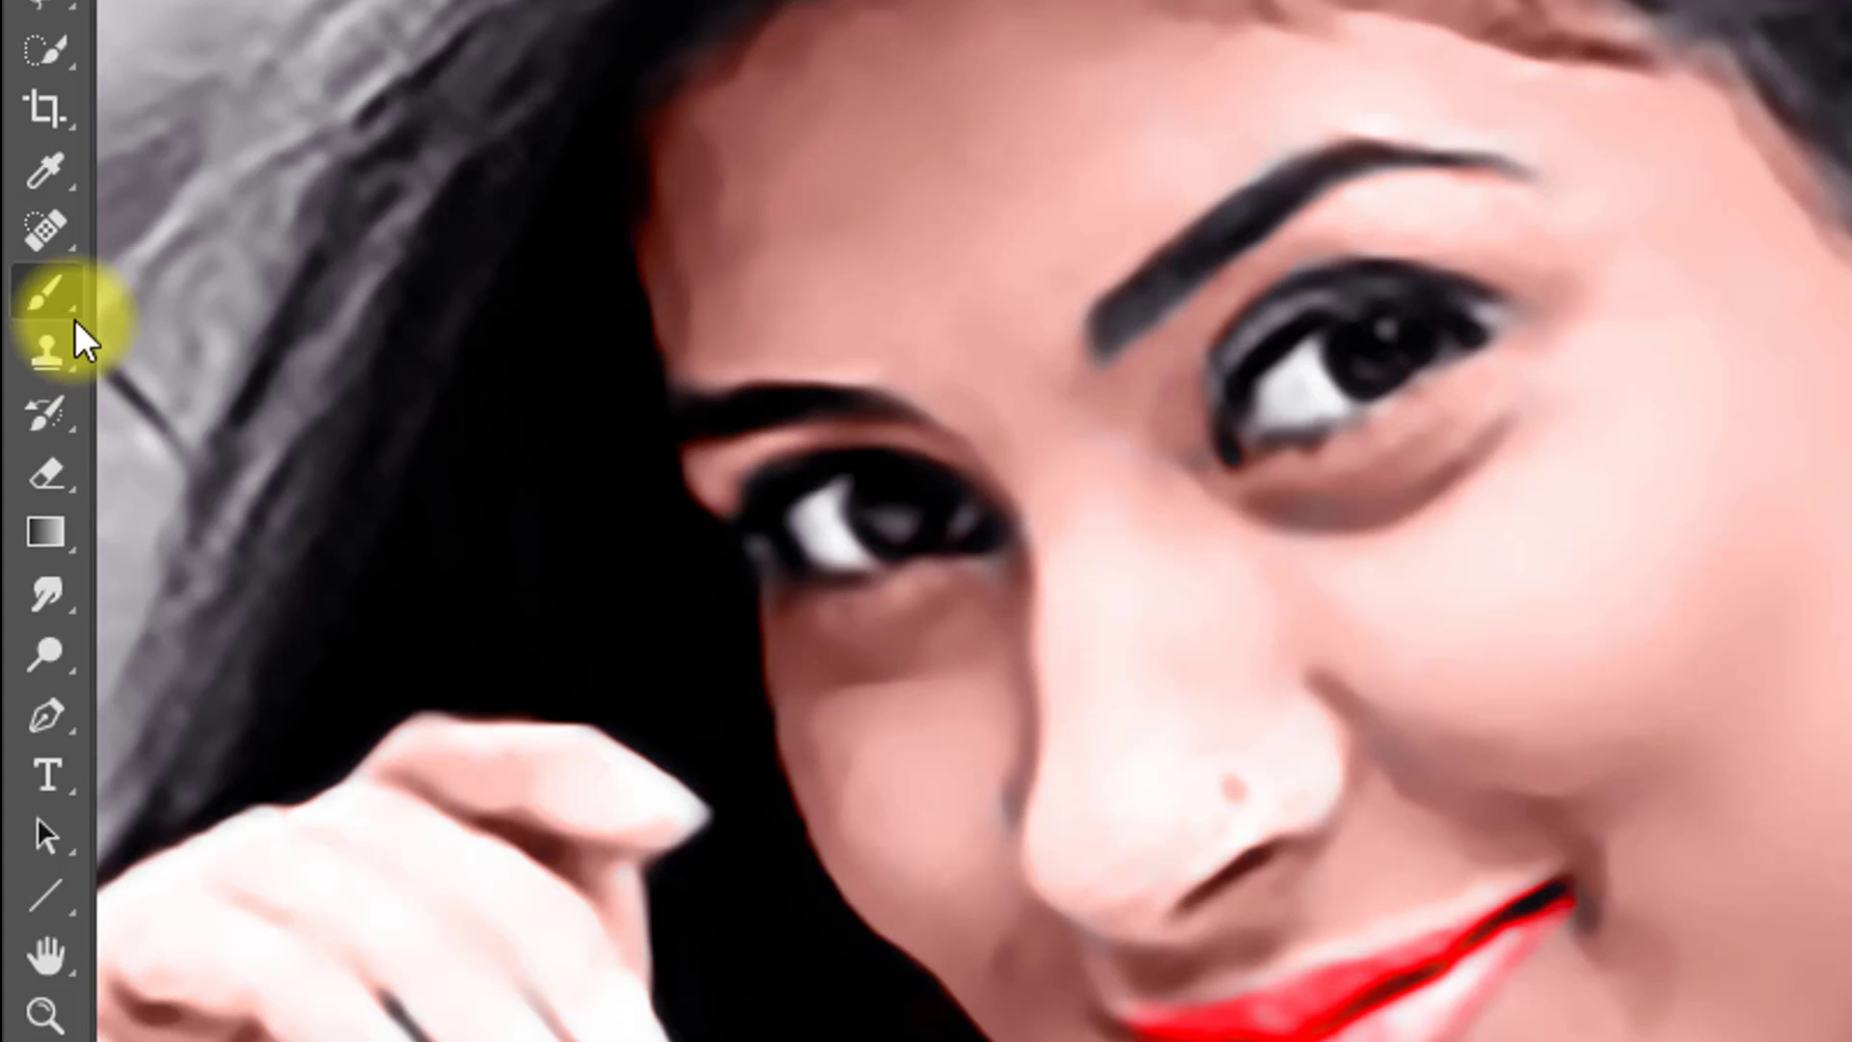
right_click(43, 220)
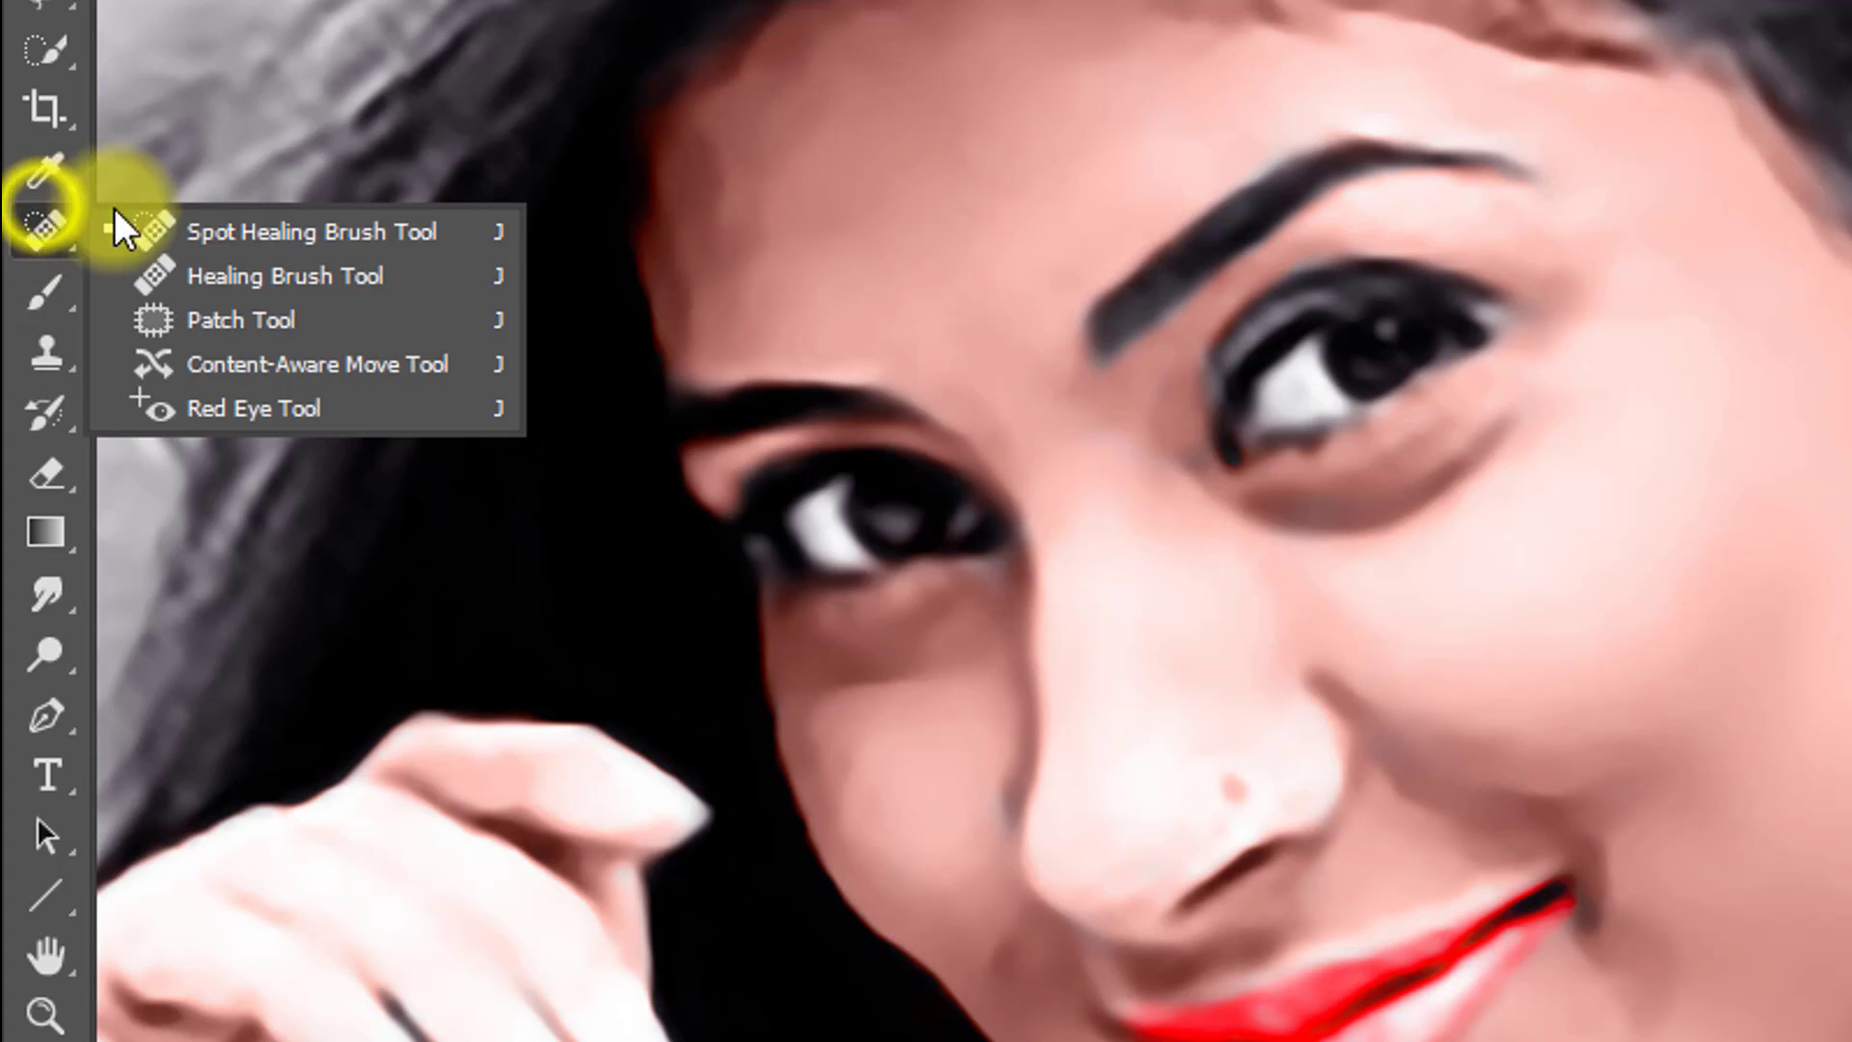
left_click(270, 230)
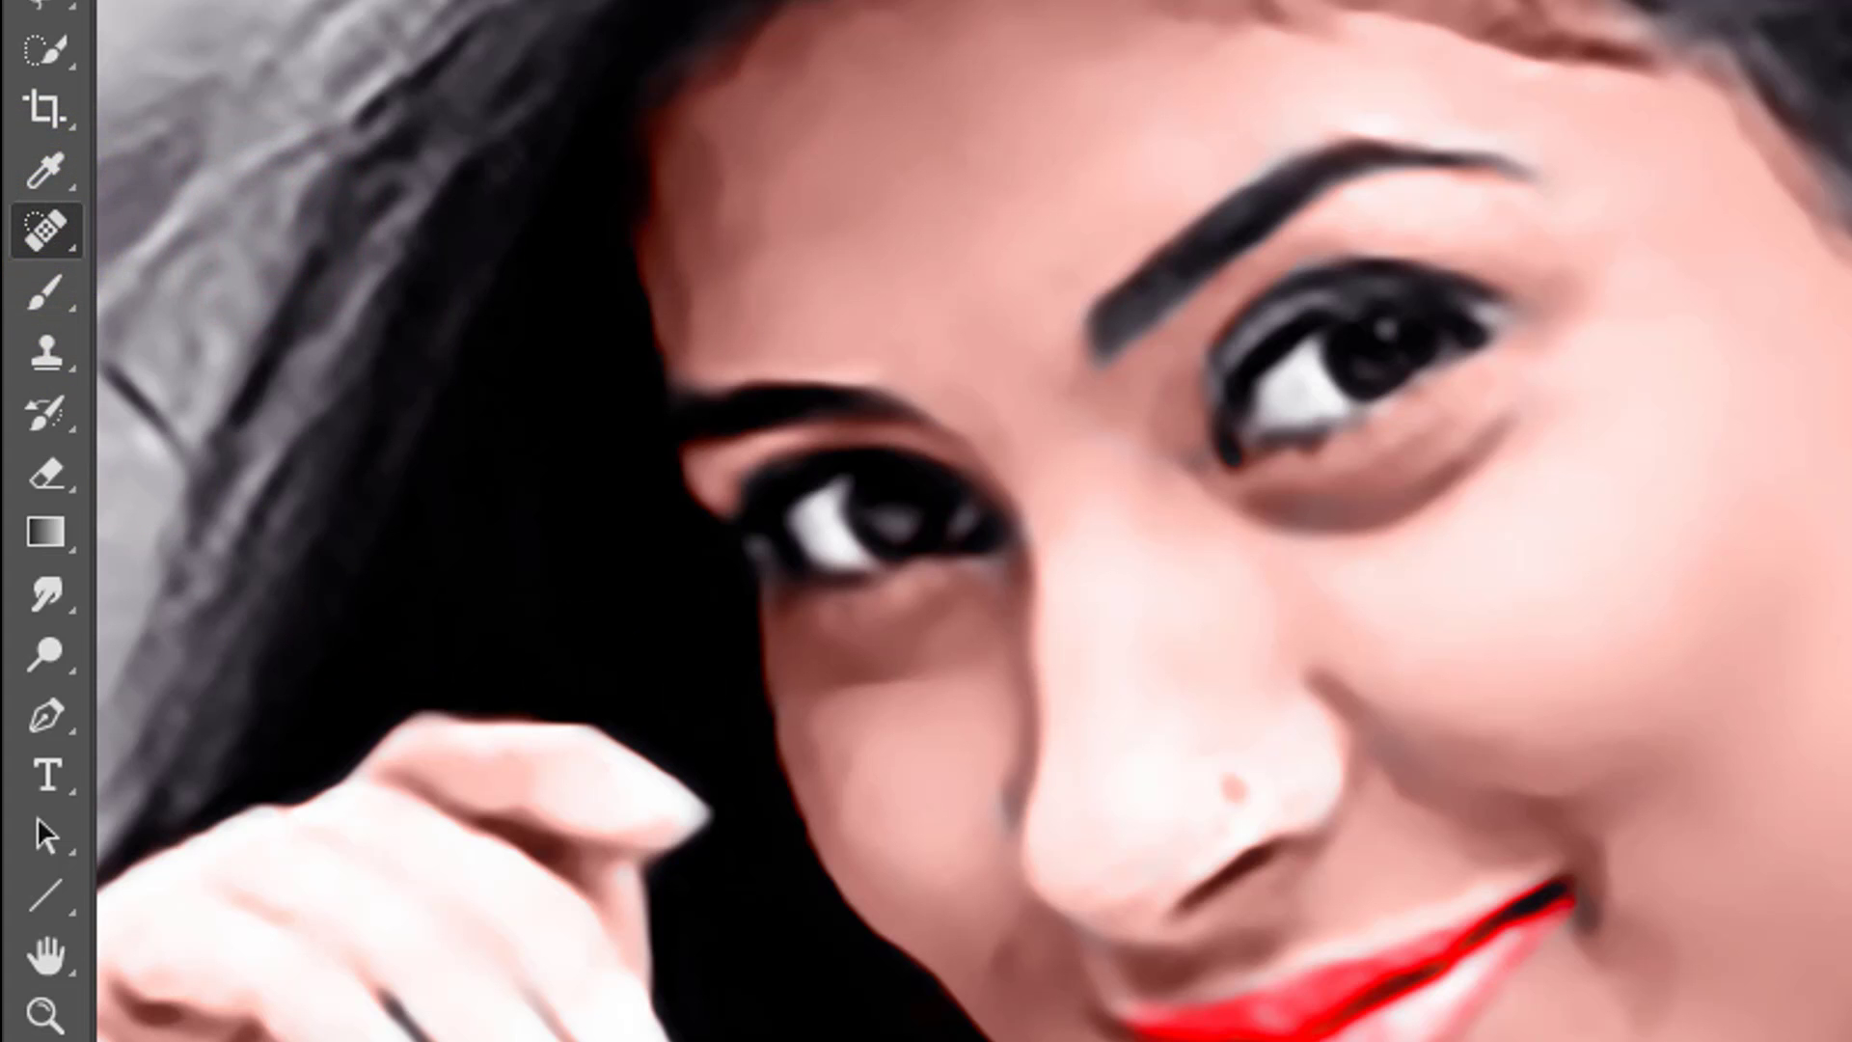
mouse_move(712, 190)
left_mouse_down()
mouse_move(696, 229)
mouse_move(720, 154)
mouse_move(730, 199)
left_mouse_up()
left_click_drag(724, 171, 718, 234)
left_click_drag(711, 250, 709, 295)
left_click_drag(708, 282, 705, 334)
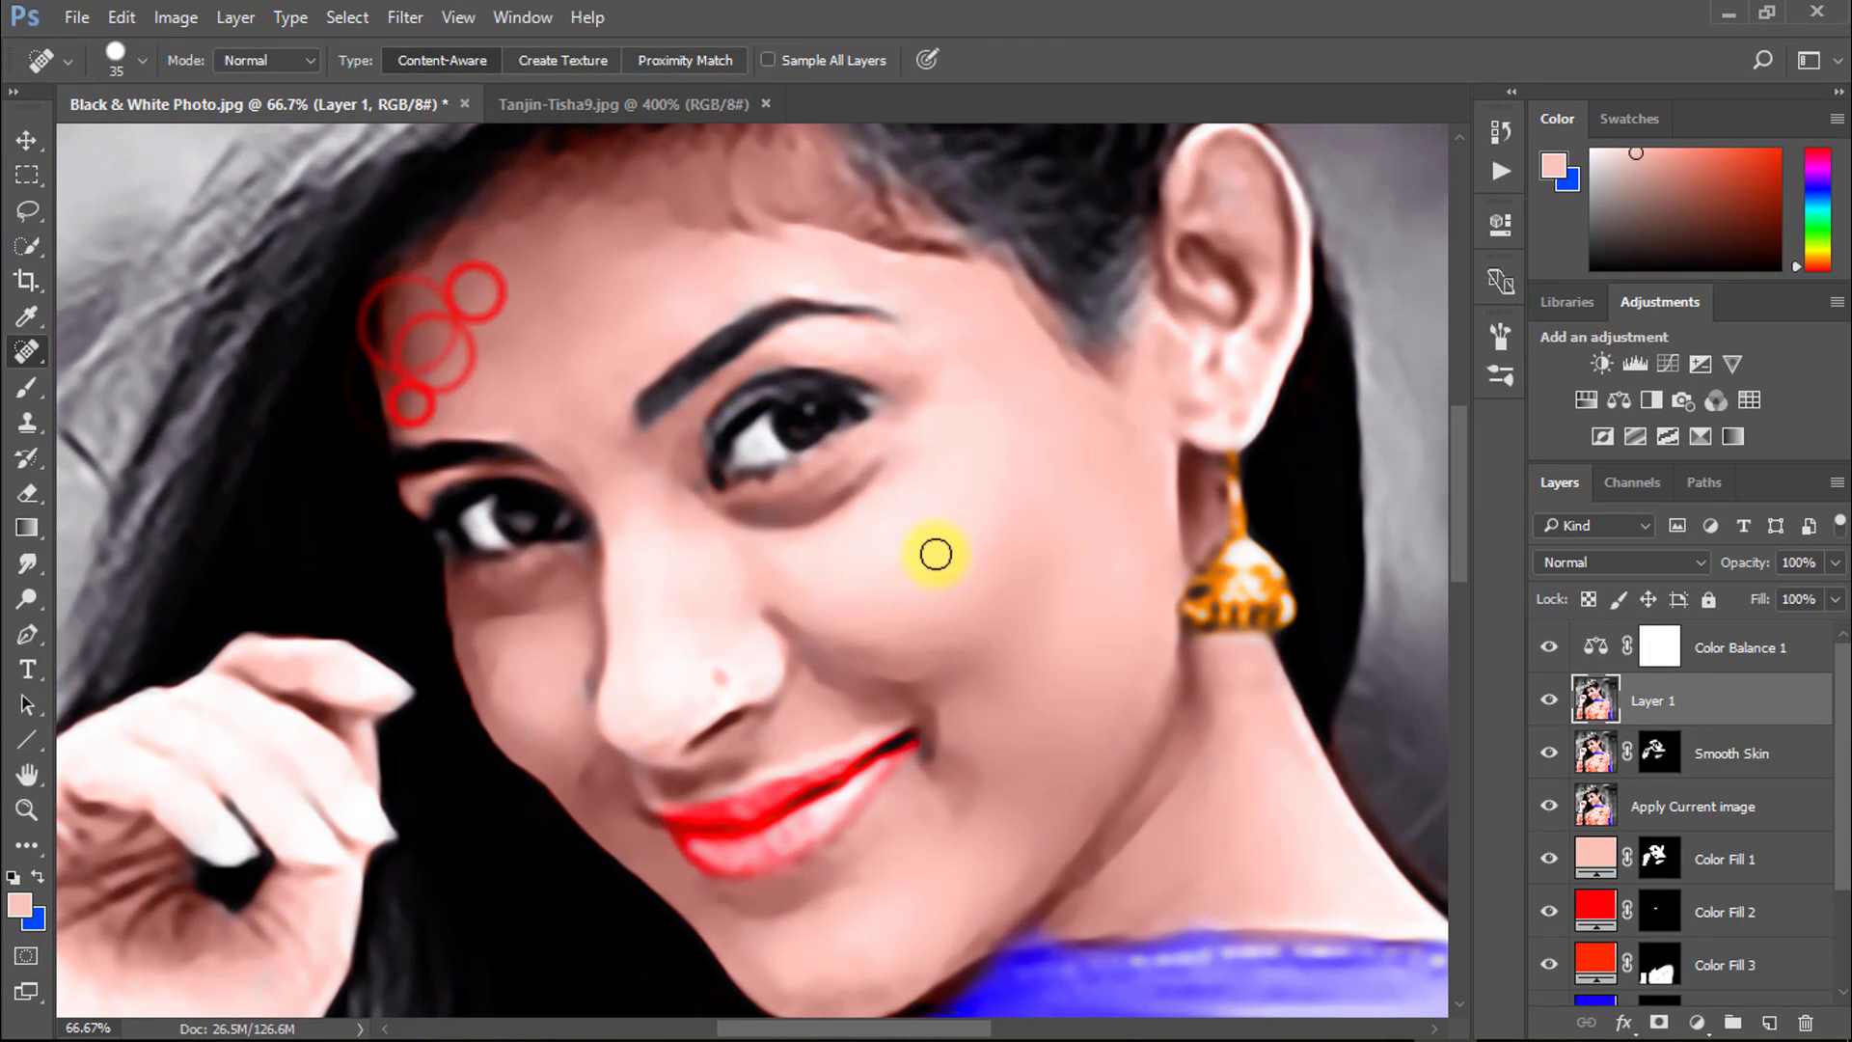
Step: Spot-heal the uneven skin below the eye and along the cheek nearest the raised hand
left_click(475, 646)
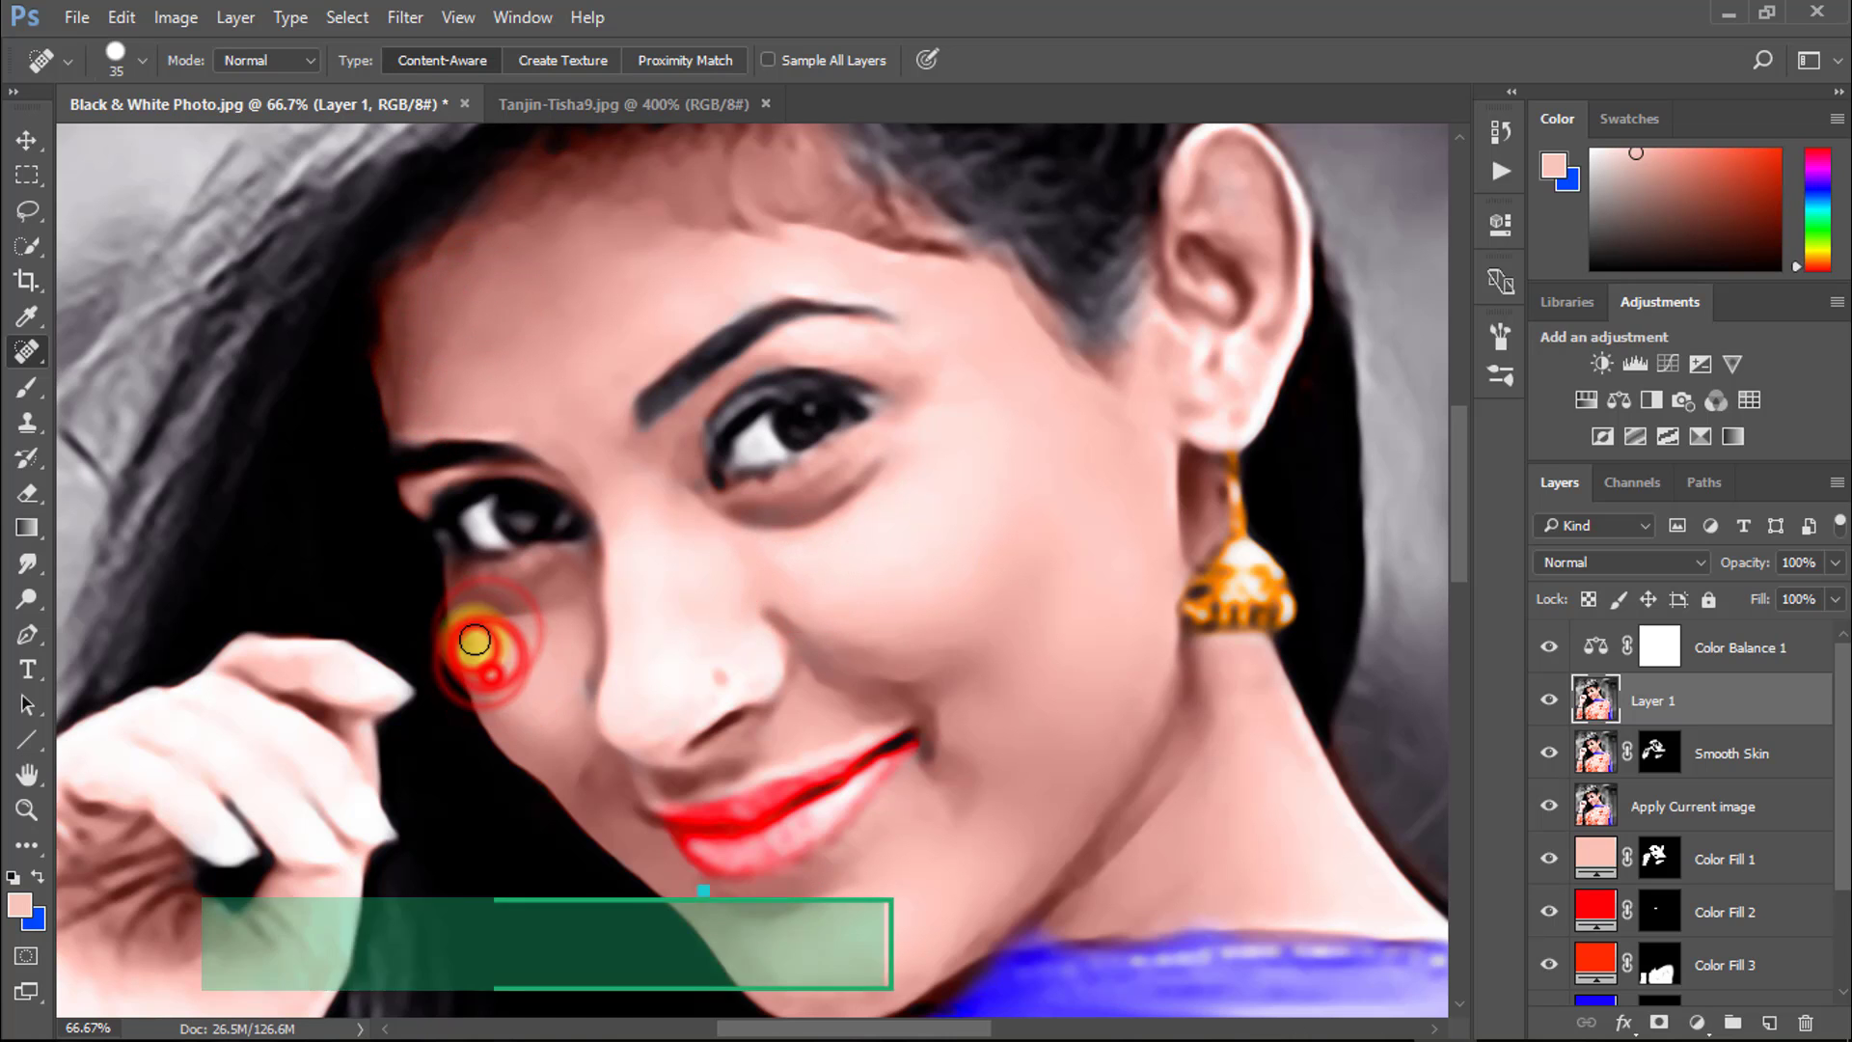
left_click(591, 783)
left_click_drag(874, 791, 903, 651)
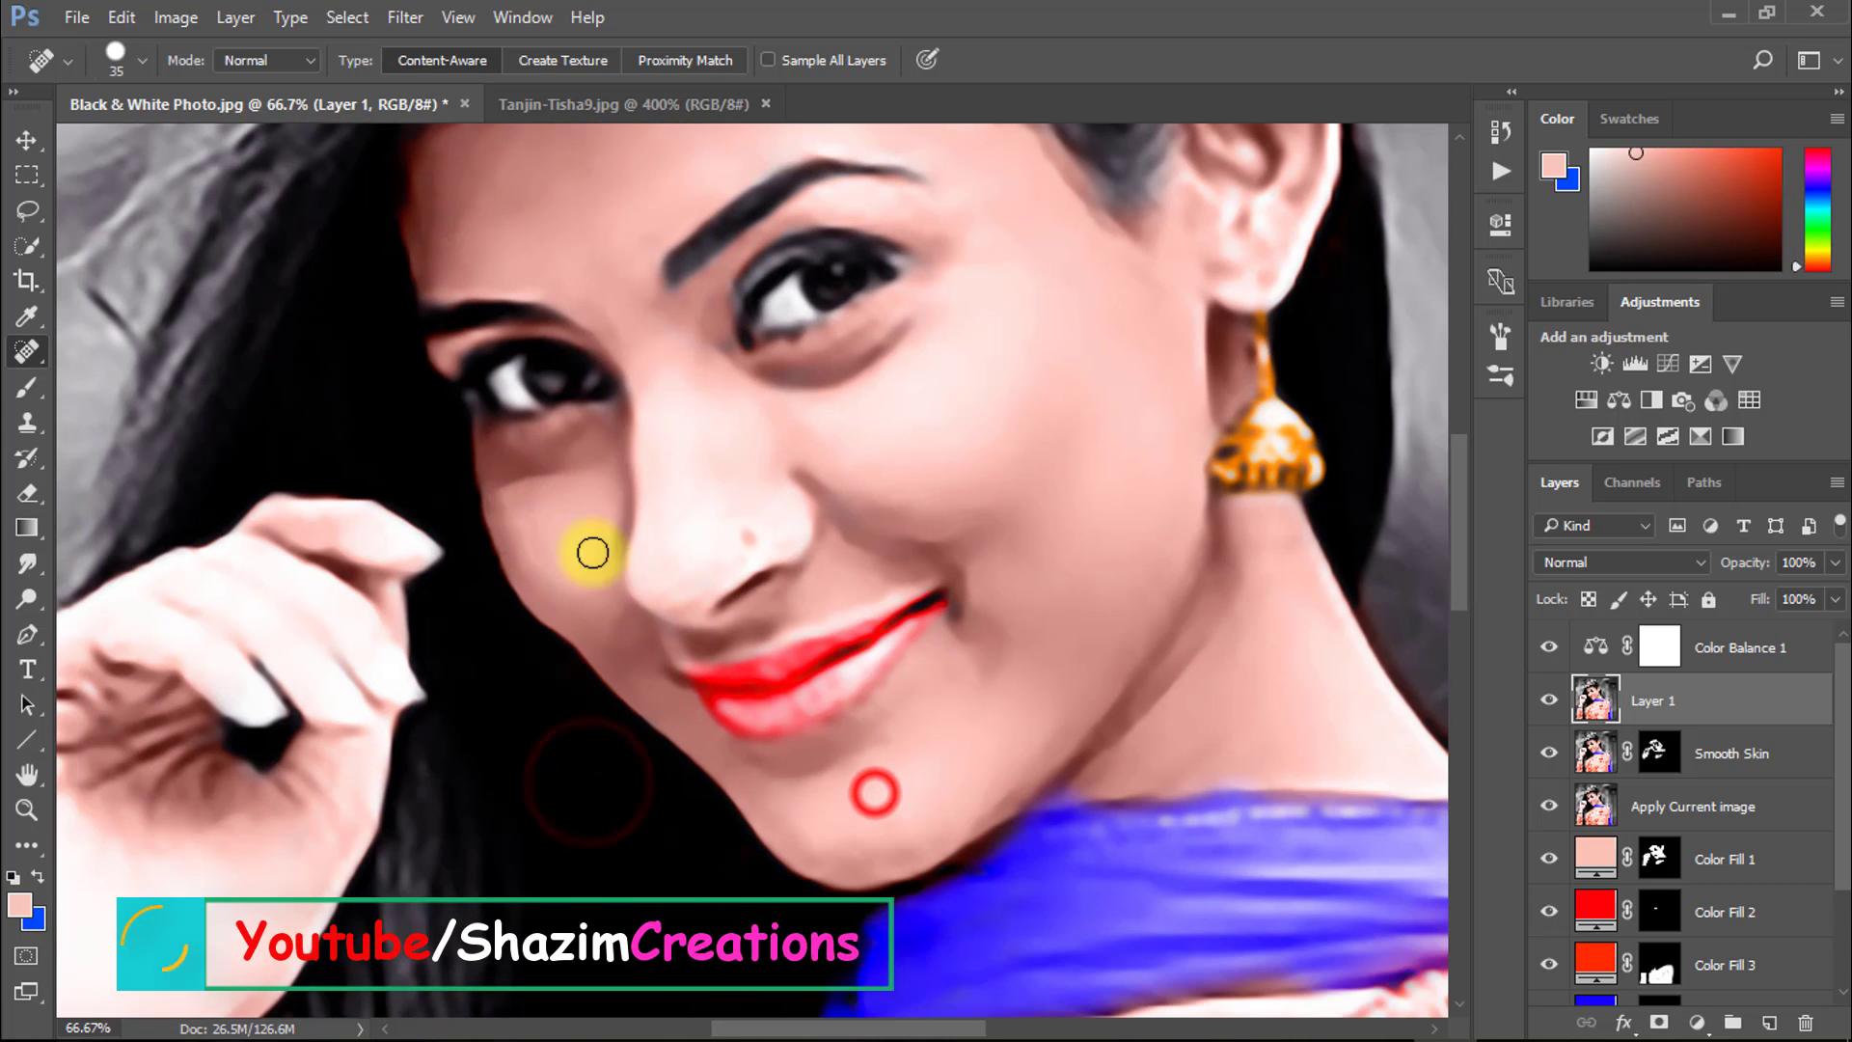
left_click(614, 536)
left_click(514, 507)
left_click(510, 501)
left_click(526, 553)
left_click(500, 500)
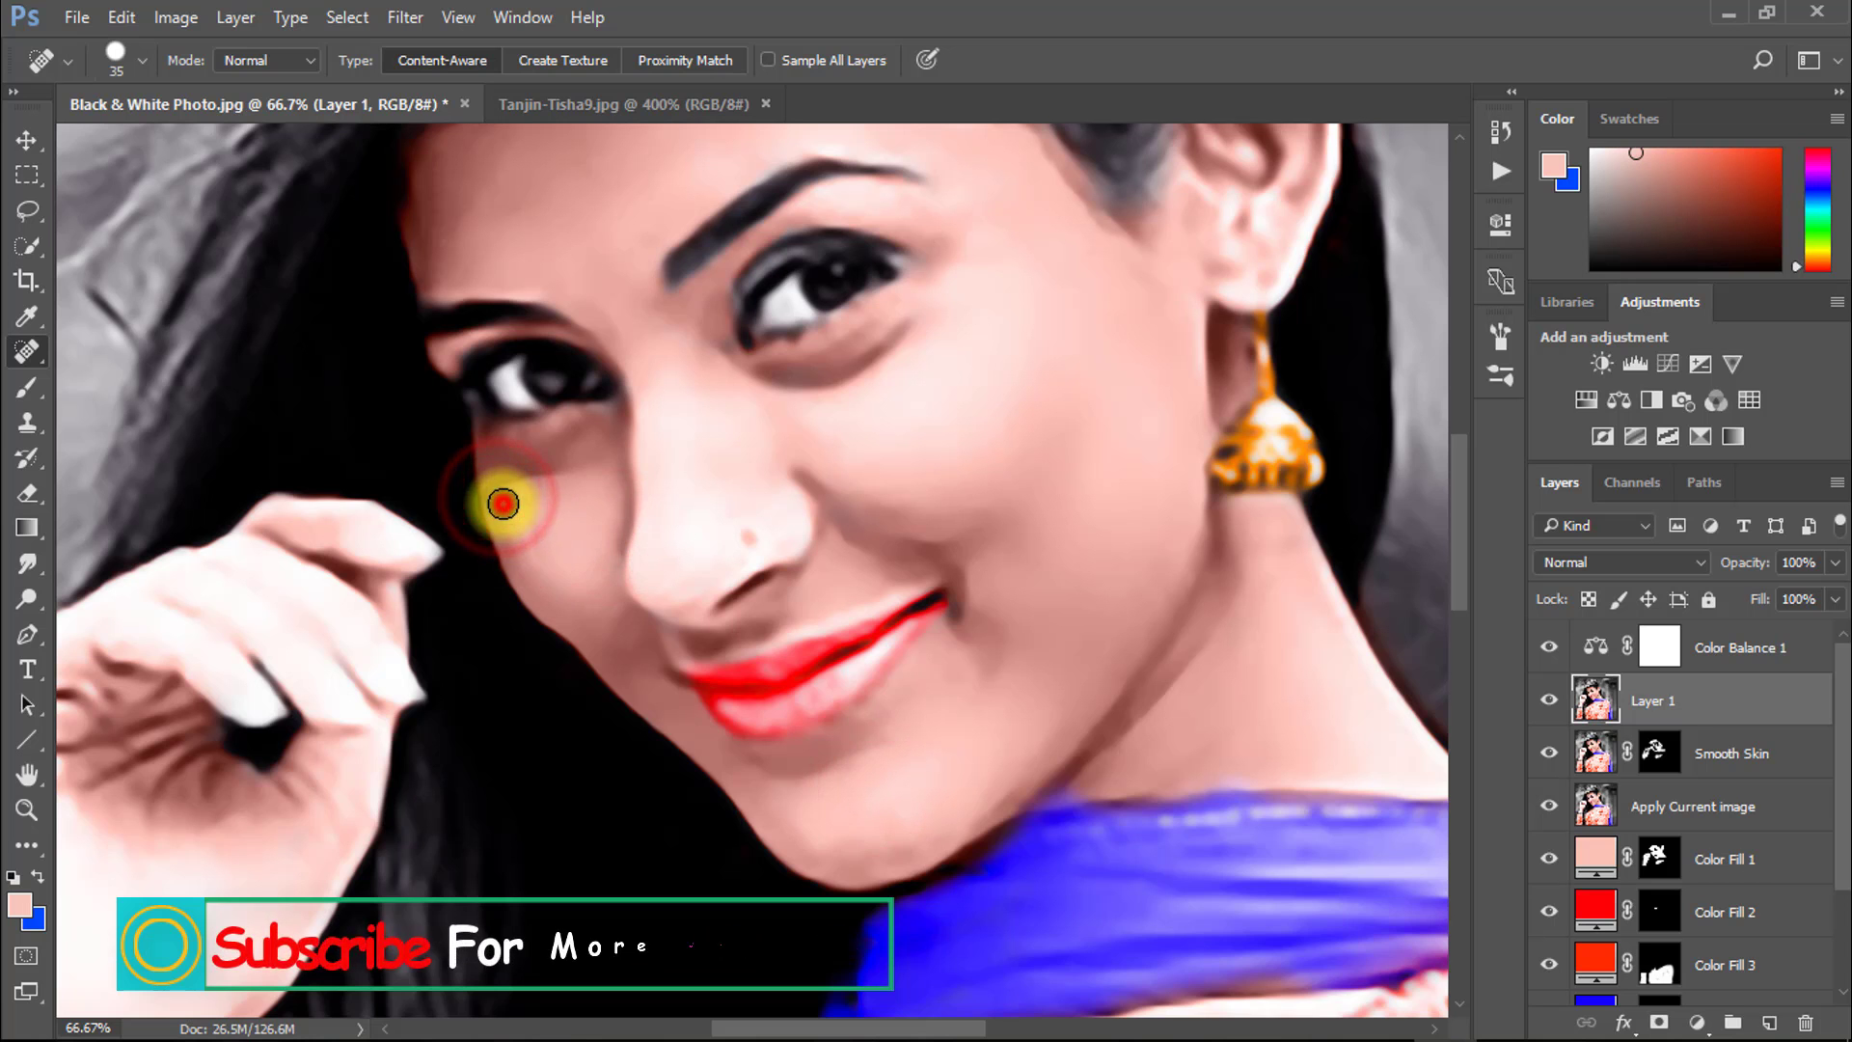
scroll(501, 501, "up", 2)
left_click(599, 636)
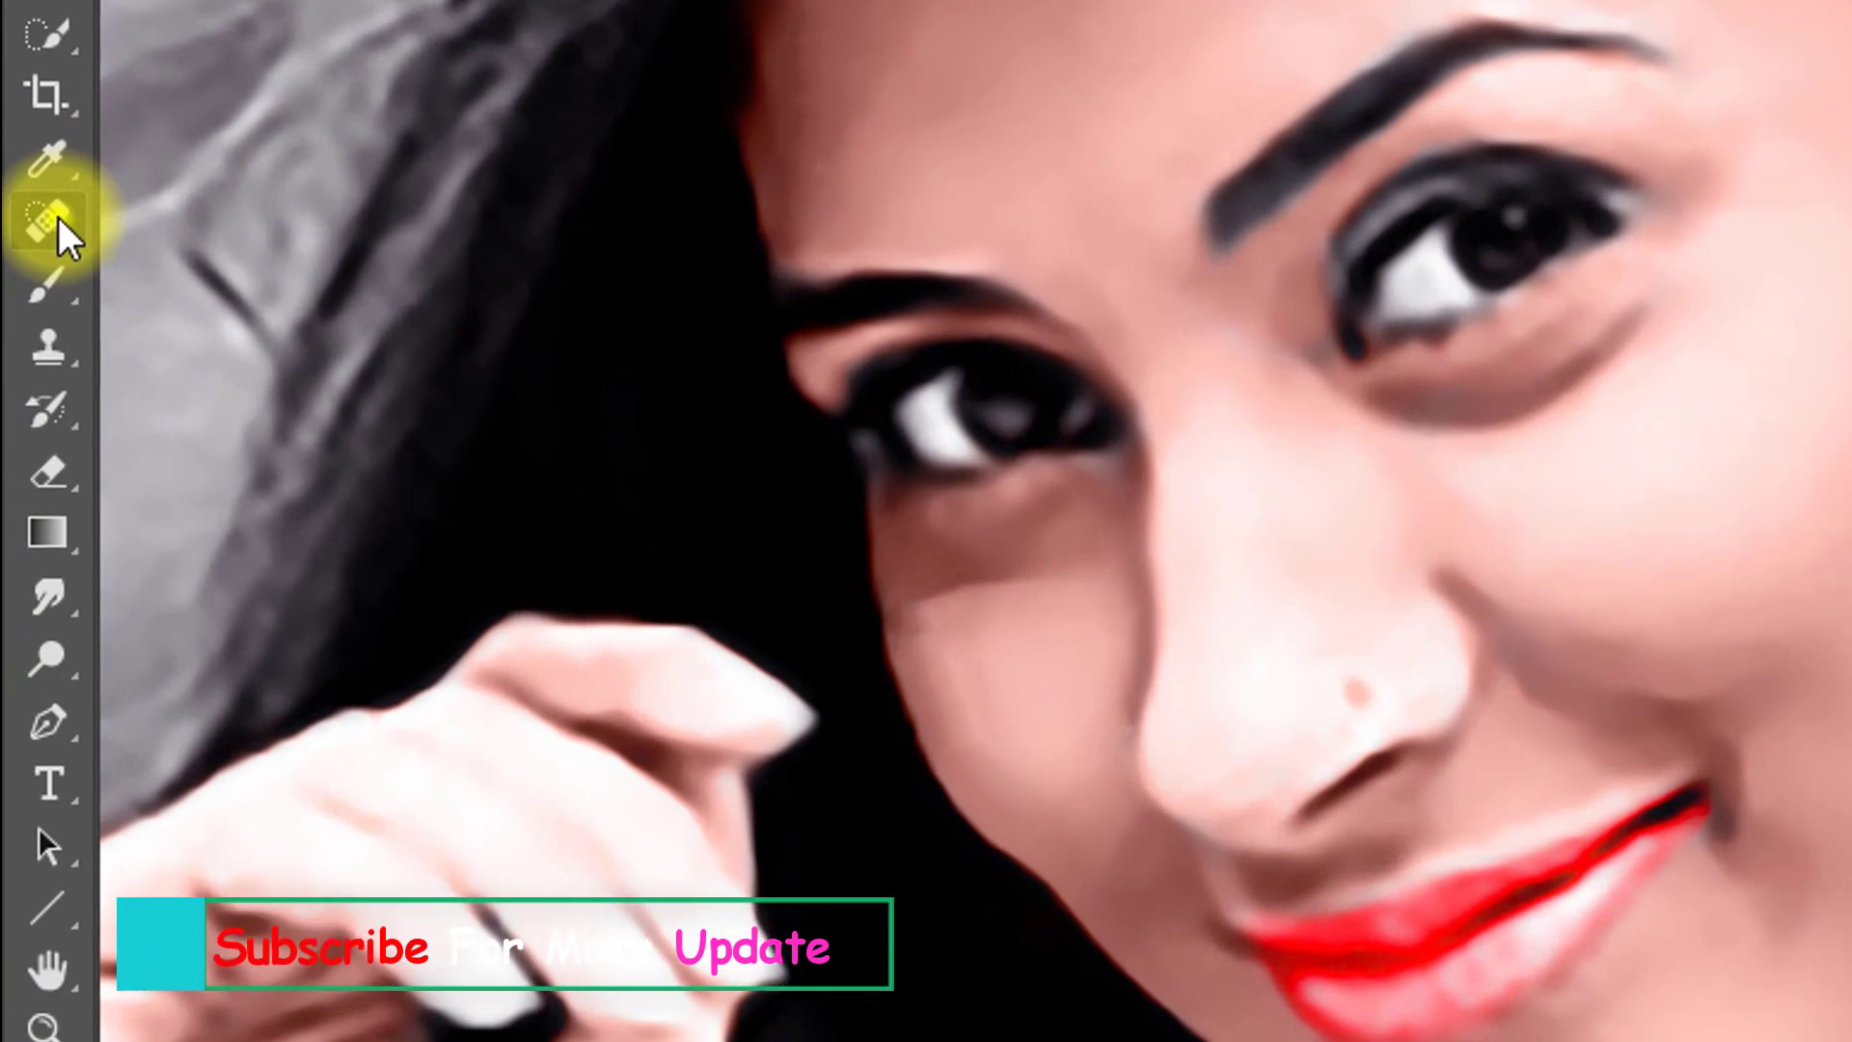
Step: Patch the uneven area below the eye nearest the raised hand with clean cheek skin beside it, using the Patch tool
right_click(26, 353)
left_click(275, 307)
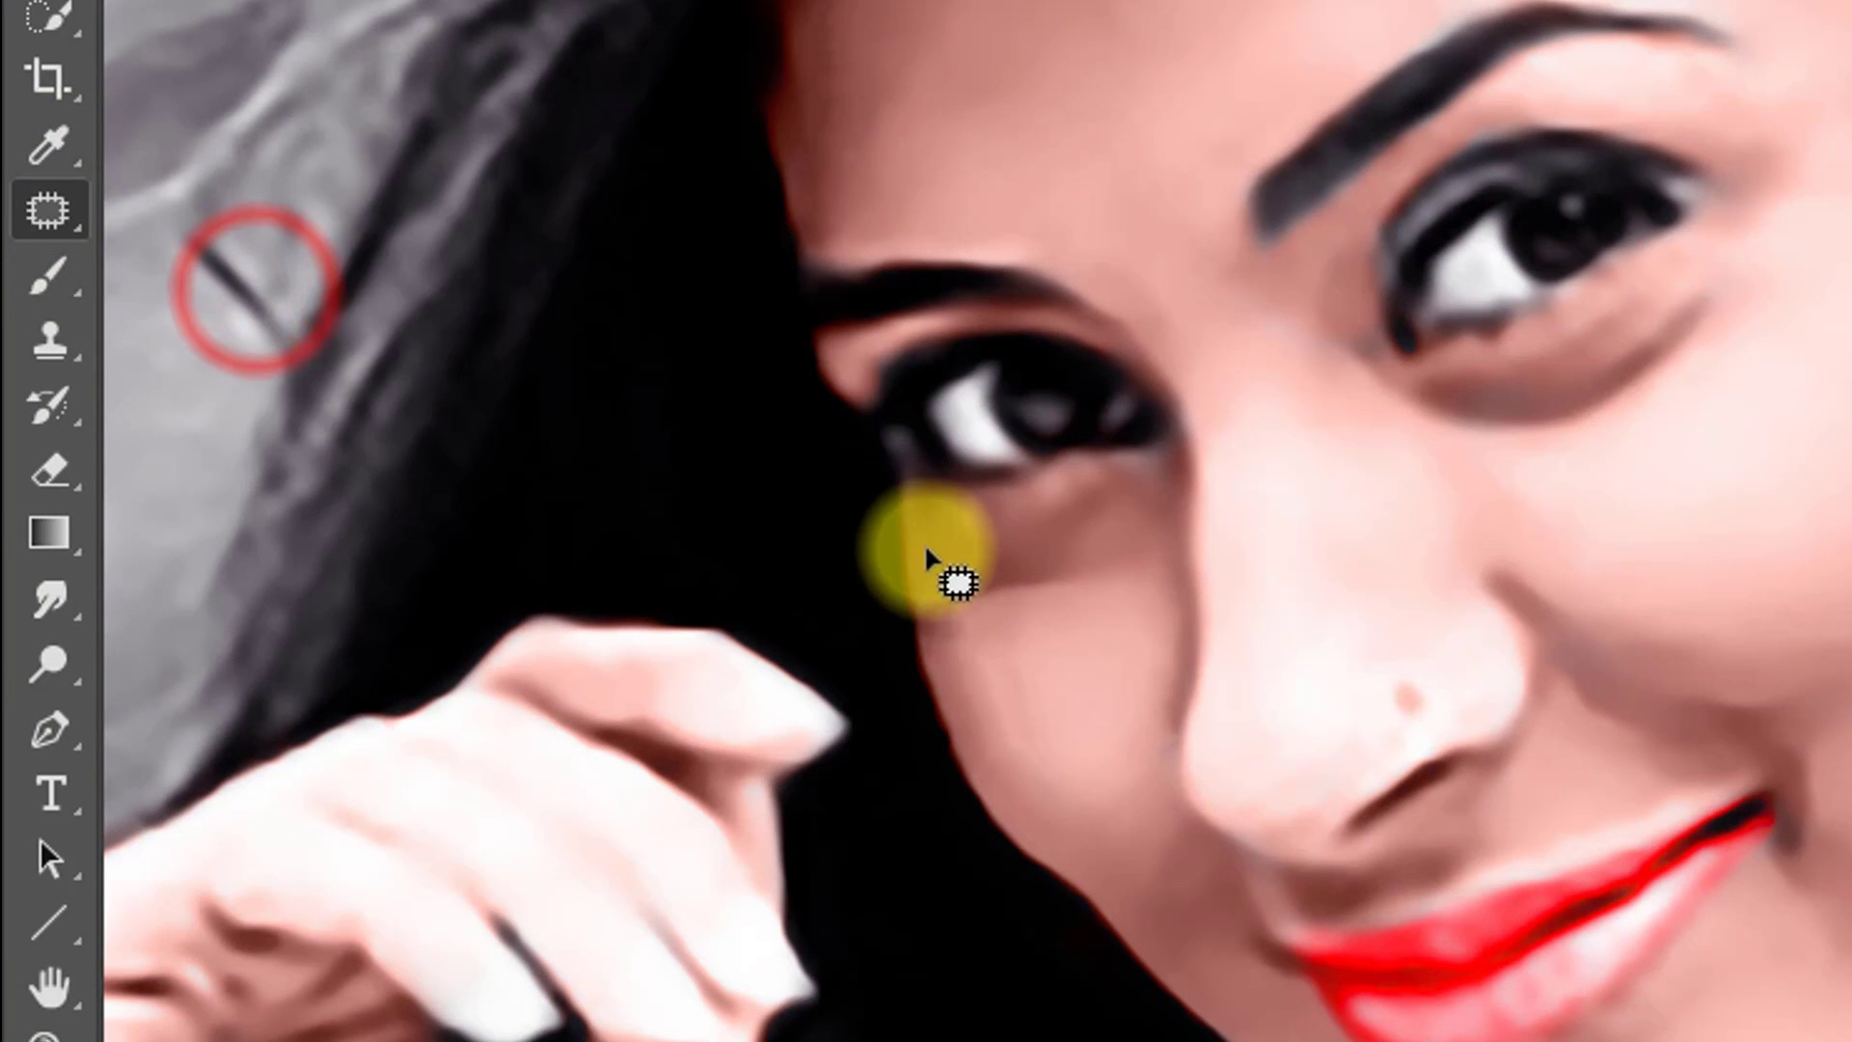
mouse_move(972, 579)
left_mouse_down()
mouse_move(1004, 612)
mouse_move(1028, 776)
mouse_move(959, 661)
mouse_move(1012, 681)
mouse_move(1099, 656)
left_mouse_up()
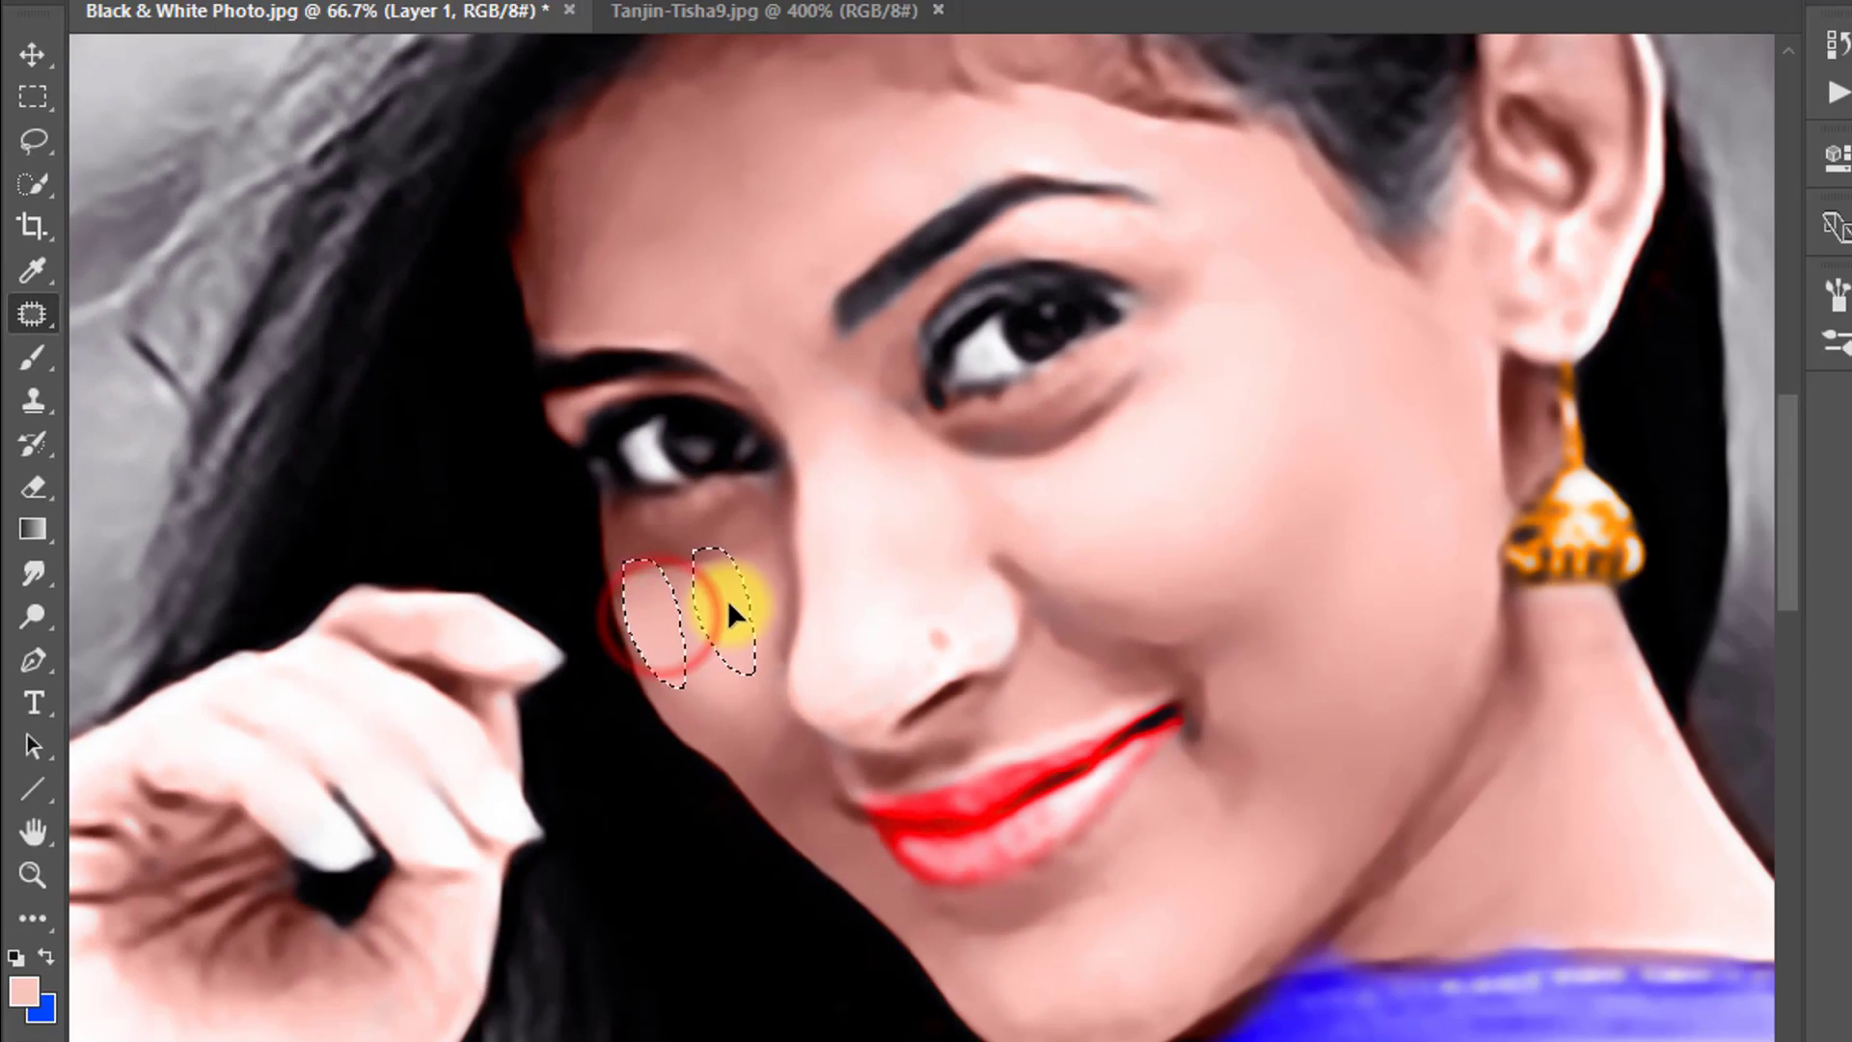
left_click_drag(730, 613, 716, 629)
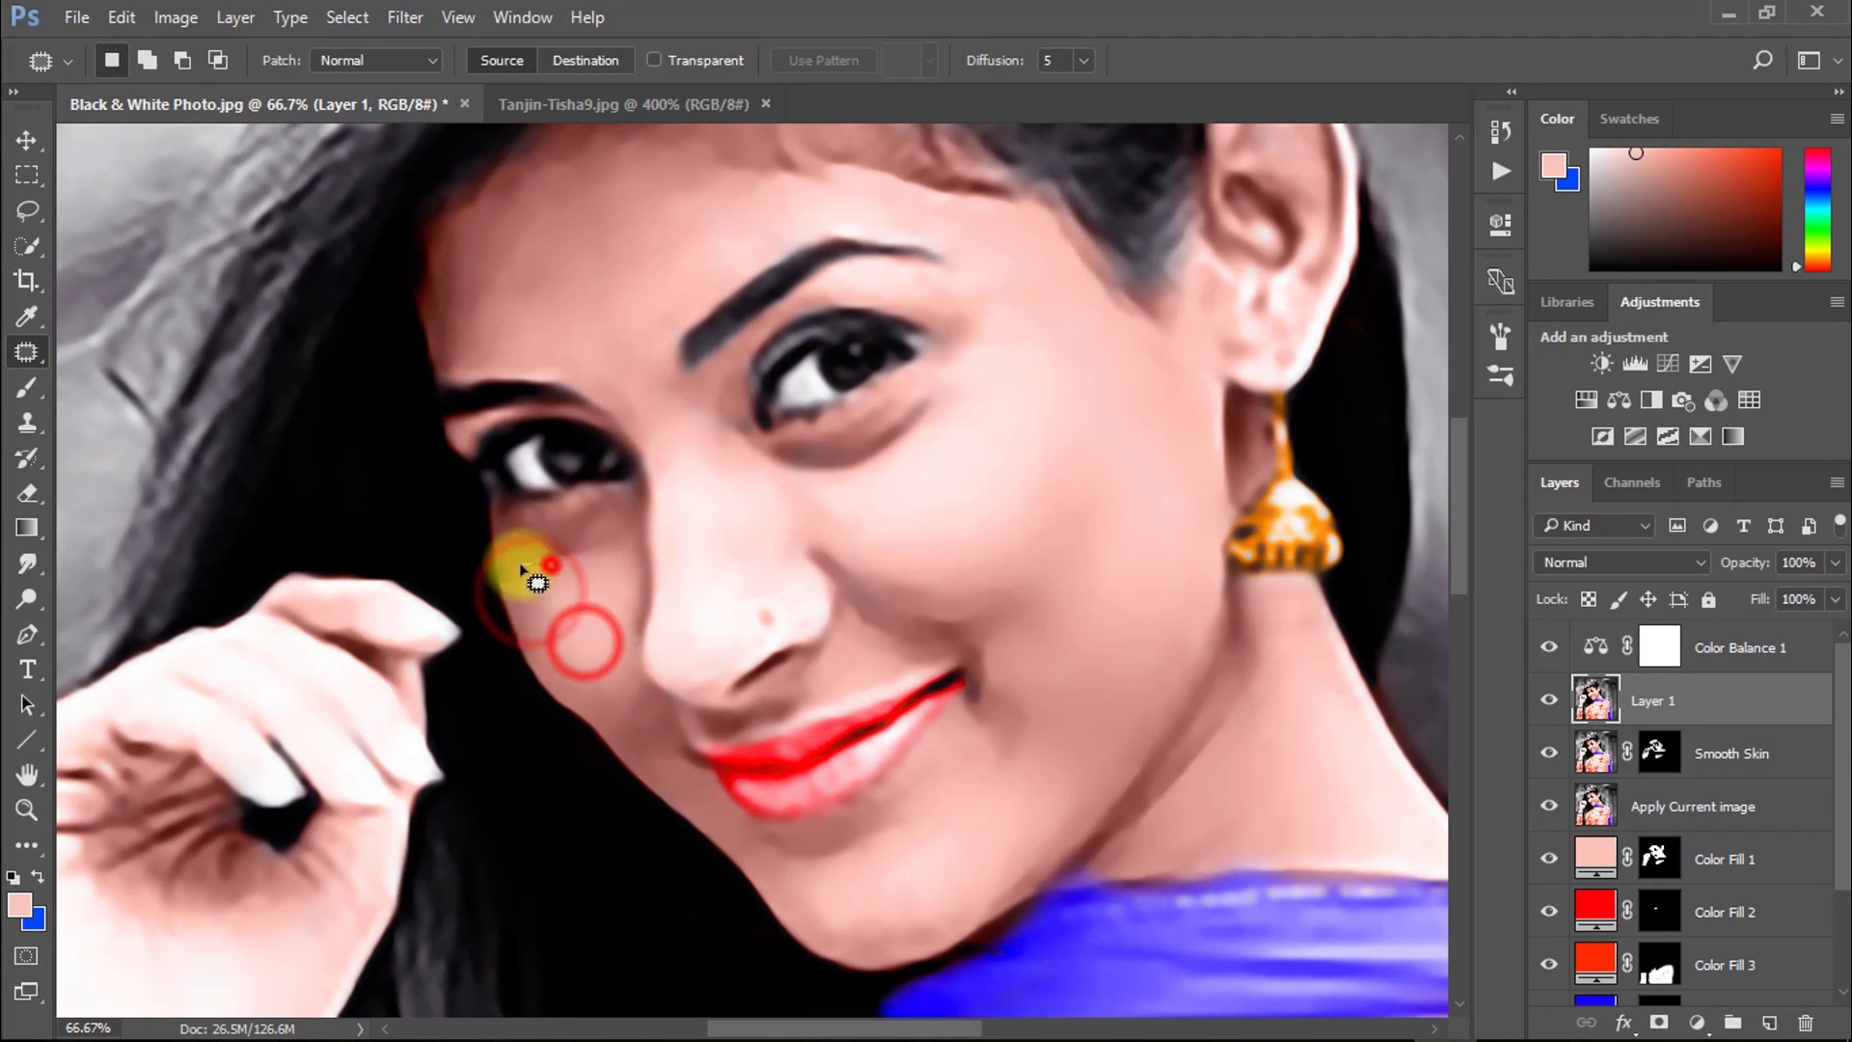
left_click_drag(918, 530, 814, 570)
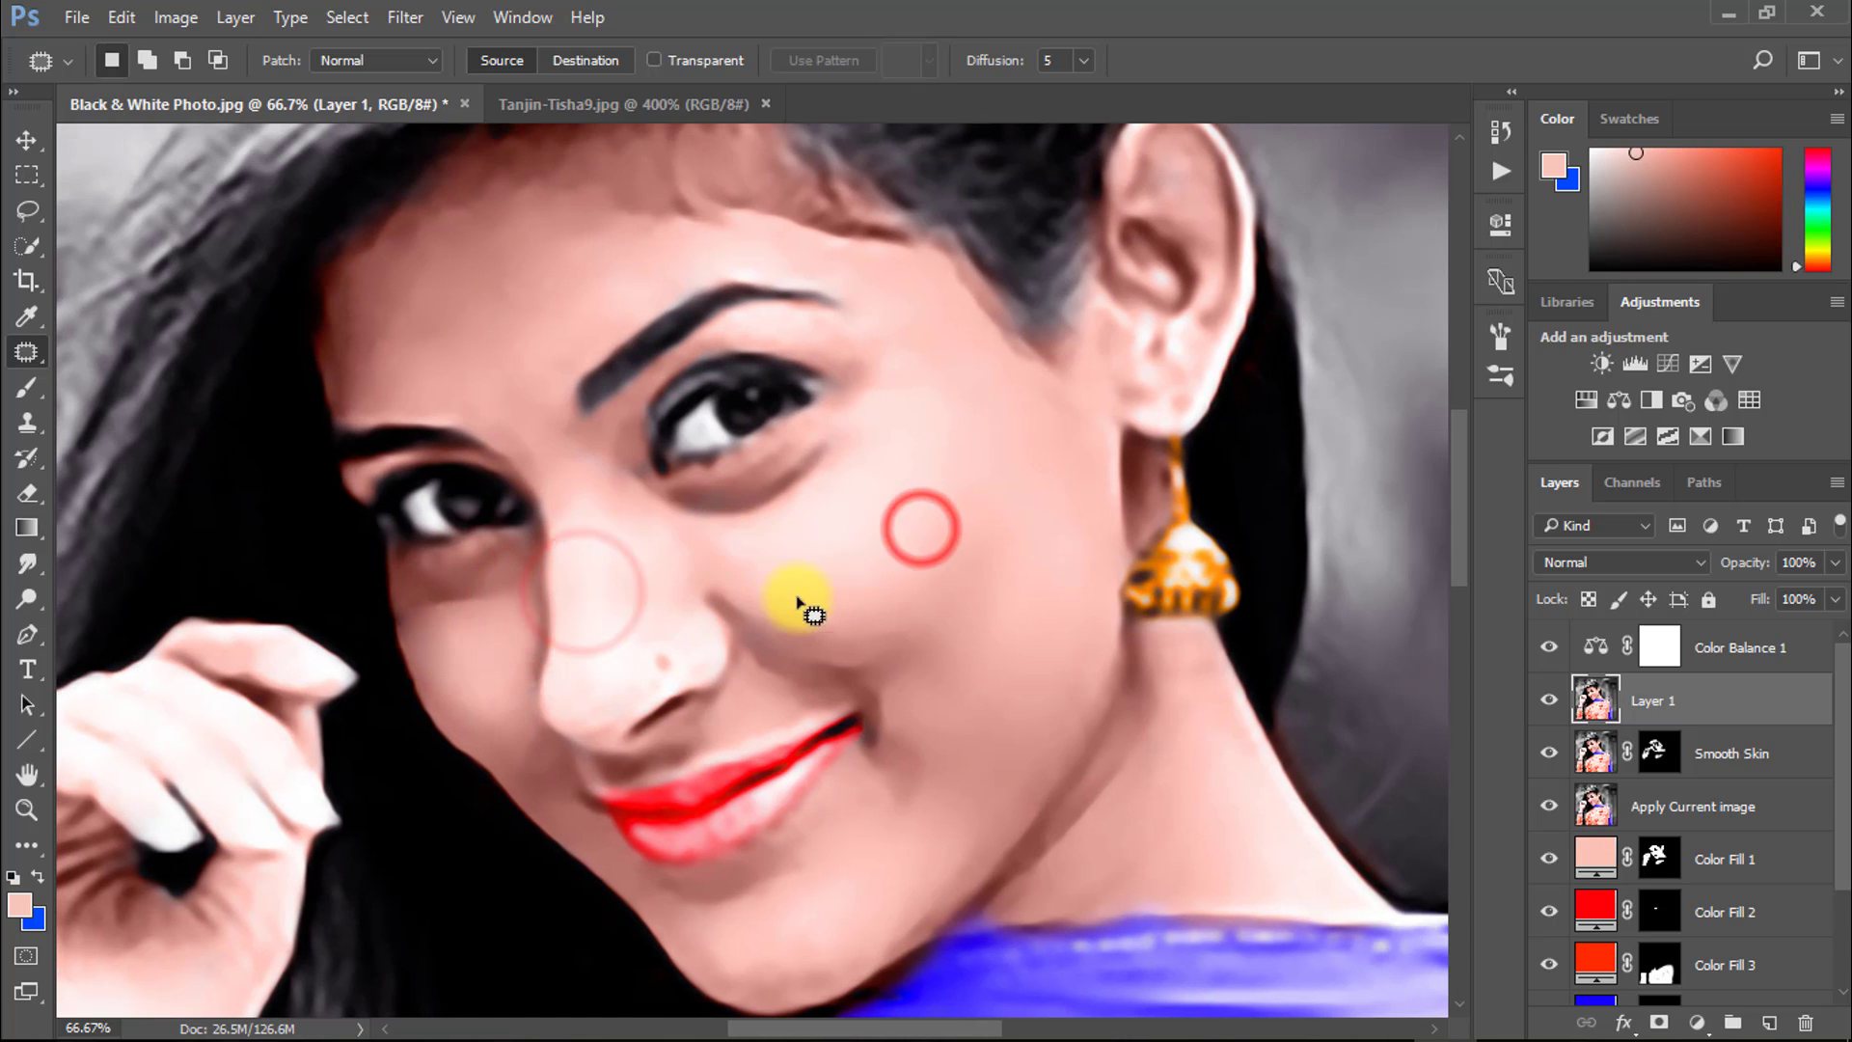
Step: Patch the dark uneven patches on the forehead beside the hairline with smoother skin from the middle of the forehead
left_click_drag(844, 487, 923, 624)
mouse_move(488, 506)
left_mouse_down()
mouse_move(458, 449)
mouse_move(567, 439)
left_mouse_up()
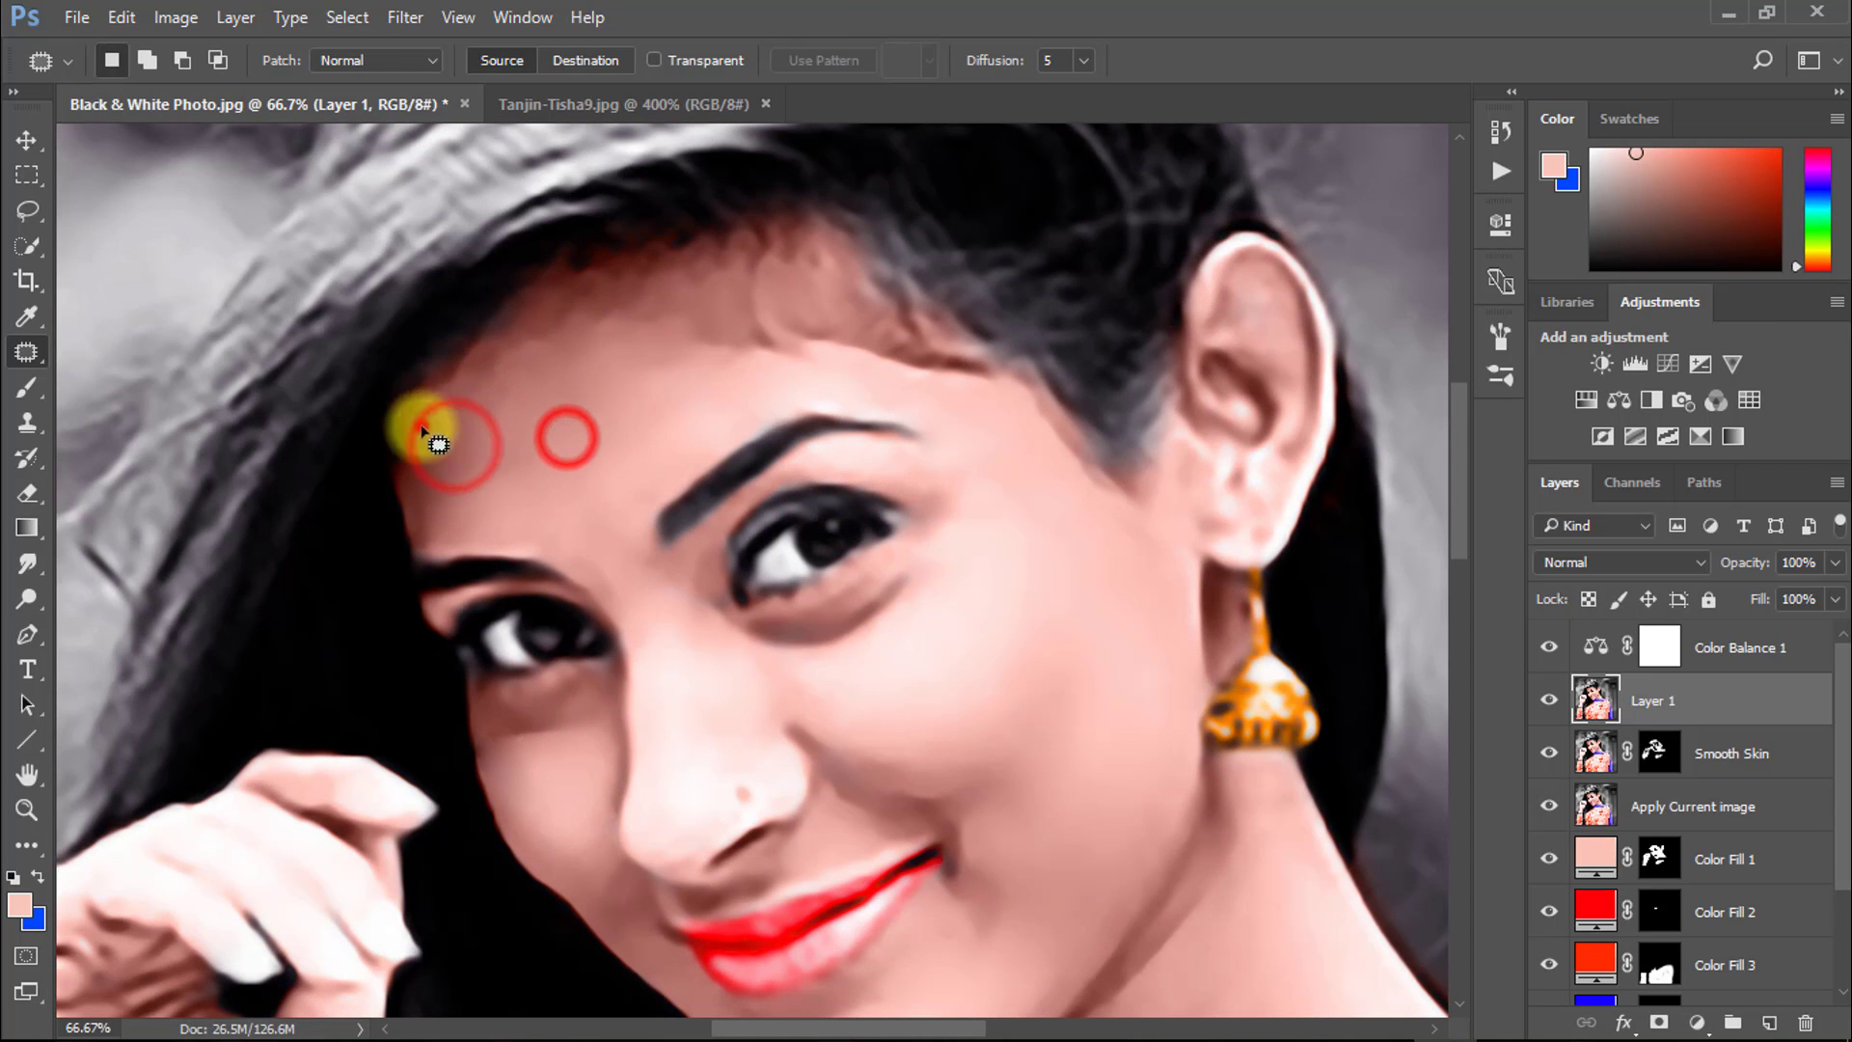
left_click_drag(422, 427, 589, 438)
left_click(592, 438)
mouse_move(467, 381)
left_mouse_down()
mouse_move(536, 376)
mouse_move(589, 451)
left_mouse_up()
left_click(590, 453)
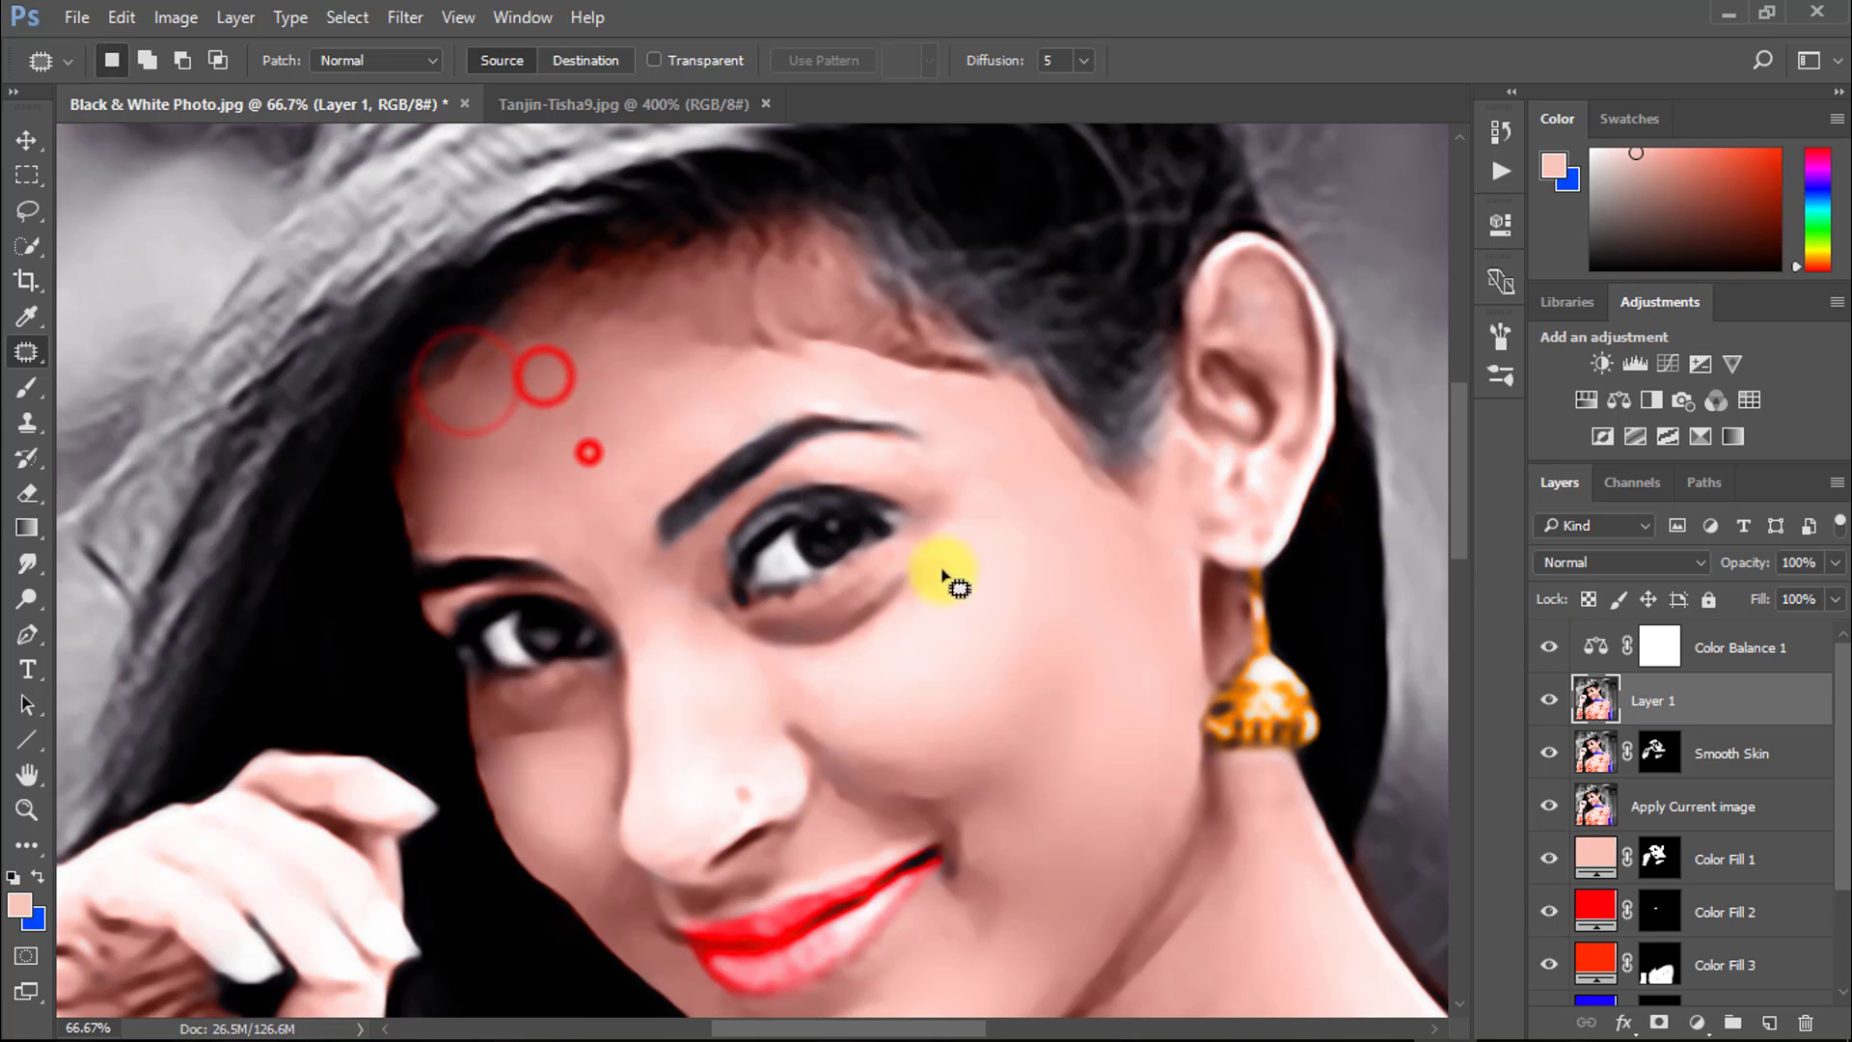
Step: Patch the skin beside the corner of the mouth on the earring side with cleaner cheek skin
left_click_drag(996, 753, 920, 543)
mouse_move(889, 645)
left_mouse_down()
mouse_move(929, 679)
mouse_move(958, 661)
left_mouse_up()
left_click(960, 661)
left_click(880, 662)
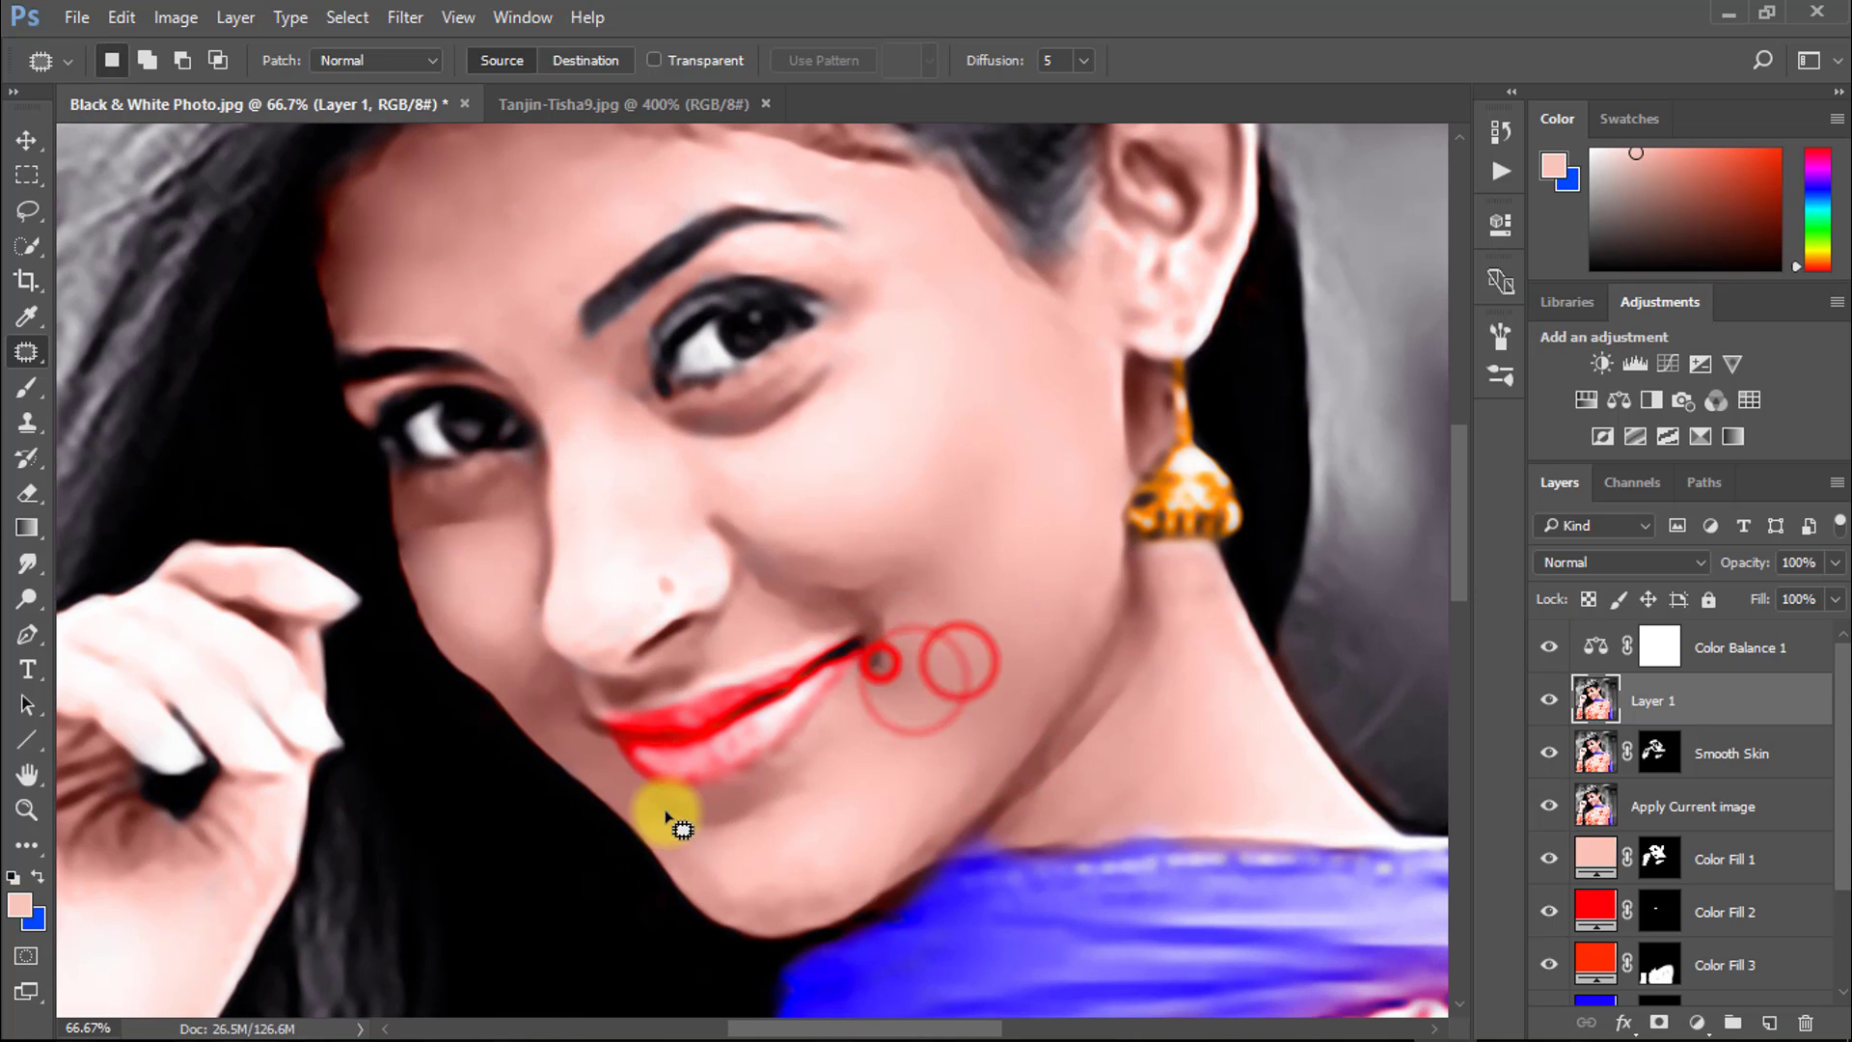
key("ctrl+minus")
key("ctrl+minus")
key("ctrl+minus")
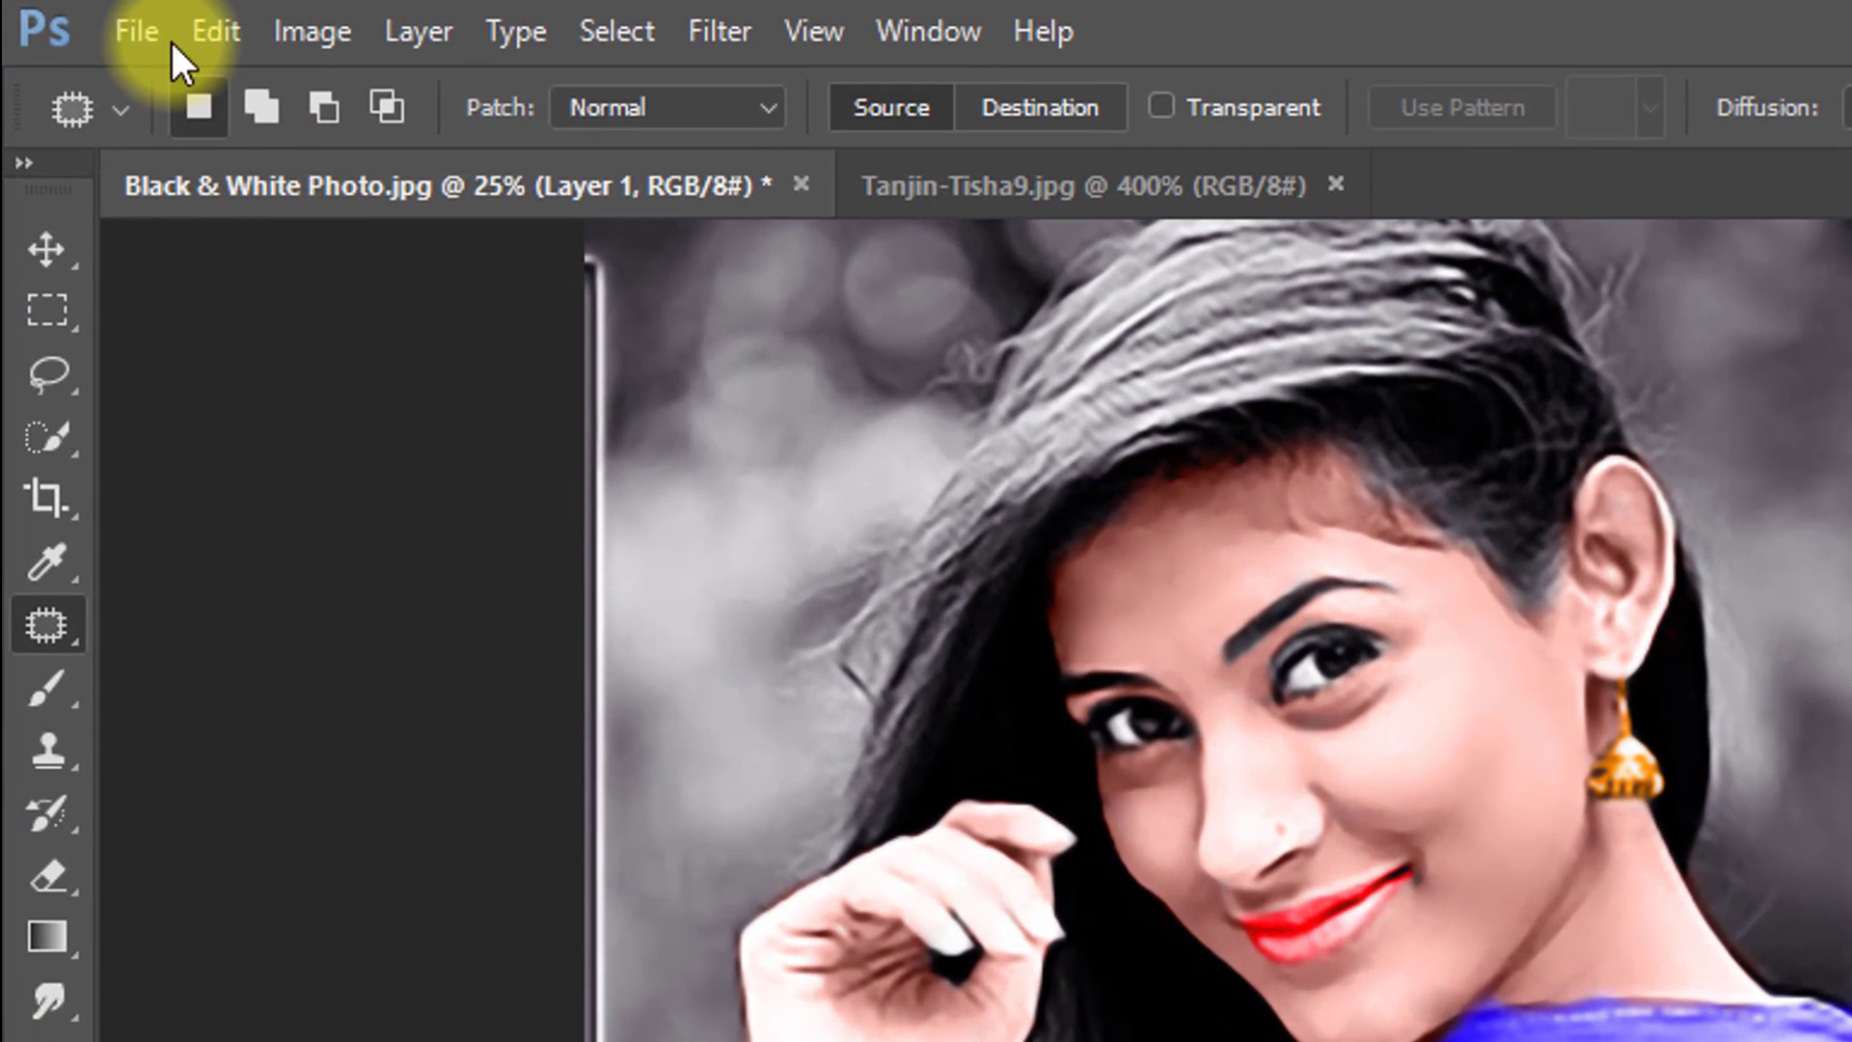
Step: Start saving a copy in the Desktop folder "Black & White Photo Into Colorize Digital Photo", named "Black & White Photo to Colorize Digital Photo"
left_click(76, 18)
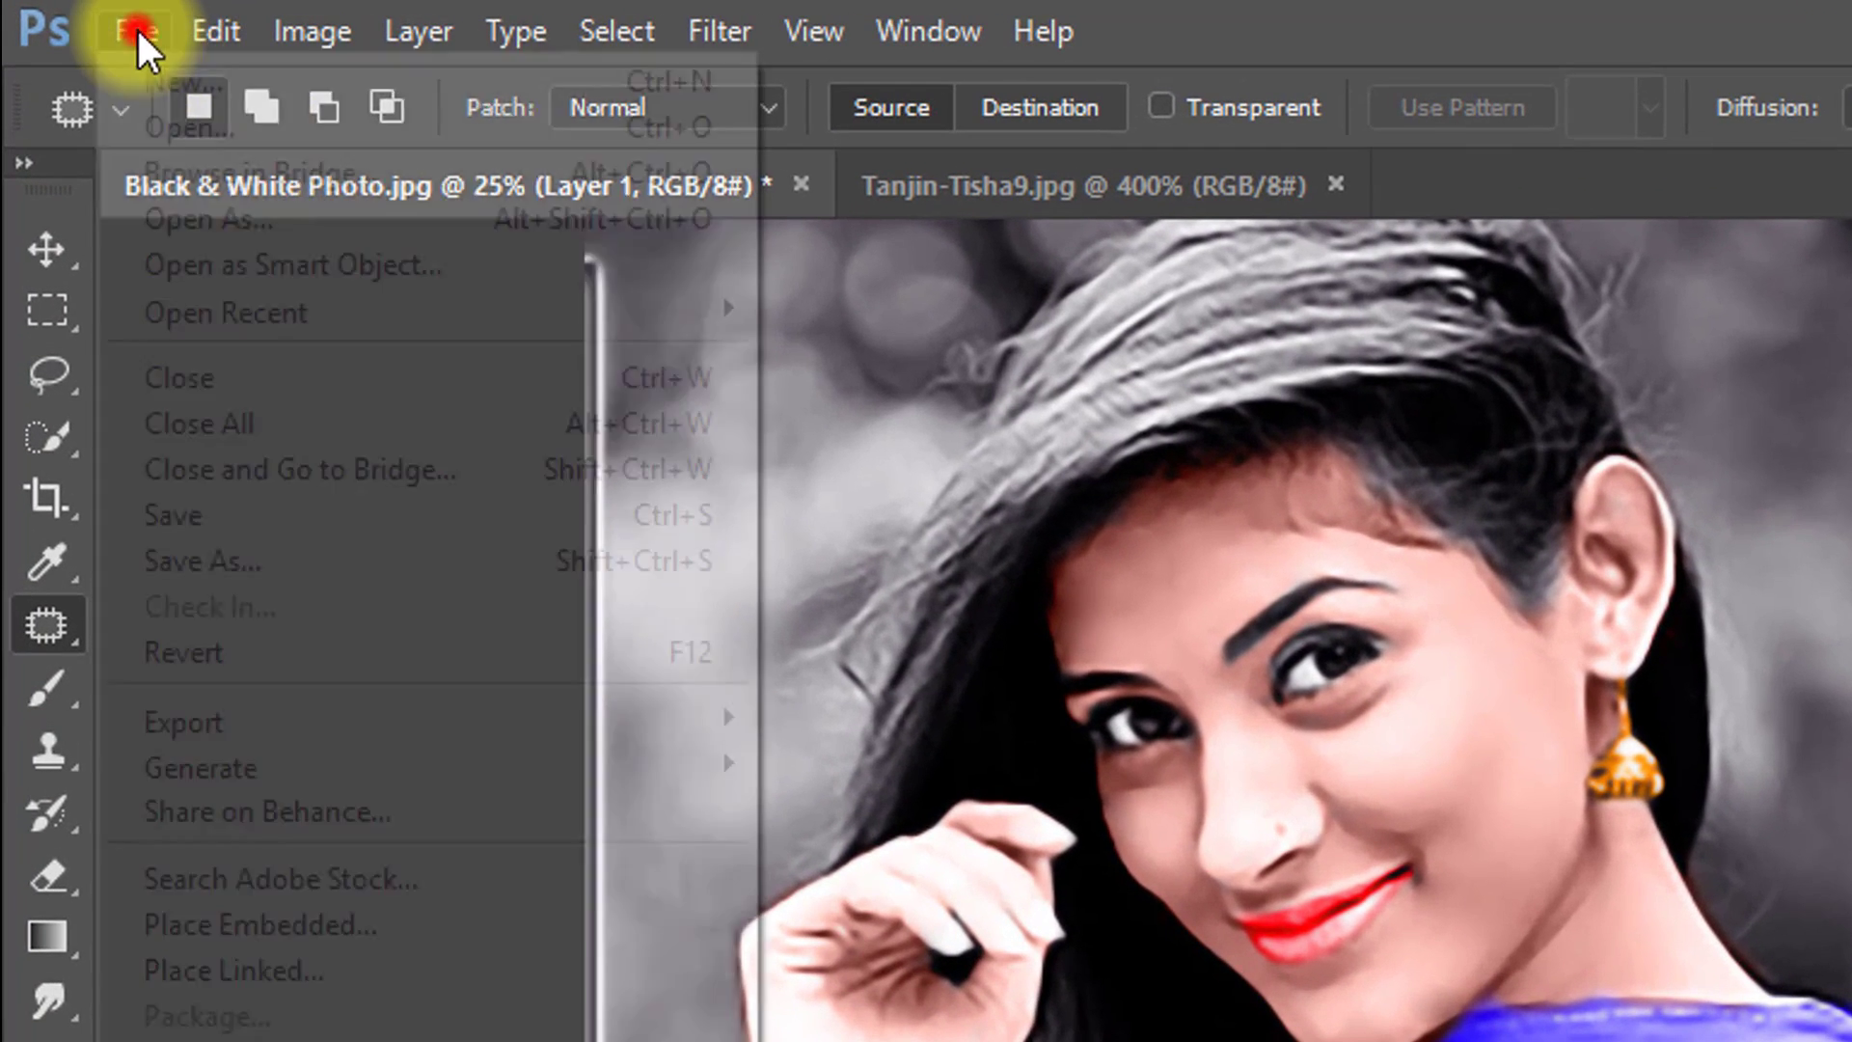
left_click(236, 565)
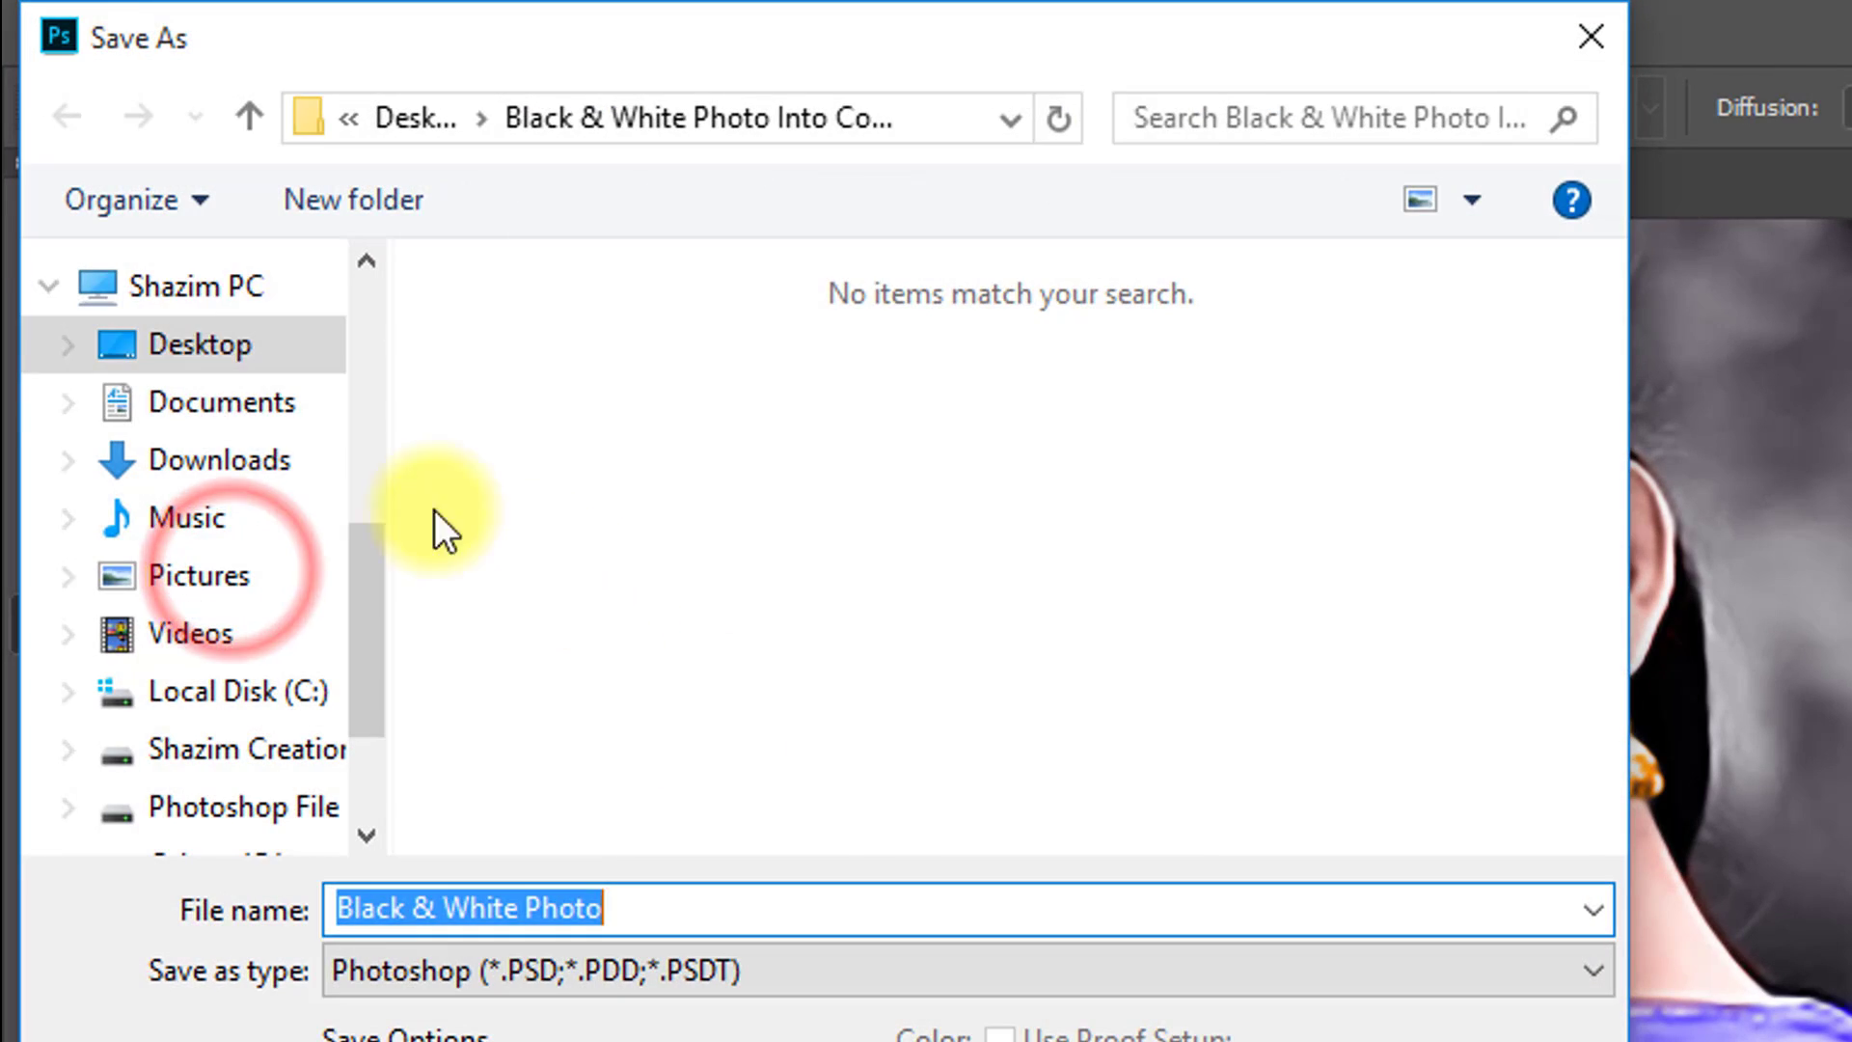
left_click(205, 348)
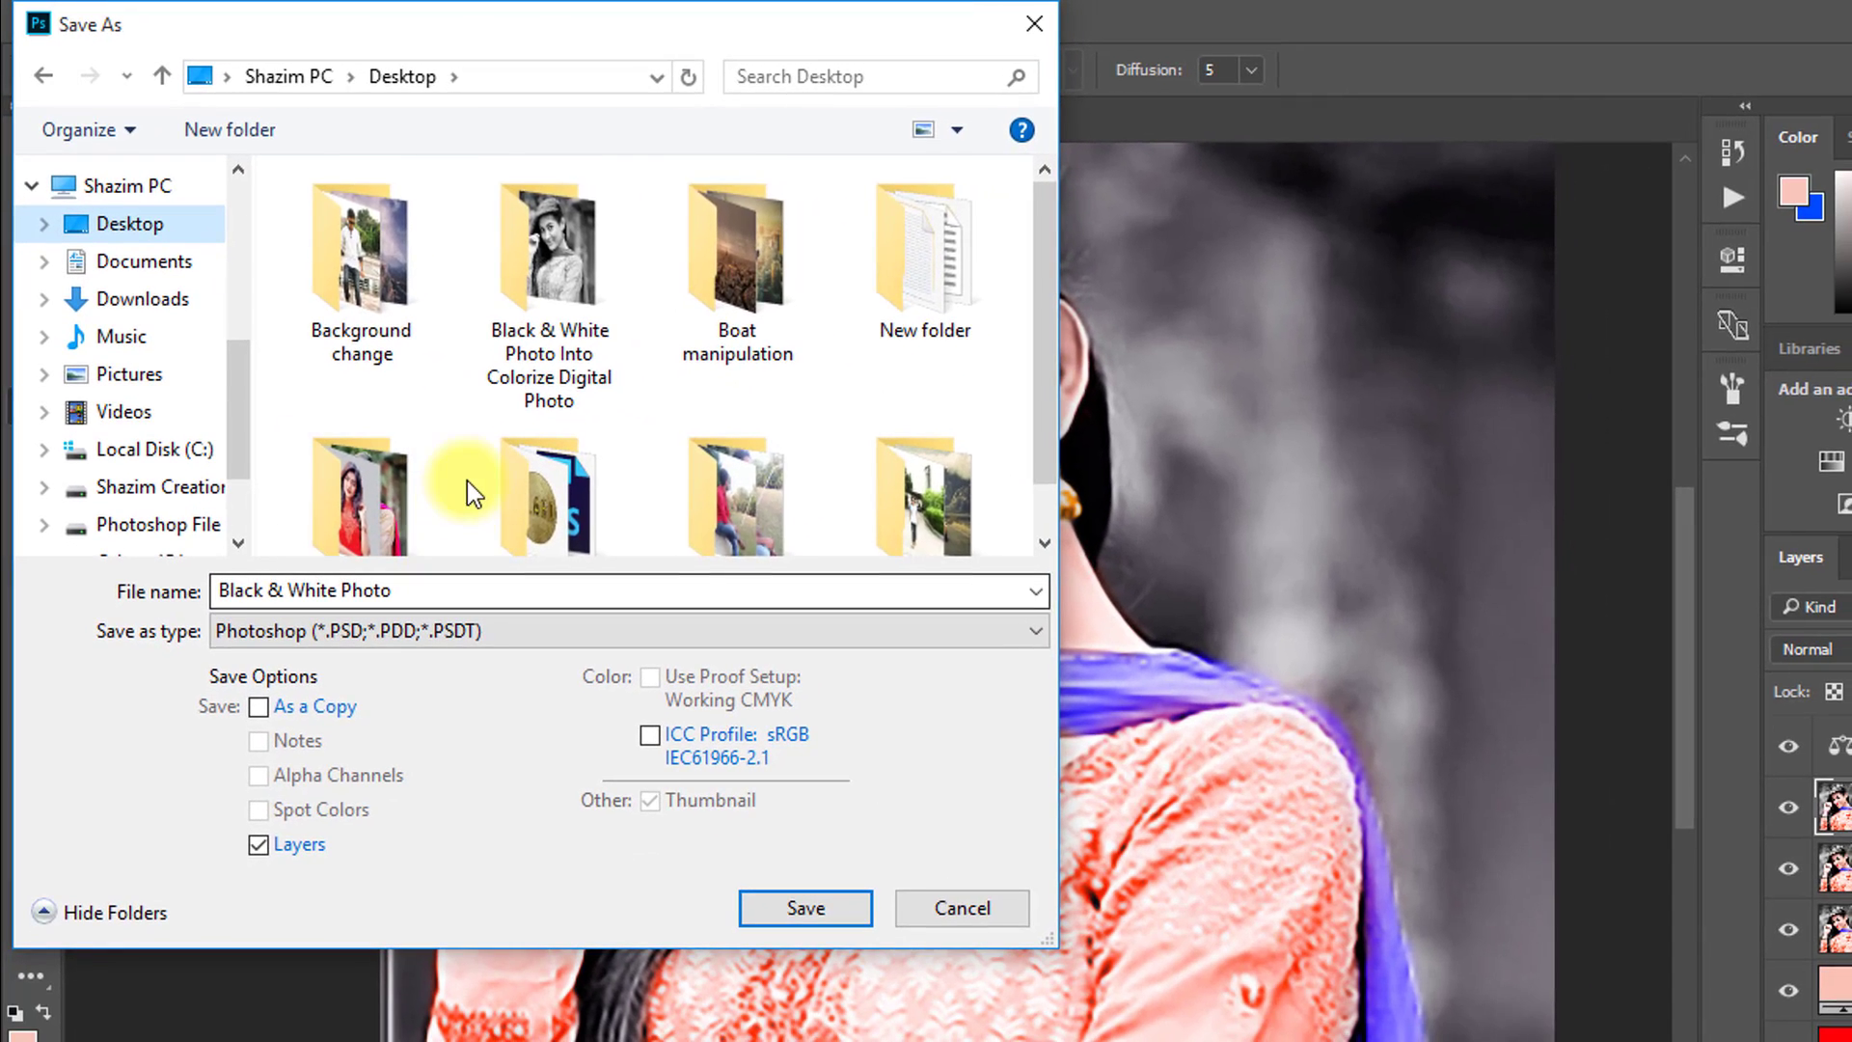
scroll(467, 480, "down", 1)
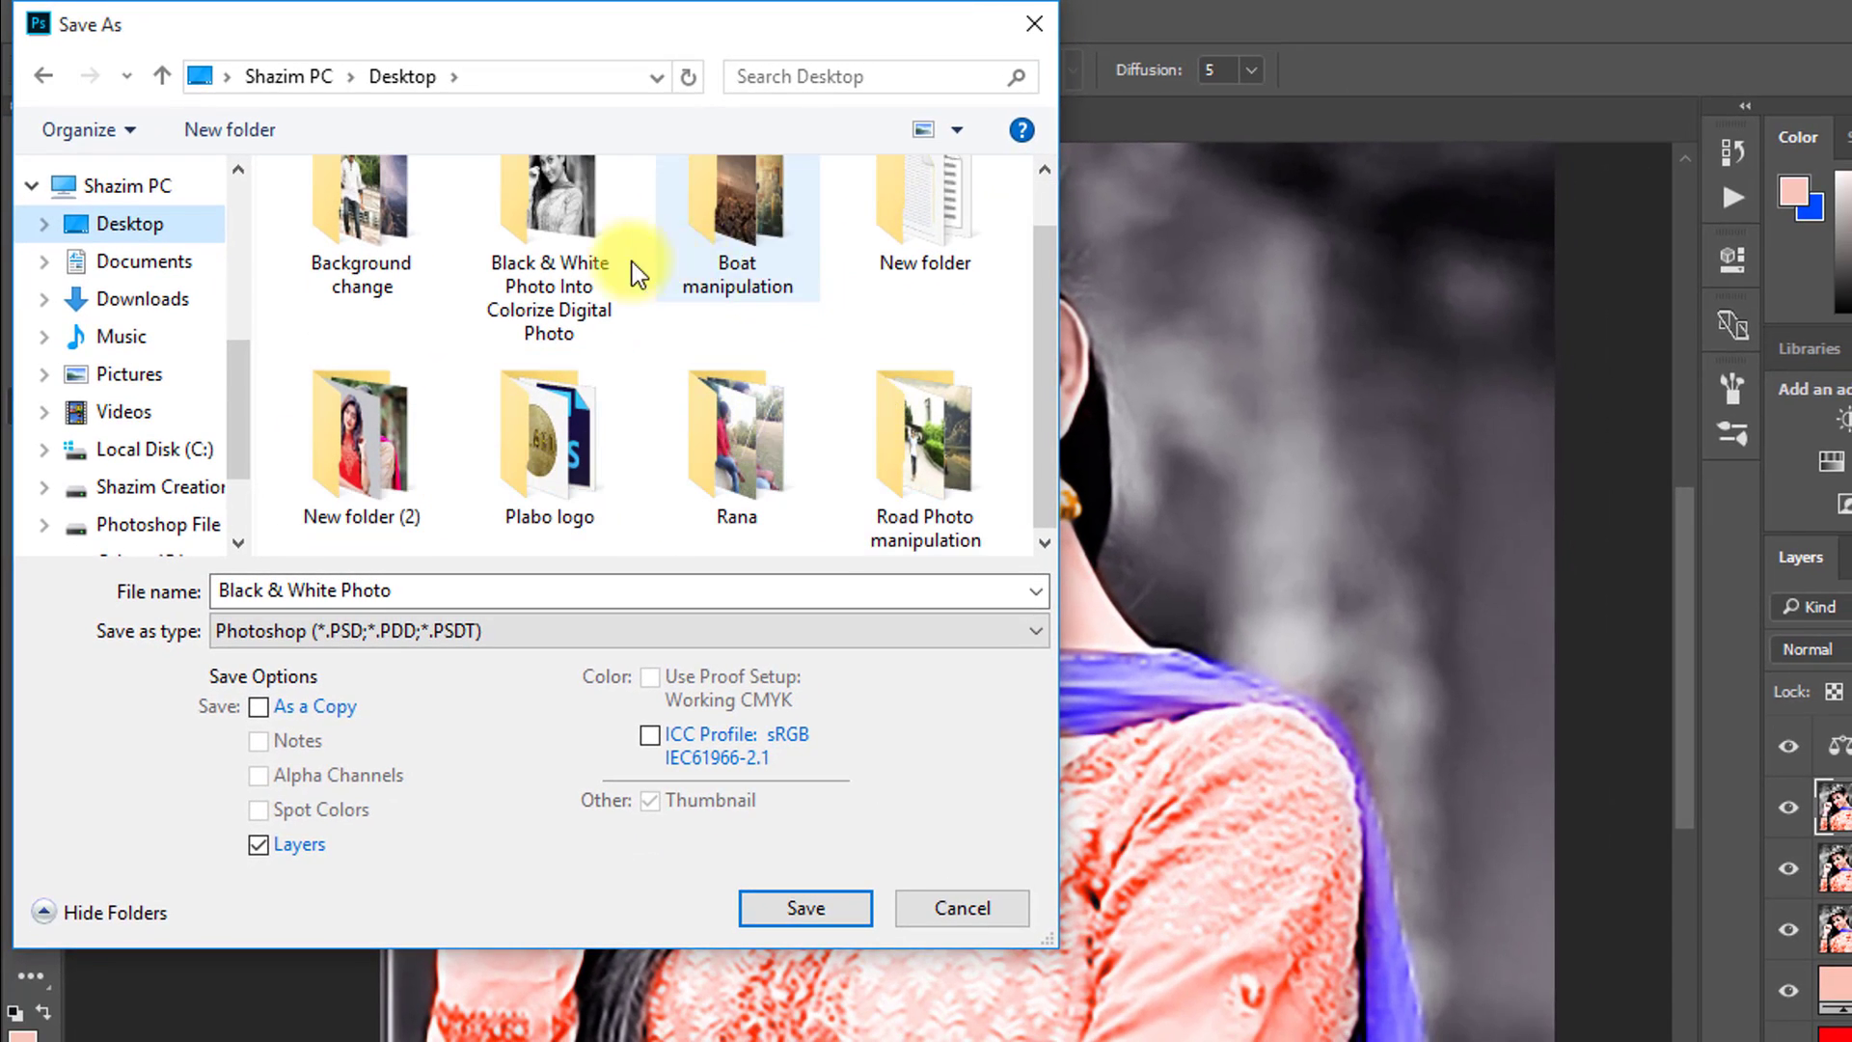
double_click(577, 245)
left_click(392, 591)
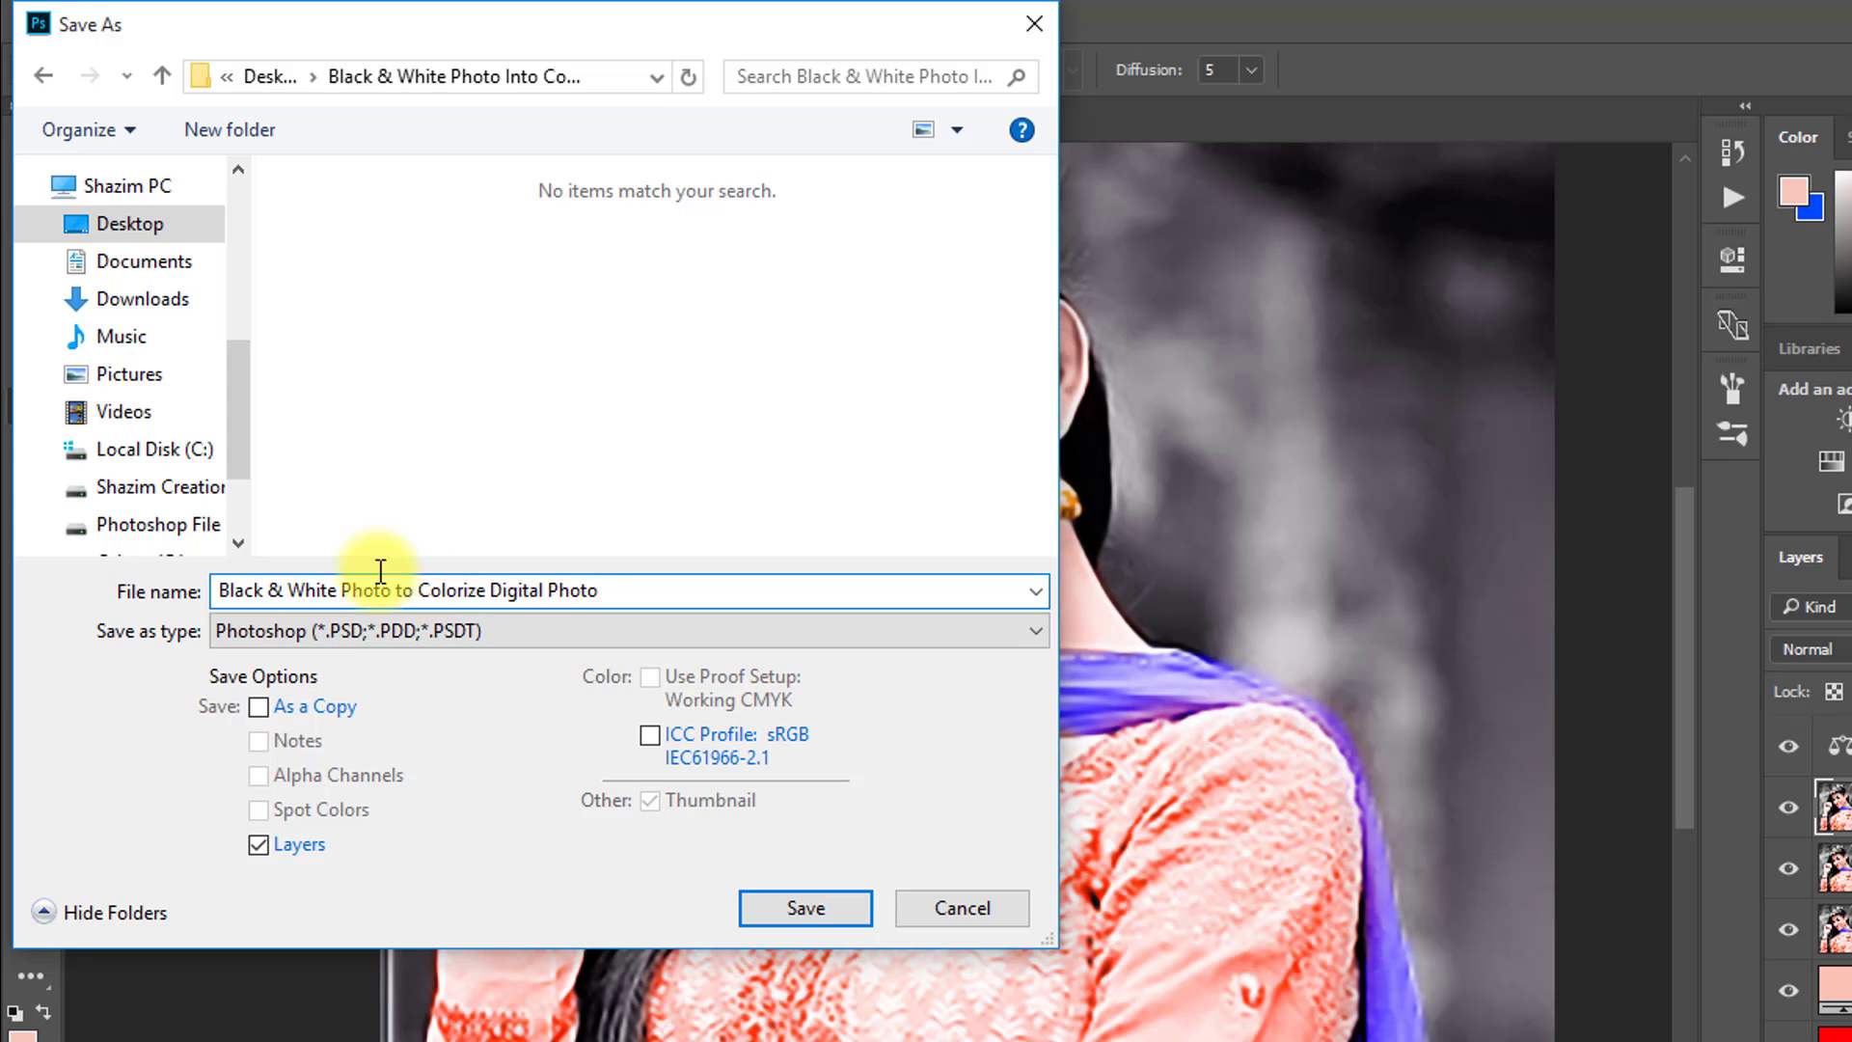
Step: Save the copy as JPEG named "Black & White Photo into Colorize Digital Photo" at quality 12 (Maximum), Baseline ("Standard")
left_click(351, 644)
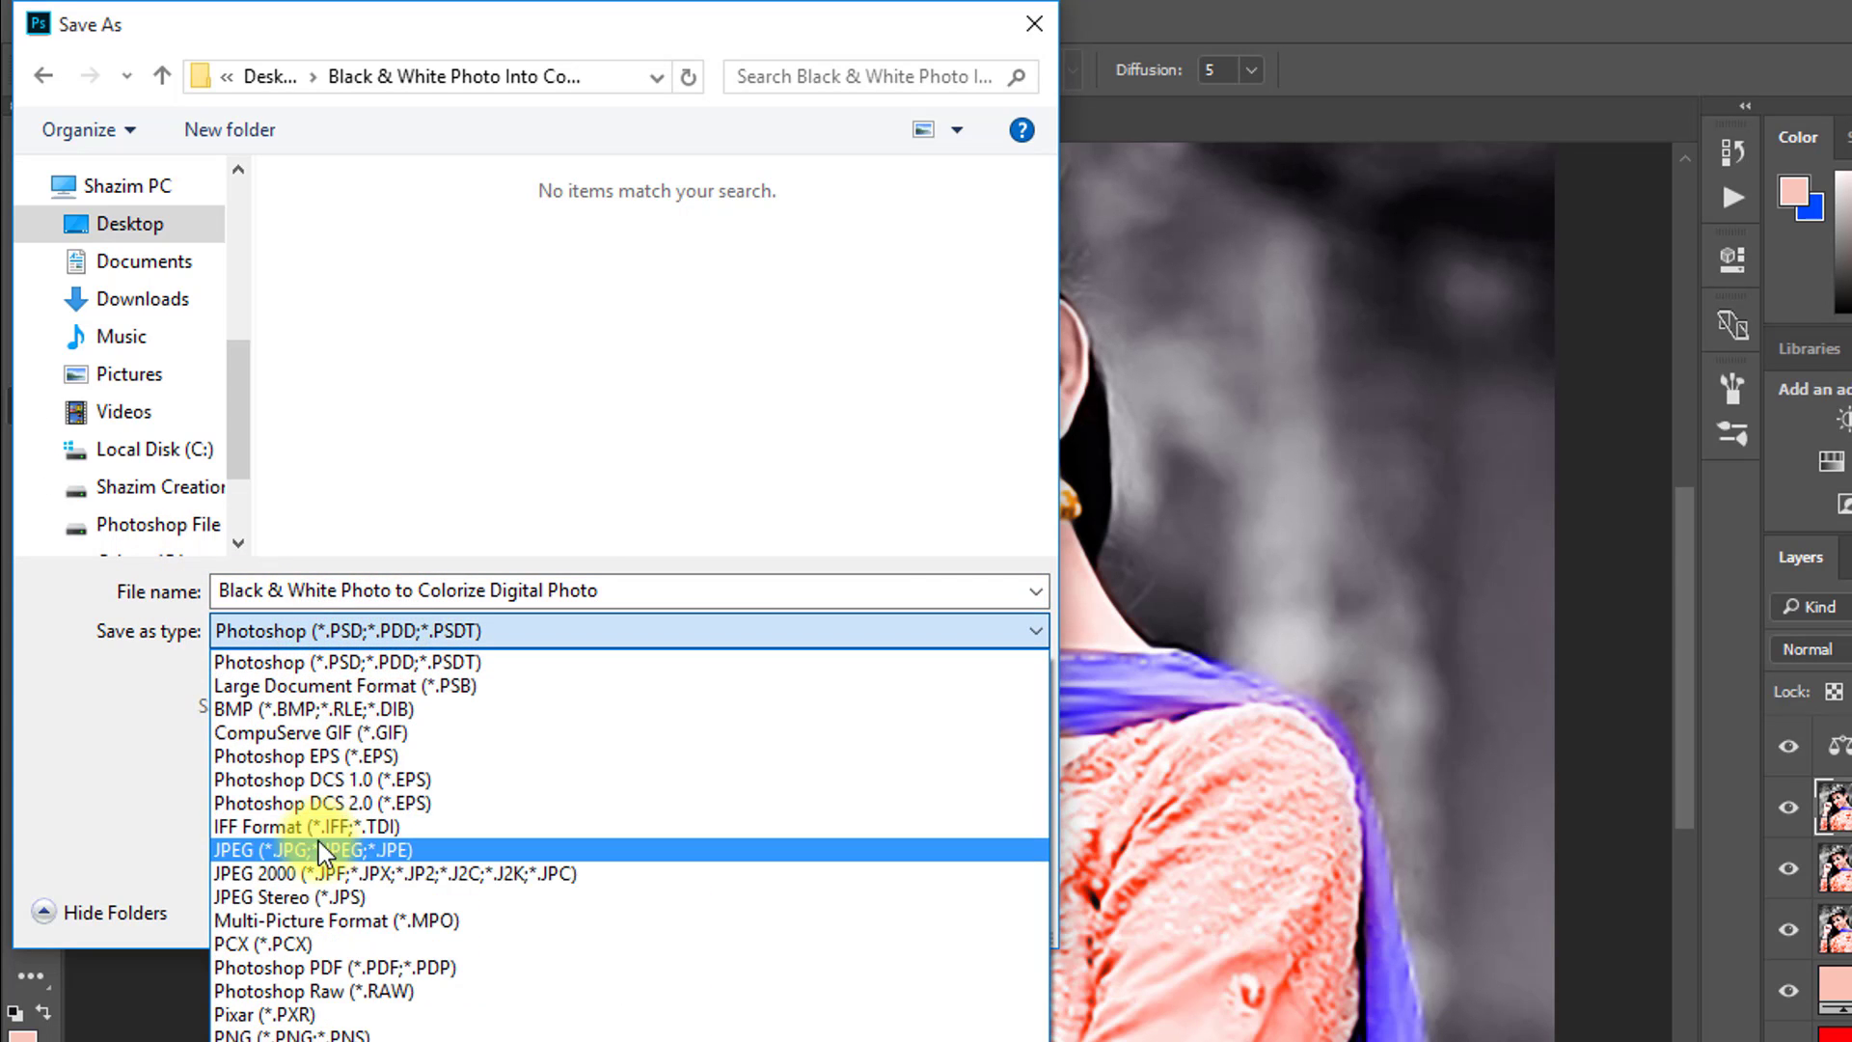
left_click(374, 849)
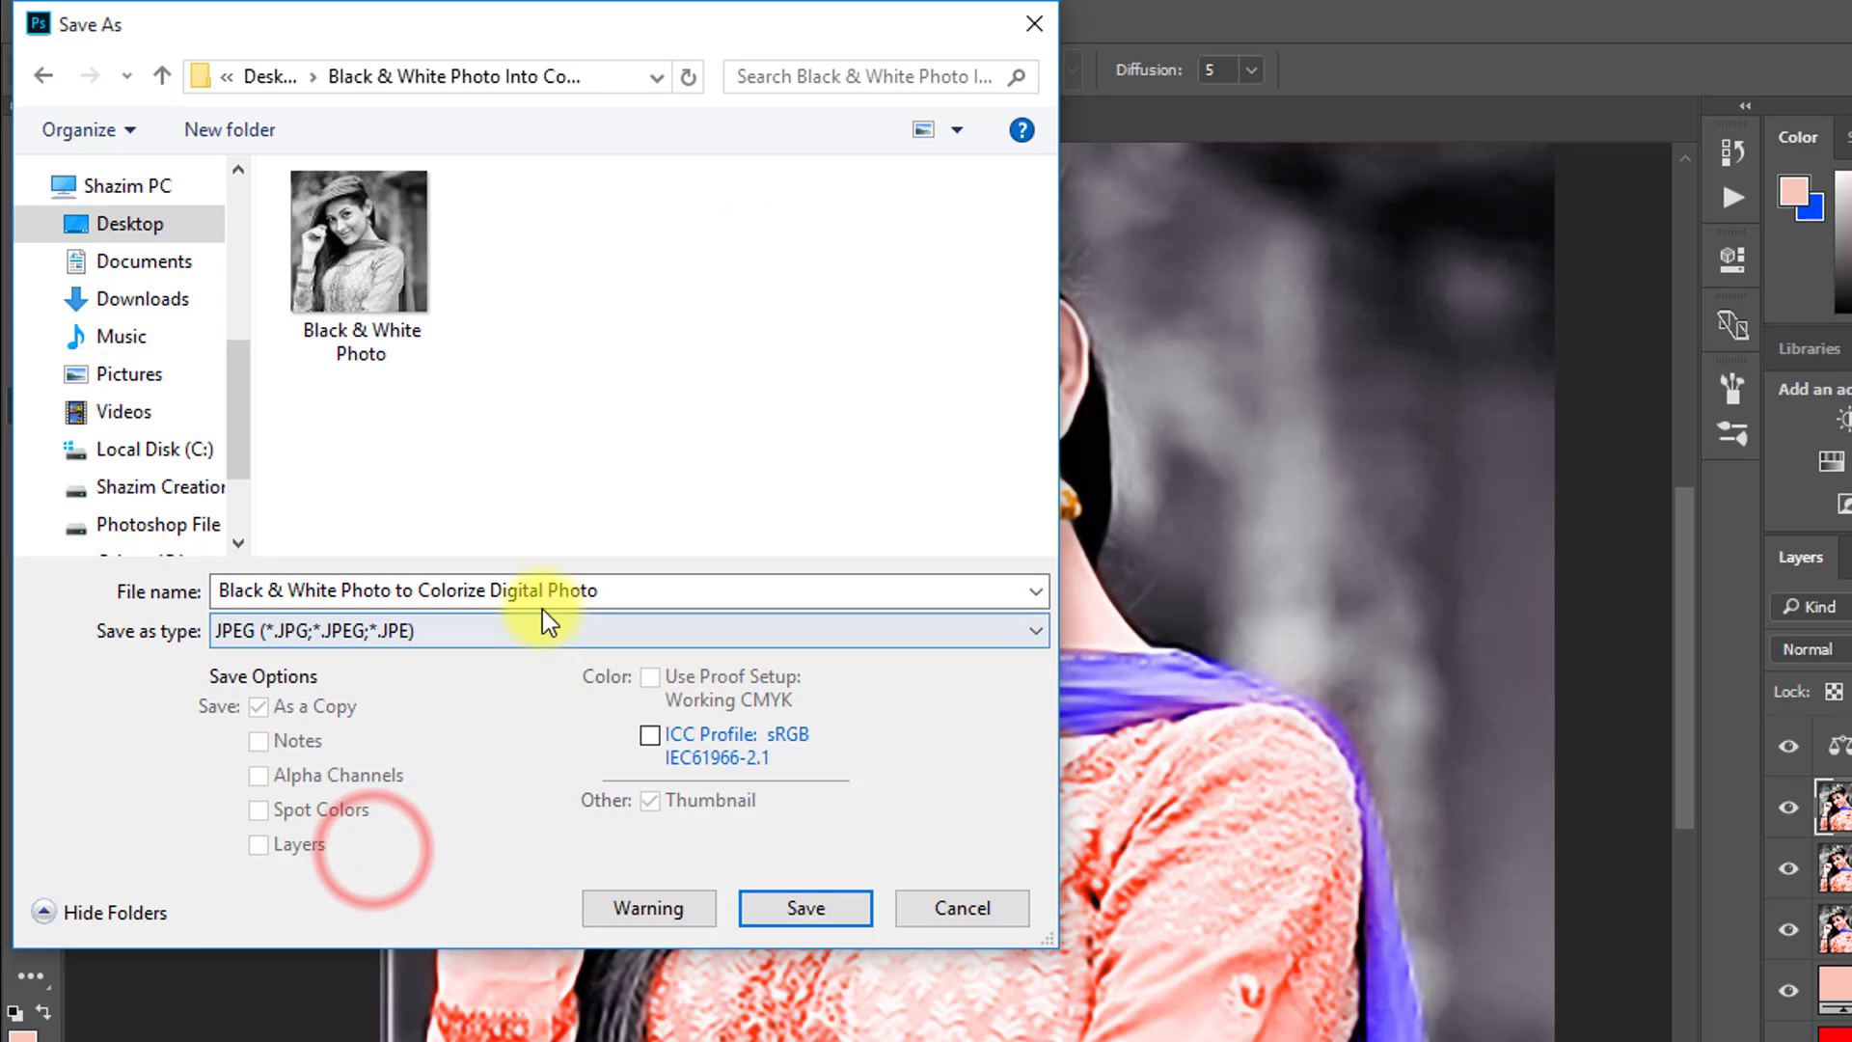
left_click(656, 583)
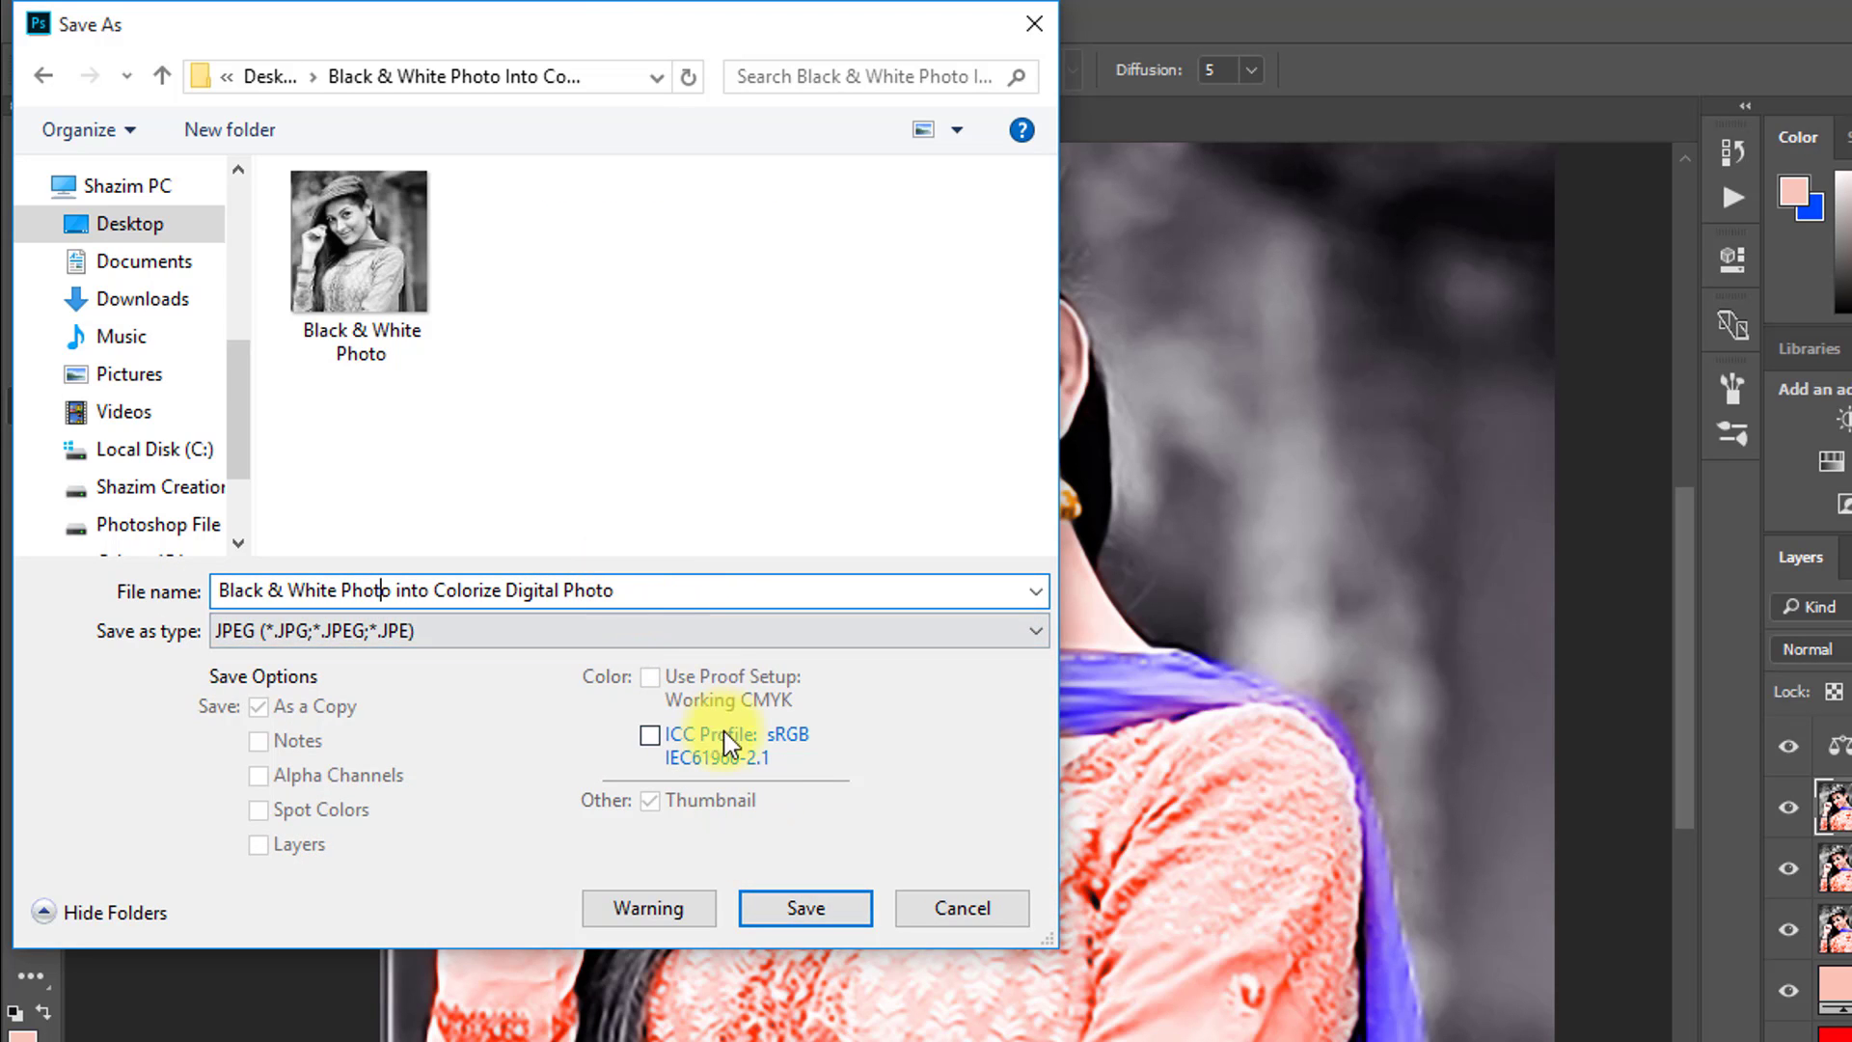
left_click(807, 910)
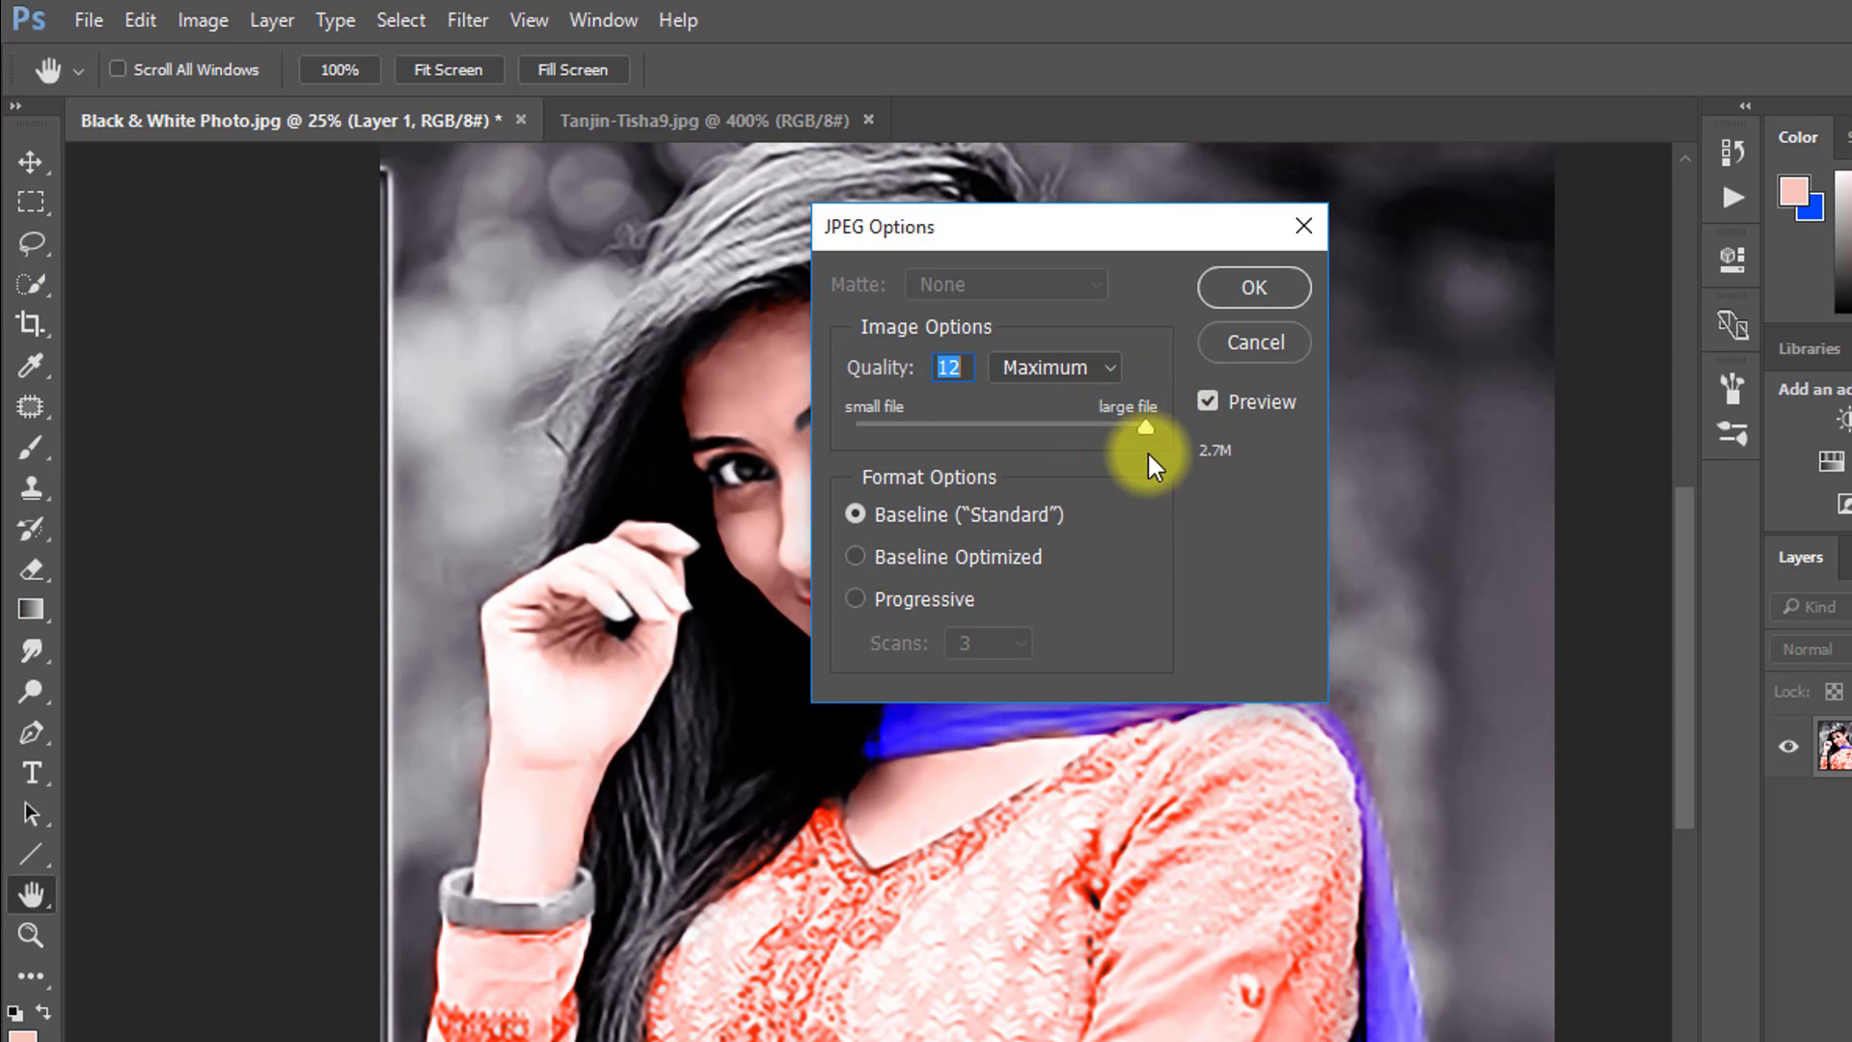
left_click(1254, 290)
key("j")
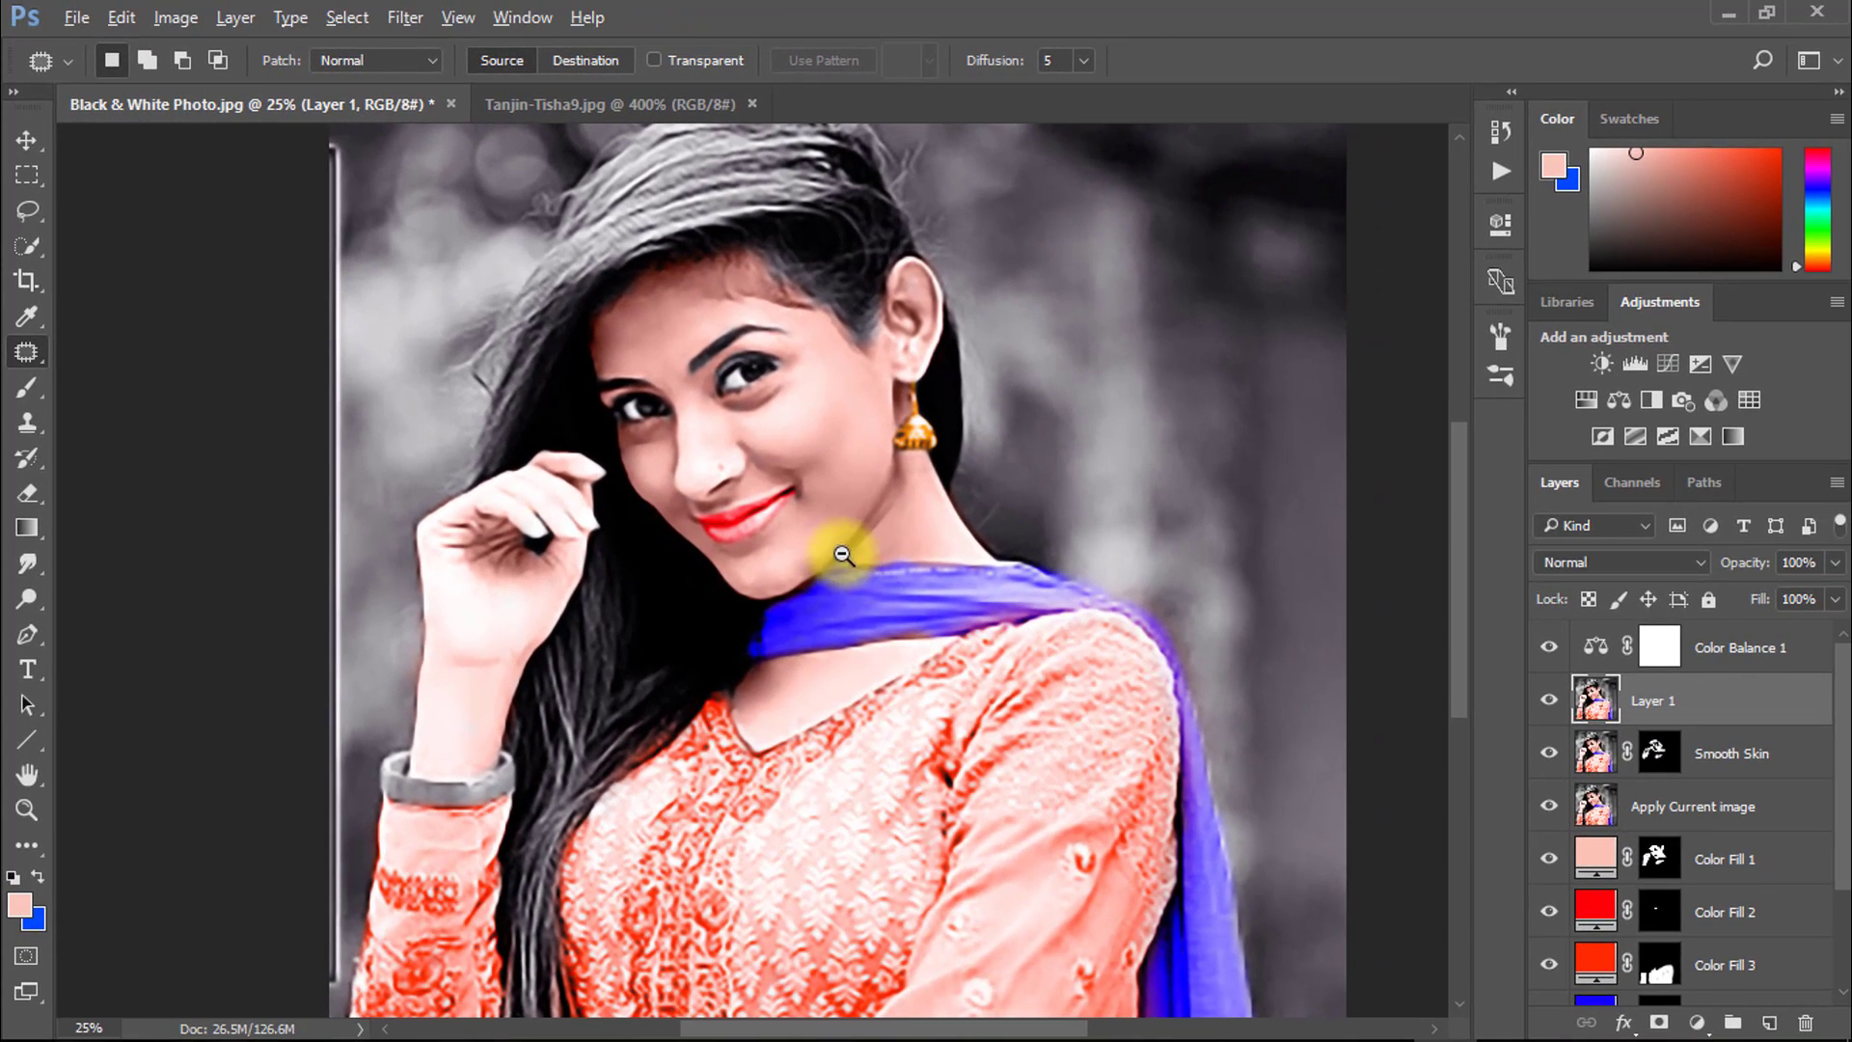
left_click(842, 555, "alt")
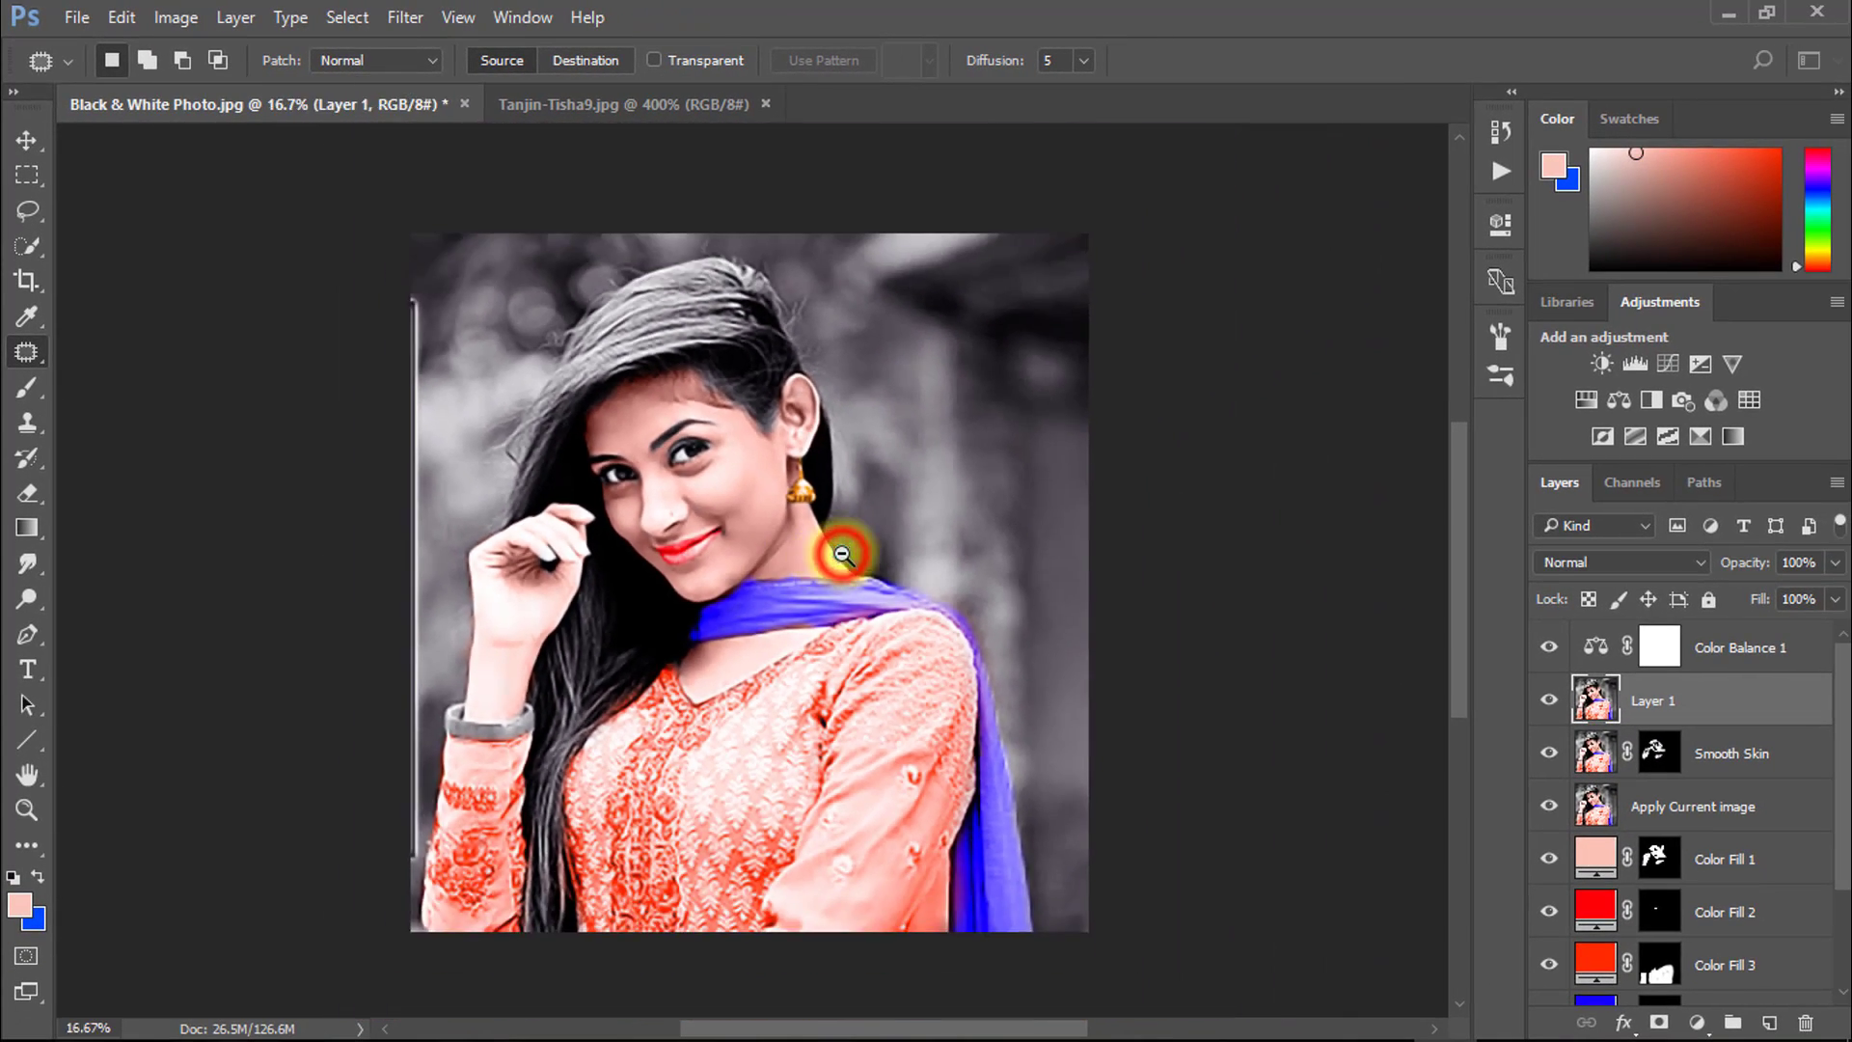